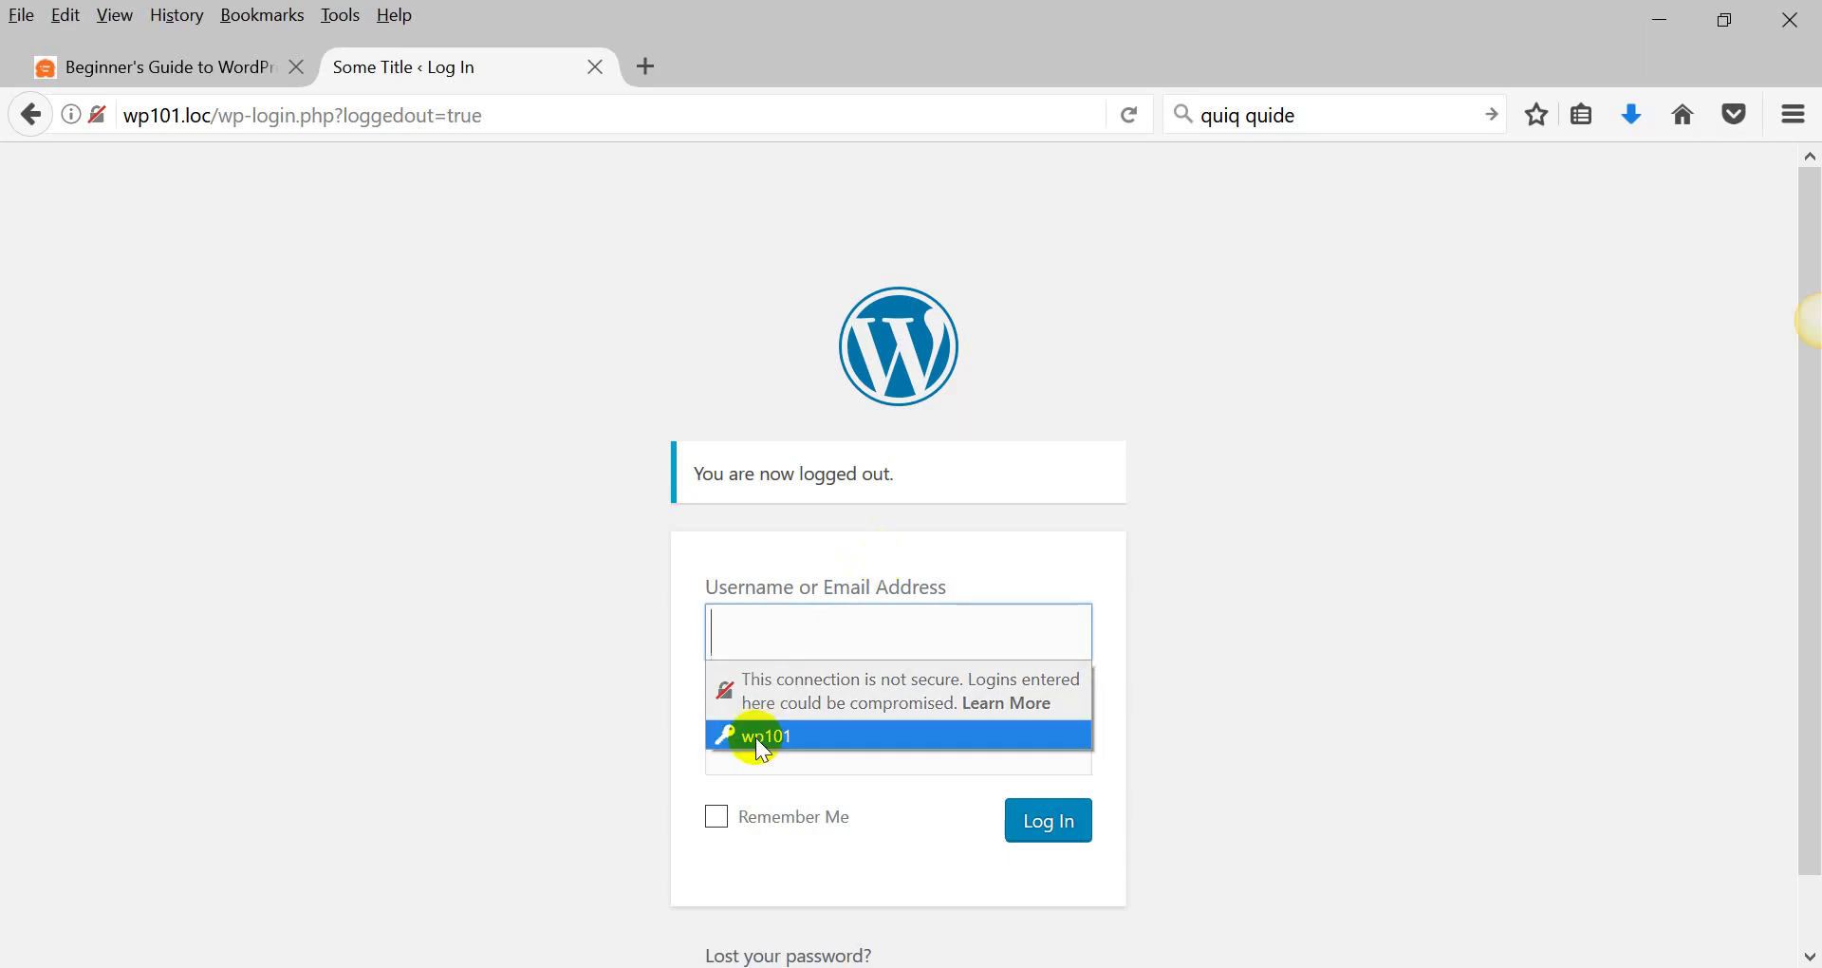
Fill in the saved WordPress username and password on the login page.
left_click(755, 737)
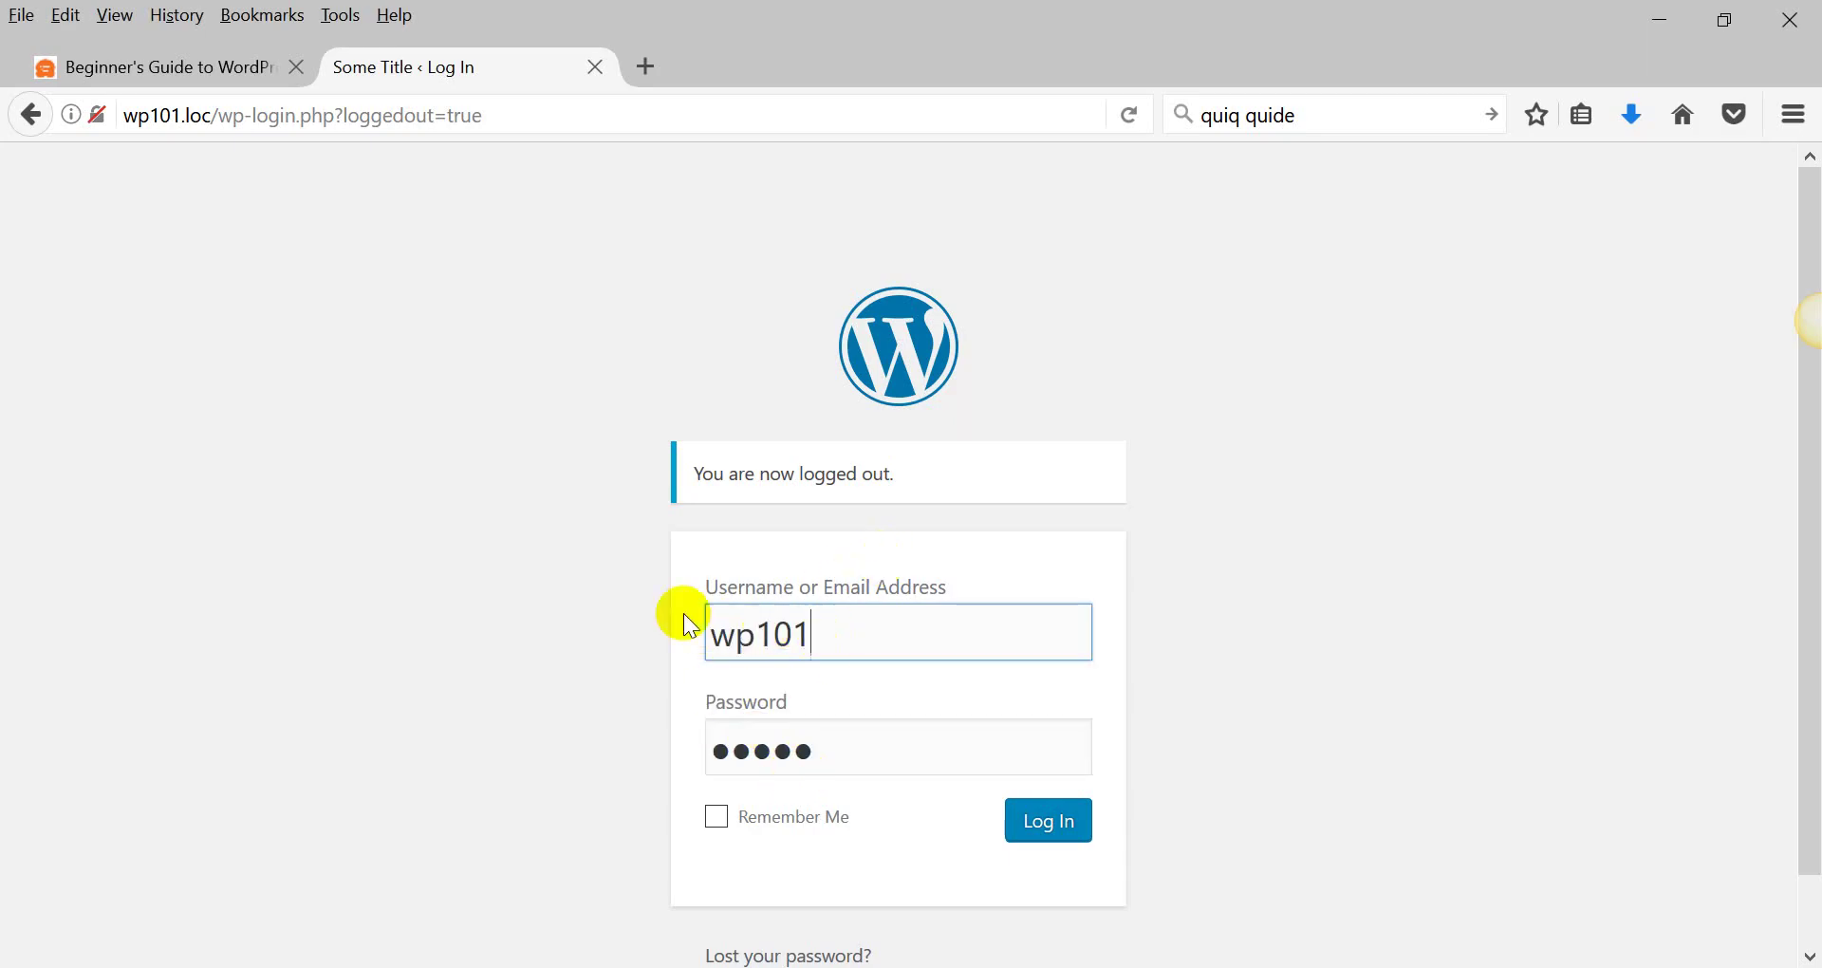
Log in and highlight the plugins and themes up-to-date messages on the Updates page.
scroll(670, 607, "down", 1)
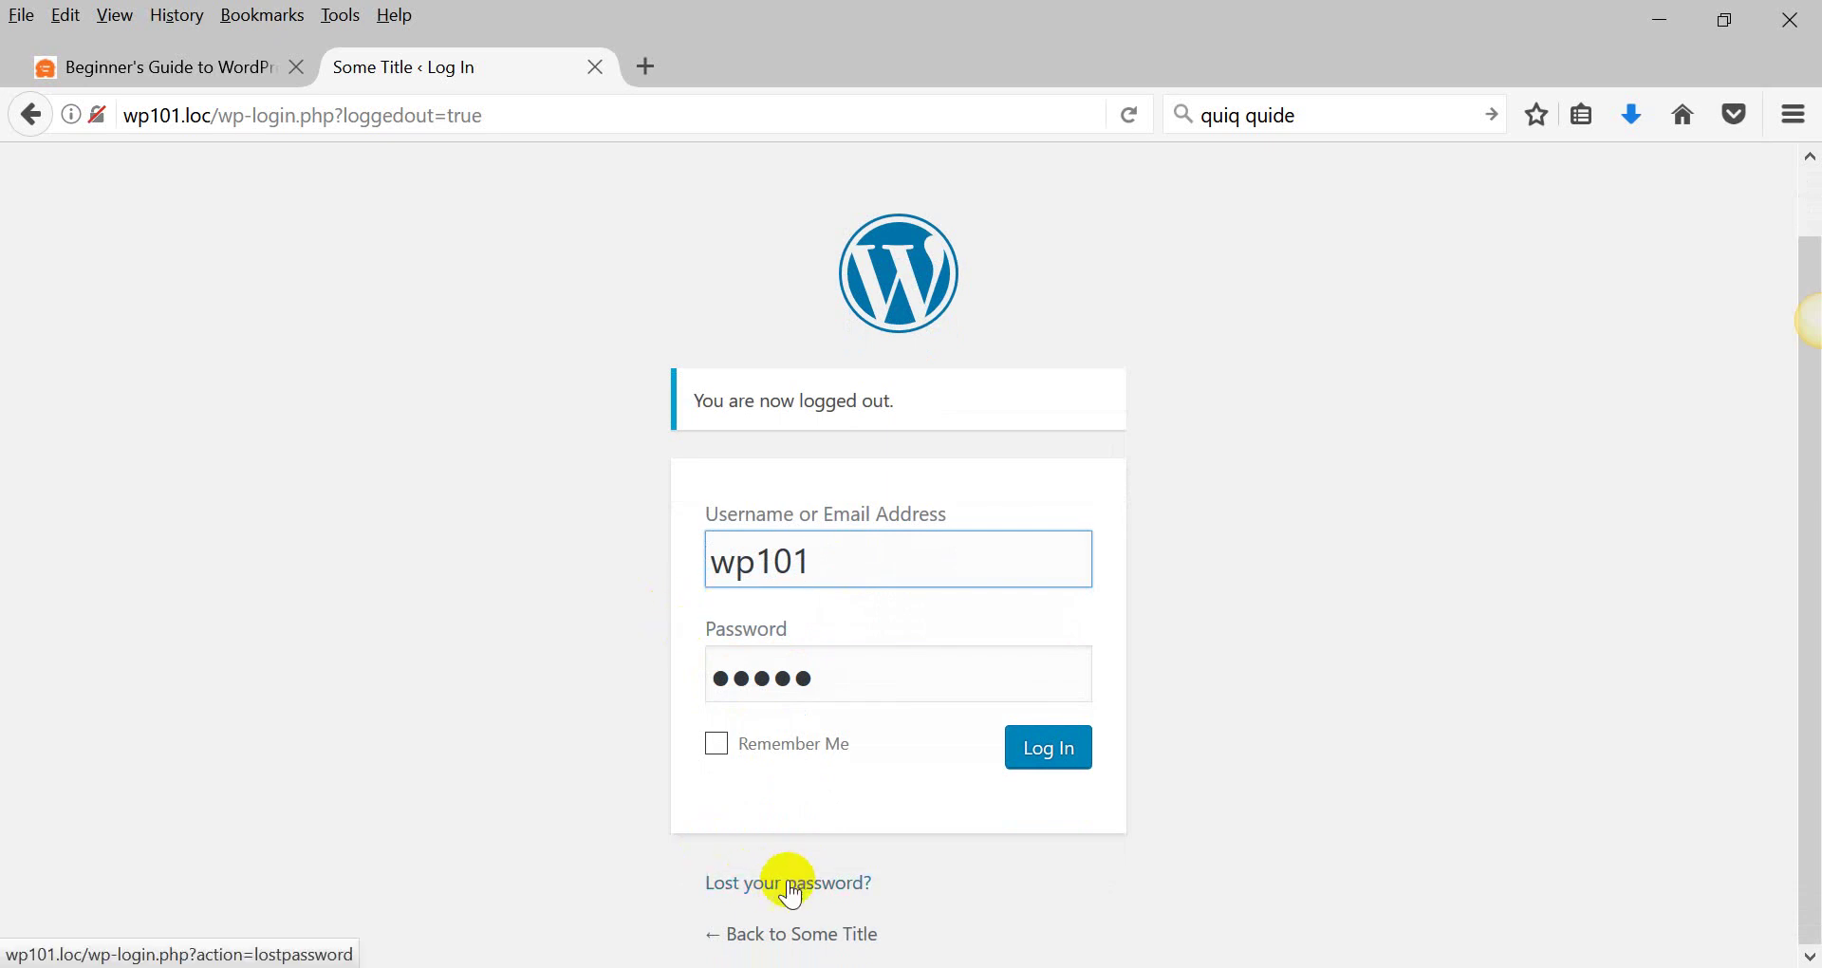
left_click(1044, 746)
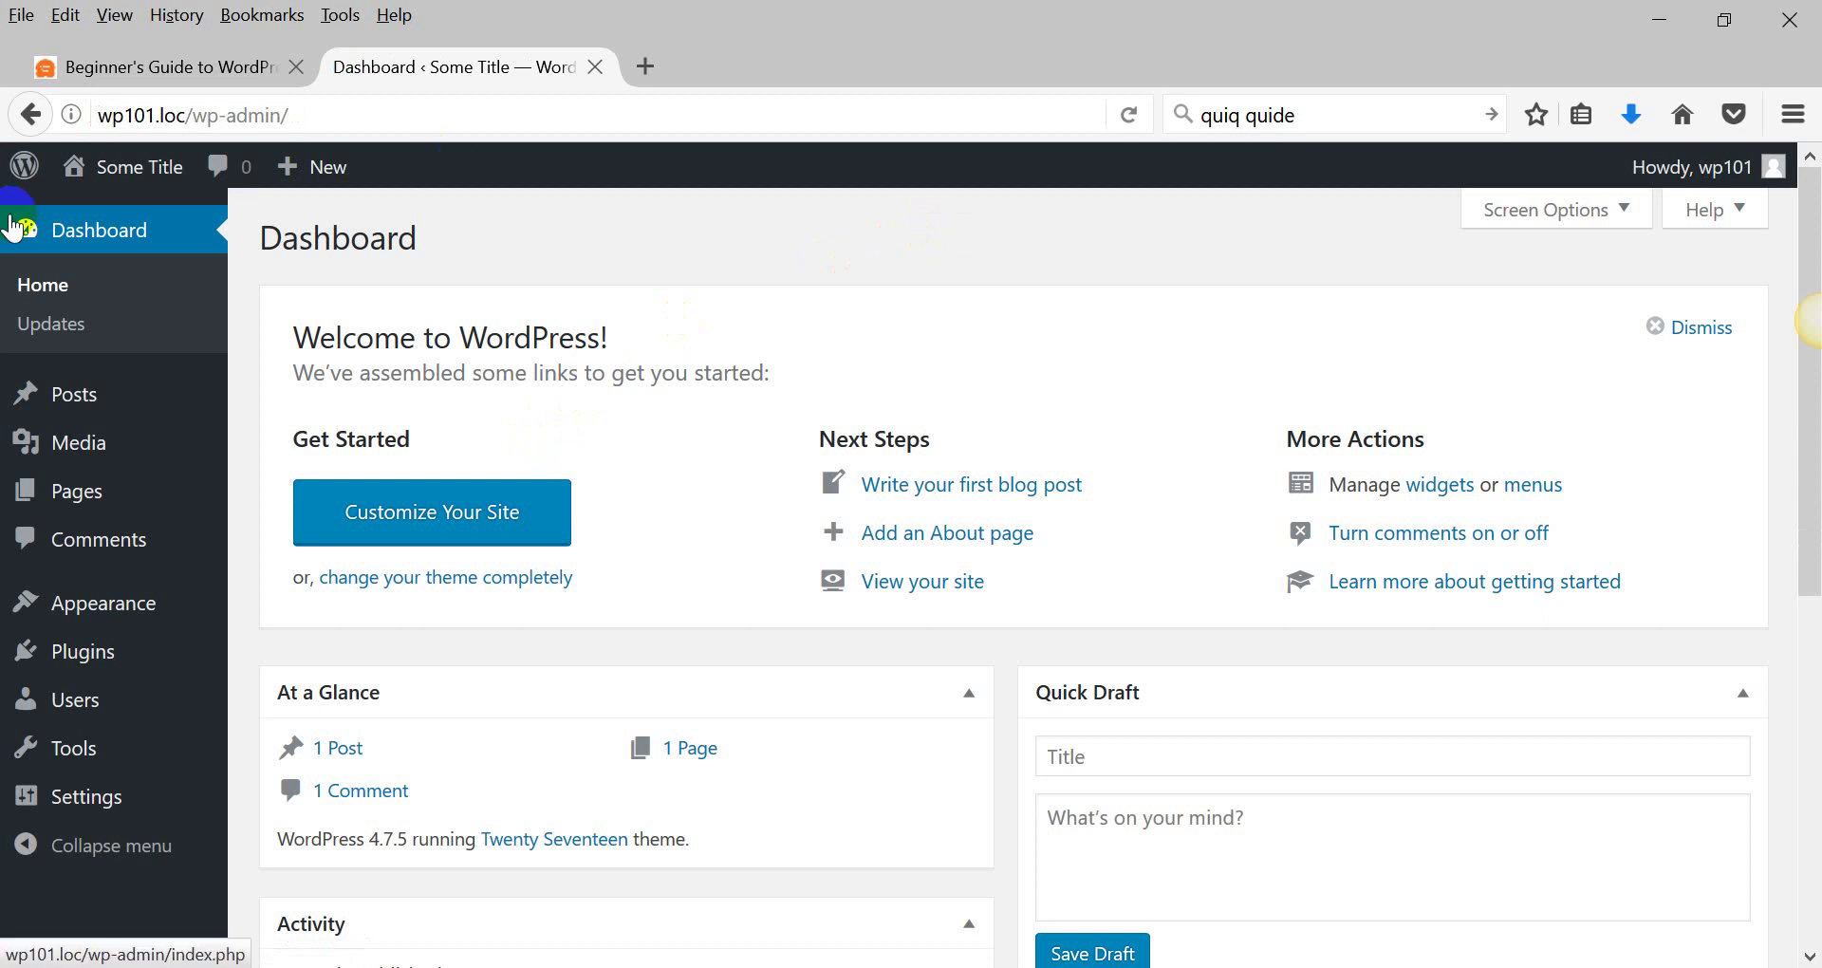
left_click(103, 345)
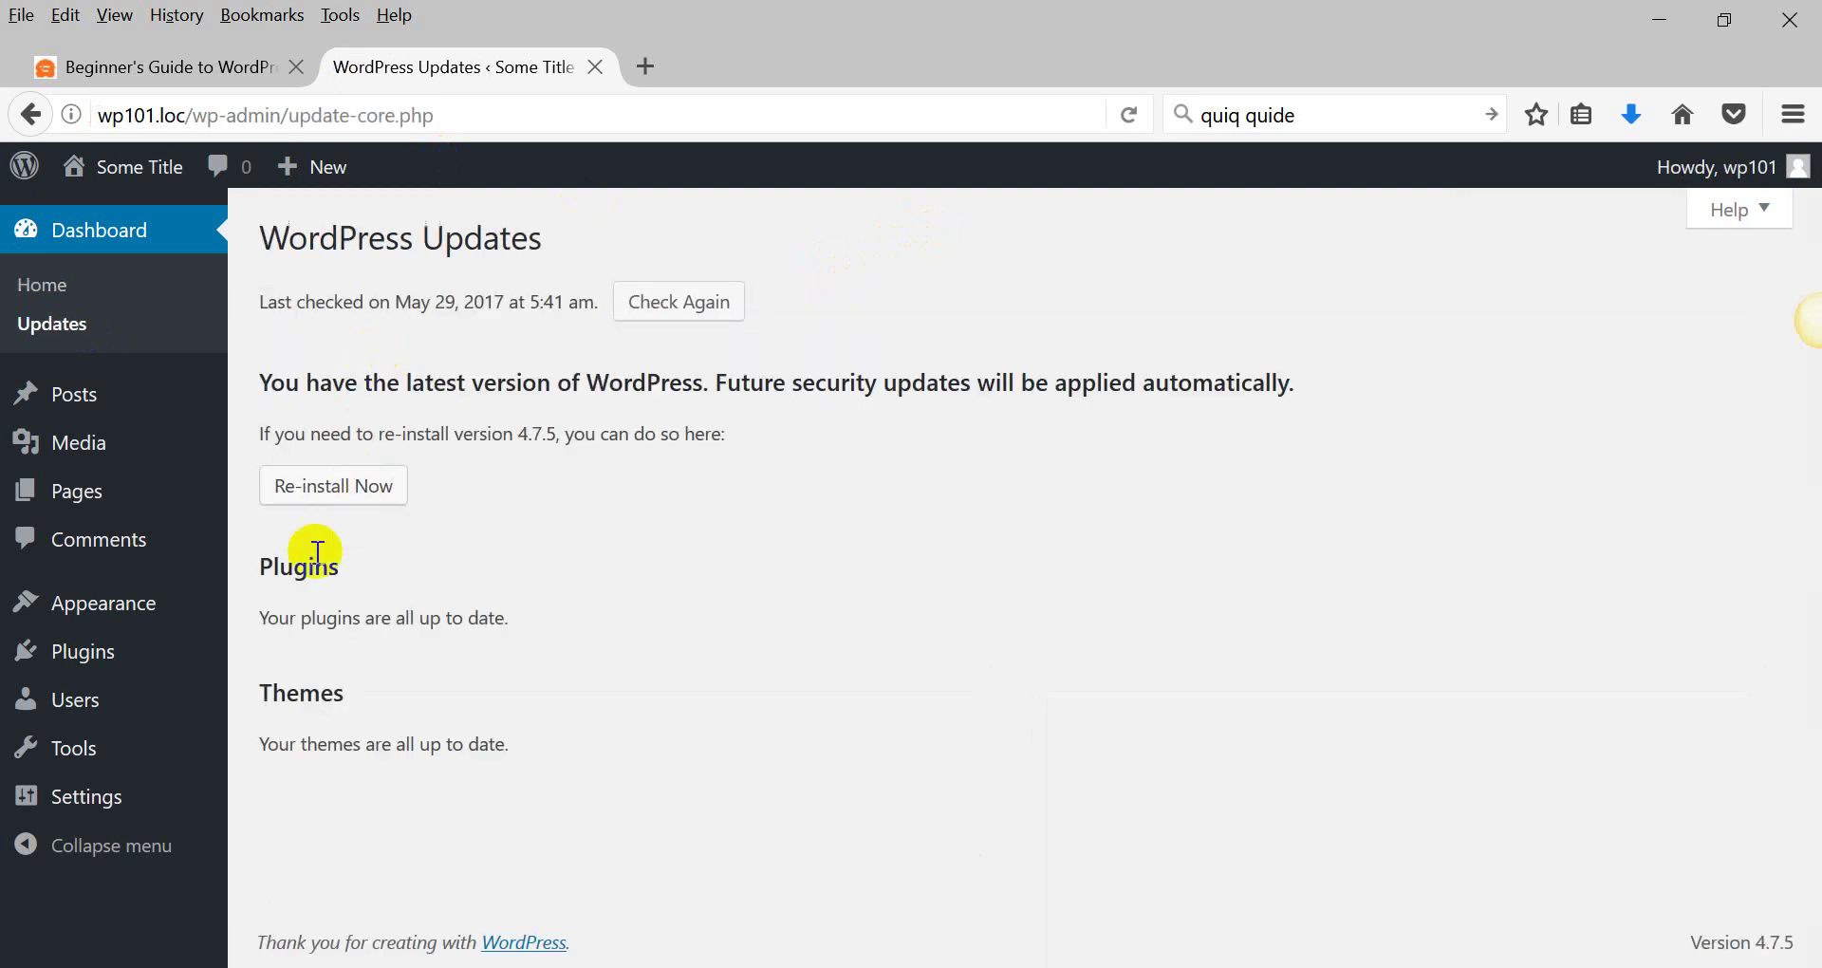
left_click_drag(294, 566, 441, 745)
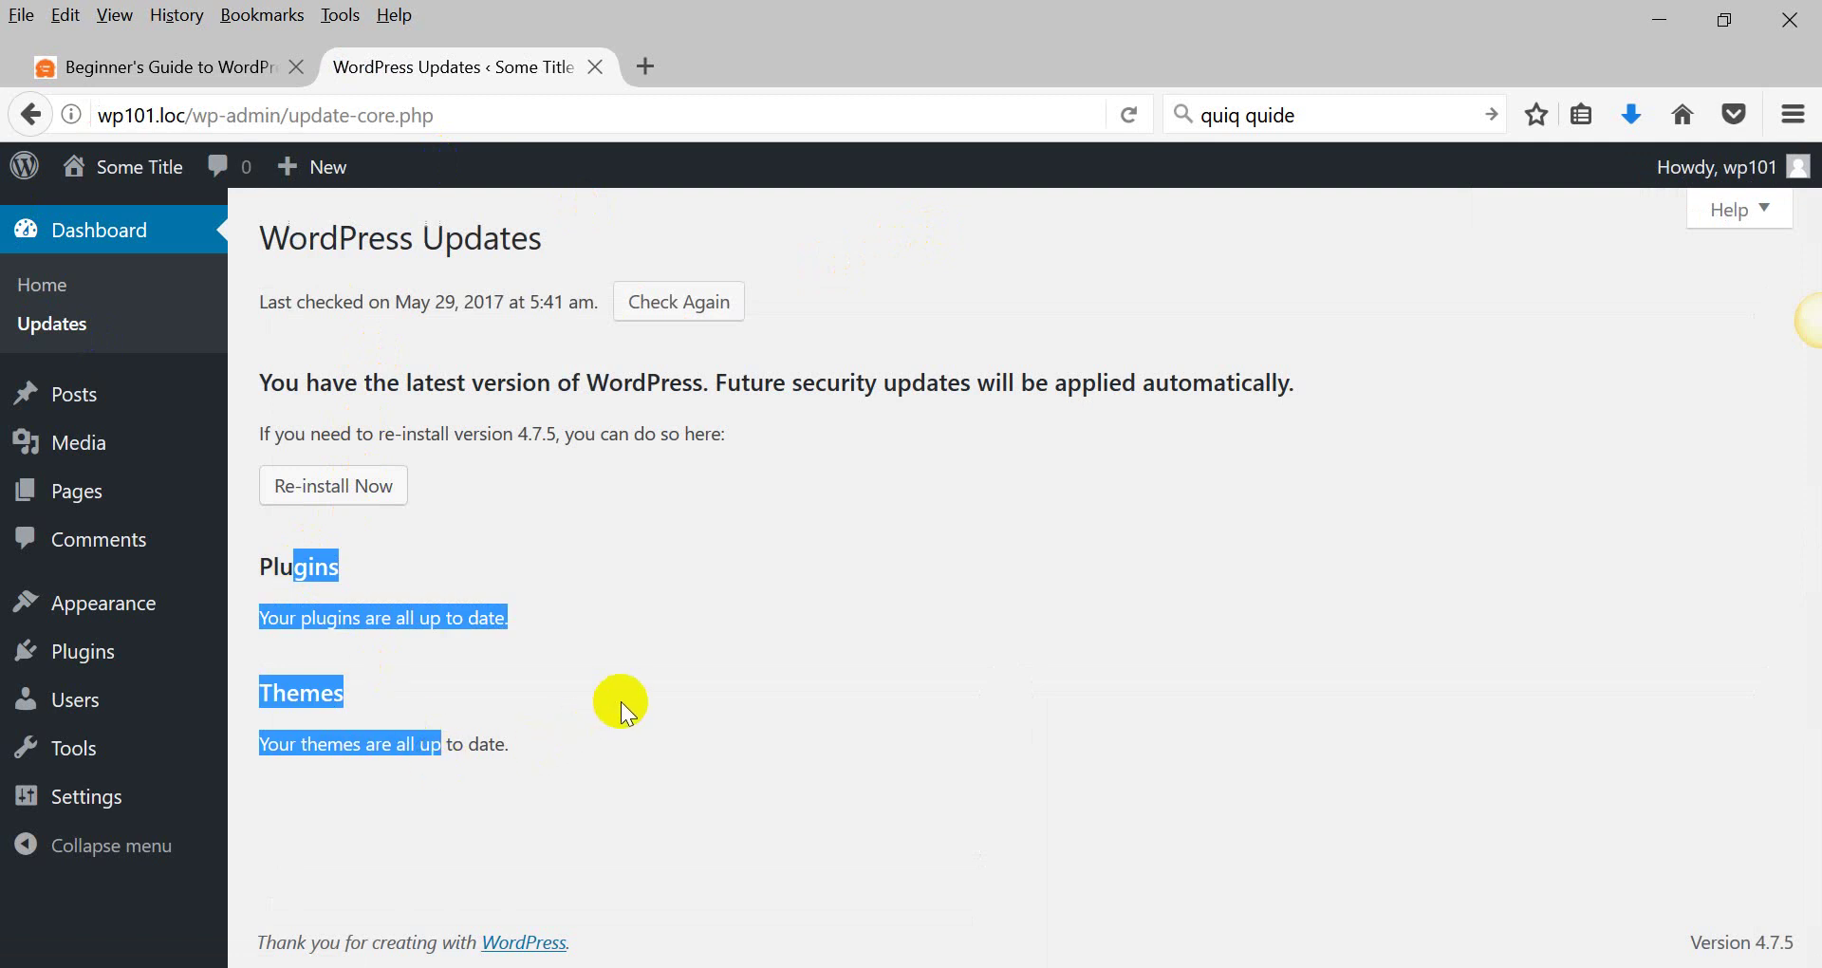
Mark the 'Wordpress toolbar' outline item in WordPad, then return to the browser.
key("alt+Tab")
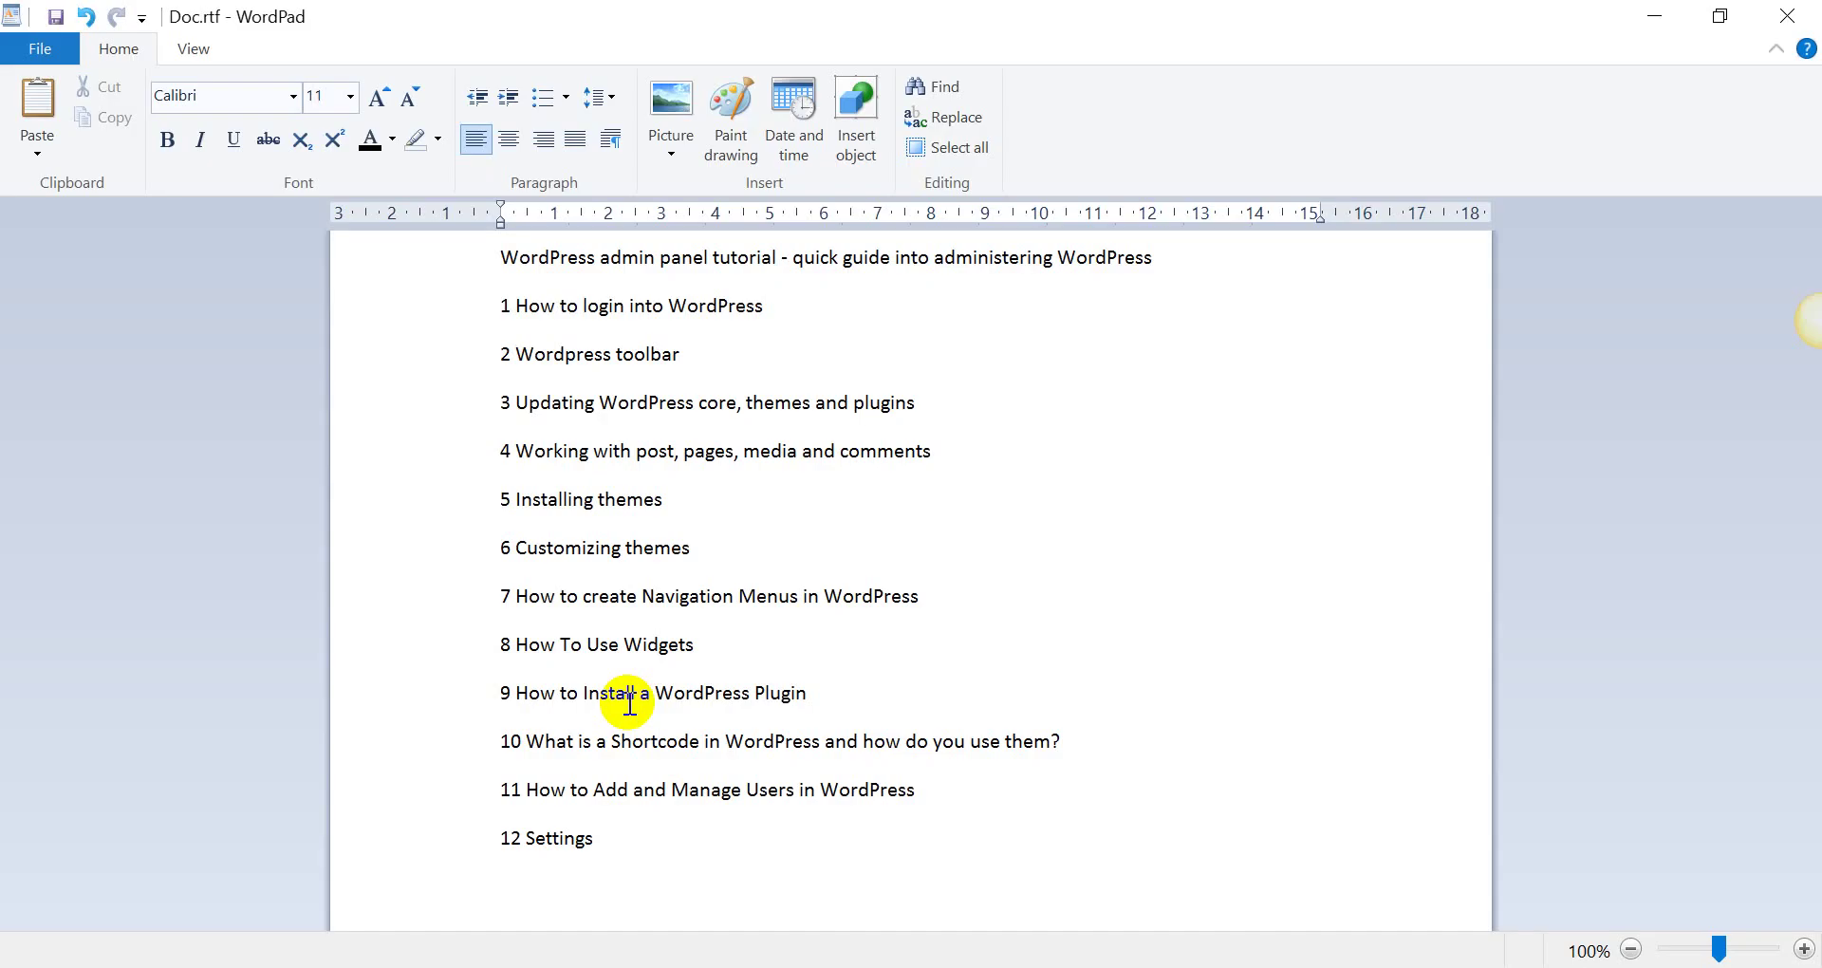
left_click_drag(518, 356, 712, 361)
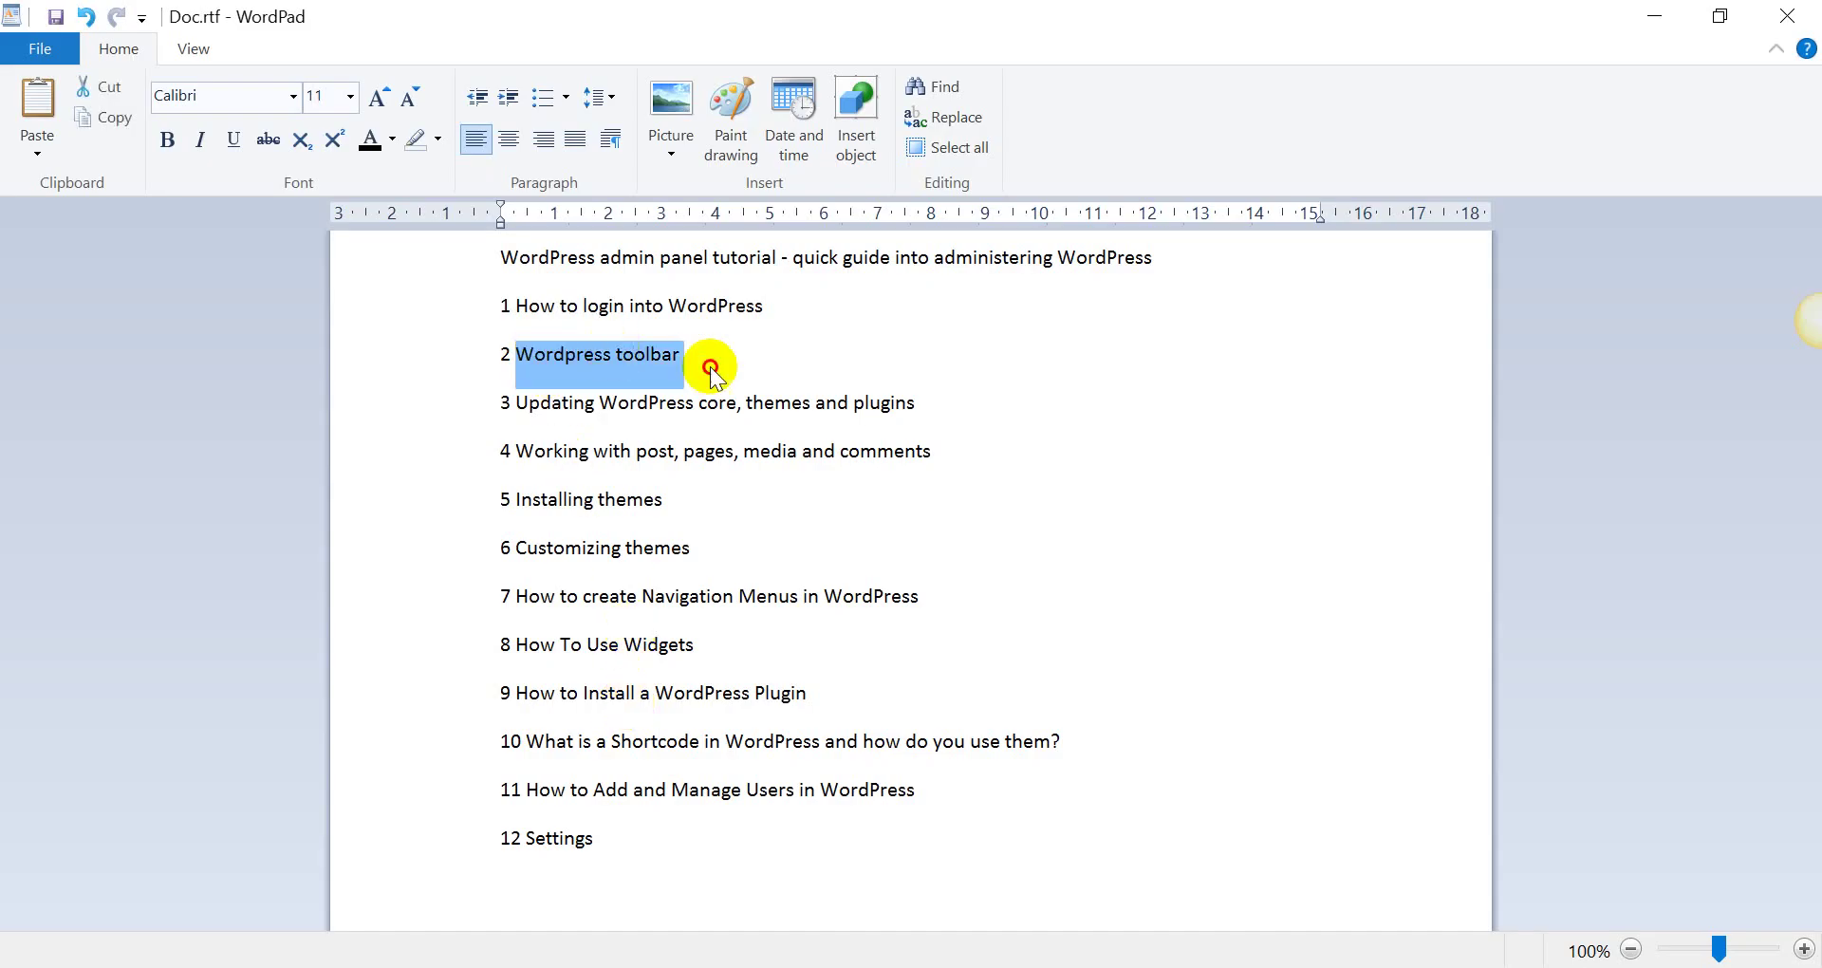
key("alt+Tab")
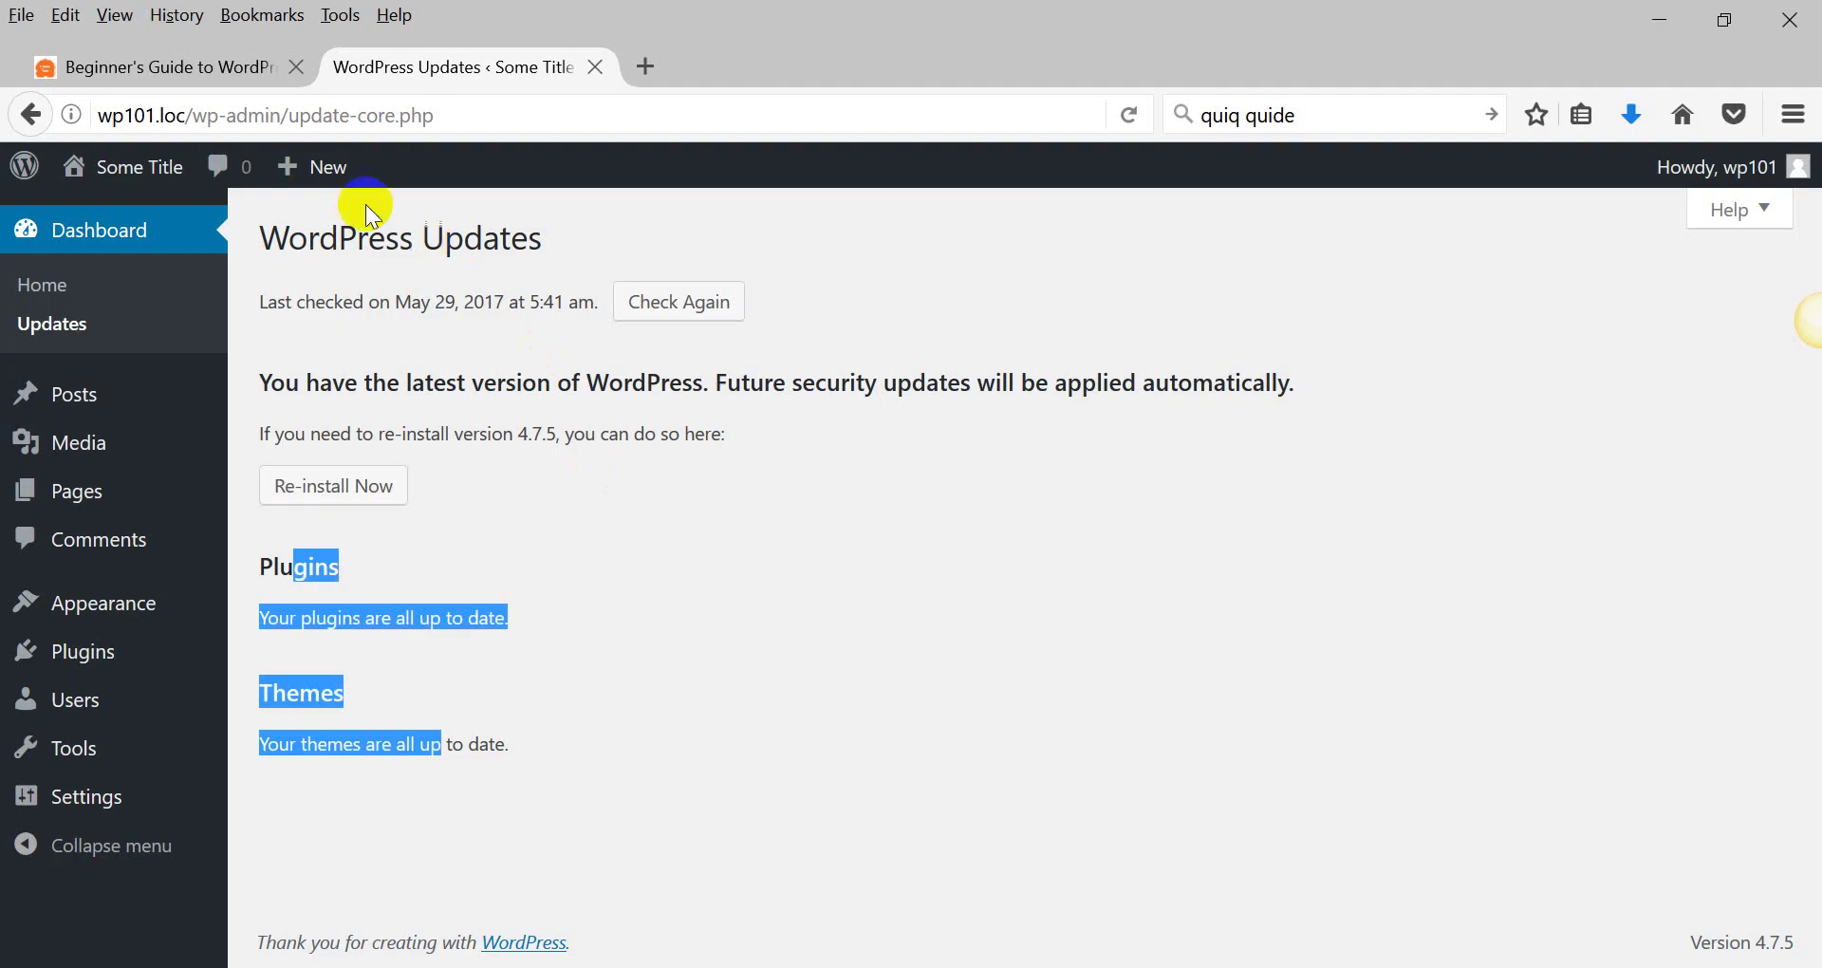
mouse_move(25, 166)
left_click(438, 238)
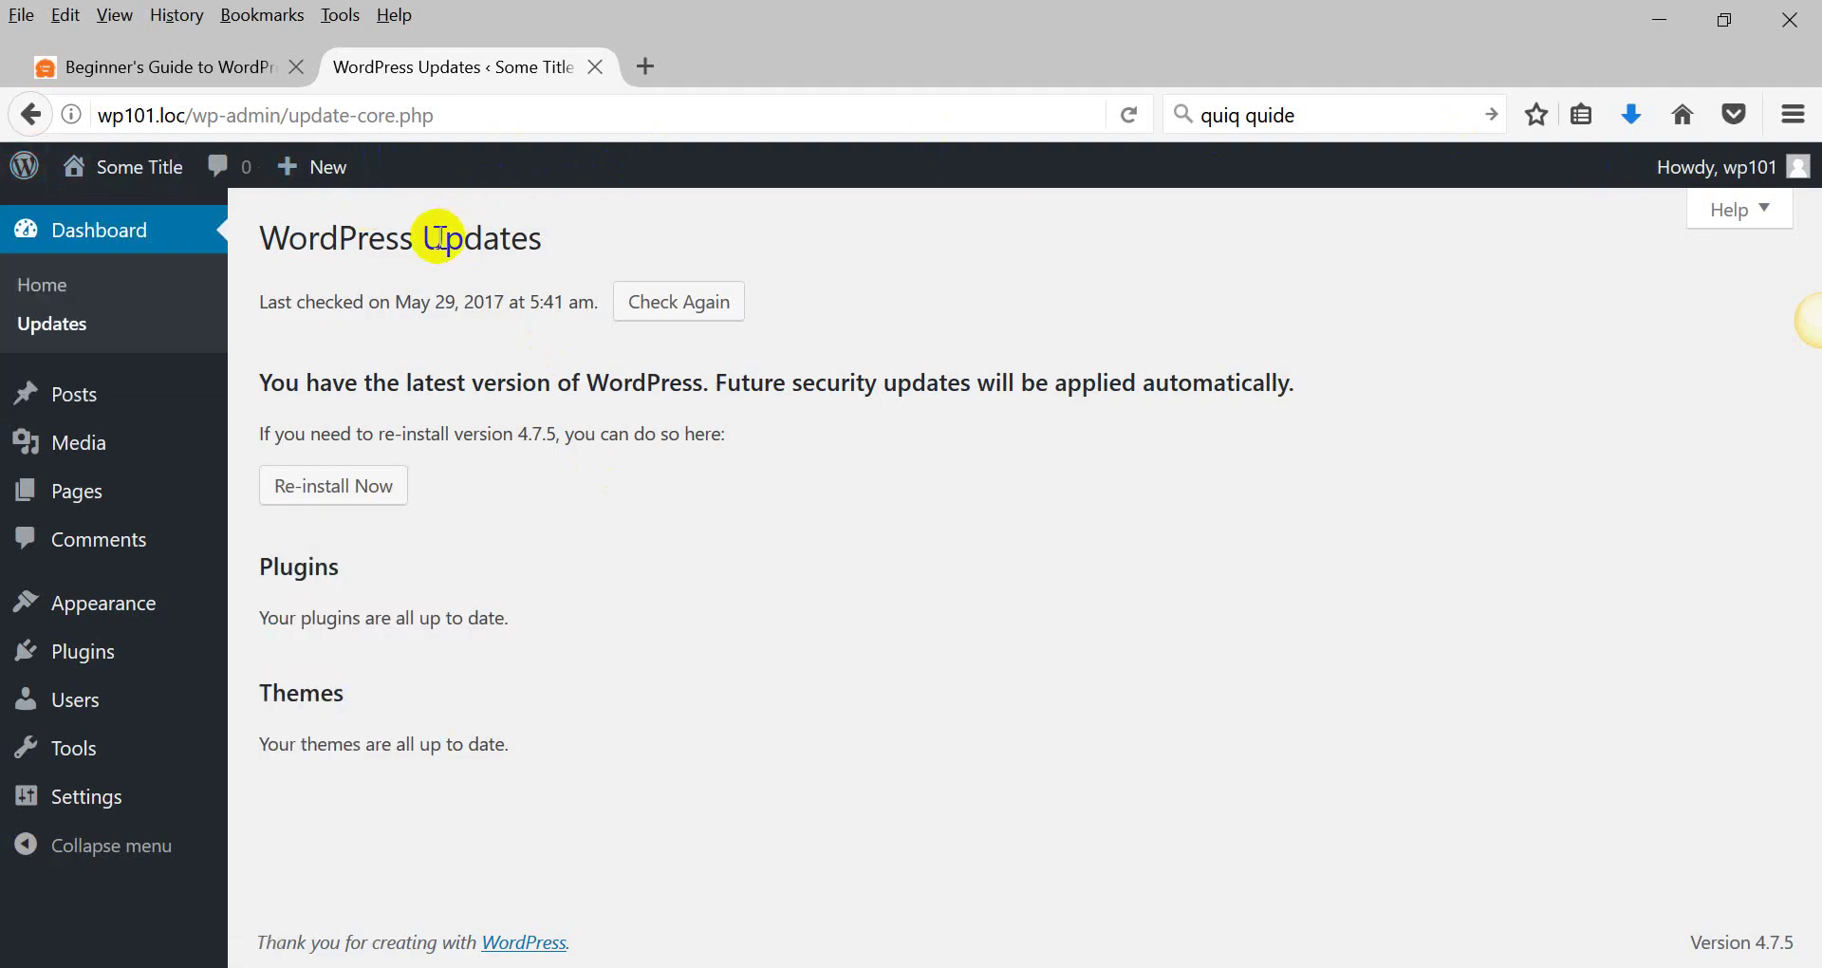
Open the Hello world! post from All Posts in a new tab and view it.
left_click(76, 393)
mouse_move(370, 438)
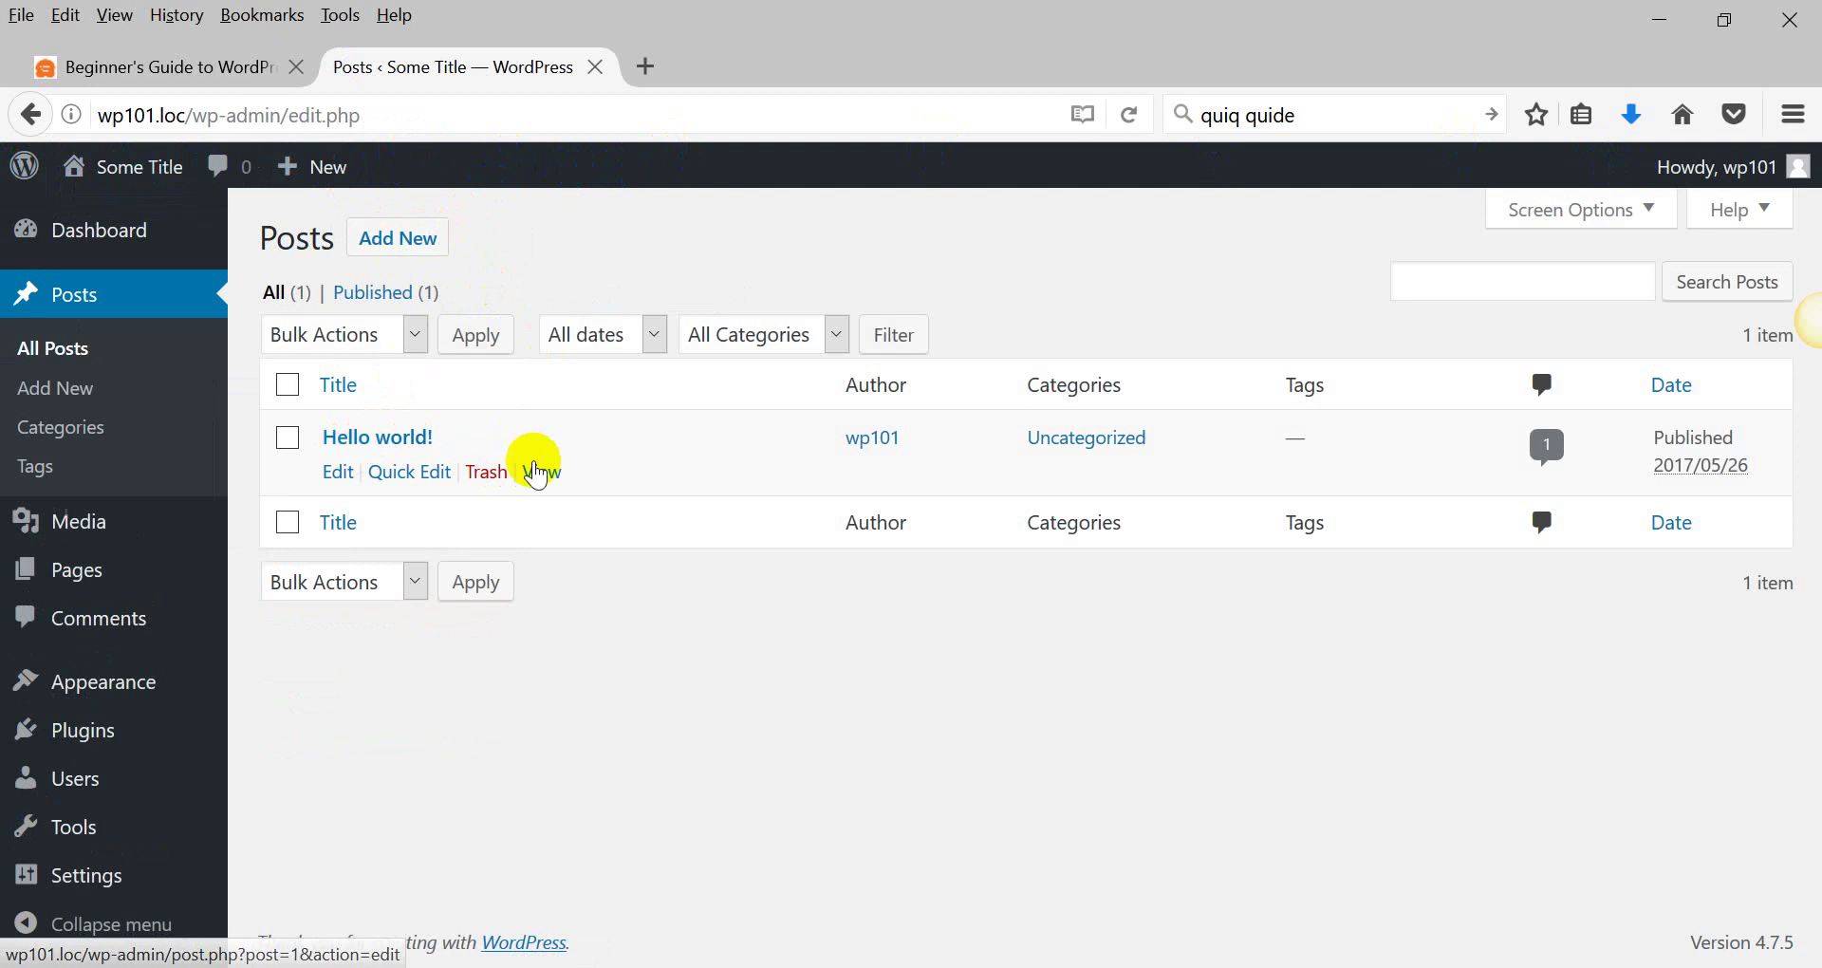
middle_click(536, 471)
left_click(673, 67)
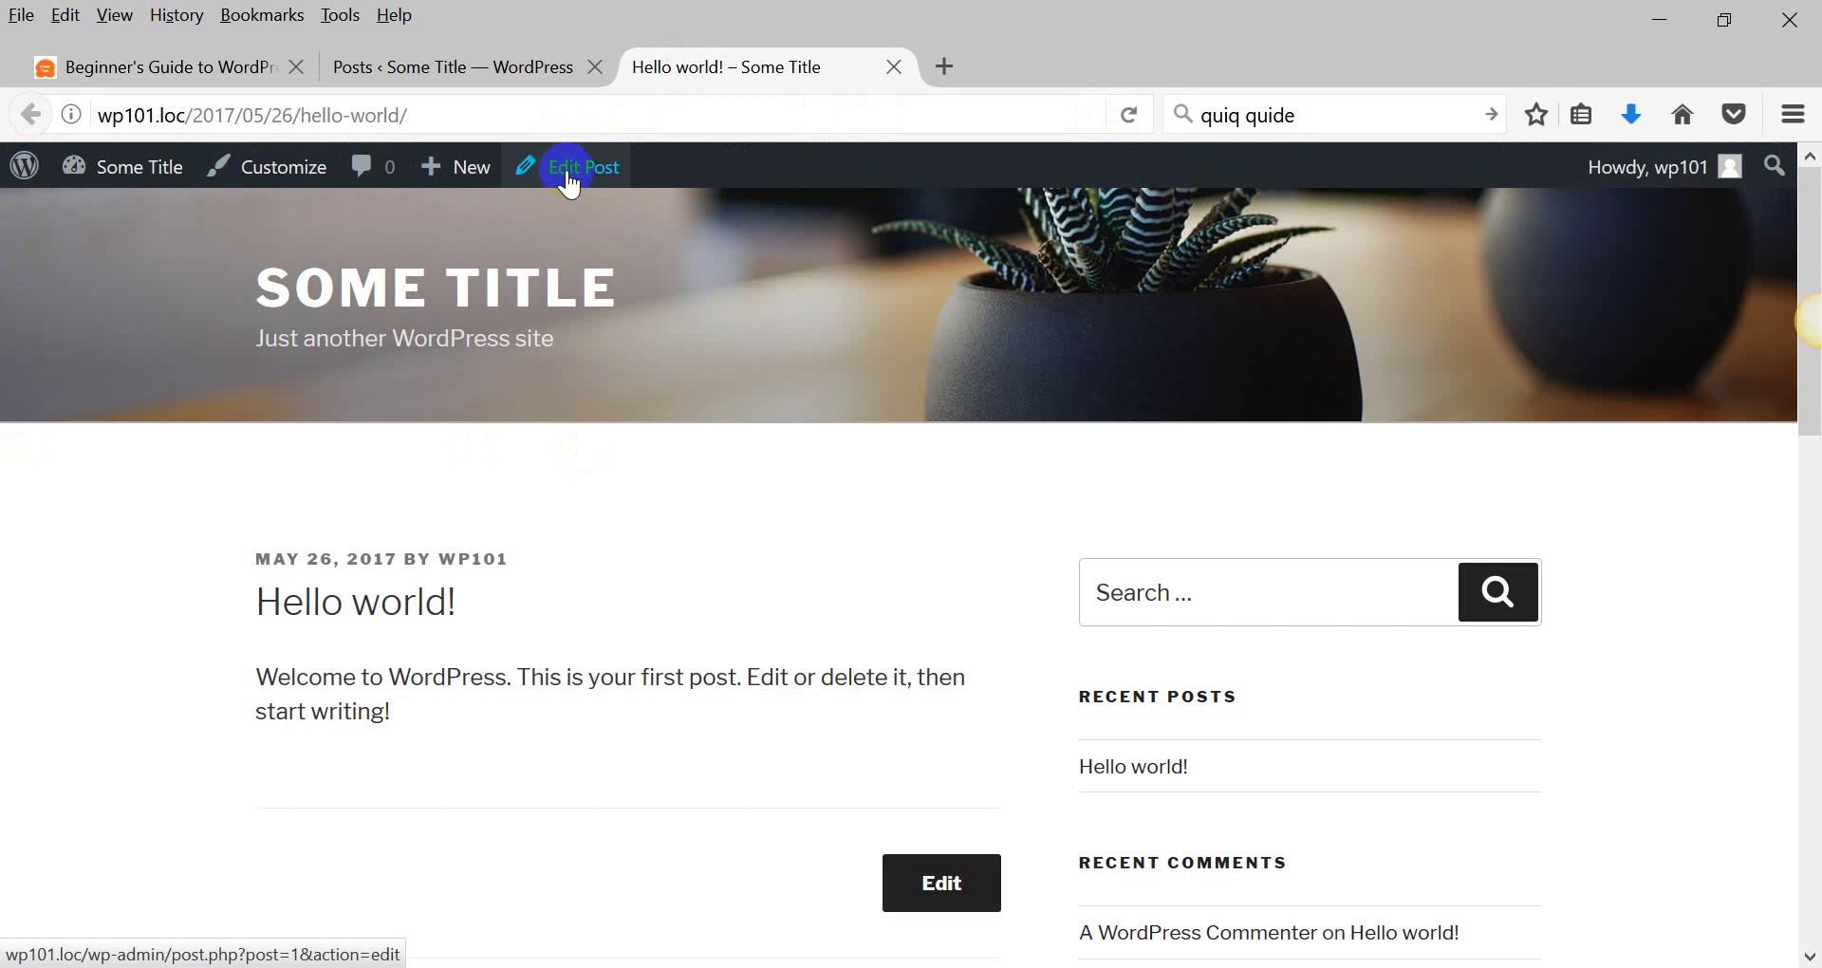
scroll(204, 437, "down", 3)
scroll(204, 436, "down", 6)
scroll(195, 436, "up", 9)
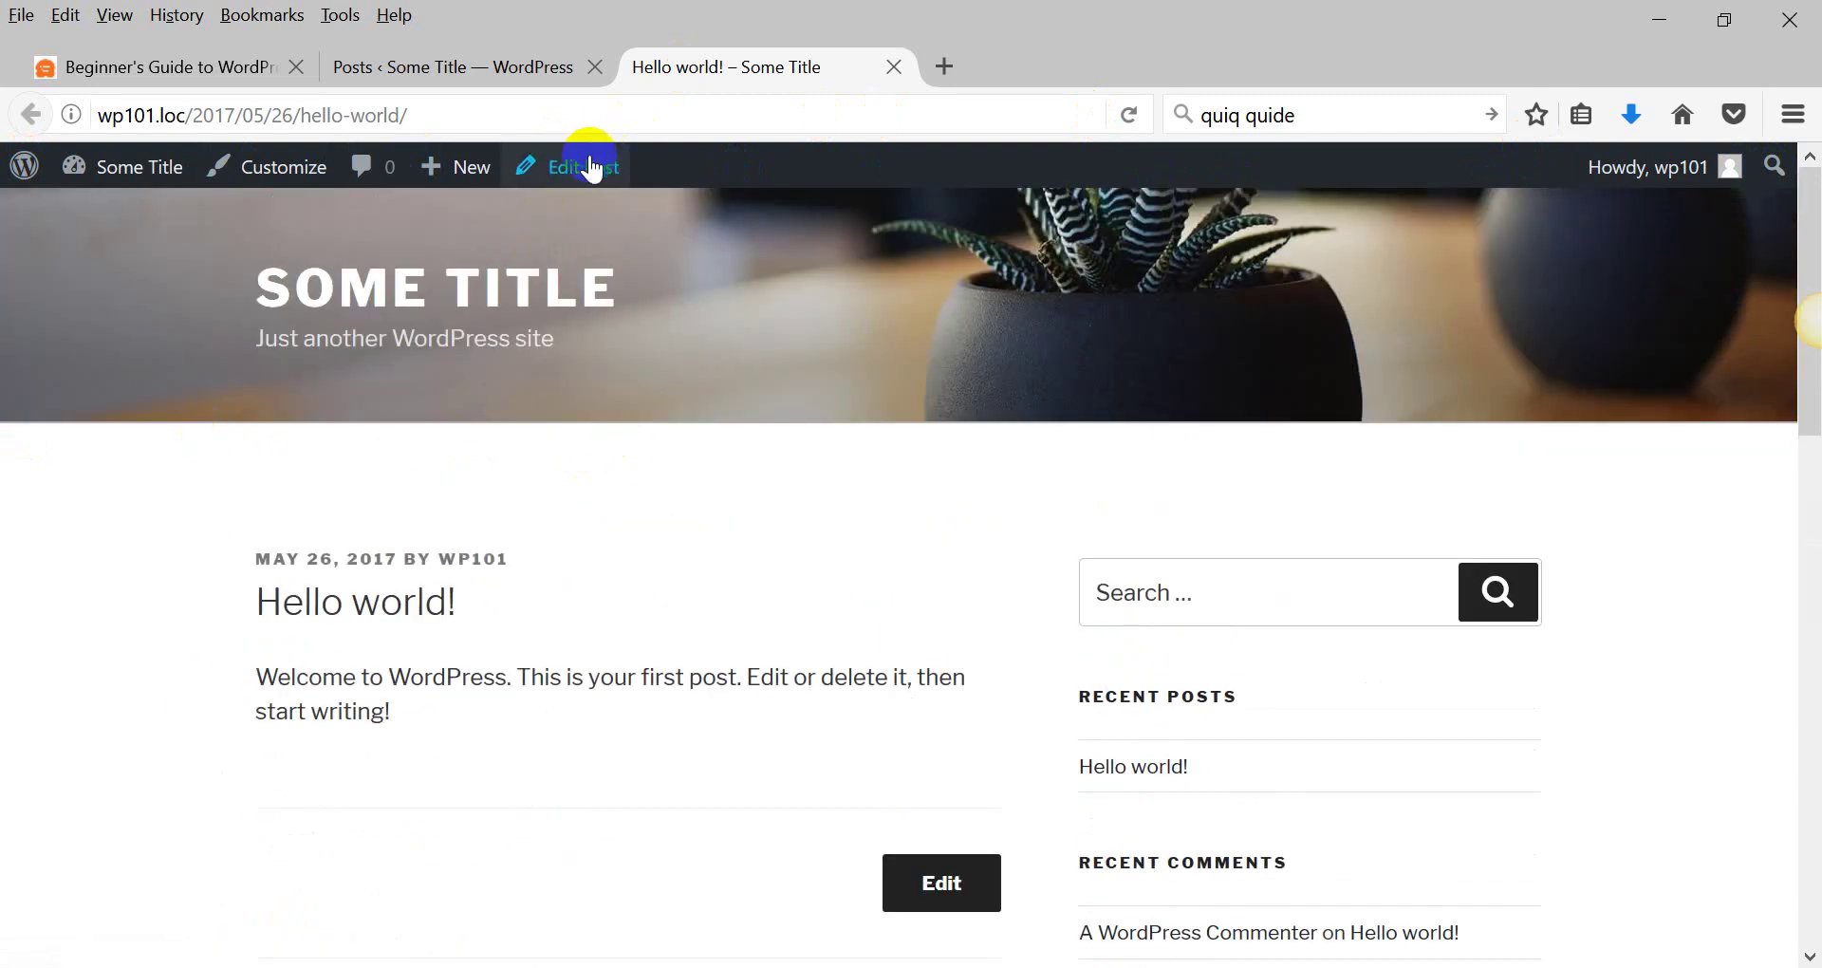
Show the admin bar's + New menu options, then go to the Dashboard.
left_click(452, 180)
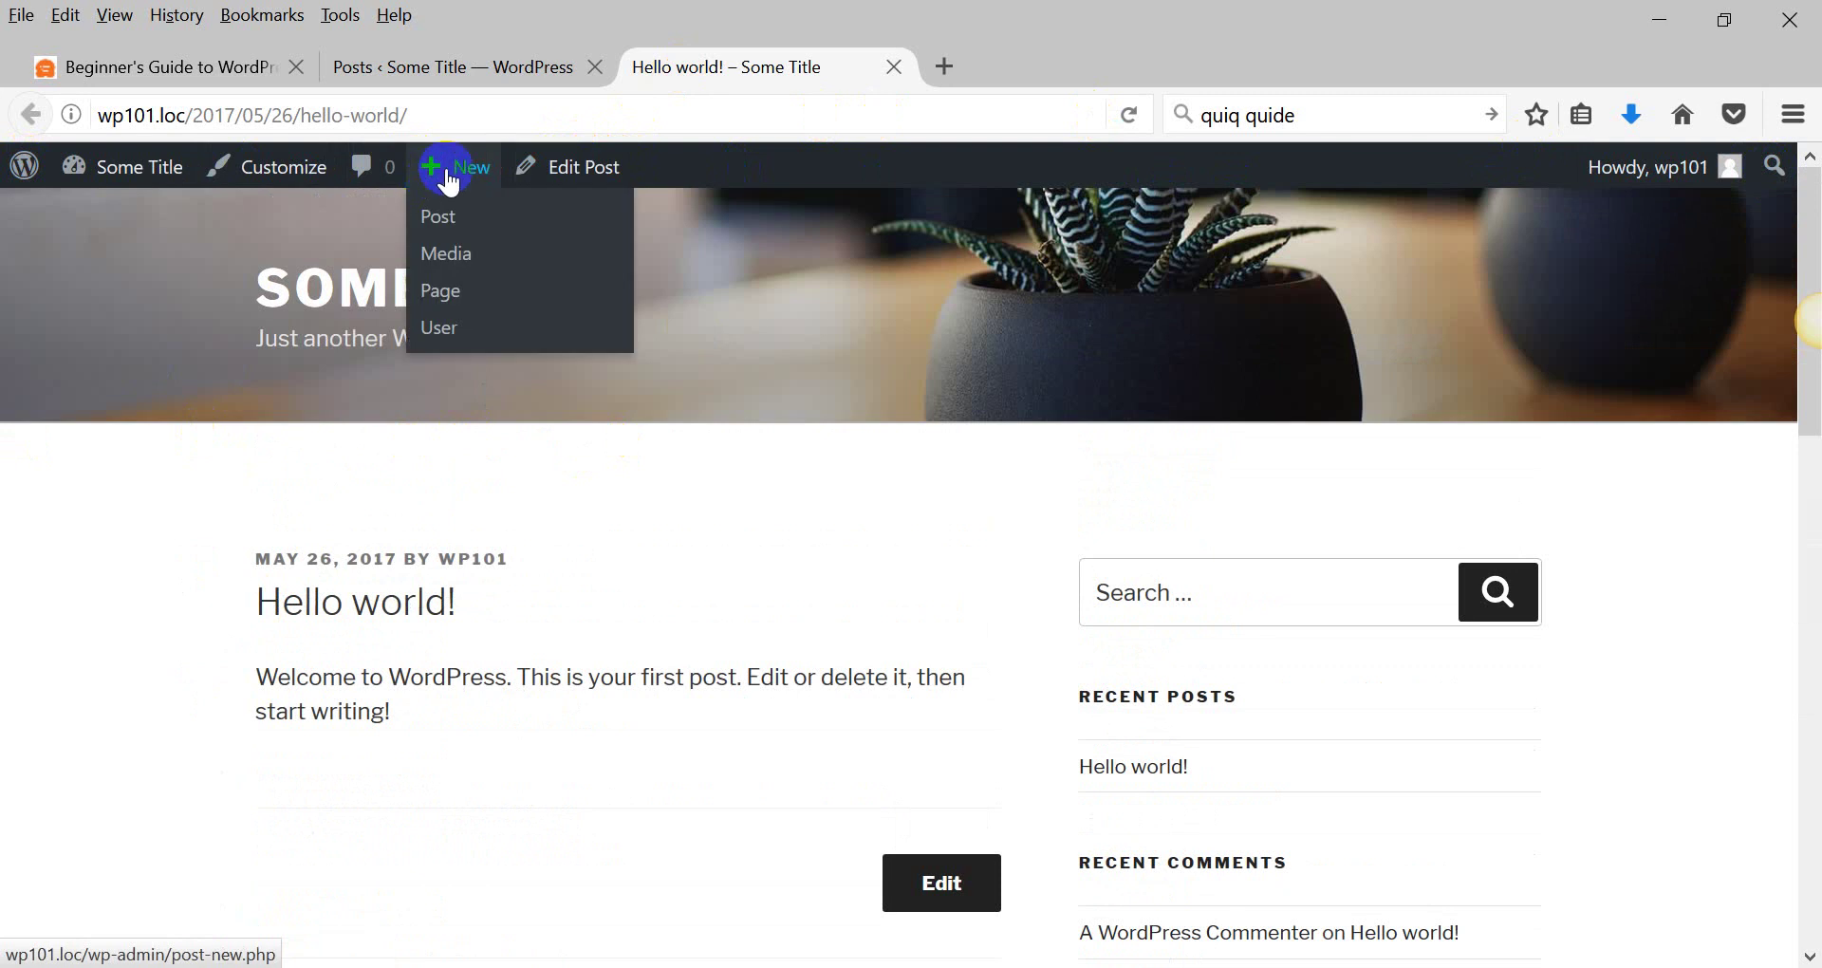
left_click(441, 226)
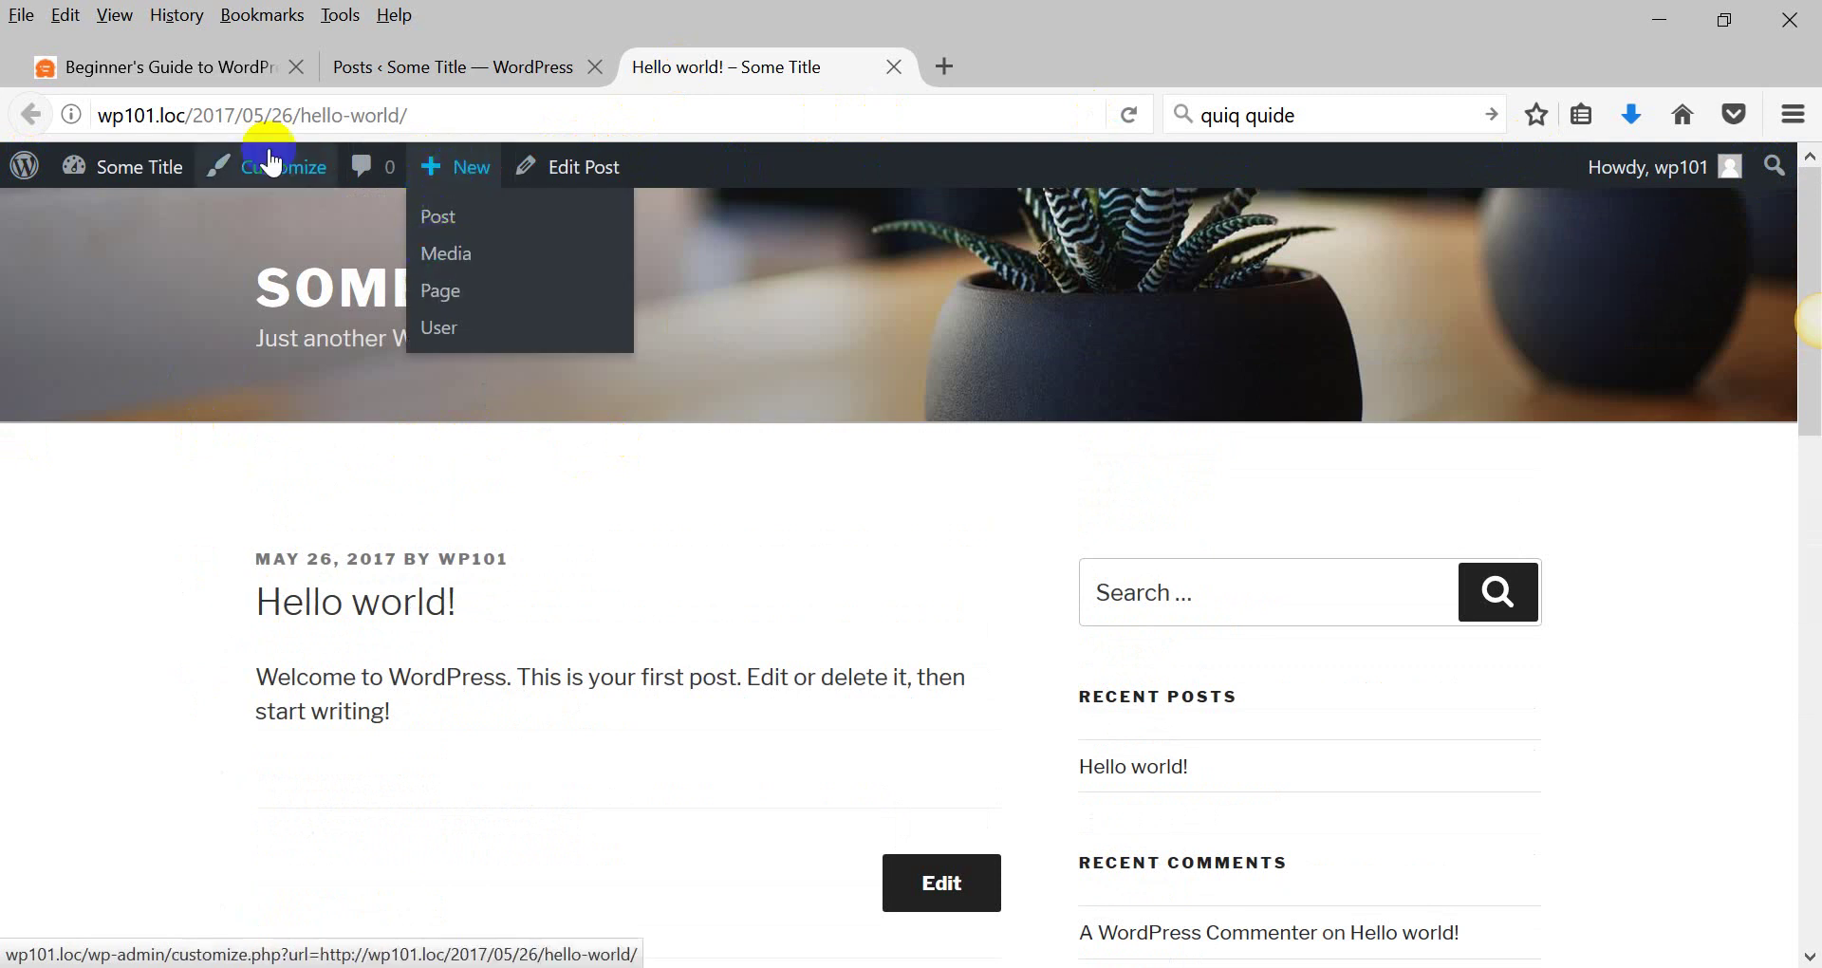
left_click(119, 171)
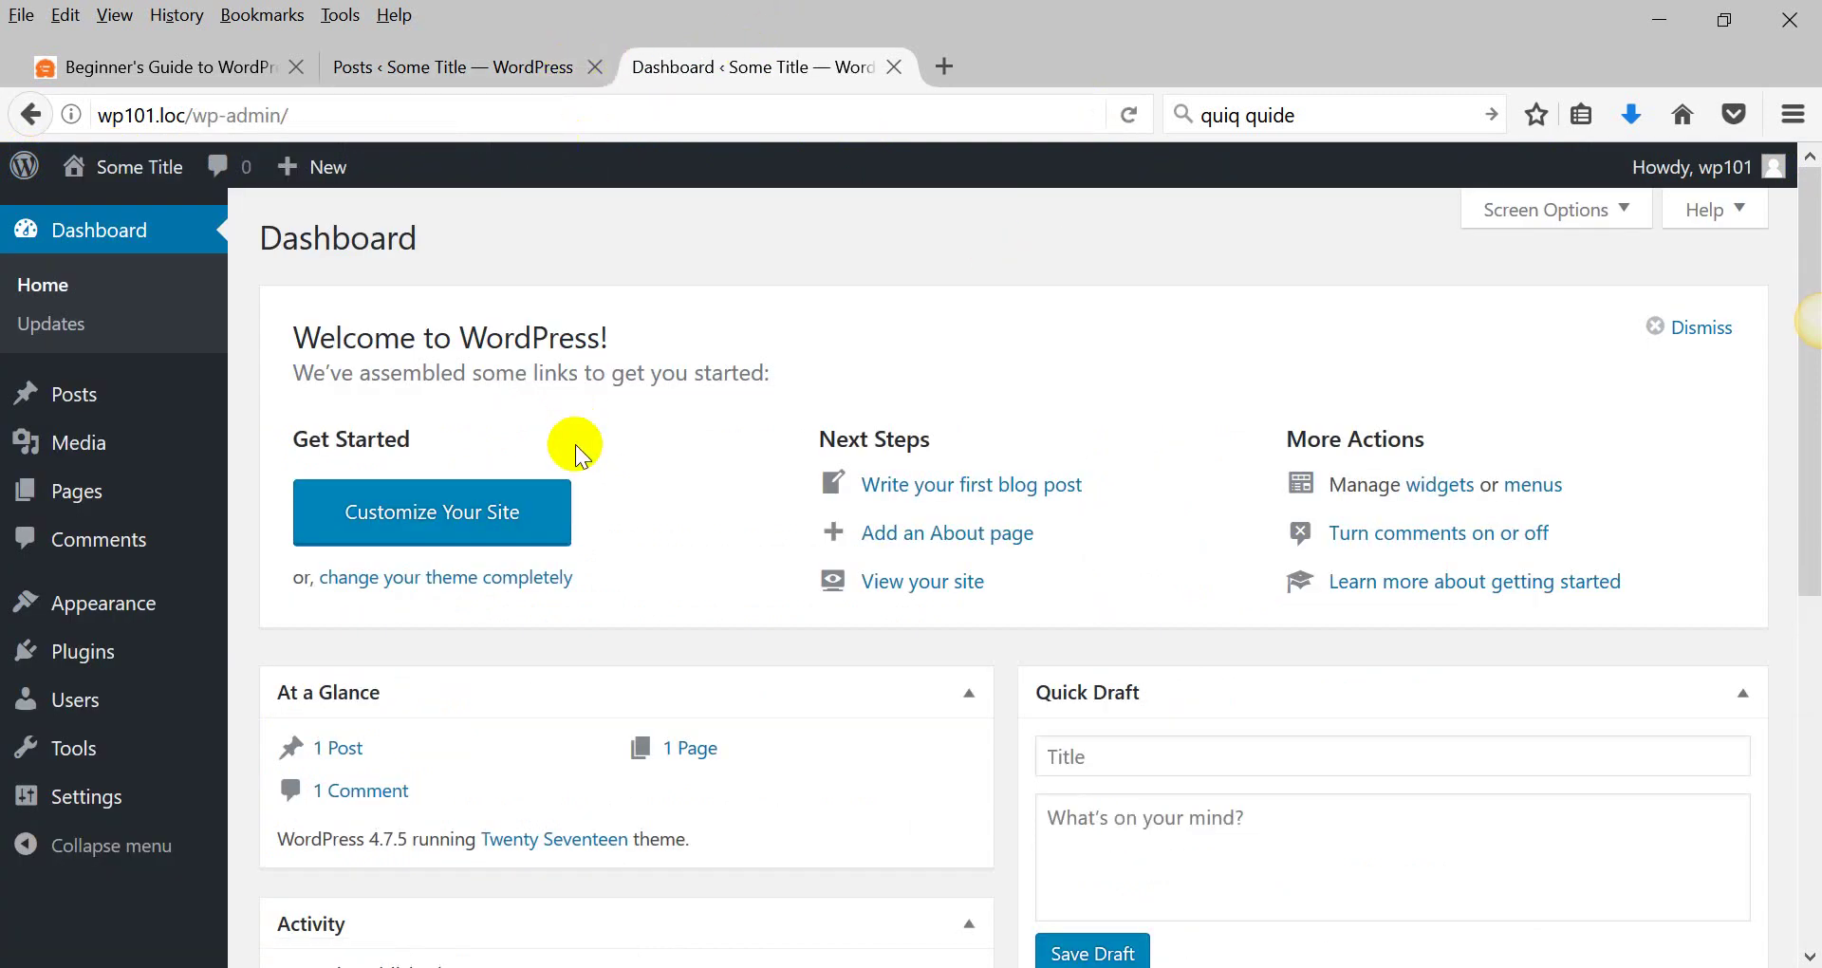
Mark the 'Working with post, pages, media and comments' outline item and edit Hello world!
key("alt+Tab")
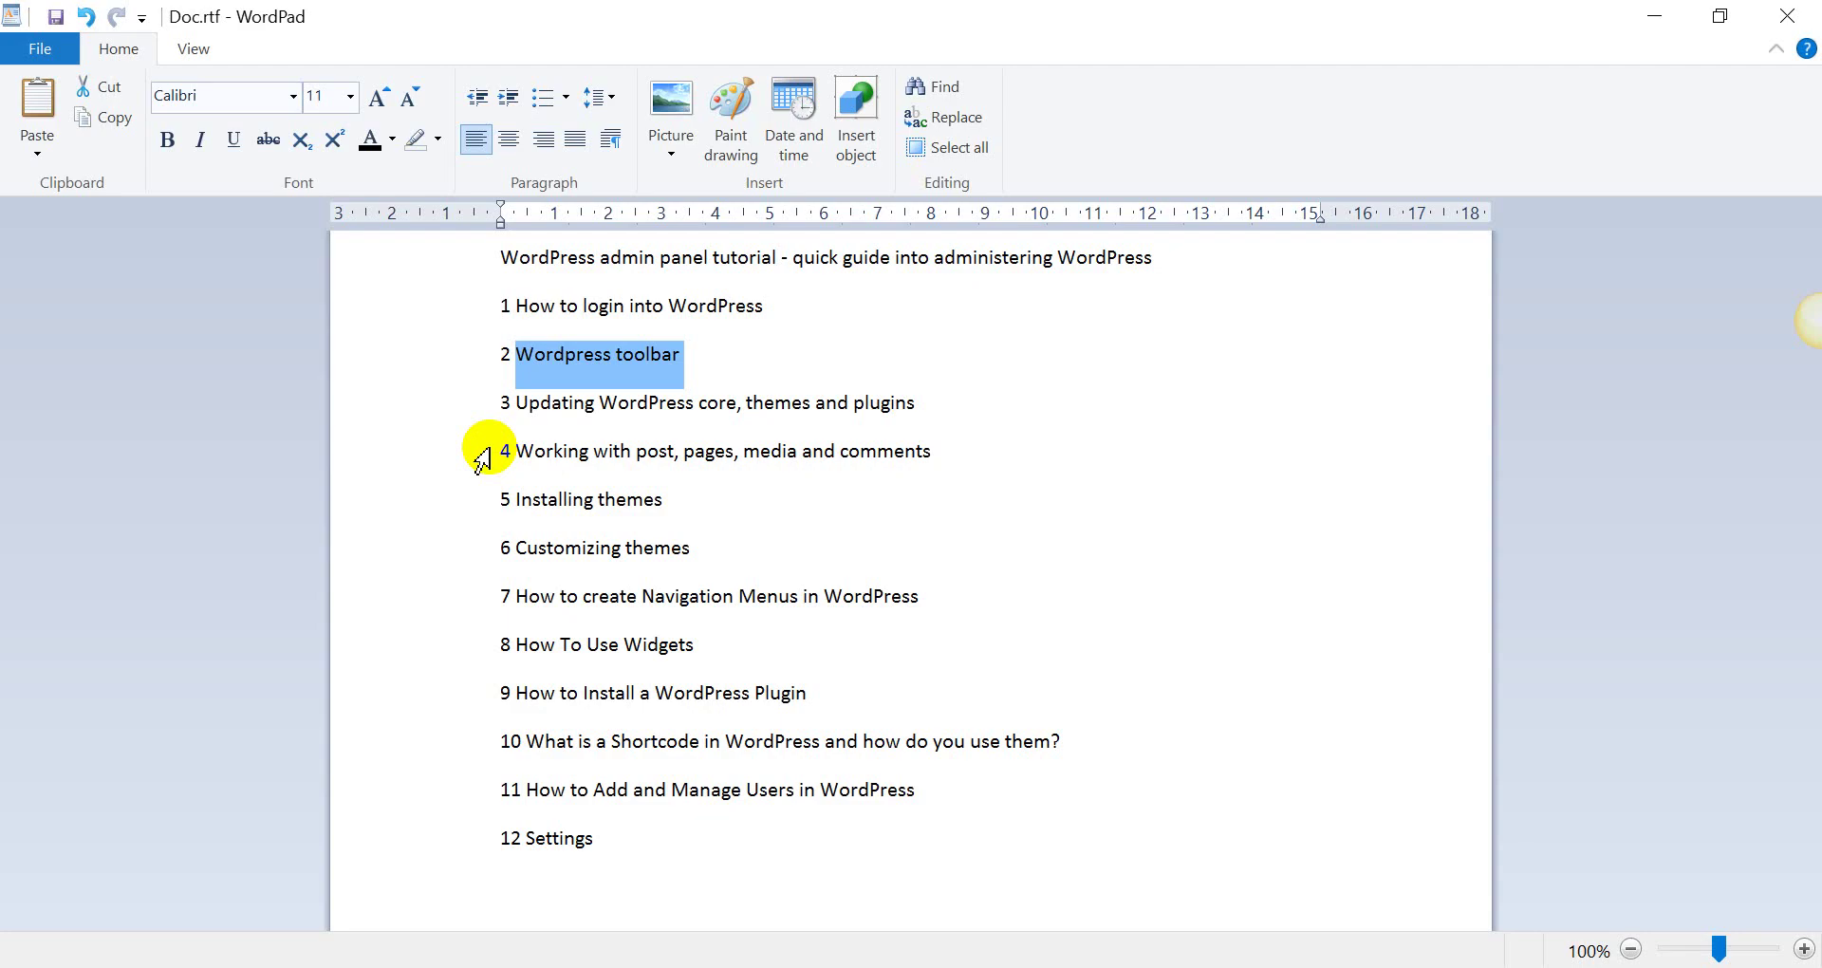
left_click_drag(516, 451, 1189, 453)
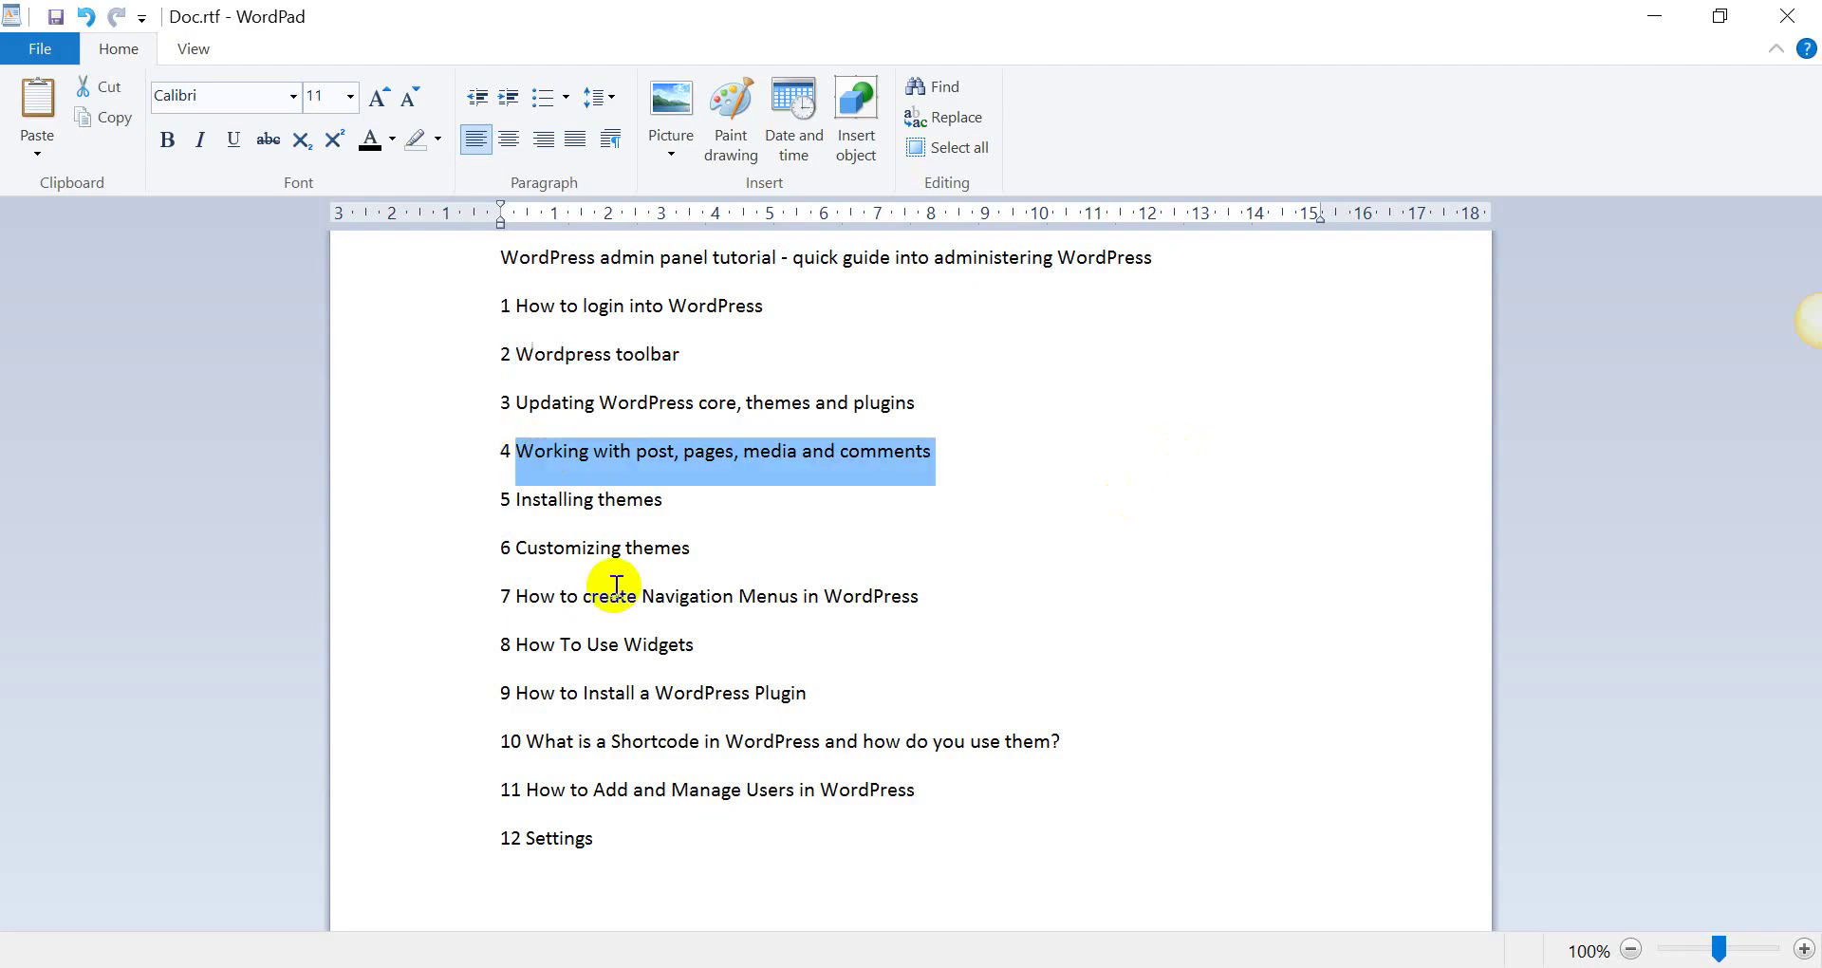
key("alt+Tab")
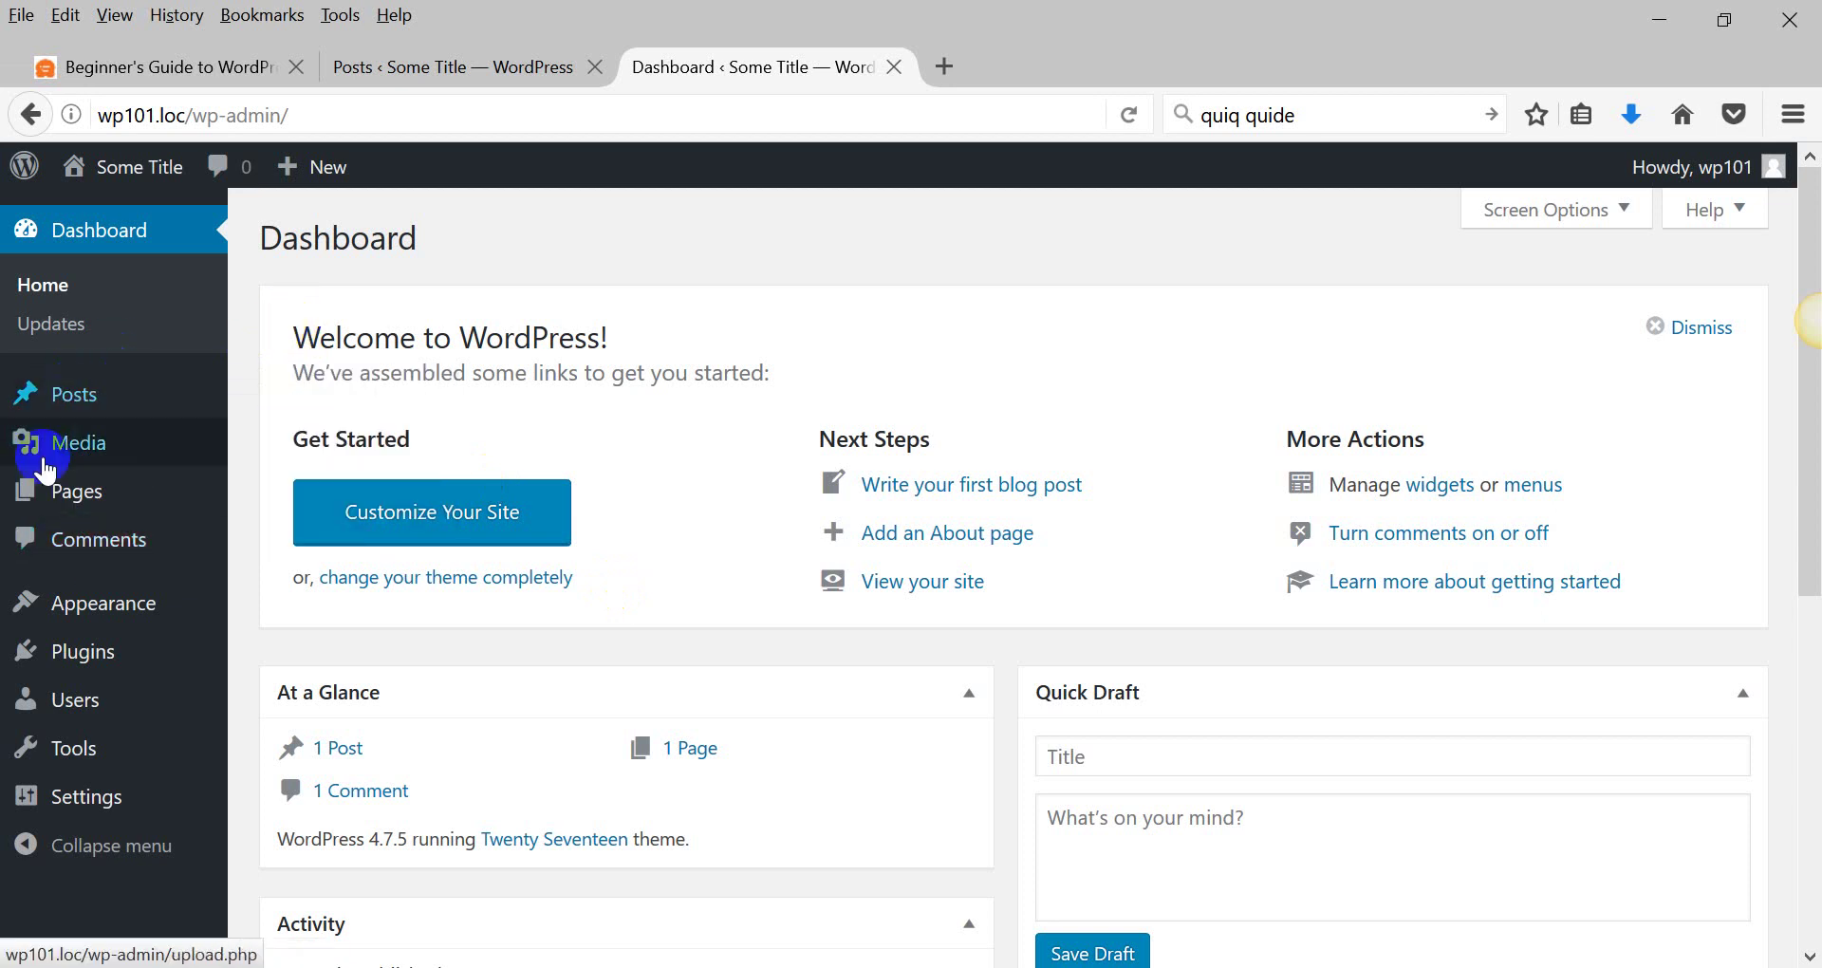
left_click(80, 401)
mouse_move(81, 402)
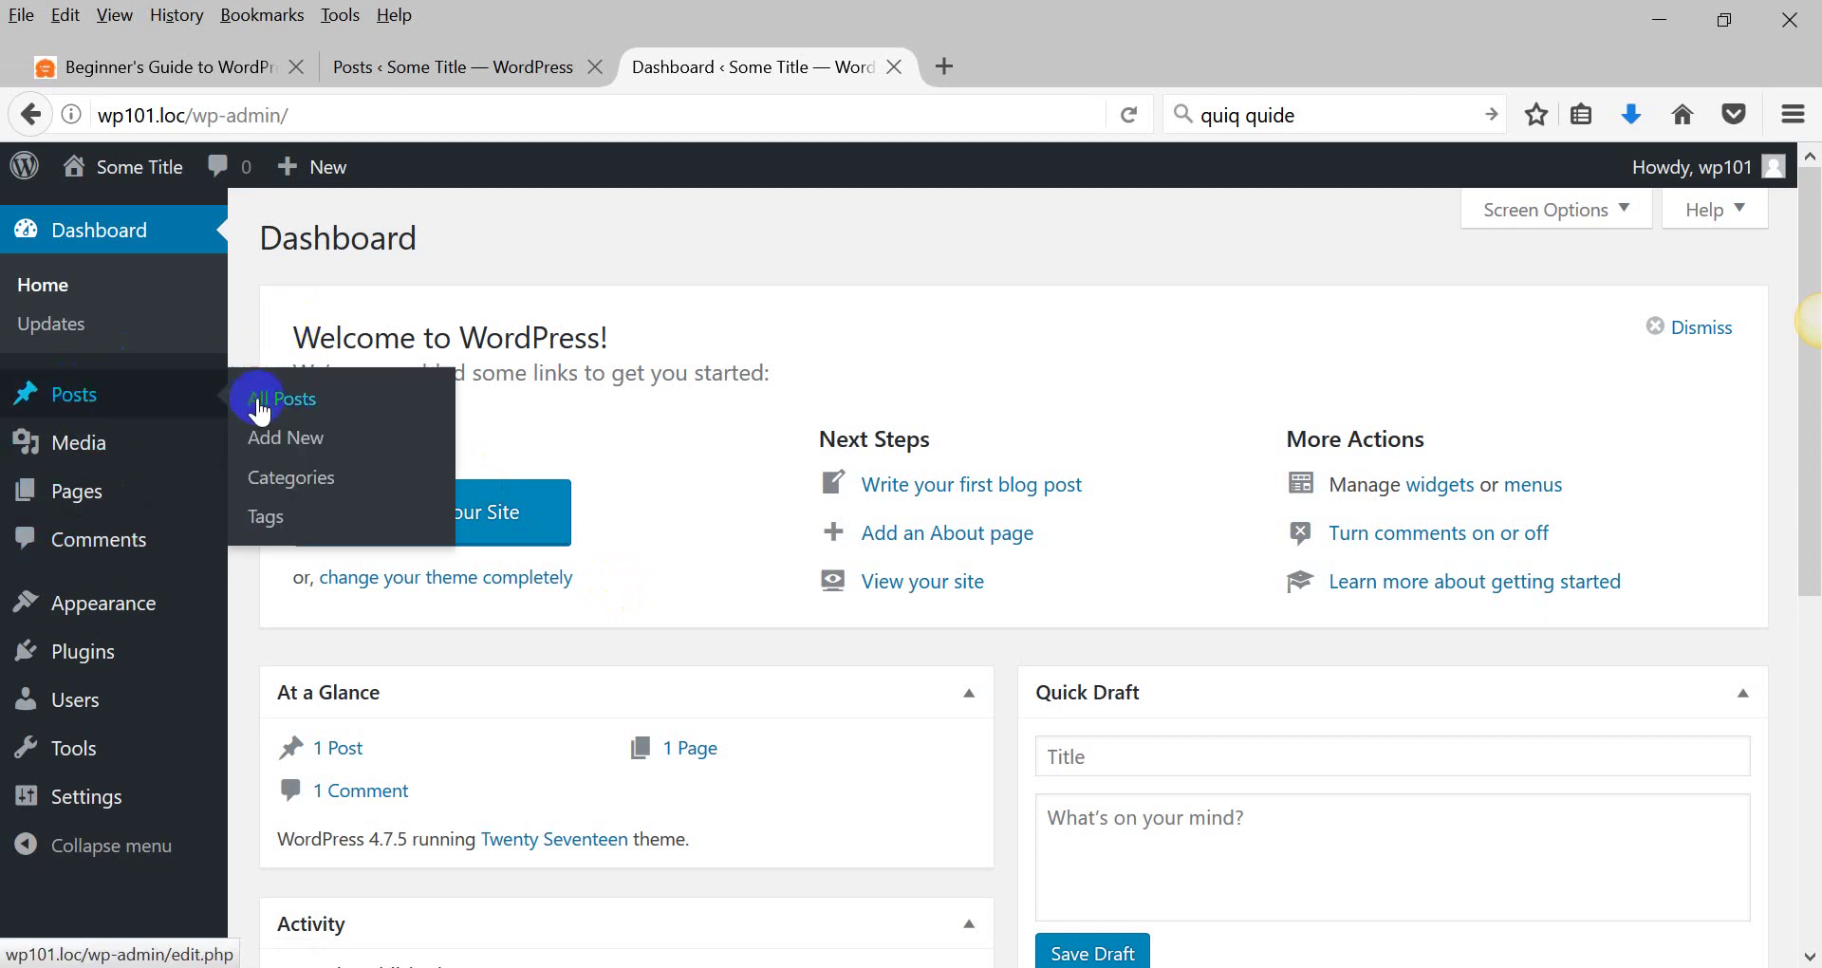
left_click(80, 401)
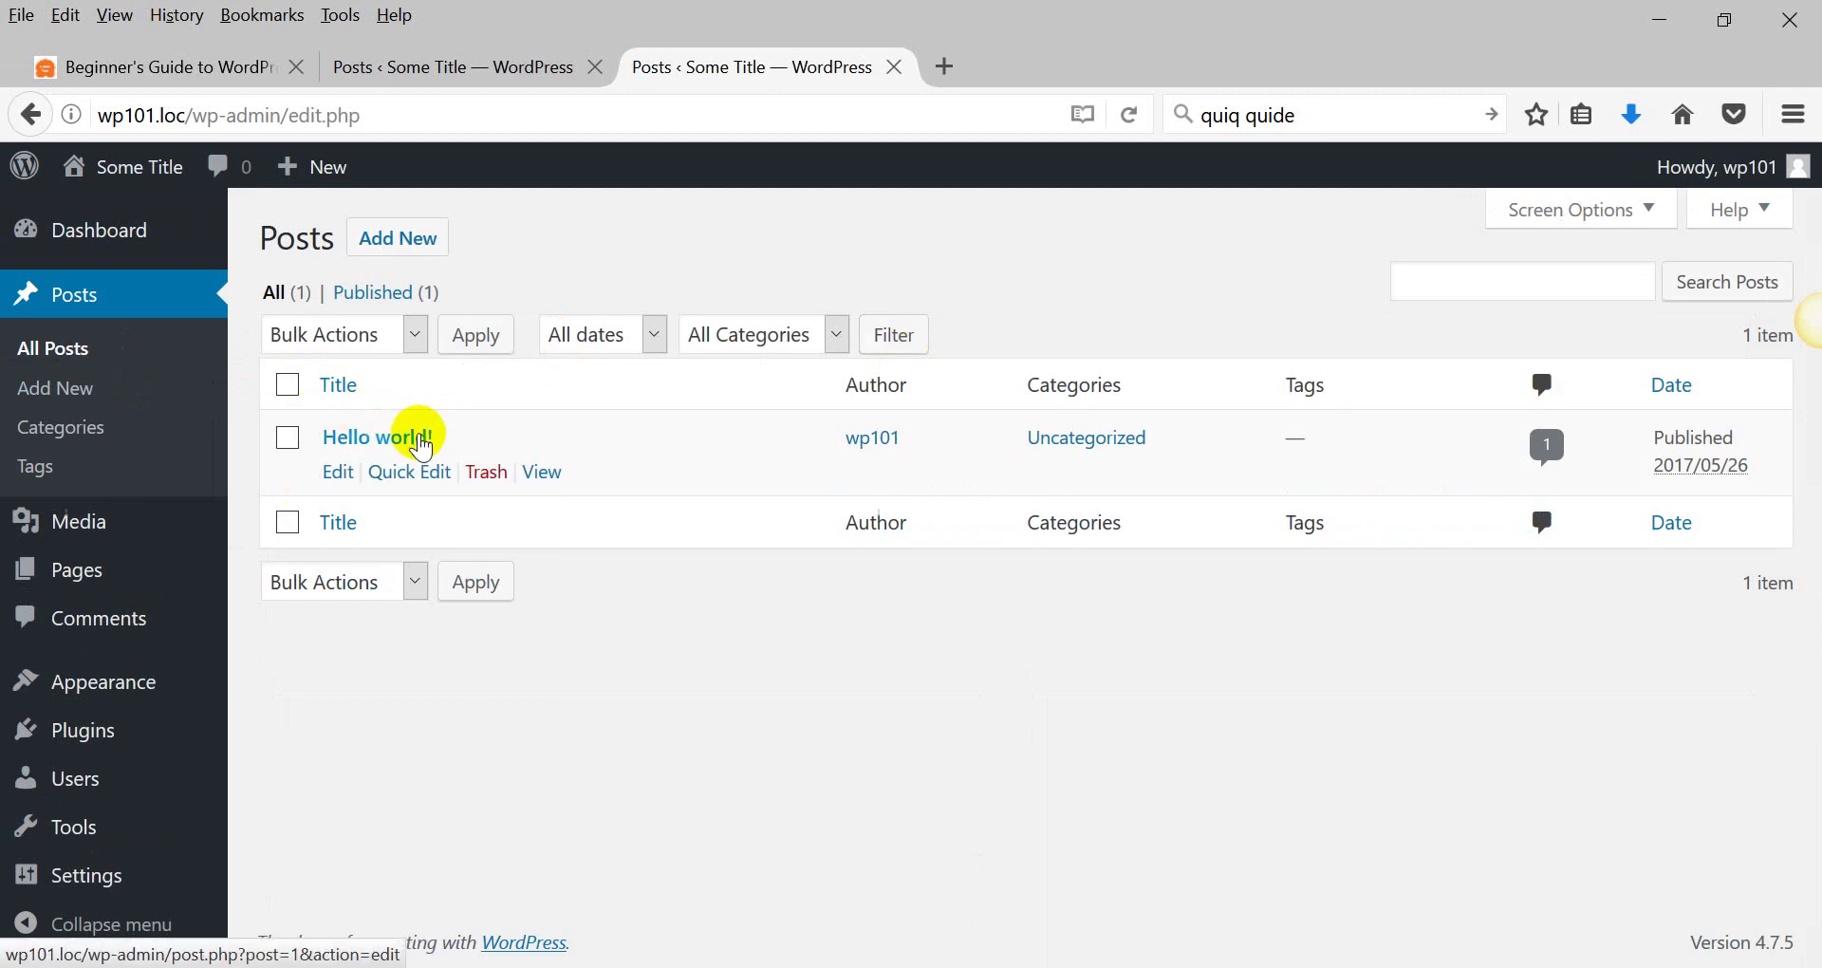
left_click(423, 442)
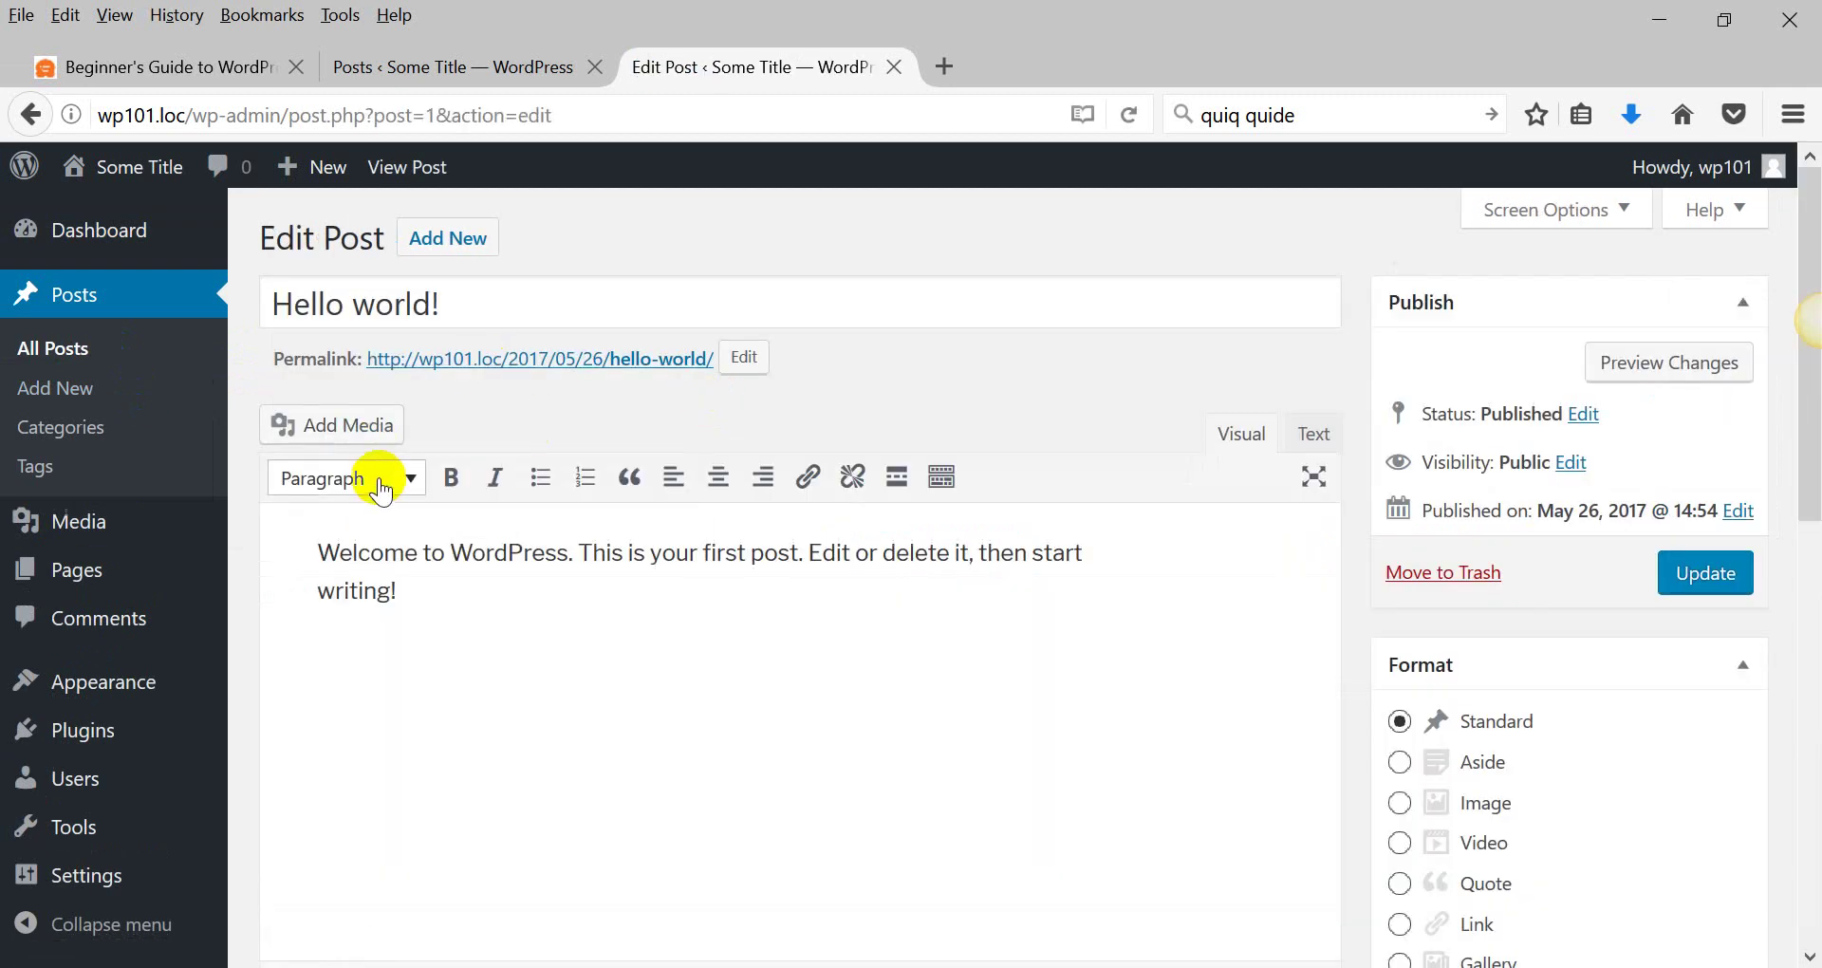
scroll(377, 479, "down", 3)
left_click(373, 471)
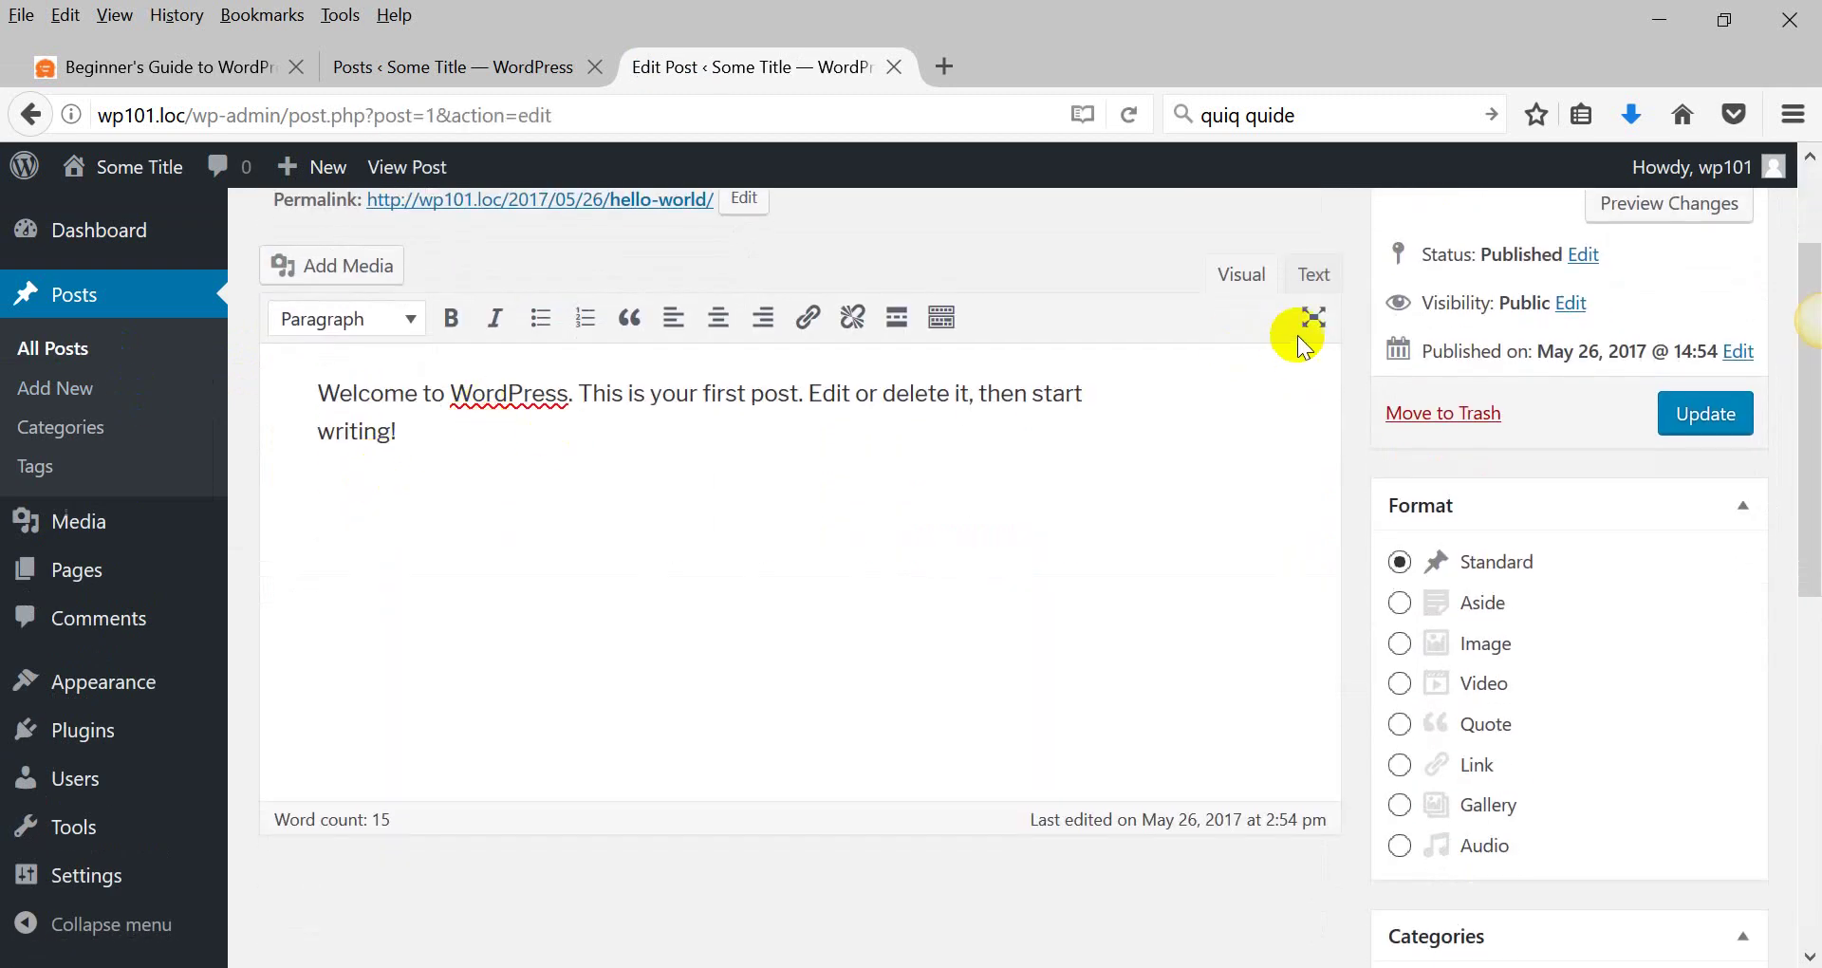
Show the second toolbar row and centre the post paragraph.
left_click(942, 319)
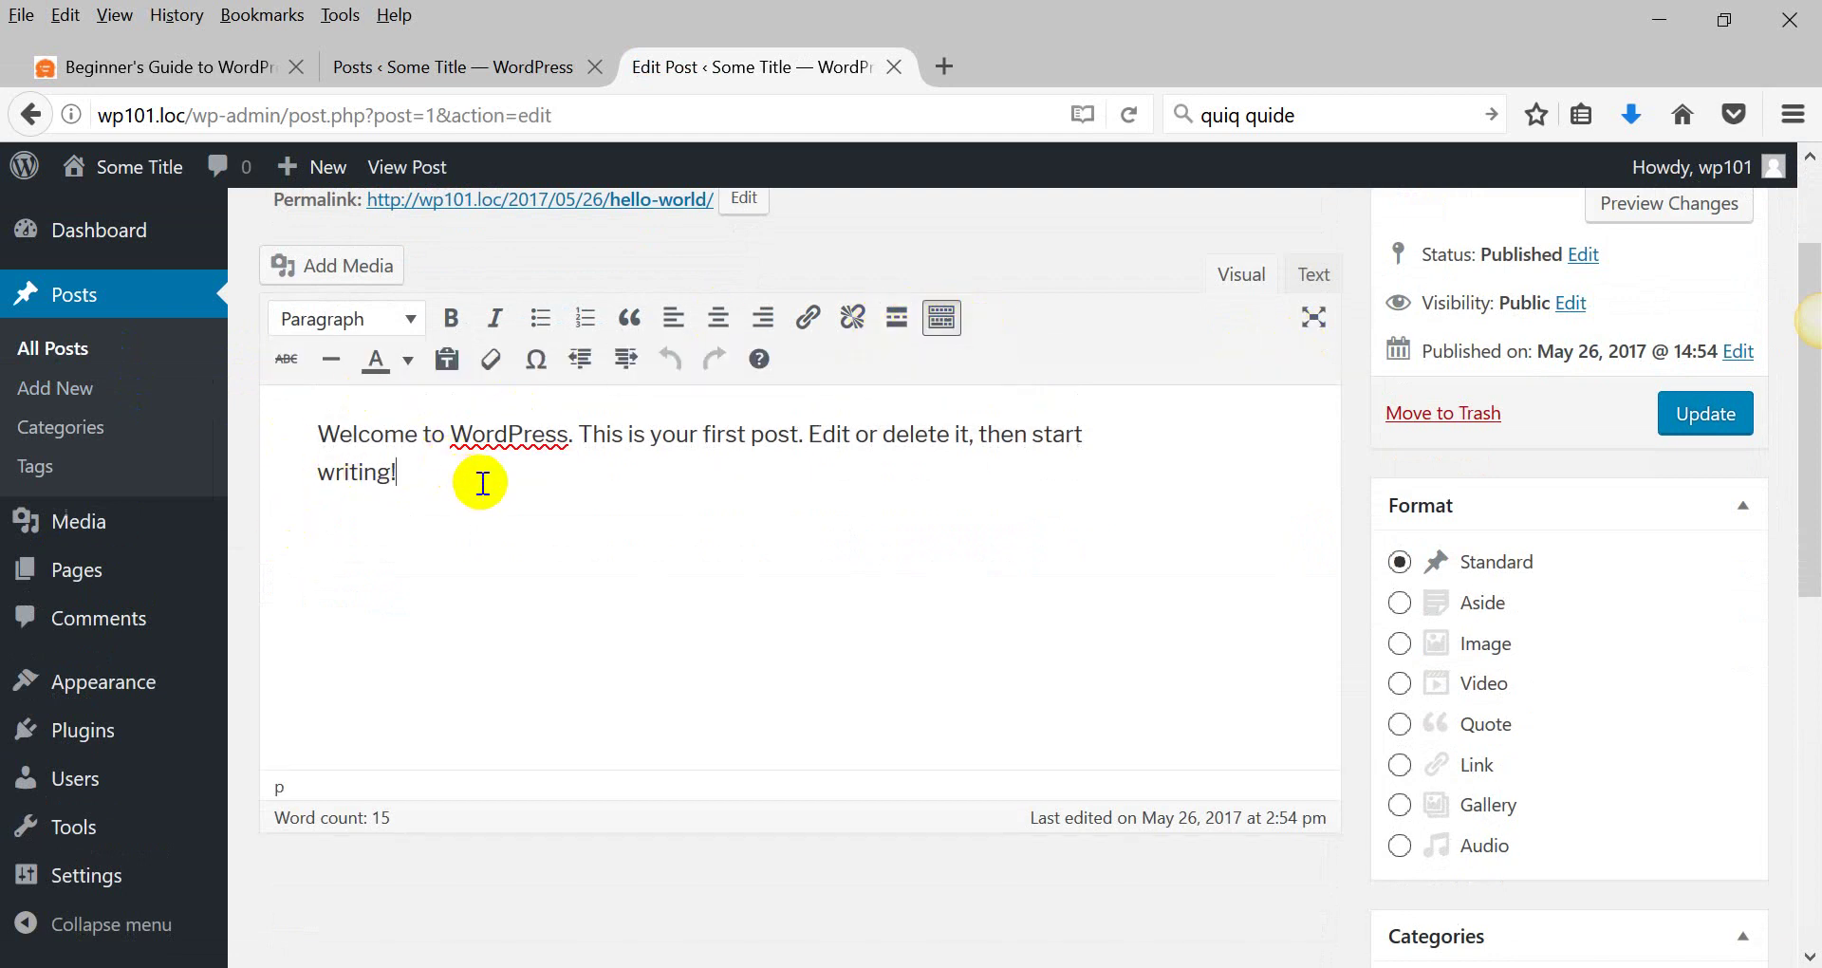
left_click_drag(398, 473, 319, 436)
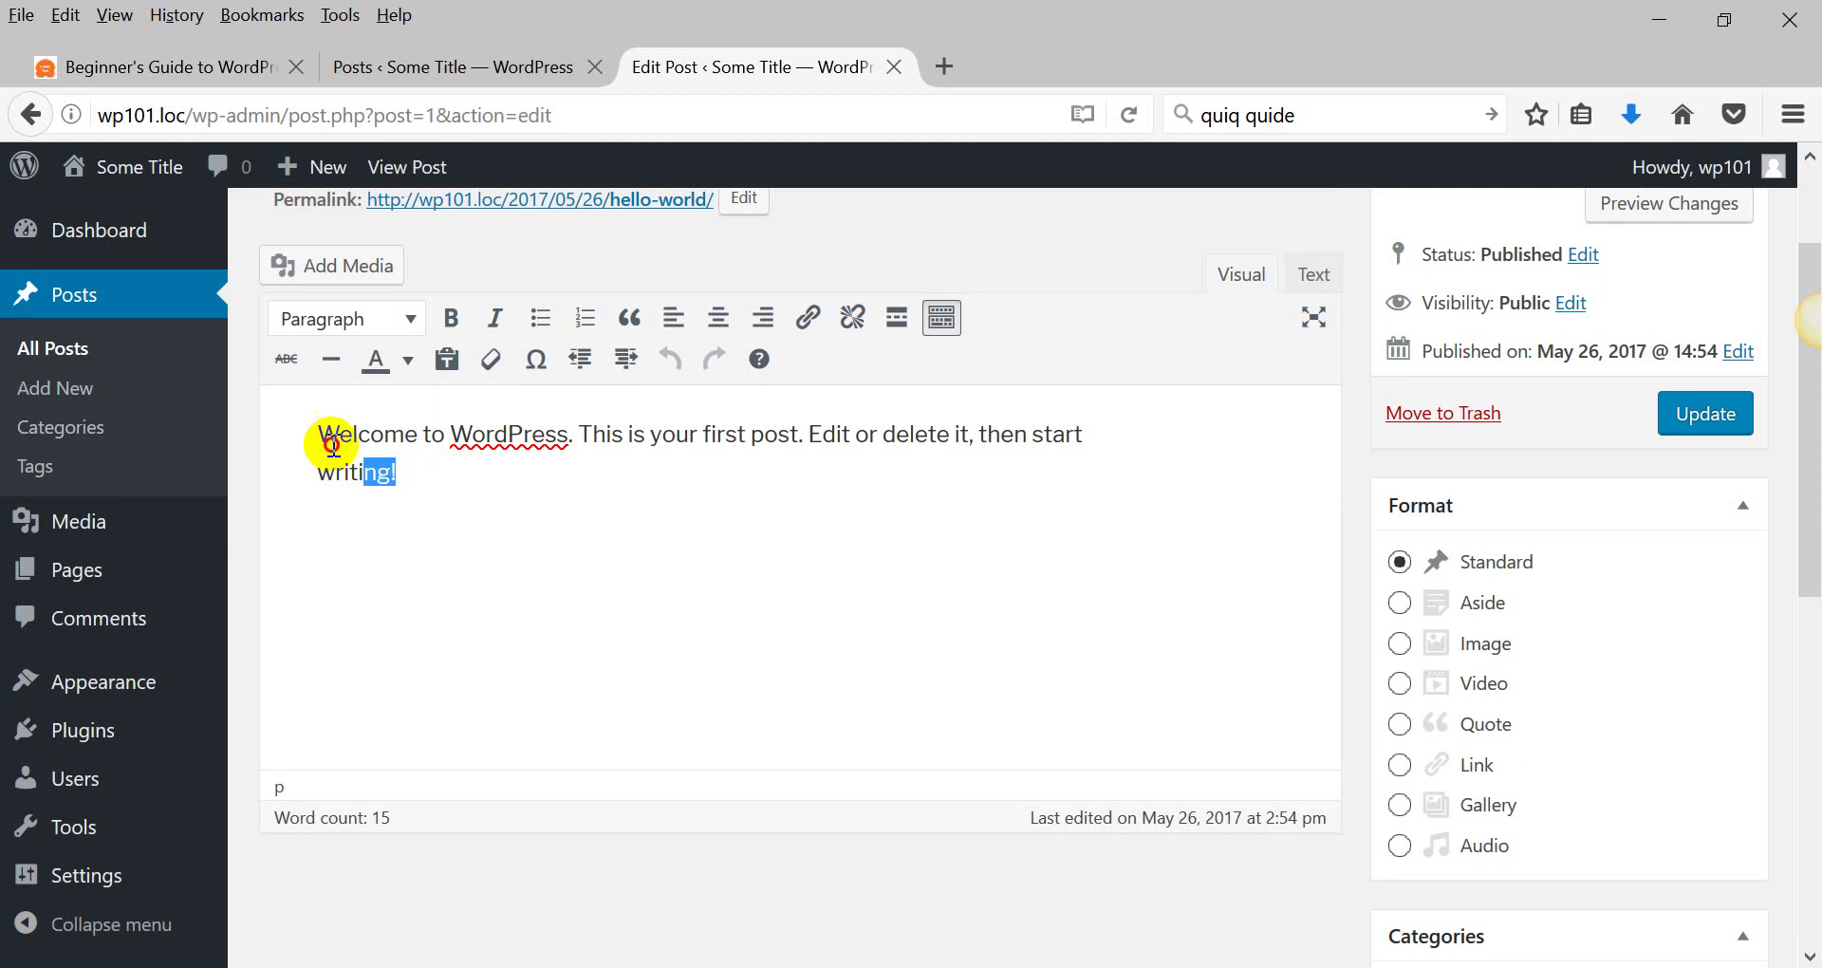
left_click(721, 319)
left_click(806, 463)
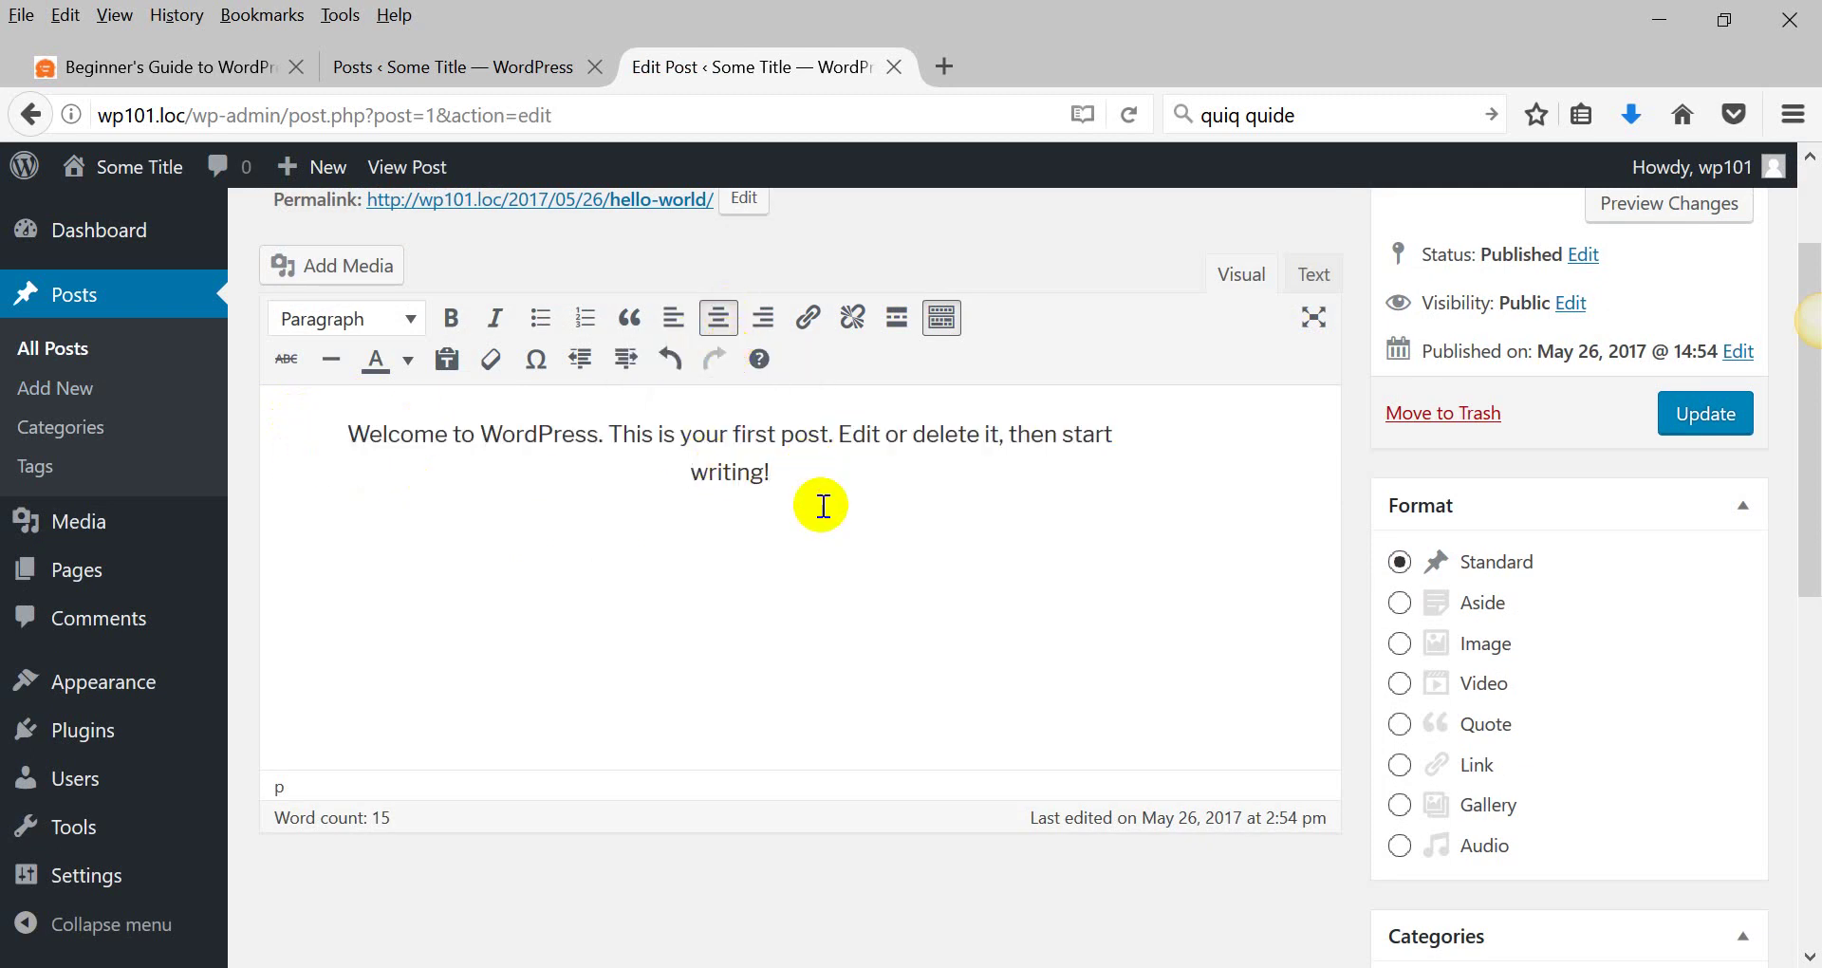
key("Return")
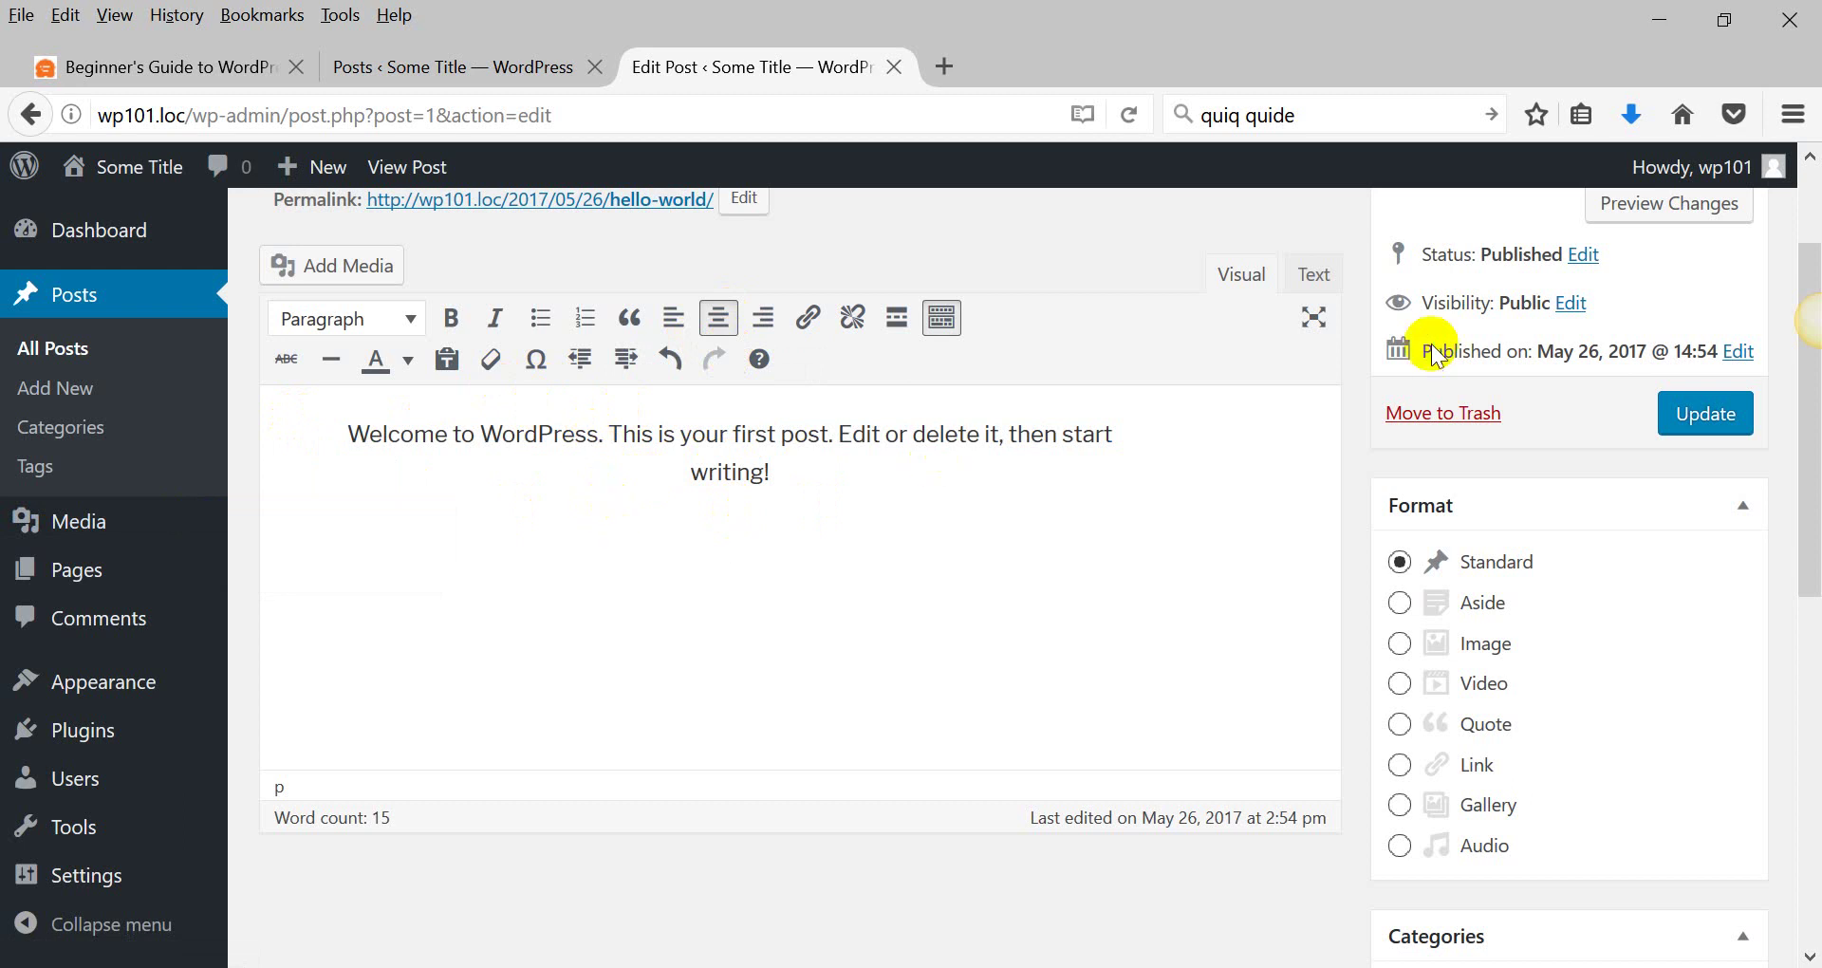
Inspect the paragraph's HTML in the Text tab, then bold 'This is your first post.'.
left_click(1314, 275)
left_click_drag(334, 375, 674, 420)
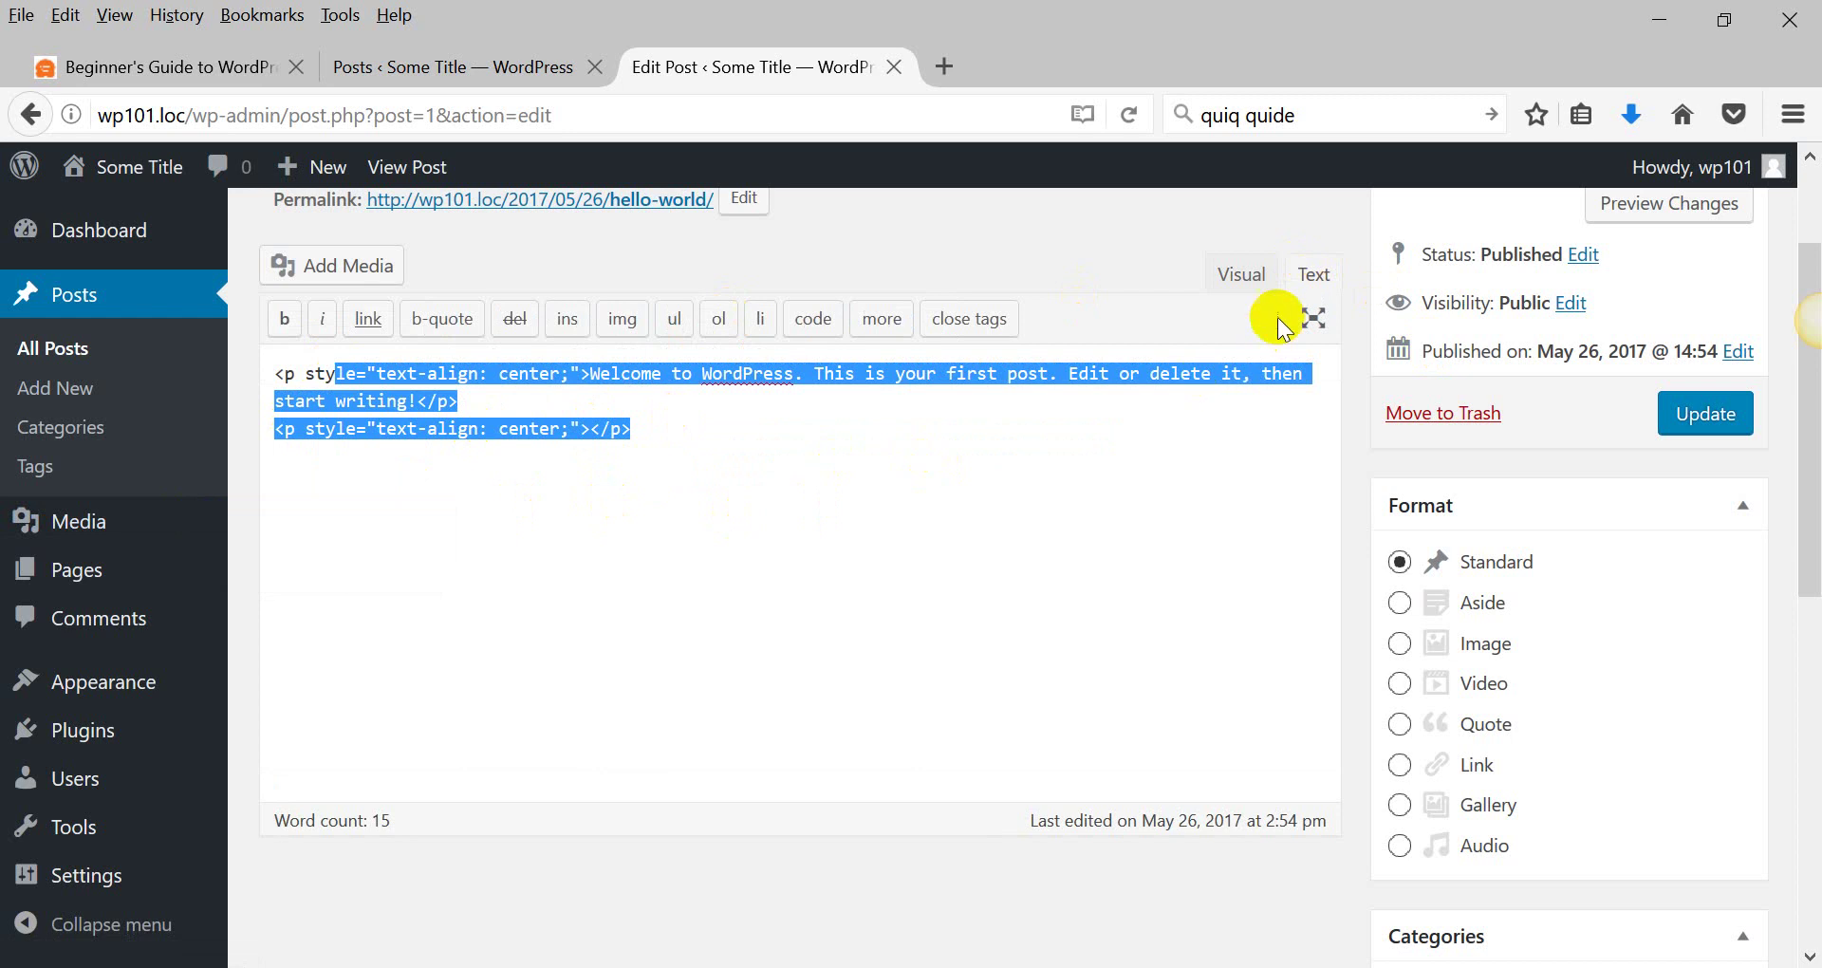
left_click(1238, 274)
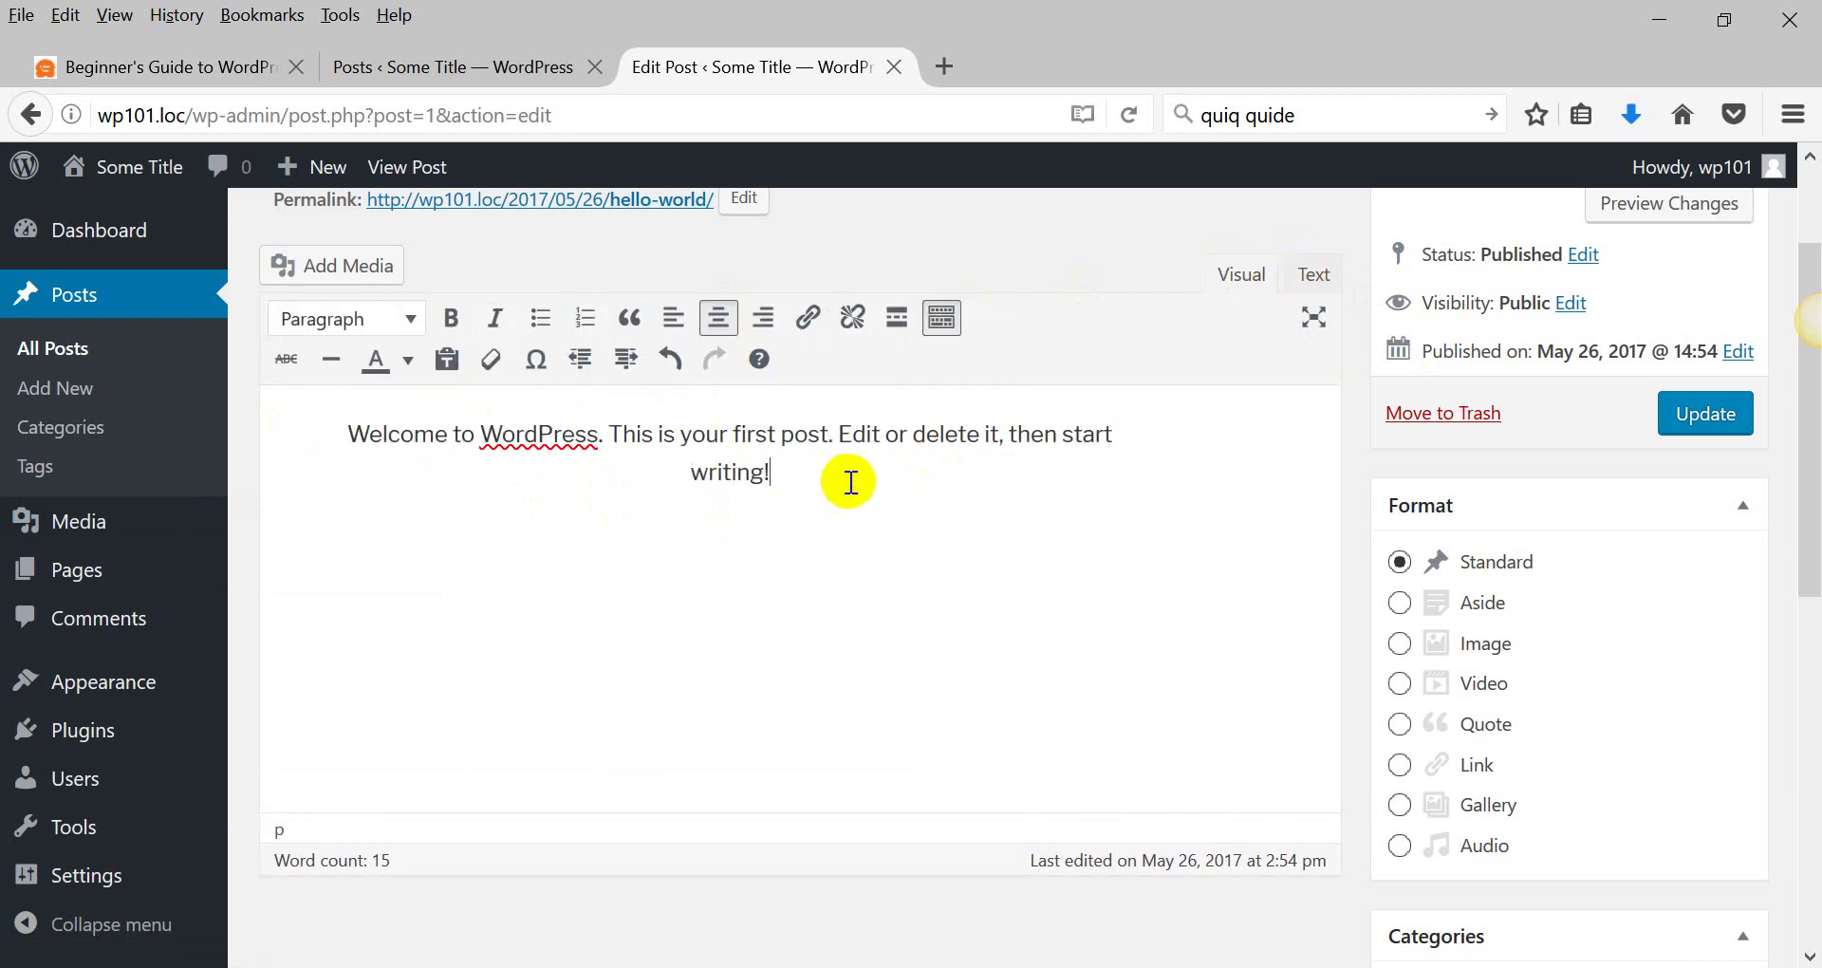
left_click_drag(609, 435, 840, 437)
left_click(451, 317)
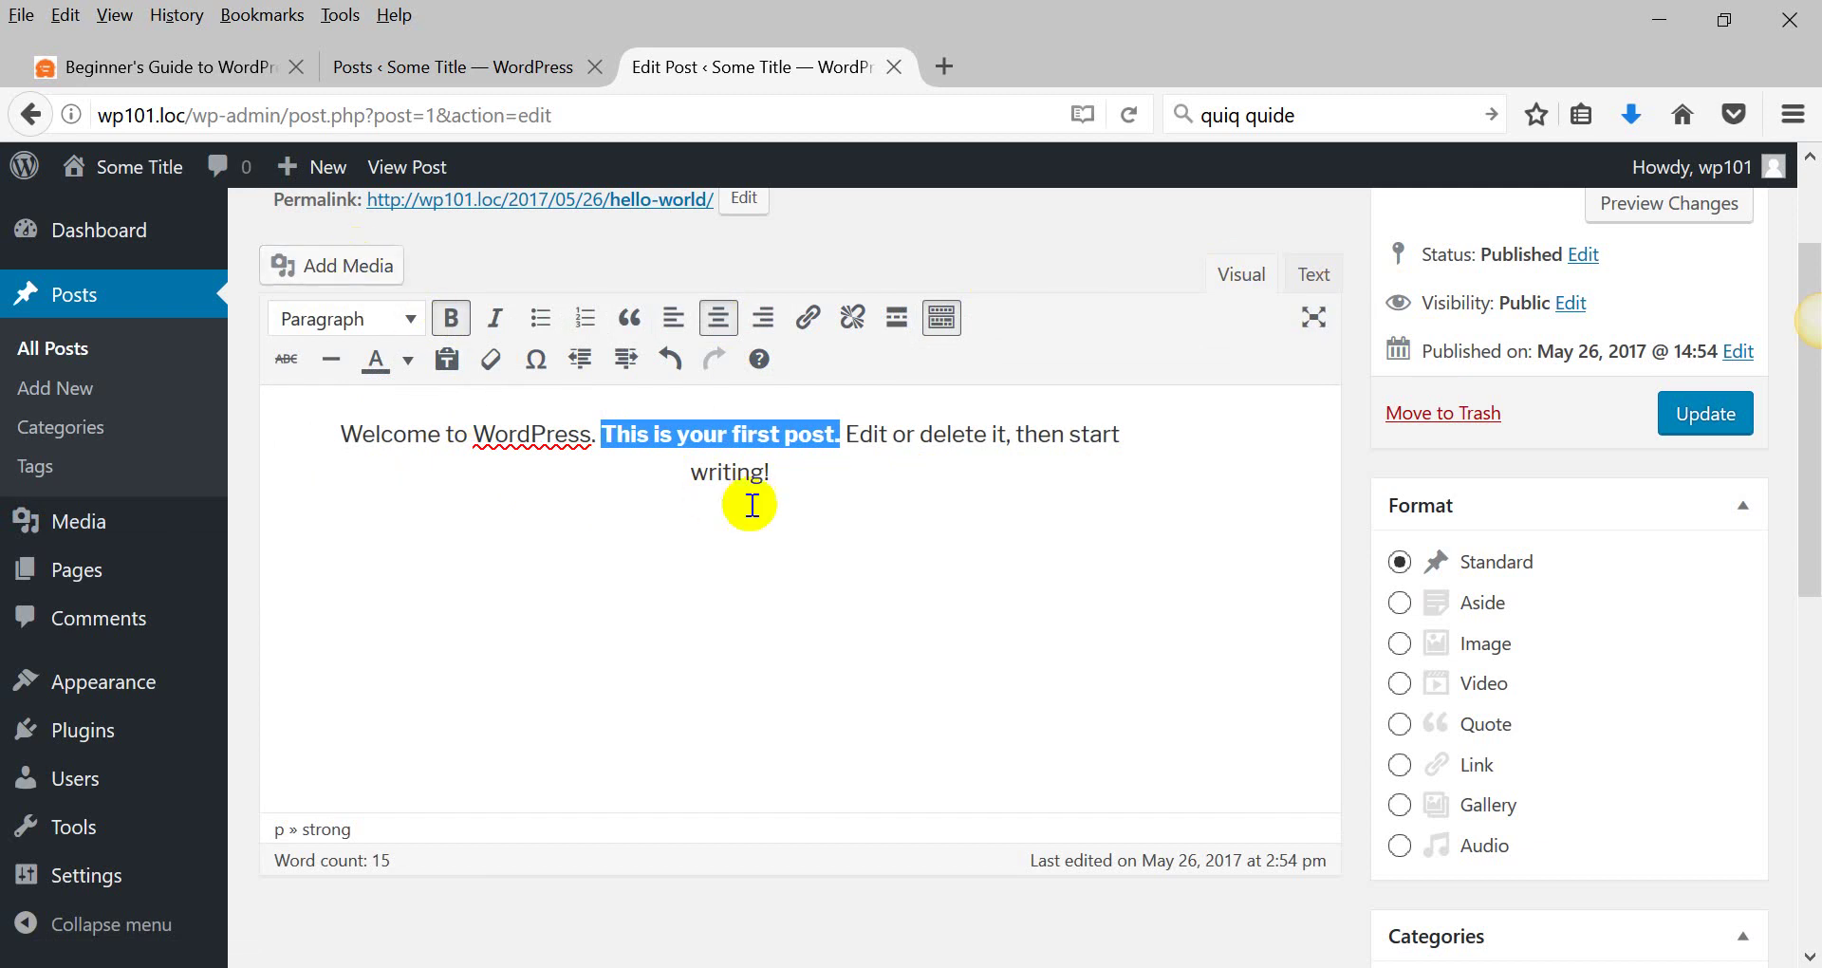
left_click(805, 477)
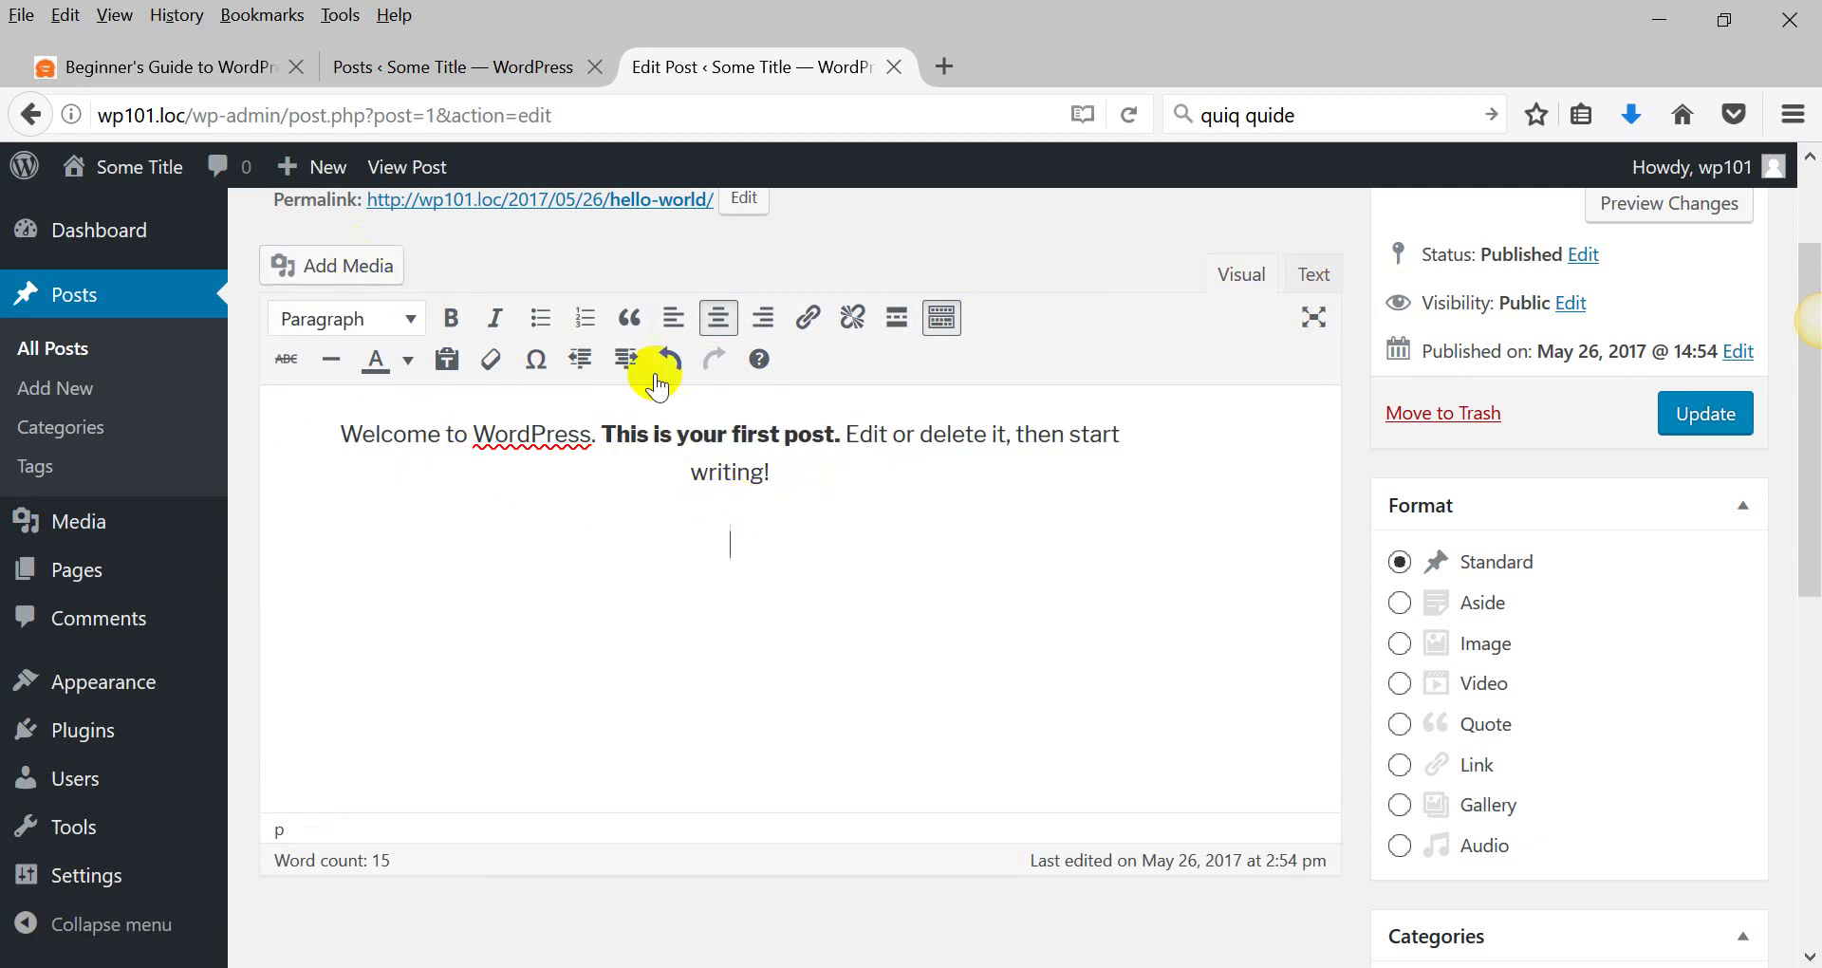
Open Add Media, dismiss the file picker, and bring up File Explorer beside it.
left_click(332, 267)
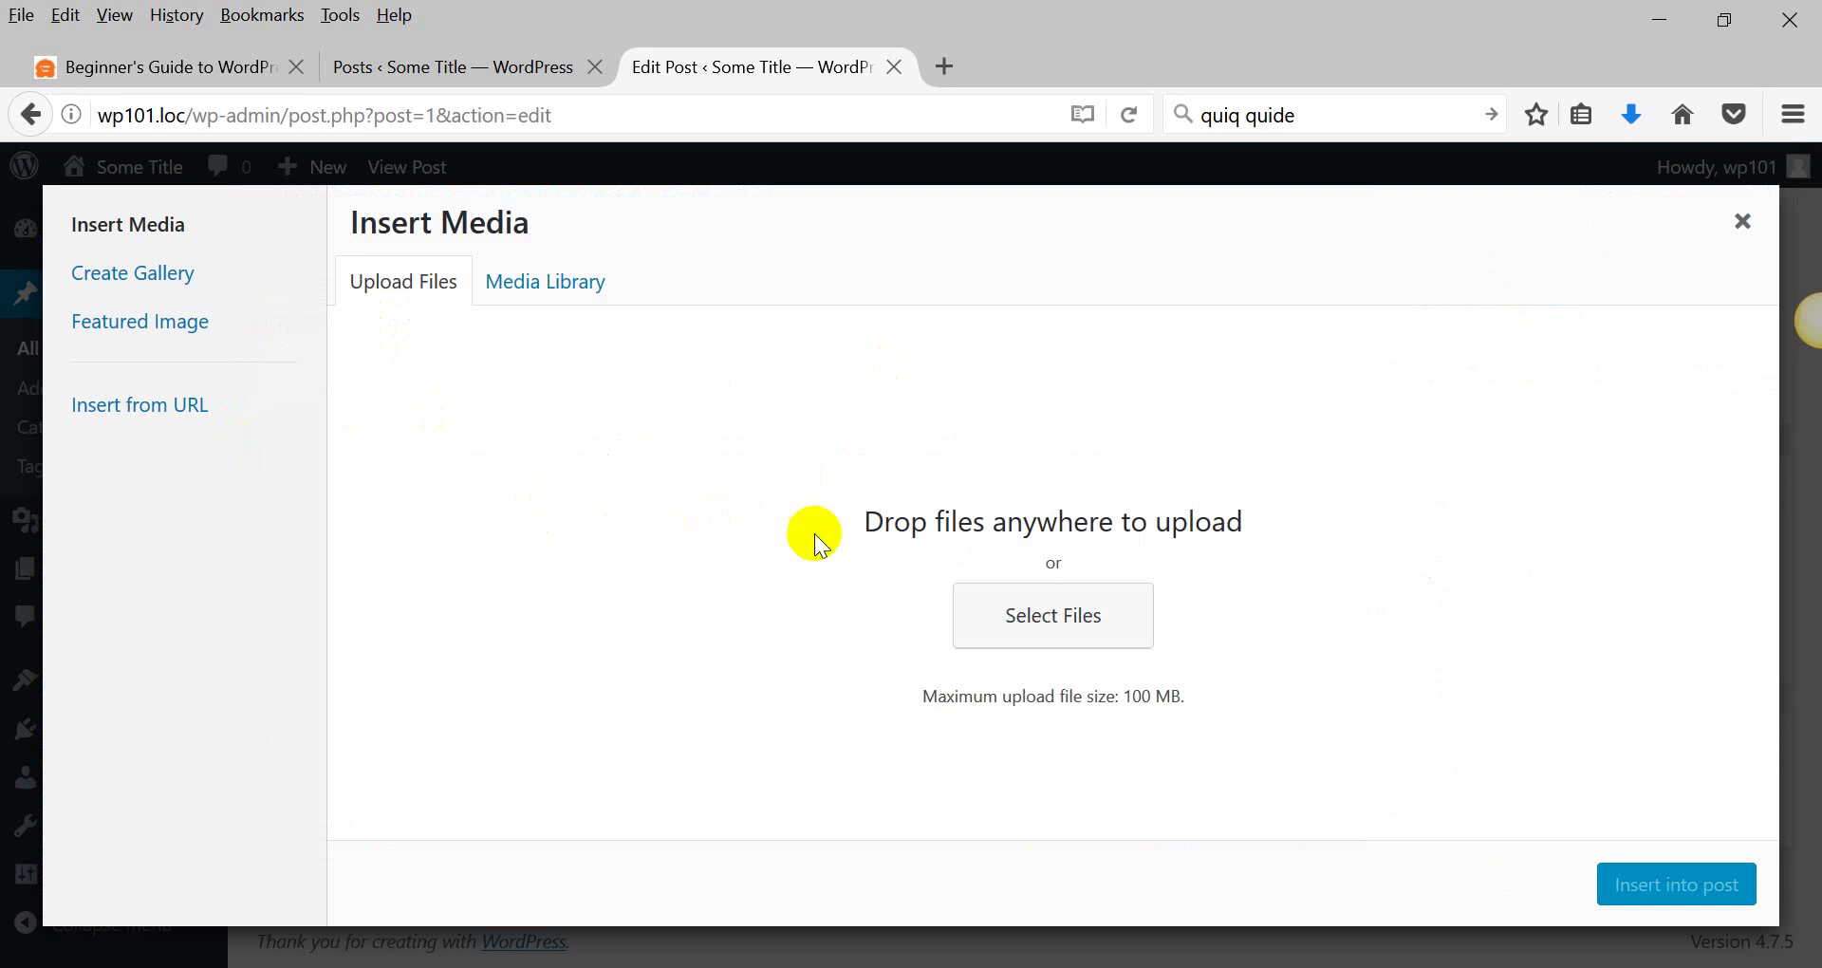
left_click(1050, 612)
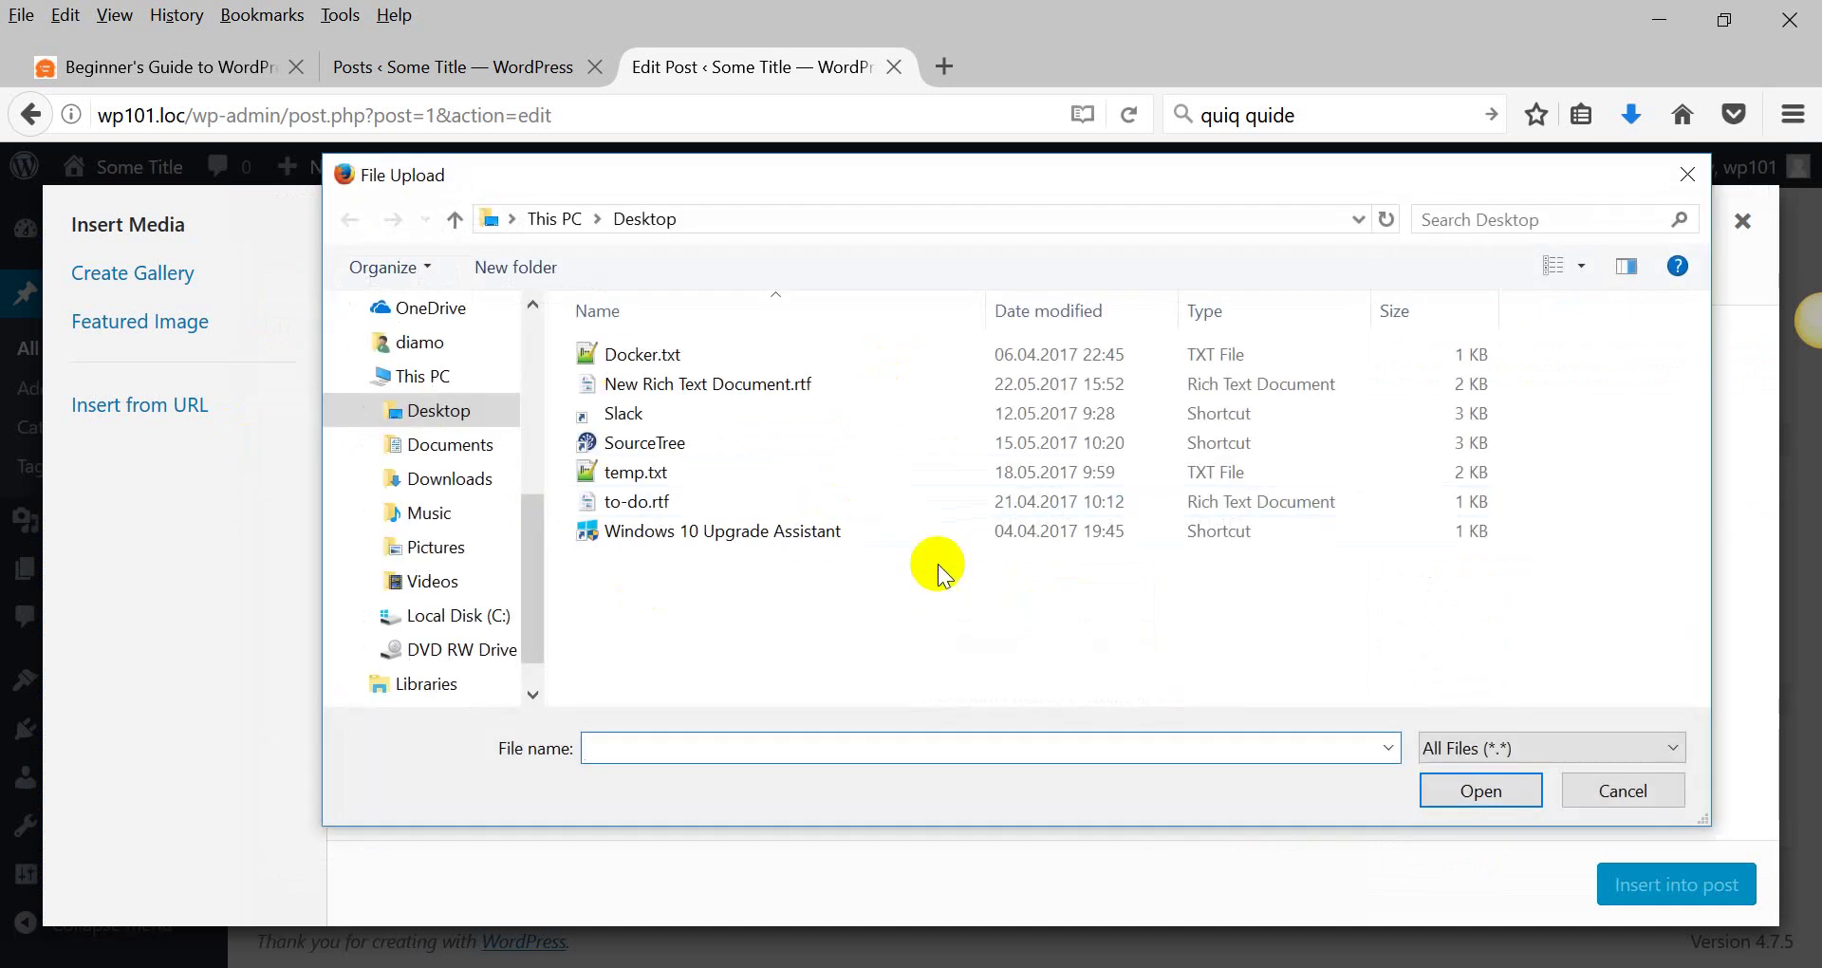
left_click(1681, 186)
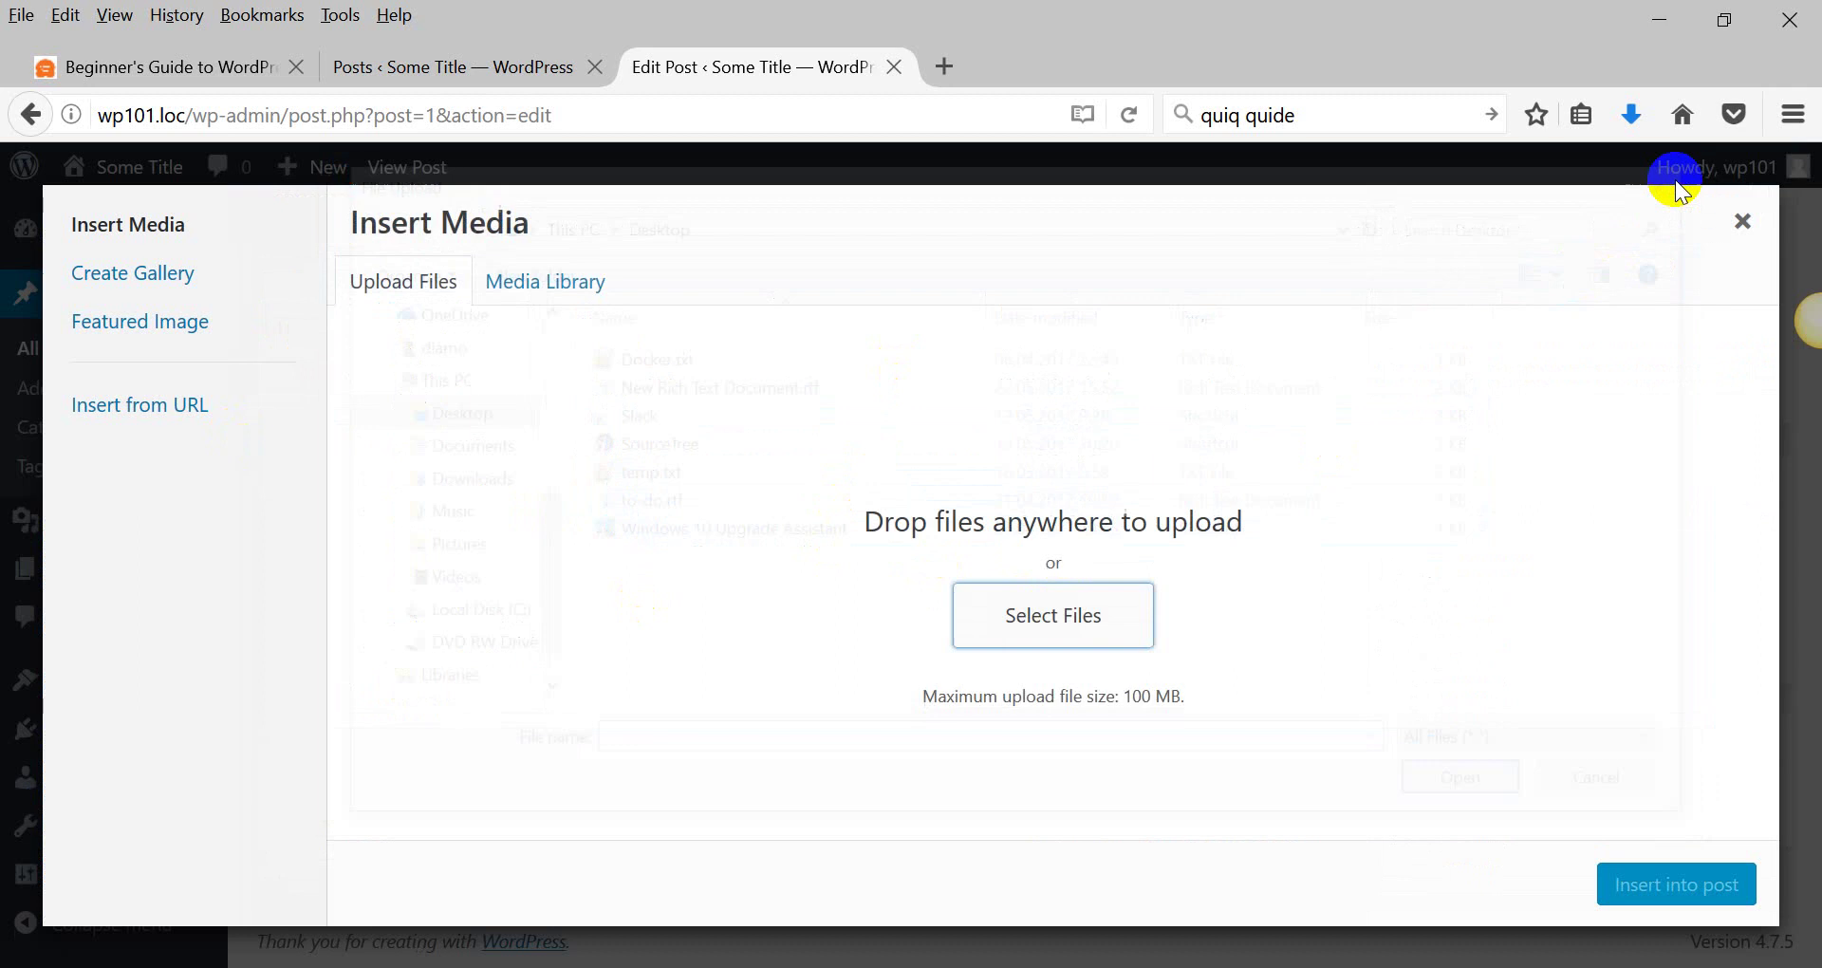
left_click(1061, 617)
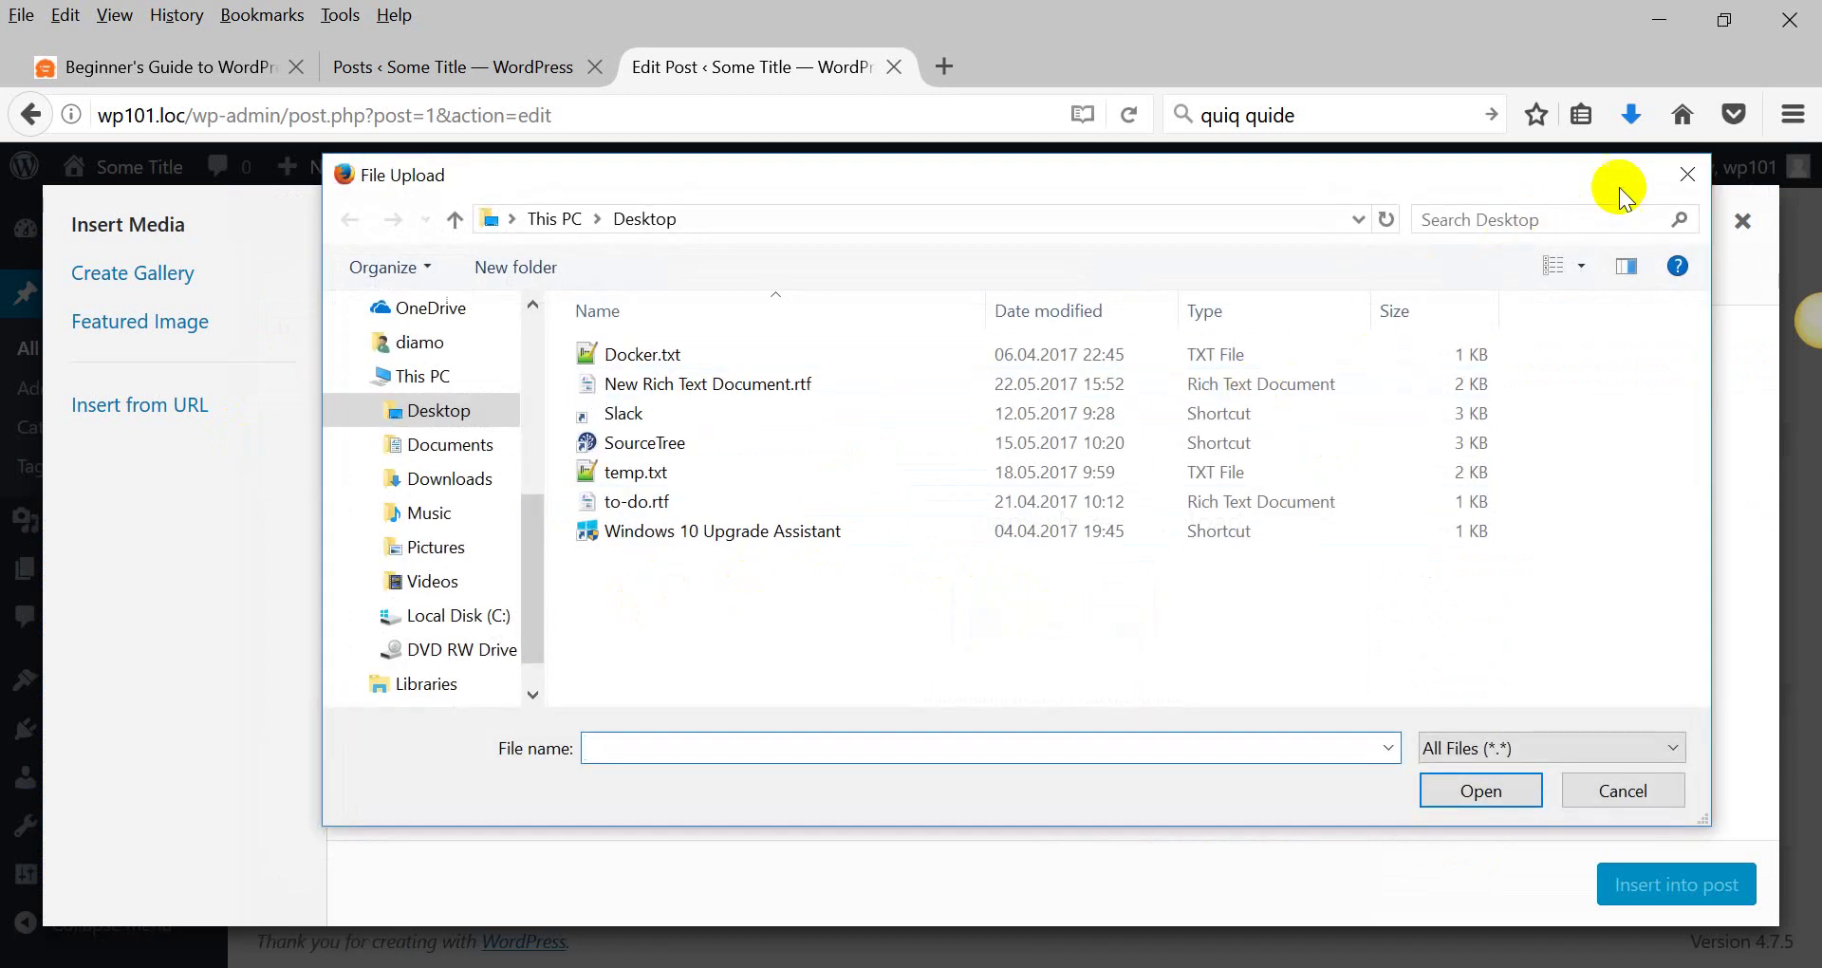
left_click(1682, 176)
left_click(289, 953)
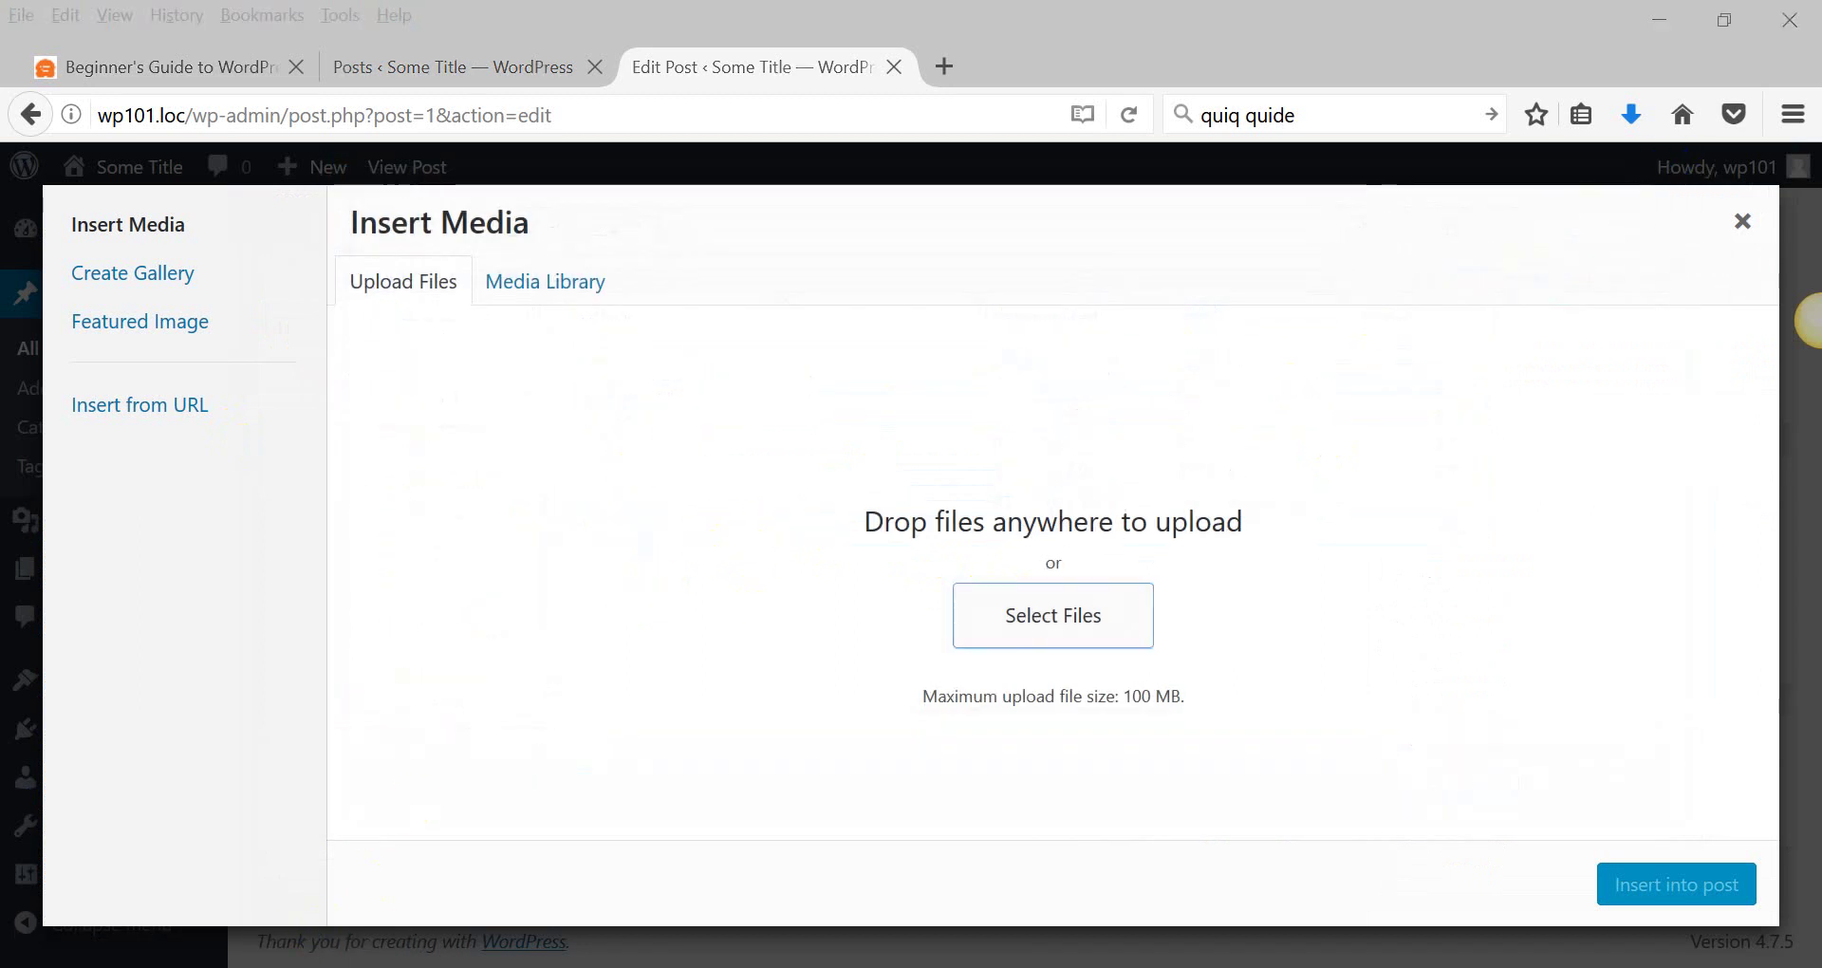
left_click_drag(458, 114, 1015, 355)
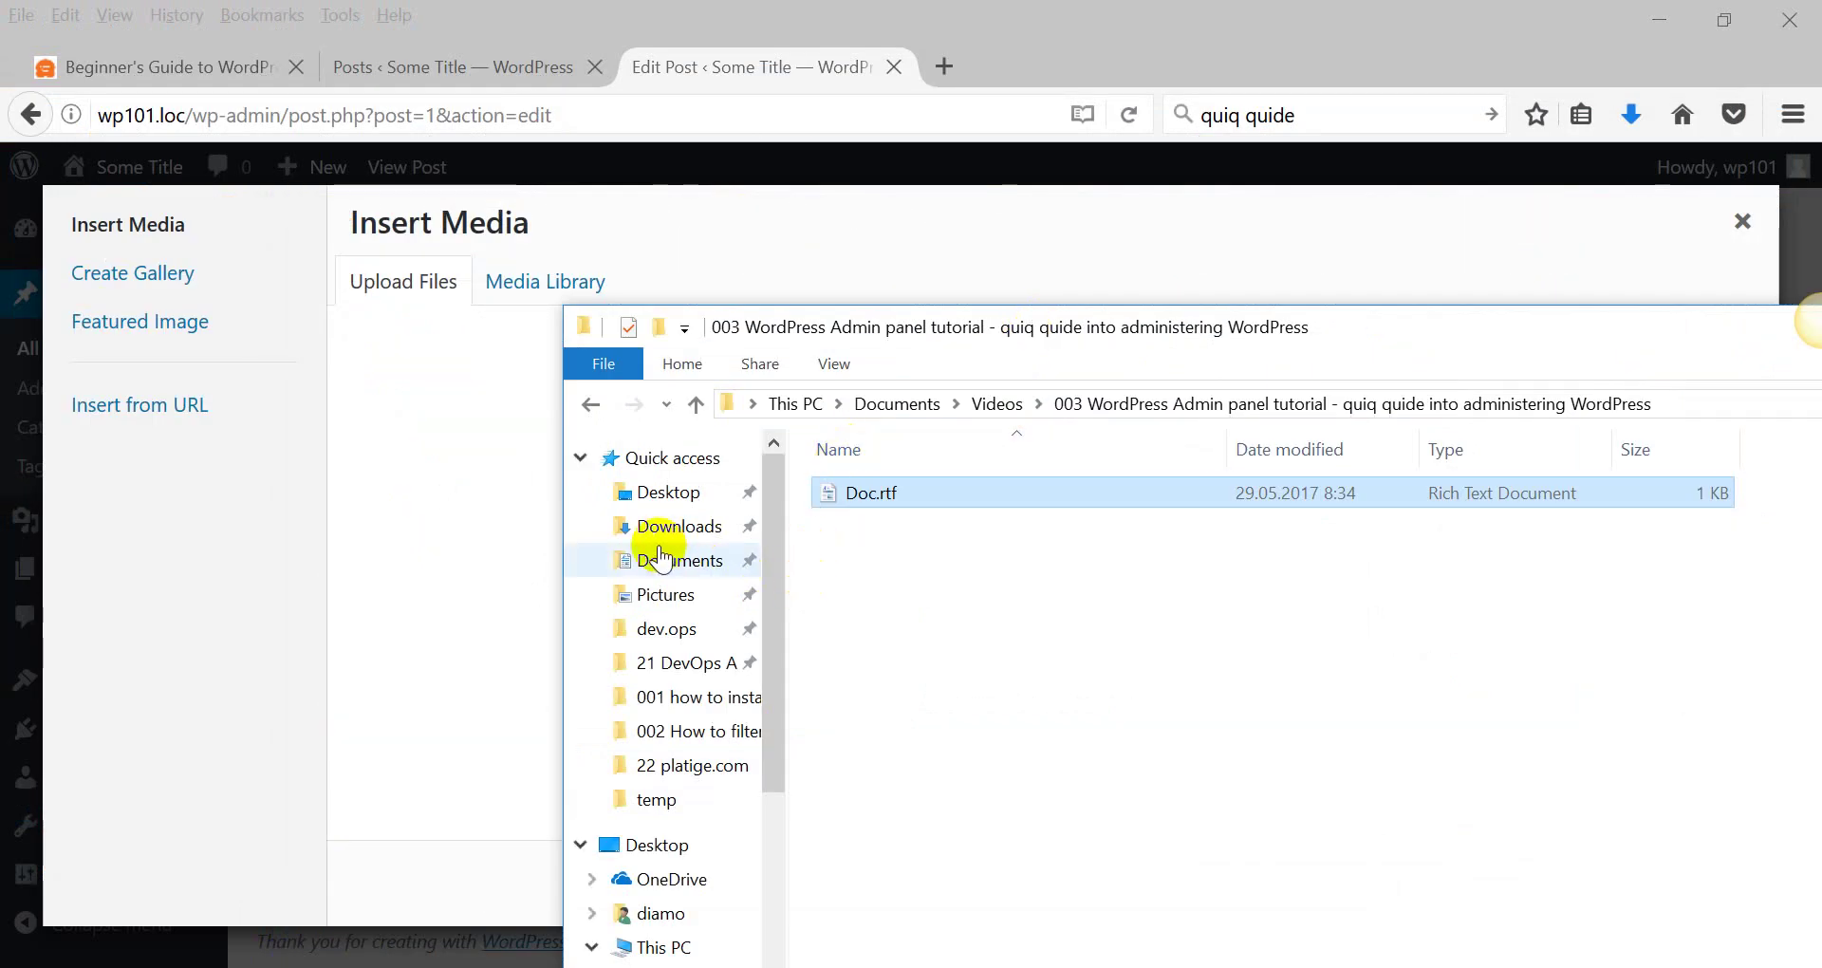
Upload HD-Wallpapers1.jpg and High-Definition-Ultra-HD-Wallpaper.jpg from Downloads by dragging them into Insert Media.
left_click(702, 592)
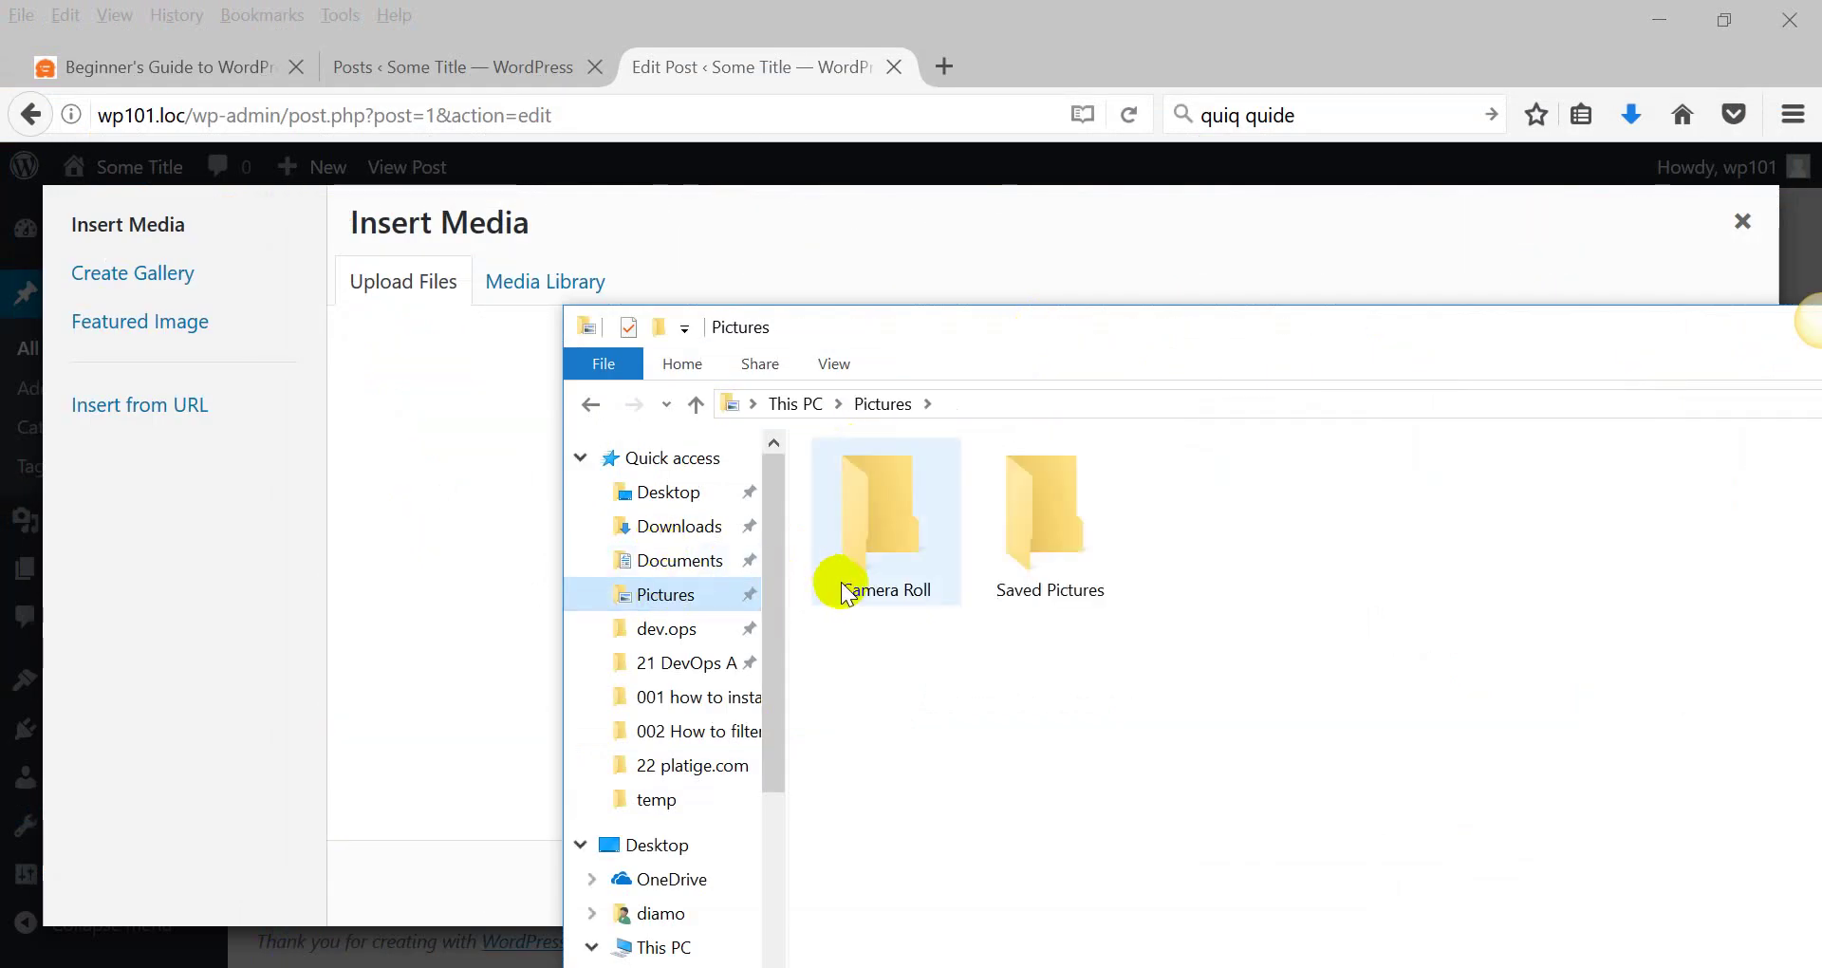
left_click(690, 562)
left_click(680, 526)
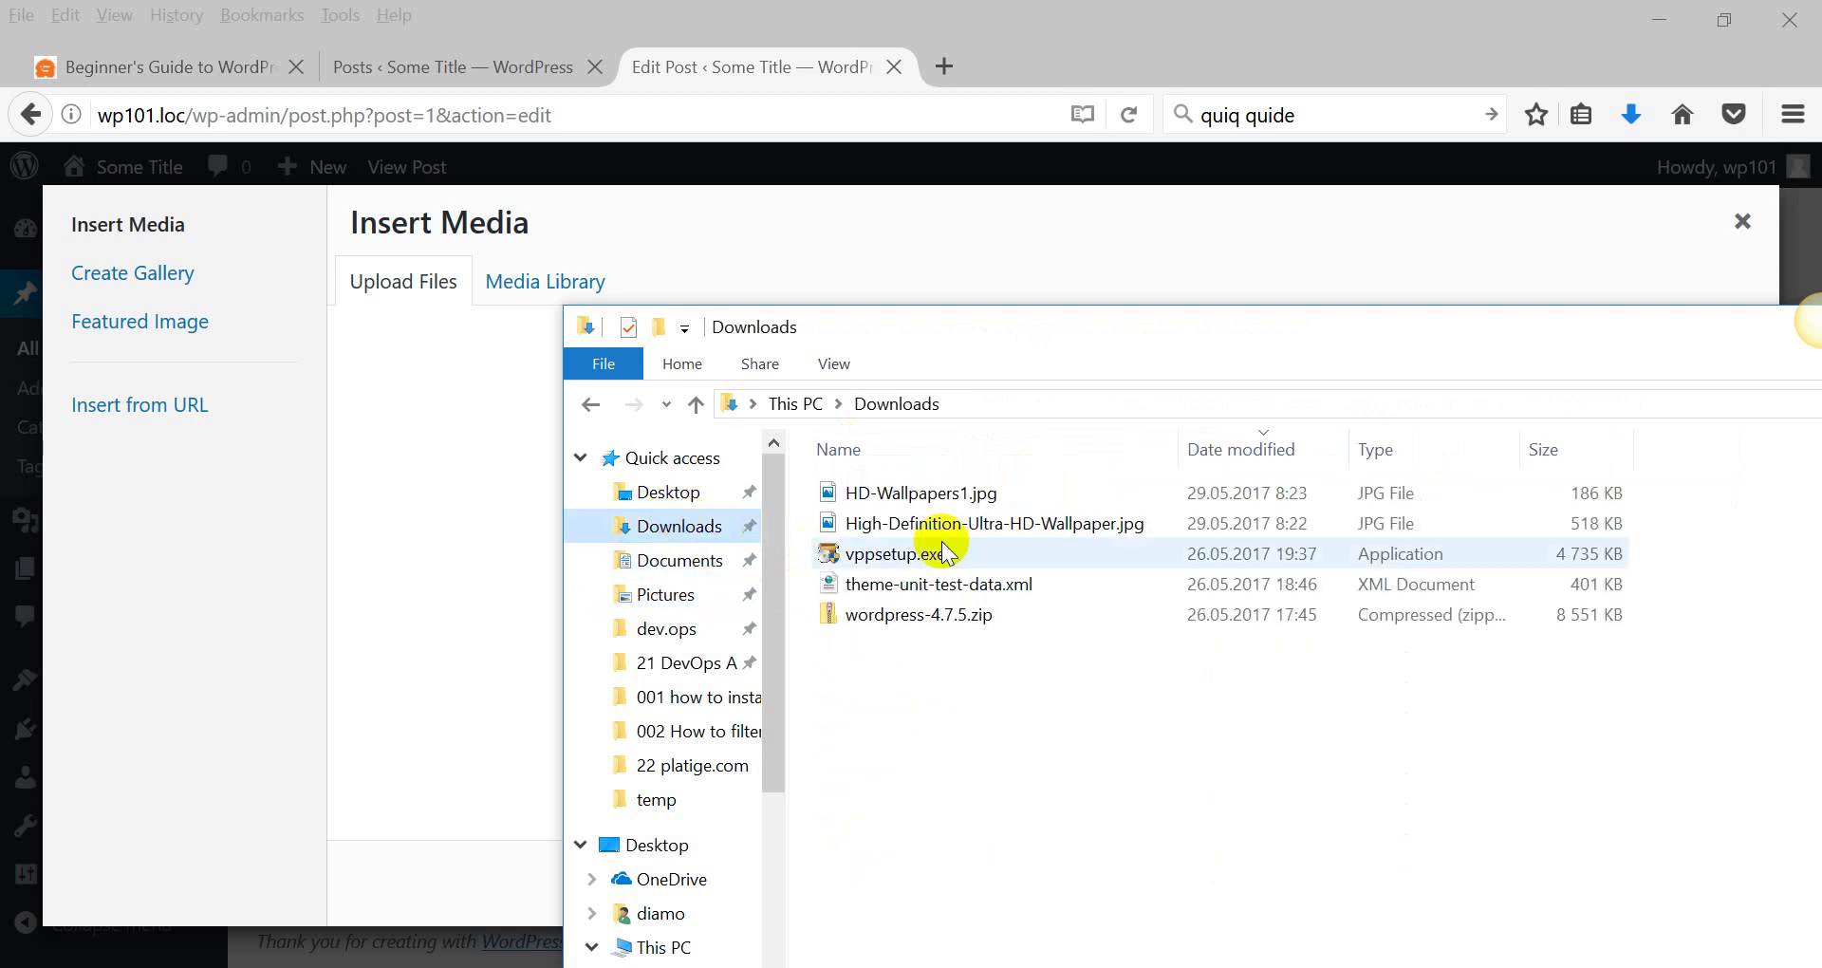
left_click(892, 523)
left_click(891, 493, "ctrl")
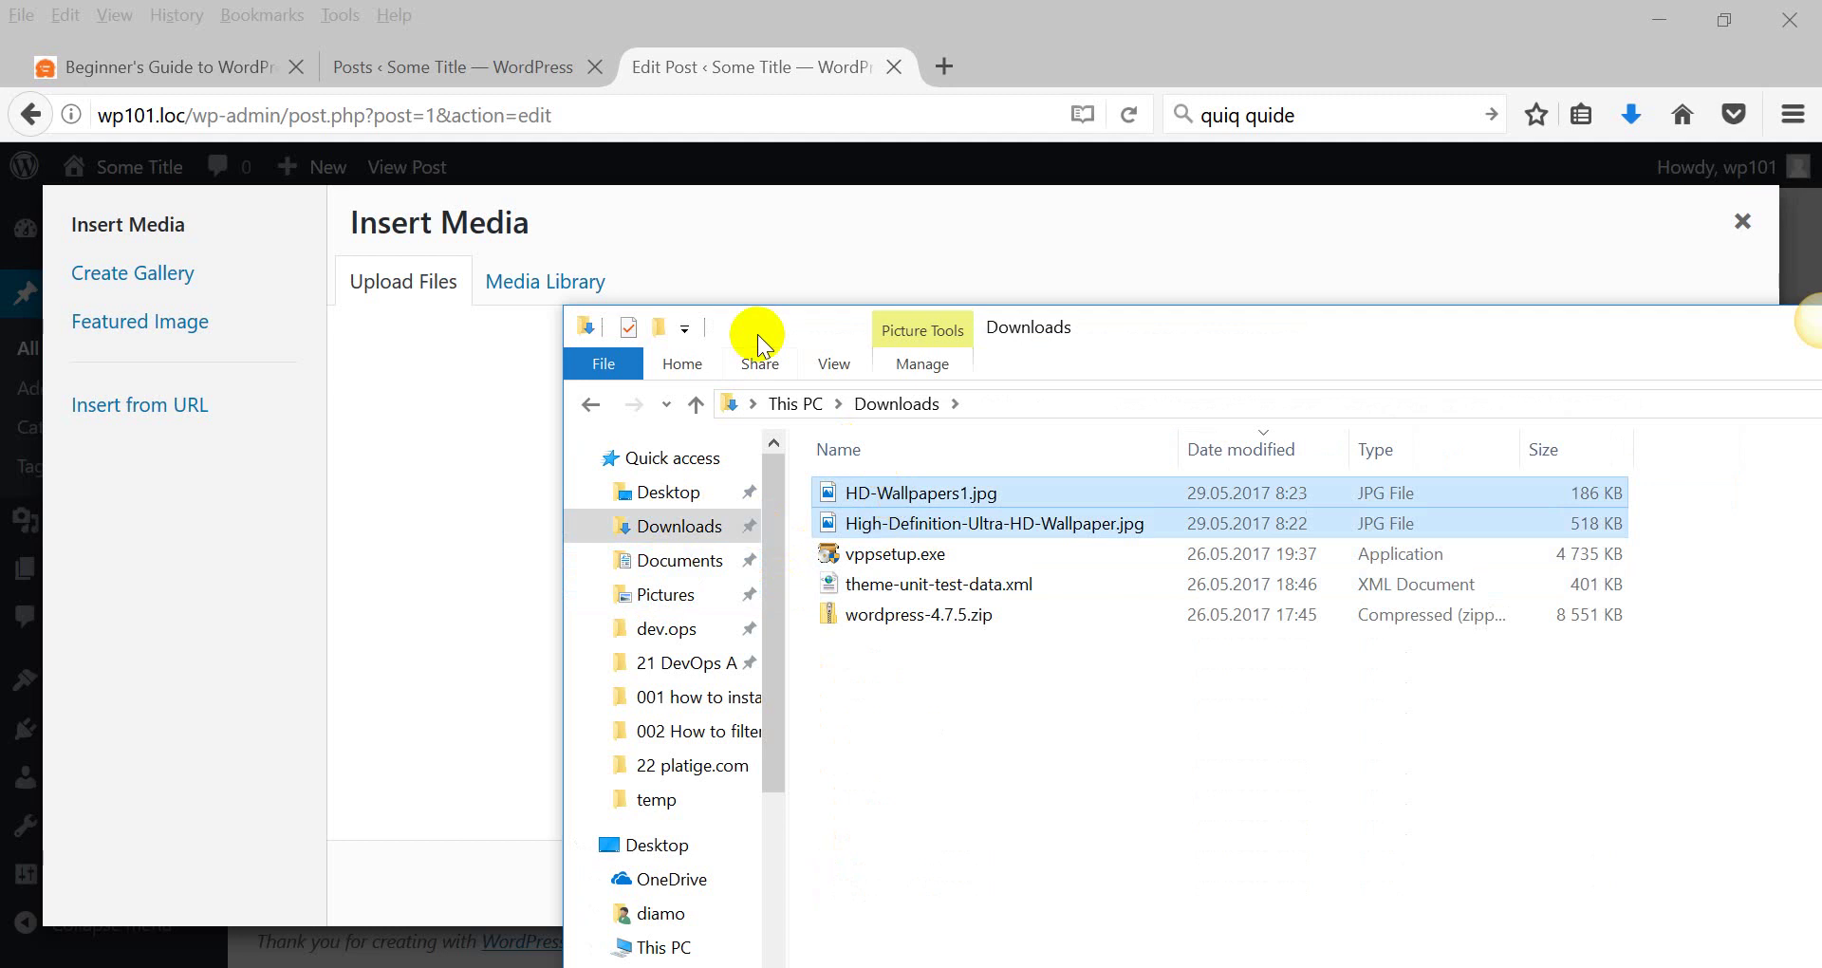
left_click_drag(753, 333, 1272, 345)
left_click_drag(1342, 522, 617, 529)
left_click_drag(1323, 343, 1243, 339)
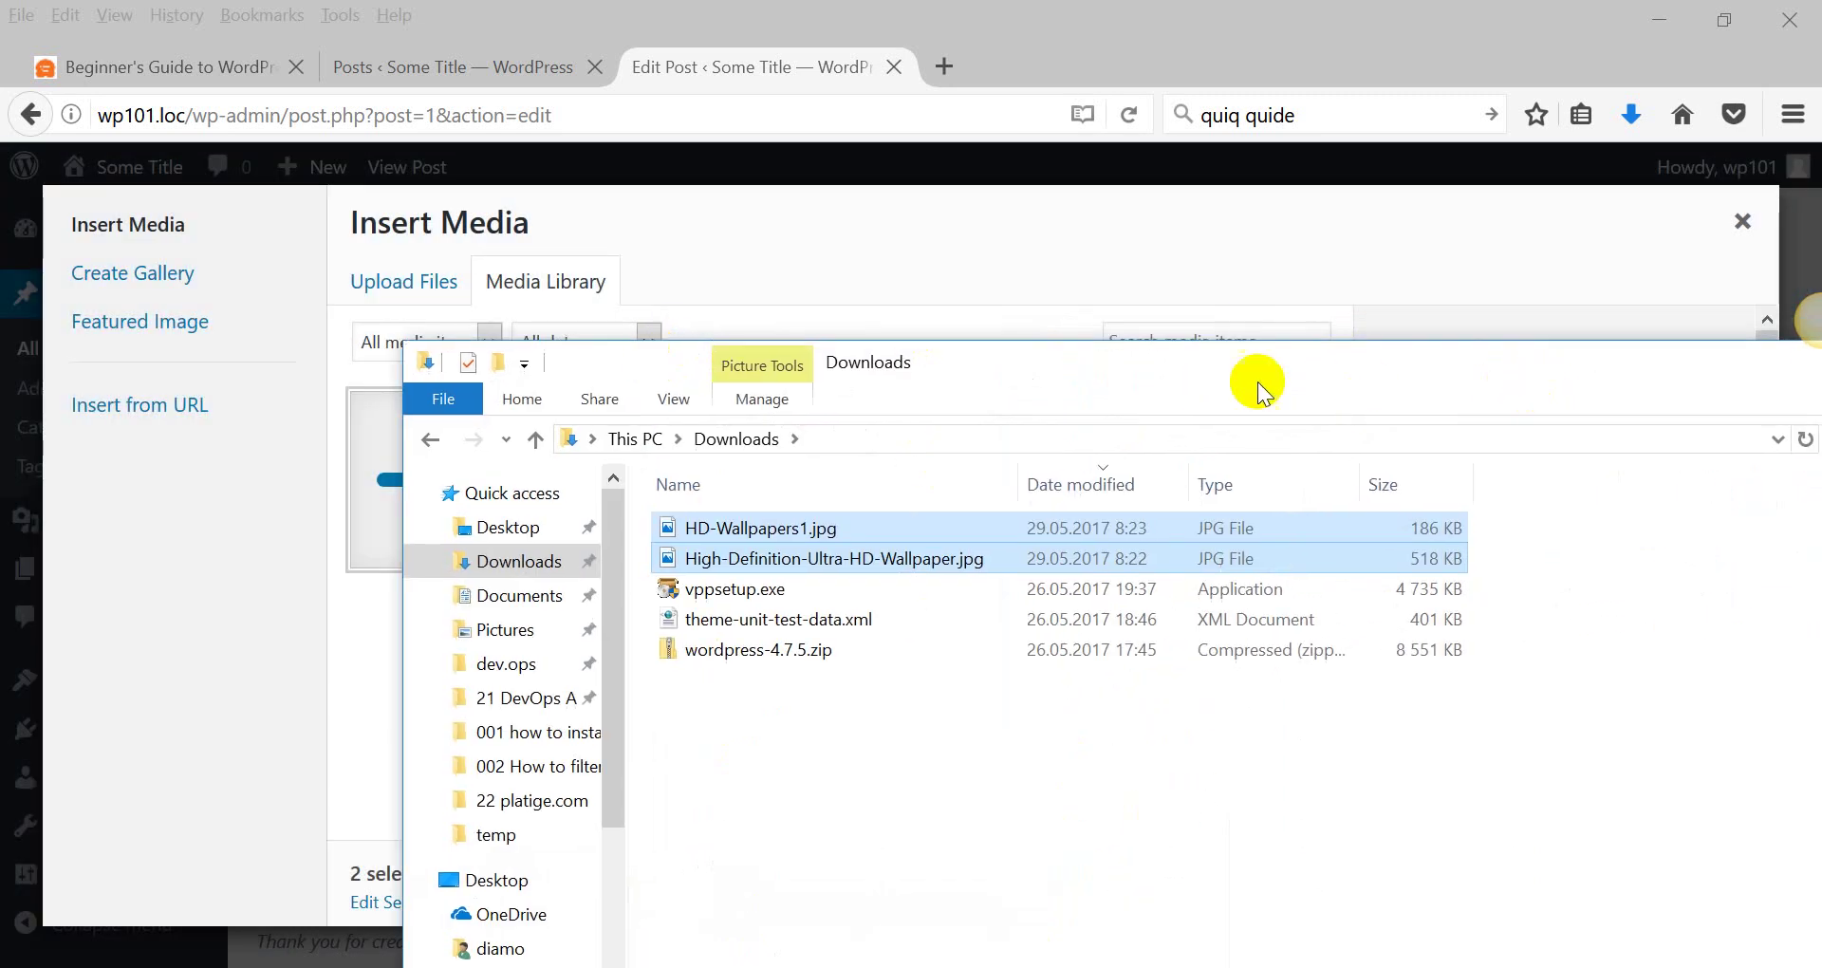
left_click(1724, 361)
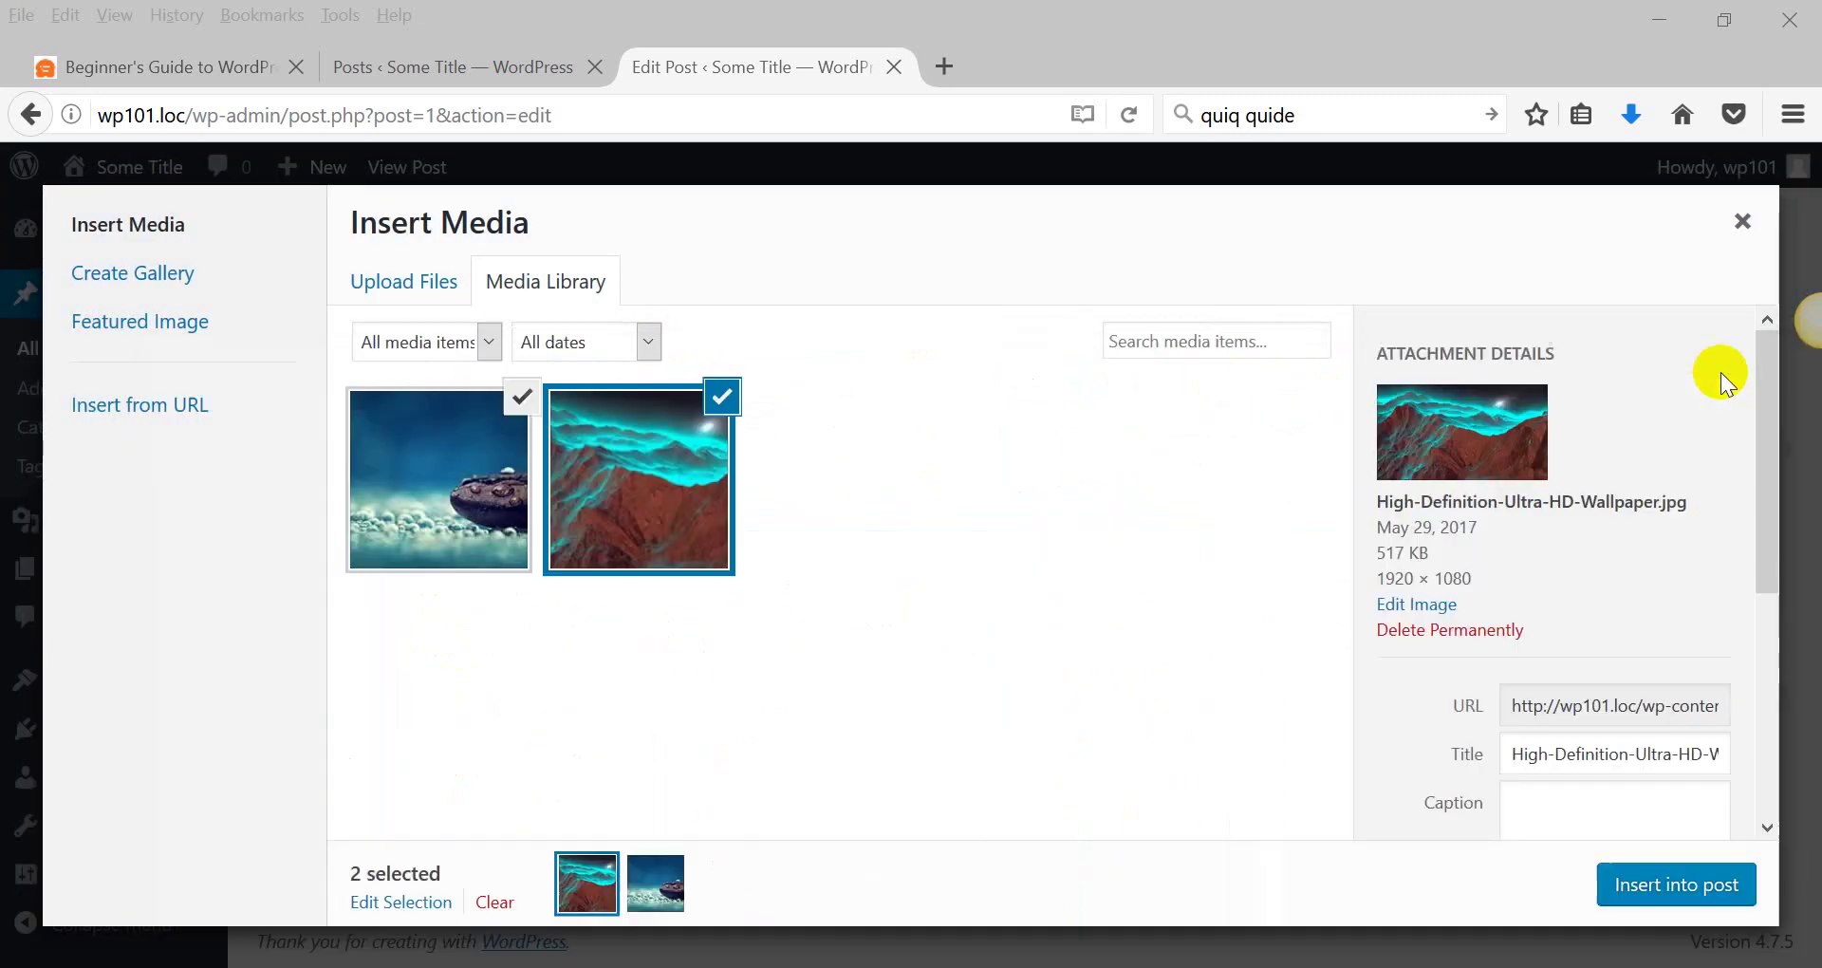
Insert the coffee-bean image HD-Wallpapers1.jpg into the post, then remove it.
left_click(599, 425)
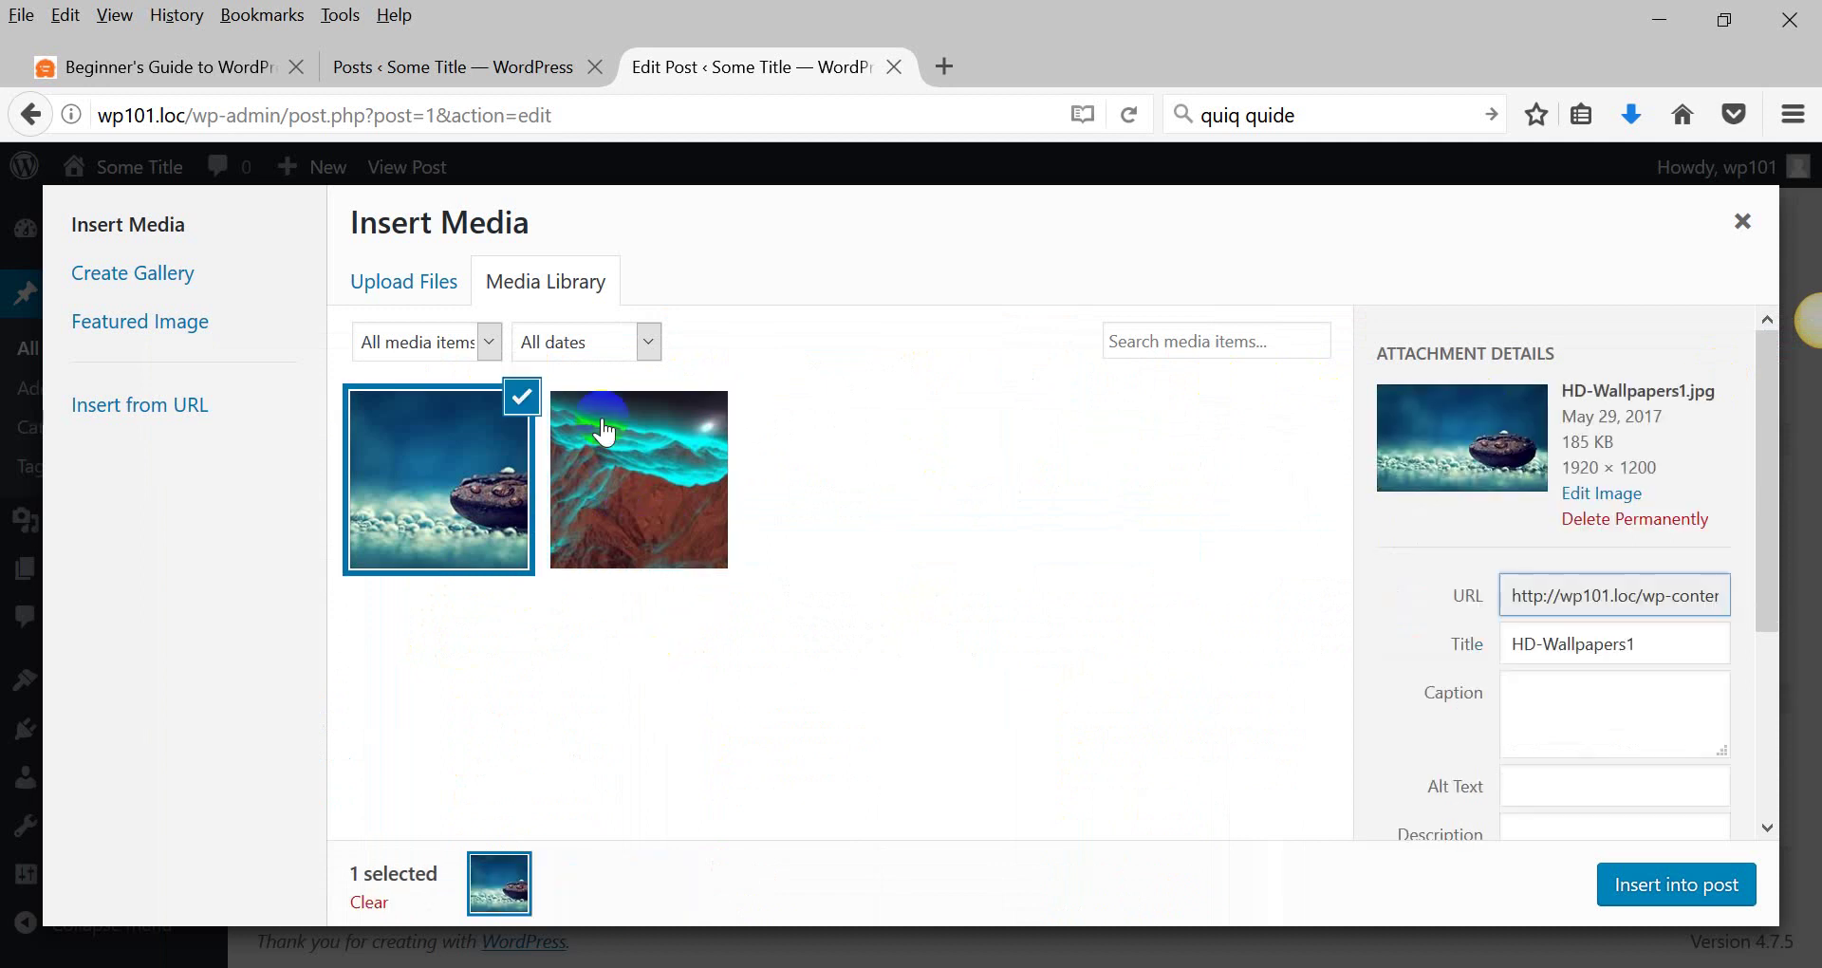
left_click(1740, 874)
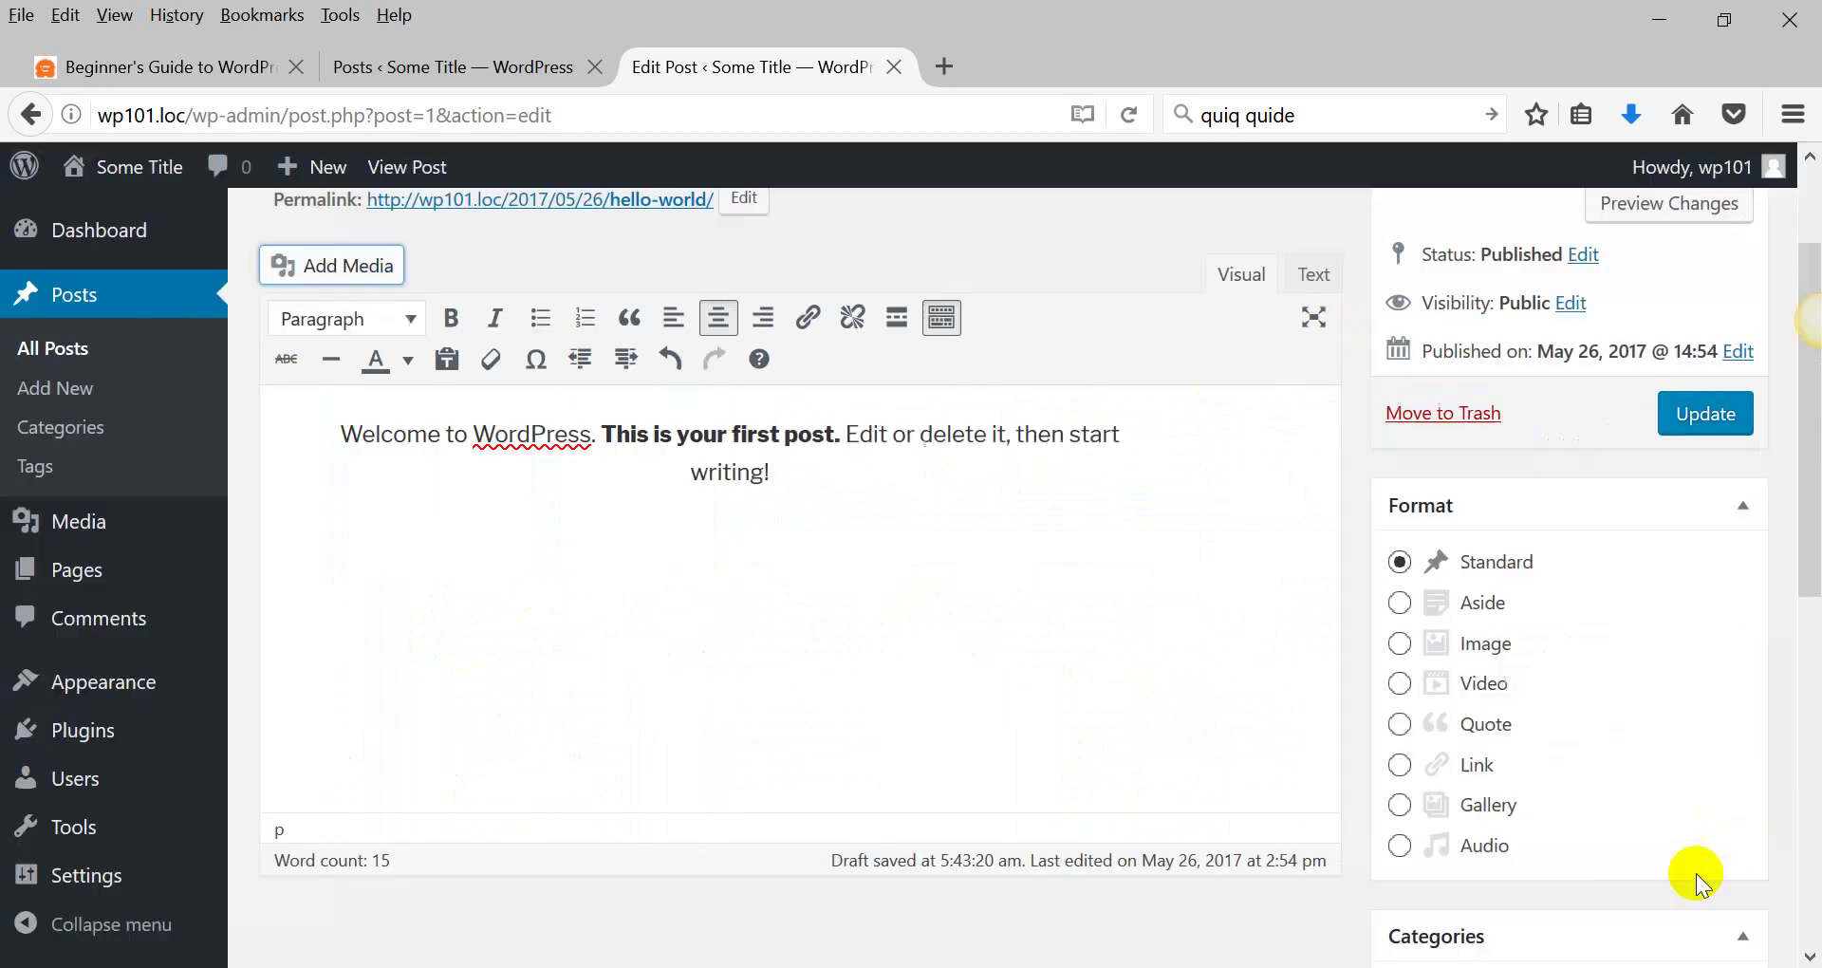
left_click(674, 609)
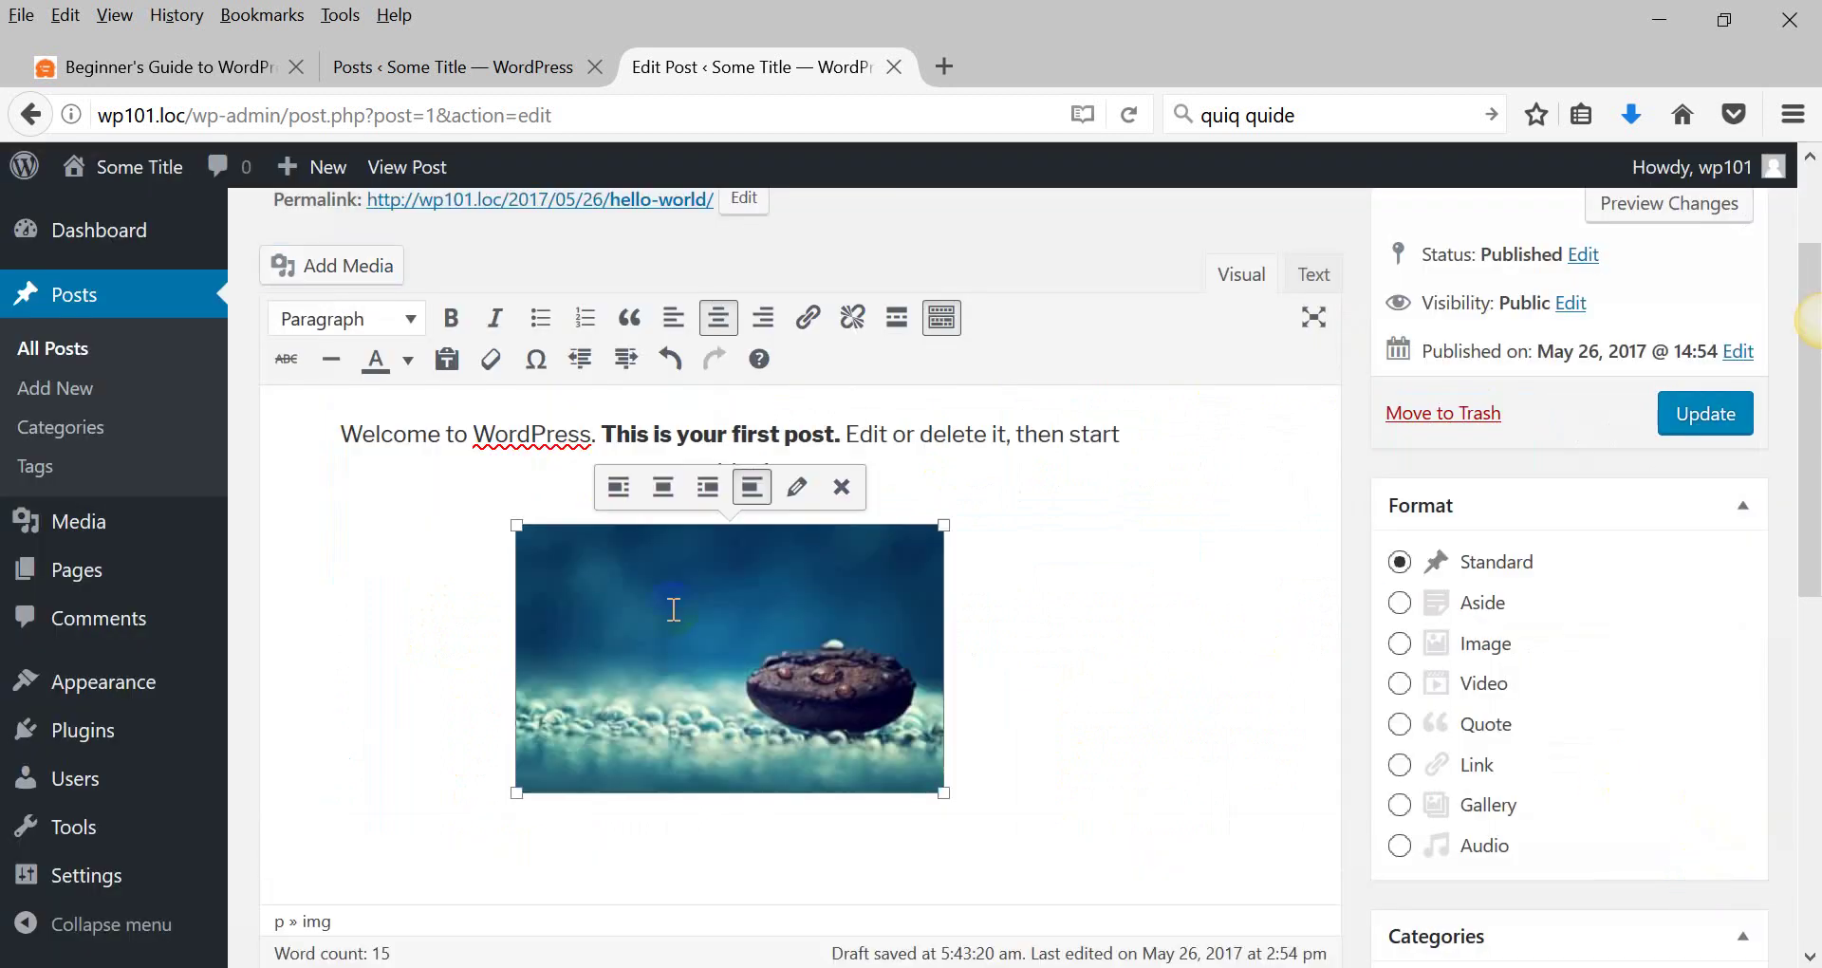
left_click(842, 487)
left_click(765, 513)
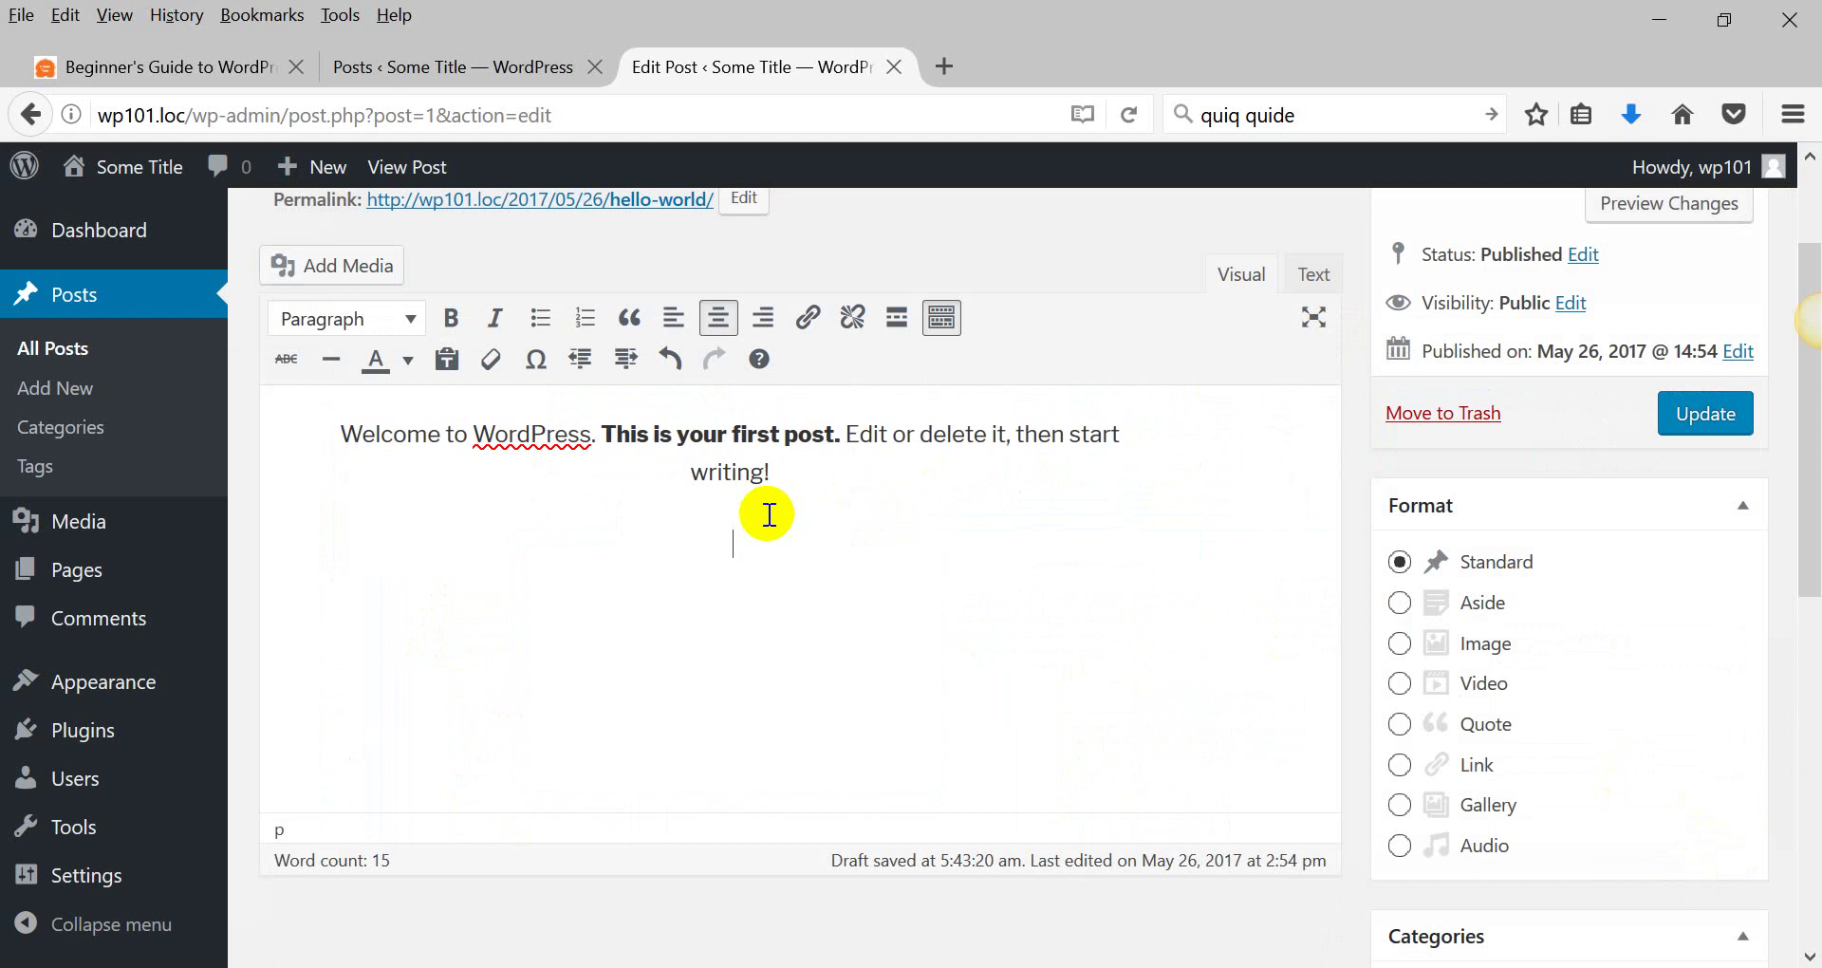
Select the coffee-bean and mountain images in Add Media and create a new gallery.
left_click(349, 269)
left_click(419, 417)
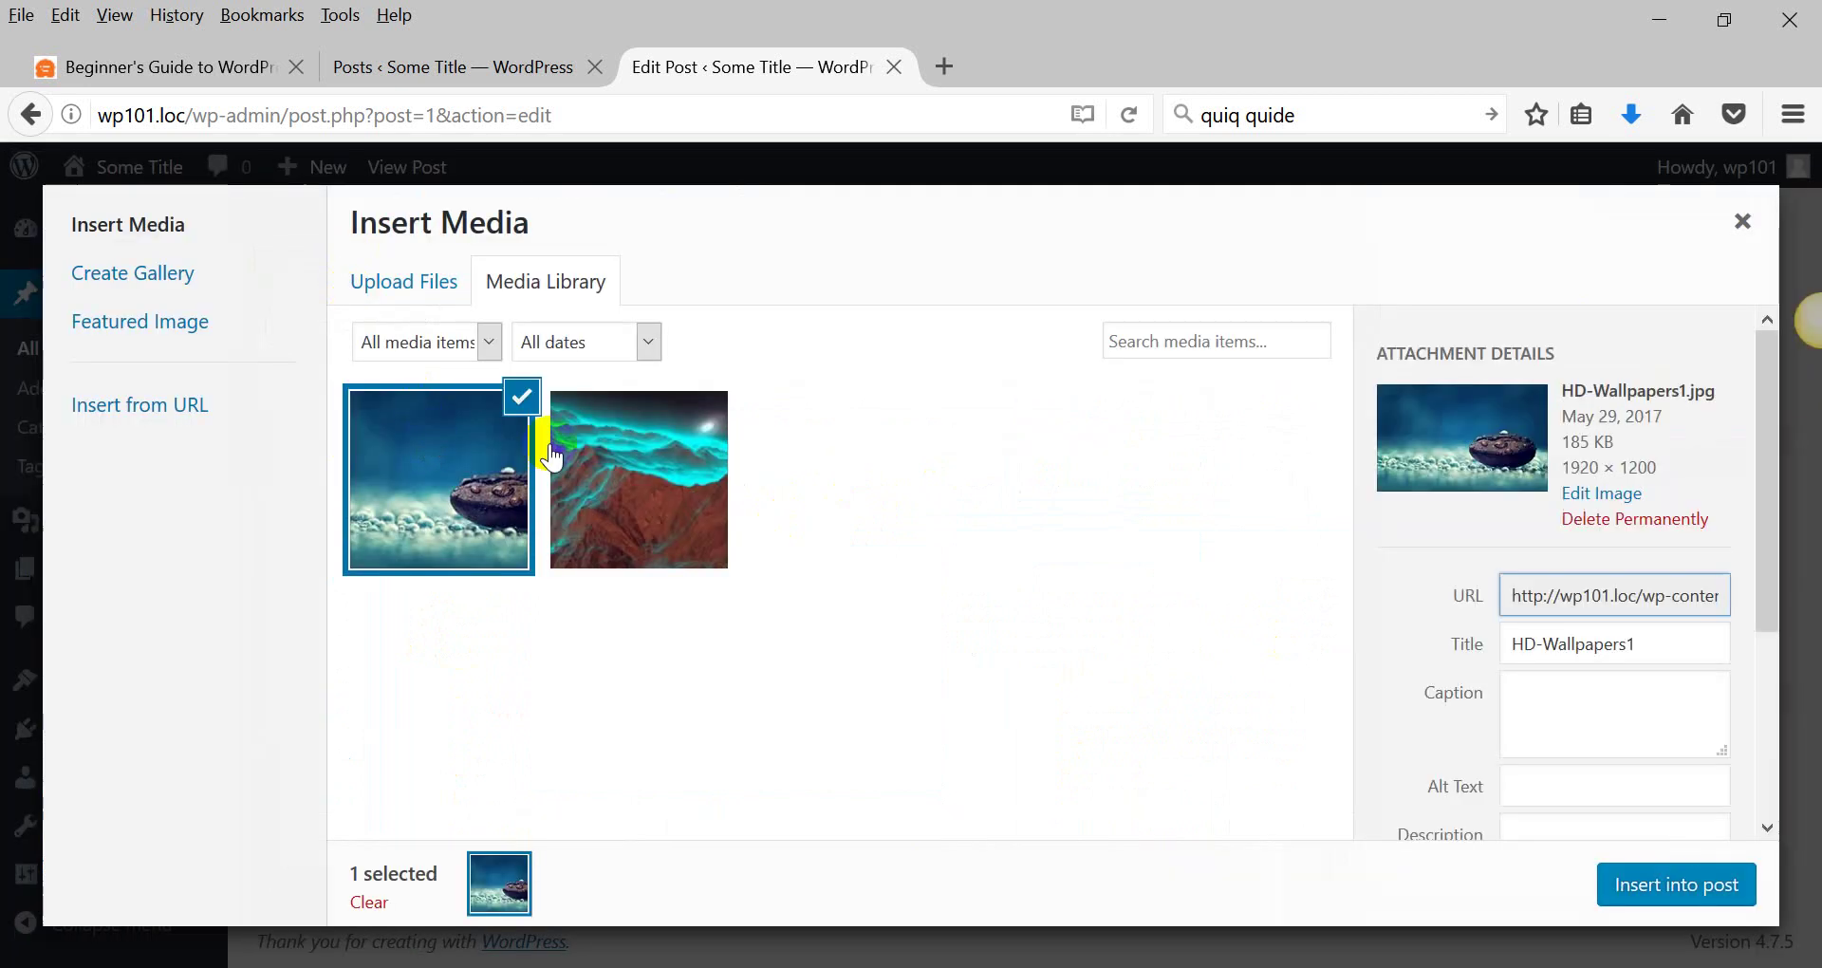
left_click(687, 477)
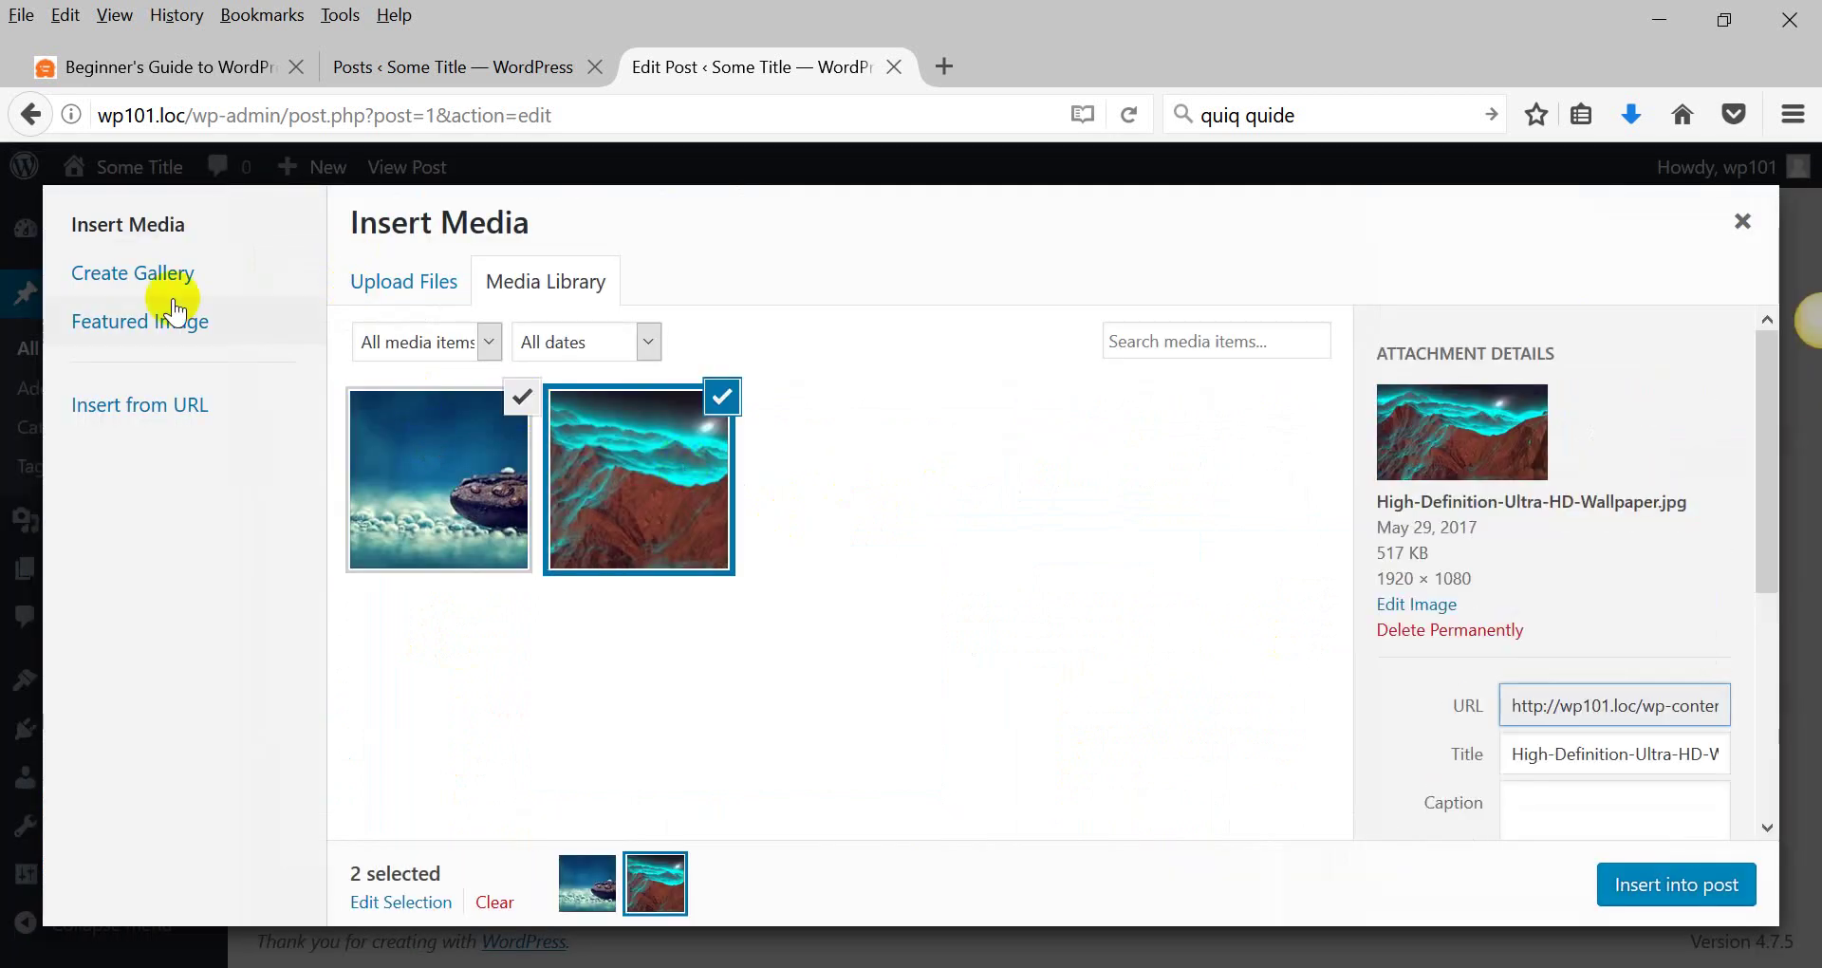
left_click(140, 277)
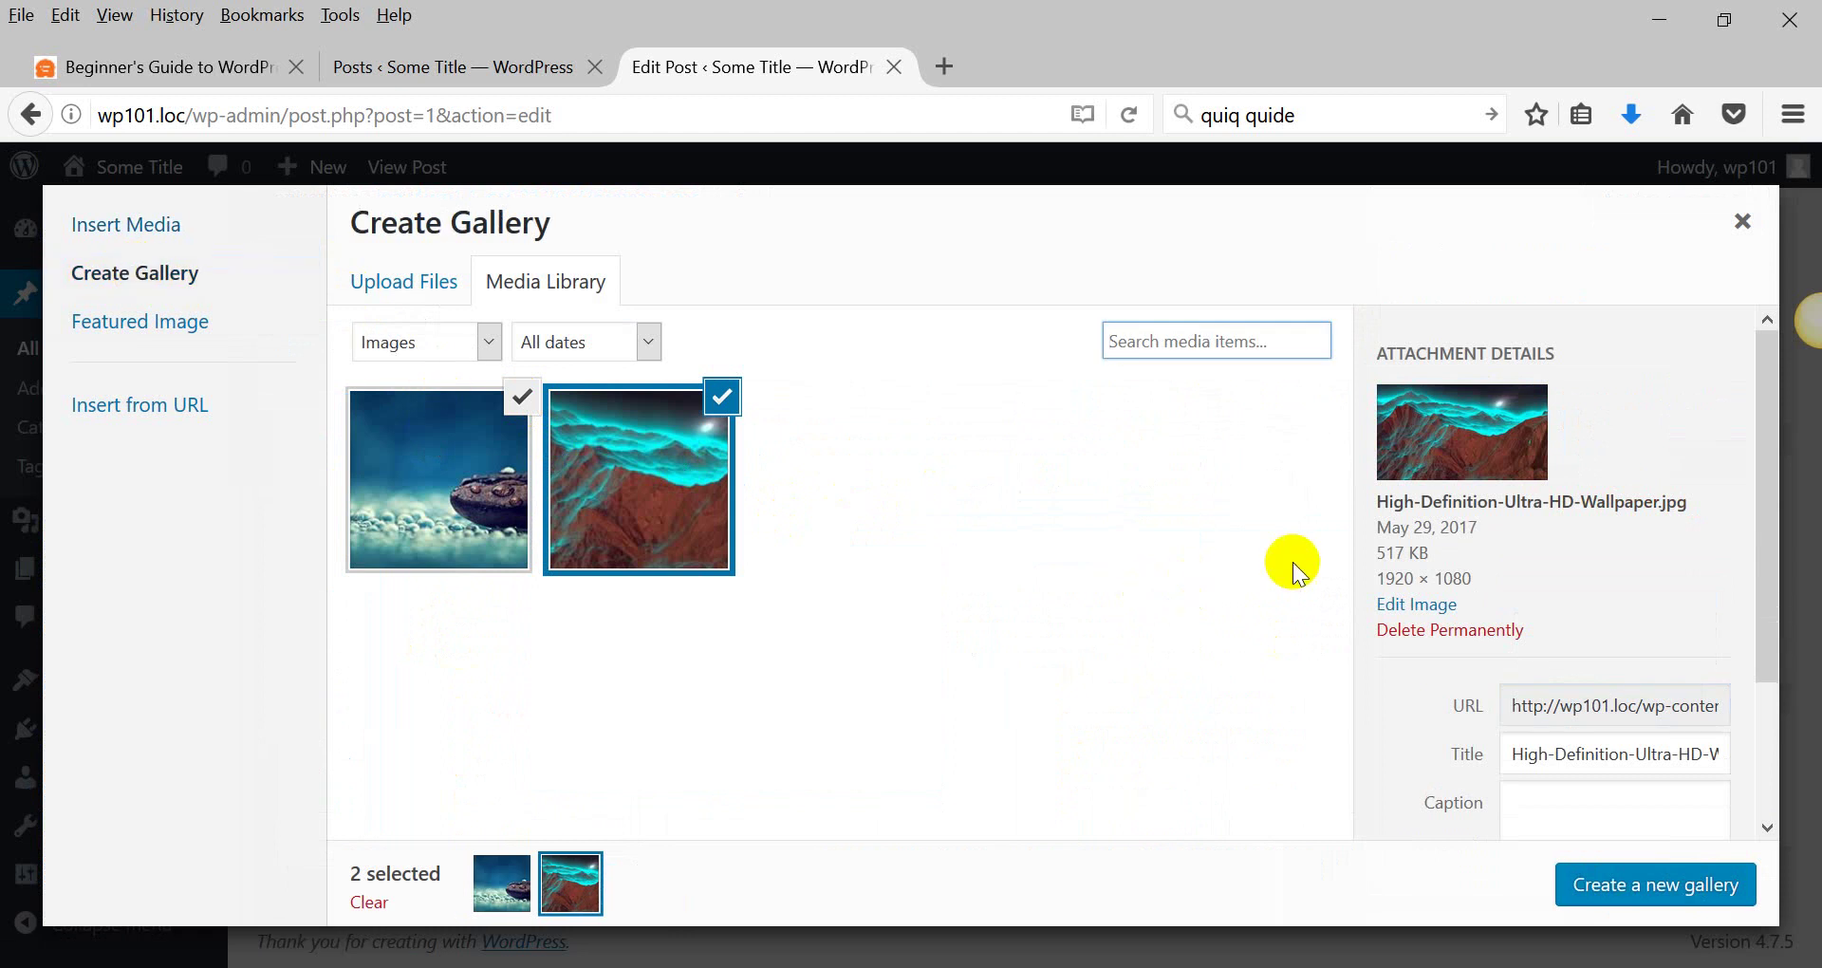
scroll(1525, 700, "down", 2)
left_click(1623, 885)
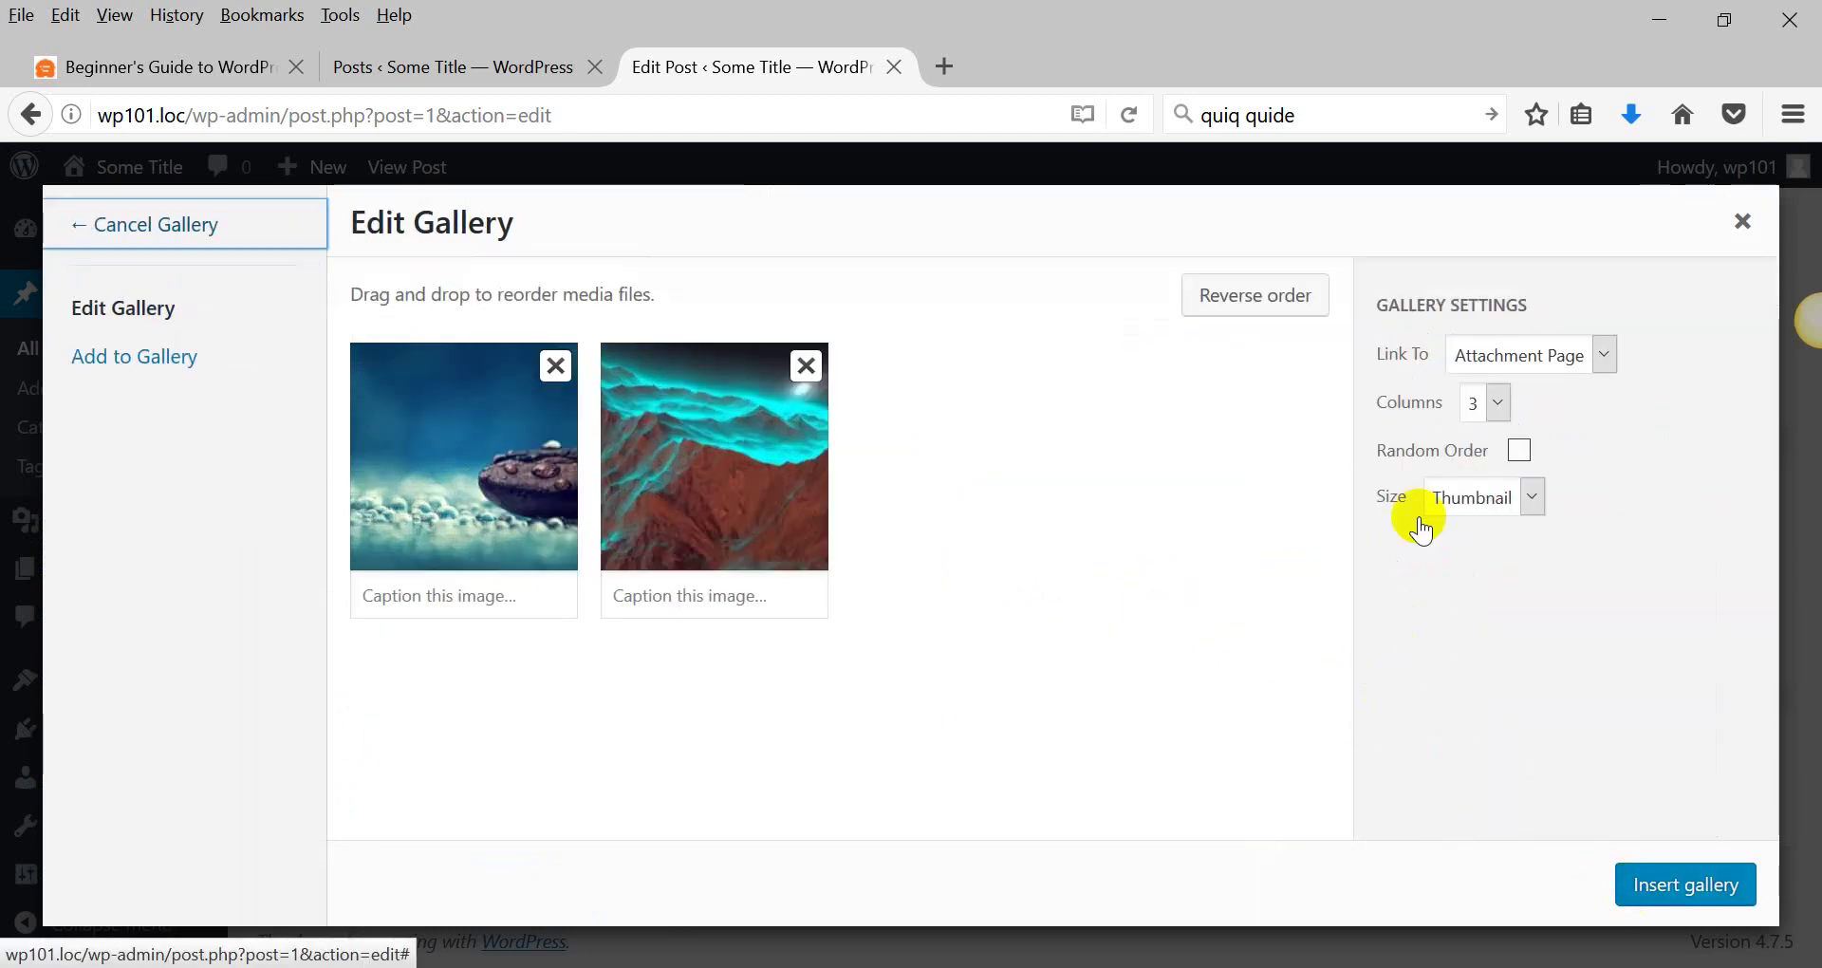
Set the gallery to 3 columns, Medium size, Attachment Page links, and insert it.
left_click(1493, 404)
left_click(1493, 404)
left_click(1493, 501)
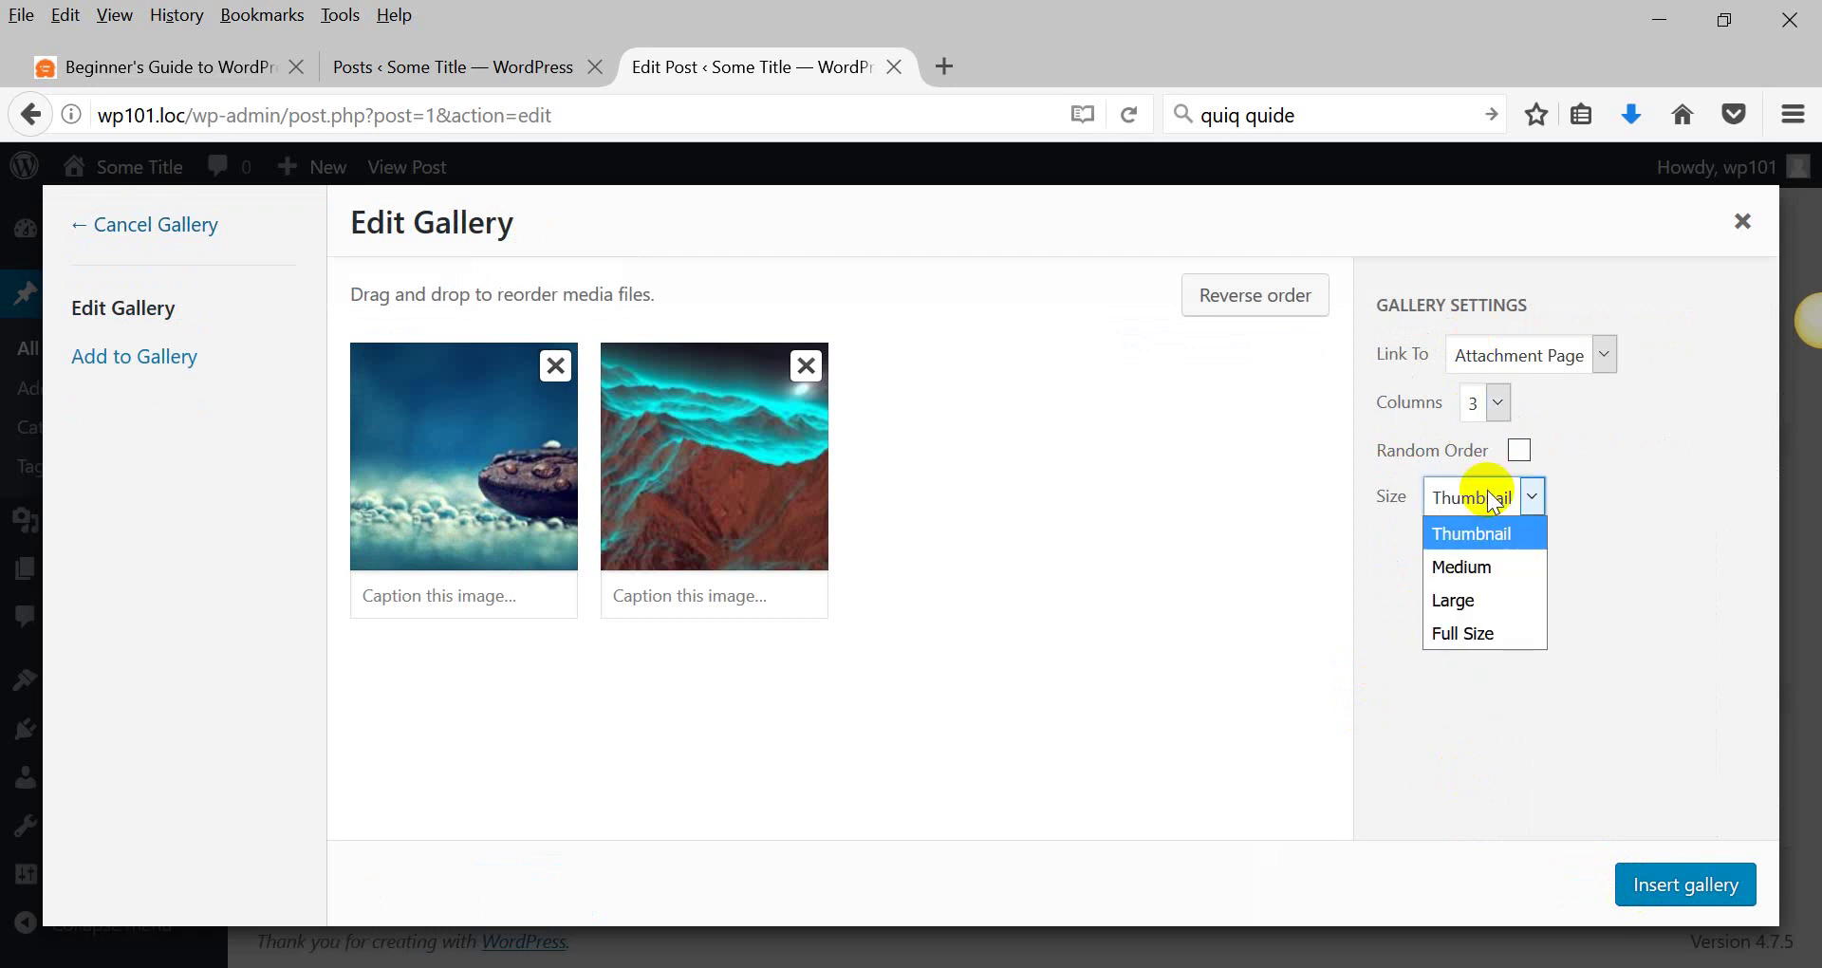
left_click(1446, 562)
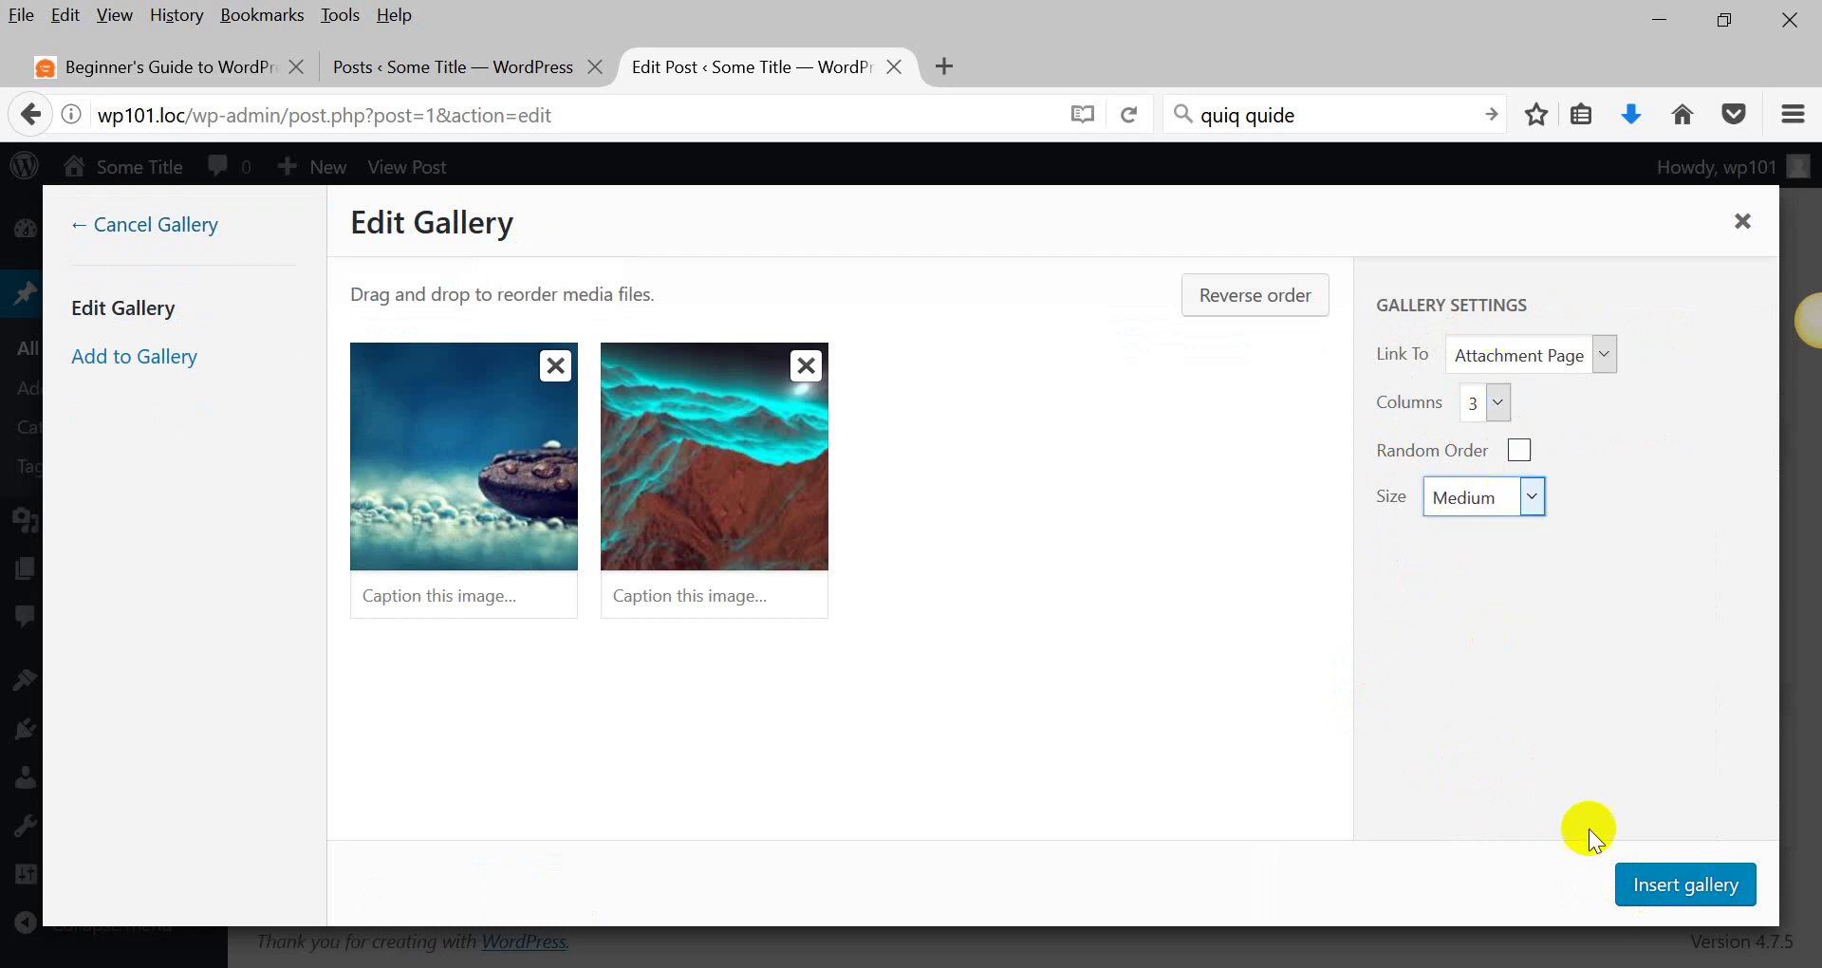
left_click(1542, 357)
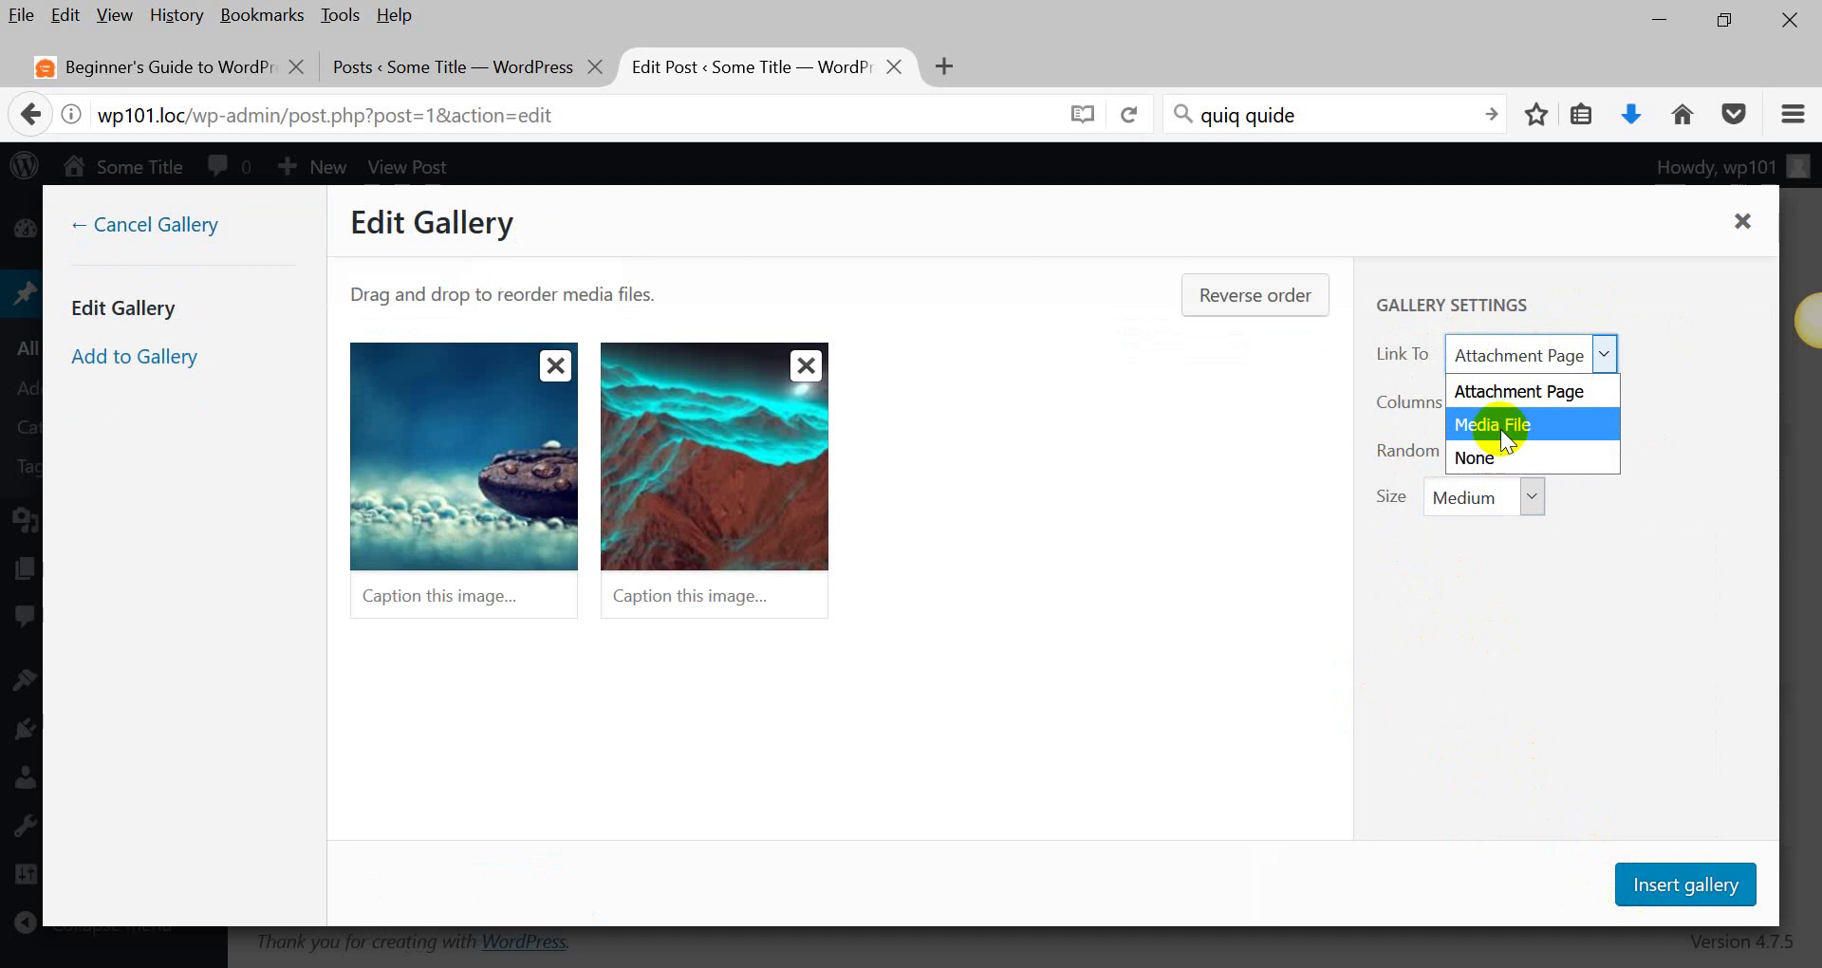
left_click(1513, 394)
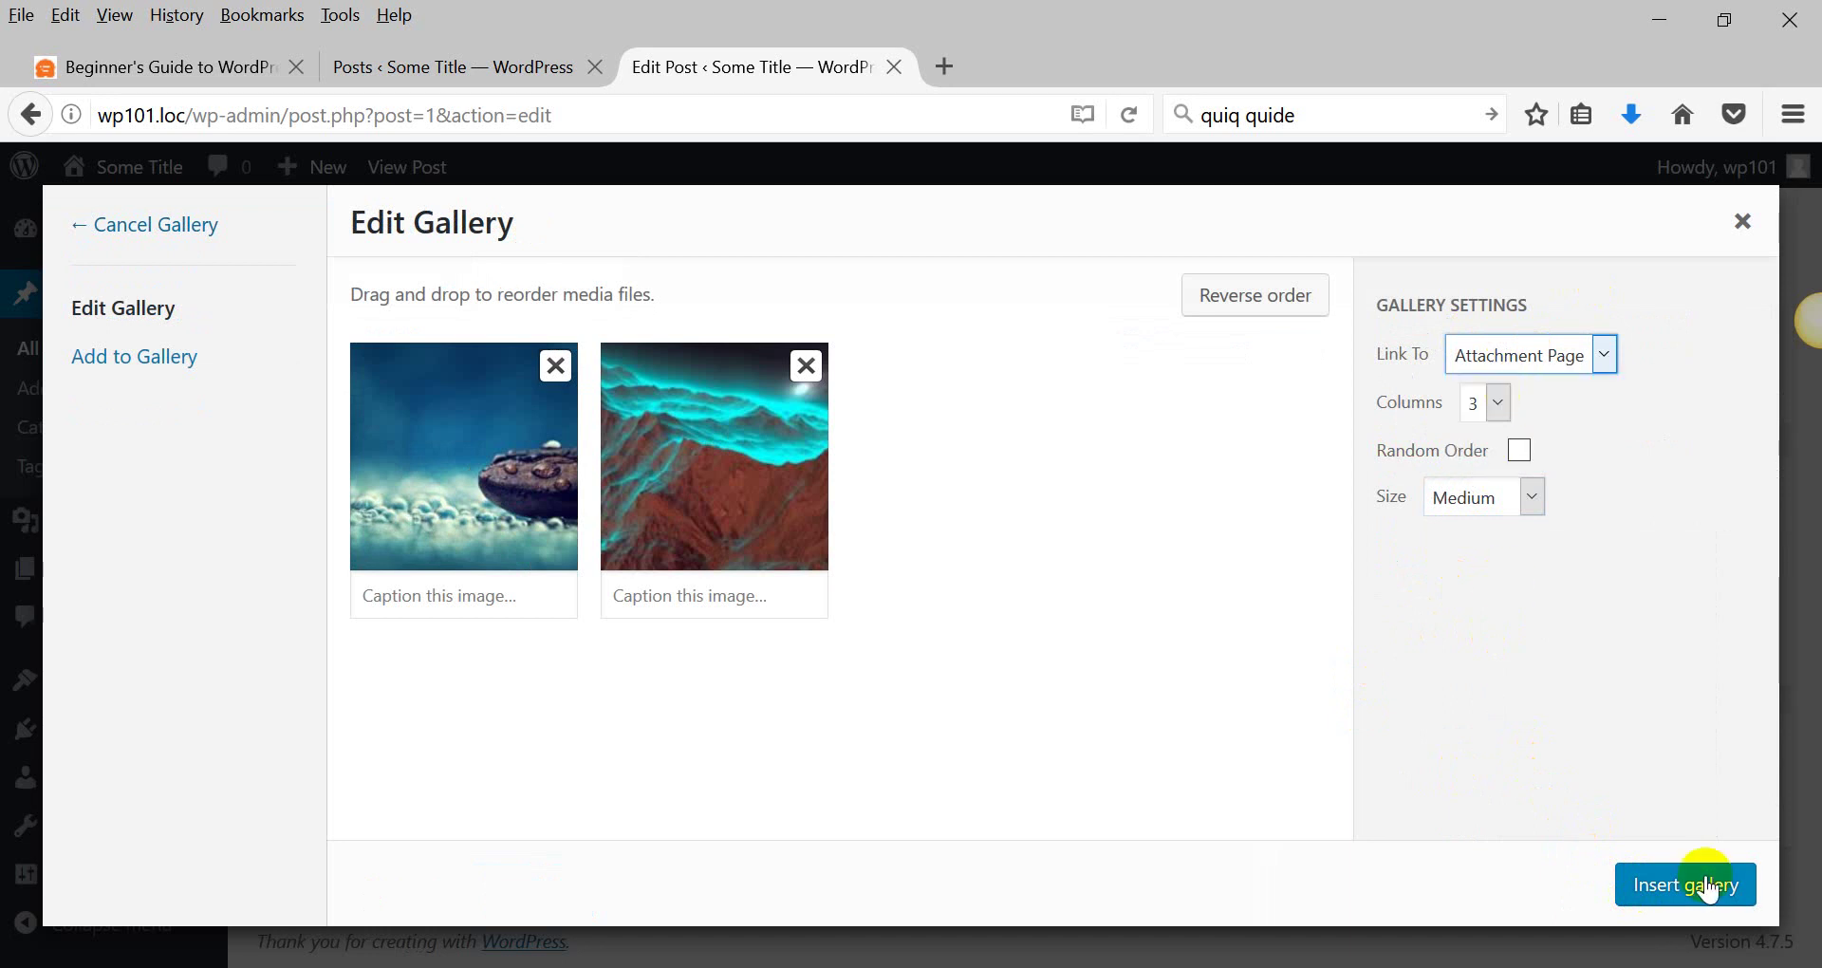
left_click(1711, 889)
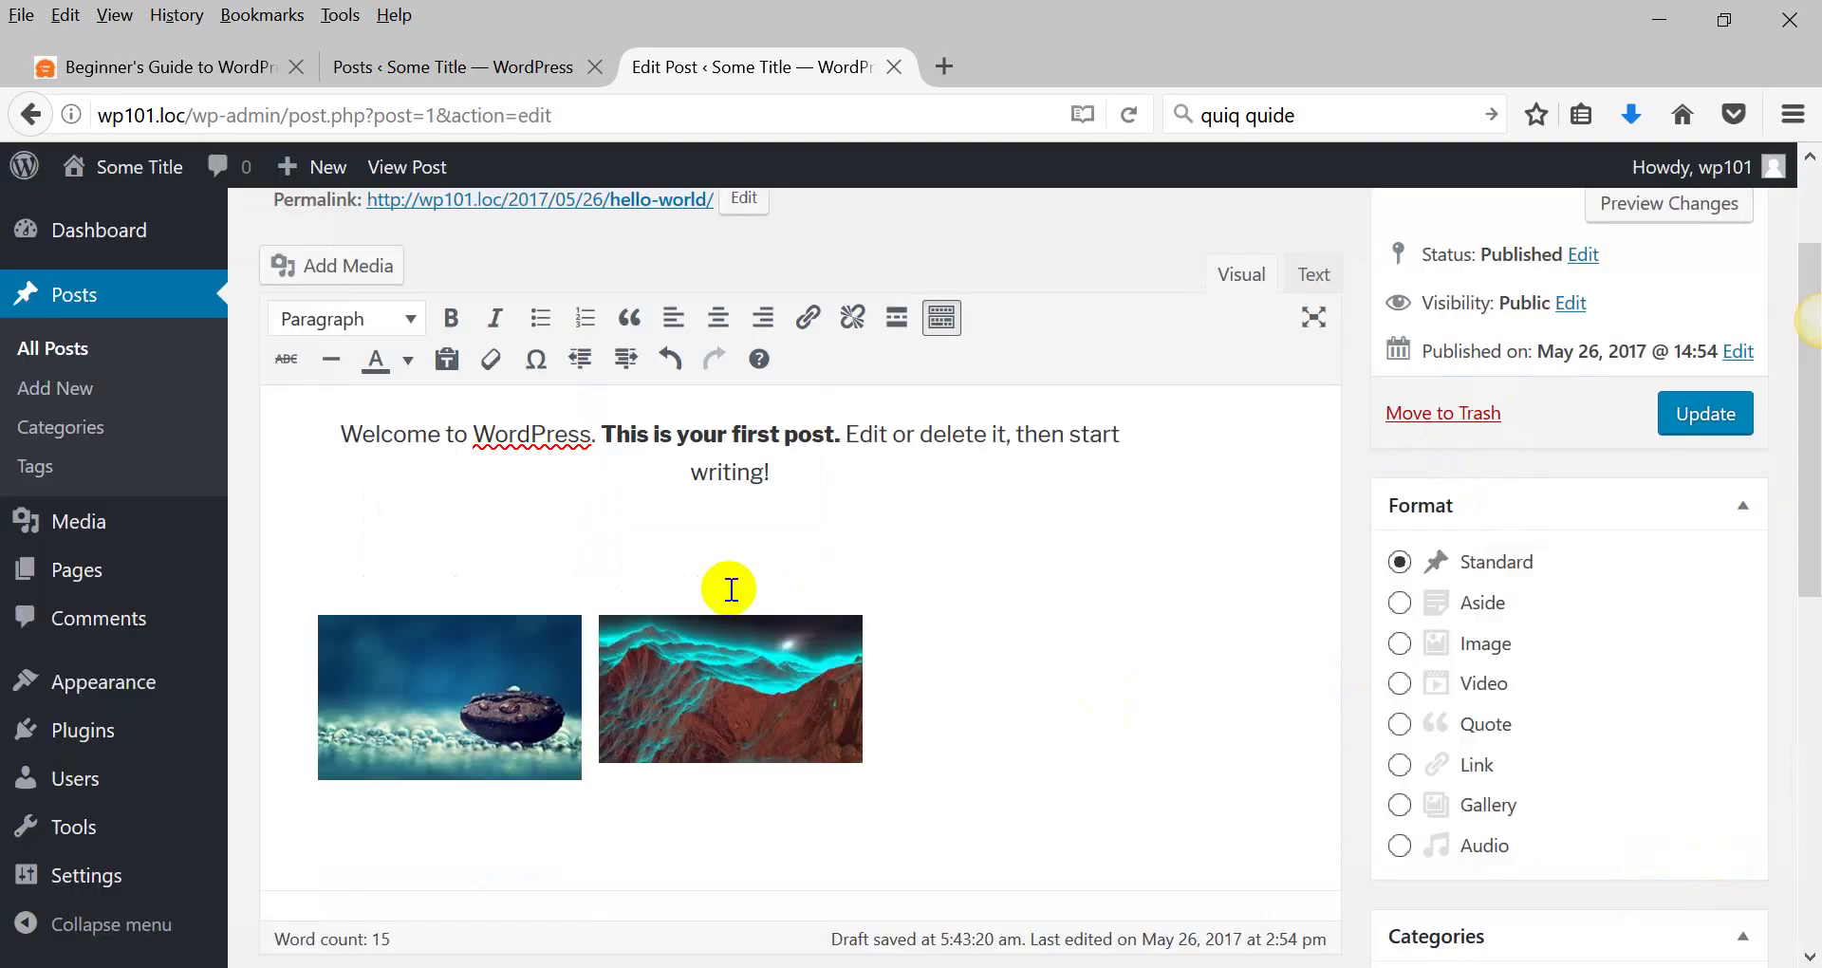
Select the centred welcome paragraph and apply the Heading 2 format to it.
left_click(716, 493)
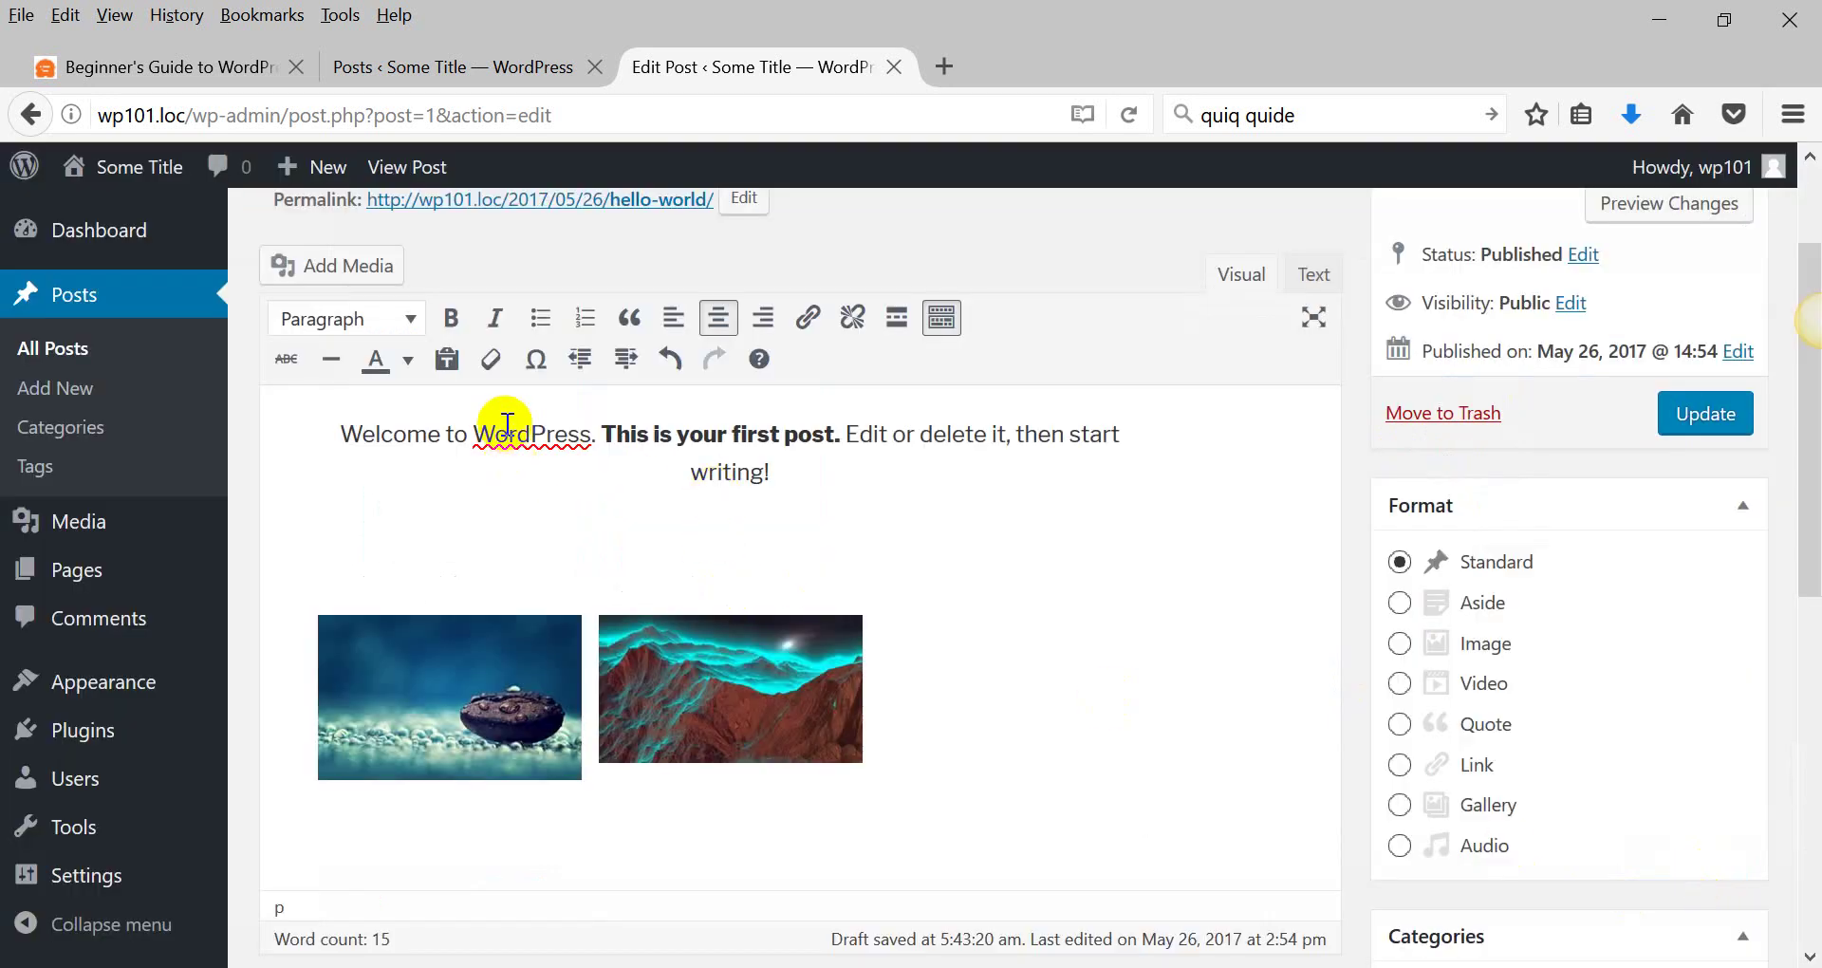
left_click(334, 436)
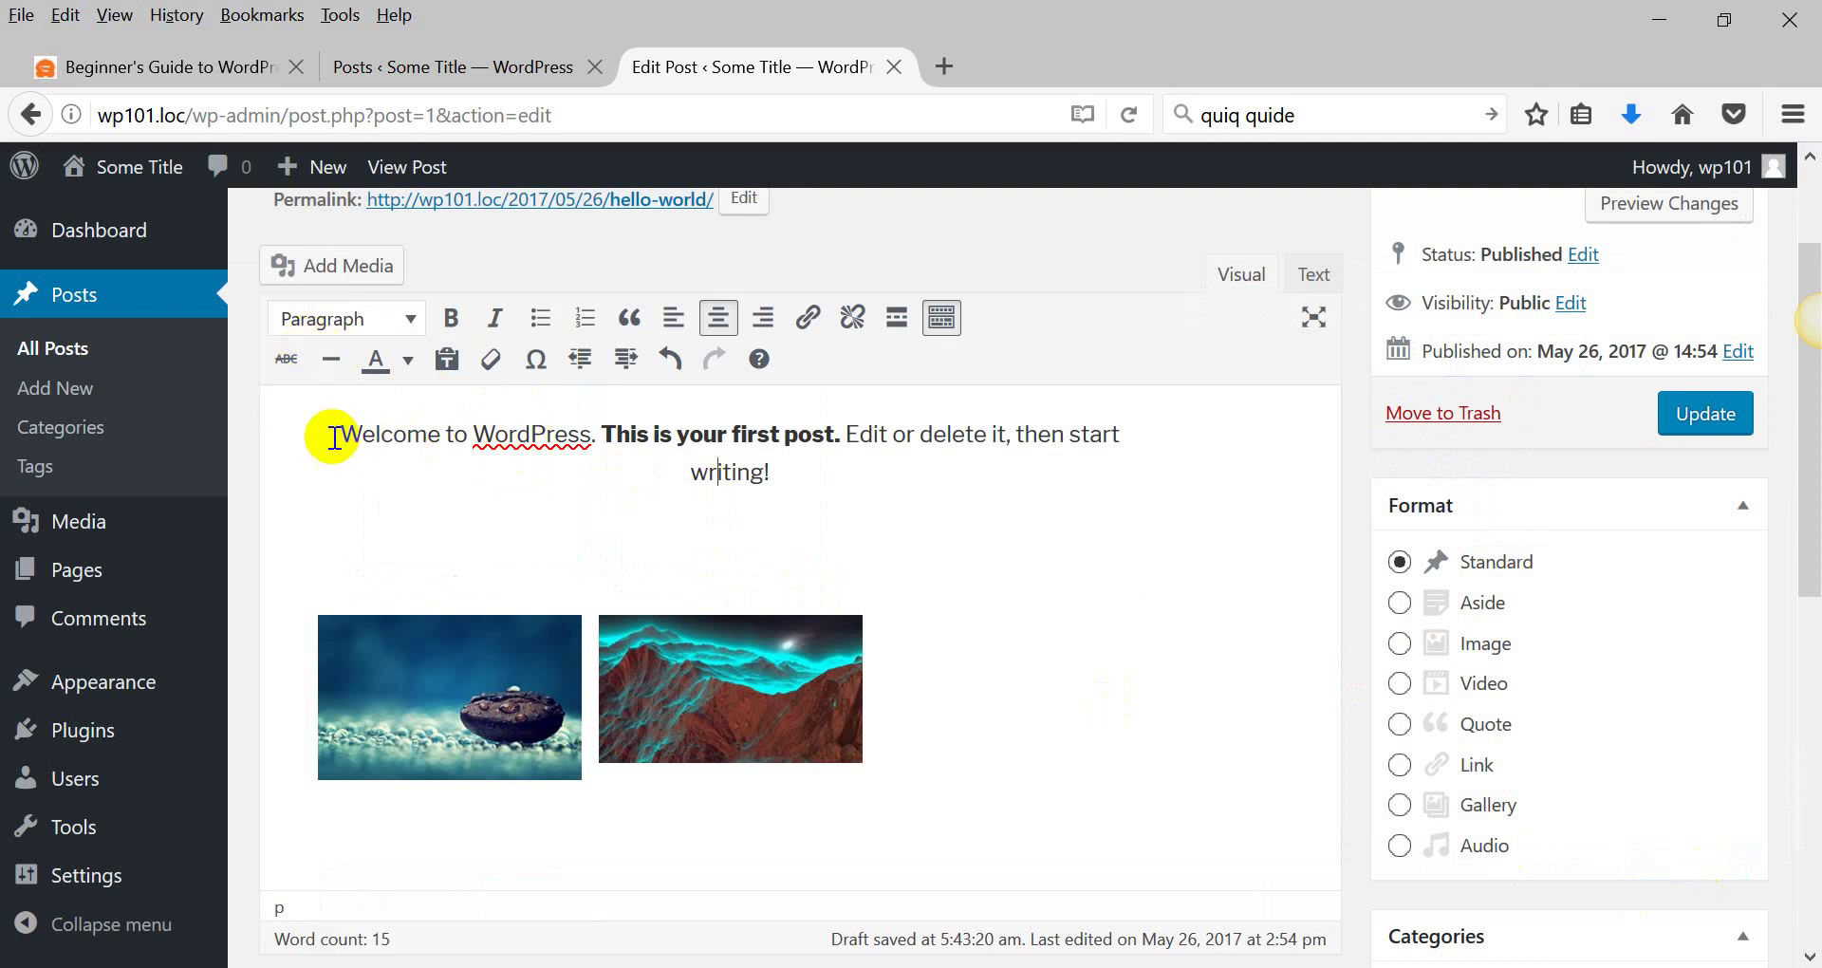
scroll(334, 436, "down", 1)
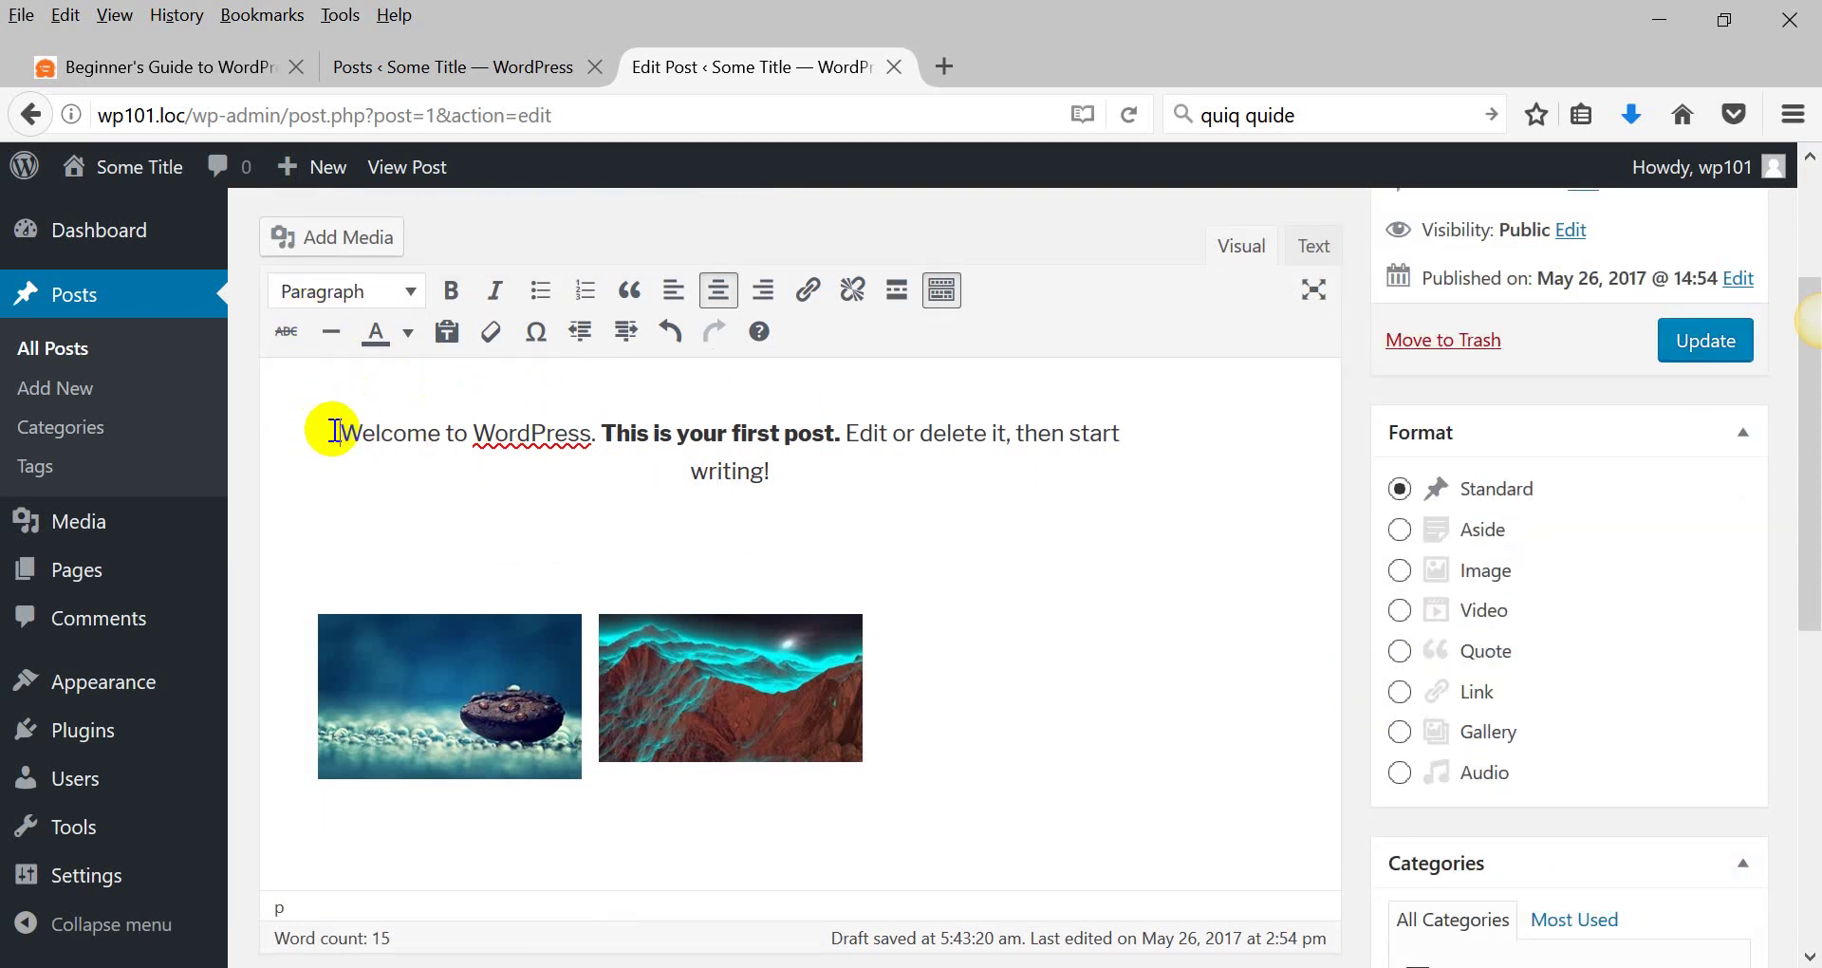
left_click_drag(334, 431, 800, 495)
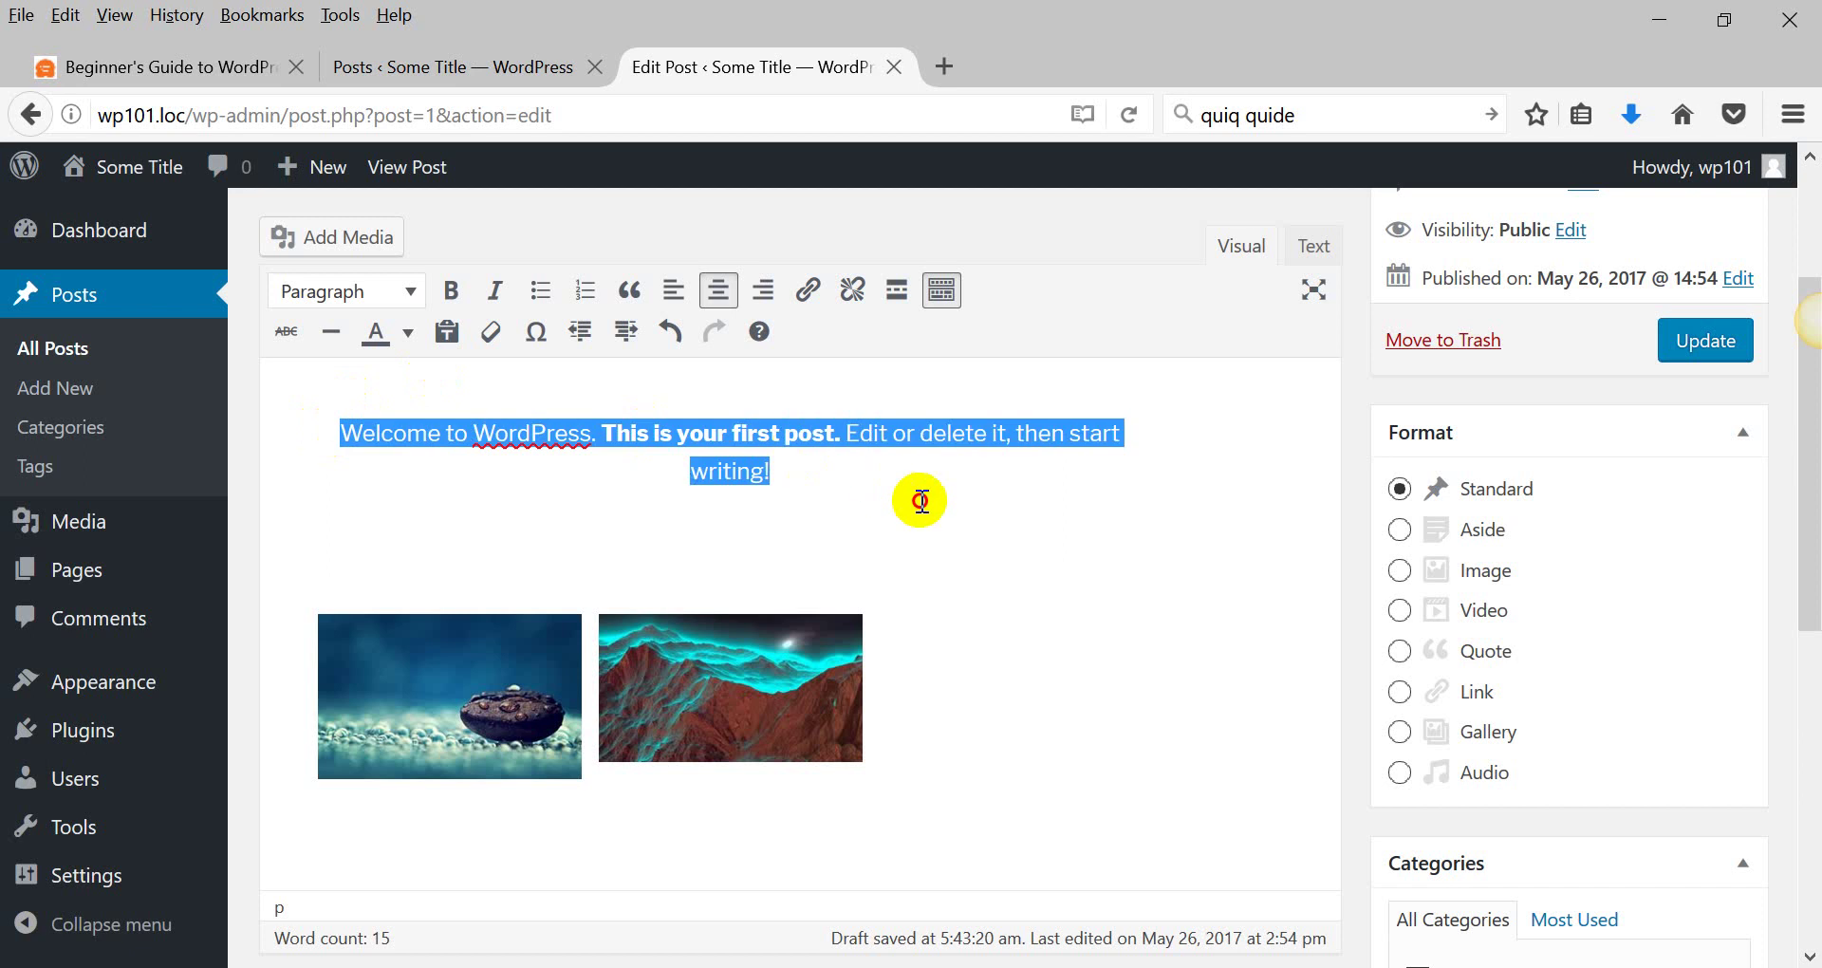
left_click(406, 297)
left_click(346, 453)
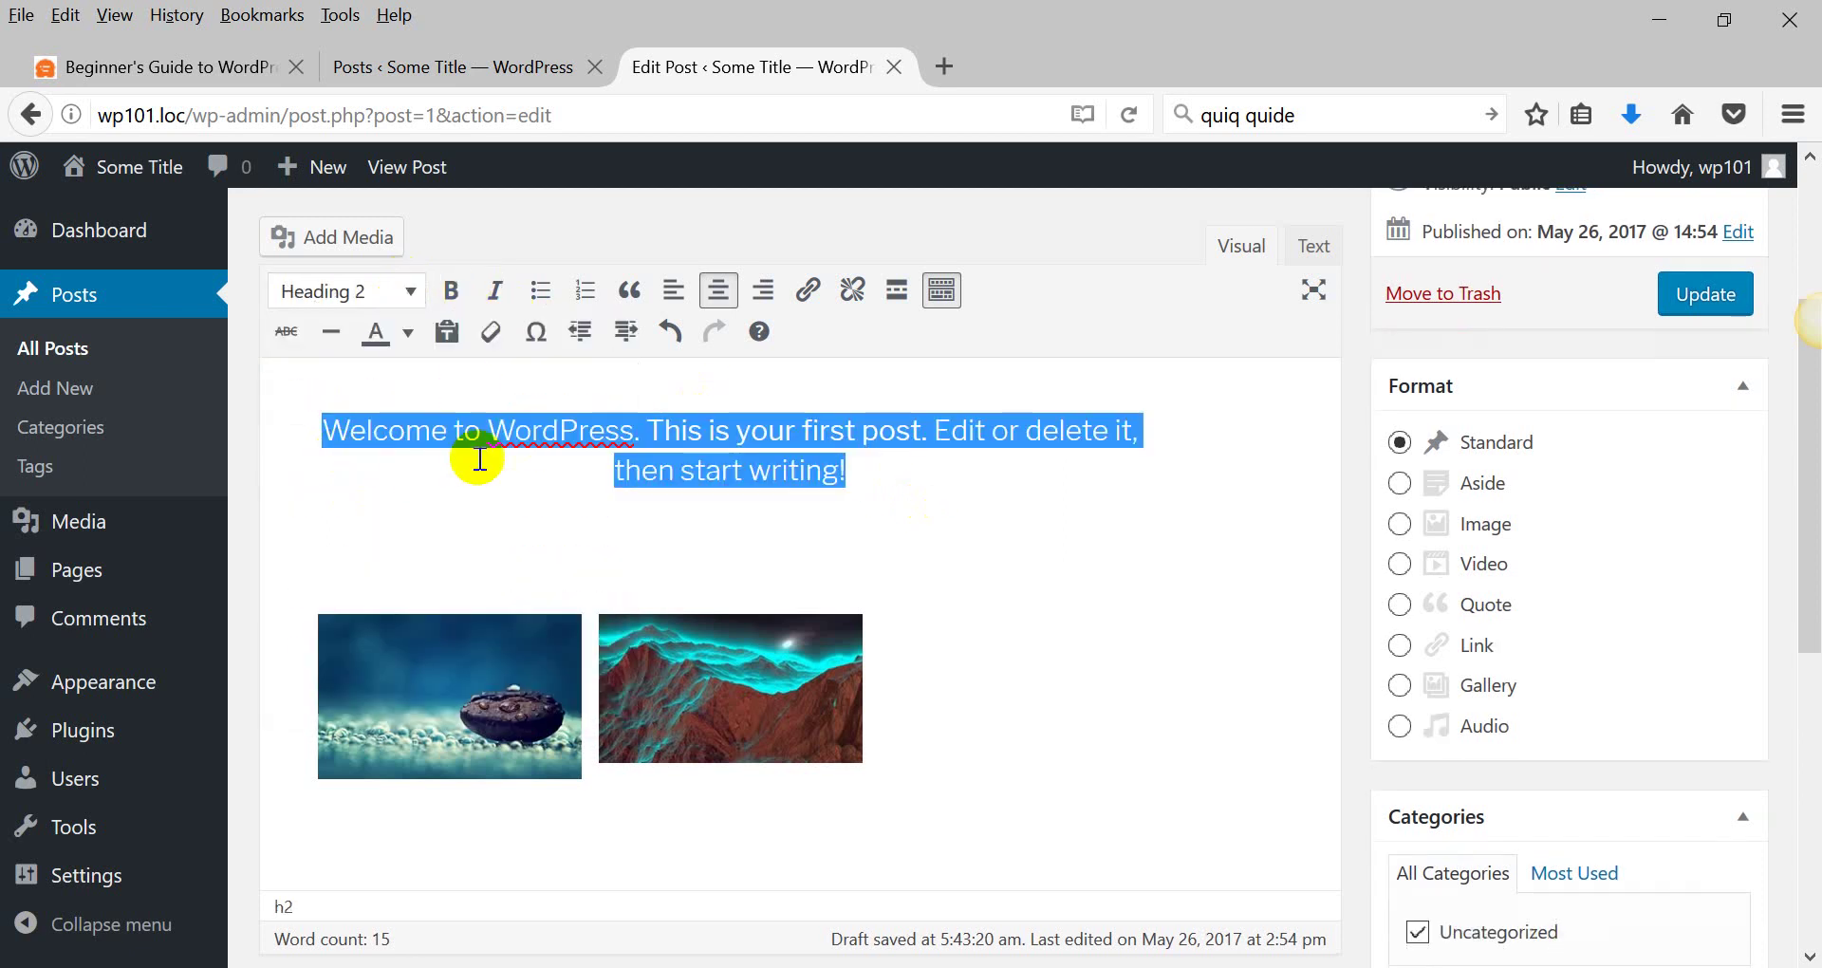
scroll(469, 465, "down", 6)
scroll(467, 471, "up", 10)
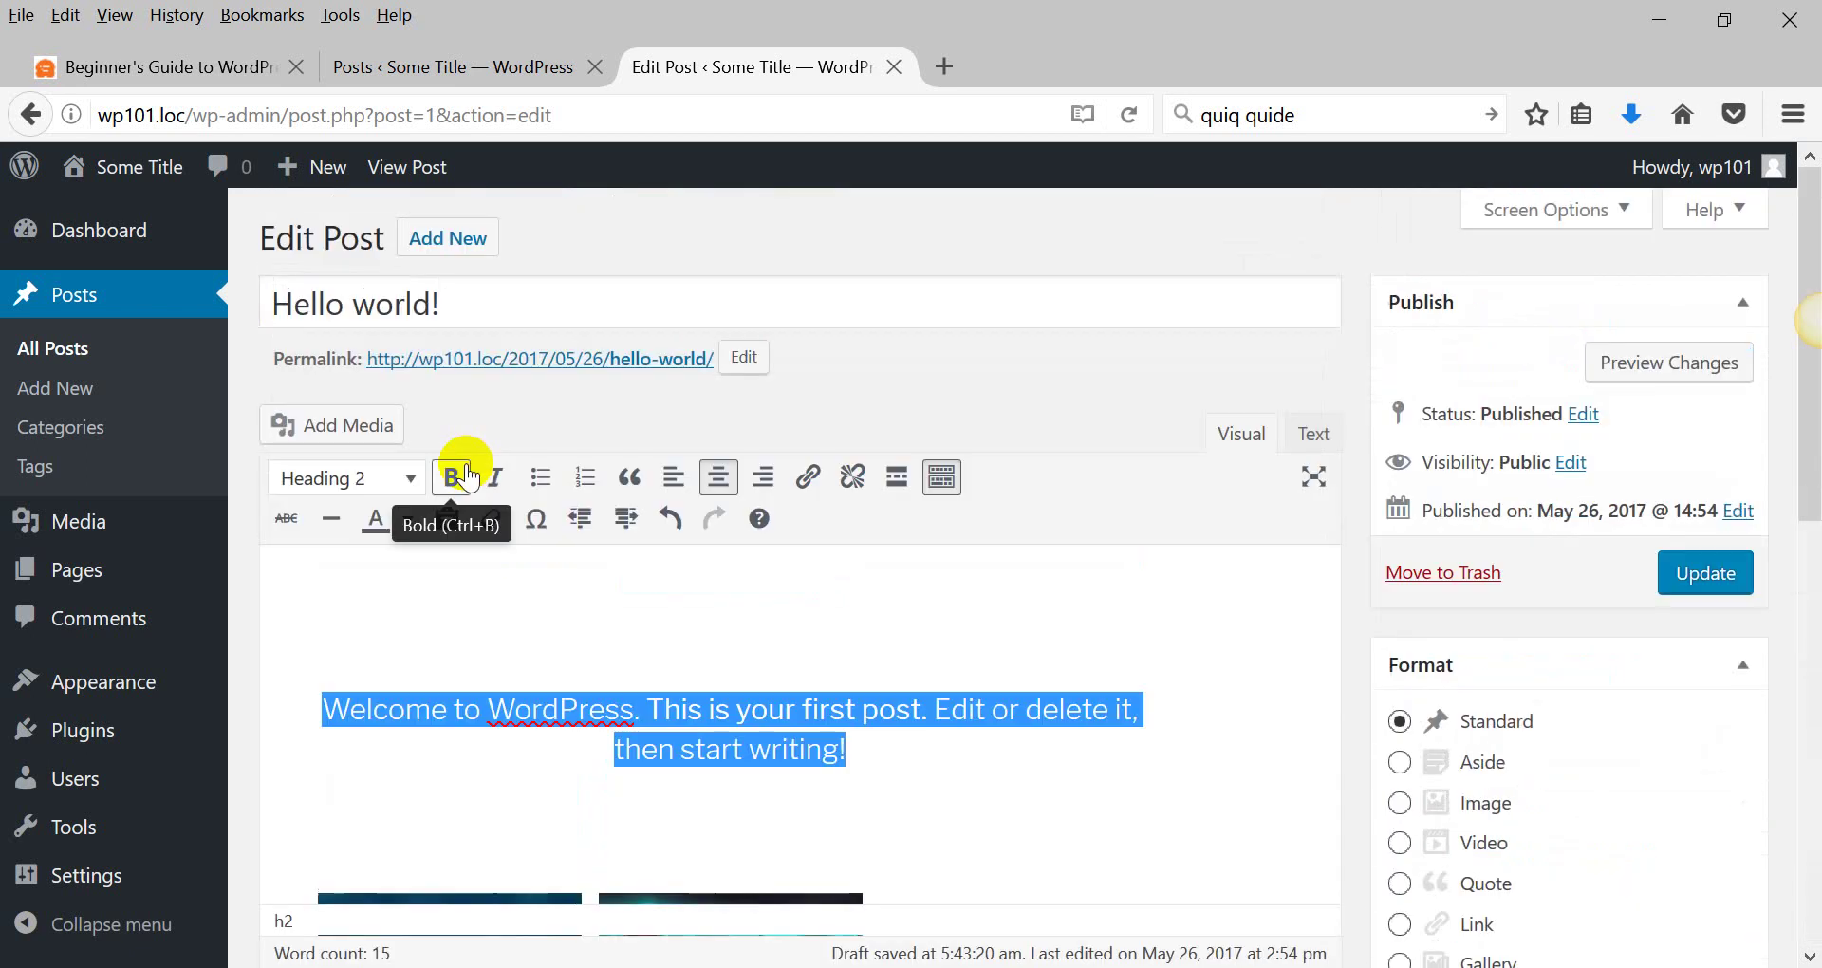
scroll(1366, 446, "down", 6)
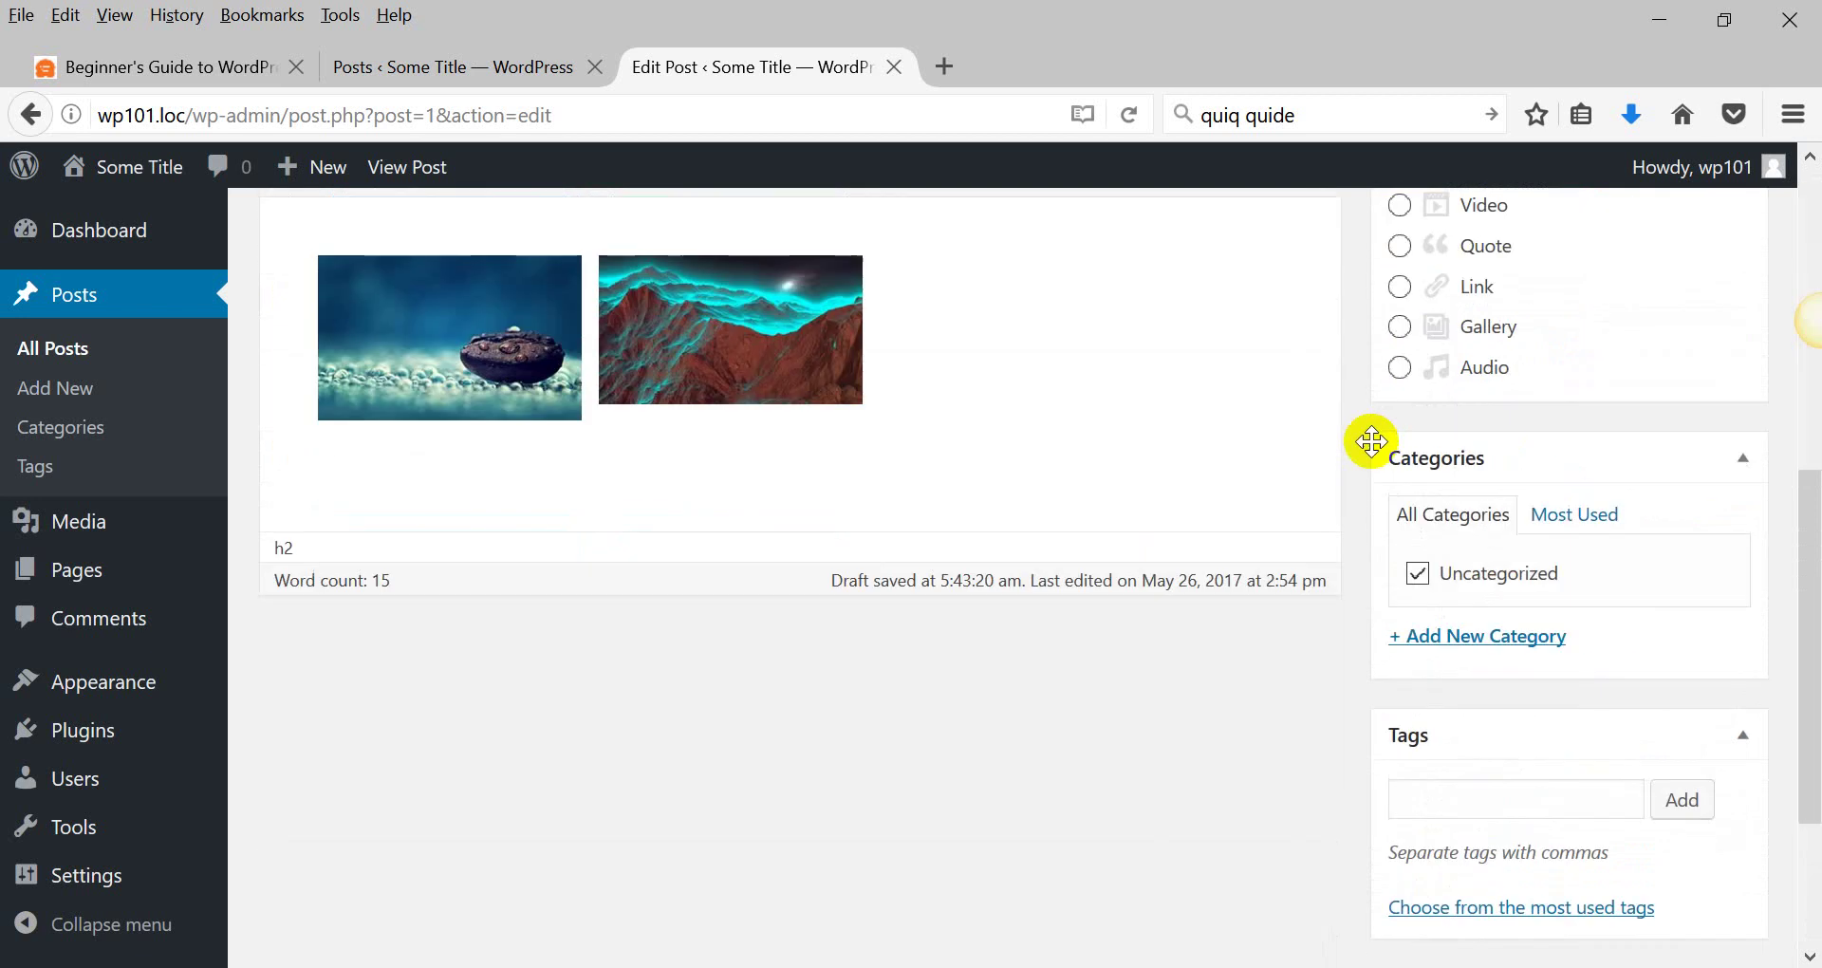
Add the tag 'New tag' to the post.
scroll(1447, 555, "down", 3)
left_click(1449, 552)
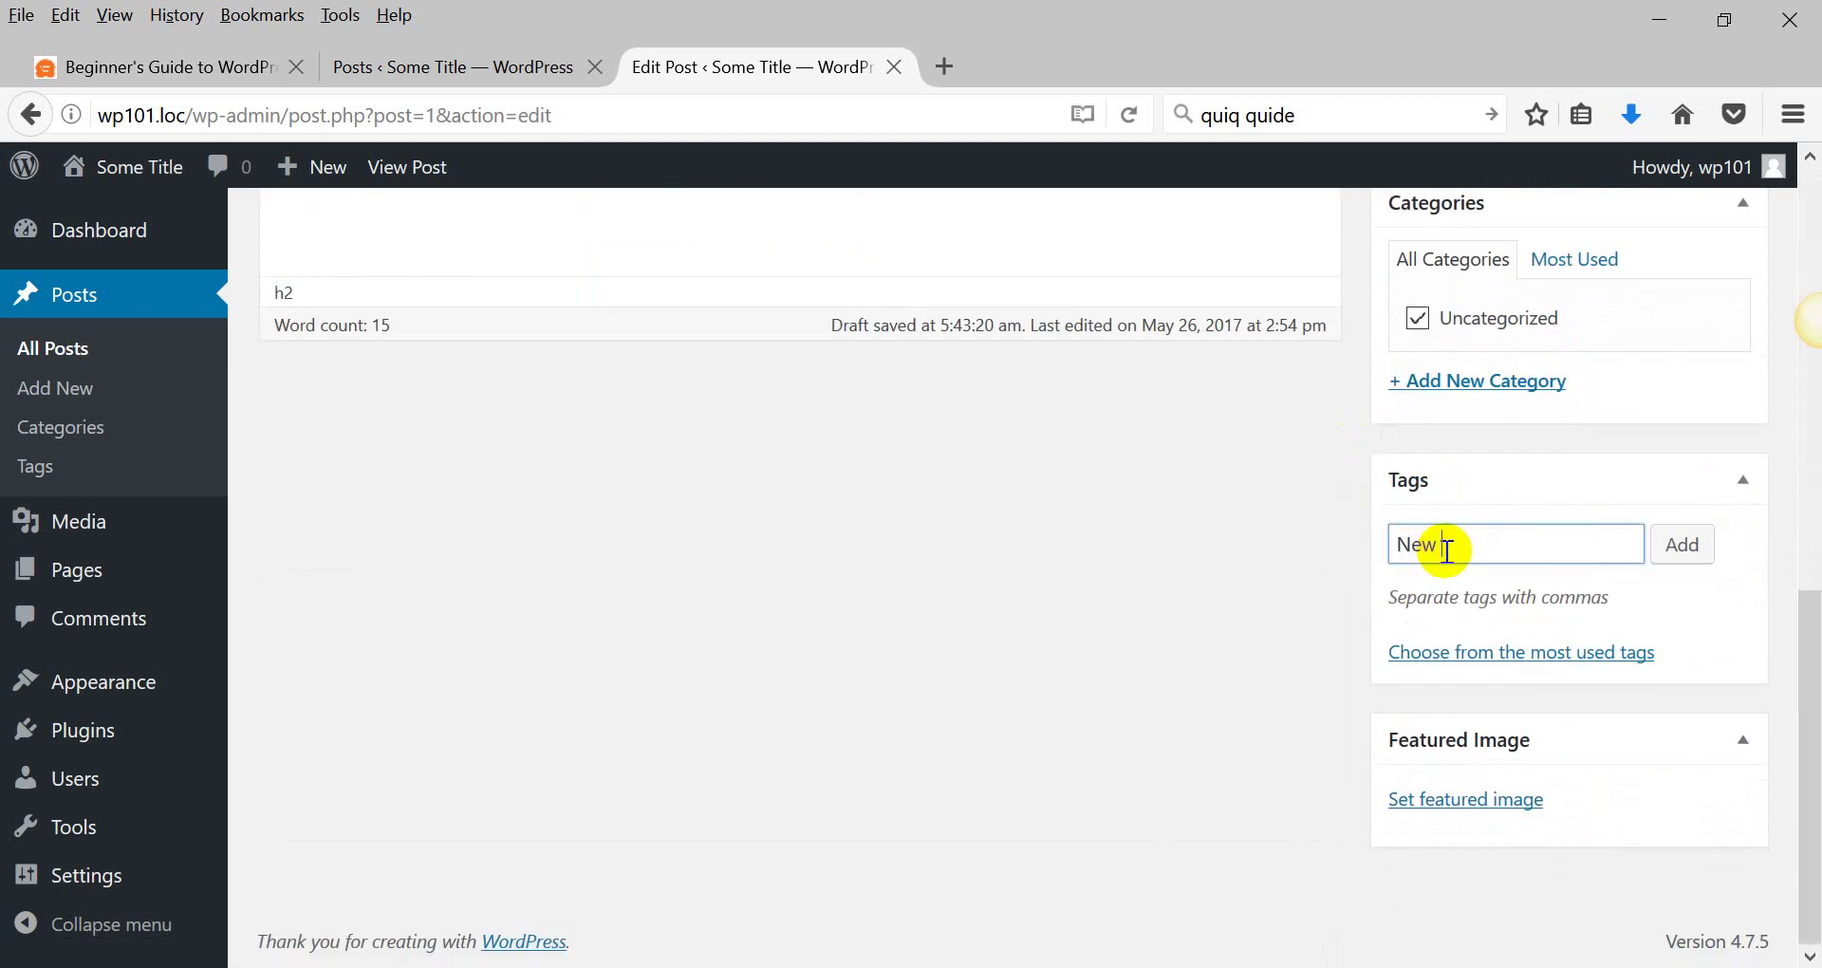
type("New t")
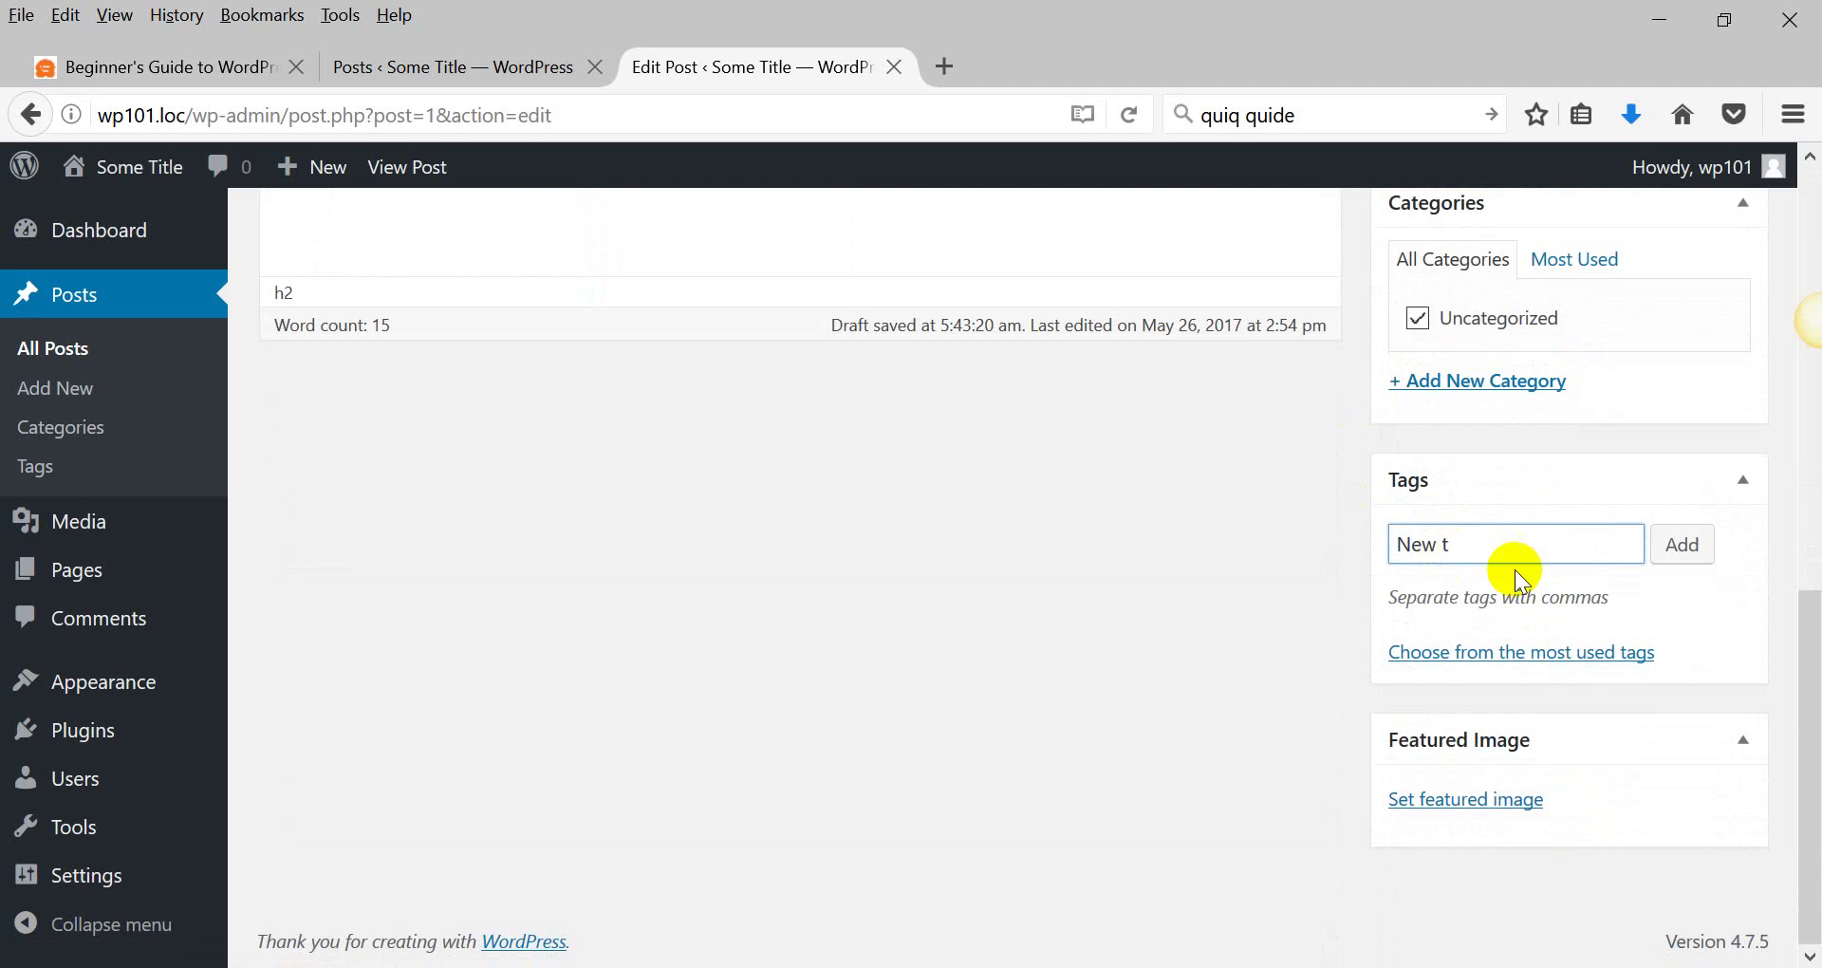
type("ta")
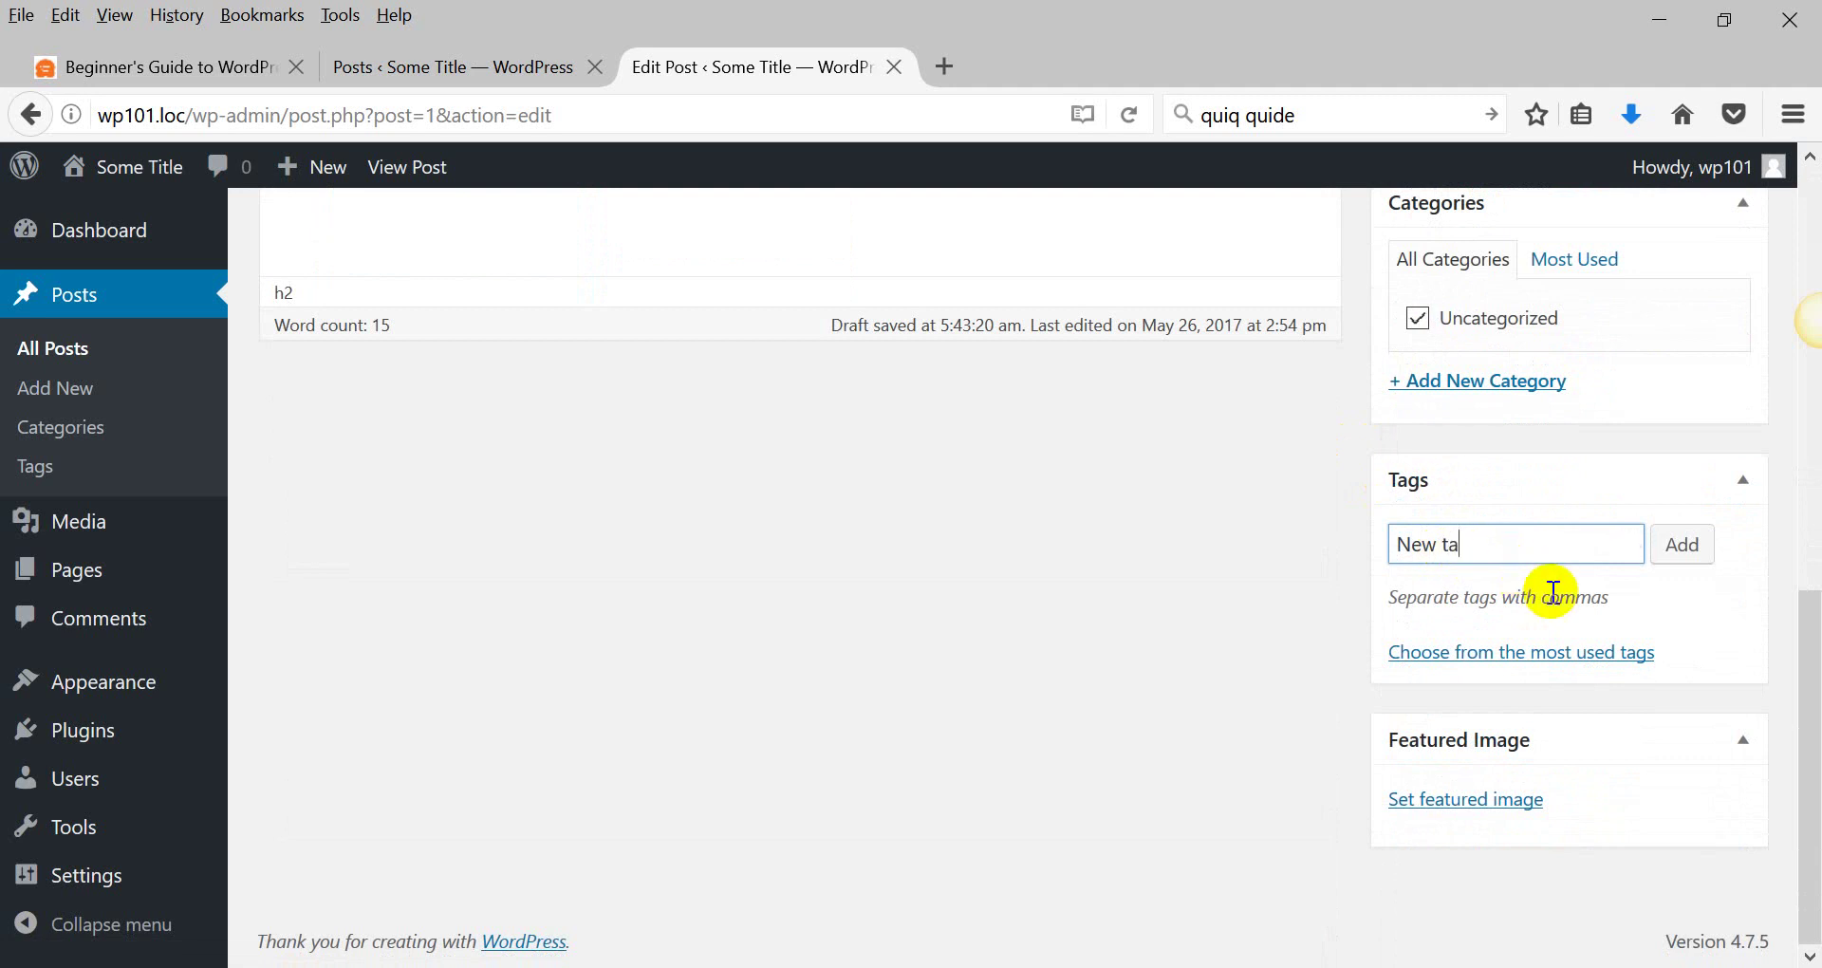
type("fg")
left_click(1684, 549)
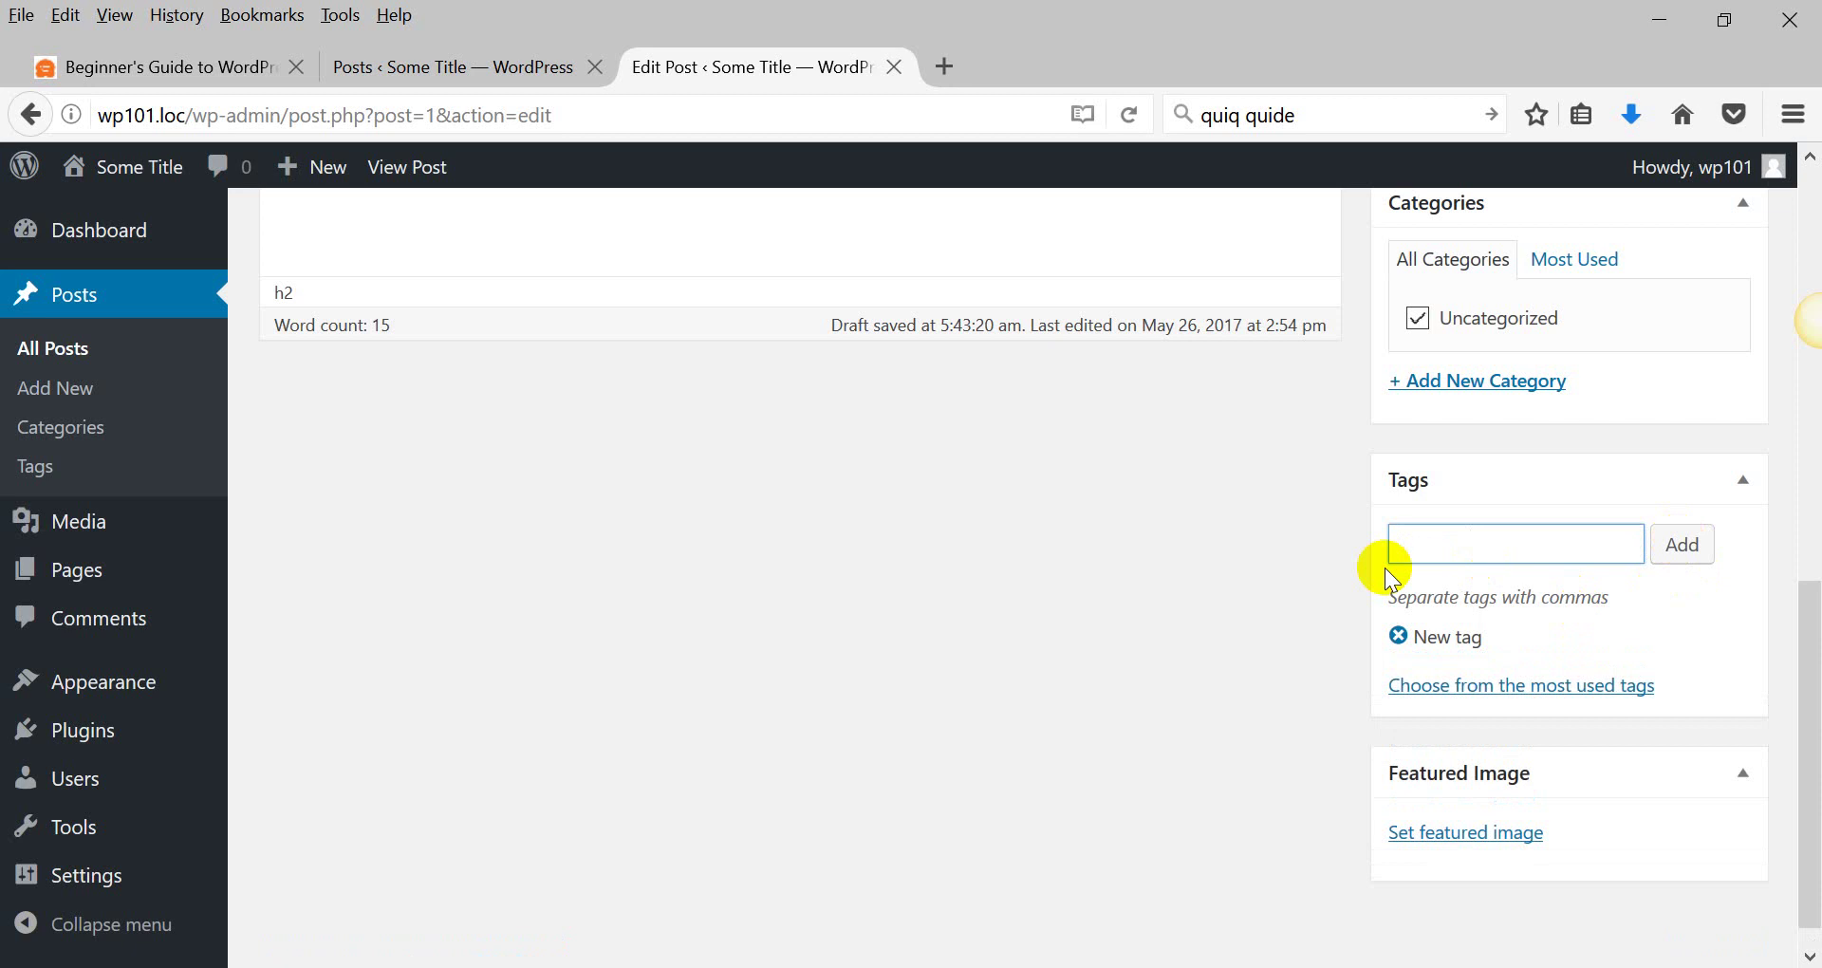
scroll(1373, 645, "down", 1)
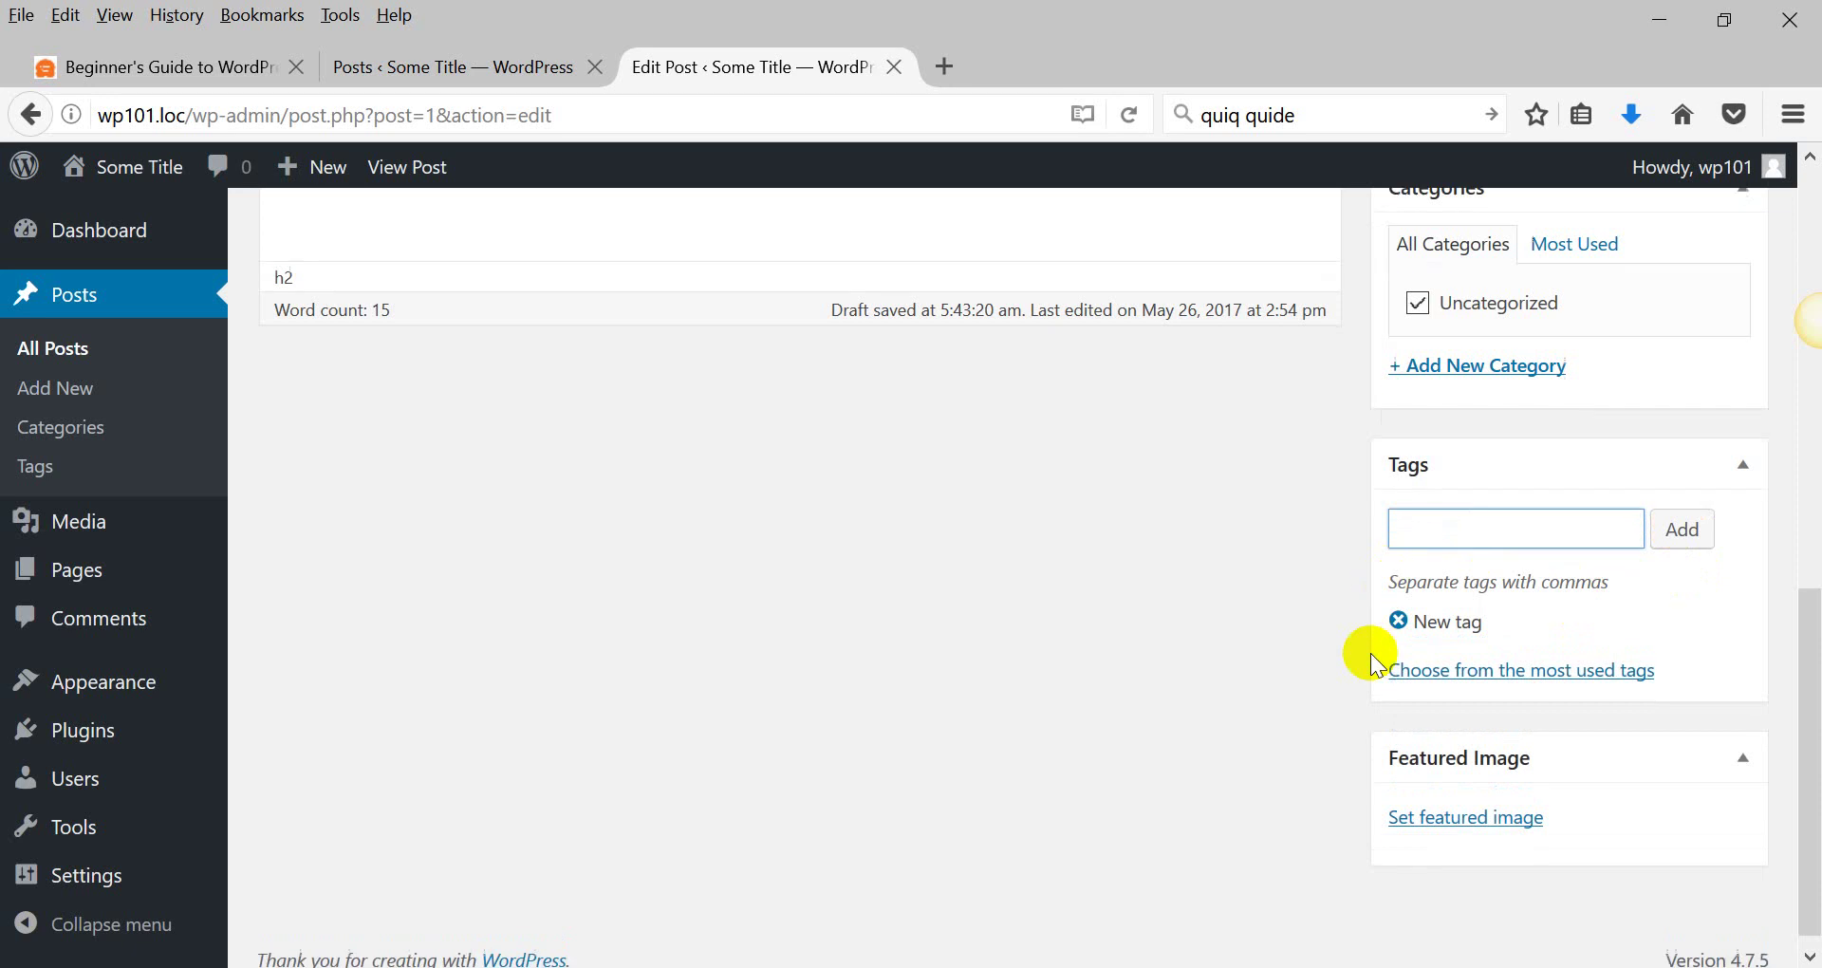
Set the coffee-bean wallpaper HD-Wallpapers1 as the post's featured image.
left_click(1458, 802)
left_click(464, 505)
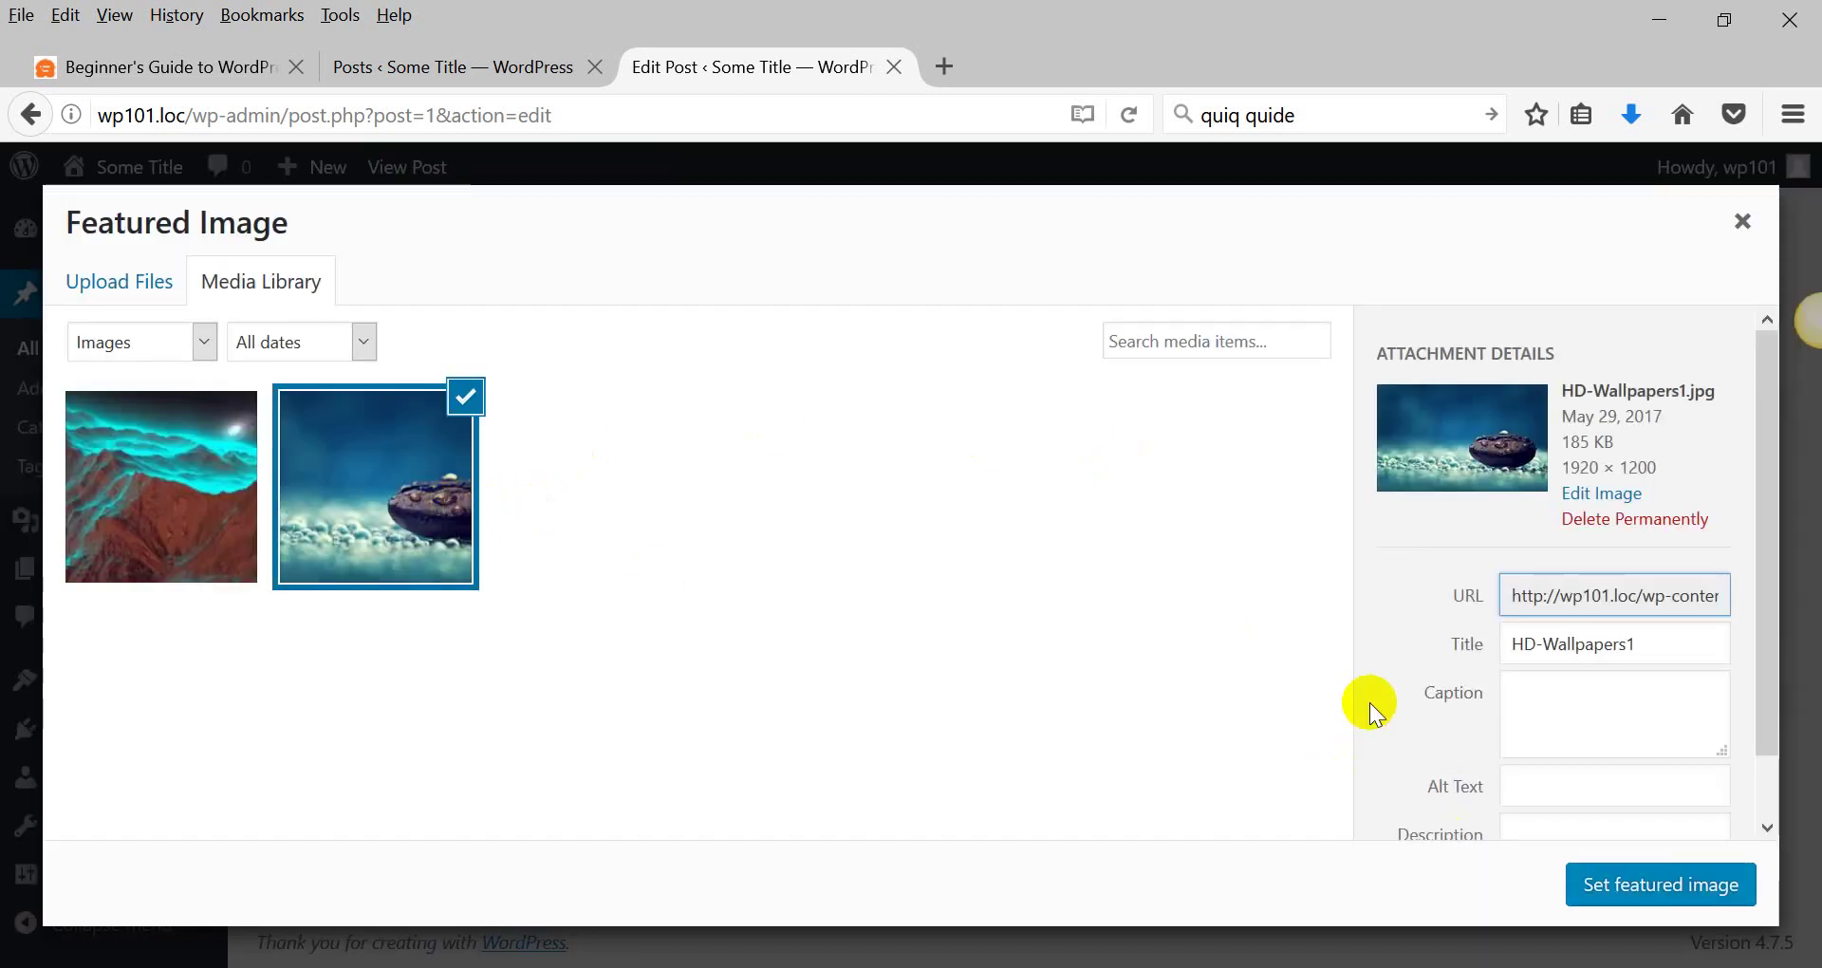
left_click(1625, 868)
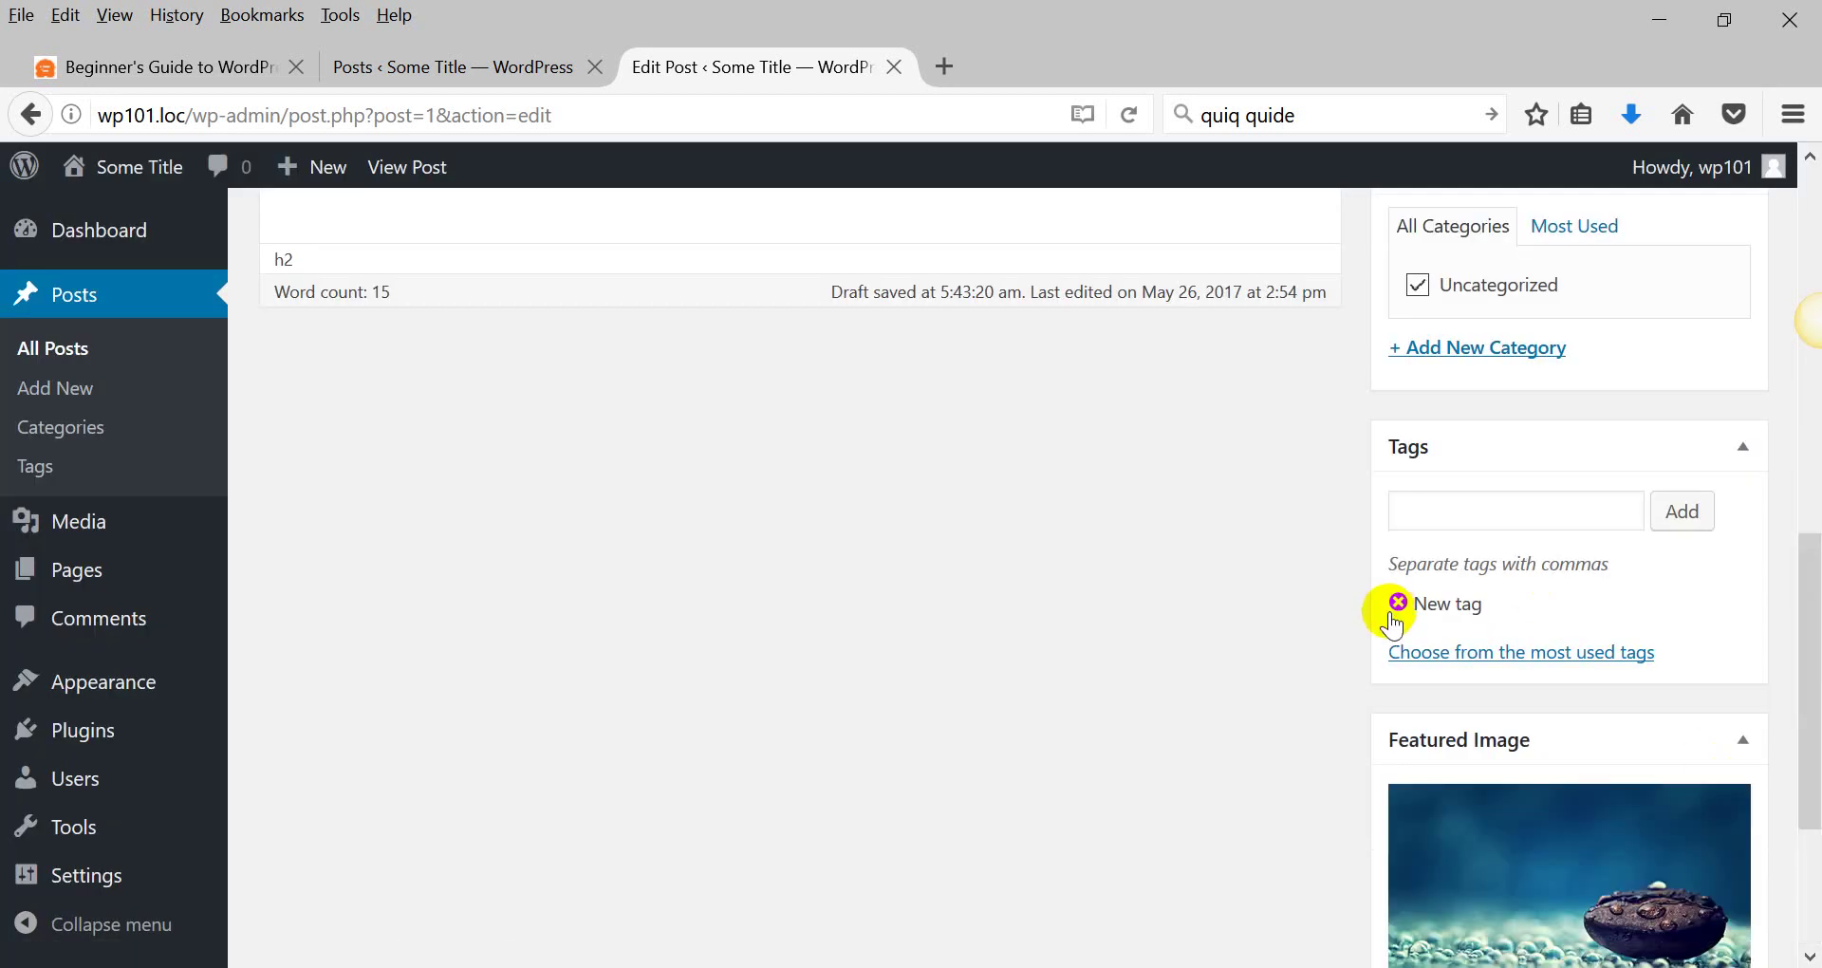
scroll(1393, 626, "down", 3)
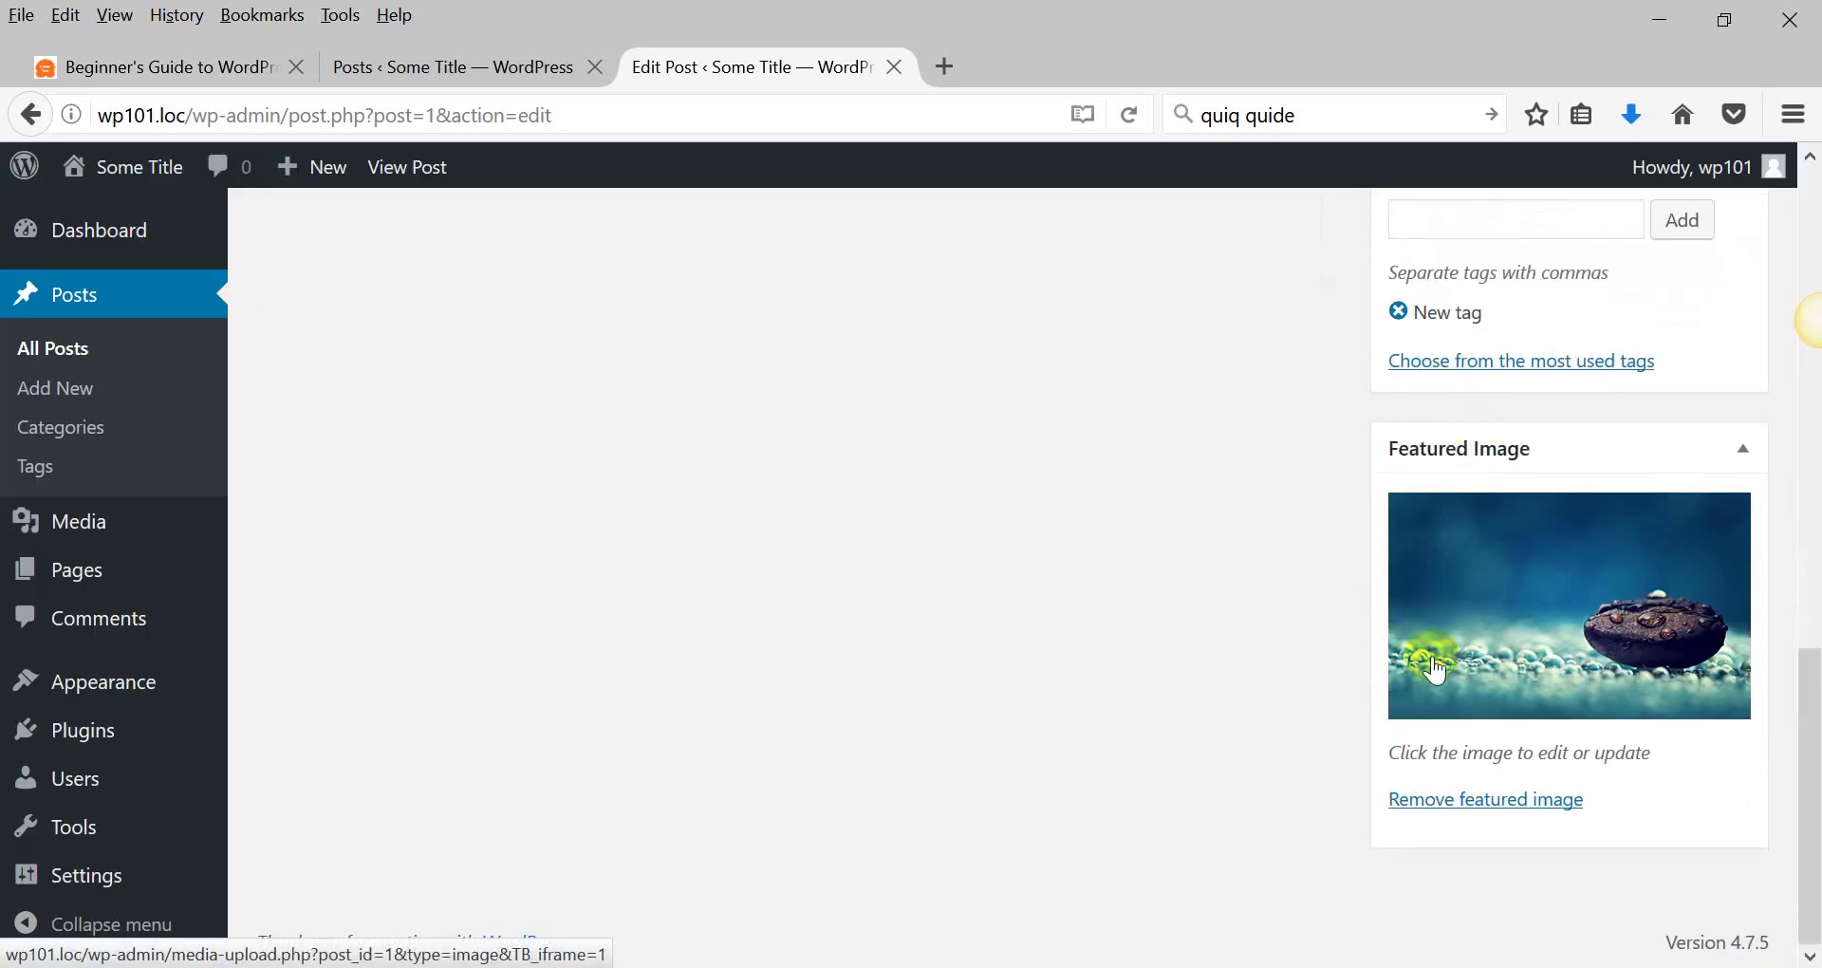
Try moving the Format box, then untick Format in Screen Options to hide it.
scroll(1438, 672, "up", 10)
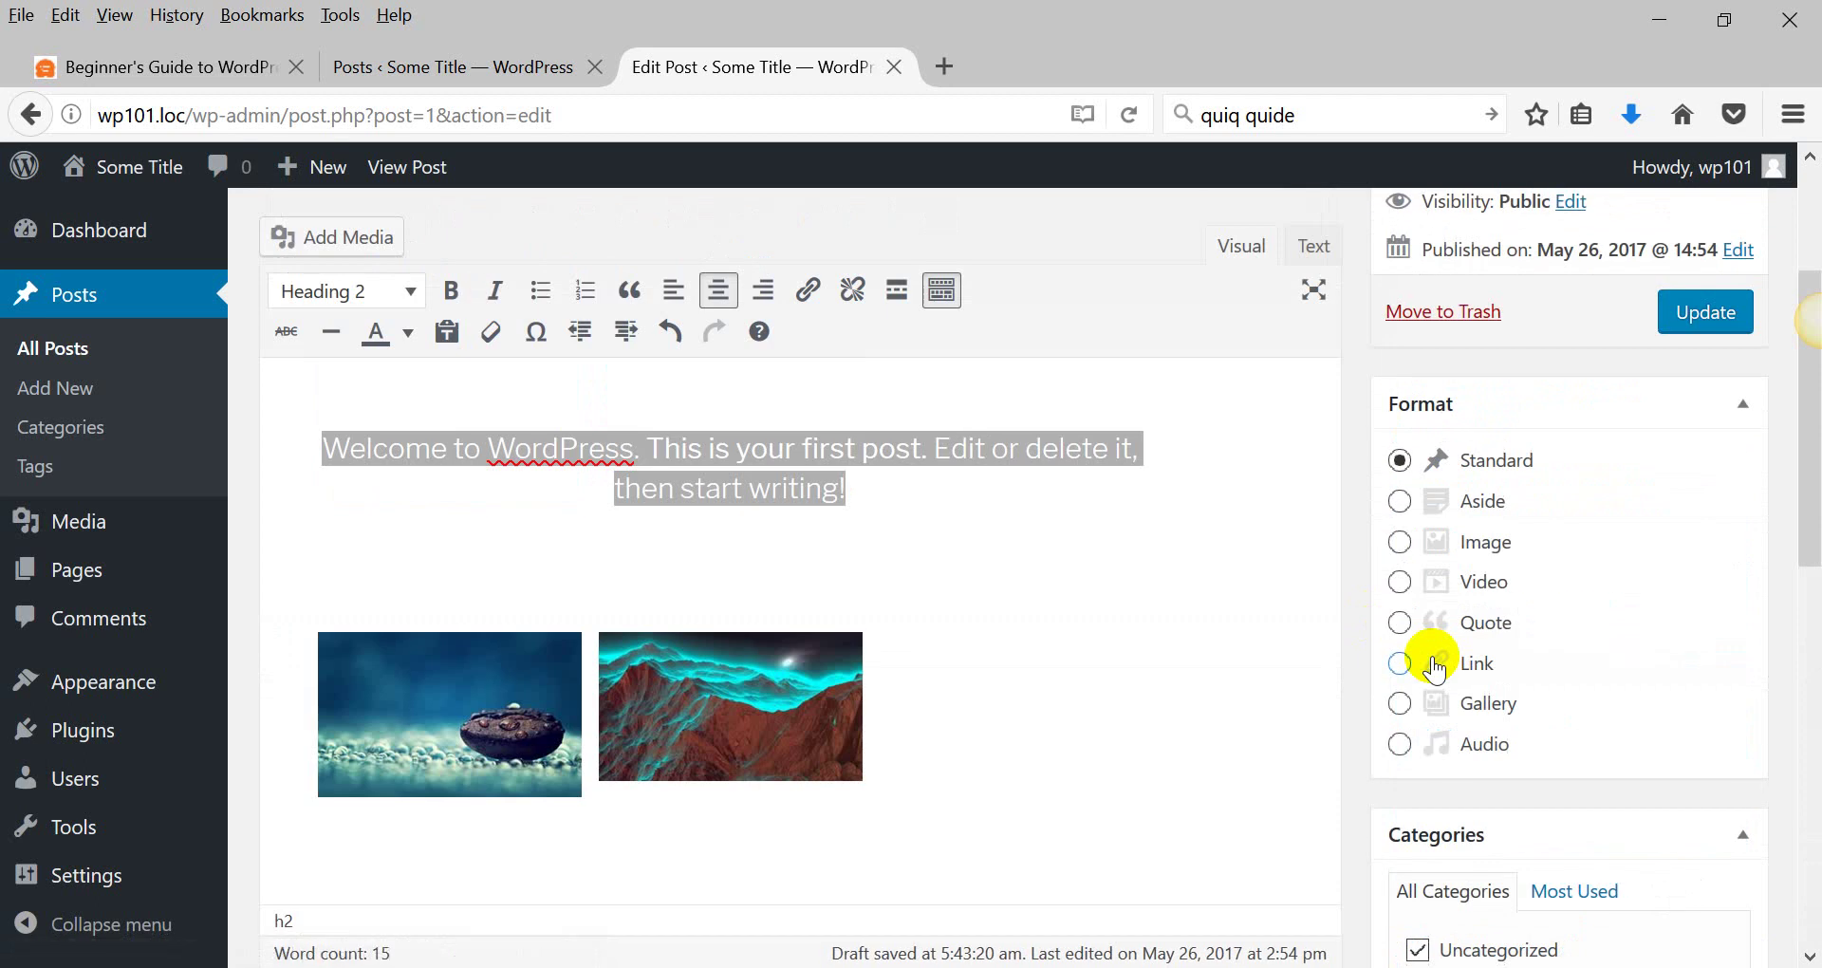
scroll(1240, 536, "up", 3)
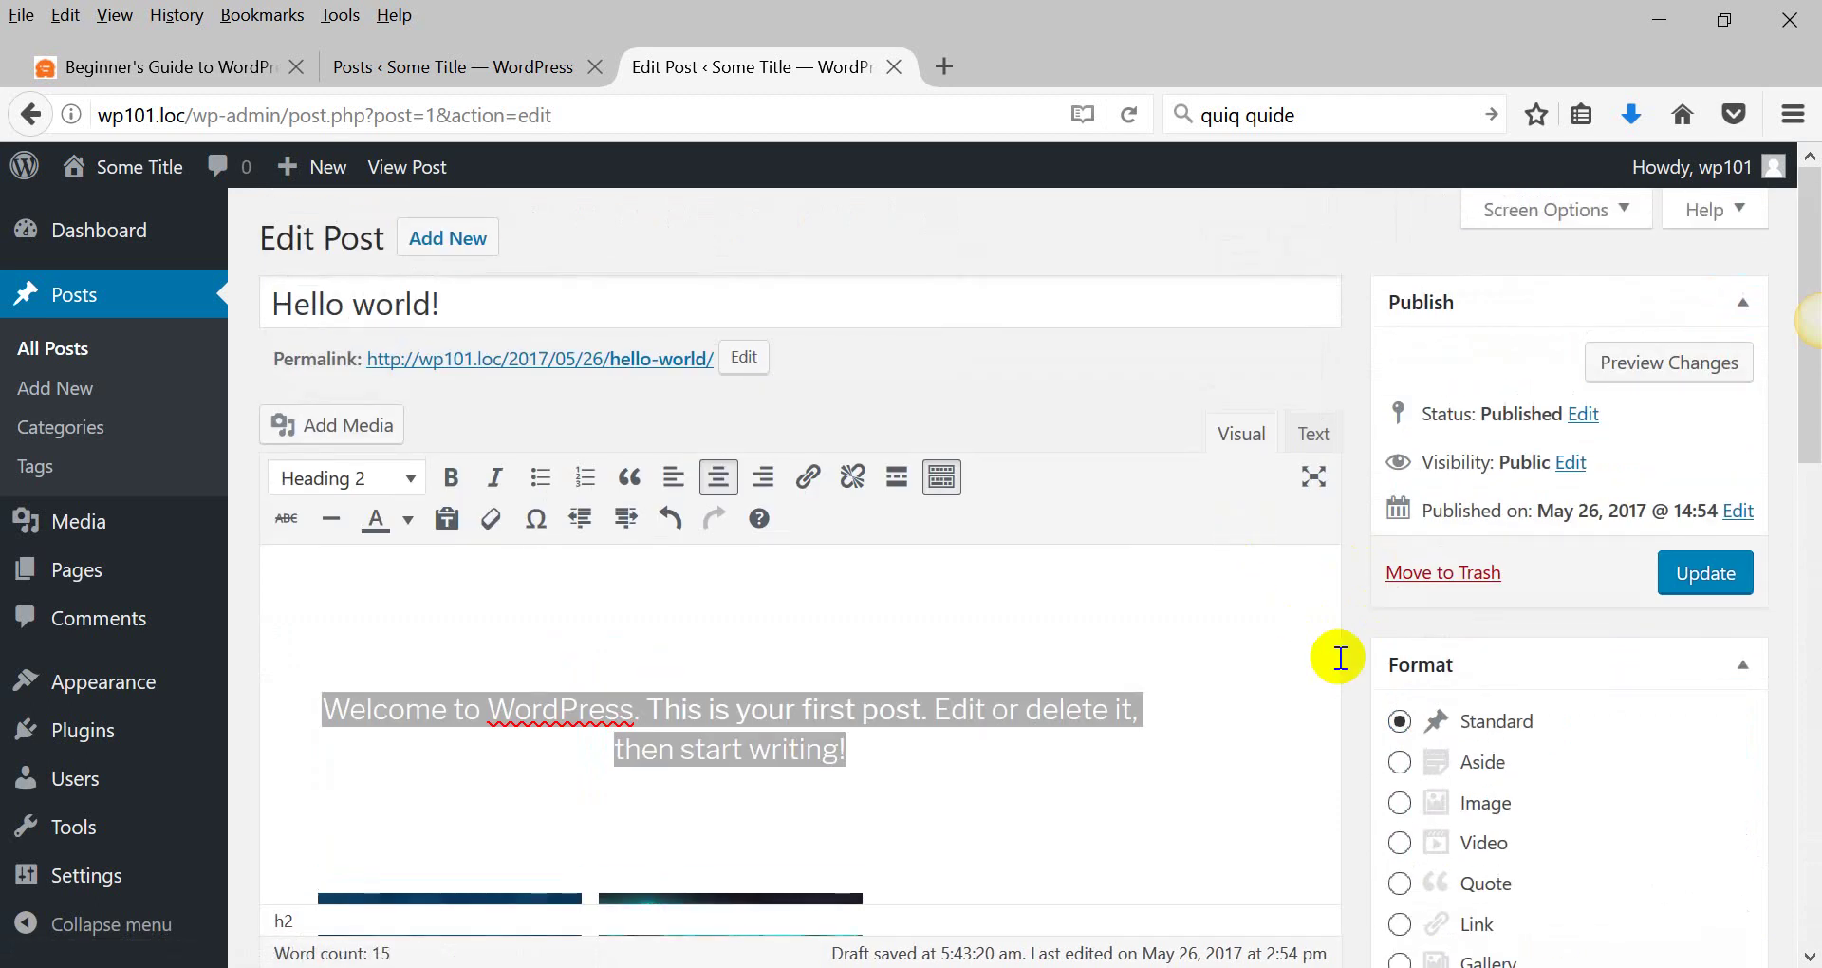
scroll(1402, 581, "down", 2)
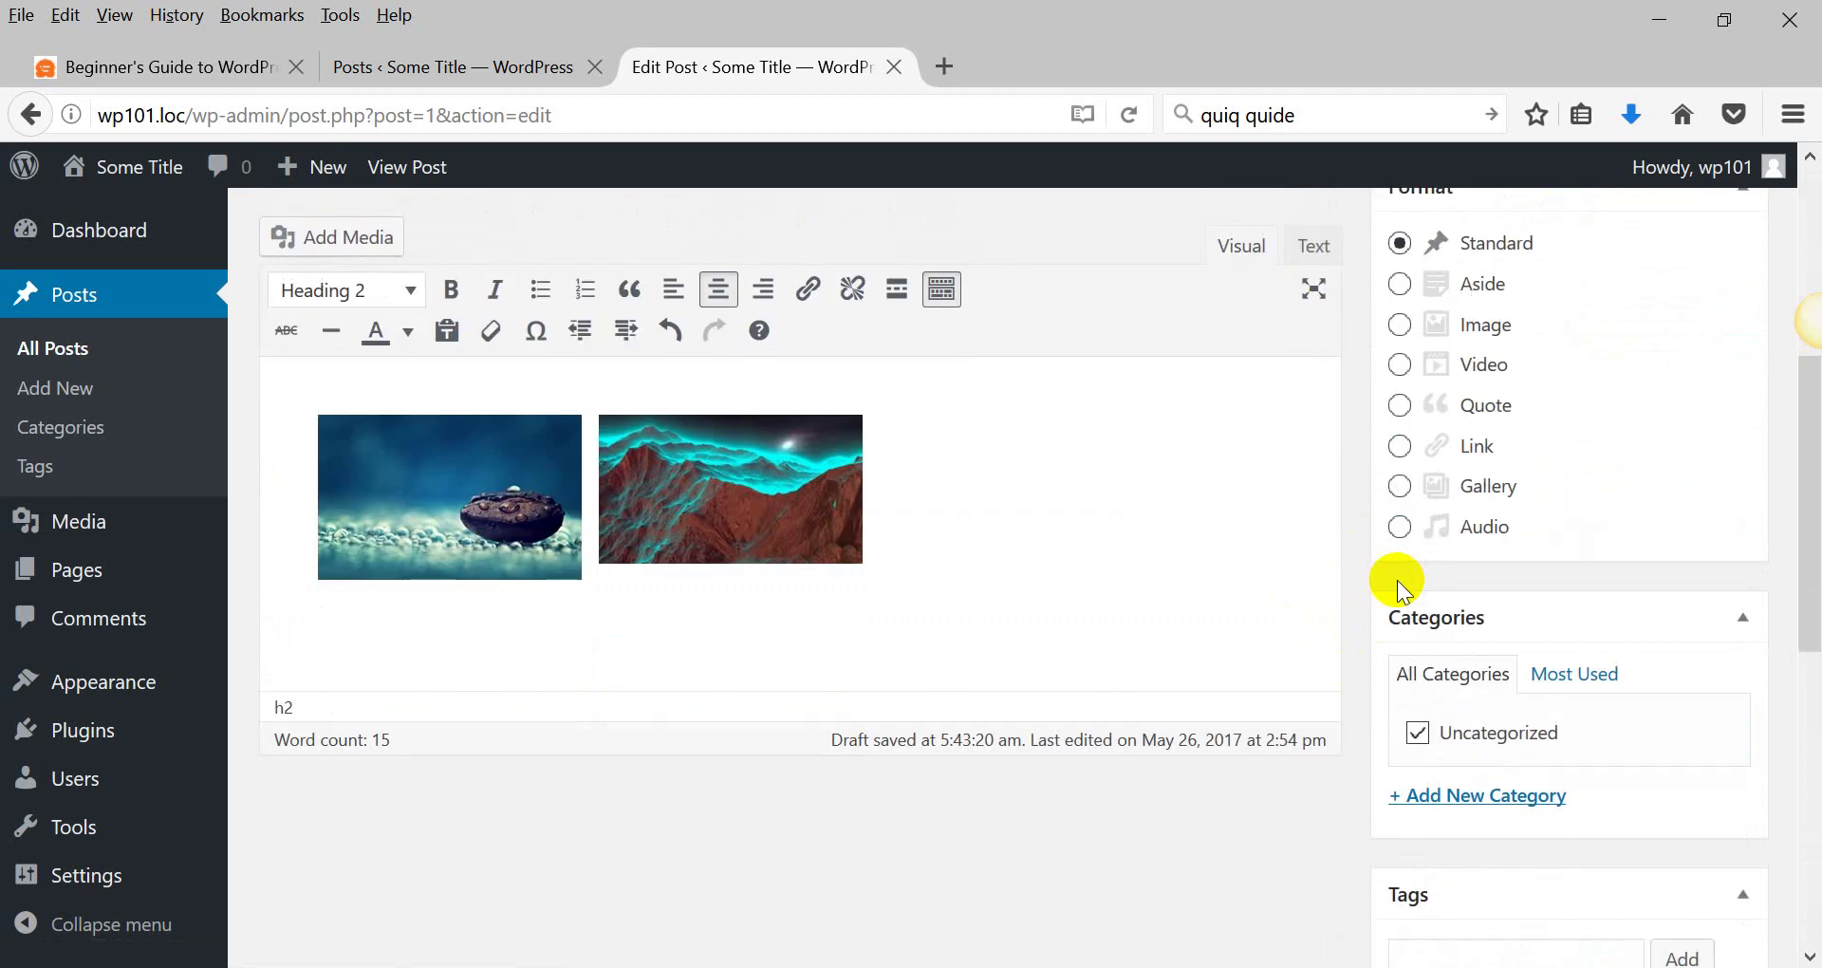
scroll(1542, 655, "up", 5)
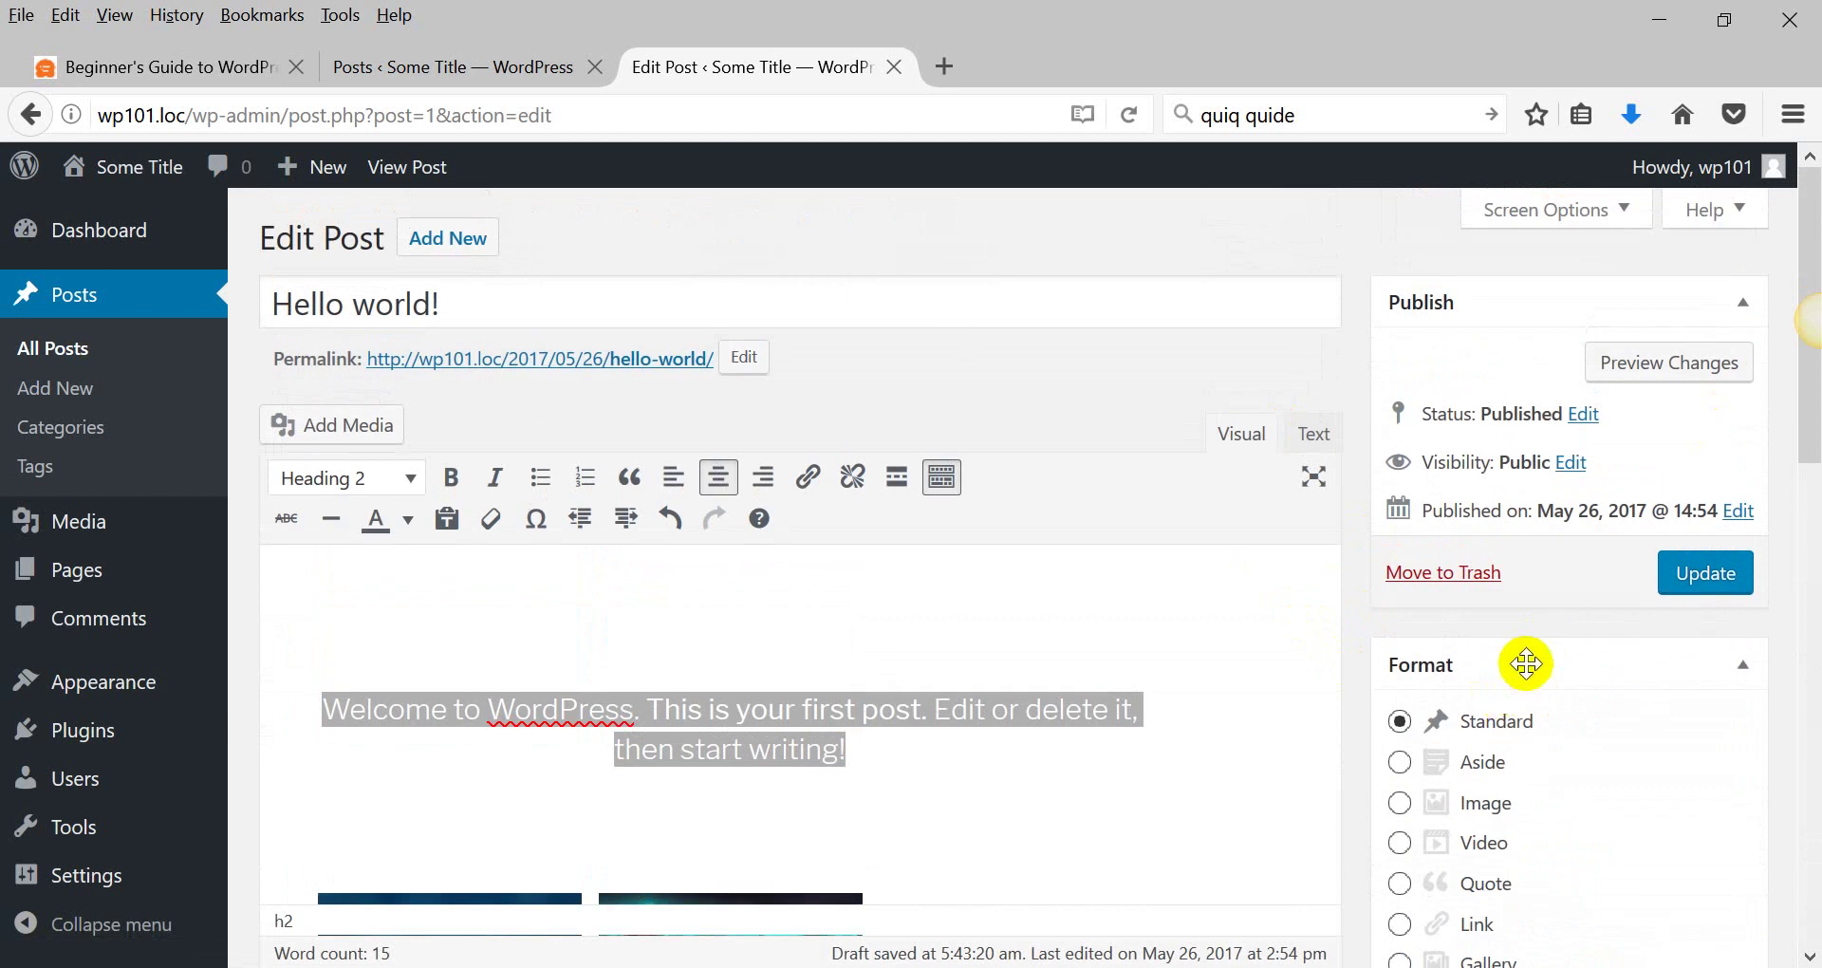
left_click_drag(1526, 664, 1506, 624)
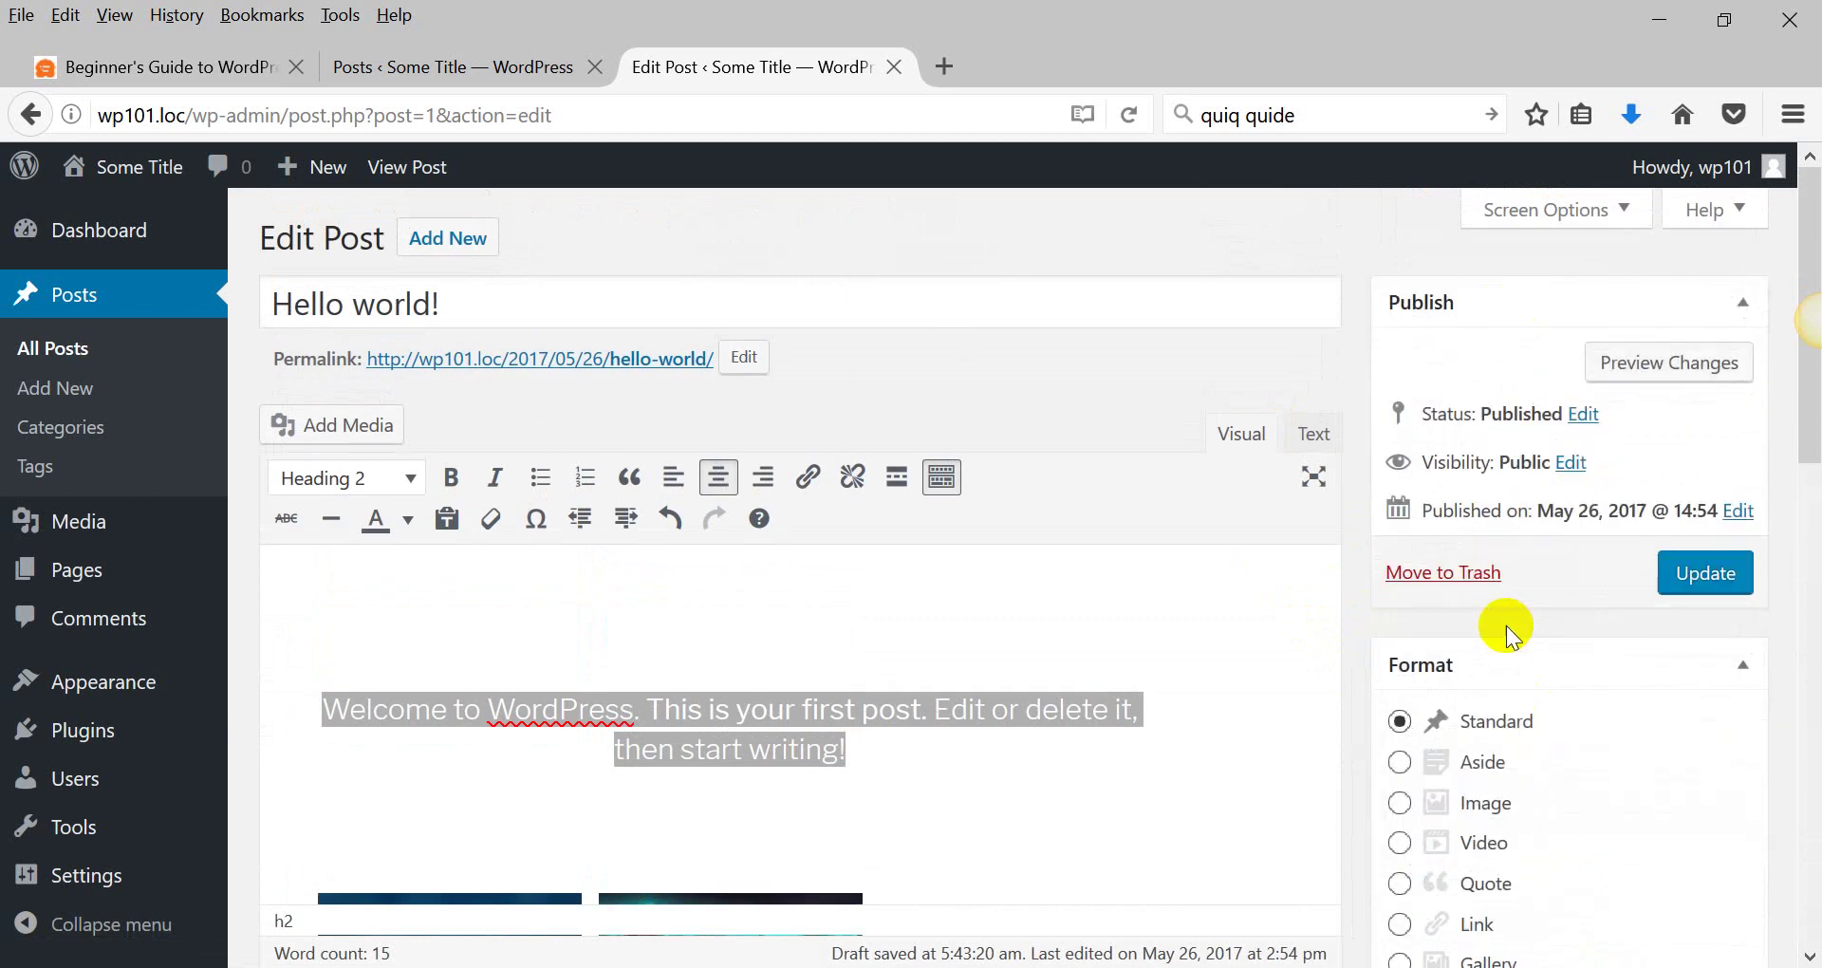
left_click(1584, 209)
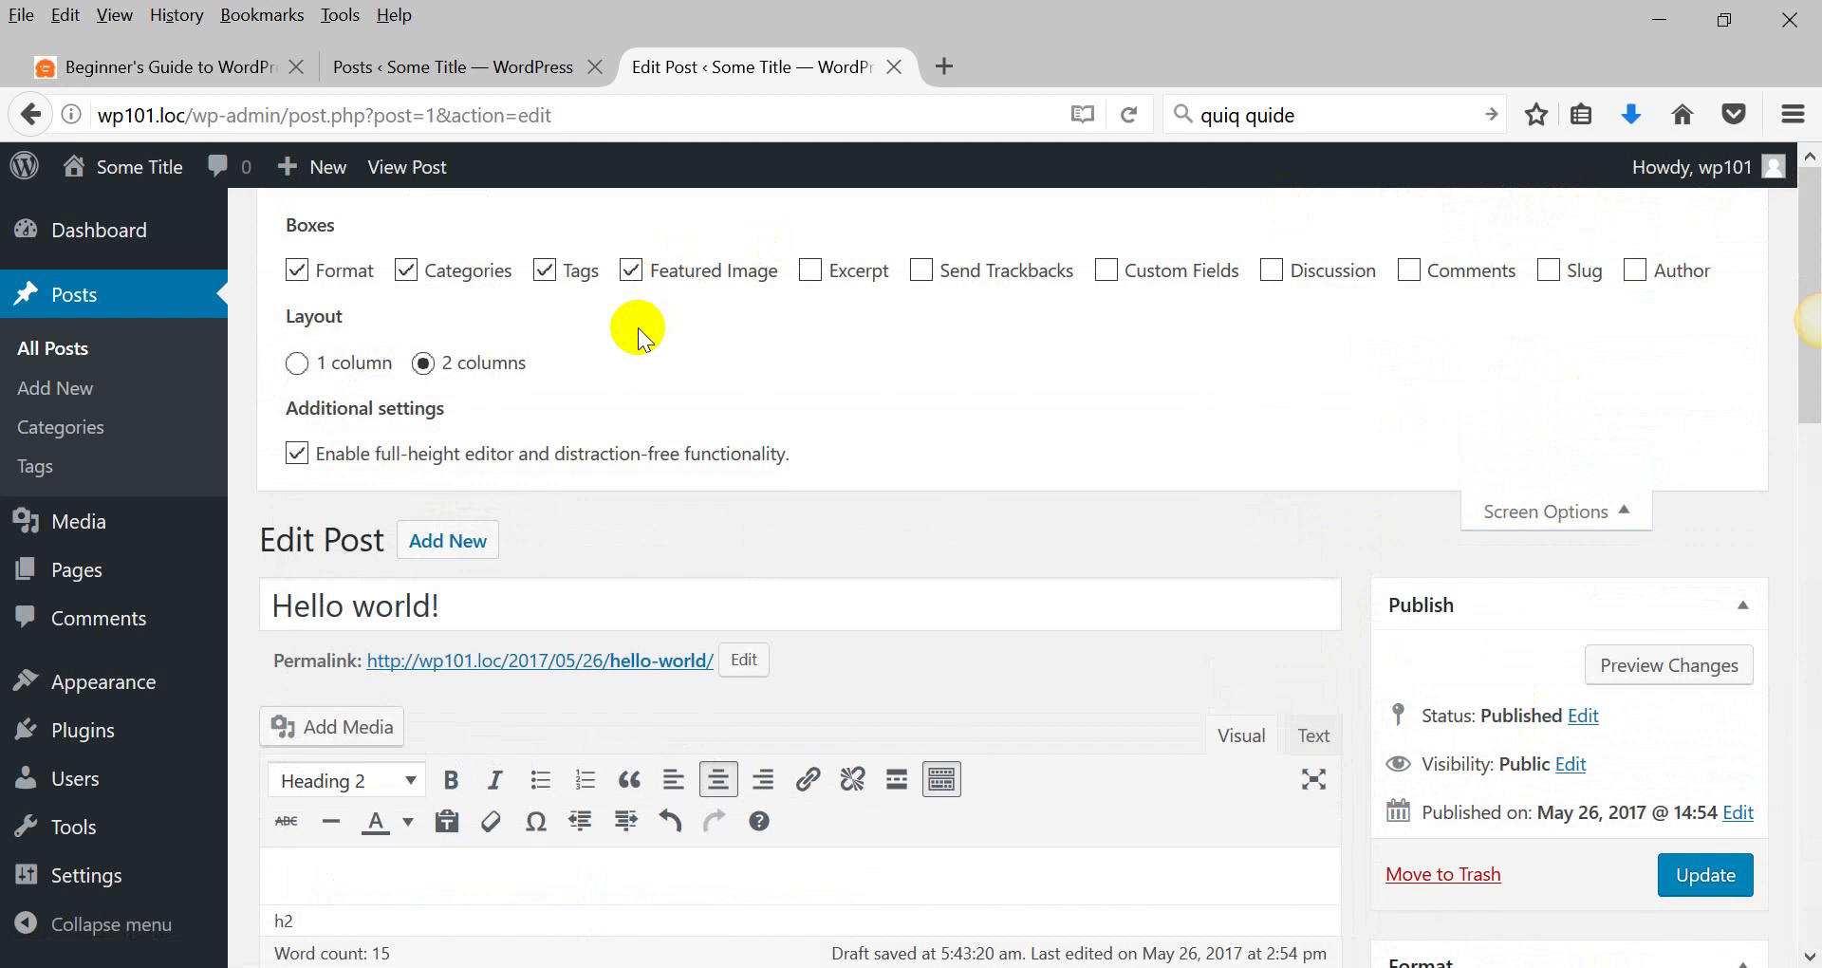
left_click(295, 272)
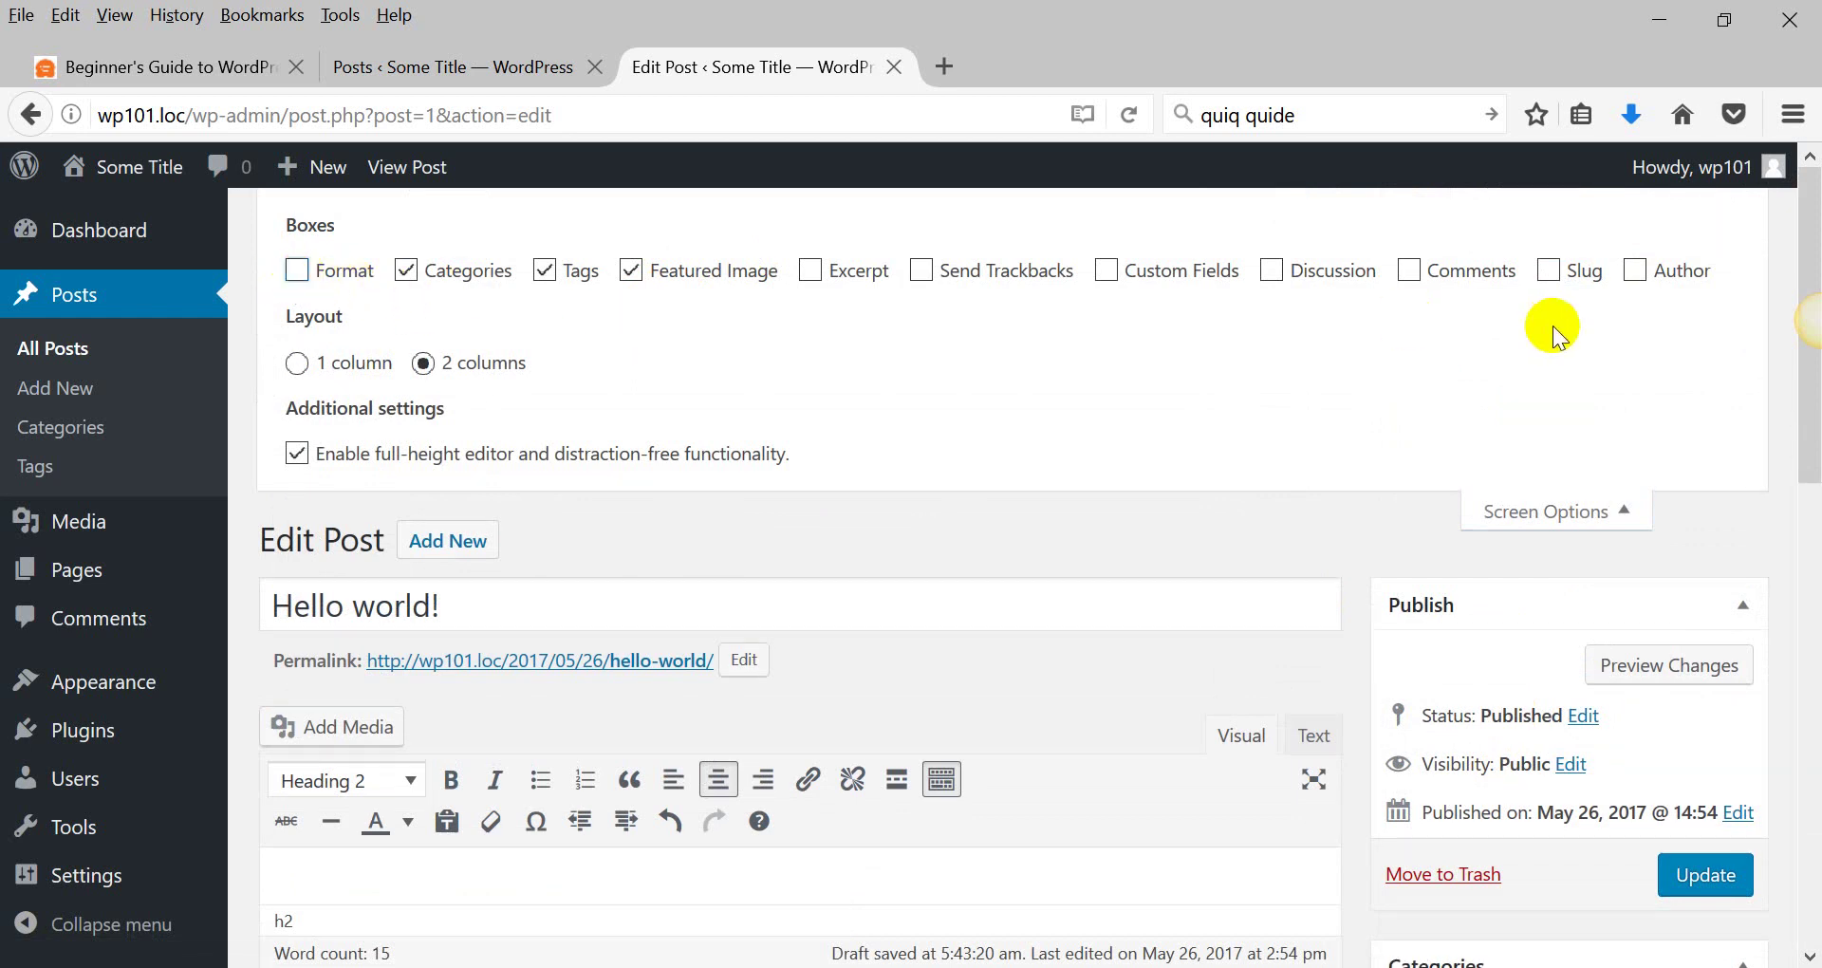
scroll(1339, 380, "down", 10)
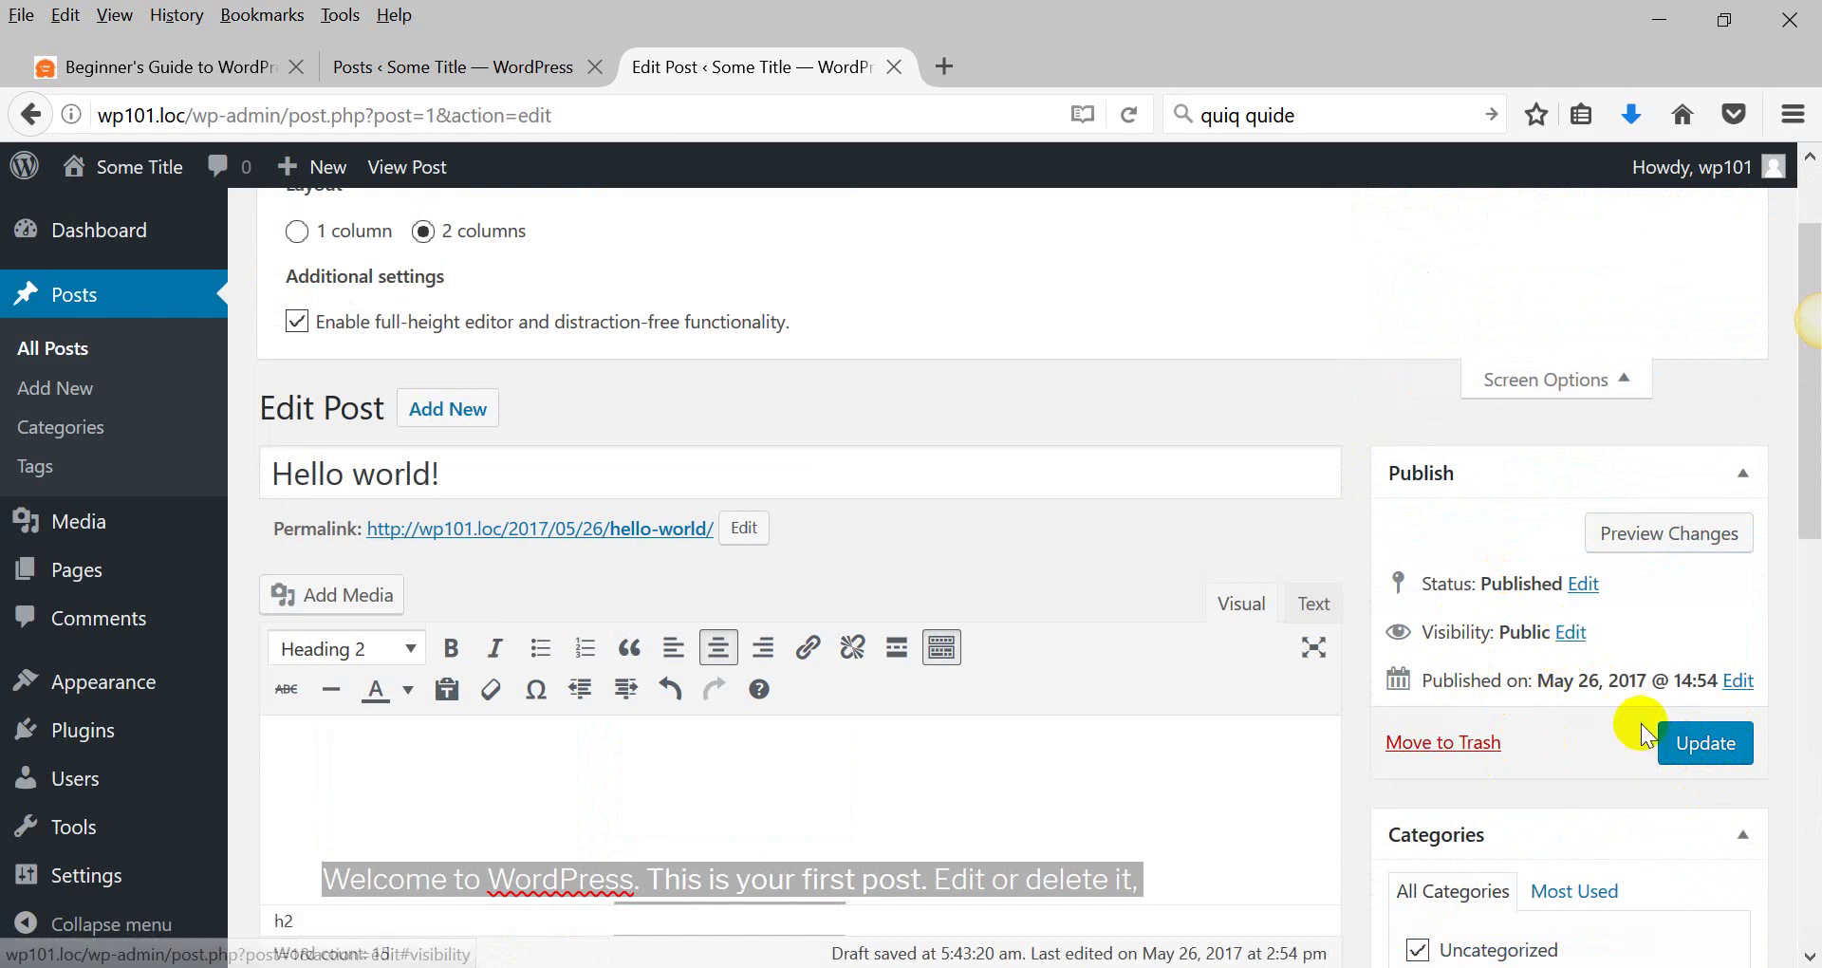
Update the post, then change its status to Draft and save the draft.
left_click(1679, 745)
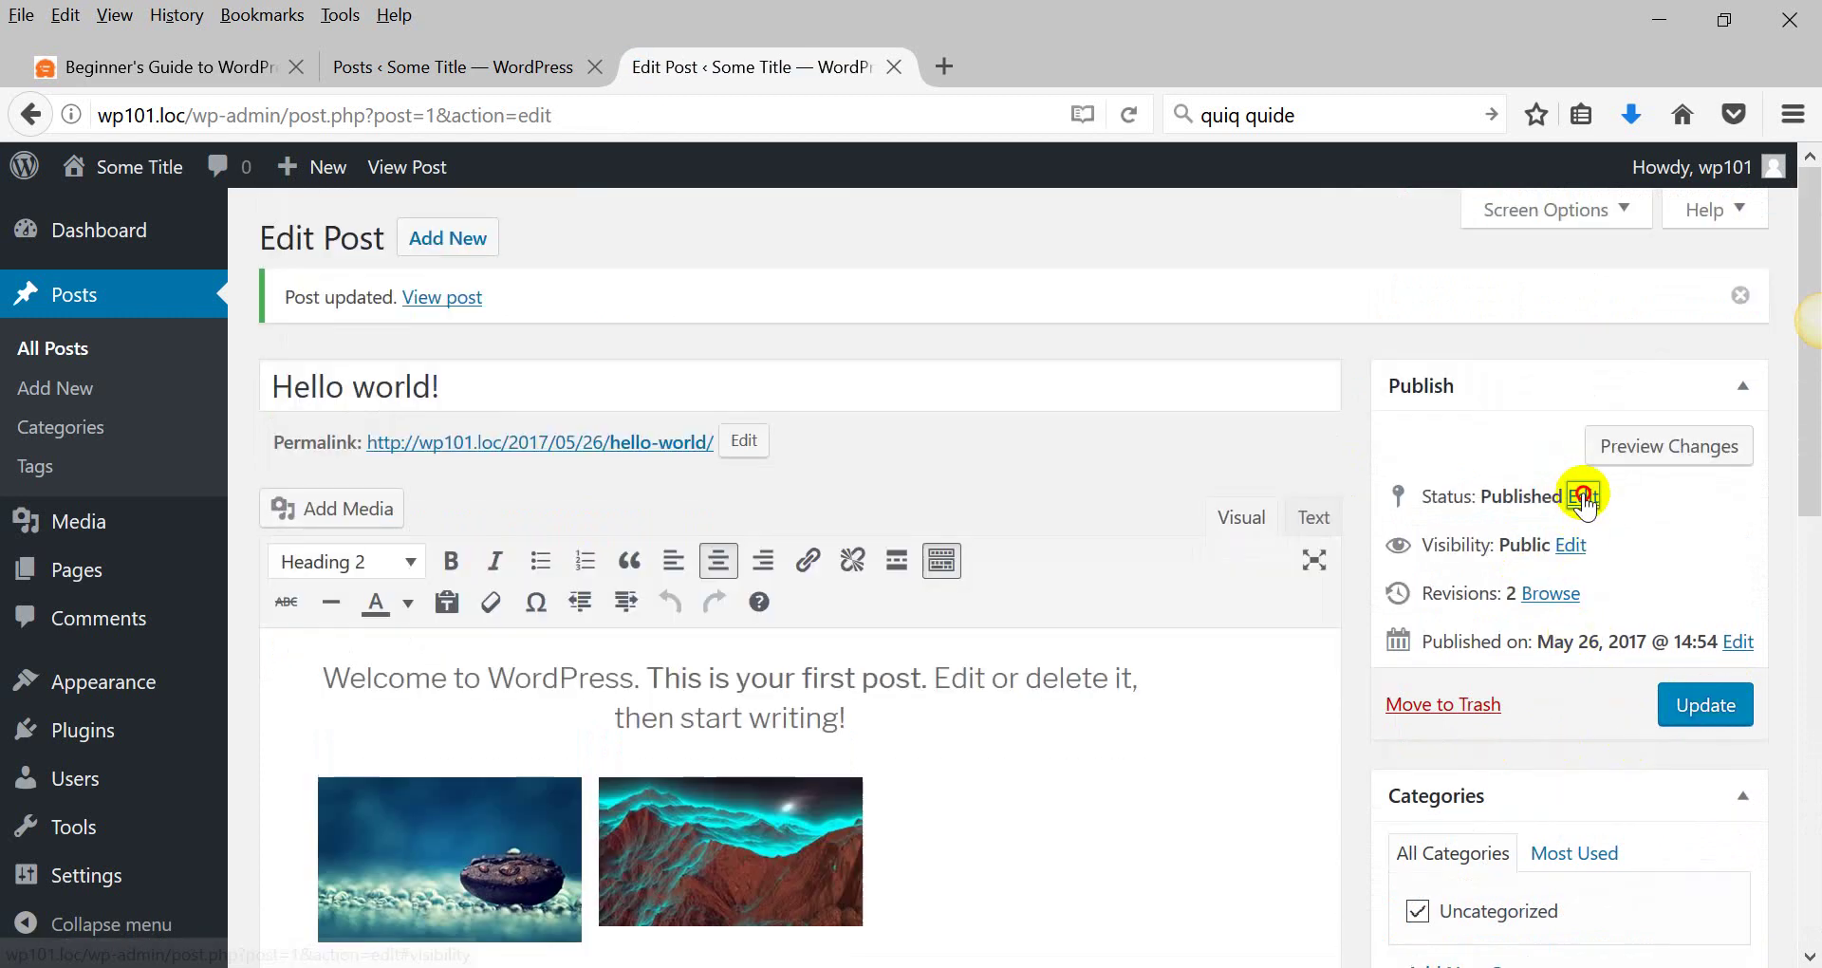
left_click(1584, 496)
left_click(1525, 534)
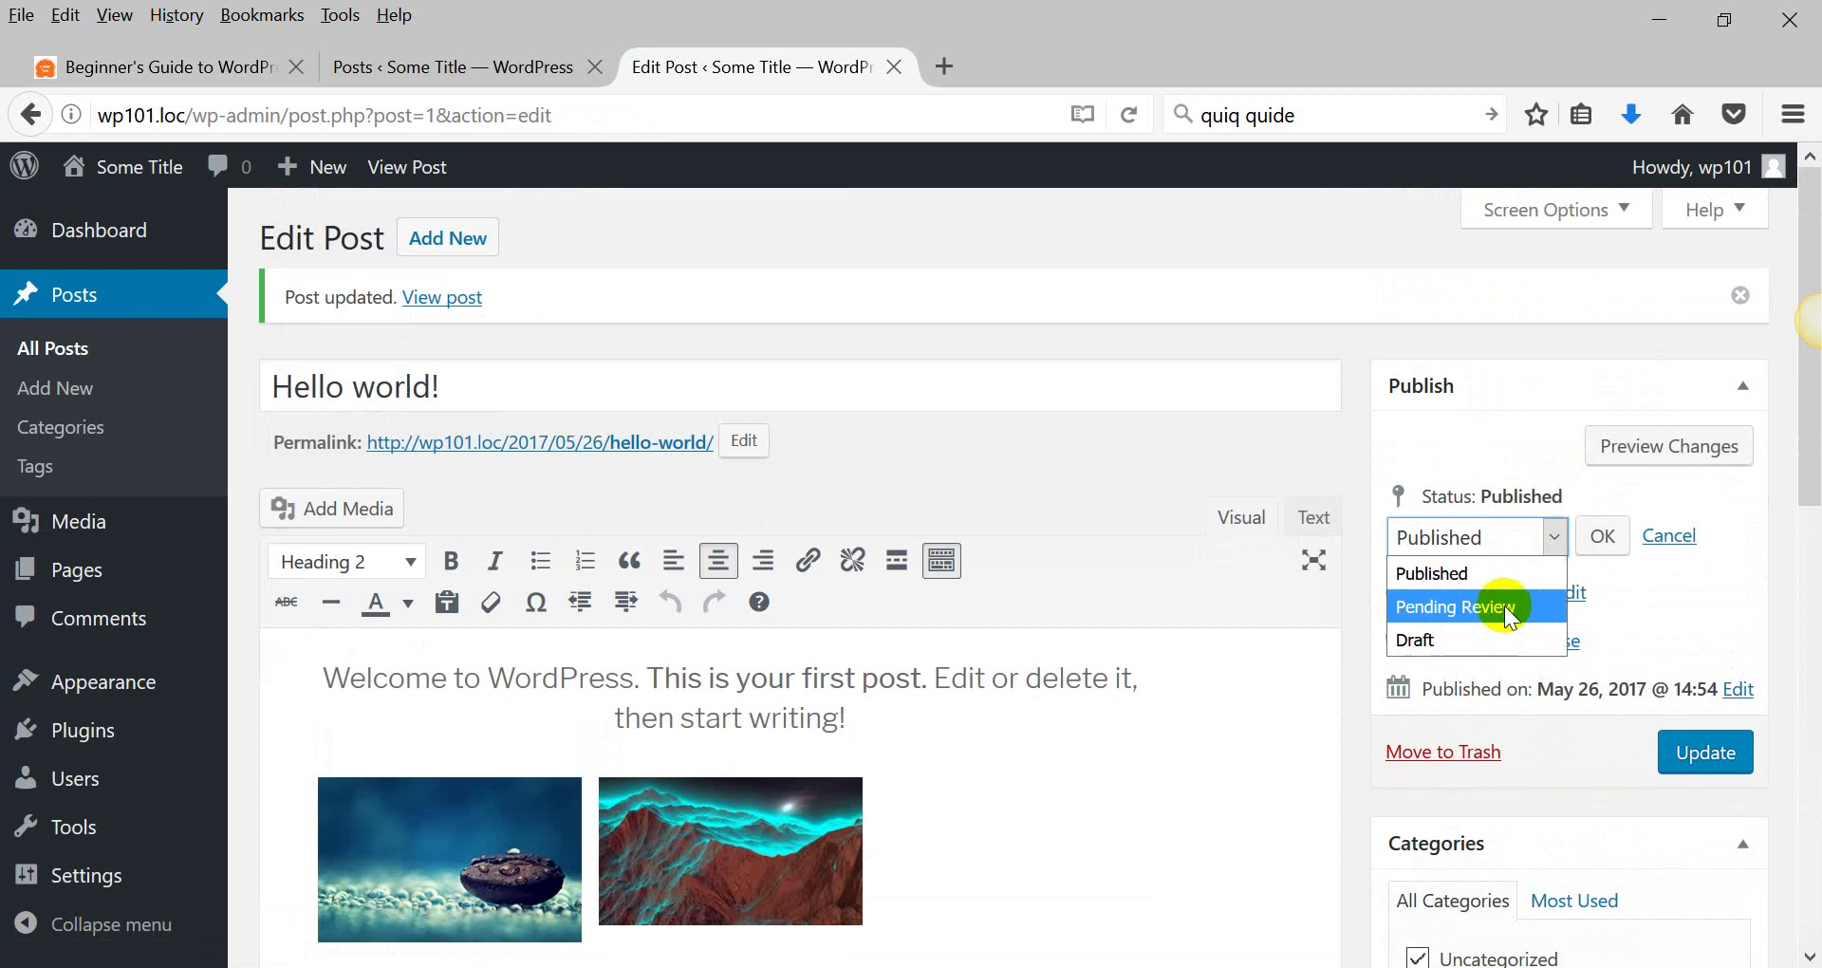
left_click(1463, 639)
left_click(1602, 536)
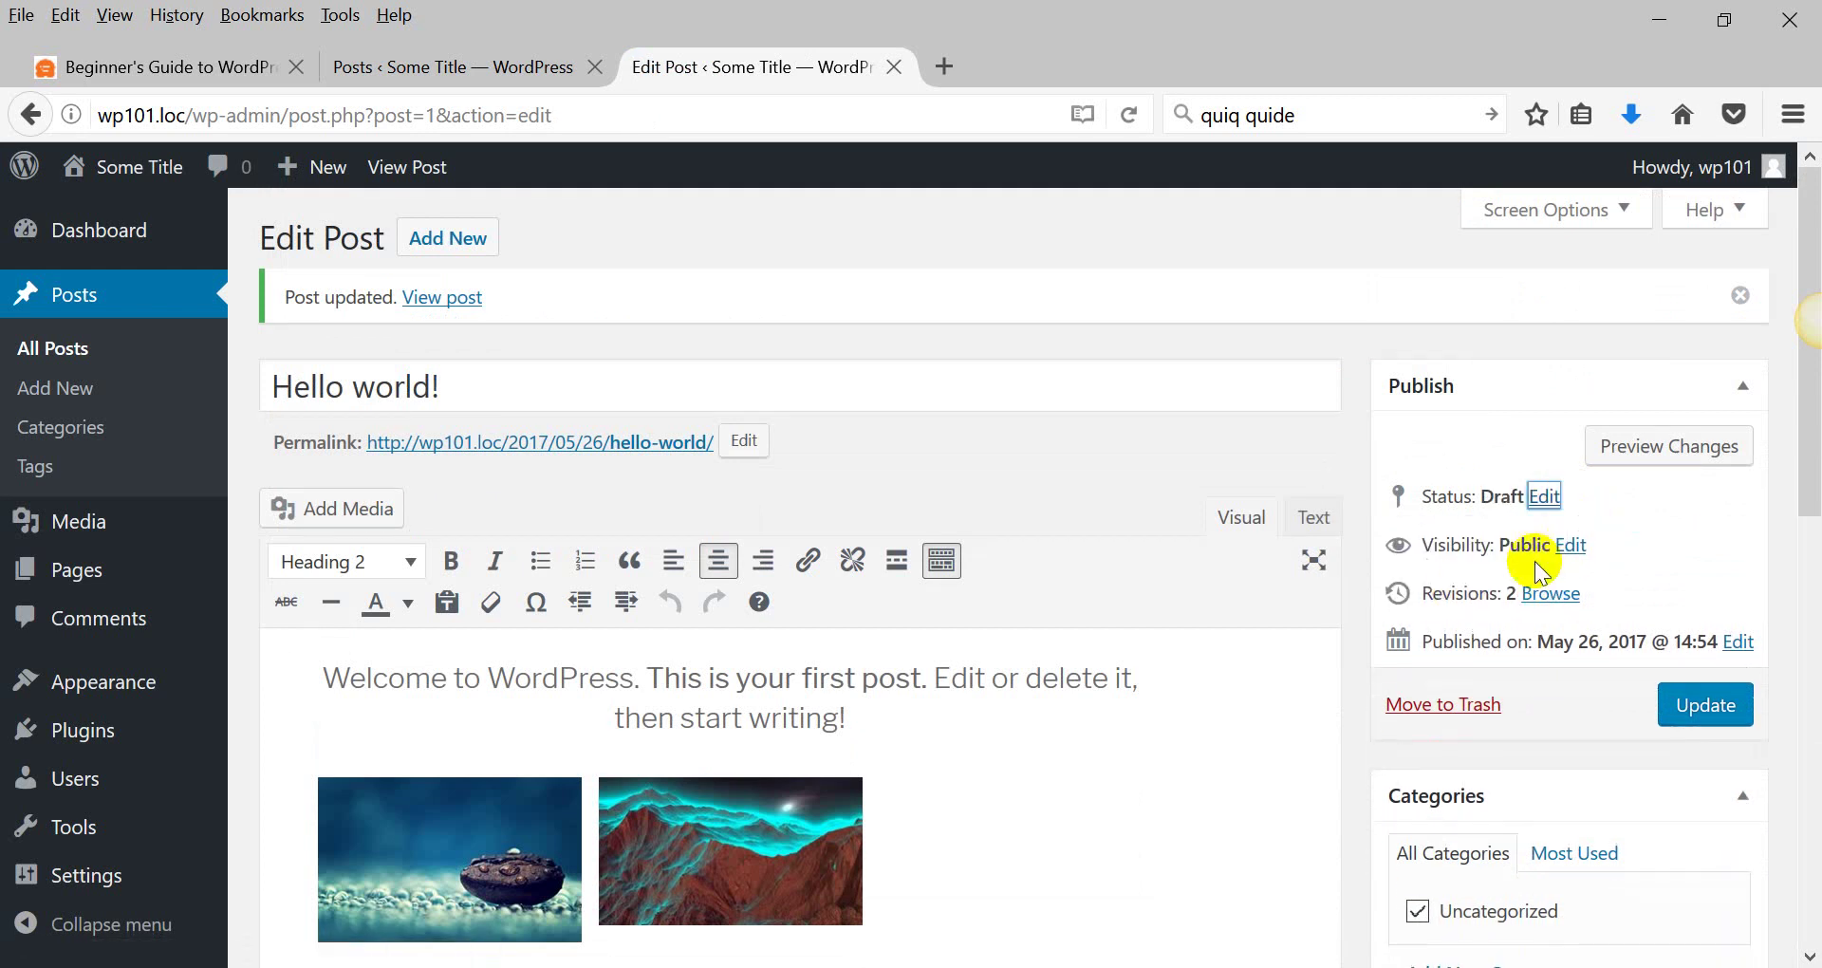
left_click(1698, 707)
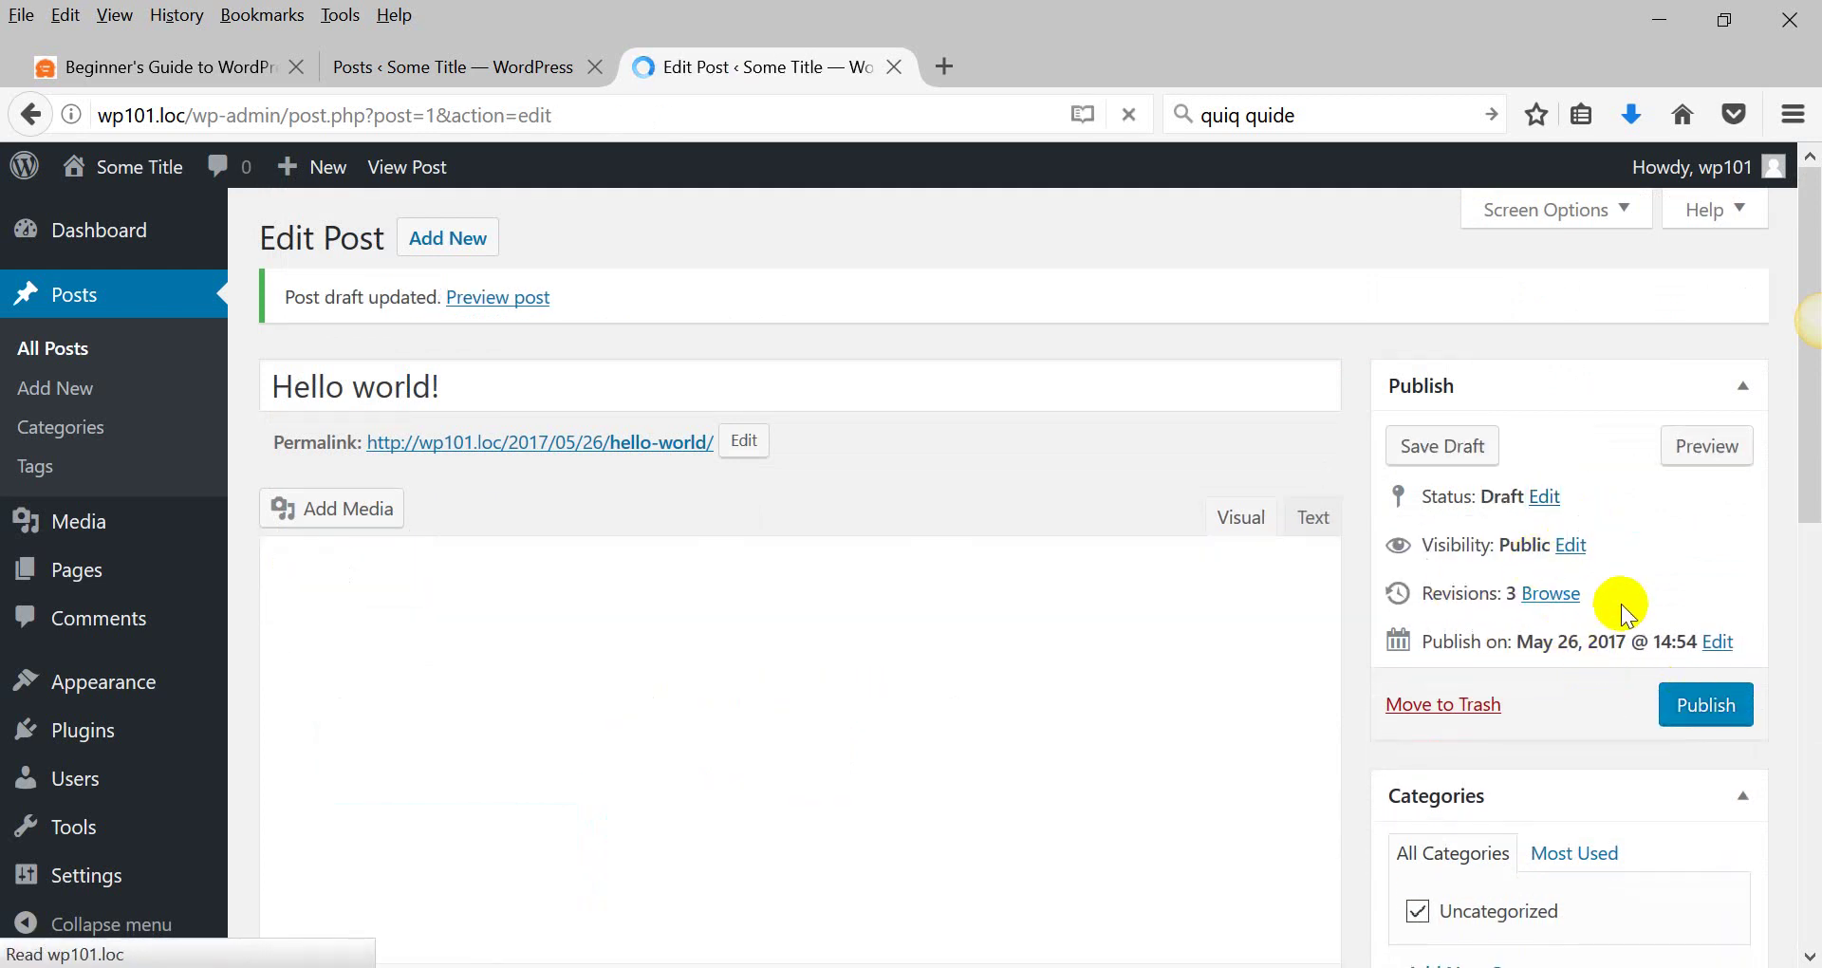
Change the publish month to July and schedule the post for Jul 26, 2017 @ 14:54.
left_click(1718, 641)
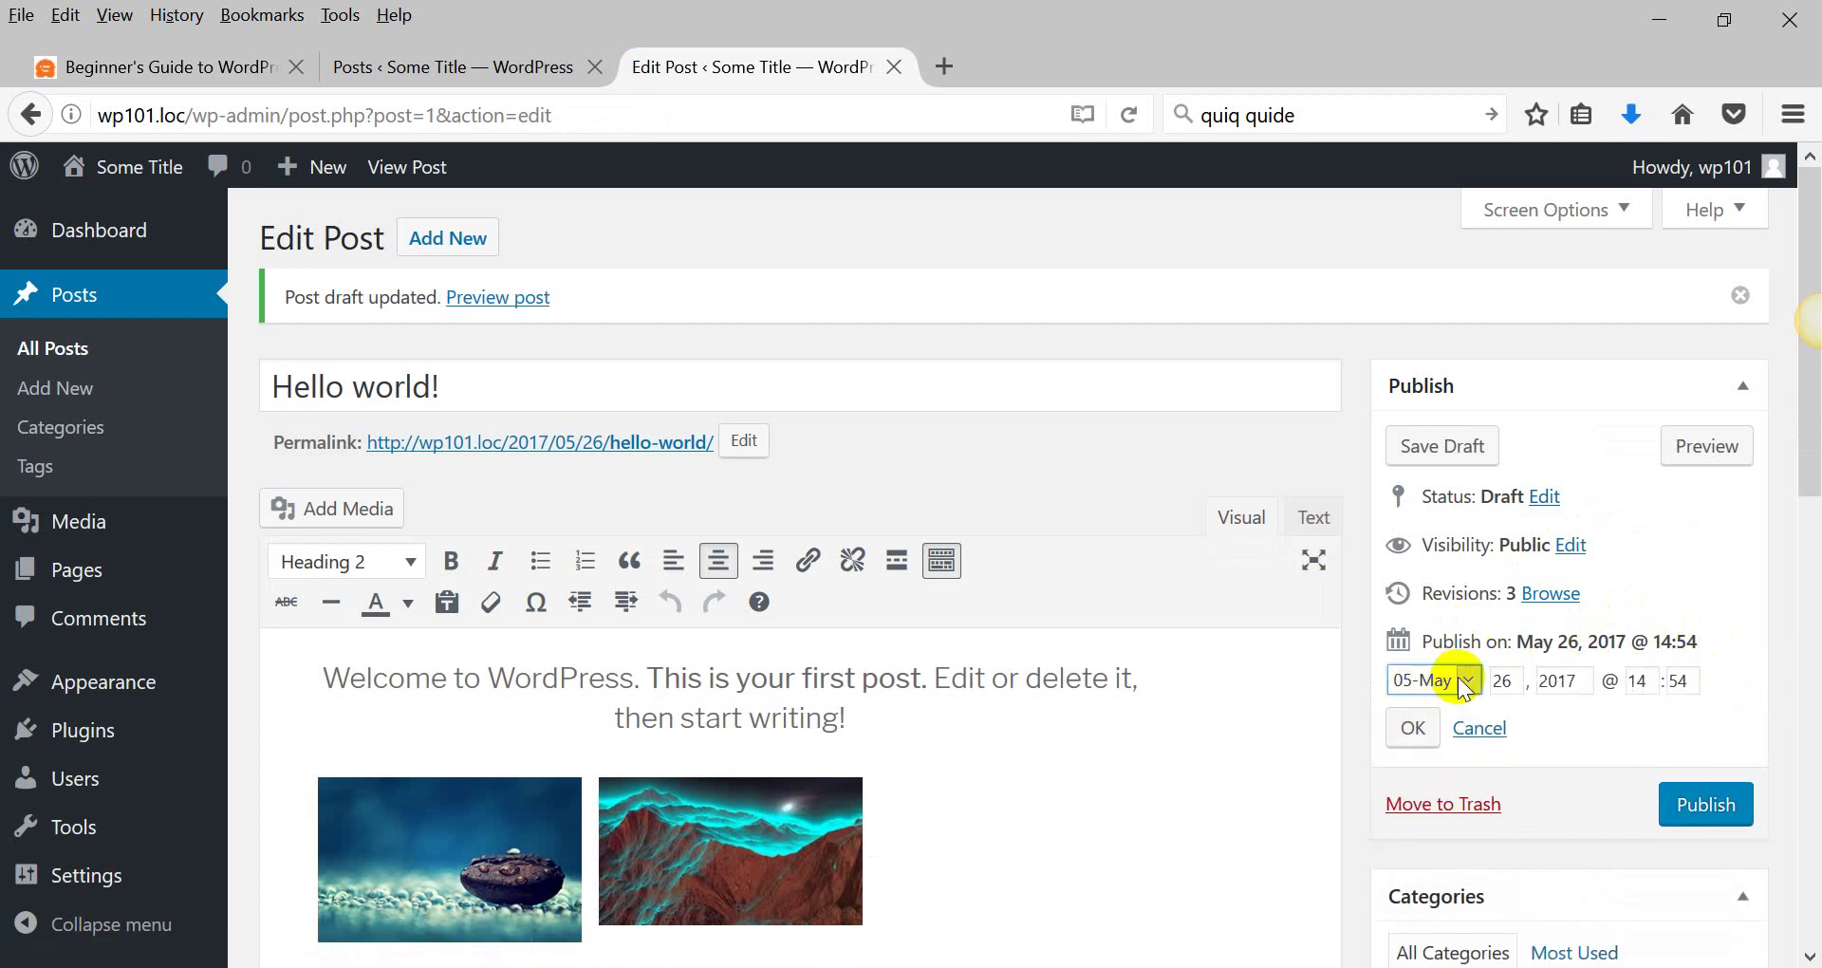
left_click(1467, 682)
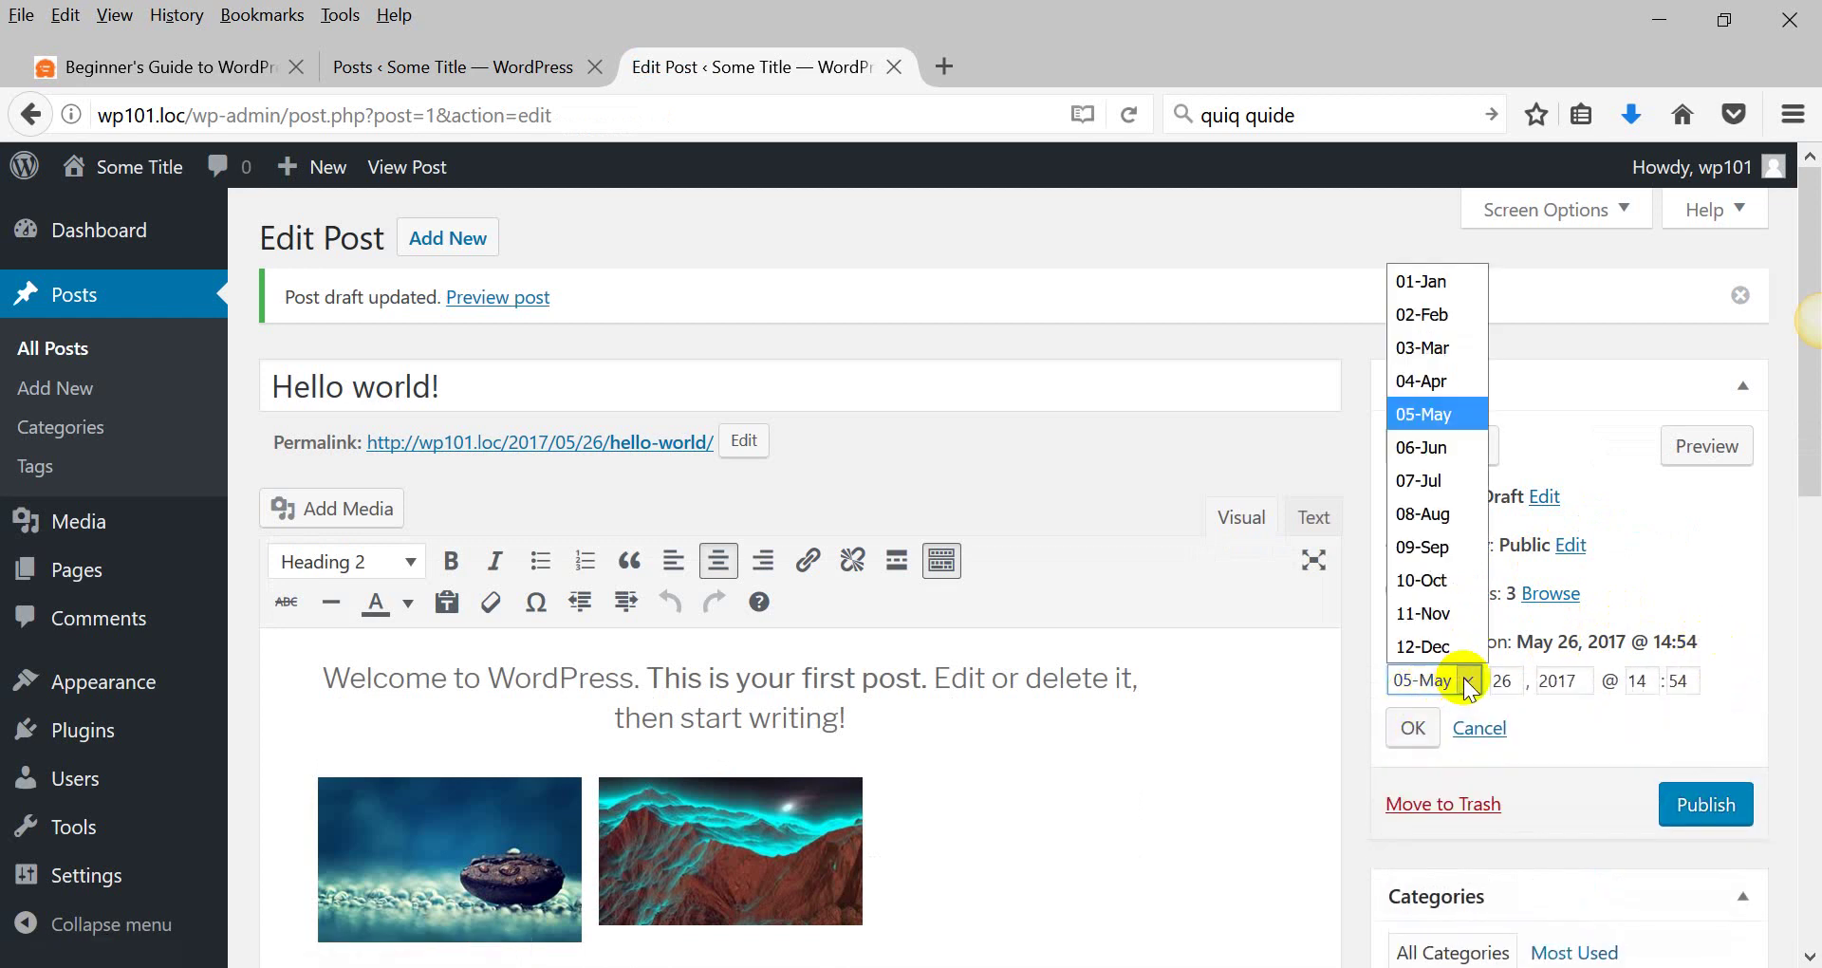
left_click(1420, 482)
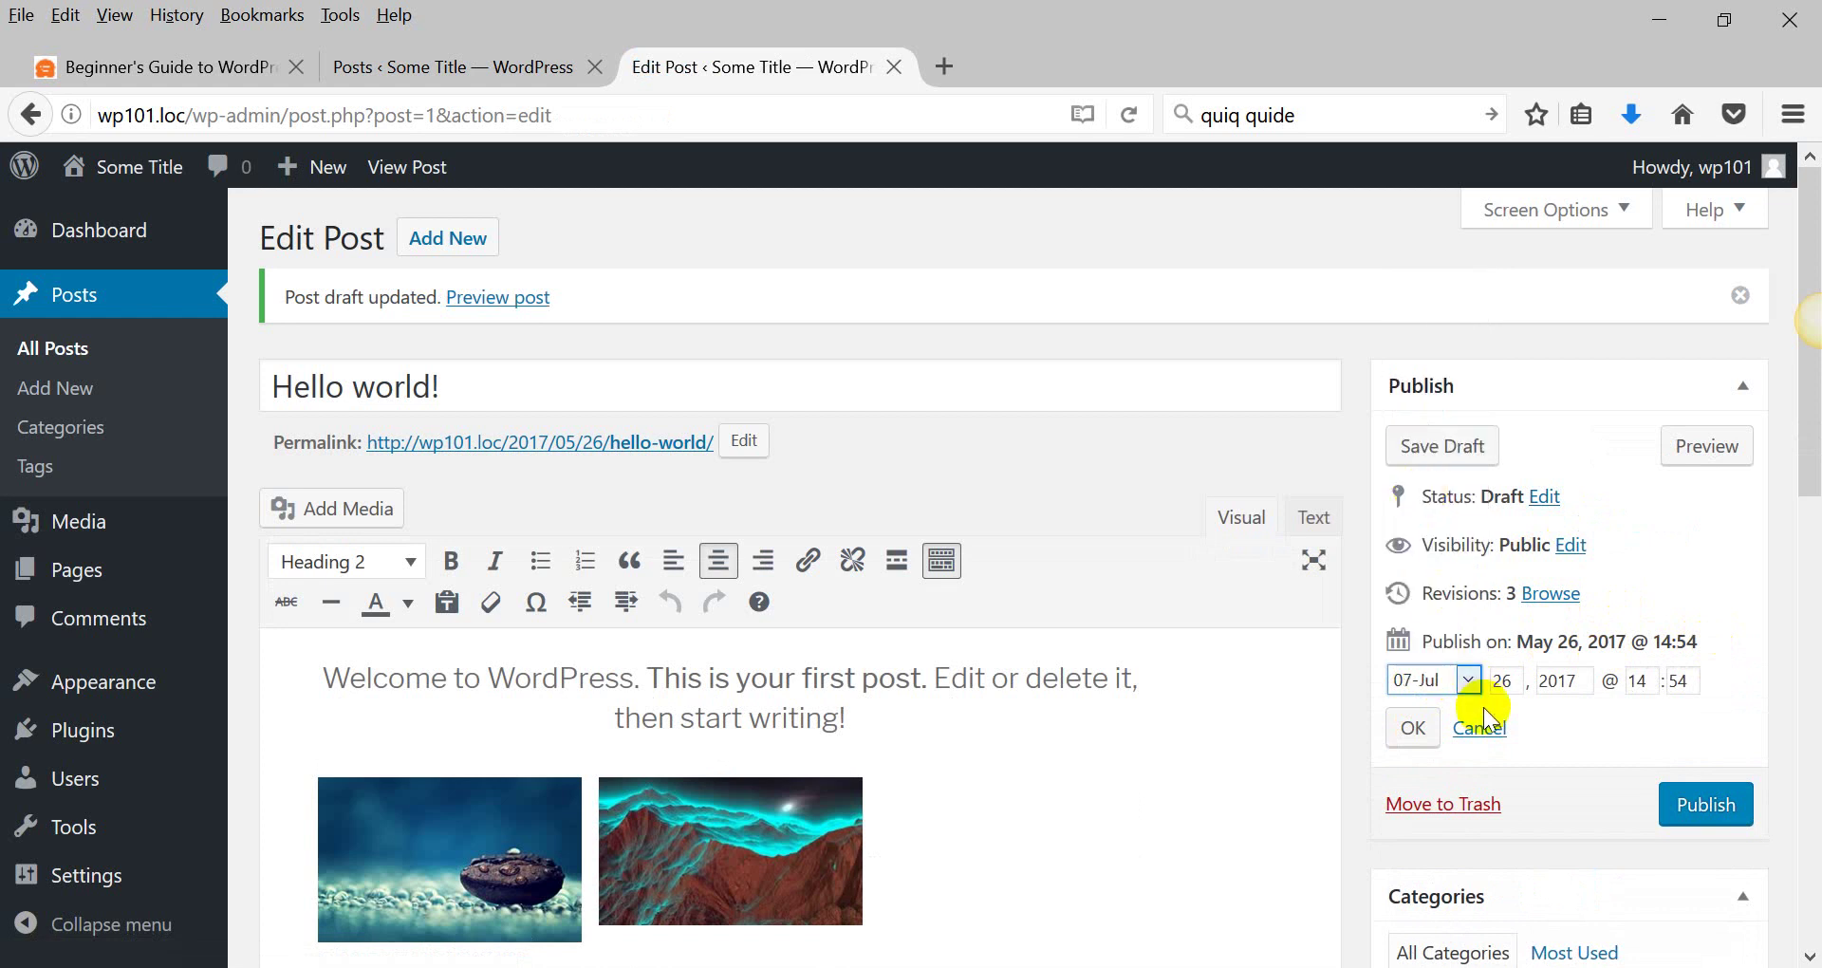
left_click(1411, 728)
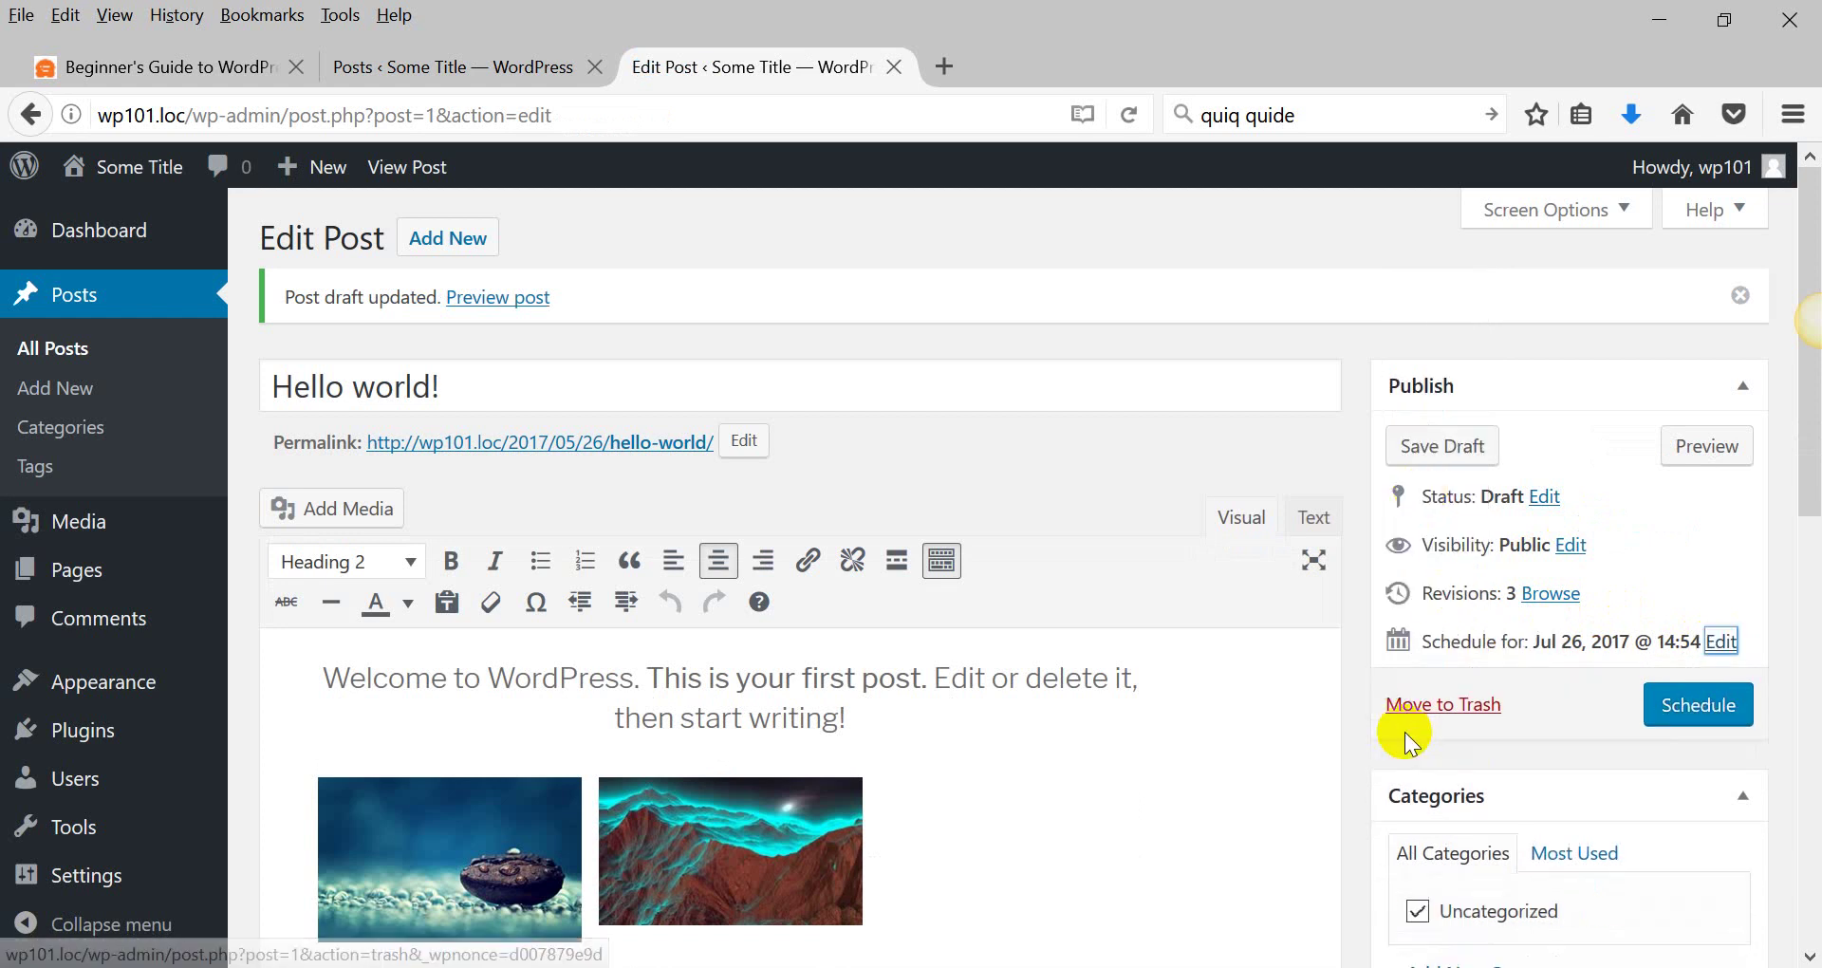
left_click(1681, 712)
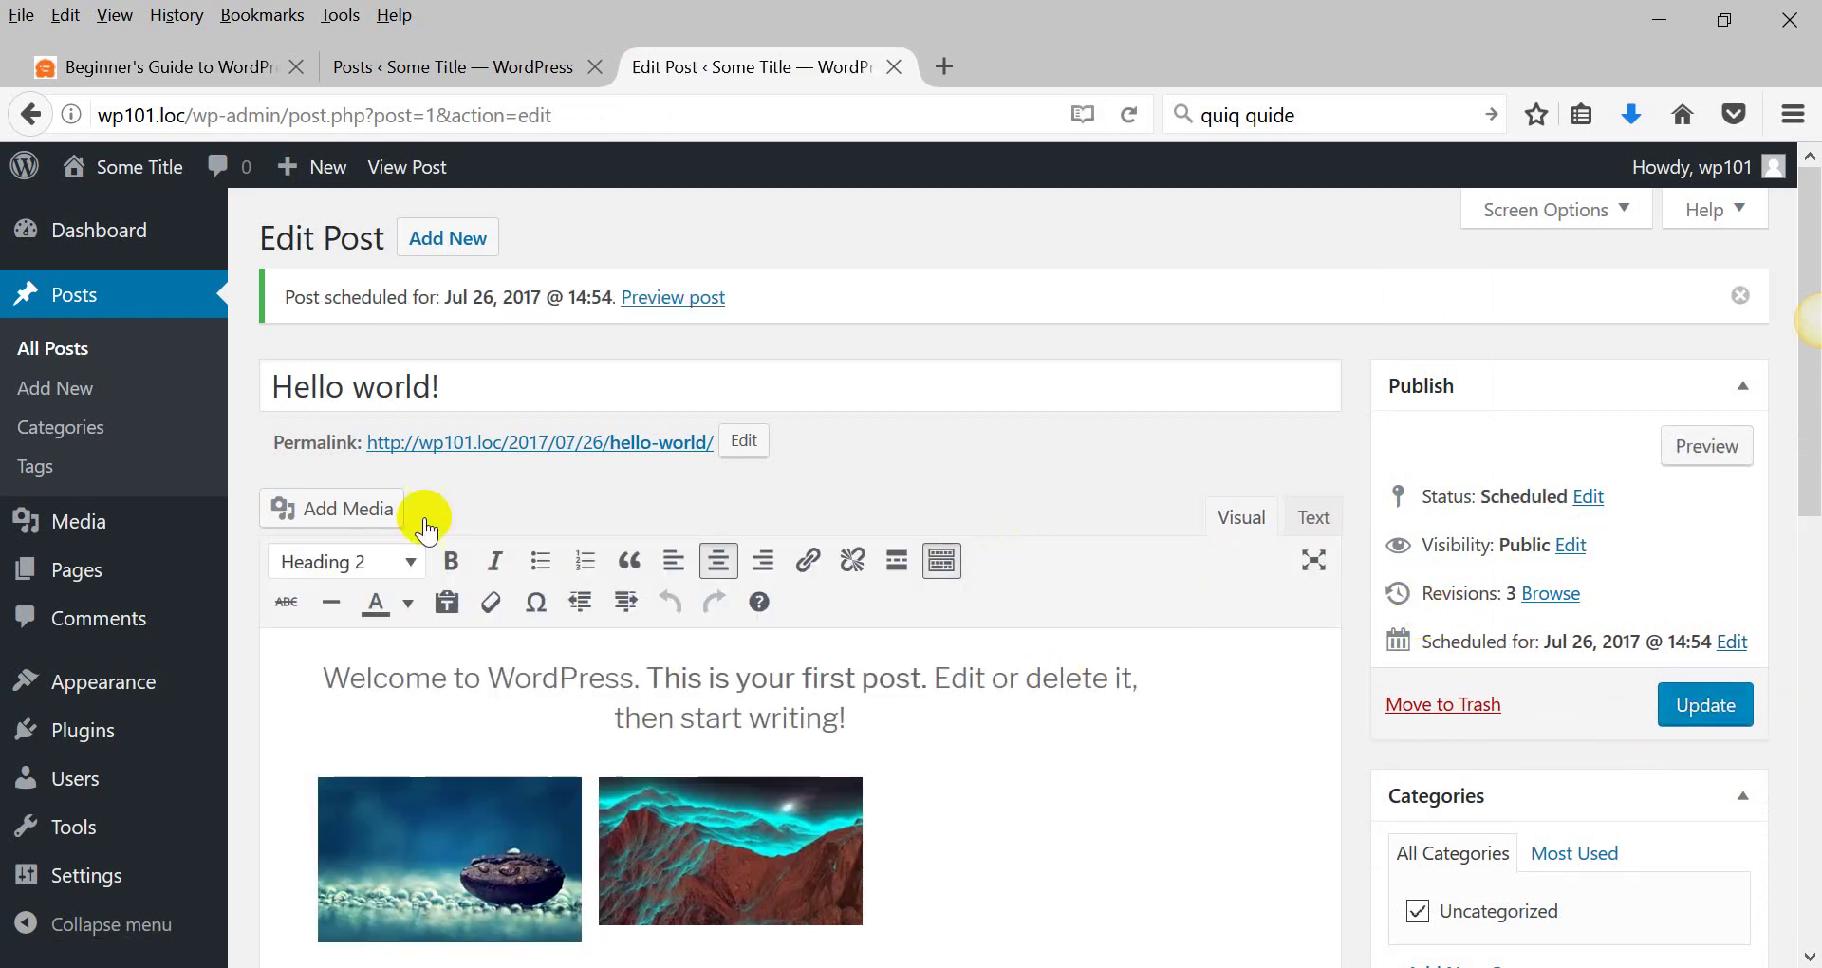
Show the Media upload area, then list Pages, which holds only the published Sample Page.
left_click(67, 533)
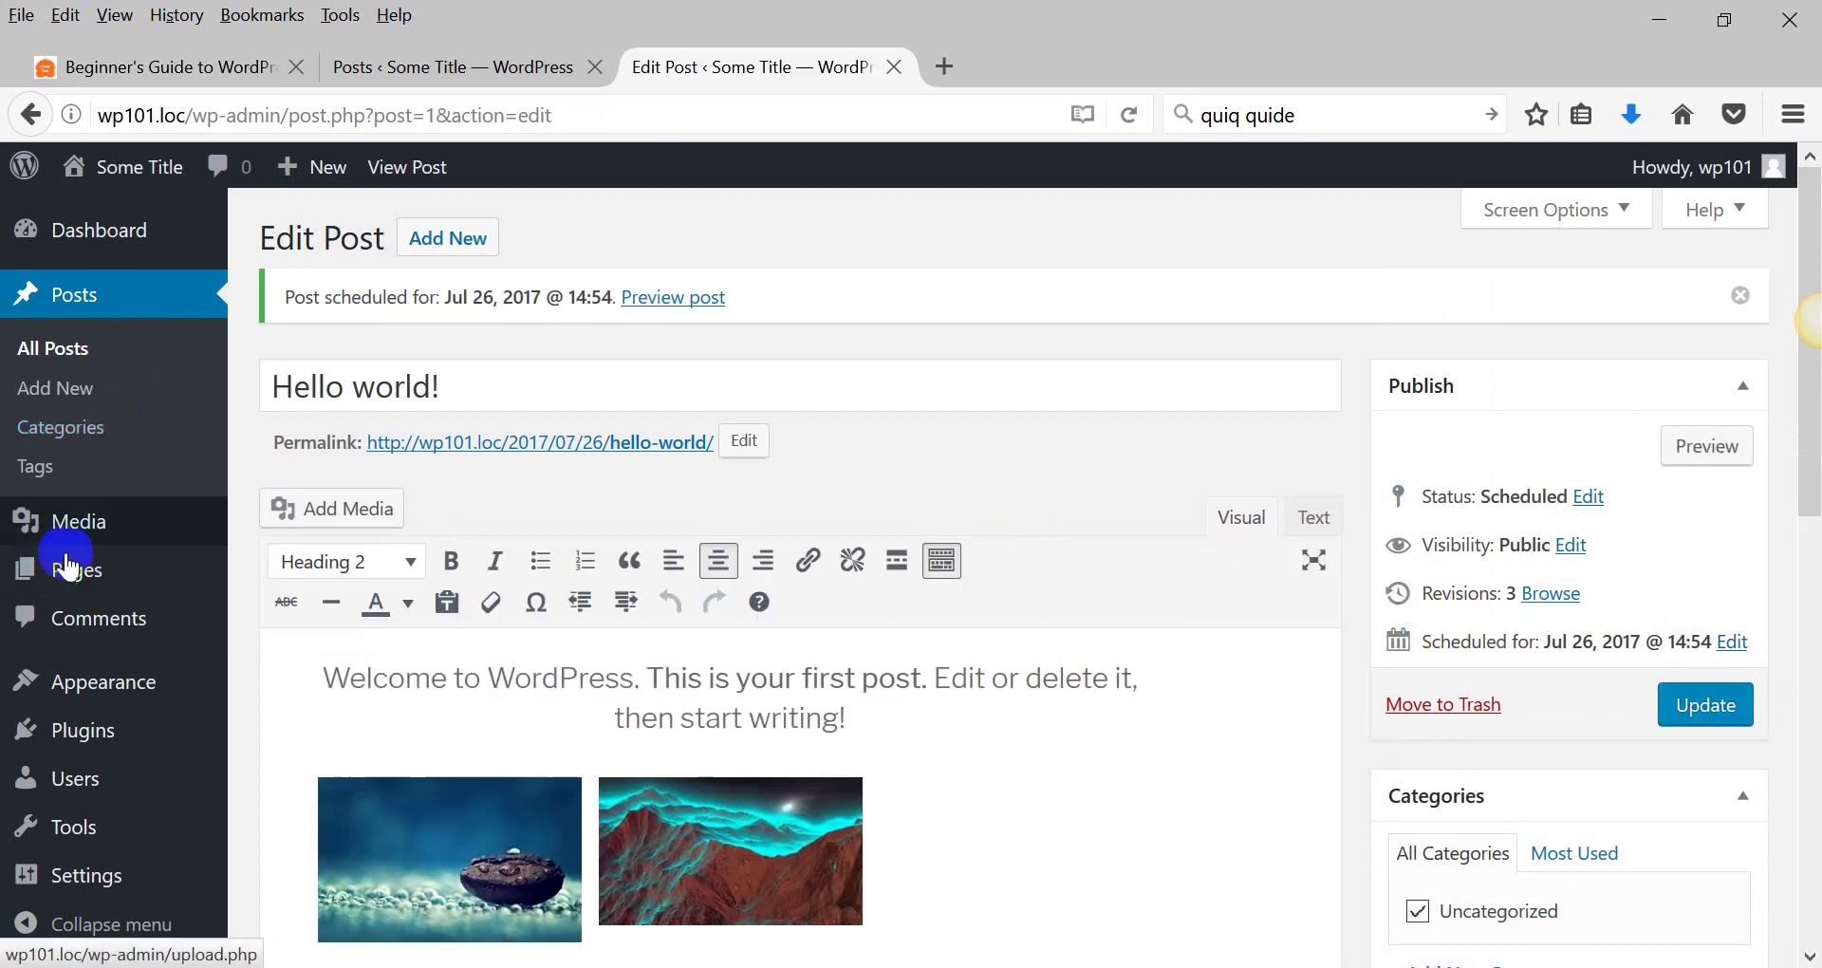
mouse_move(84, 534)
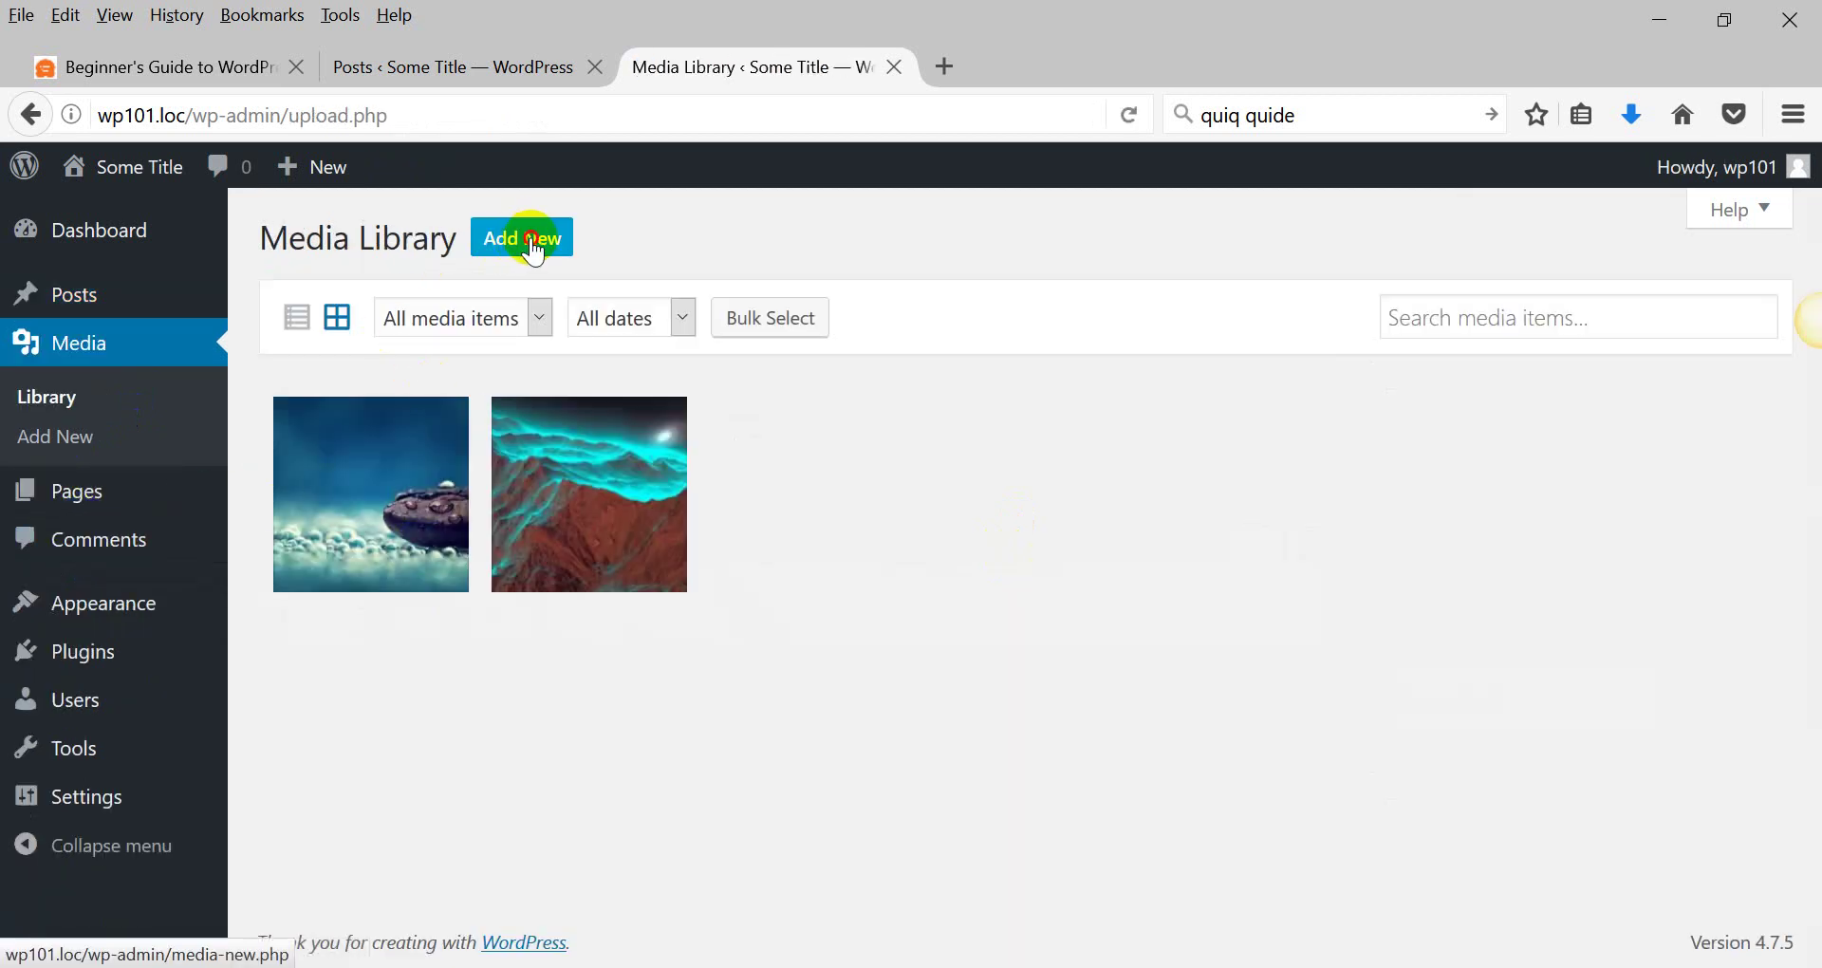
left_click(524, 249)
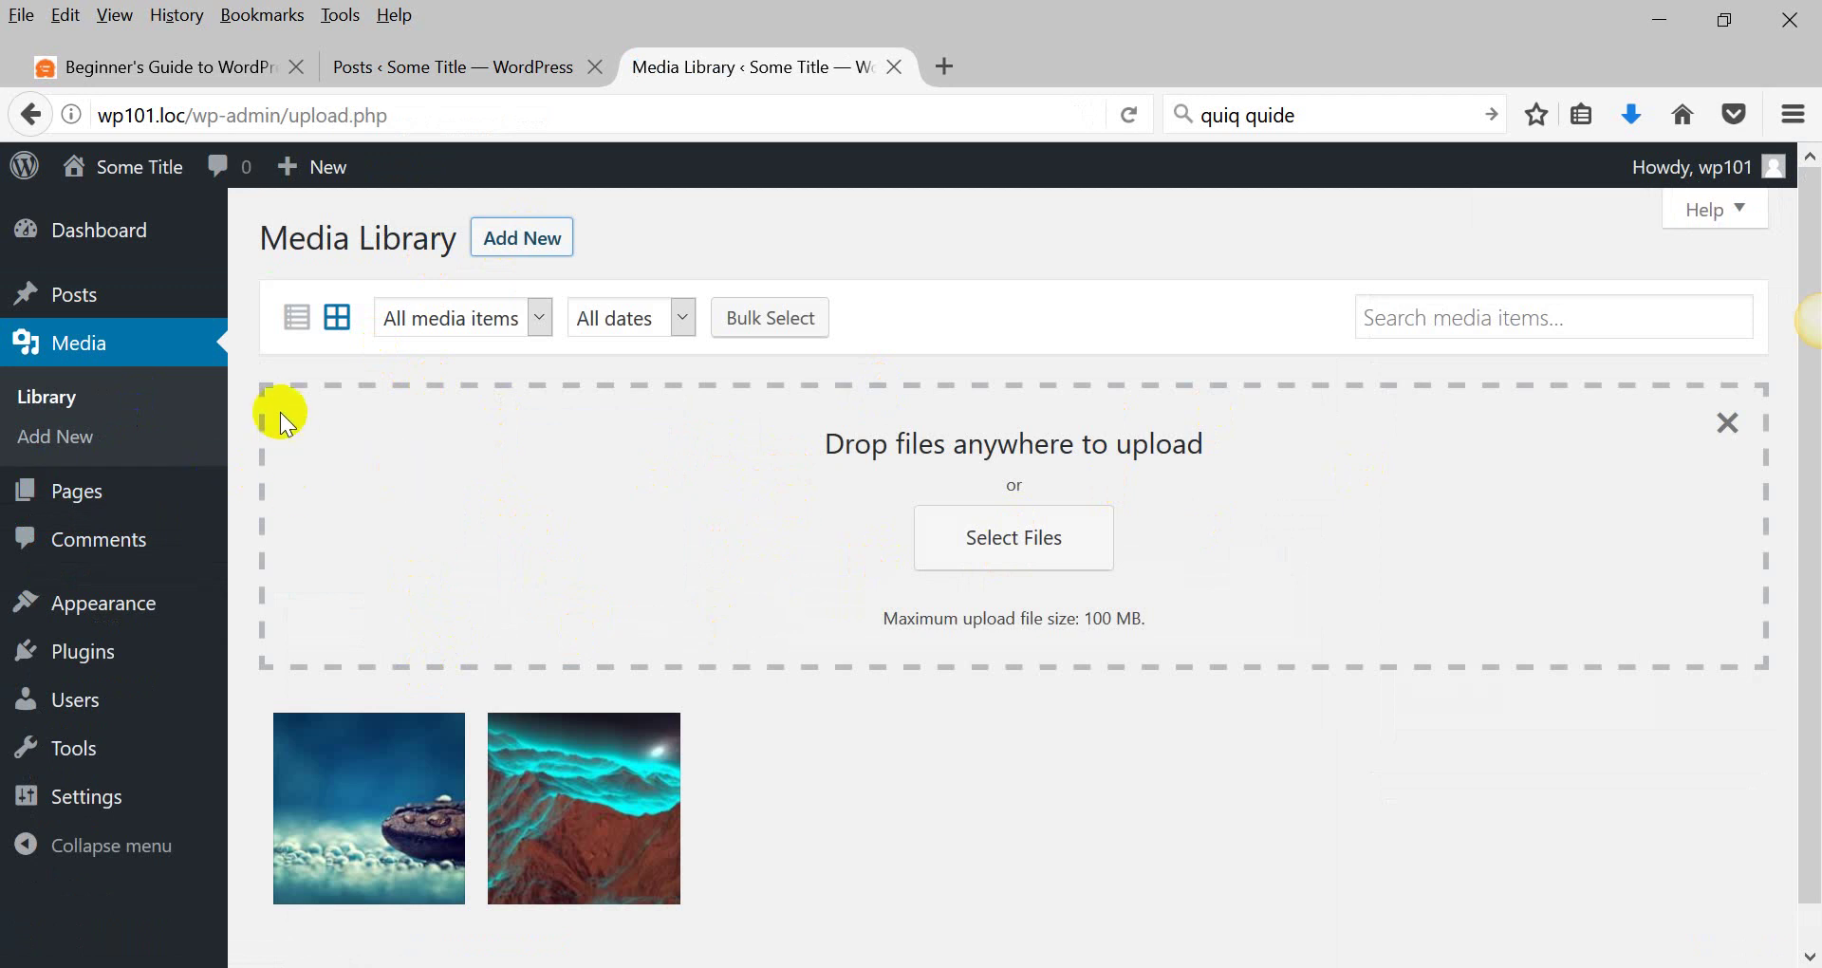
left_click(76, 490)
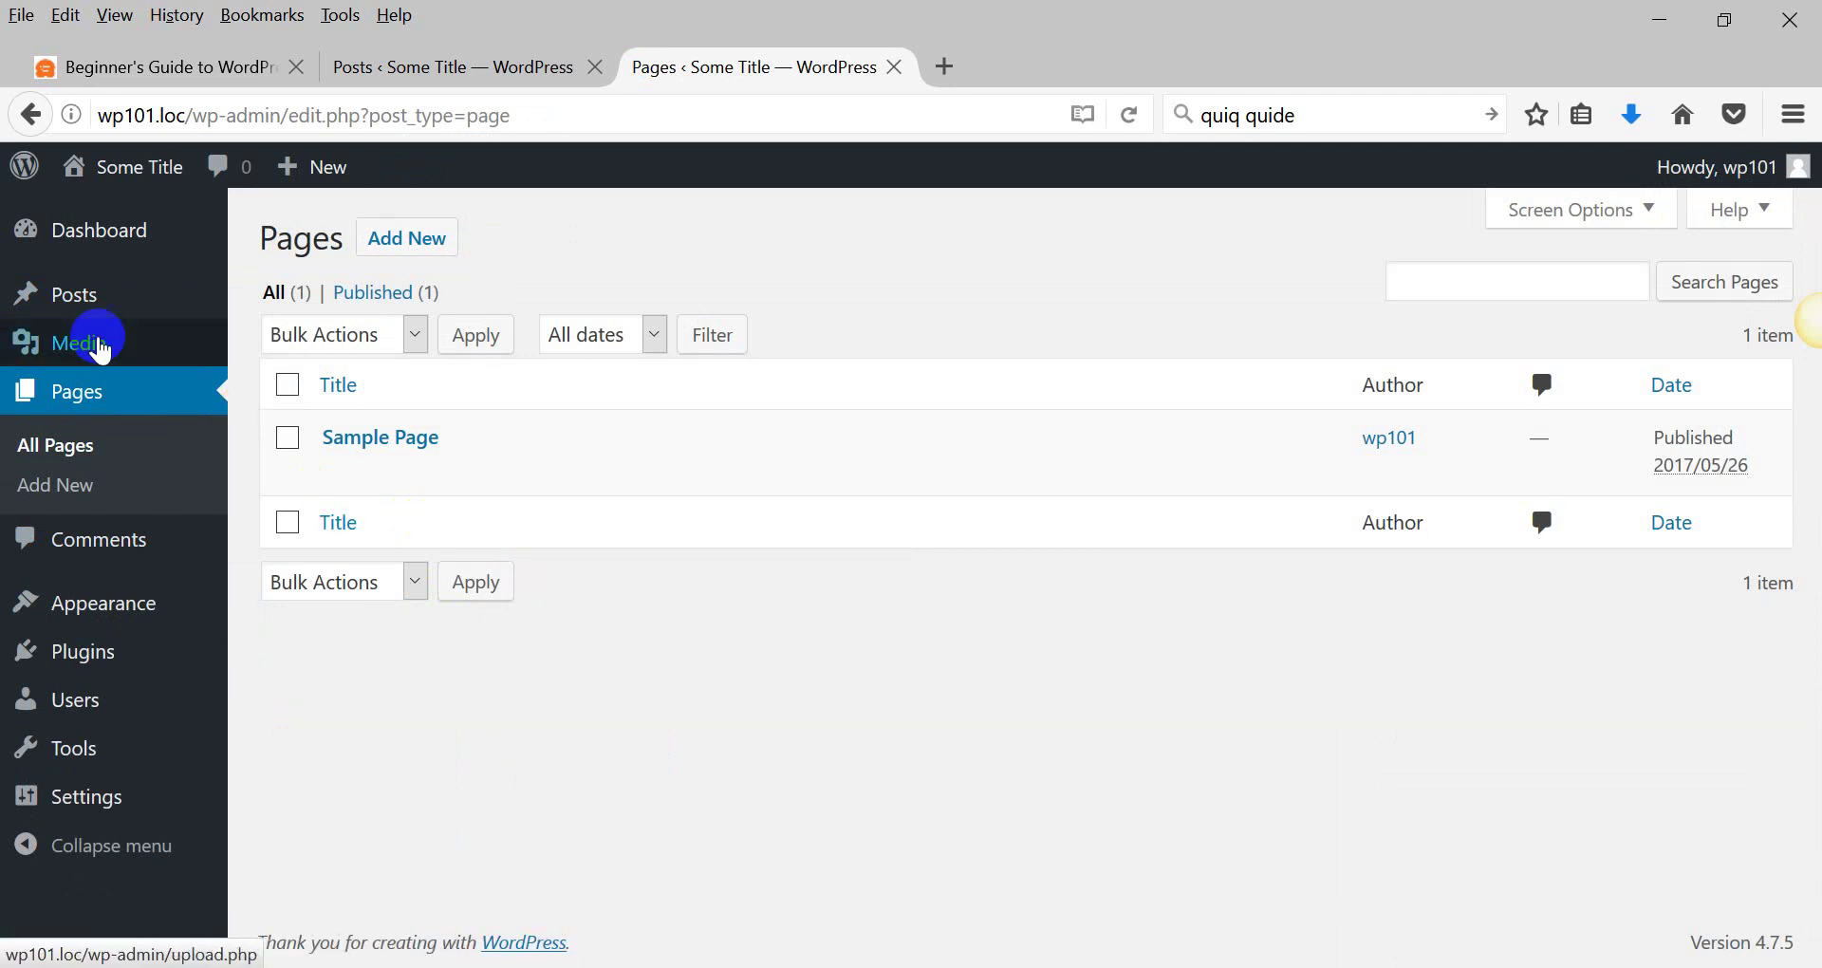
Open Sample Page from the Pages list in the editor and scroll through its example text.
left_click(101, 402)
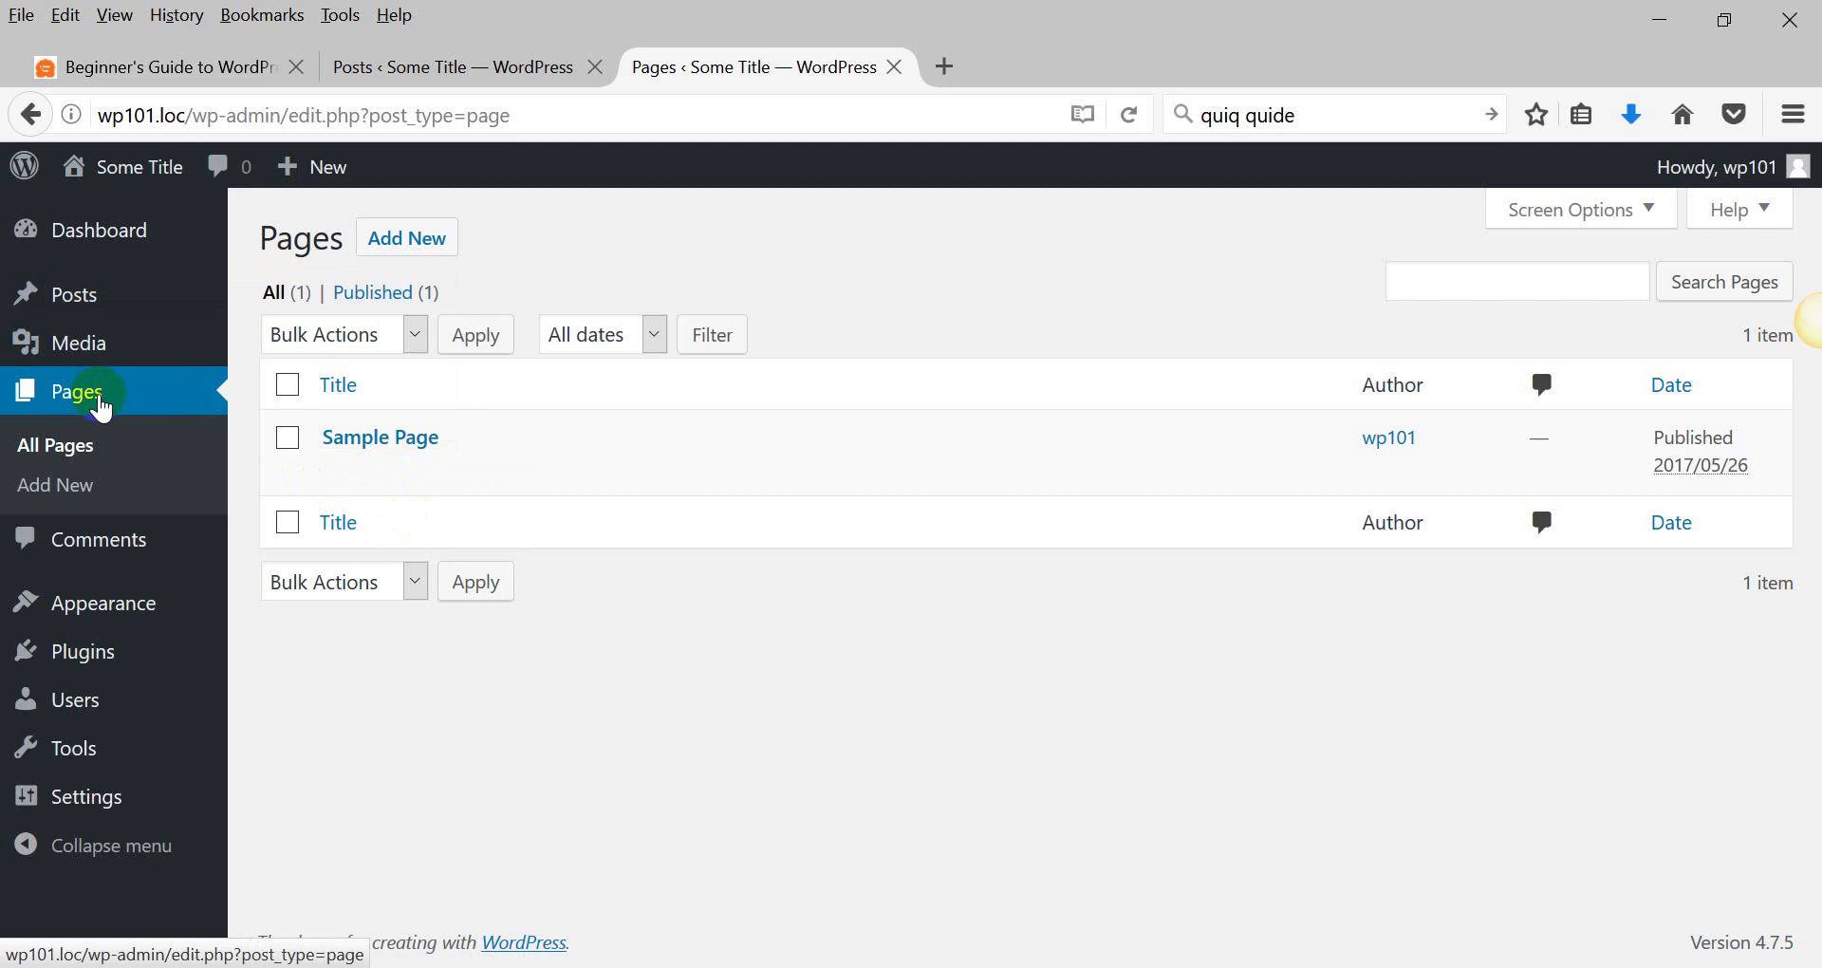
left_click(348, 437)
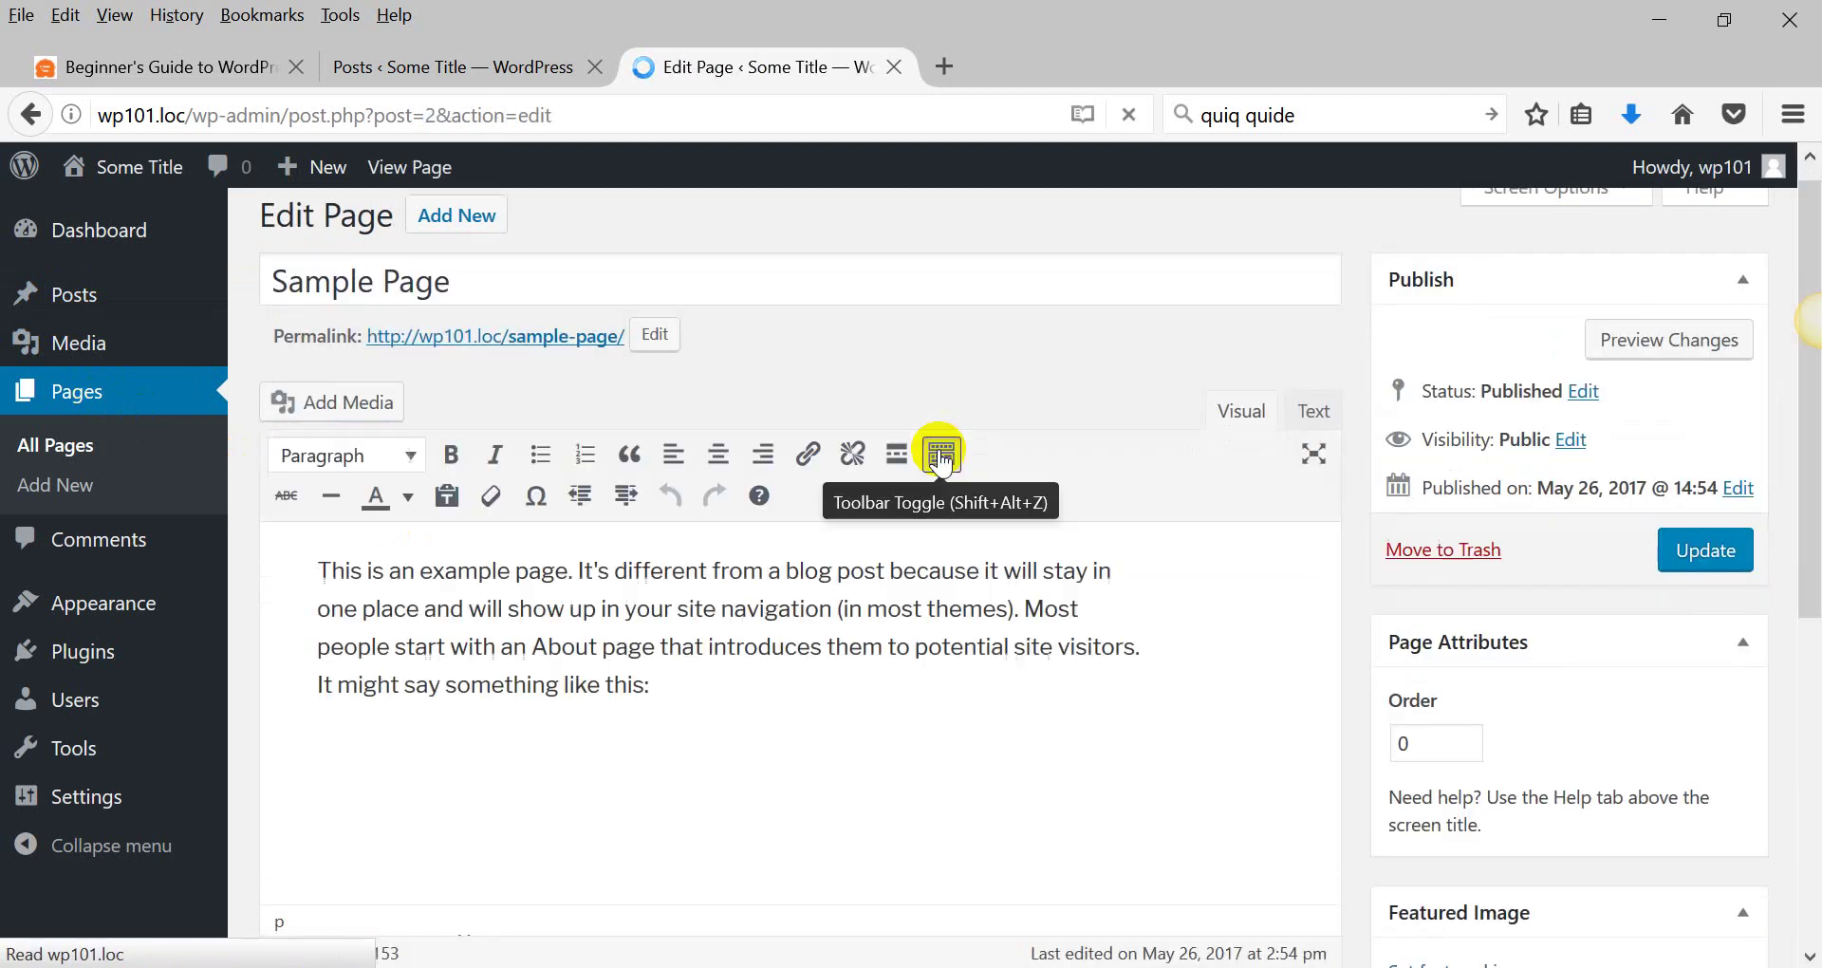
scroll(254, 417, "down", 3)
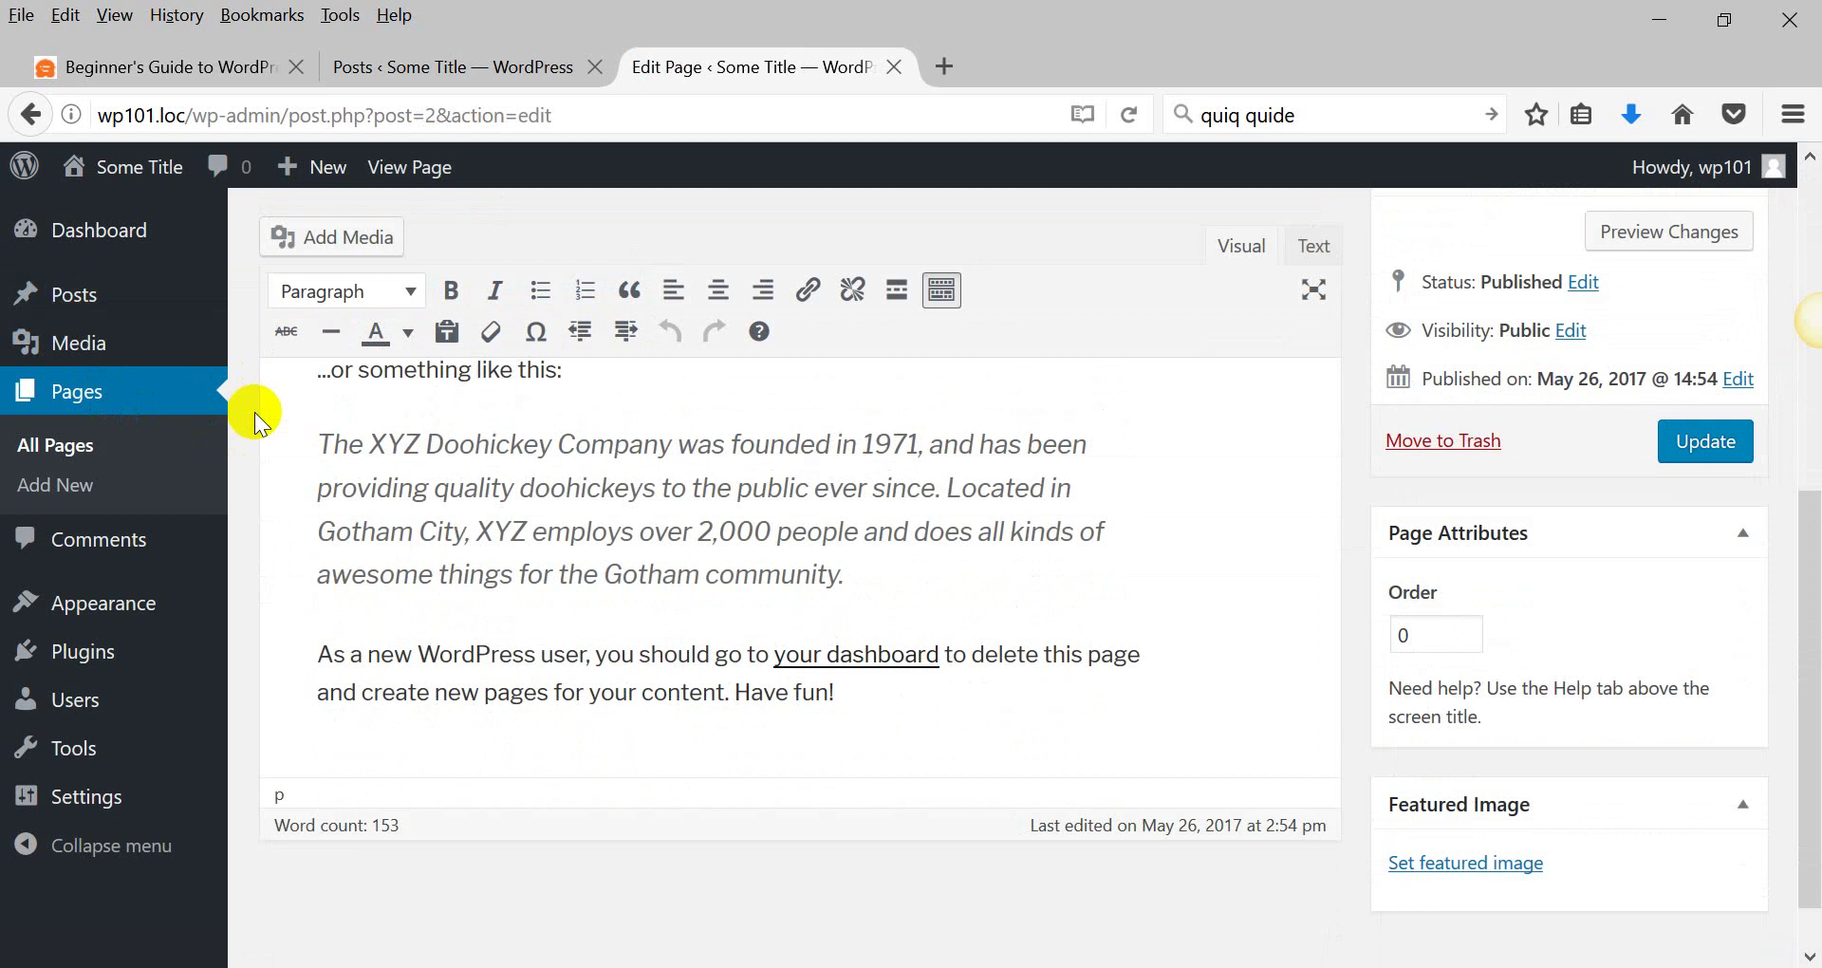
scroll(255, 417, "up", 4)
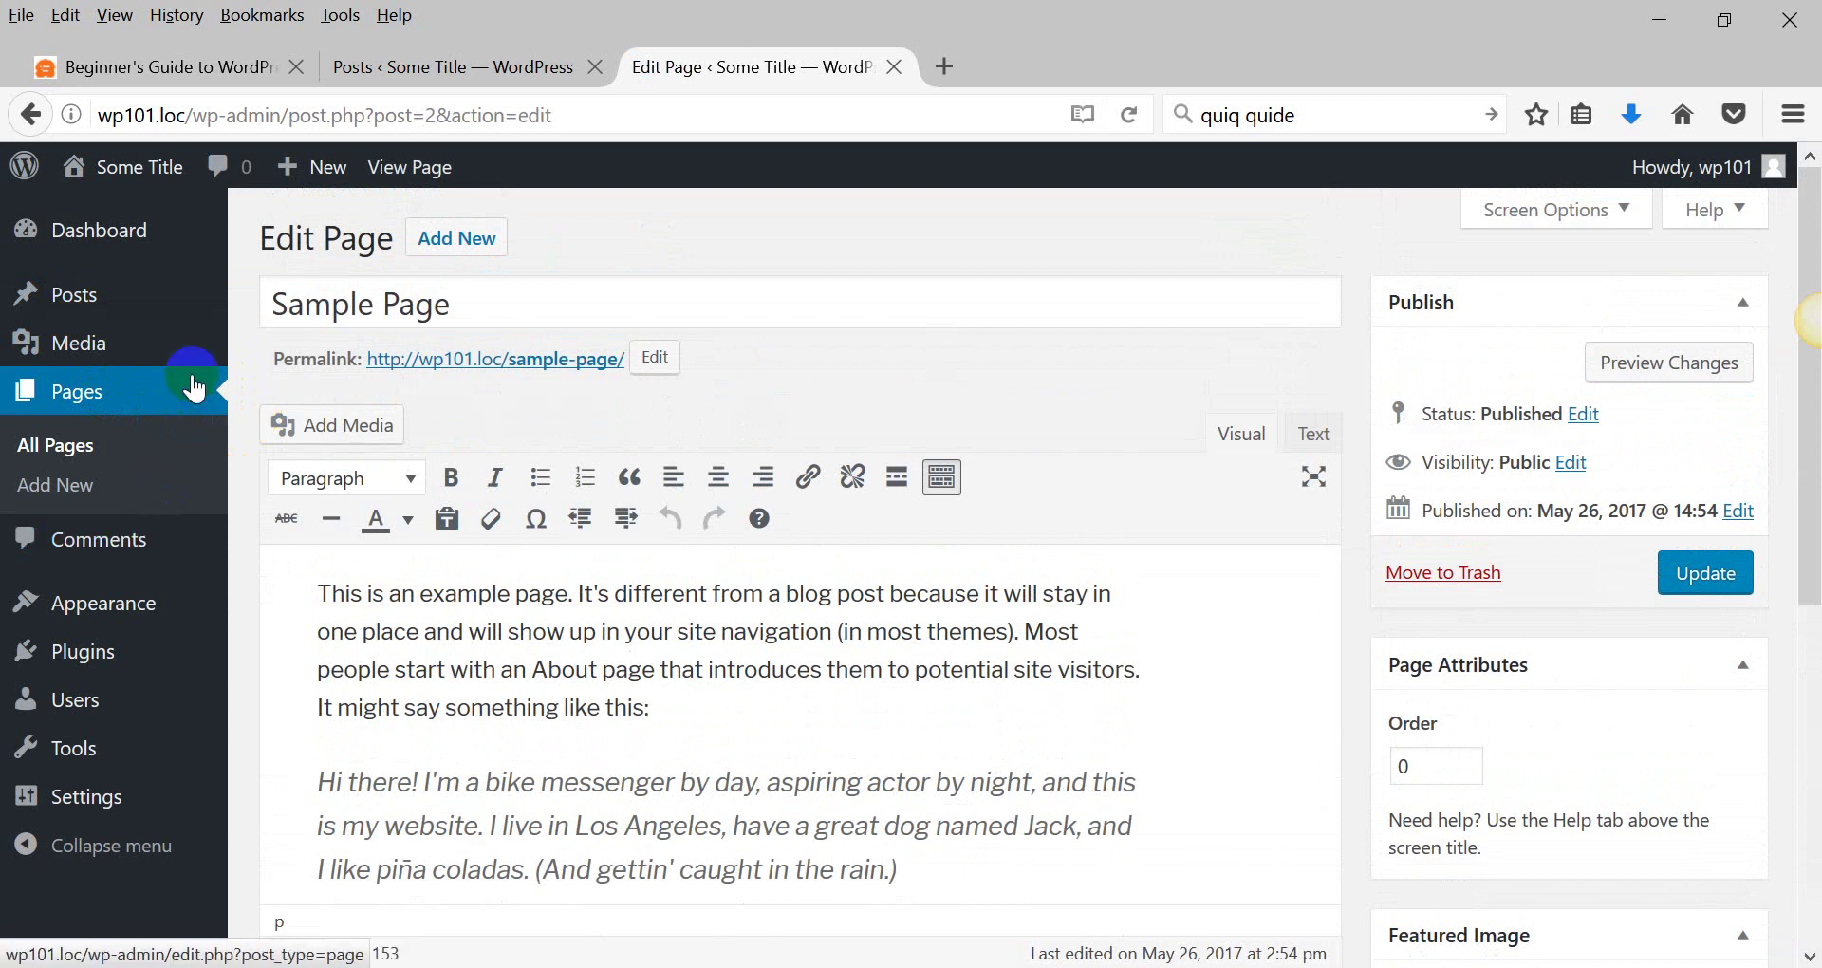
scroll(191, 390, "down", 3)
left_click(126, 541)
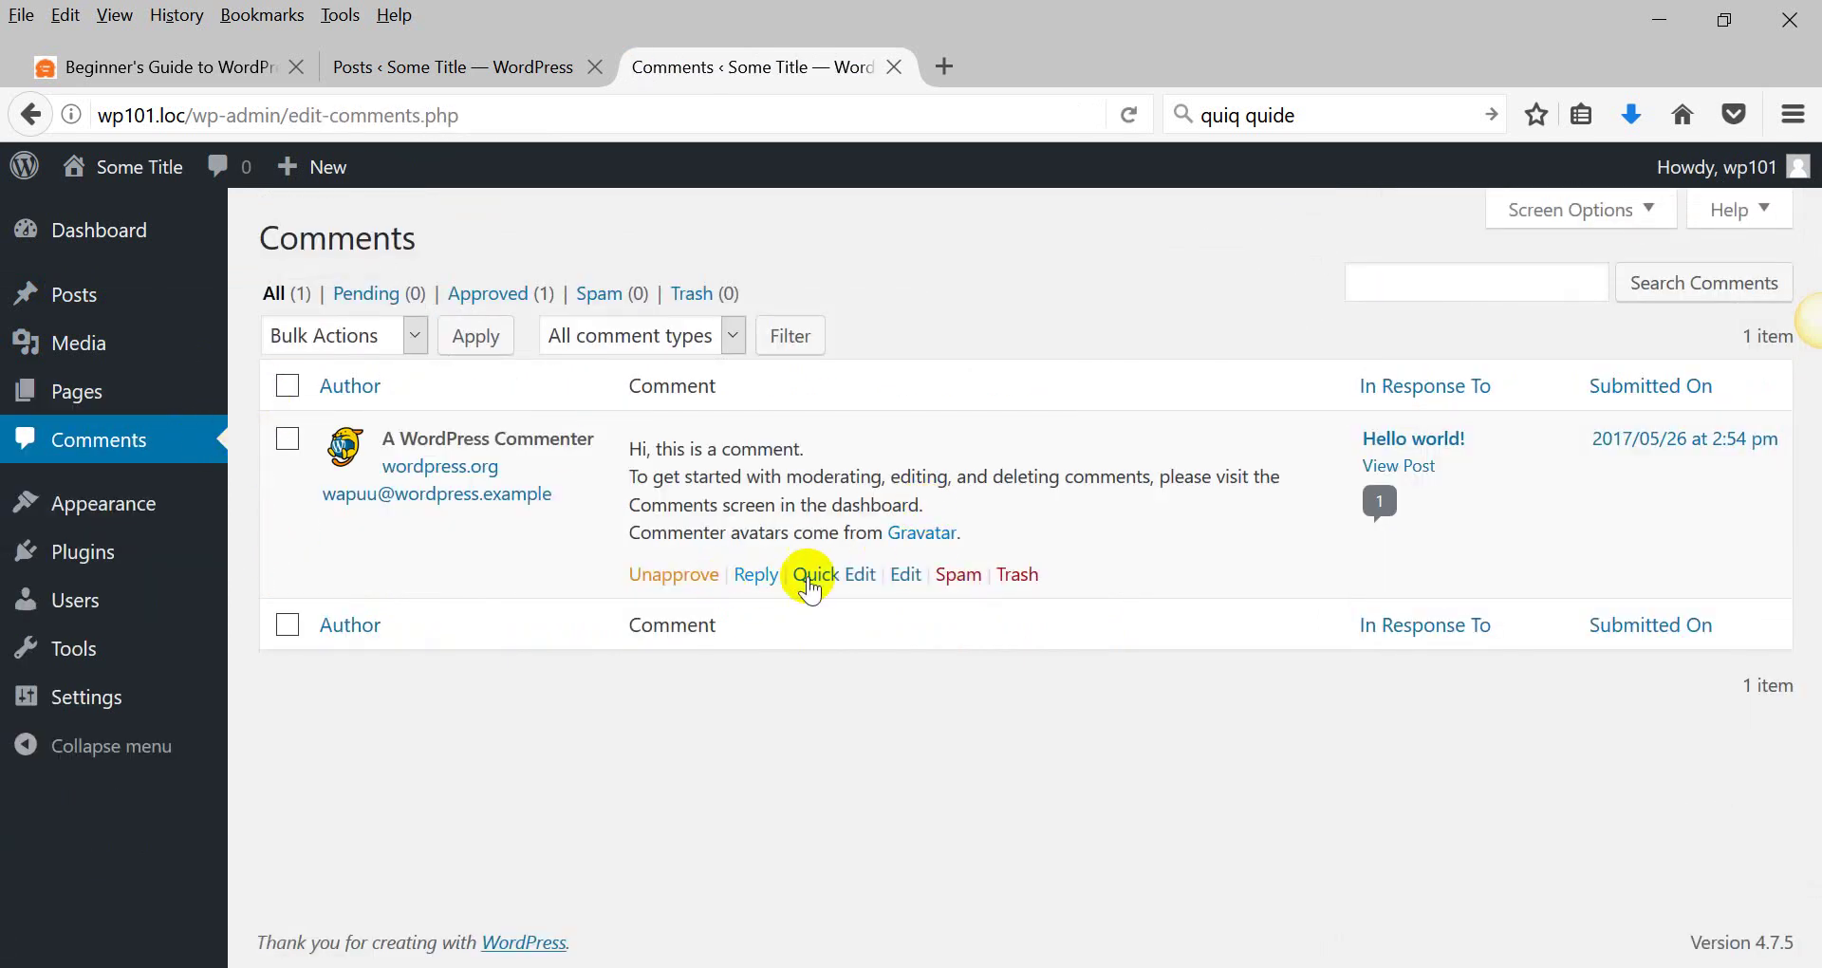
left_click(957, 576)
left_click(105, 512)
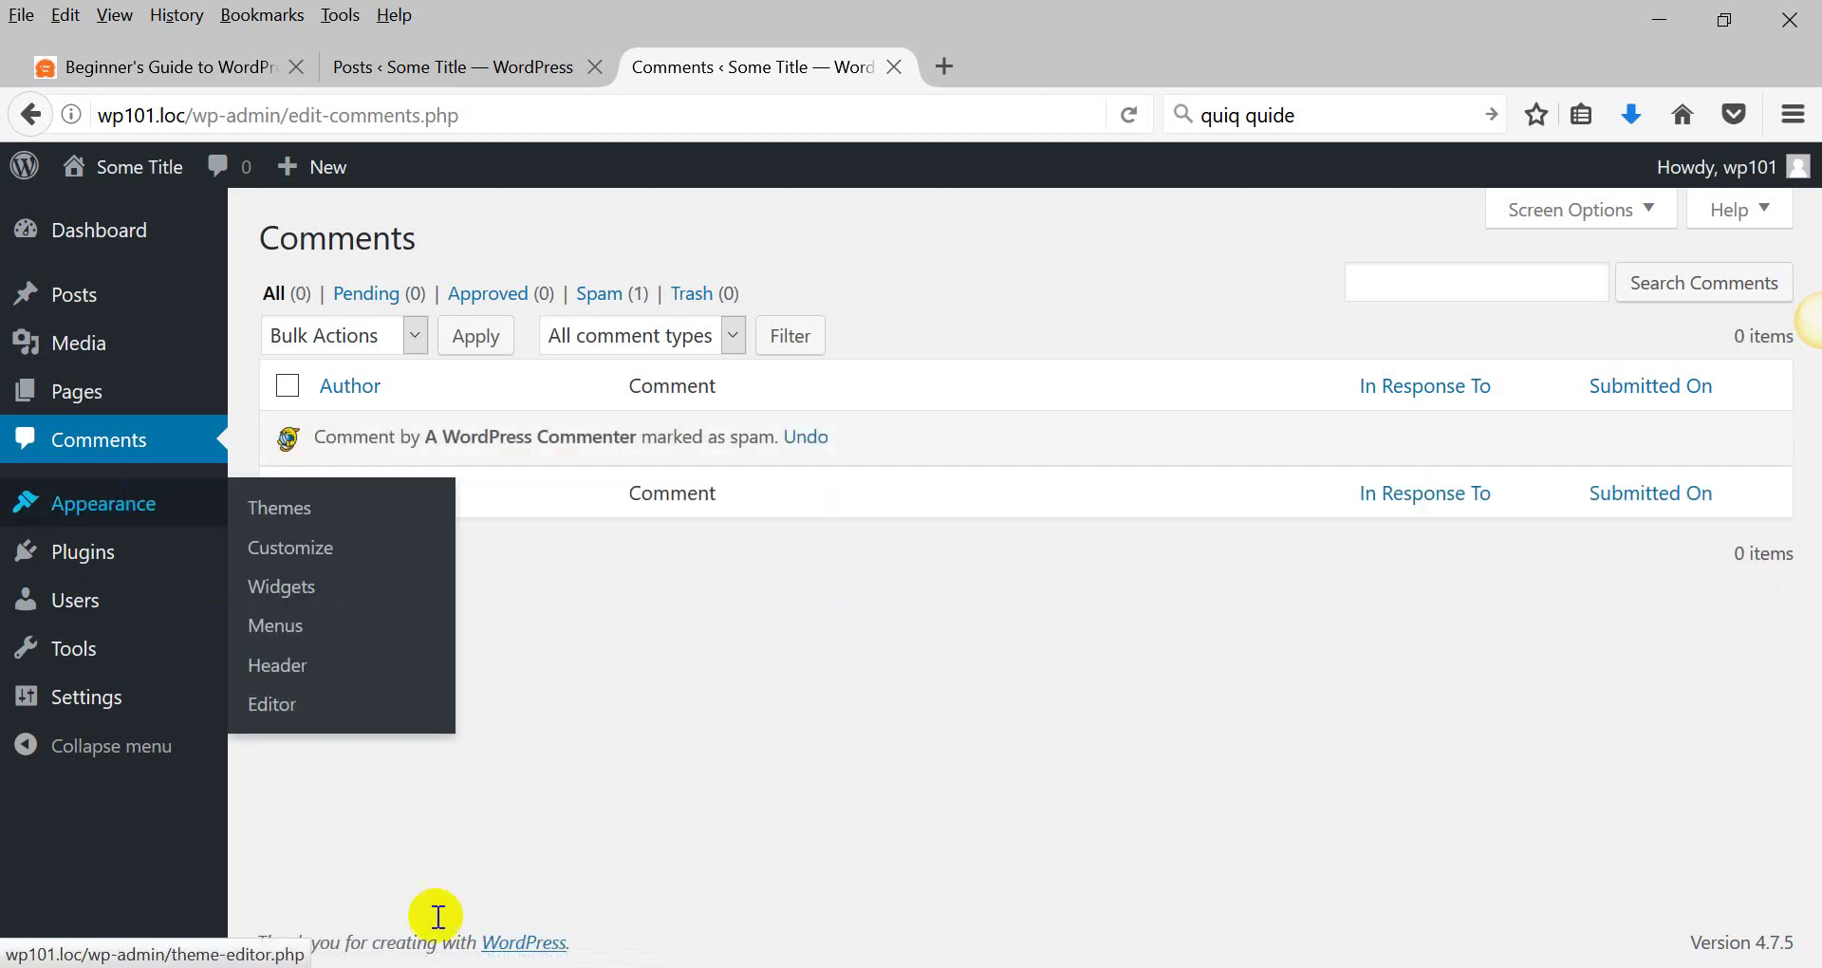
left_click(484, 958)
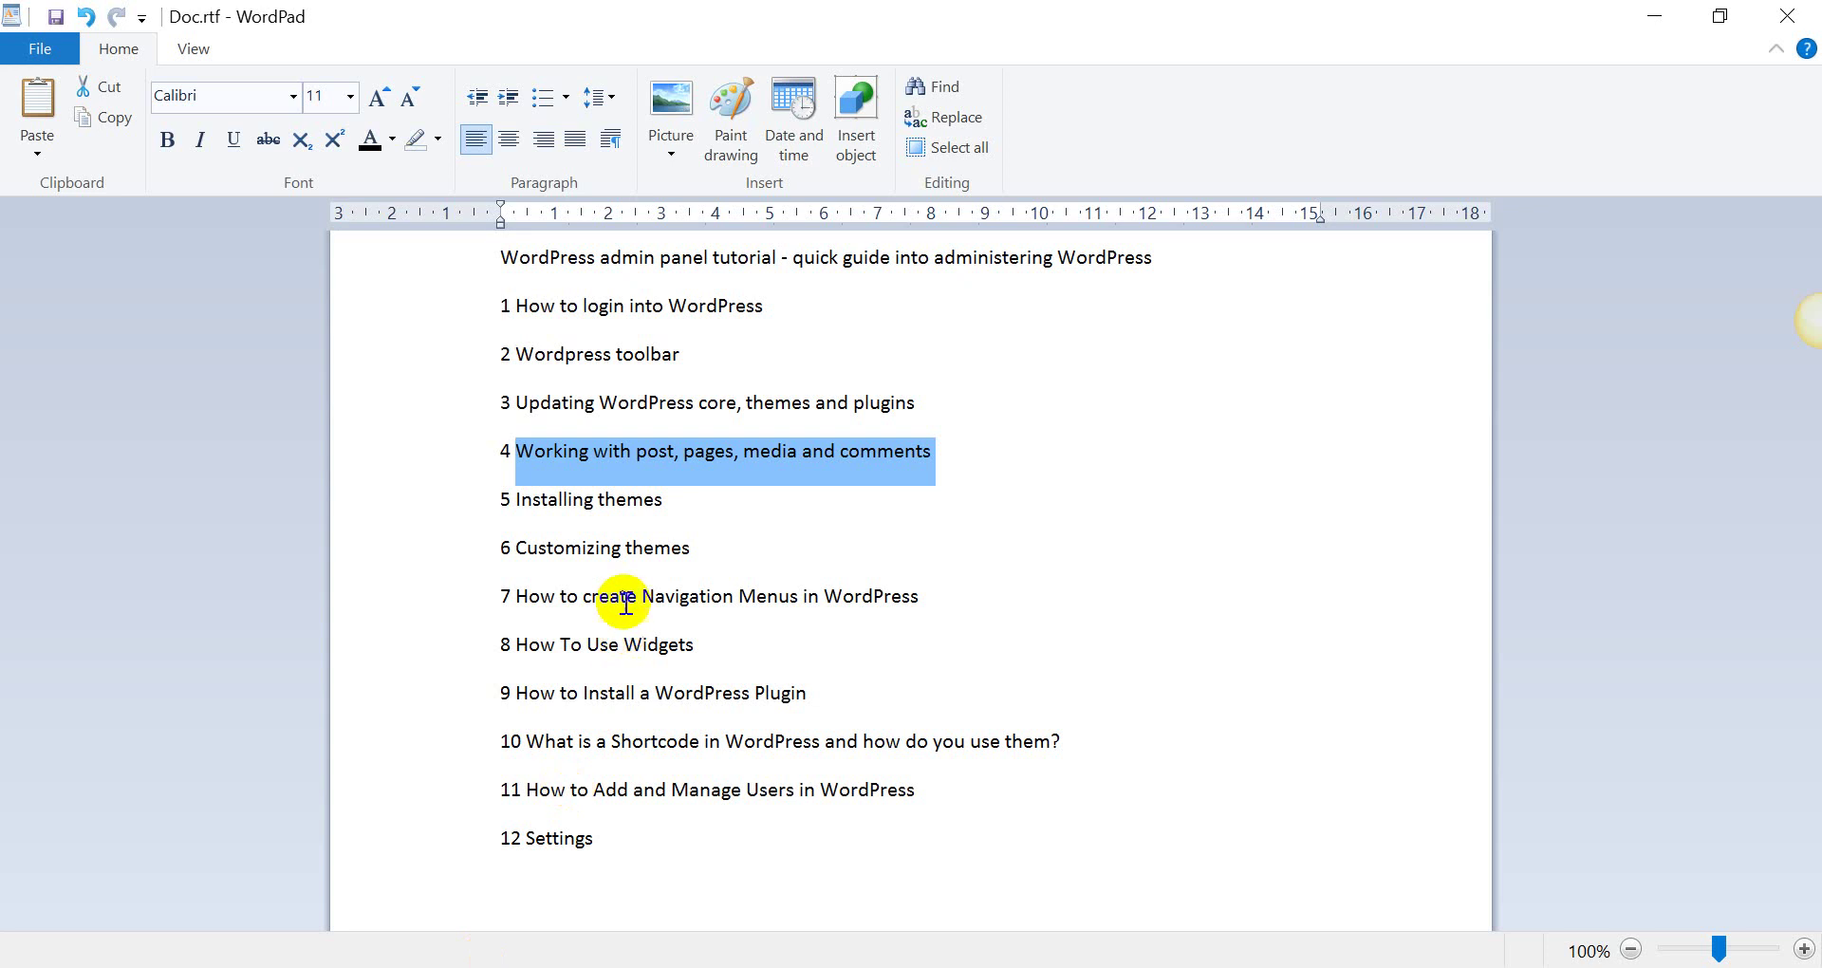
left_click(667, 510)
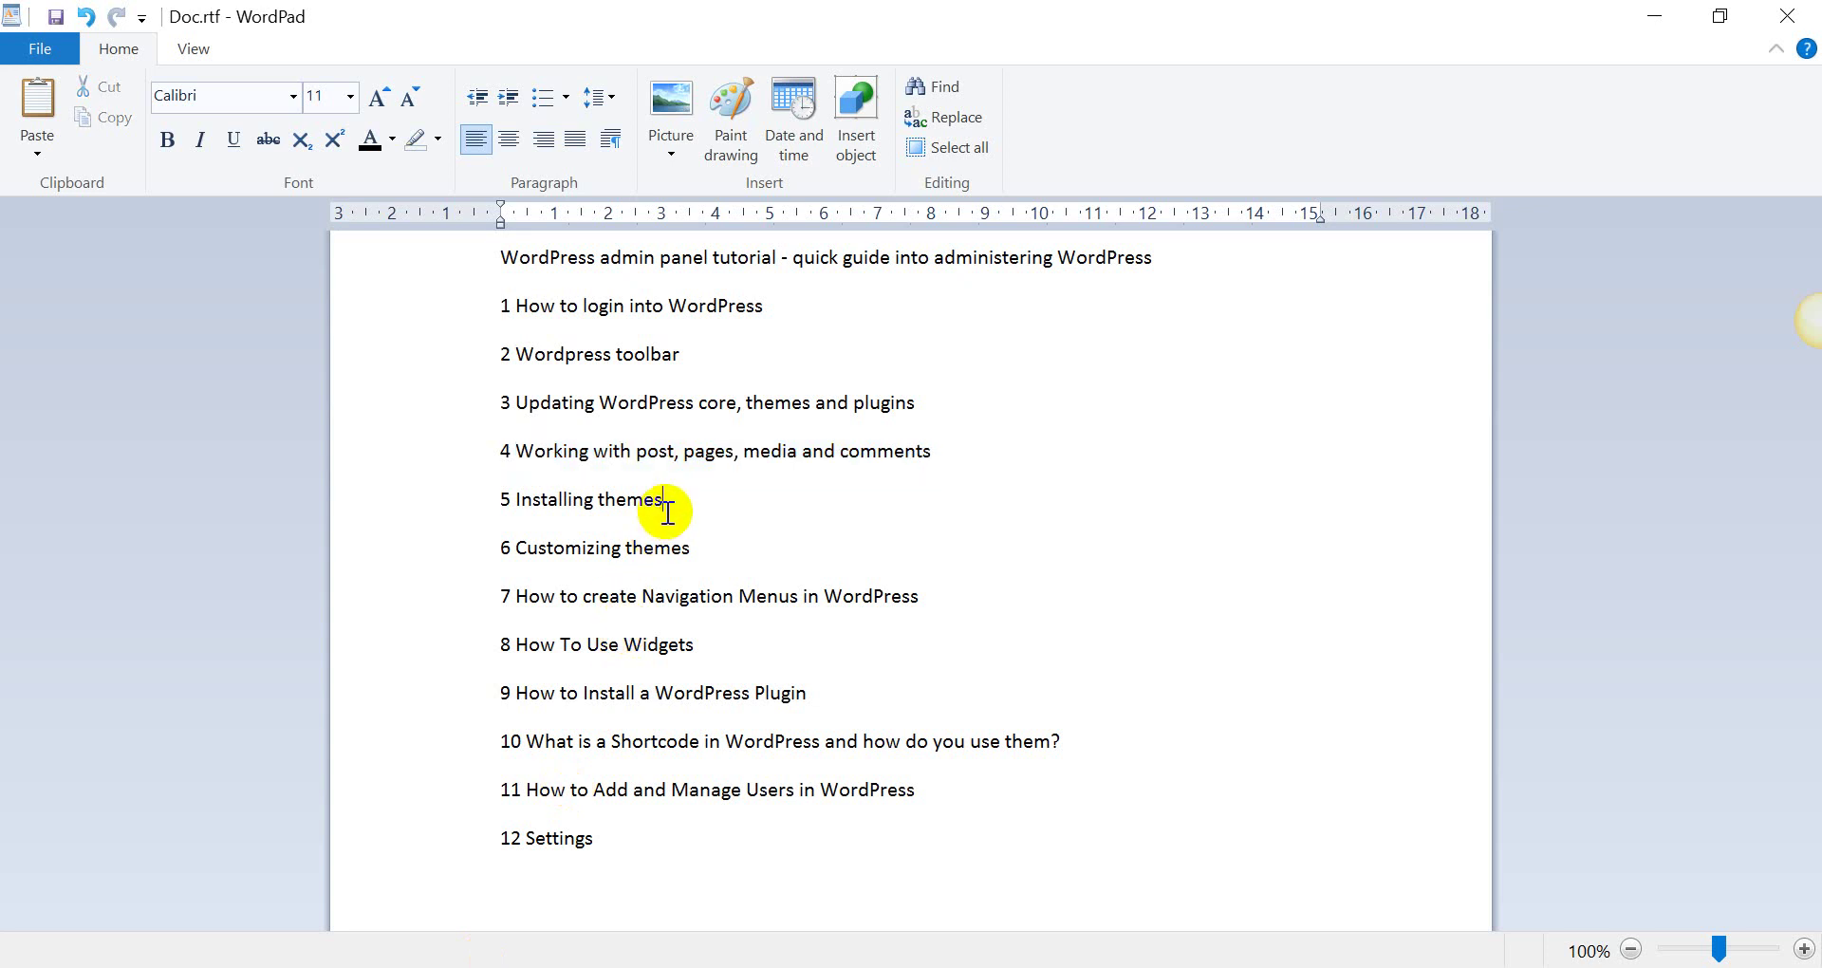
key("alt+Tab")
Open the live site in a new tab, list the three installed themes, and open File Explorer.
left_click(84, 527)
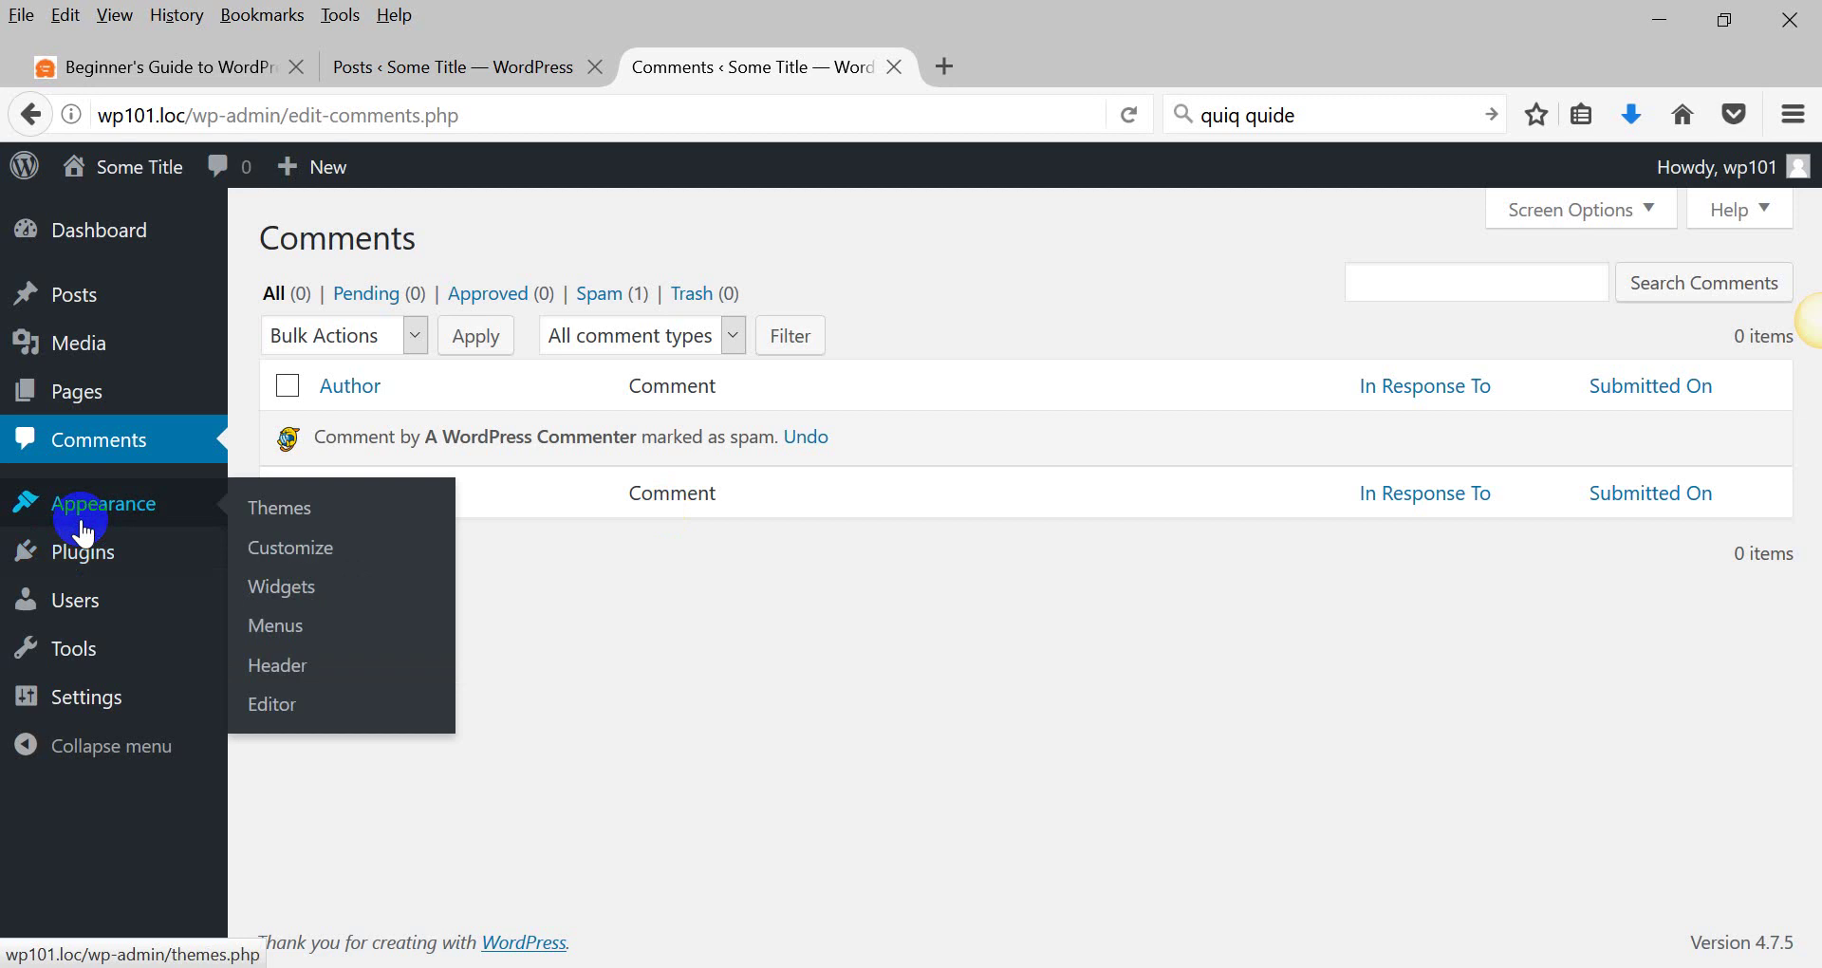
middle_click(140, 169)
left_click(939, 74)
left_click(713, 78)
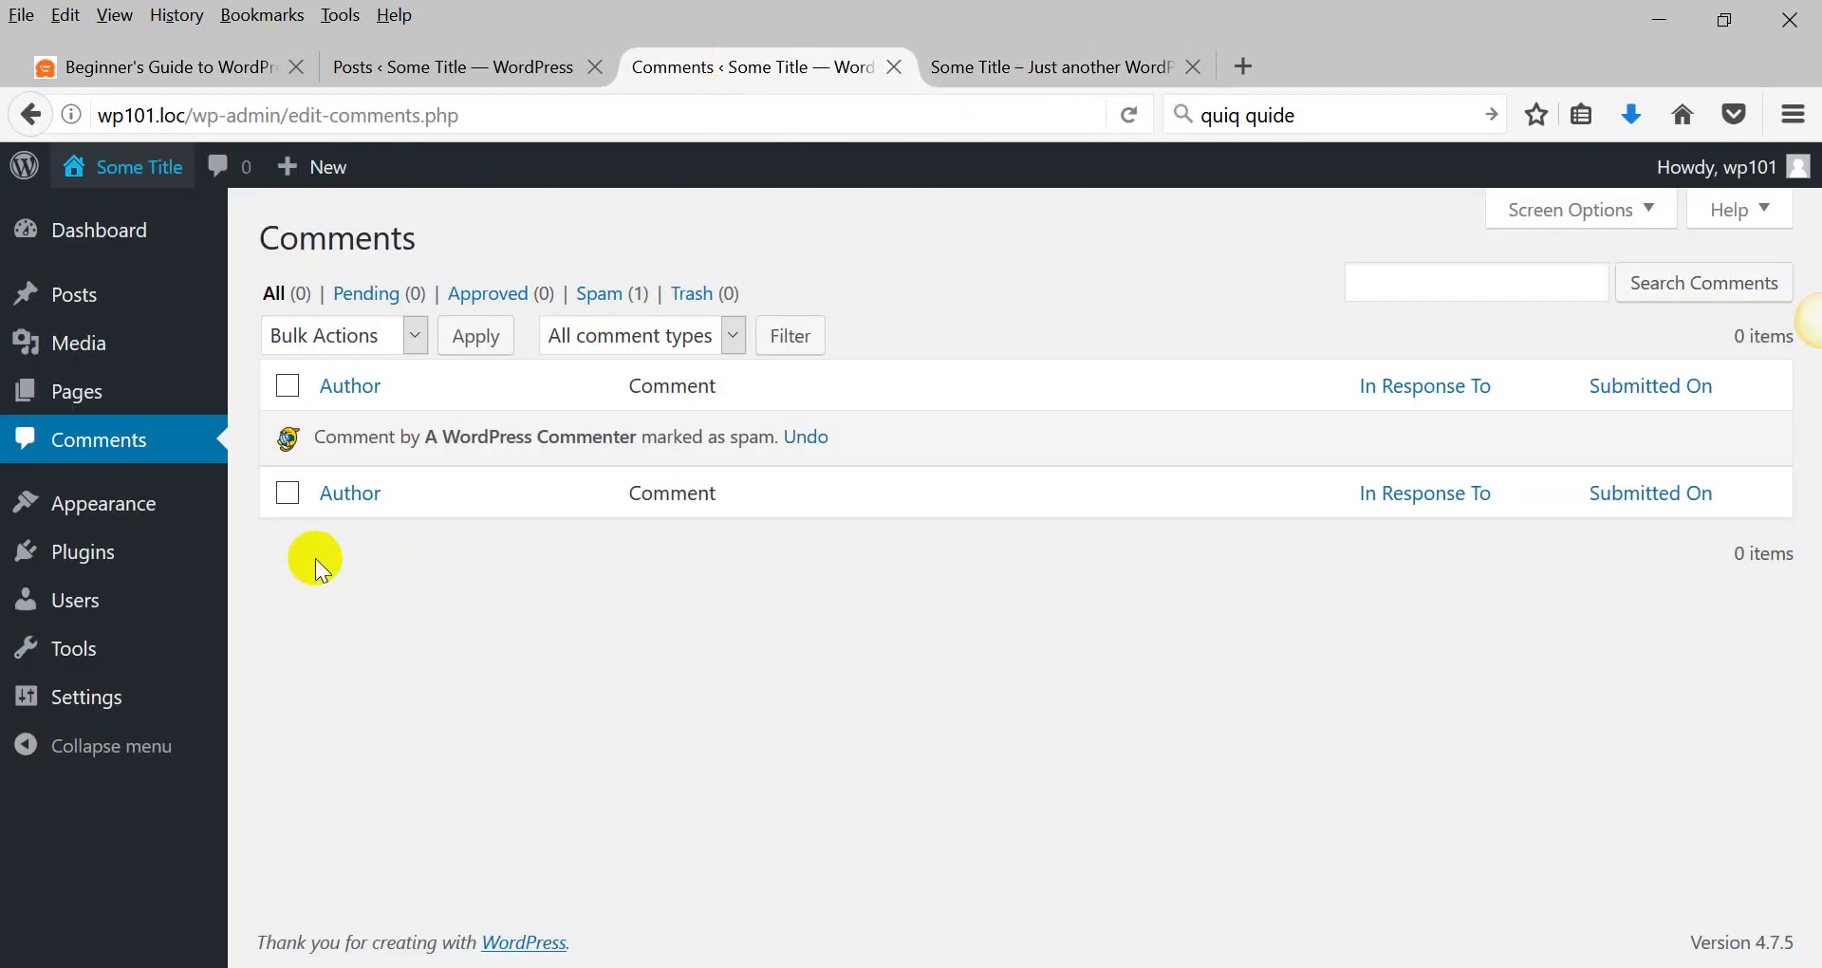
left_click(283, 503)
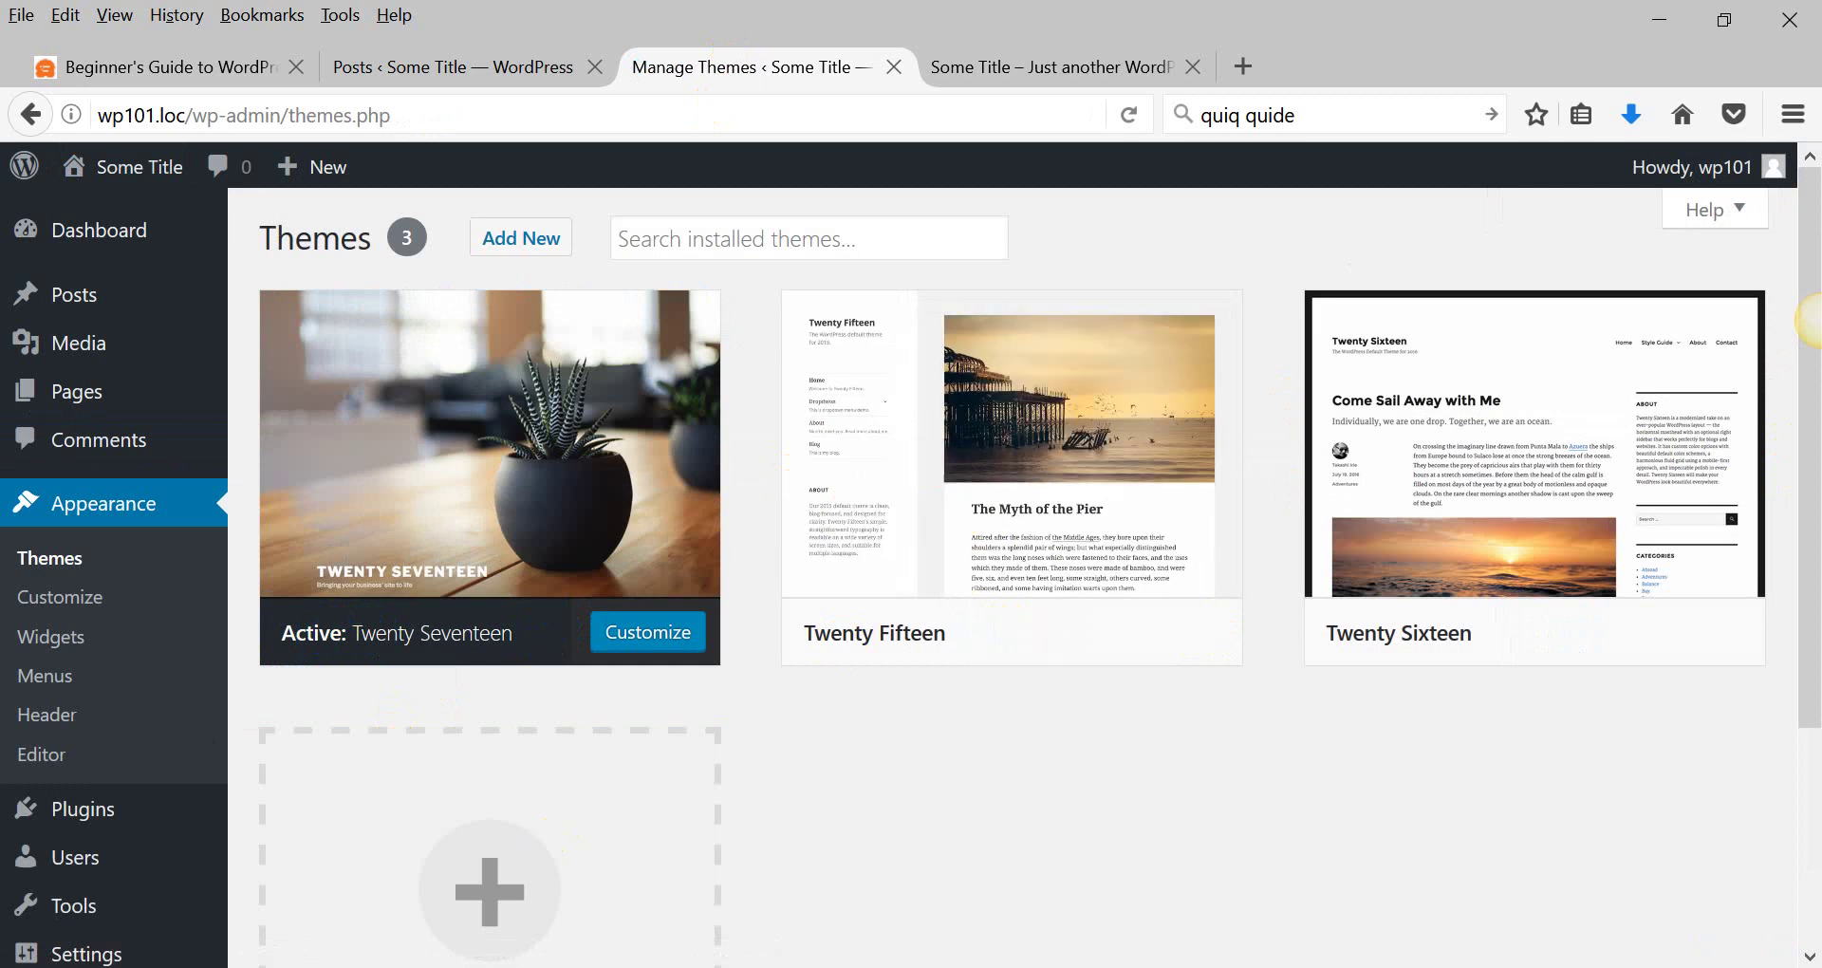
left_click(456, 965)
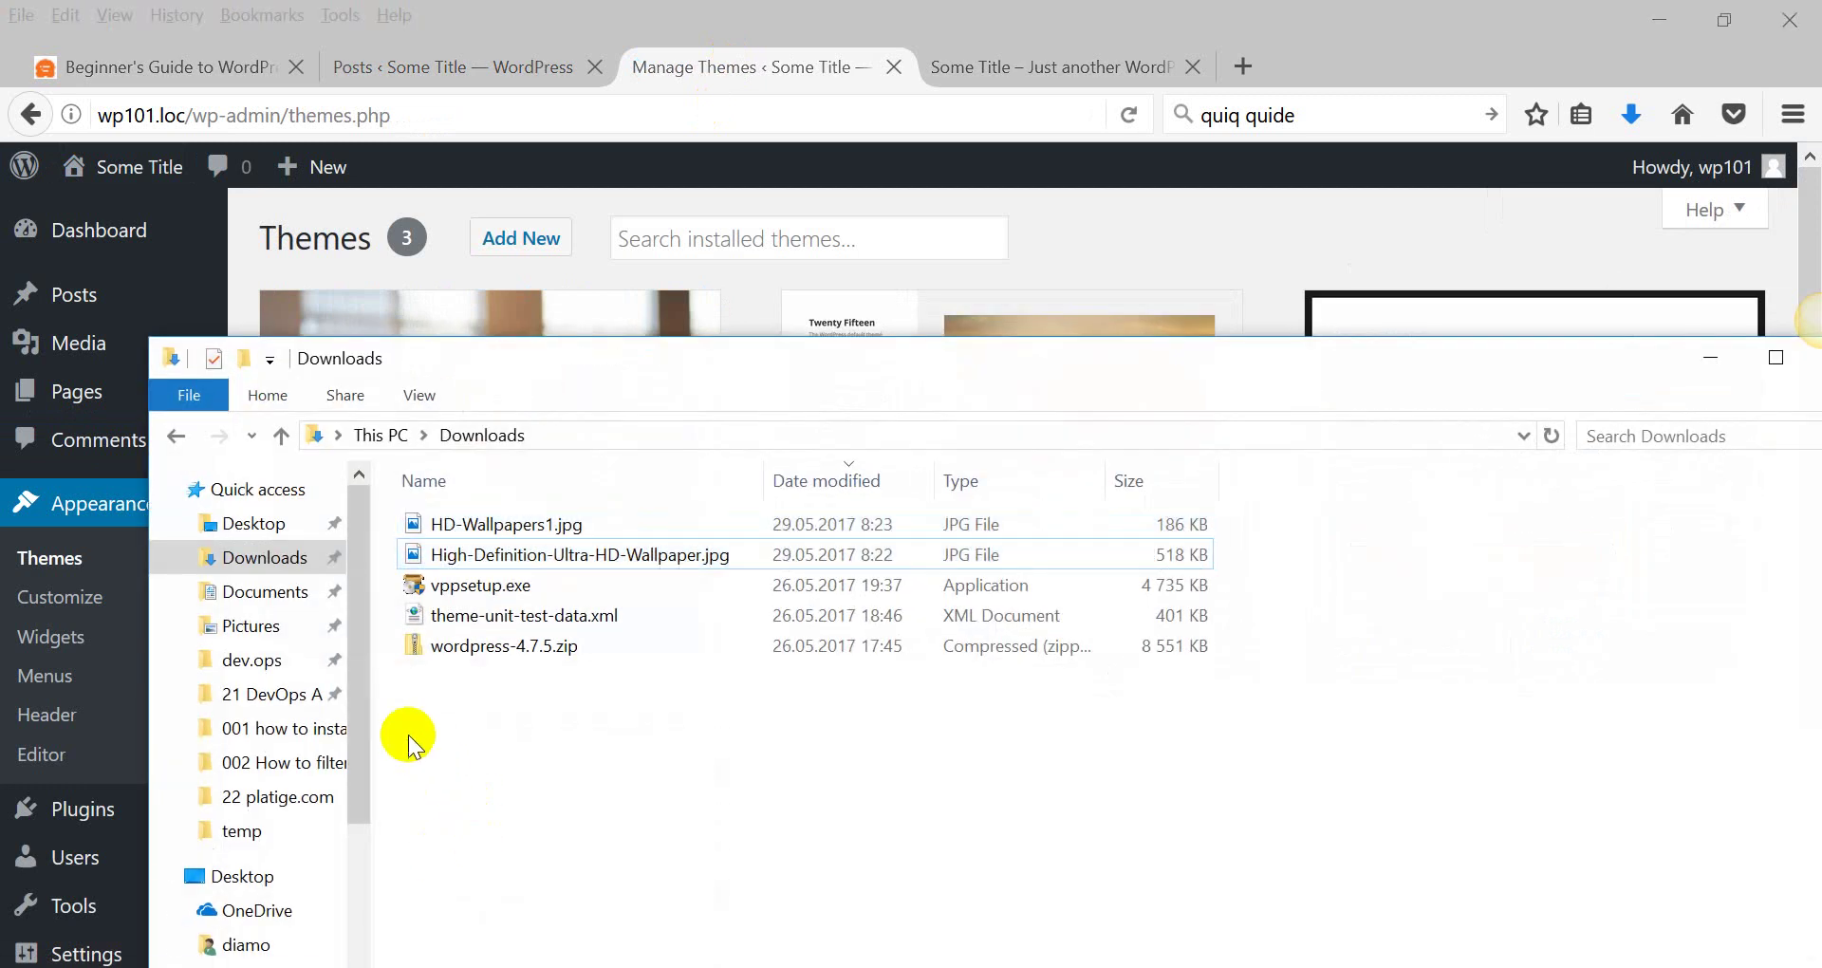
Move the File Explorer window higher and browse from Documents and Desktop to This PC.
left_click_drag(460, 398, 387, 182)
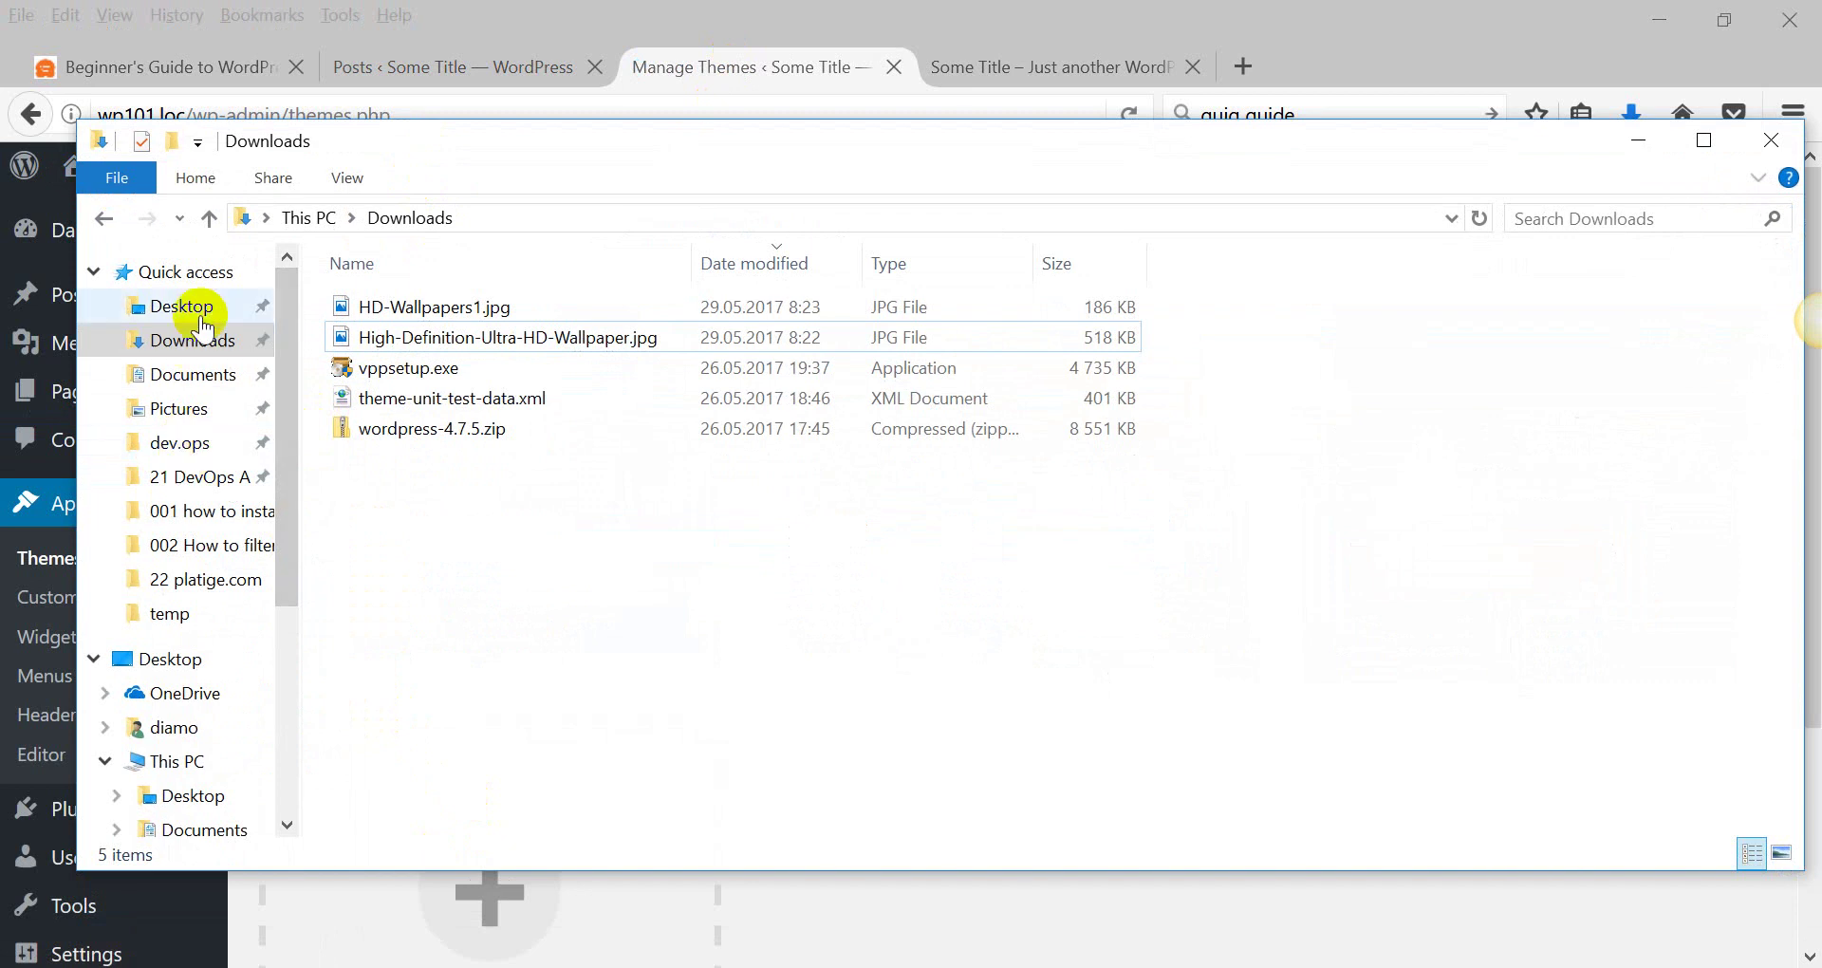
left_click(193, 375)
left_click(179, 272)
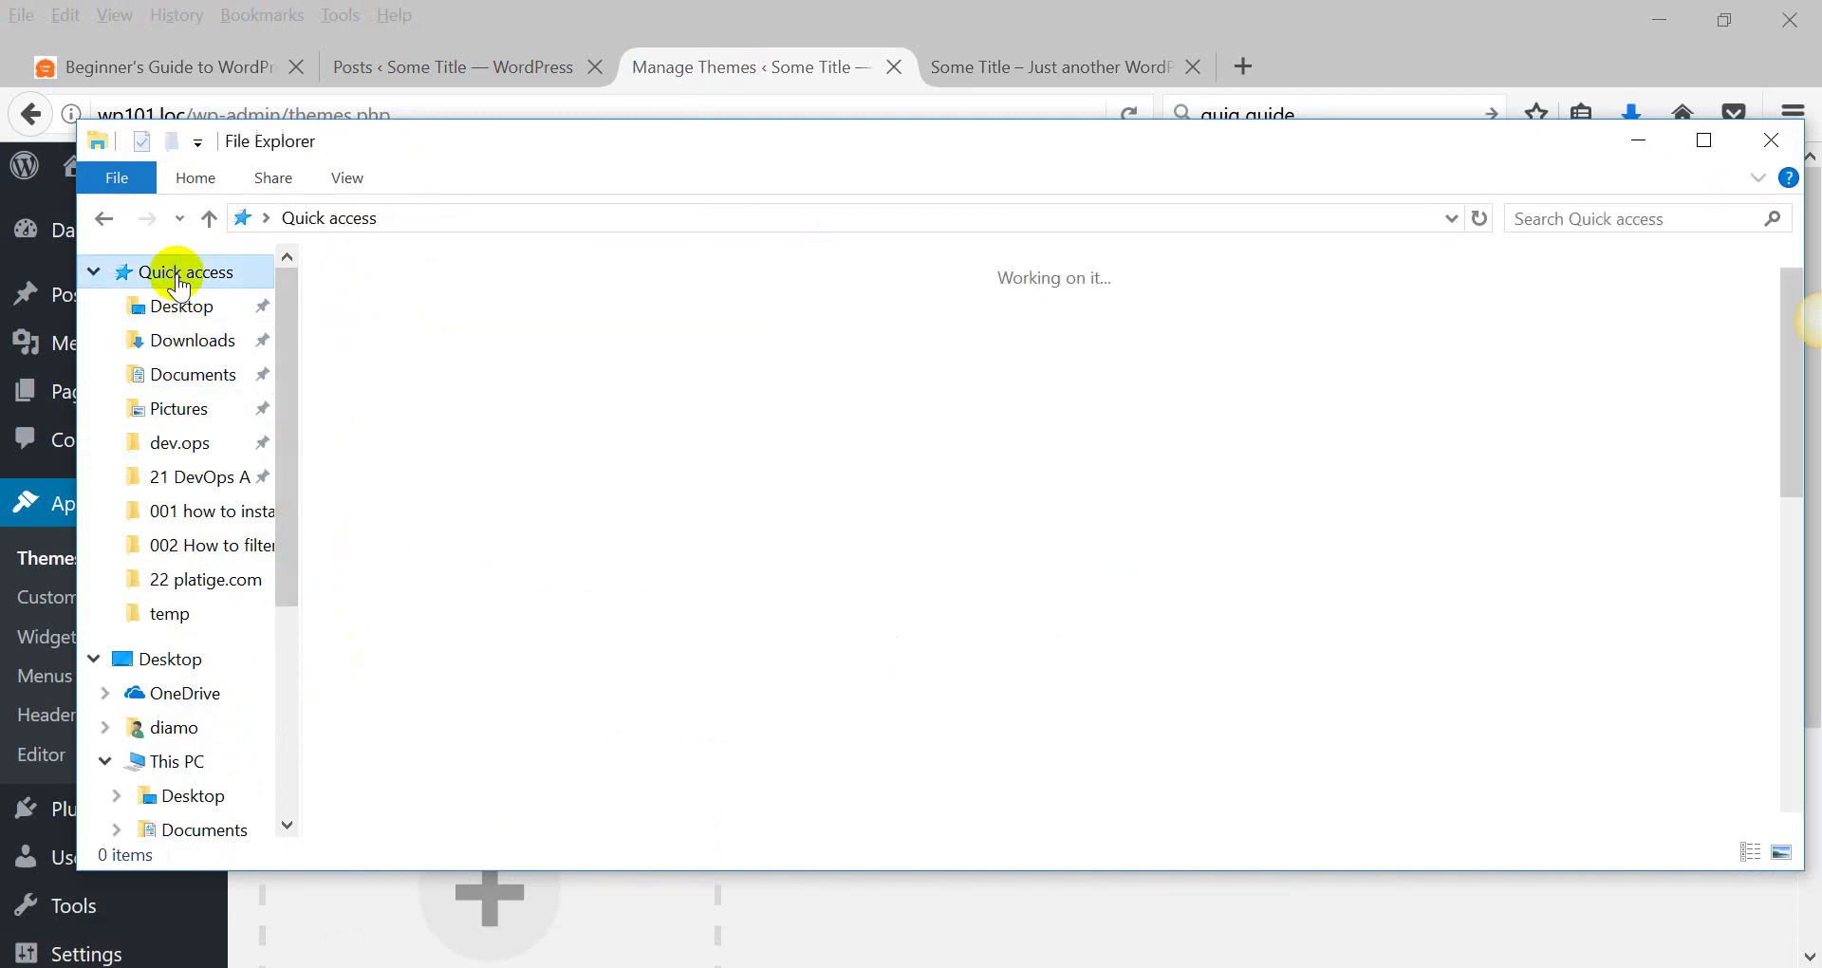
left_click(163, 658)
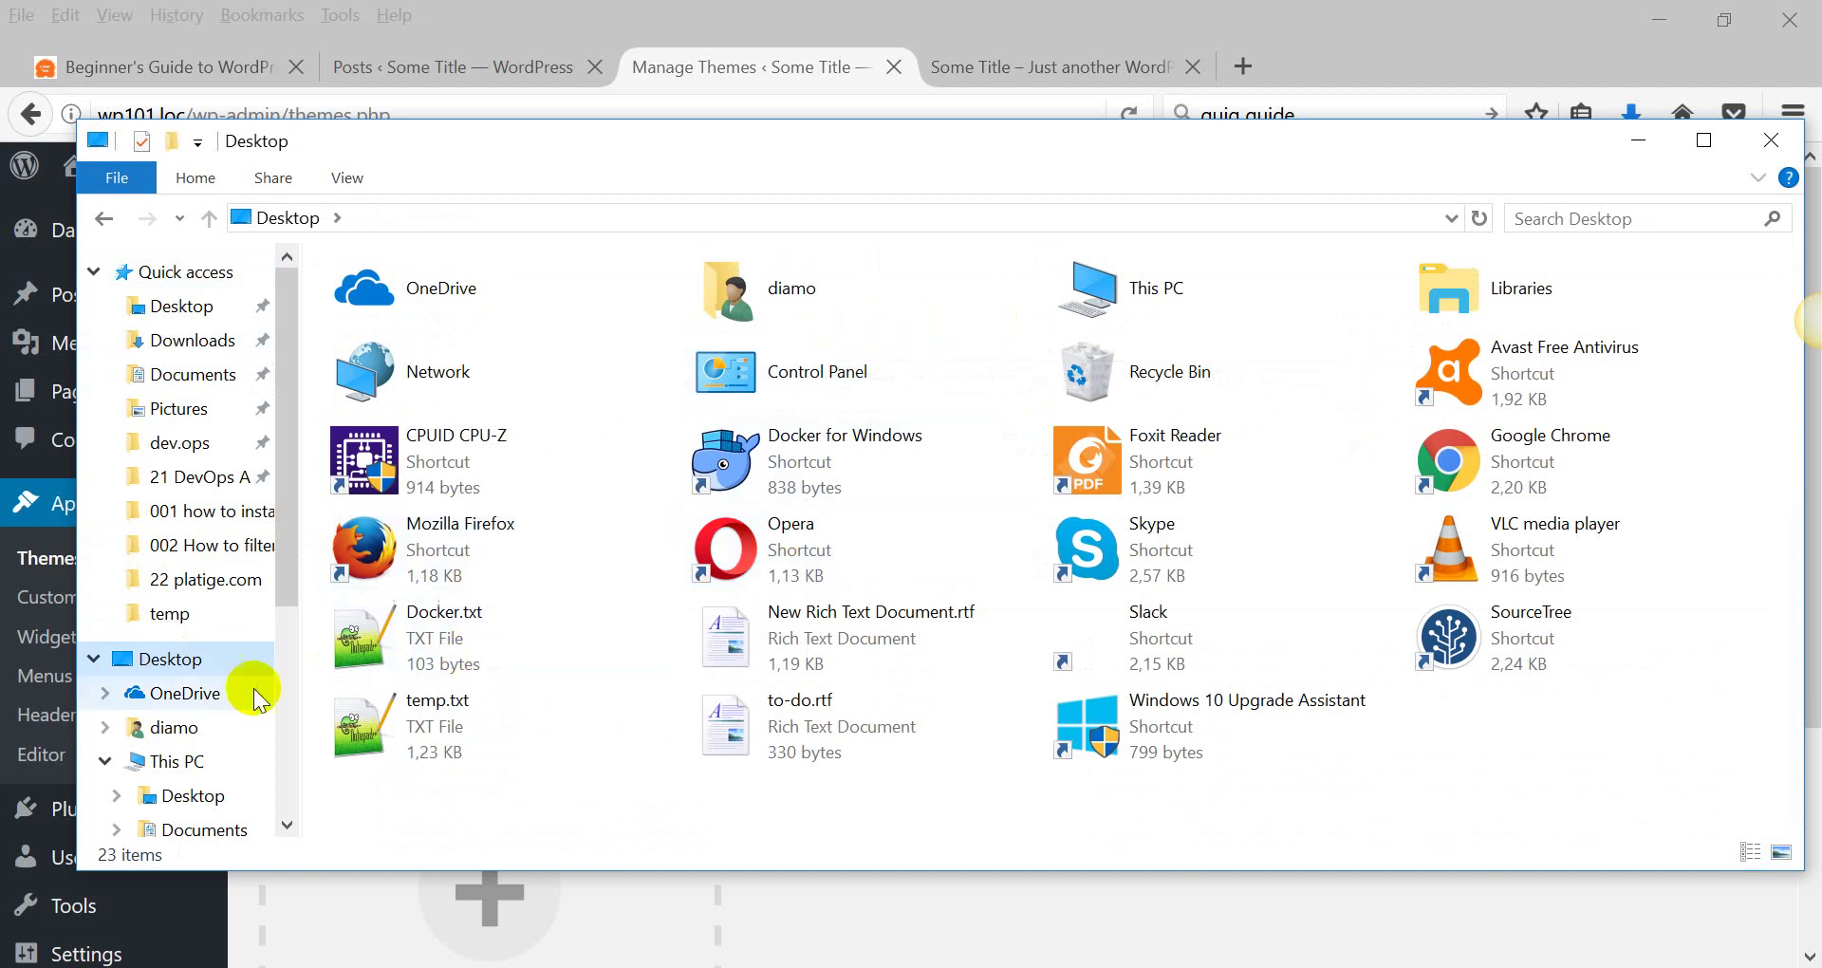
left_click(159, 760)
Open C:\OpenServer\domains\wp101.loc\wp-content\themes, then switch back to WordPress.
double_click(455, 496)
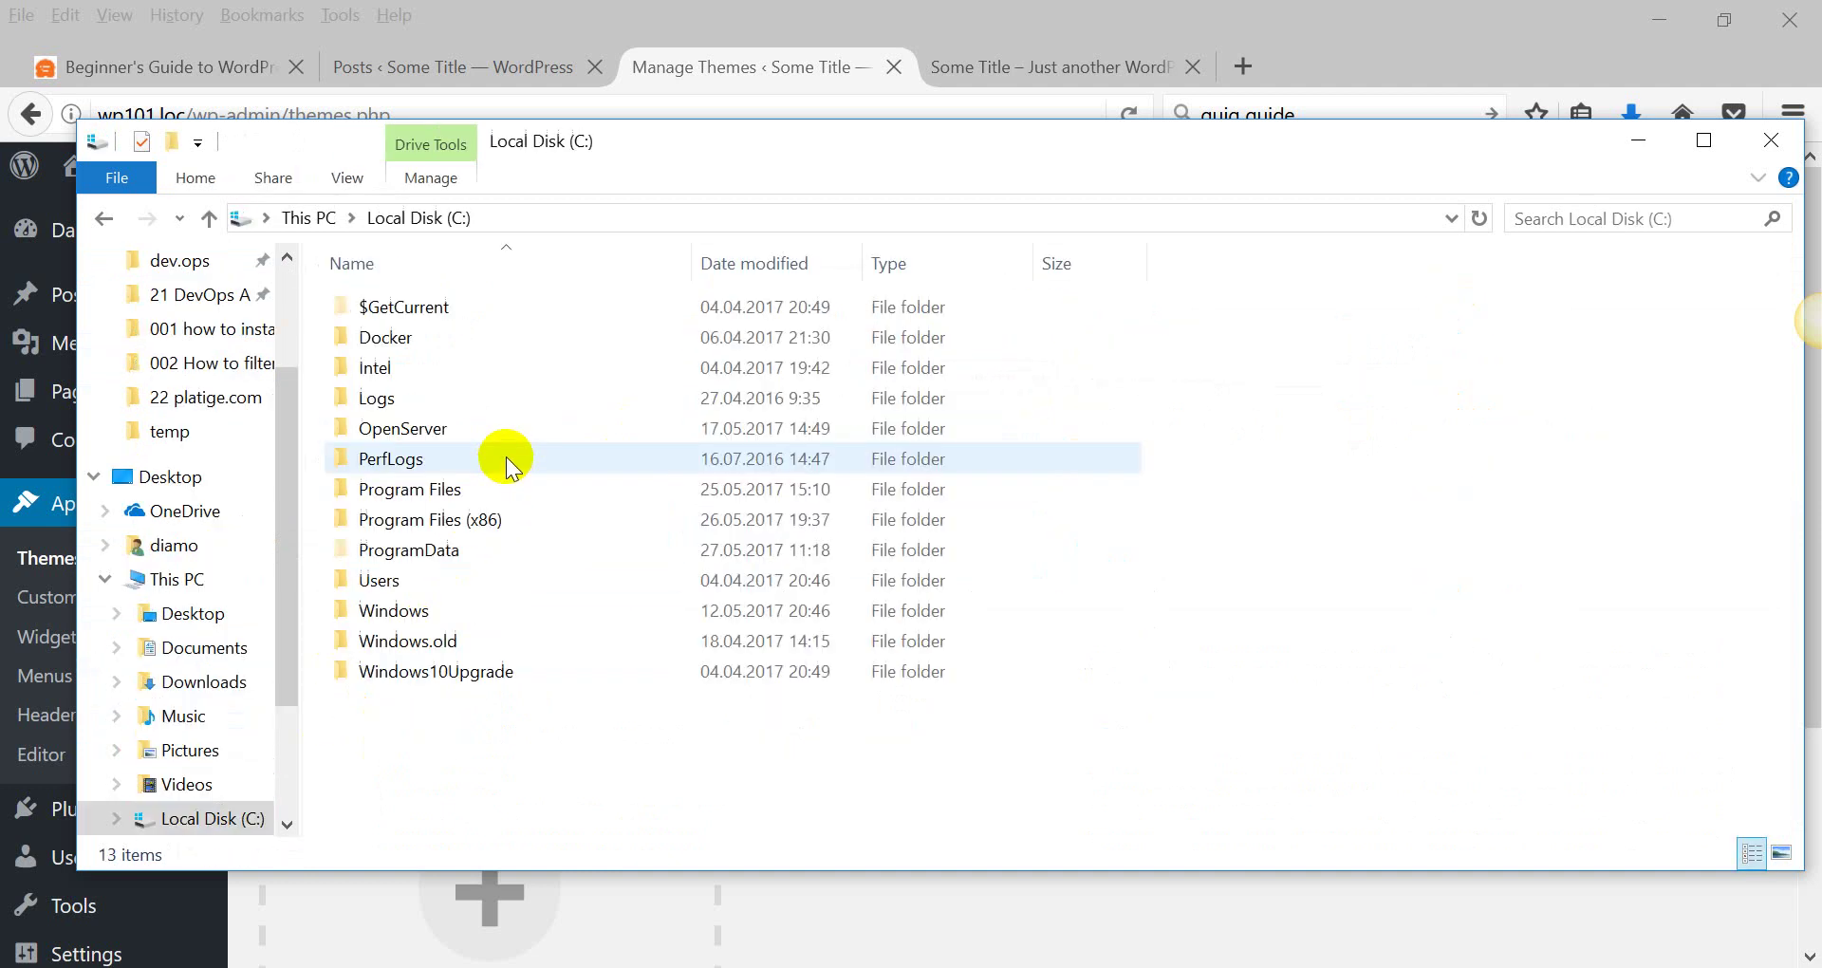
double_click(522, 412)
double_click(418, 338)
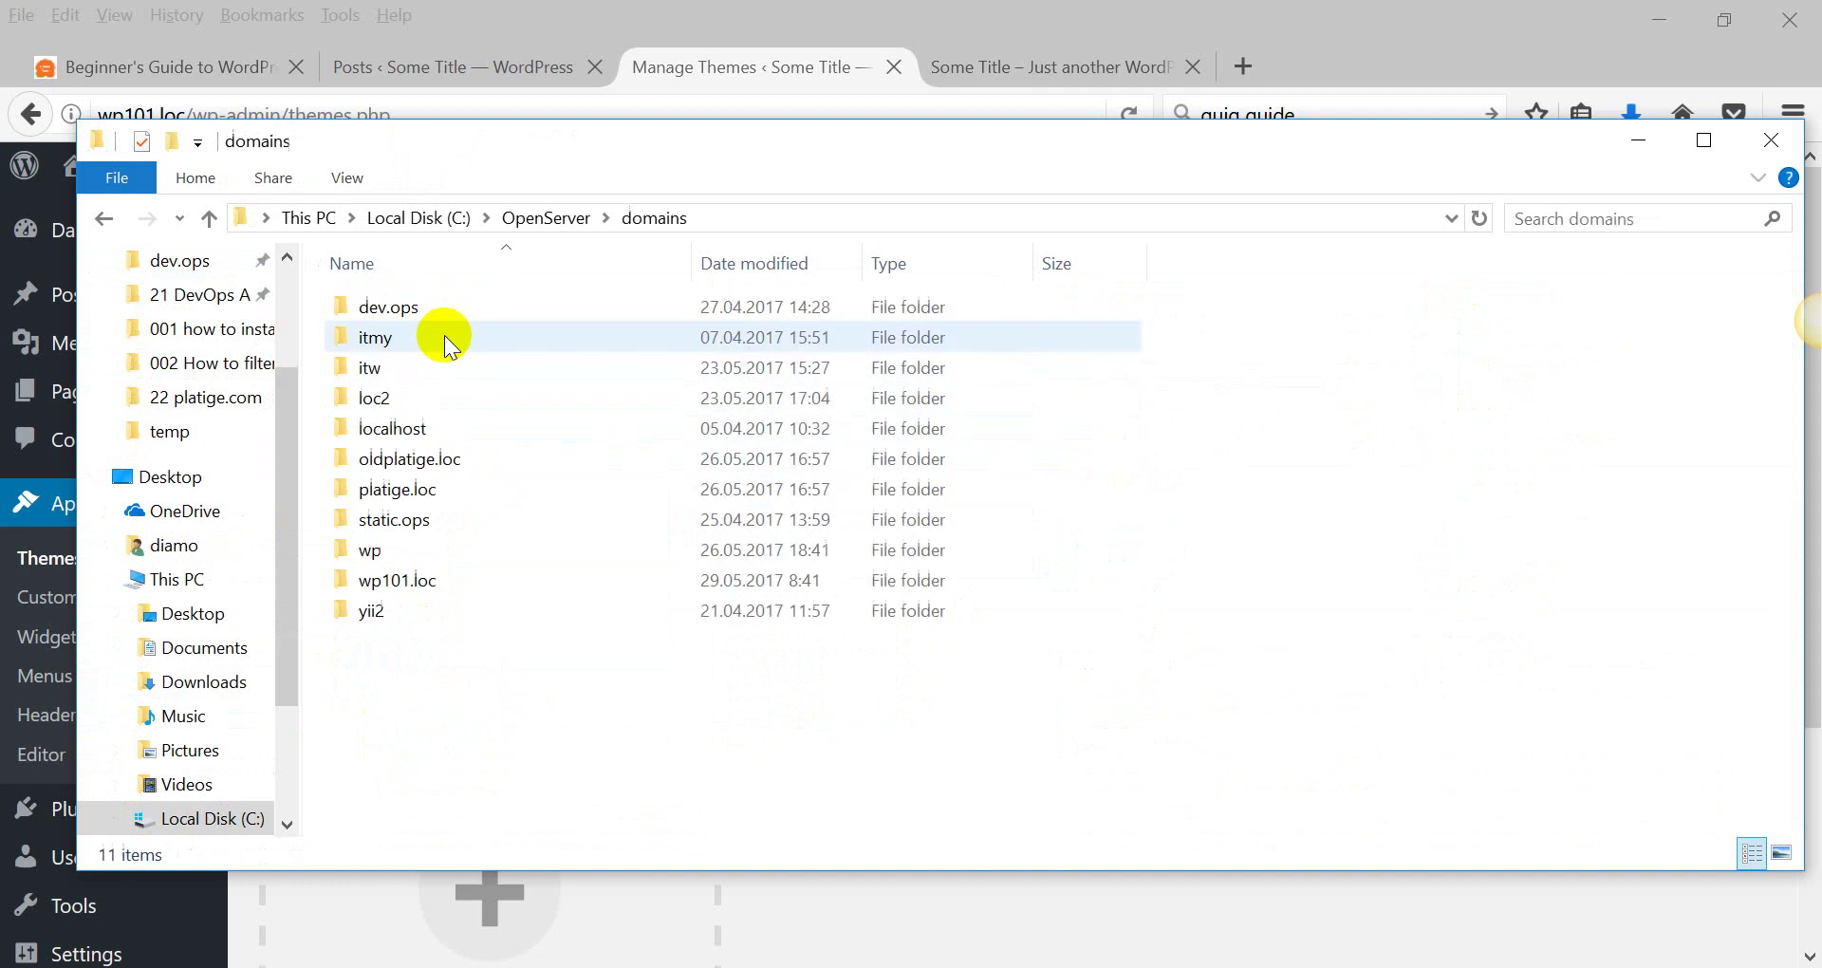
double_click(391, 576)
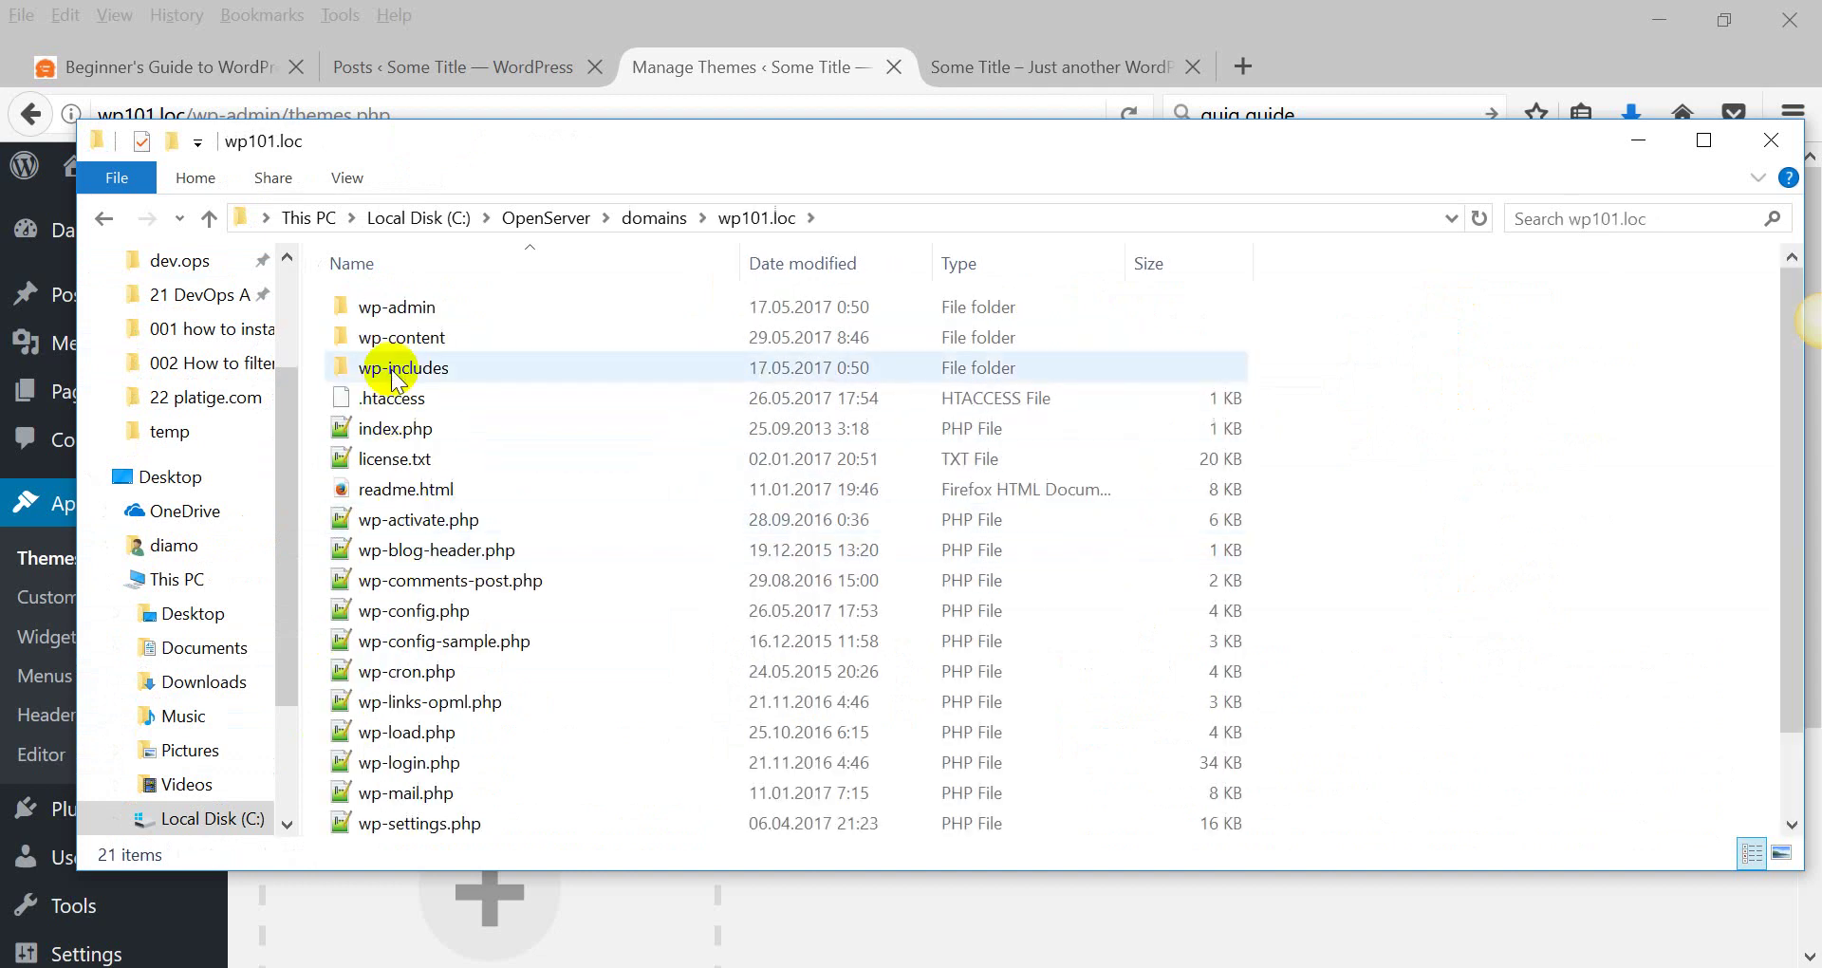
double_click(402, 336)
double_click(402, 342)
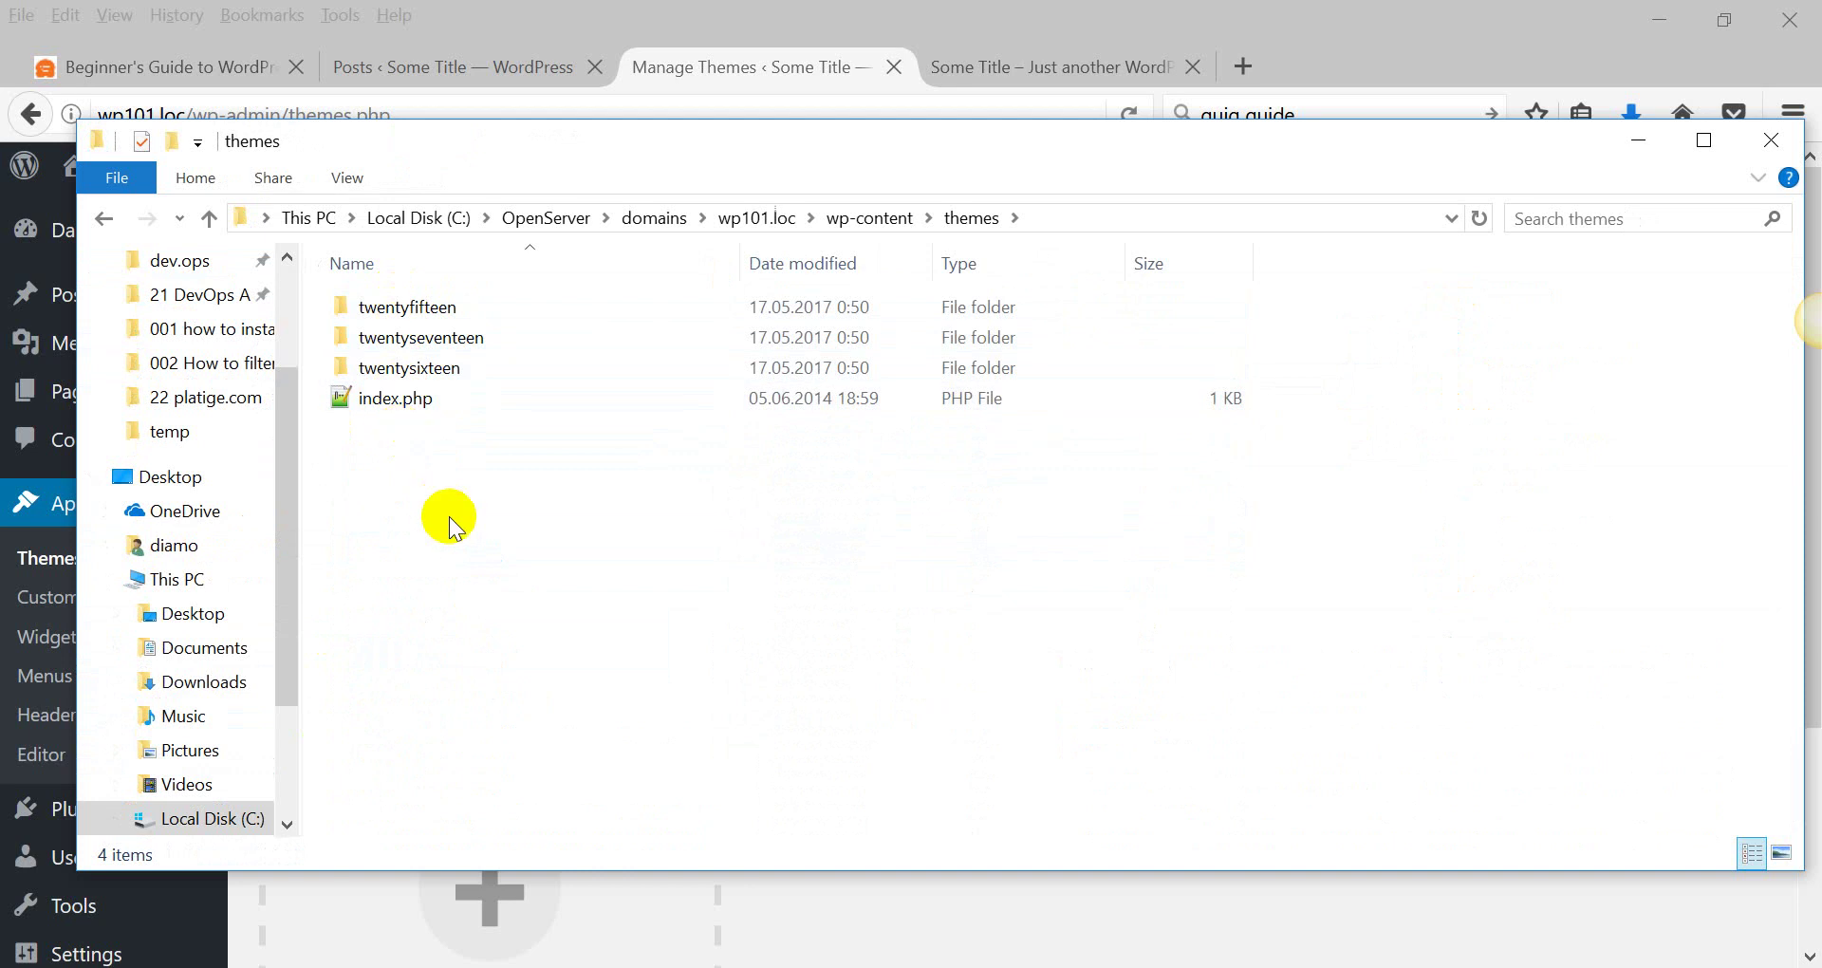
key("alt+Tab")
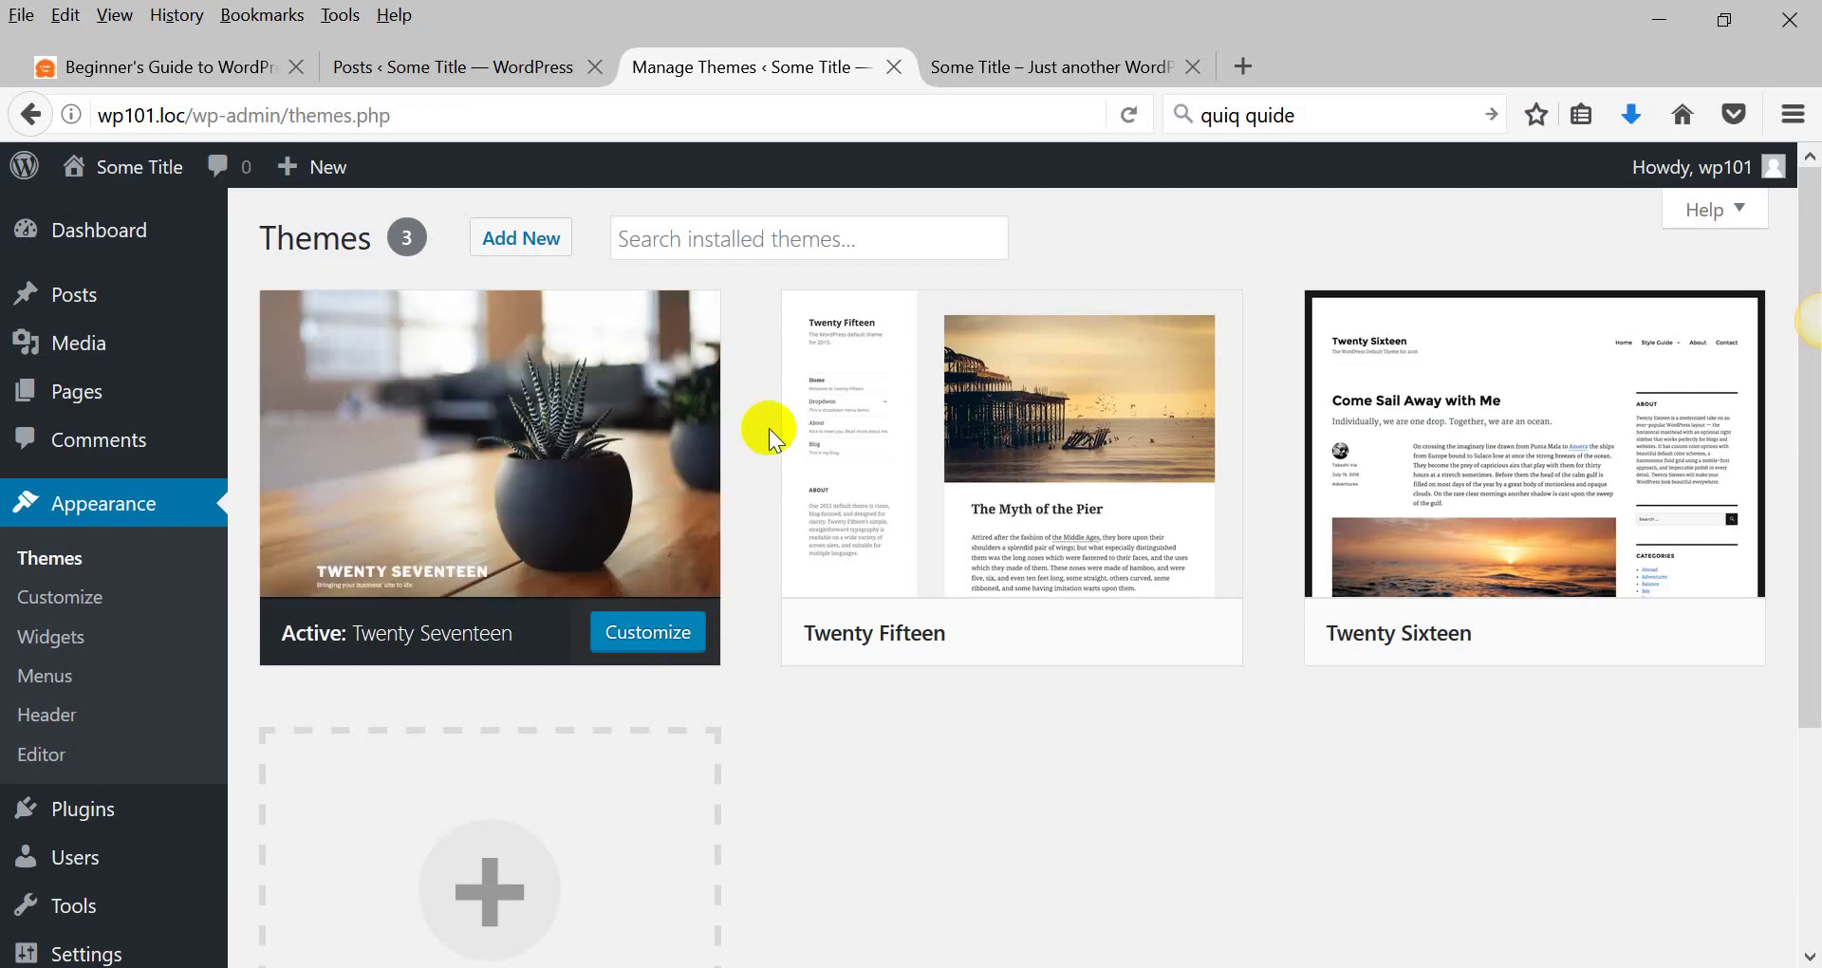
Install The Monday theme from the theme directory.
left_click(520, 241)
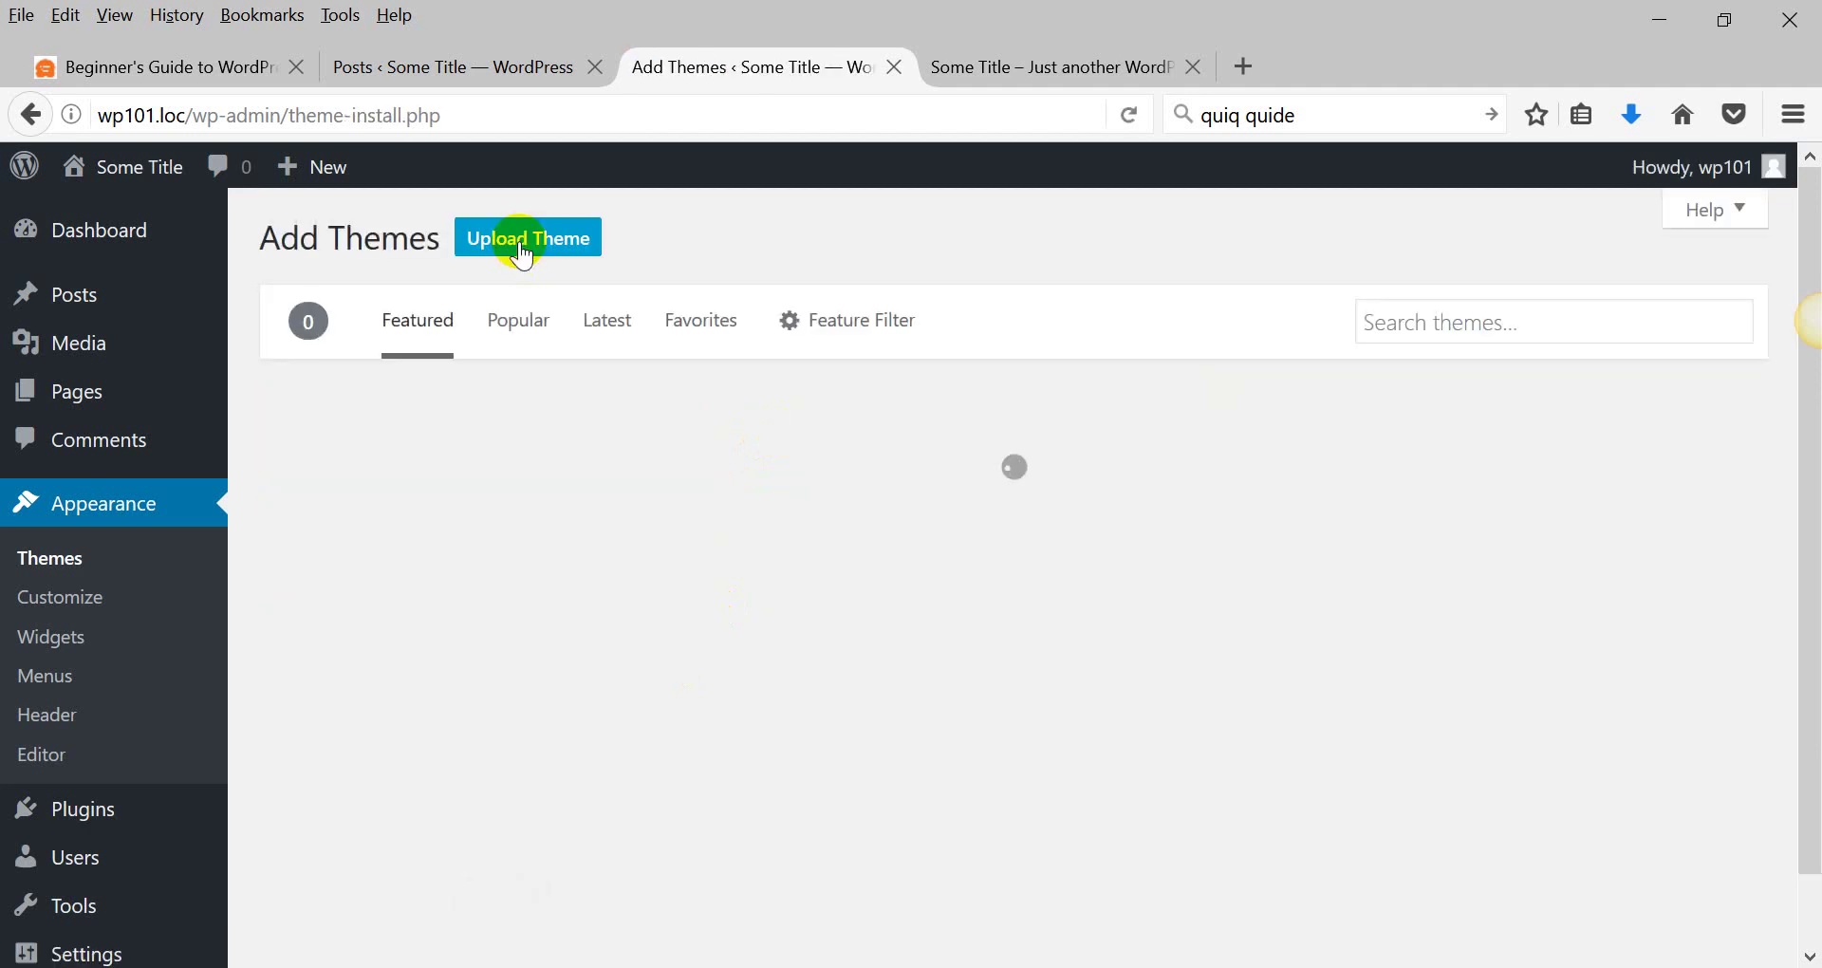
left_click(1518, 324)
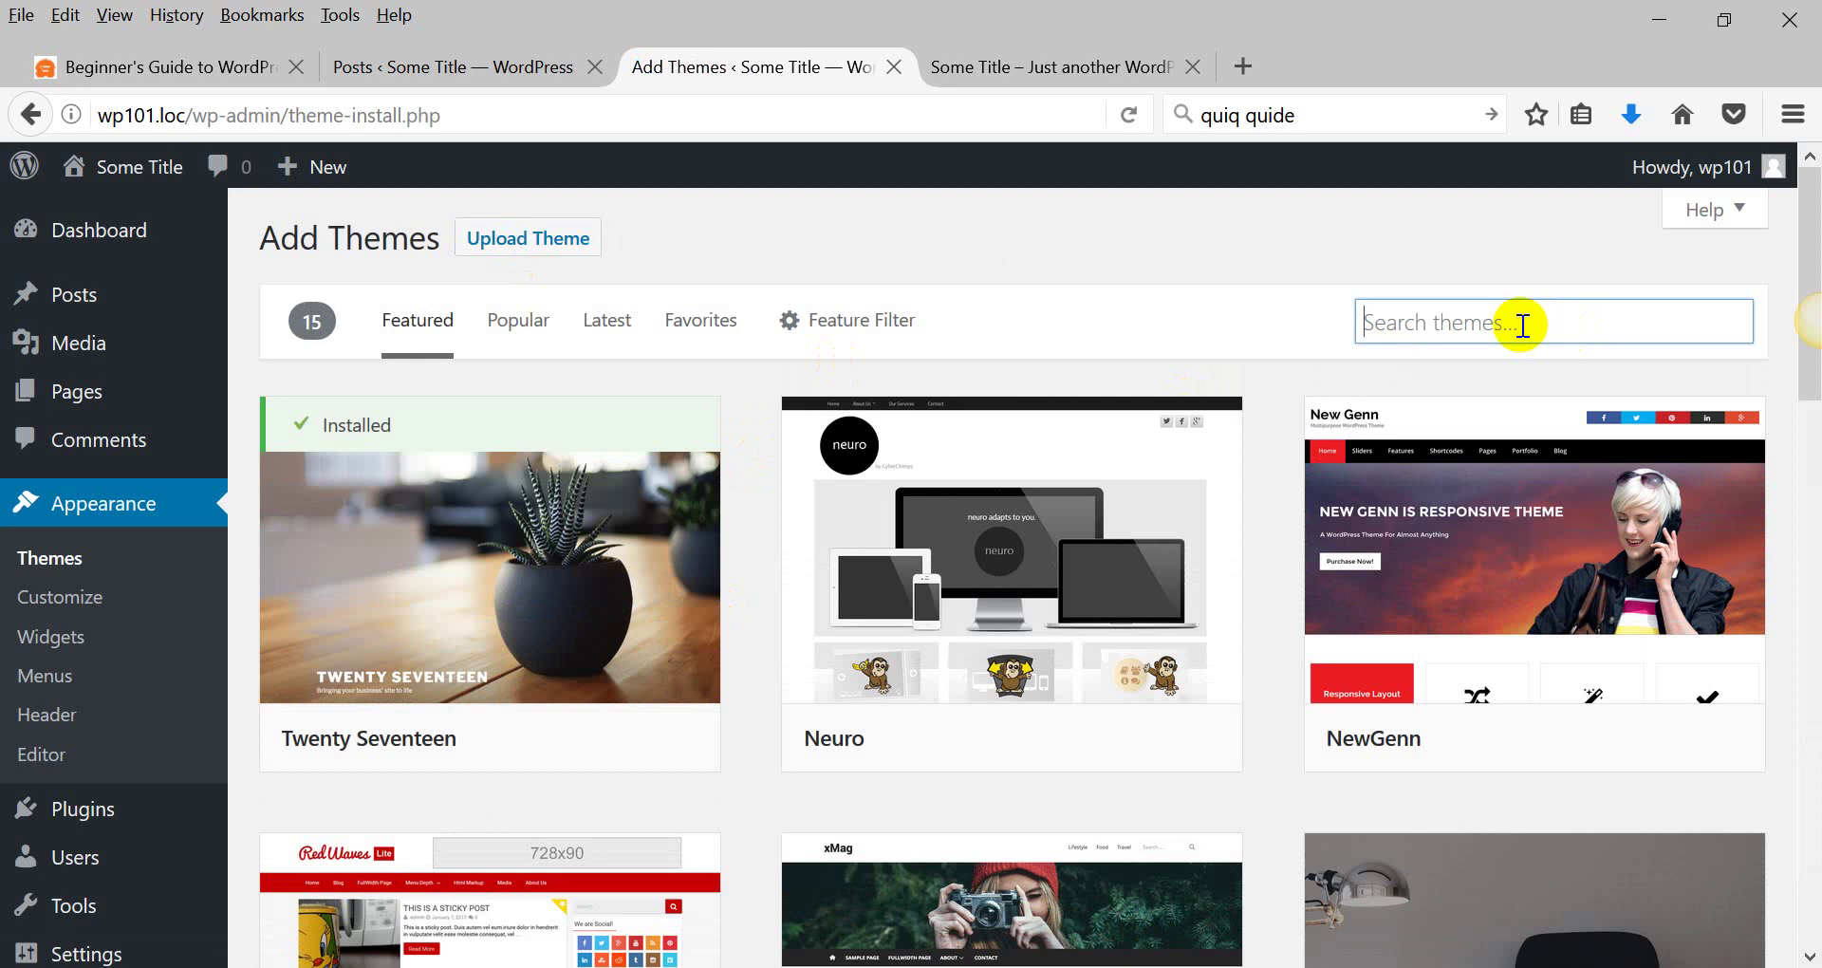
scroll(926, 507, "down", 5)
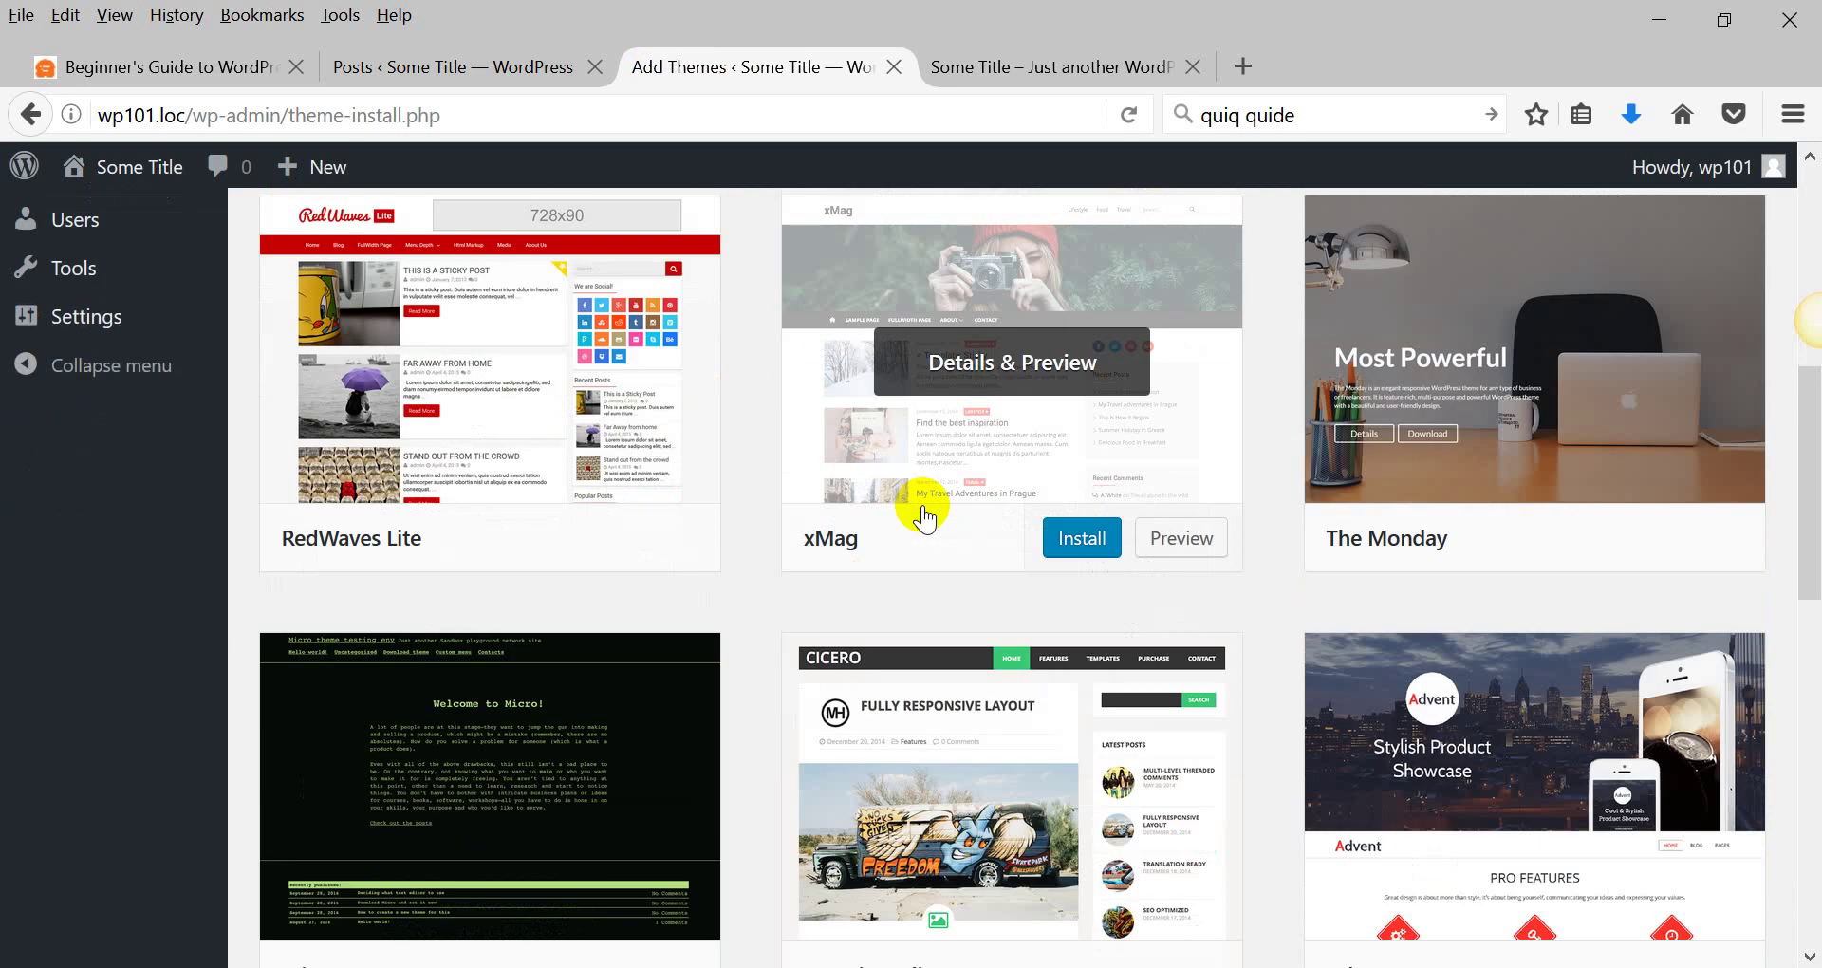
mouse_move(1613, 408)
left_click(1602, 541)
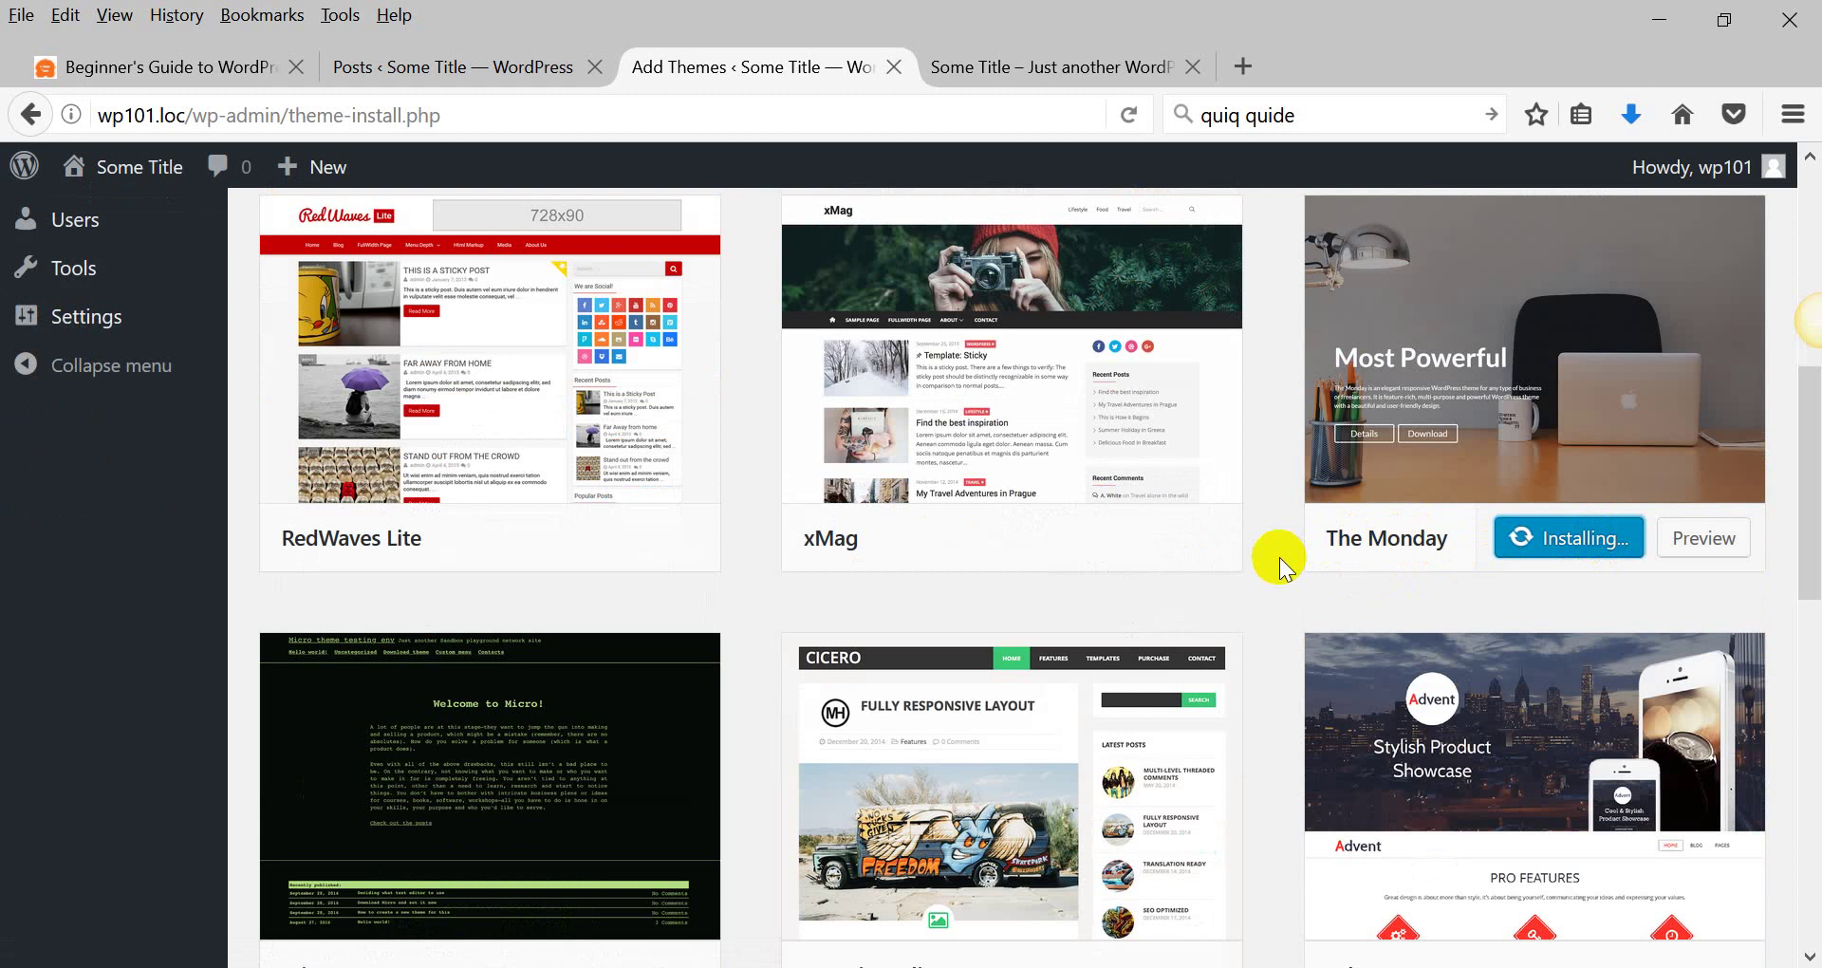
Activate The Monday theme.
scroll(1279, 556, "up", 7)
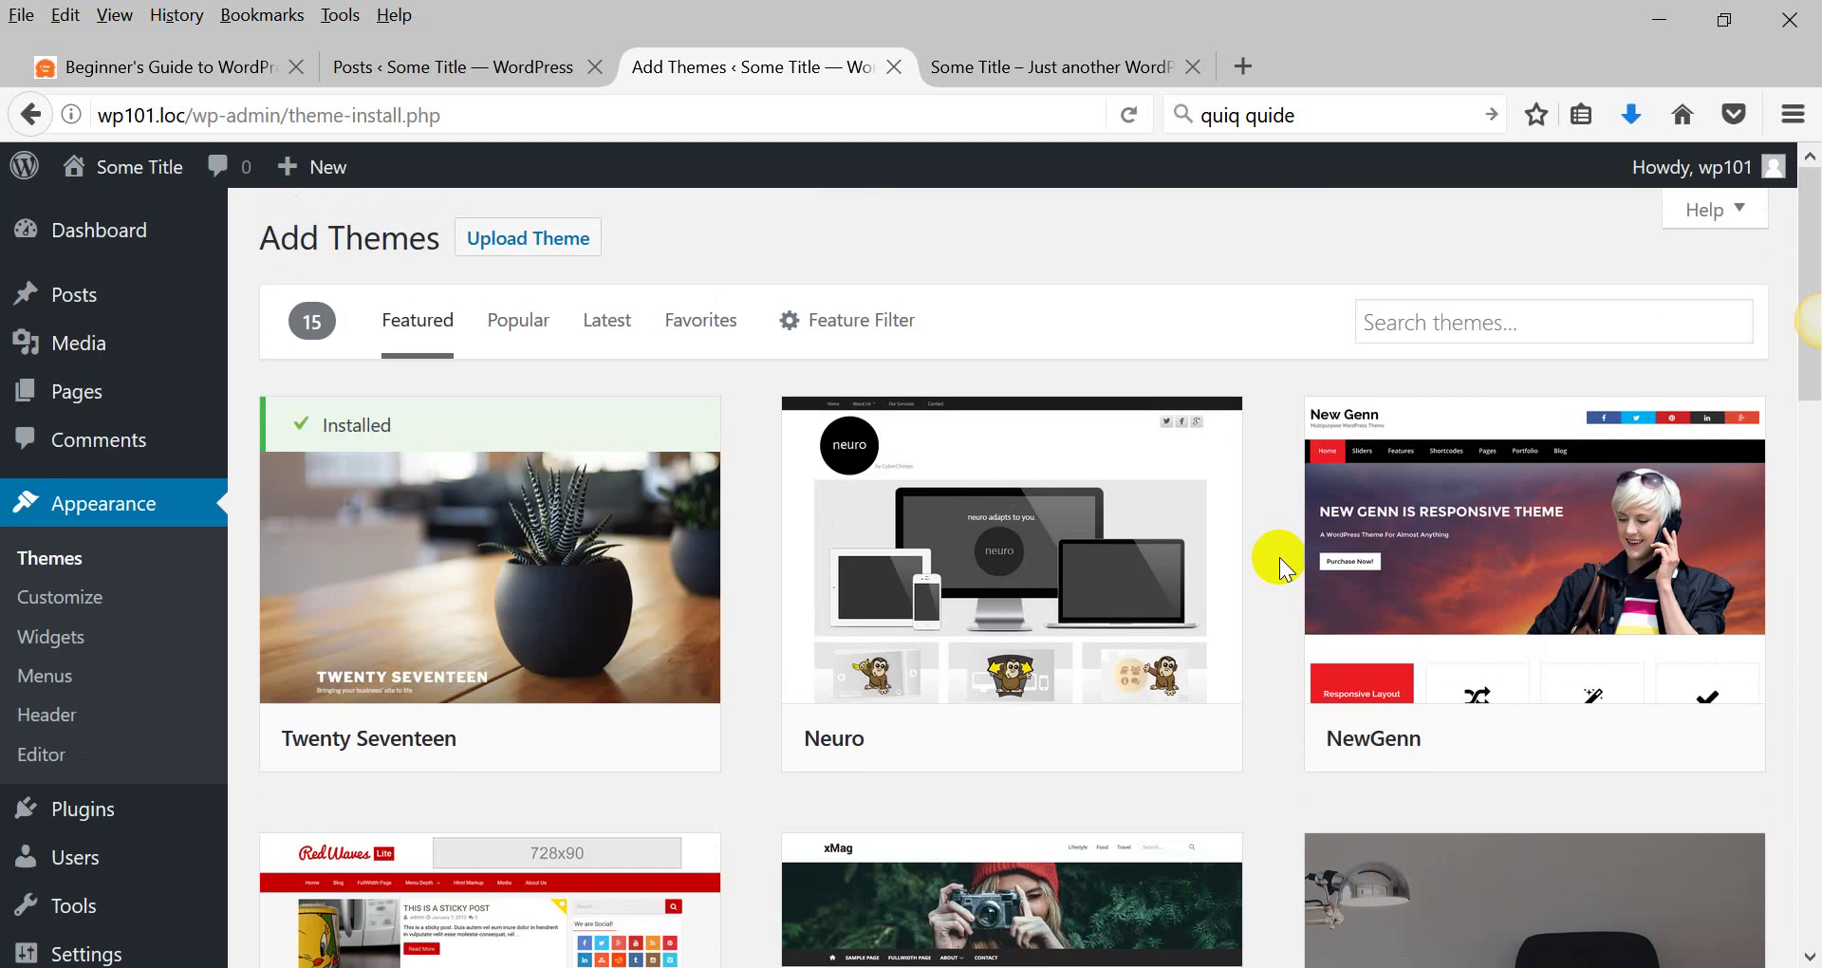
scroll(1279, 556, "down", 7)
left_click(1589, 377)
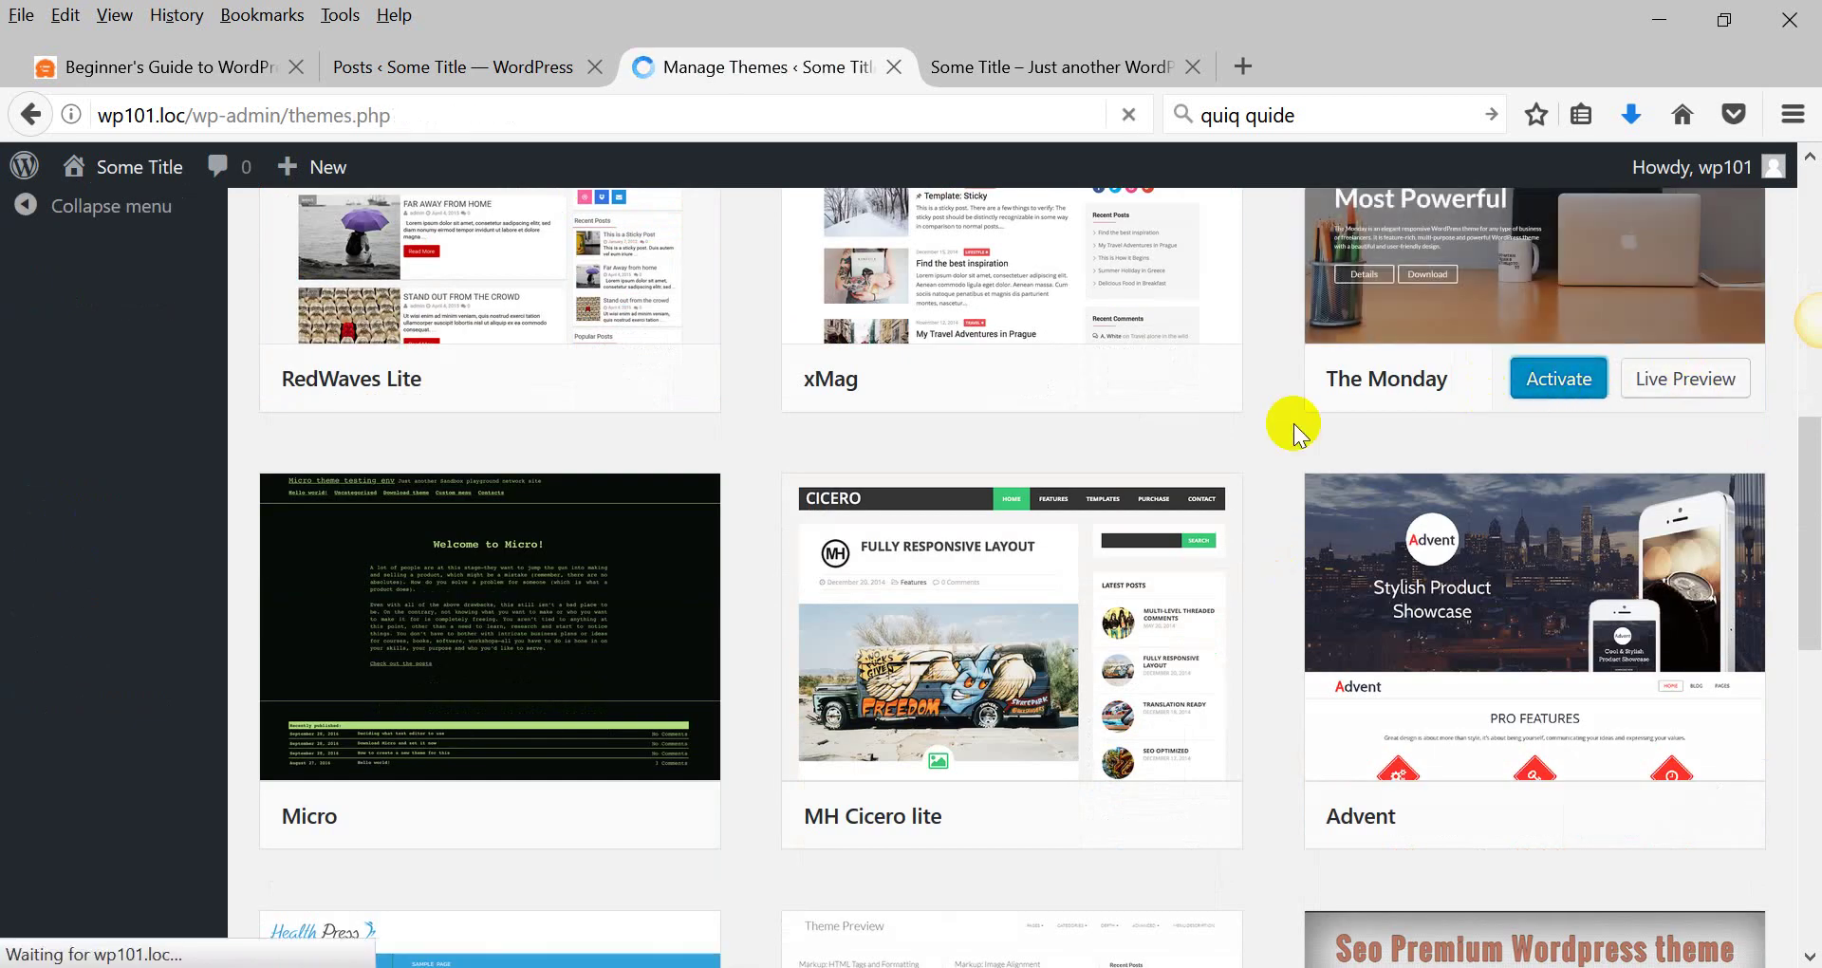
scroll(588, 526, "down", 5)
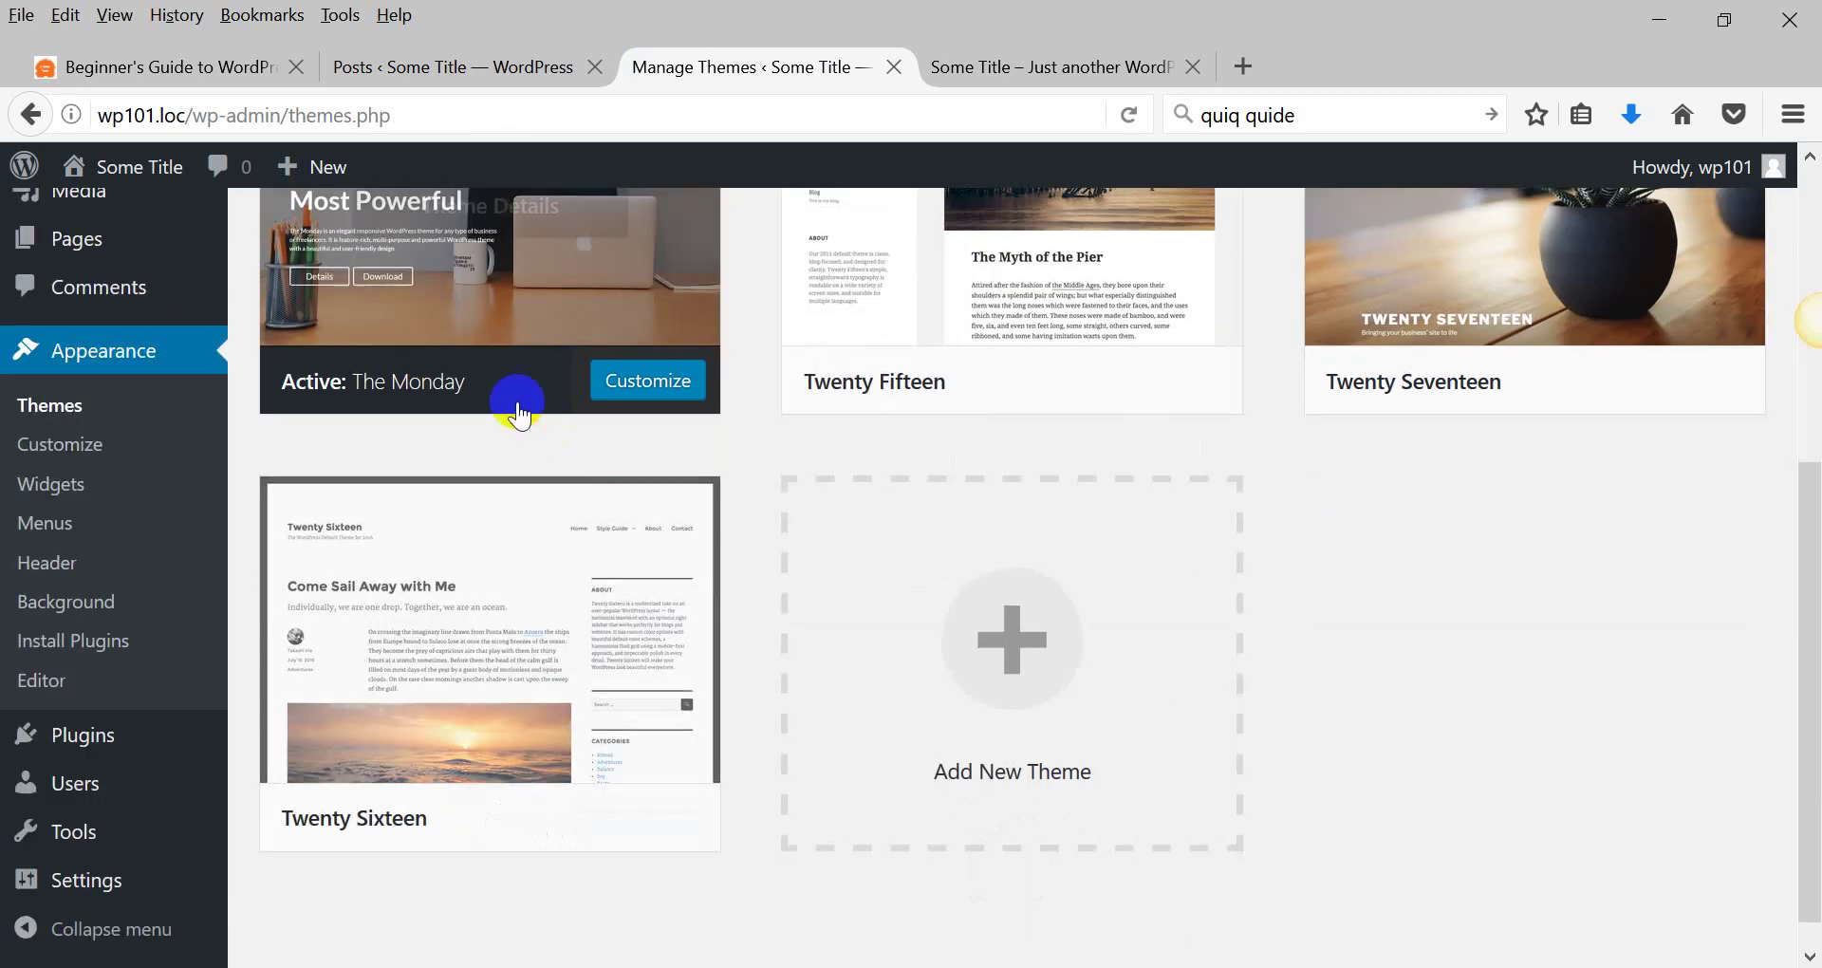
scroll(474, 384, "up", 5)
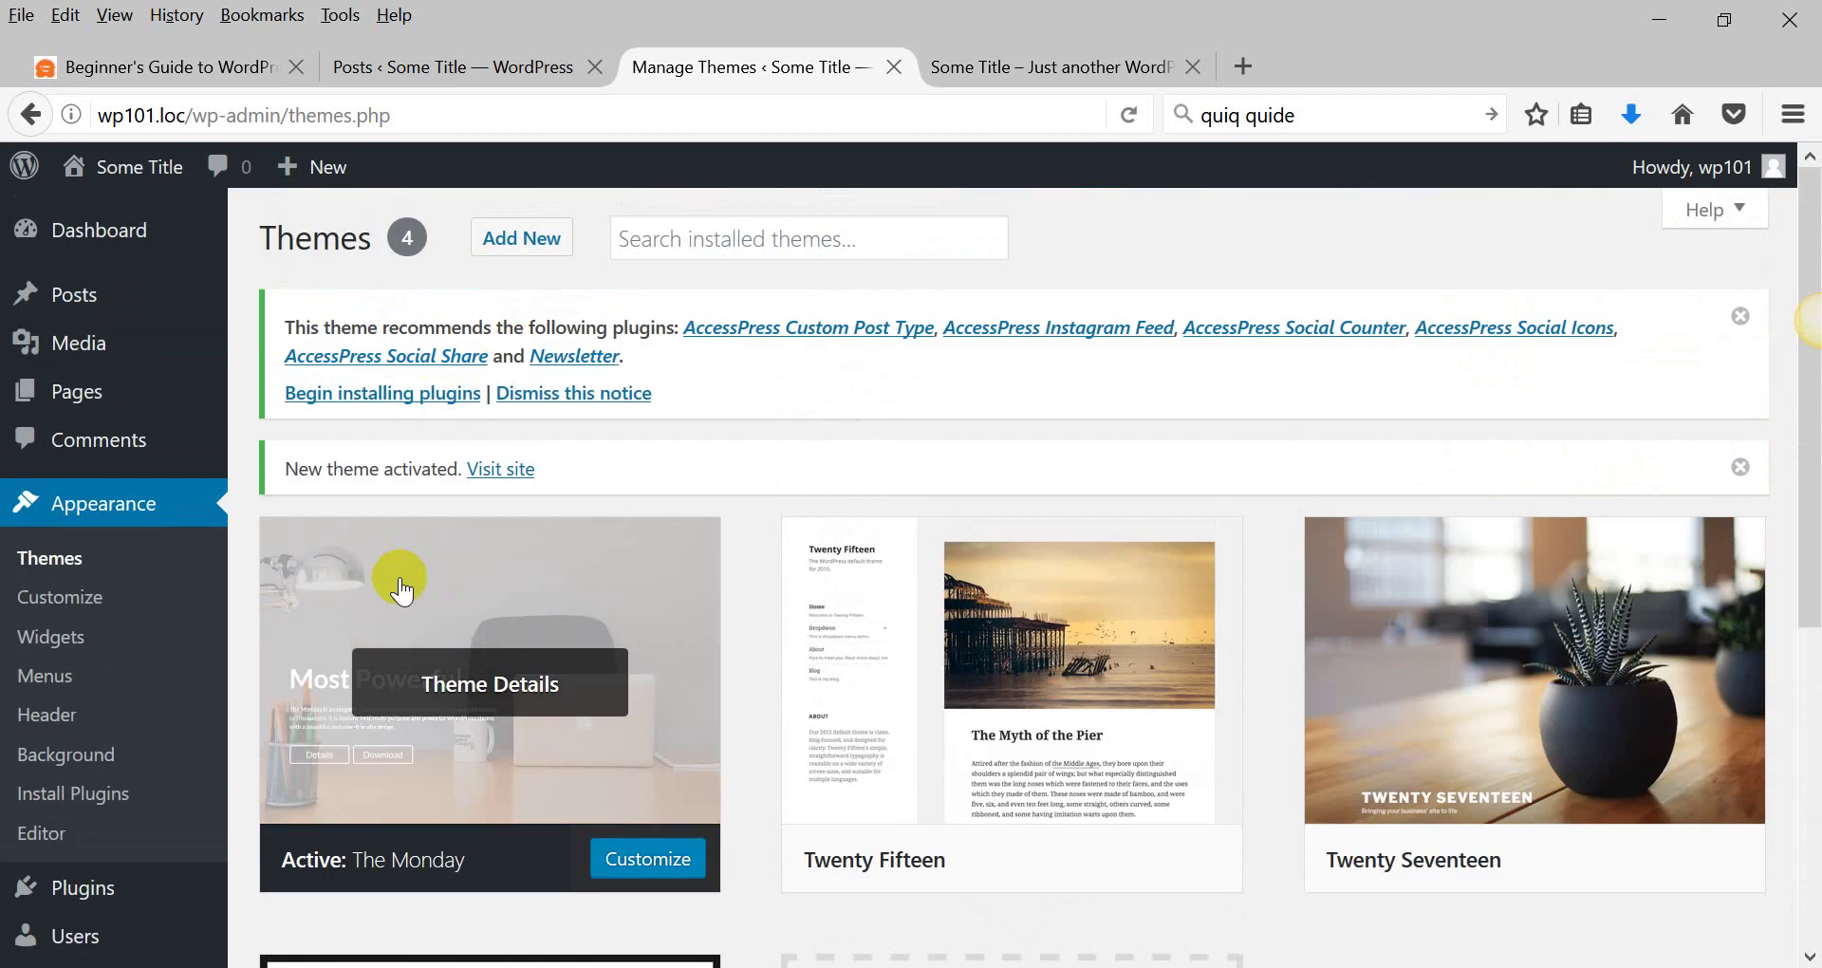
Reload the live site to see The Monday, then locate the new the-monday folder in themes.
left_click(1024, 65)
left_click(1127, 102)
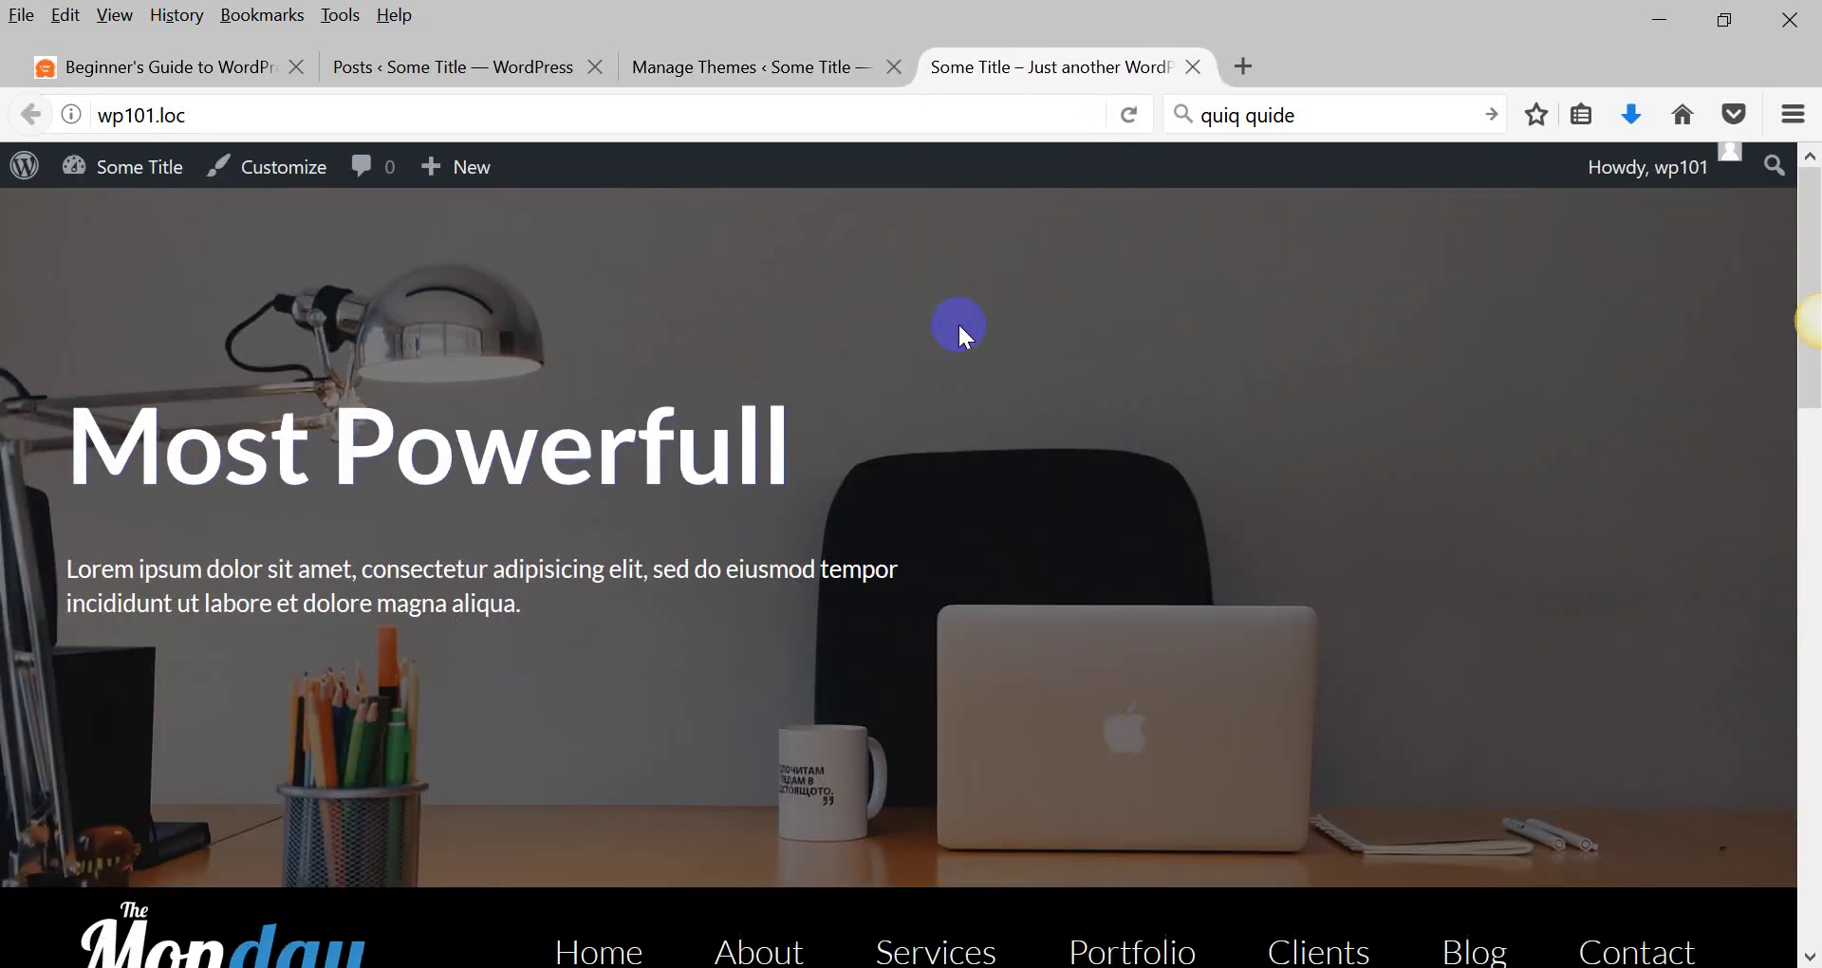
scroll(276, 541, "down", 8)
scroll(280, 525, "down", 5)
scroll(281, 523, "up", 15)
left_click(737, 74)
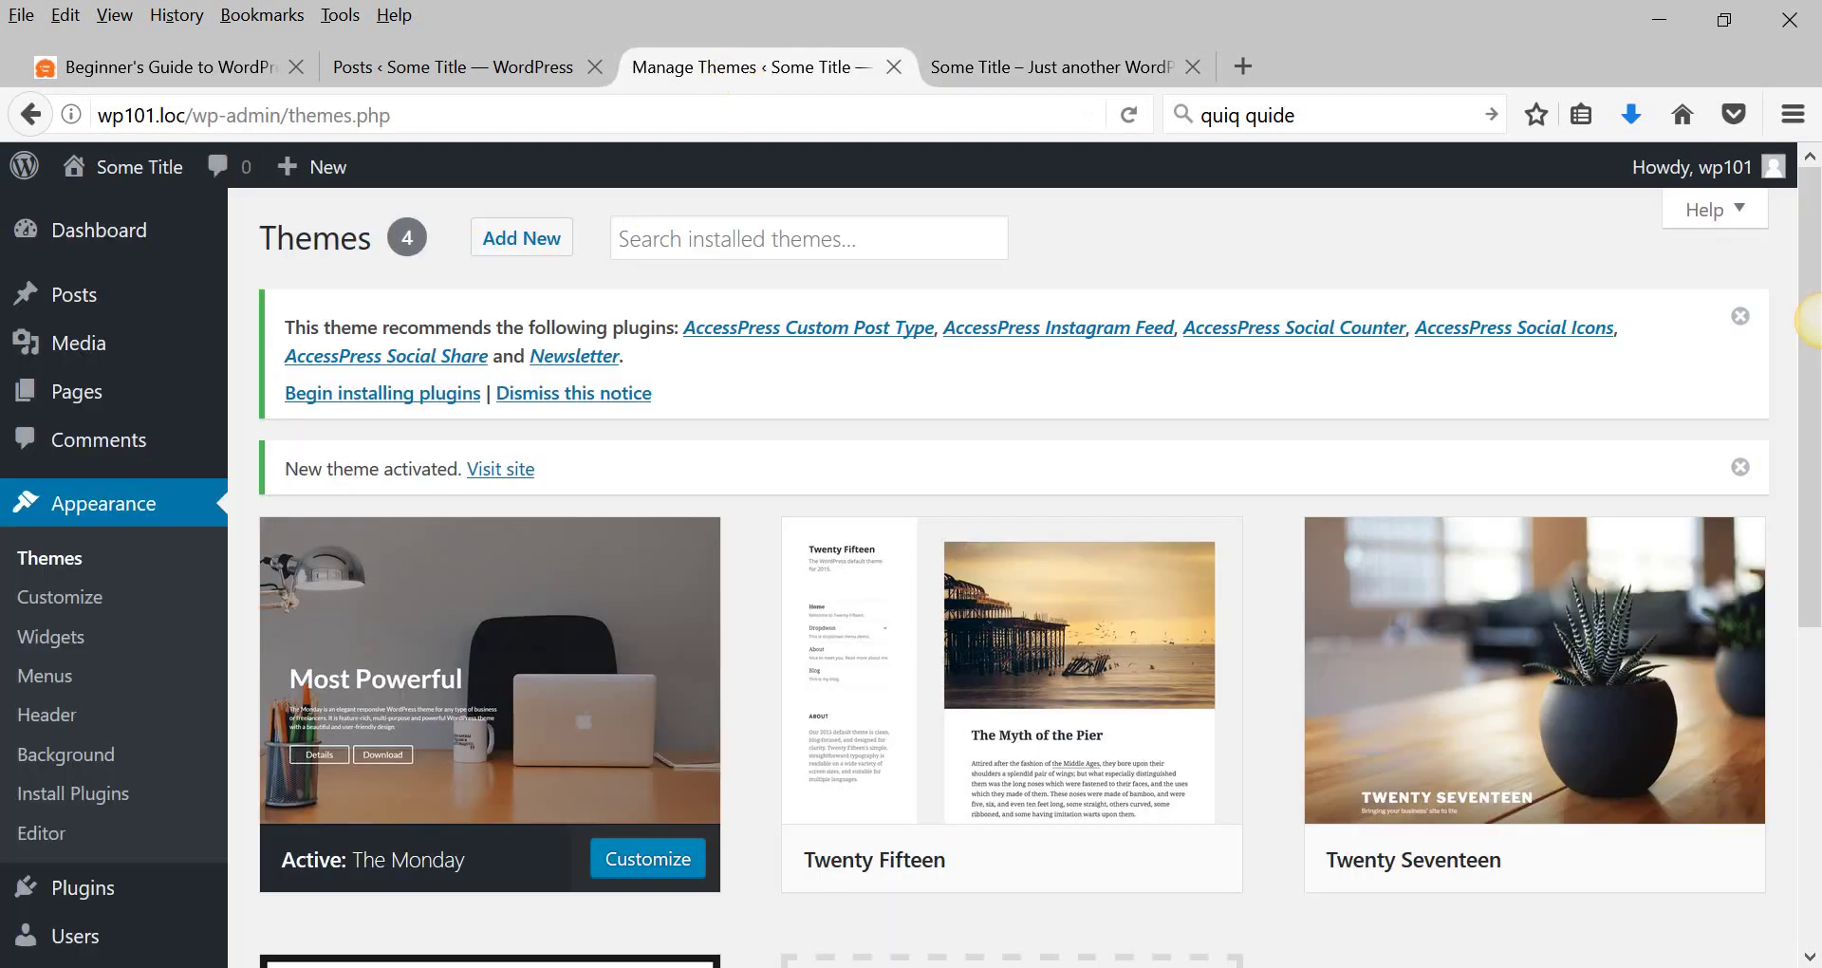
key("alt+Tab")
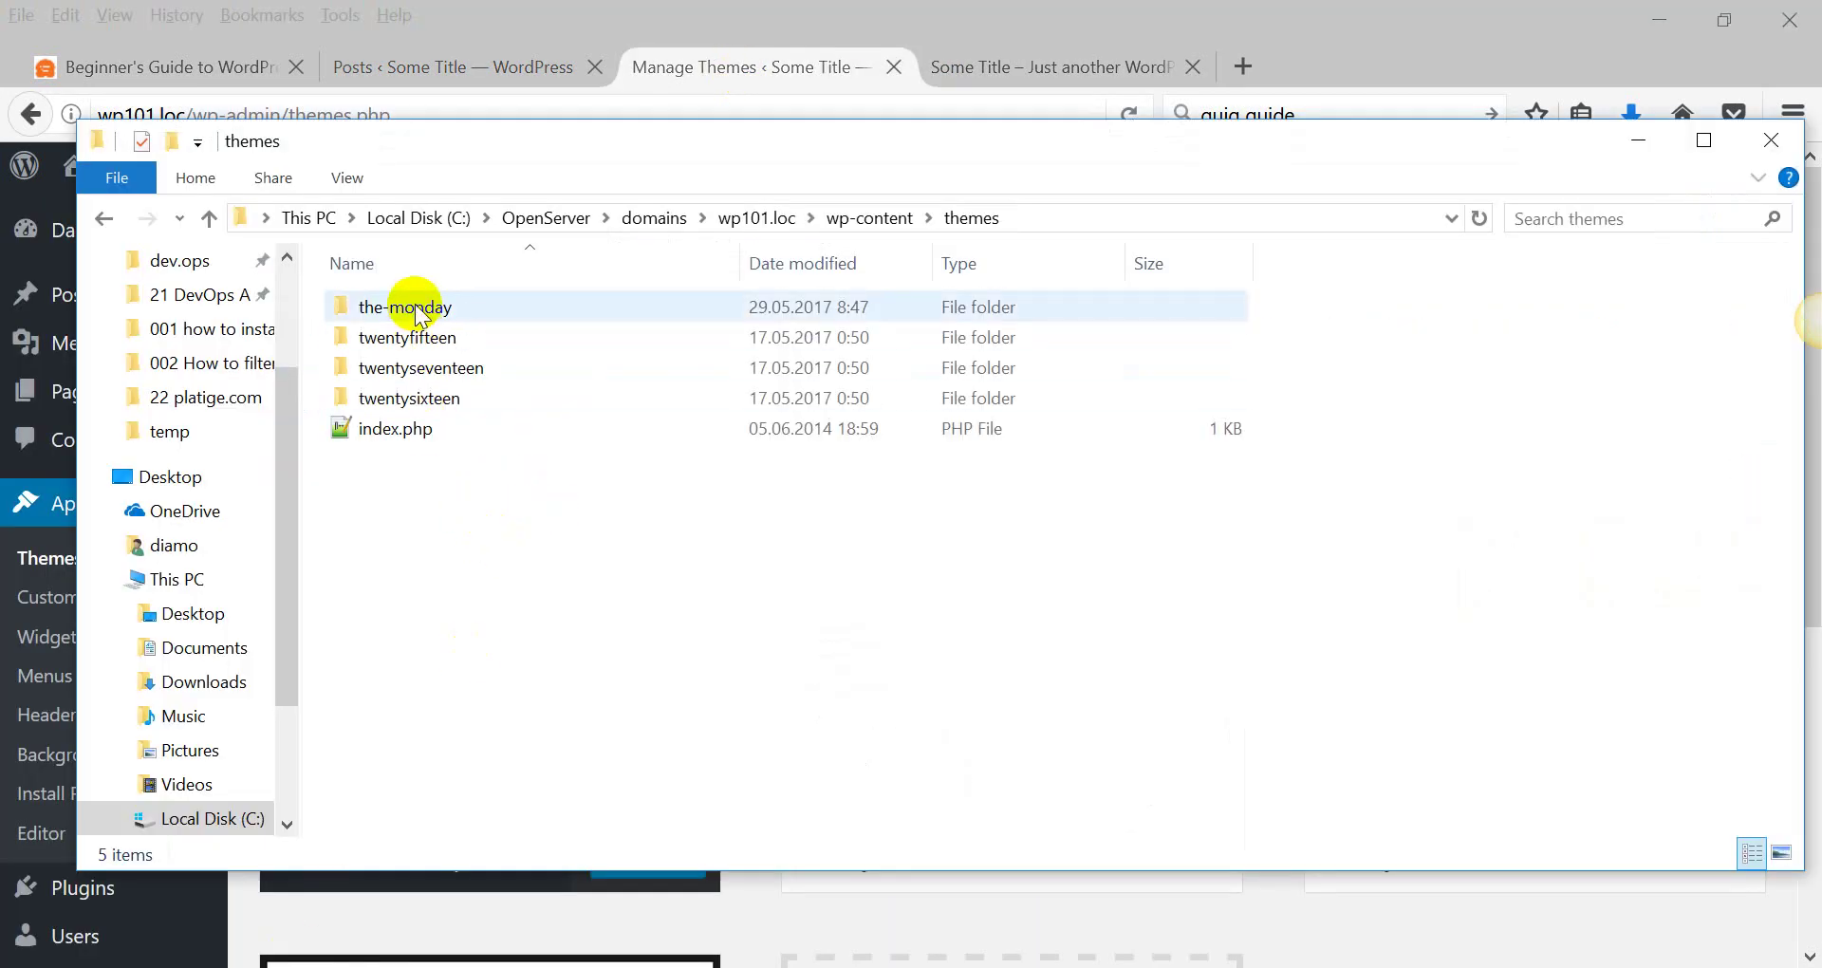
left_click(417, 309)
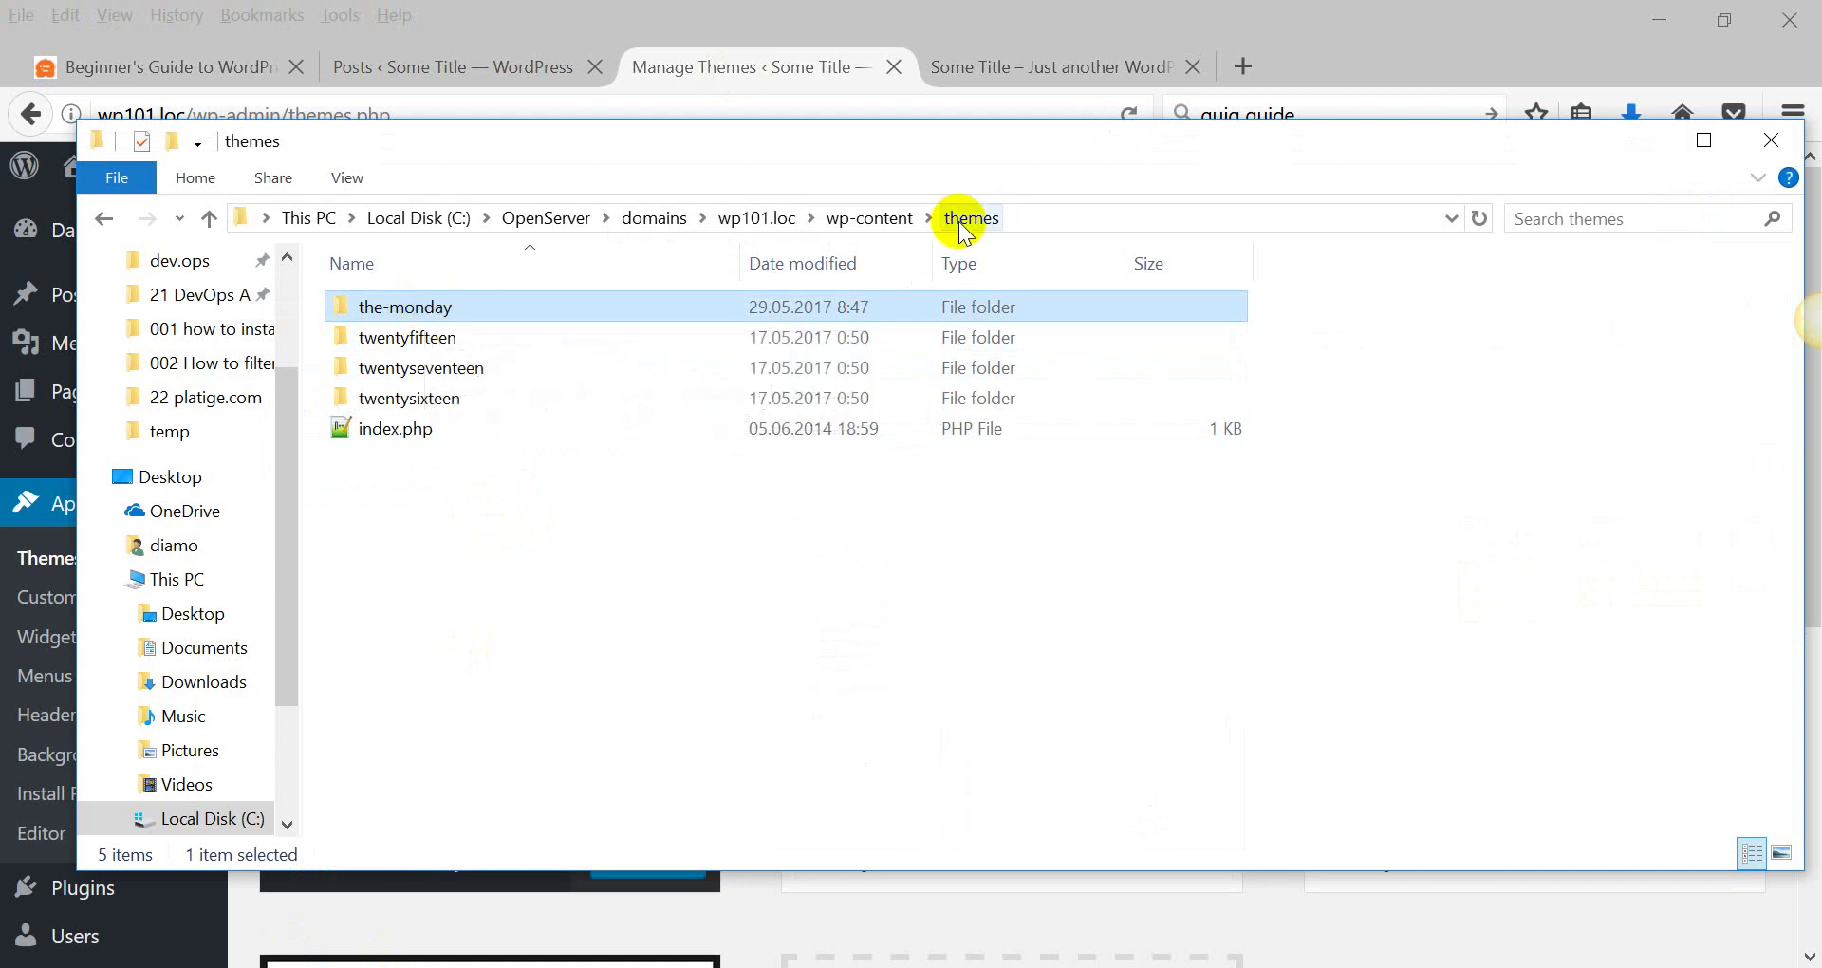
Bring WordPress forward and activate Twenty Fifteen in place of The Monday.
left_click(1635, 145)
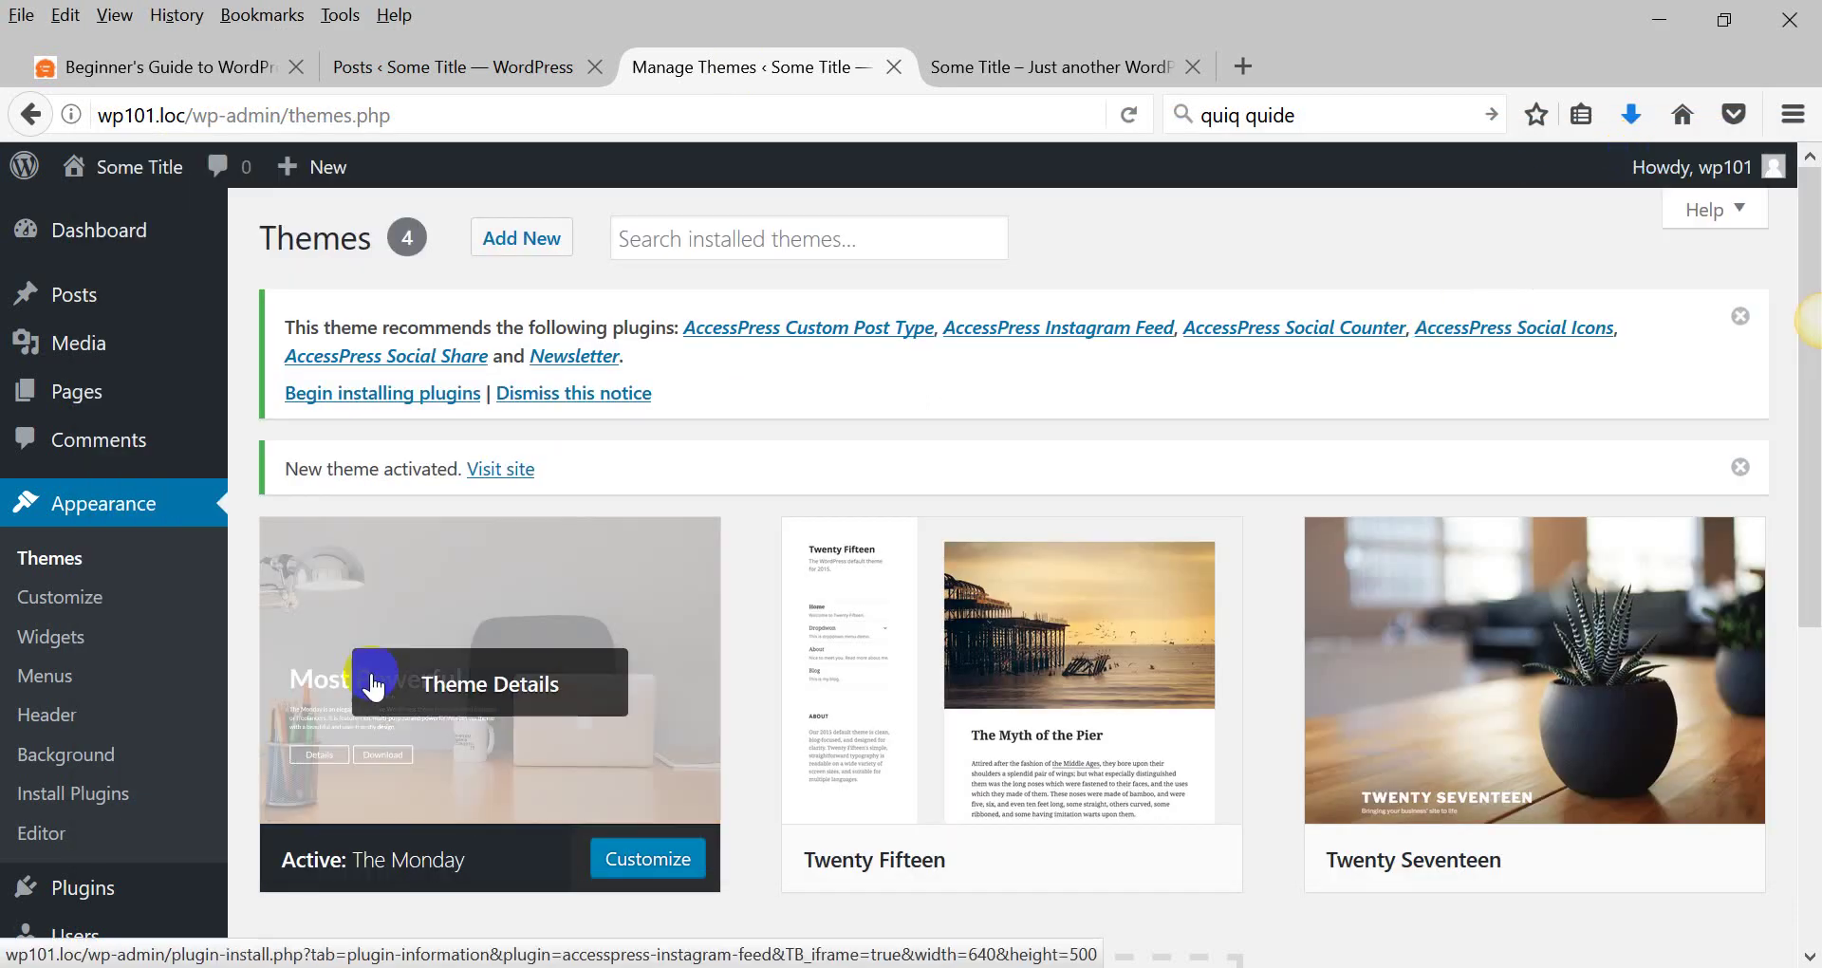
scroll(765, 432, "down", 2)
scroll(763, 425, "down", 5)
scroll(761, 425, "up", 6)
scroll(760, 424, "down", 5)
left_click(1005, 385)
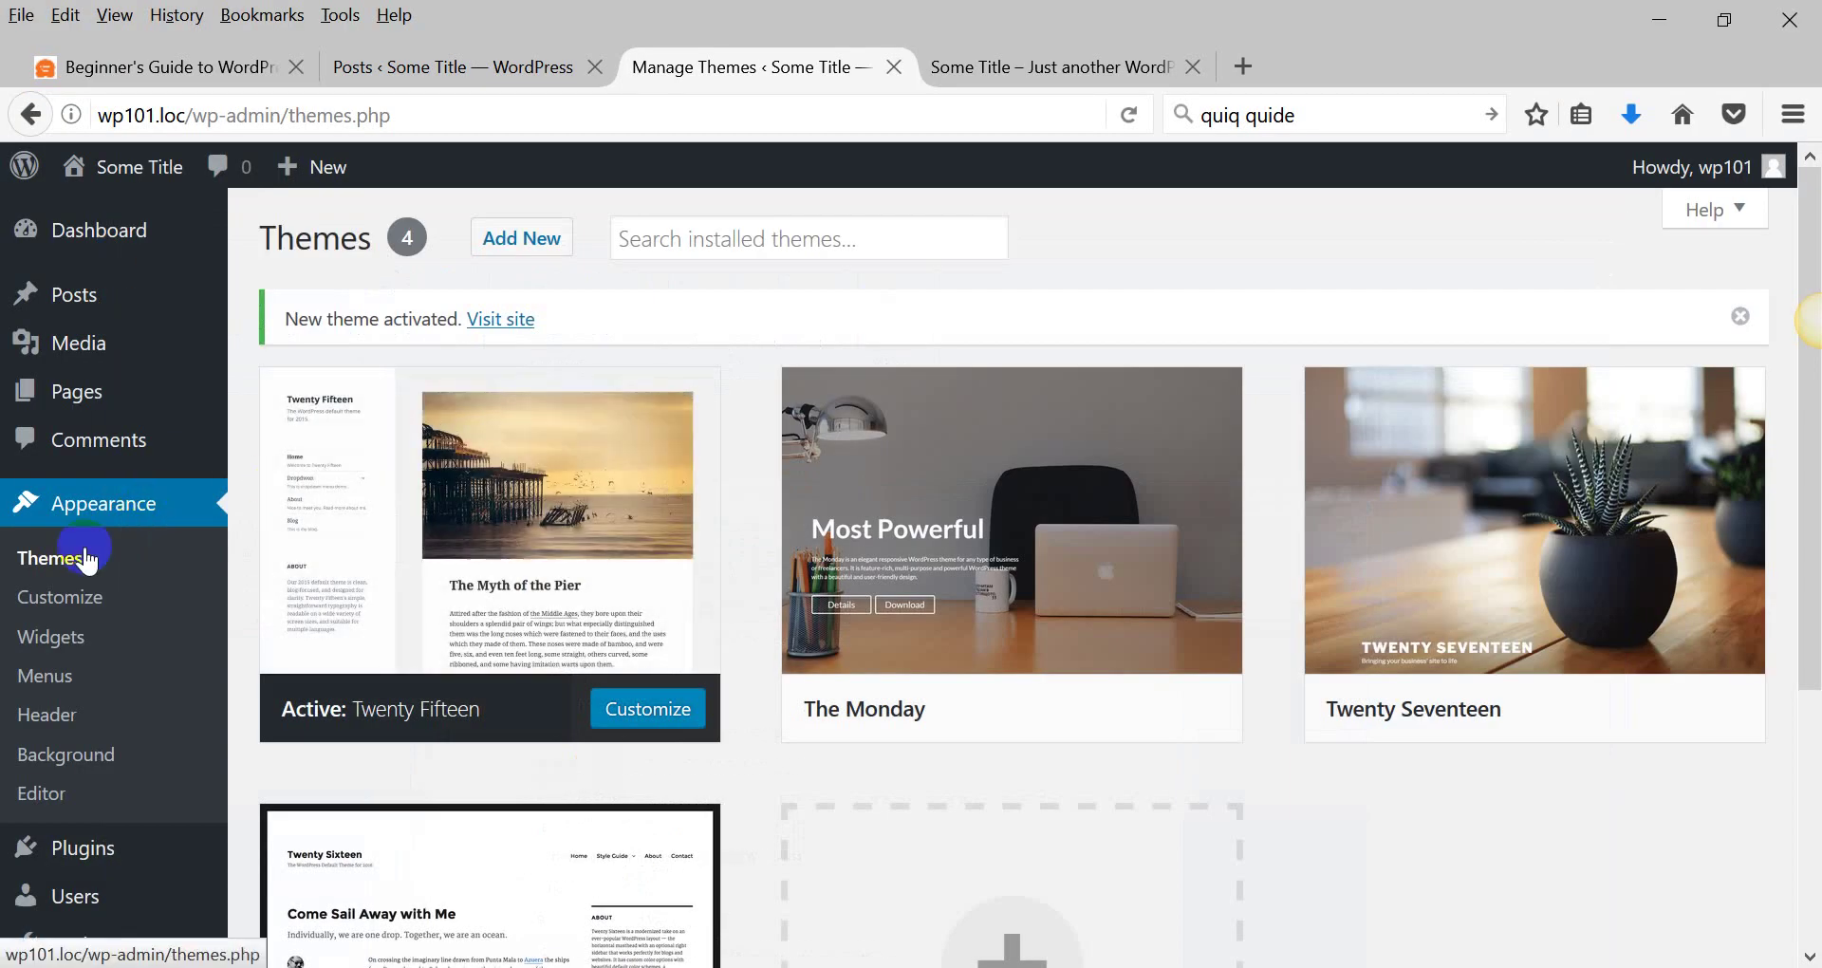
Open the Customizer and look at the Site Identity title and tagline.
left_click(54, 604)
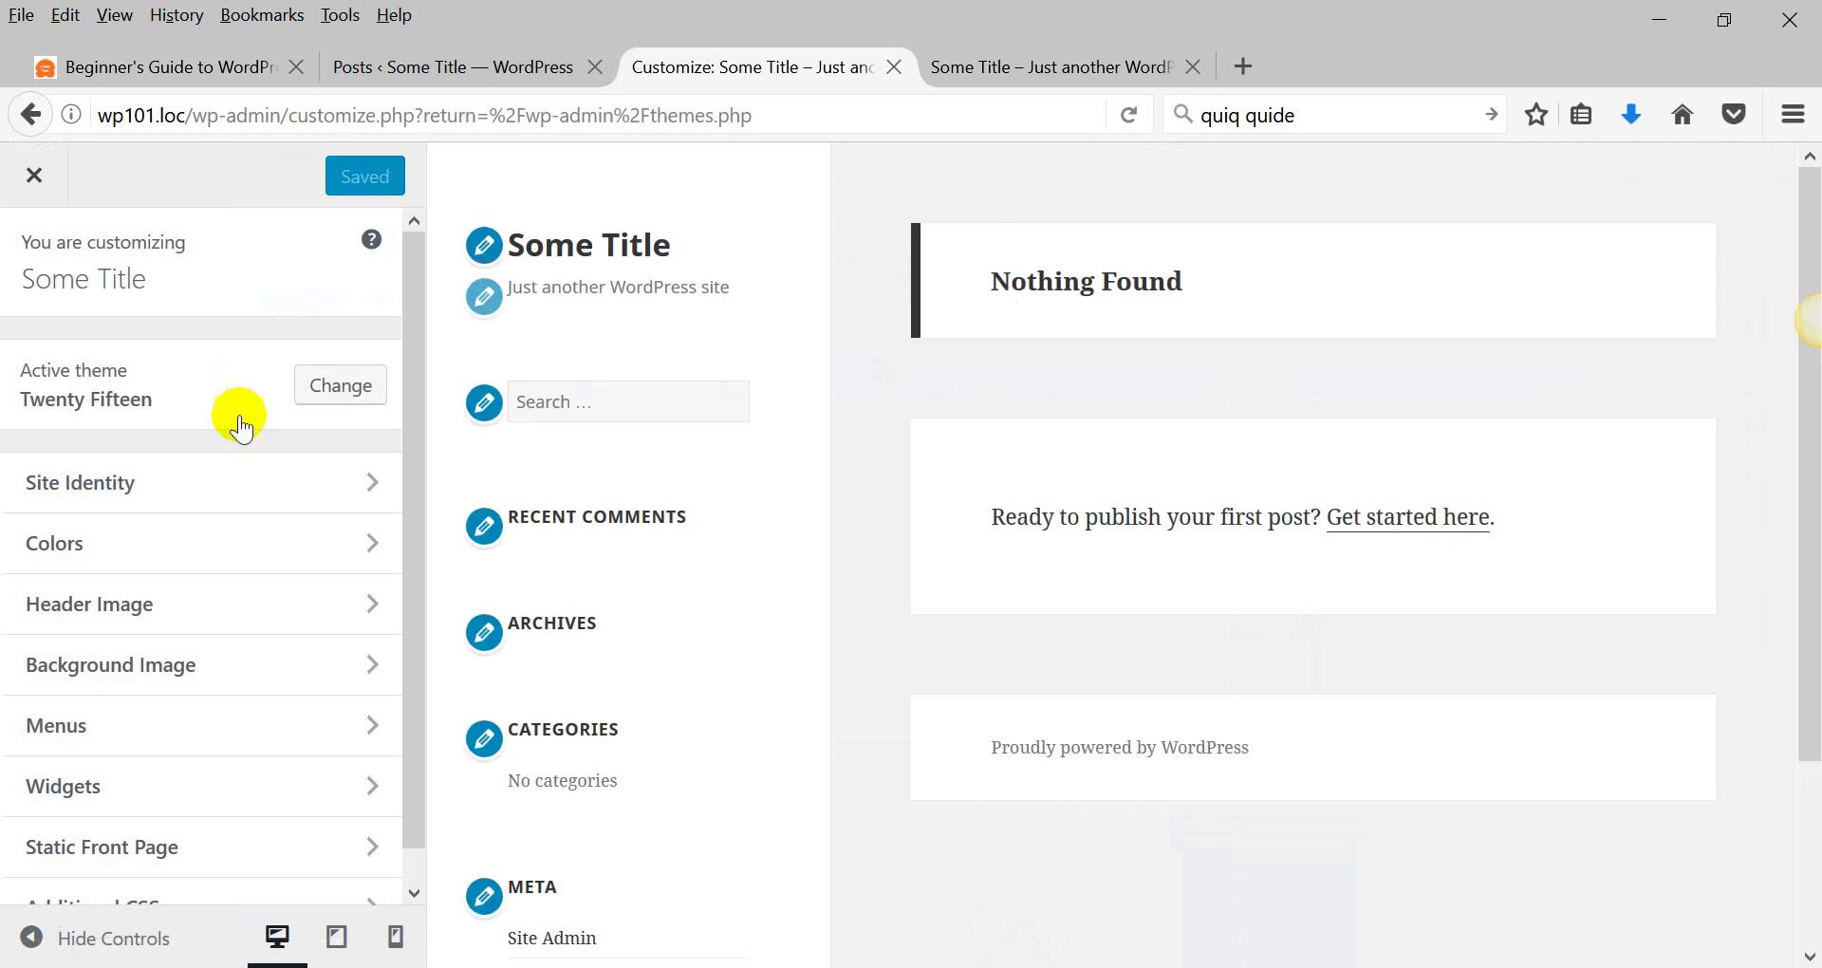
scroll(418, 356, "down", 2)
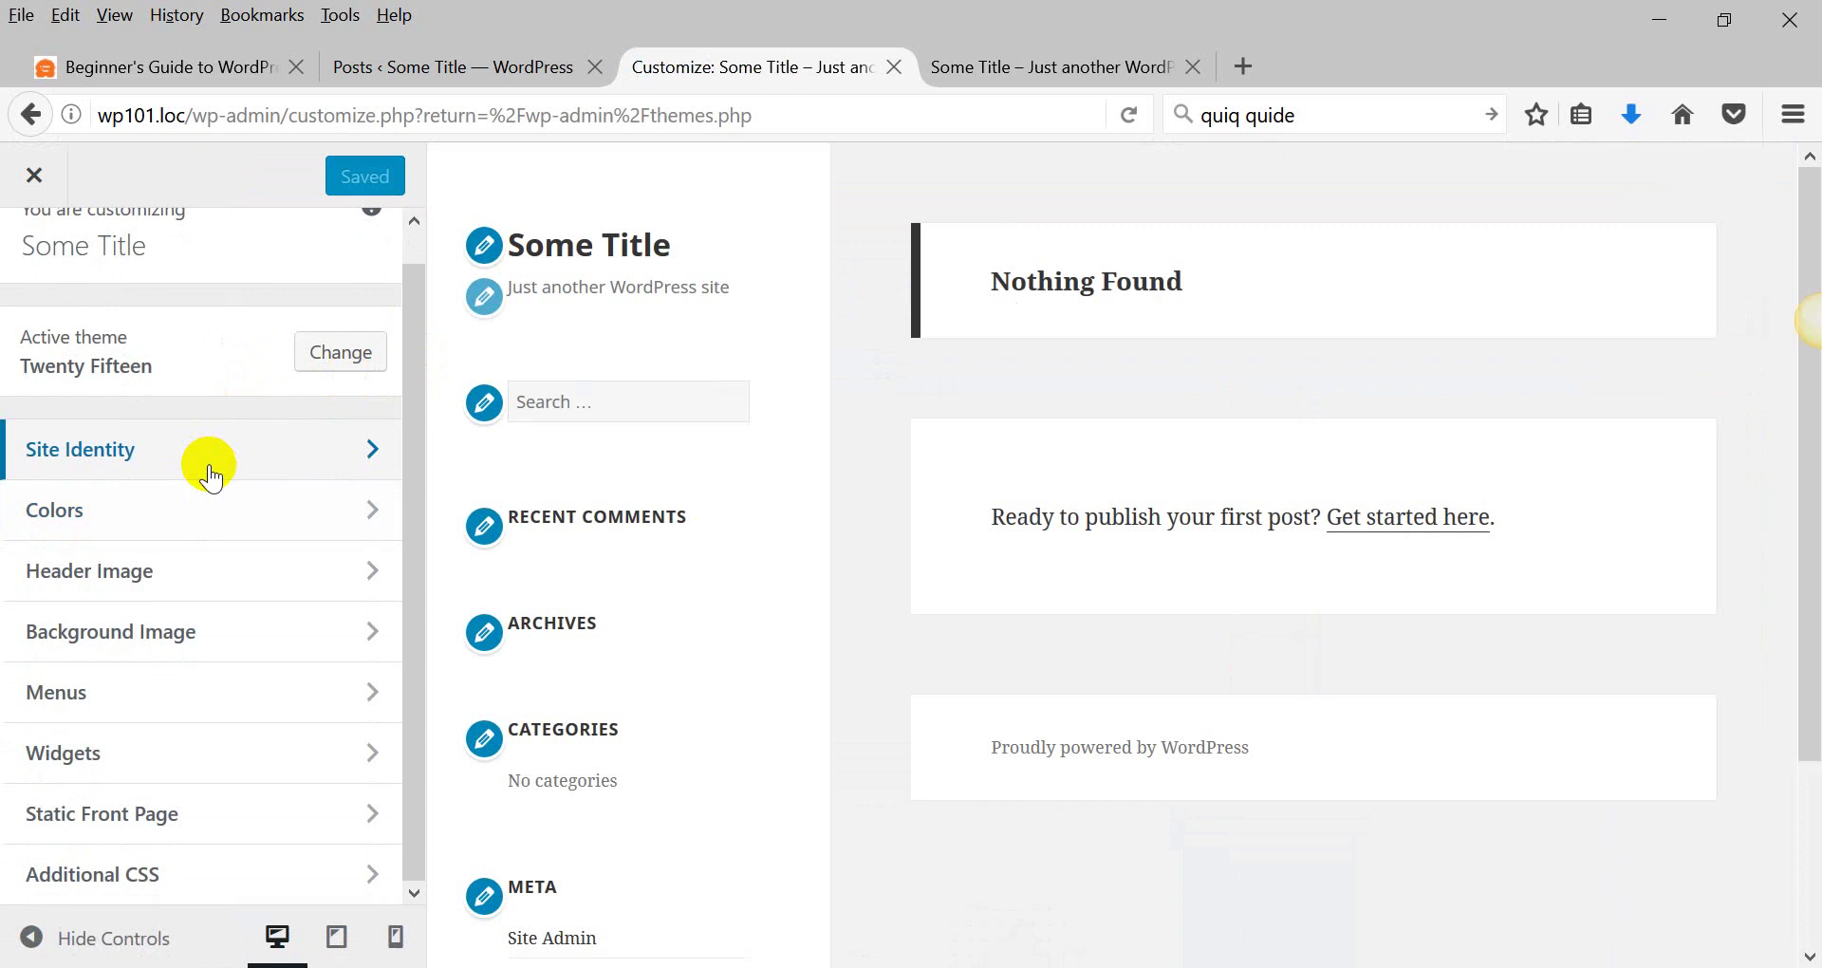
left_click(306, 450)
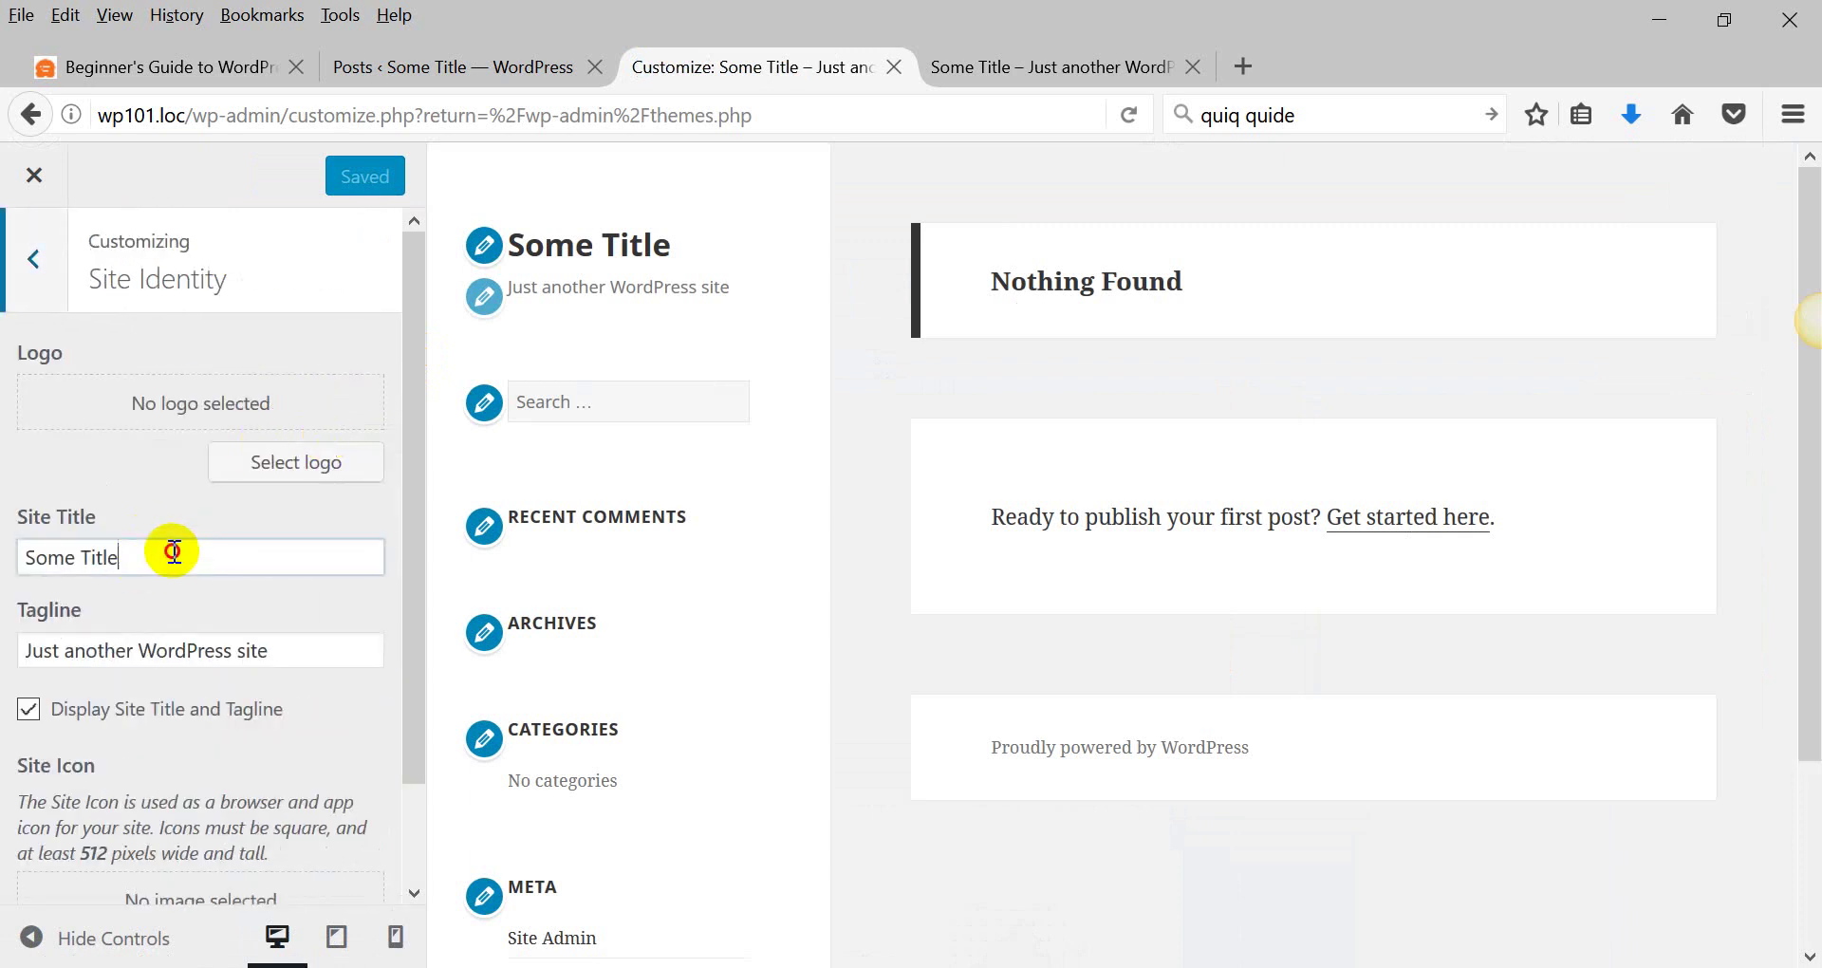
left_click_drag(133, 559, 4, 552)
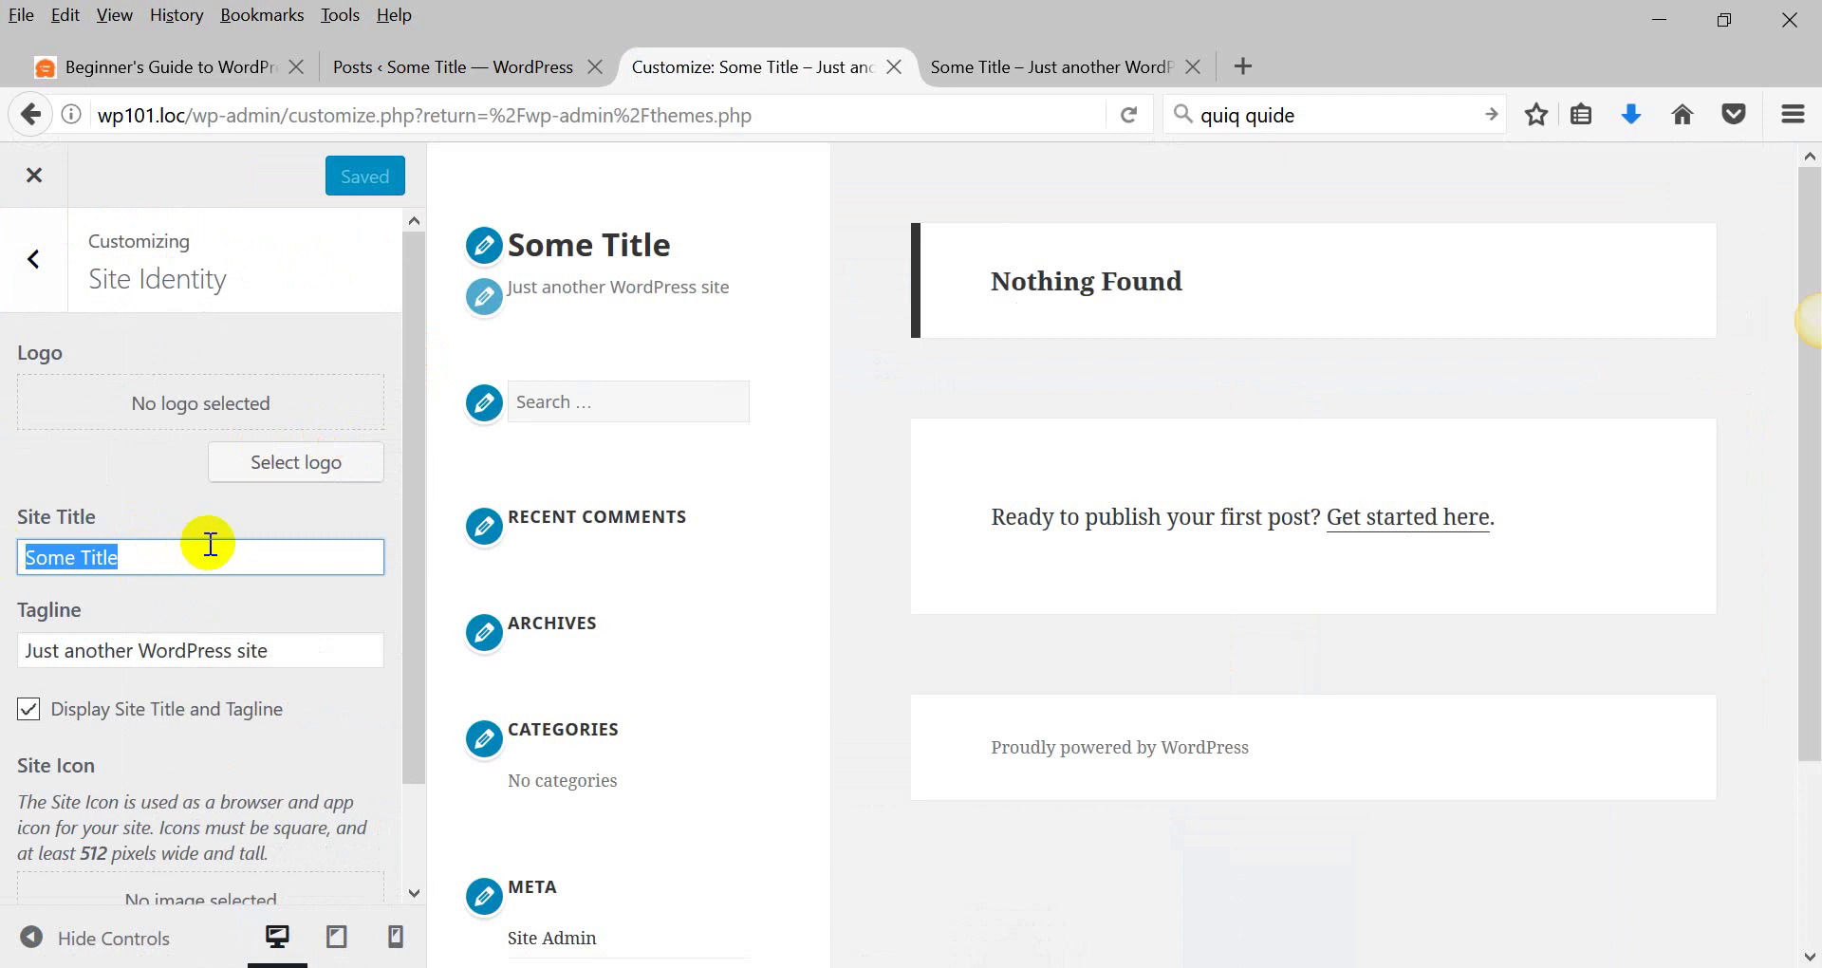
left_click_drag(275, 651, 32, 649)
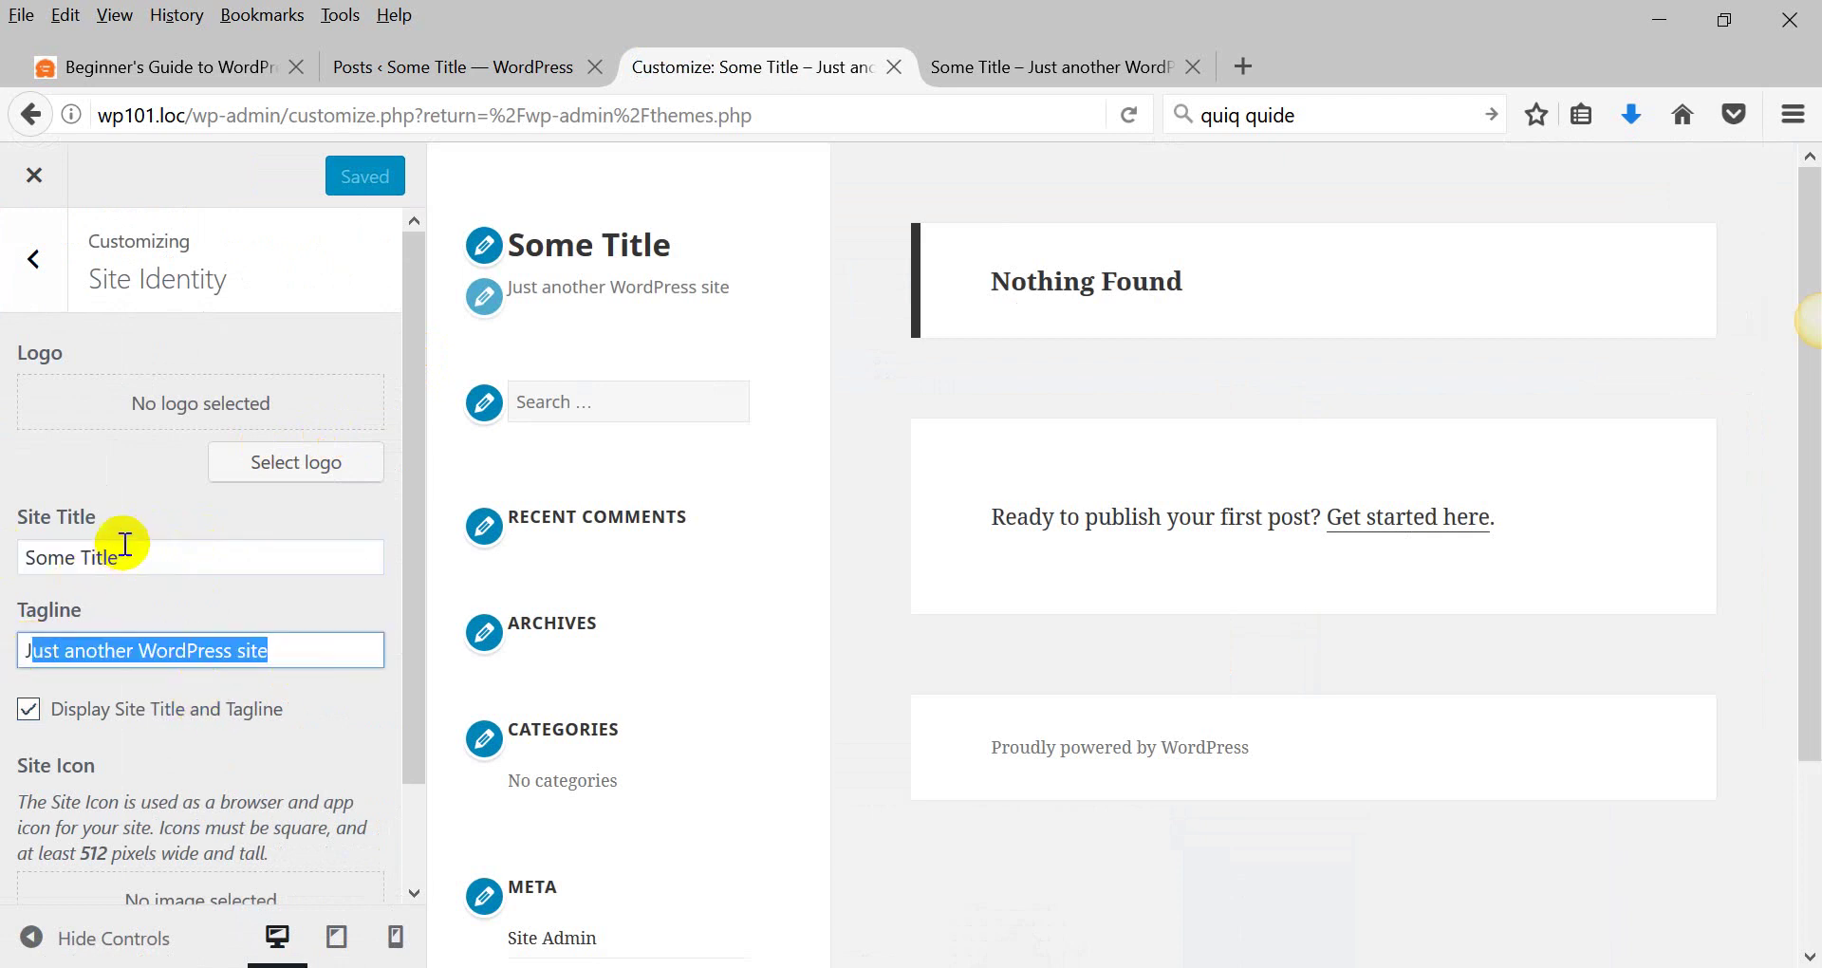
Preview the front page in the site tab, then close the Customizer.
left_click(1022, 76)
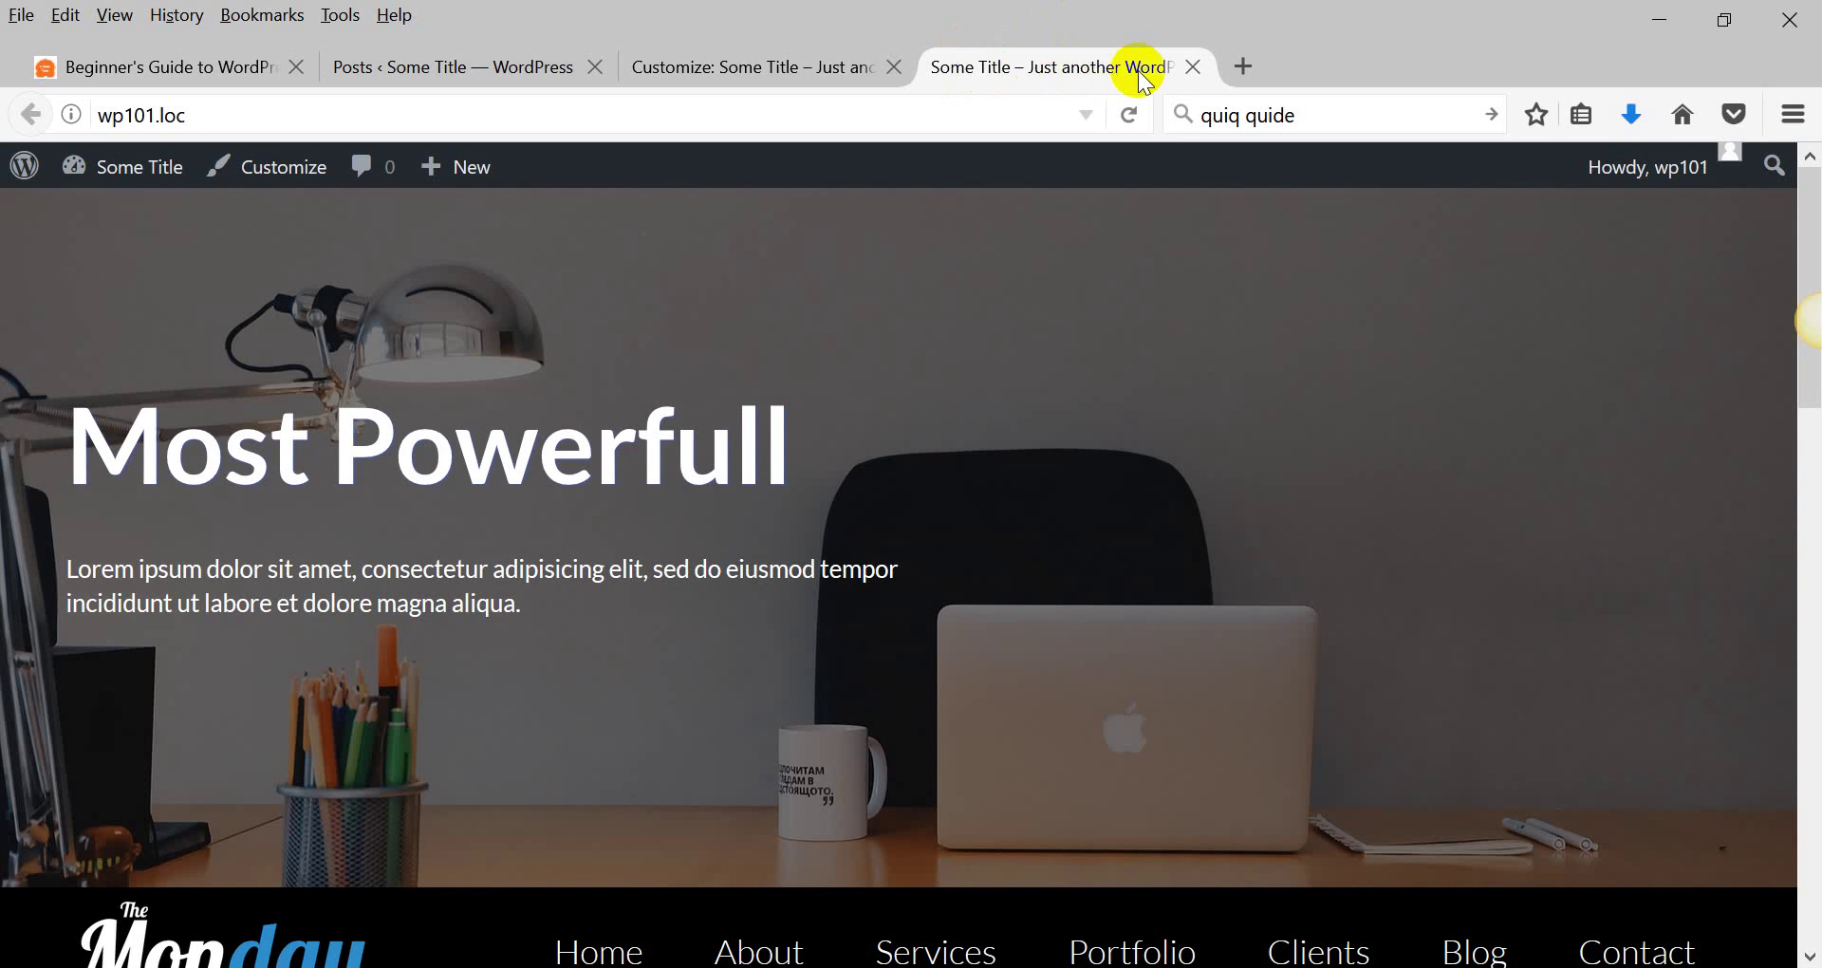
left_click(741, 59)
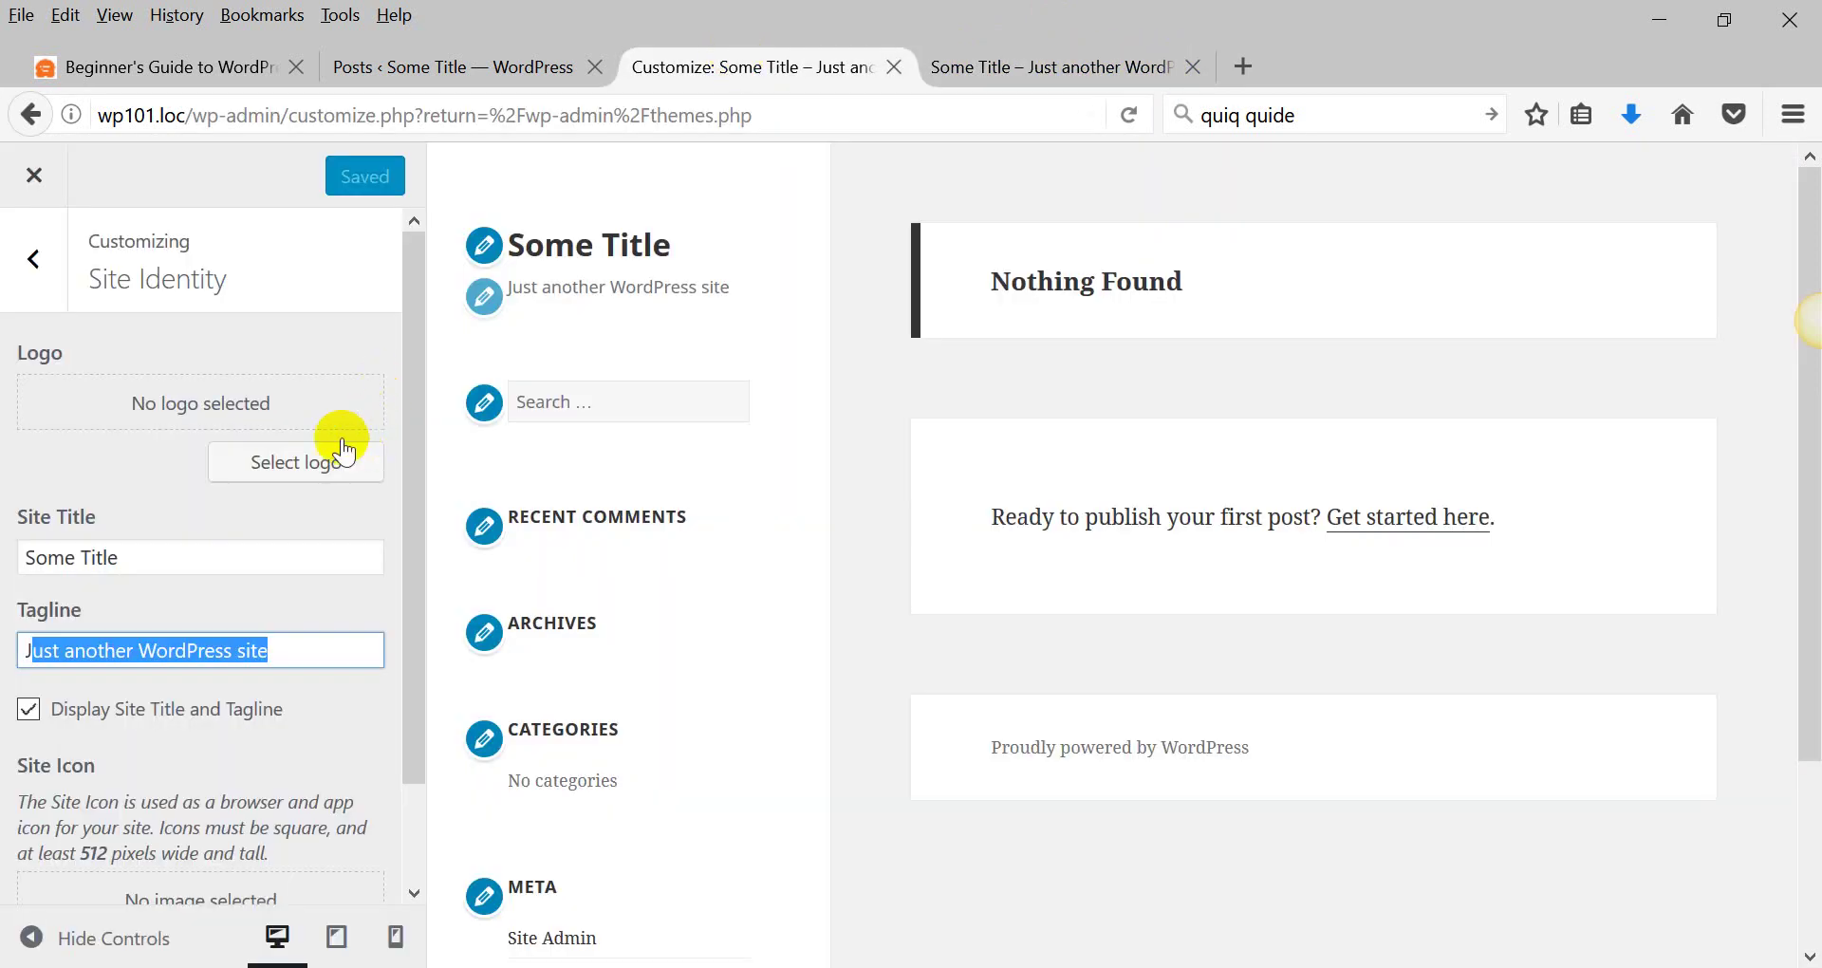
scroll(316, 448, "down", 1)
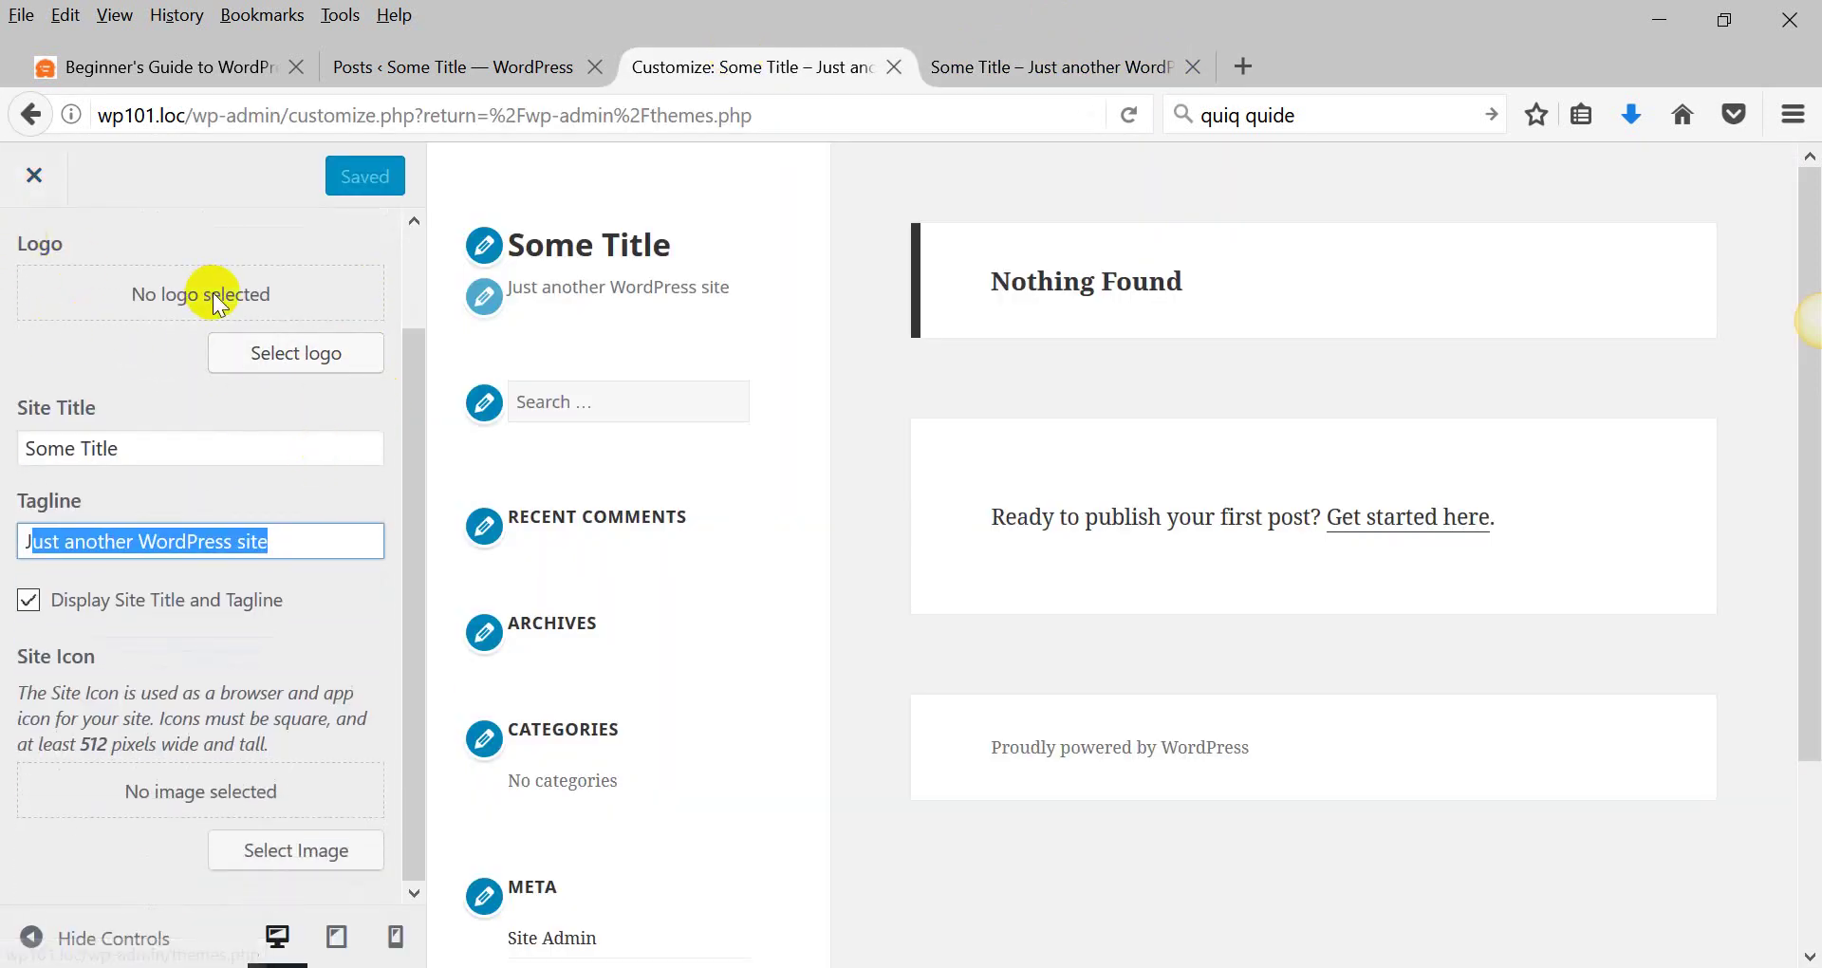
left_click(34, 174)
Reopen the Customizer, browse Header Image and Static Front Page, and close it unchanged.
left_click(57, 596)
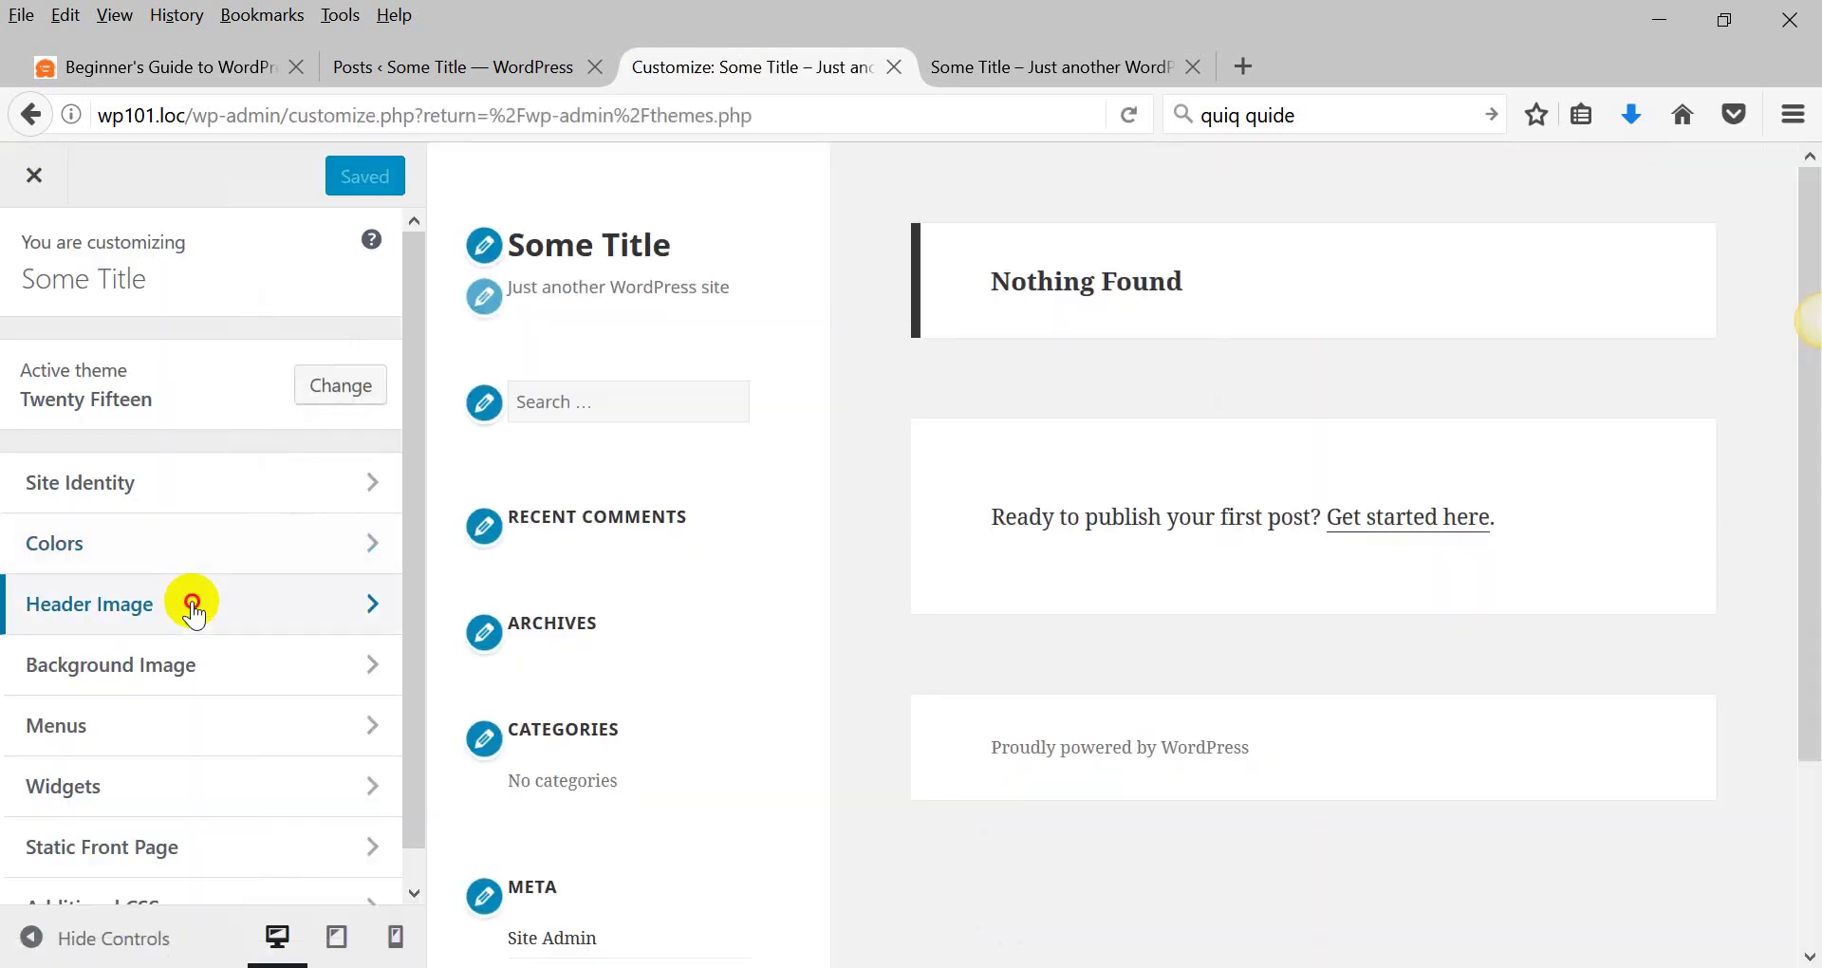
left_click(190, 602)
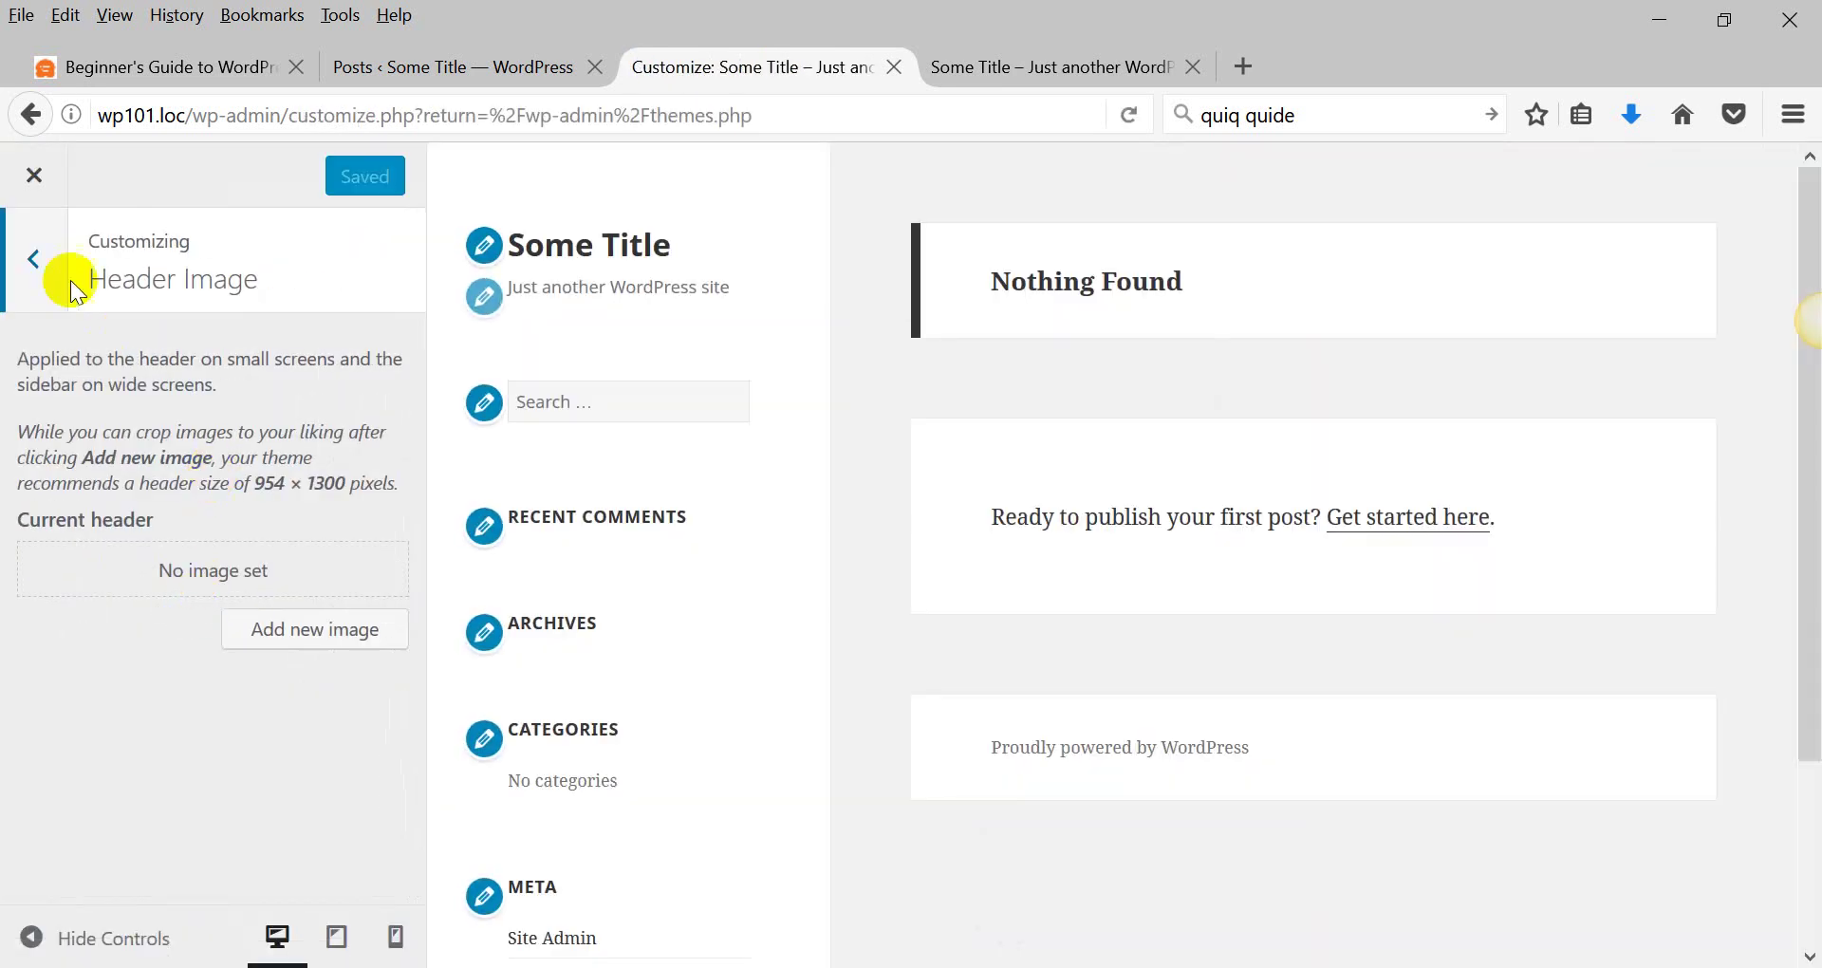
left_click(47, 261)
scroll(71, 615, "down", 1)
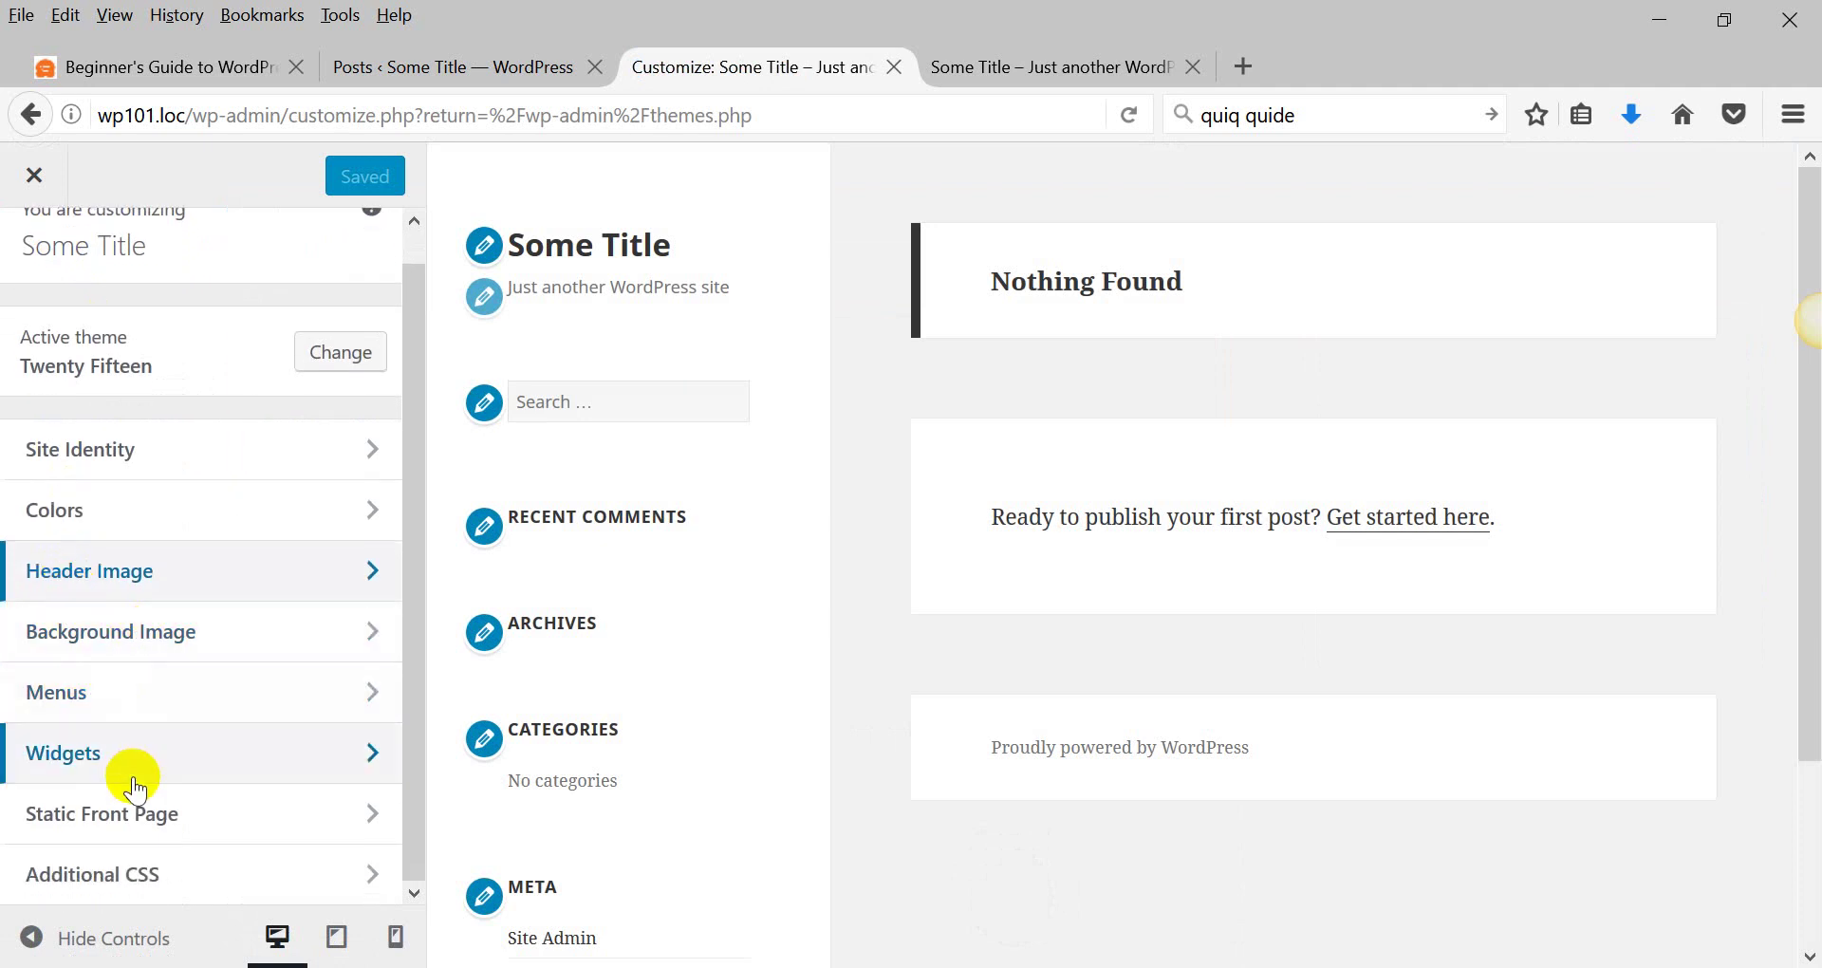
left_click(166, 812)
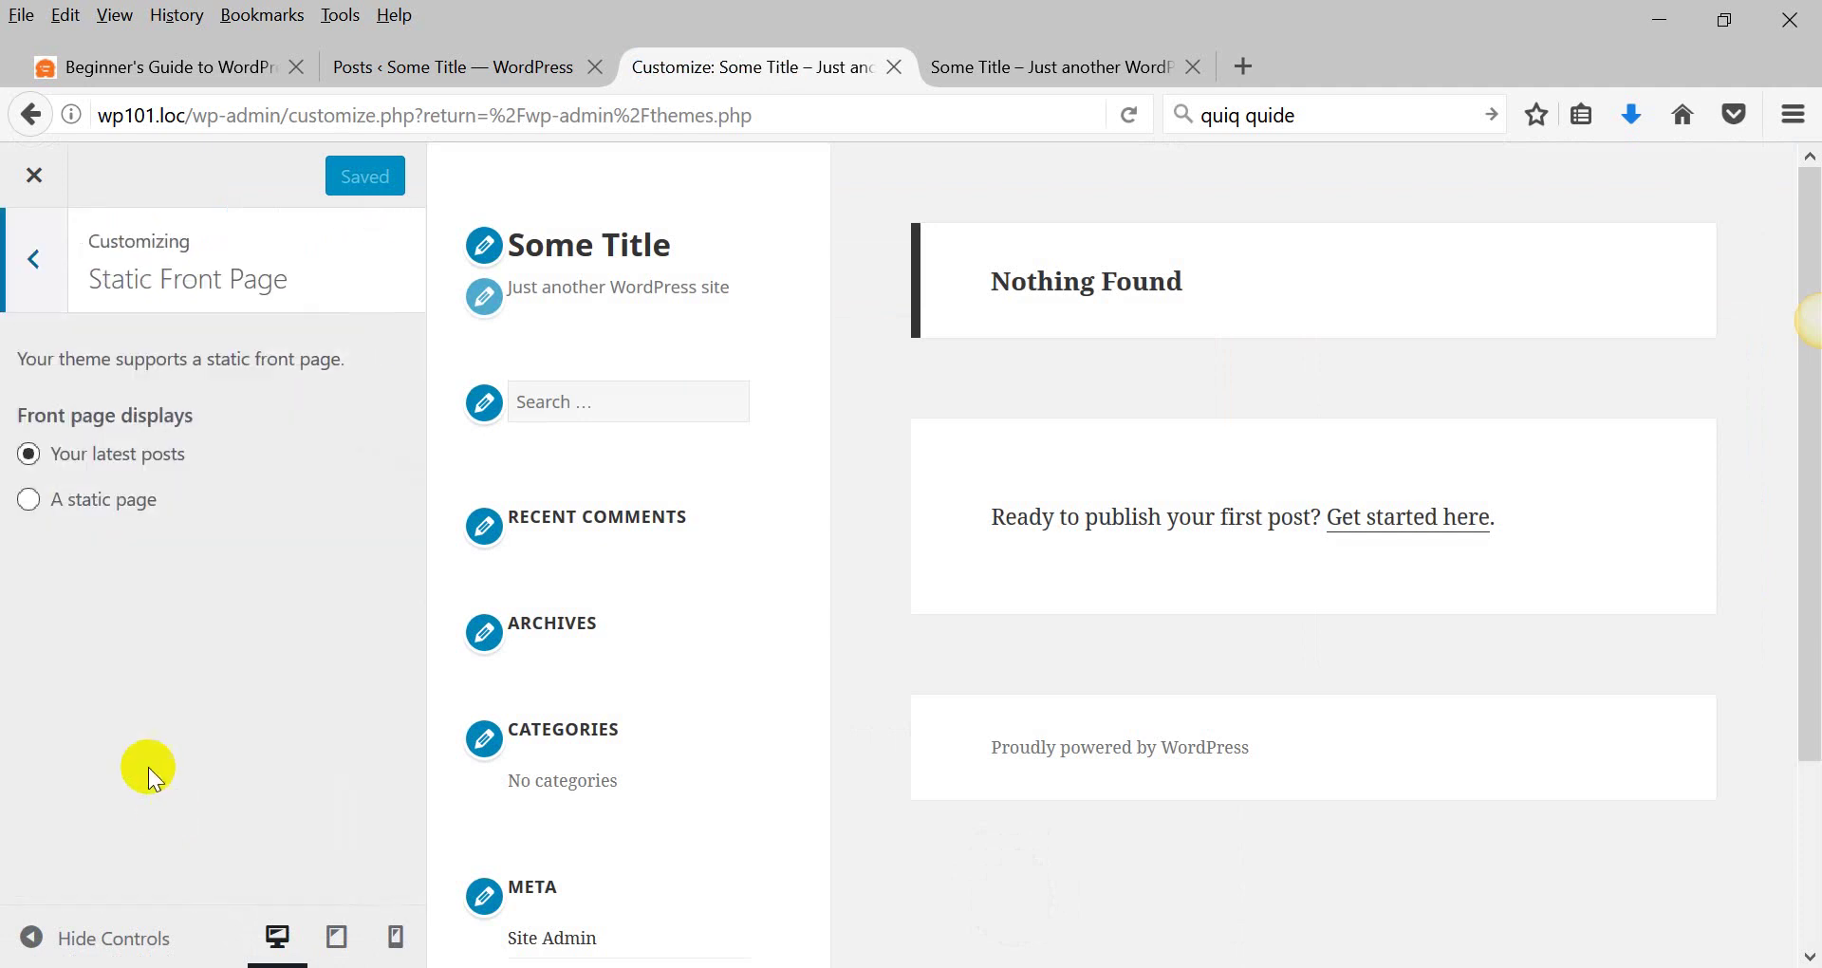
left_click(31, 258)
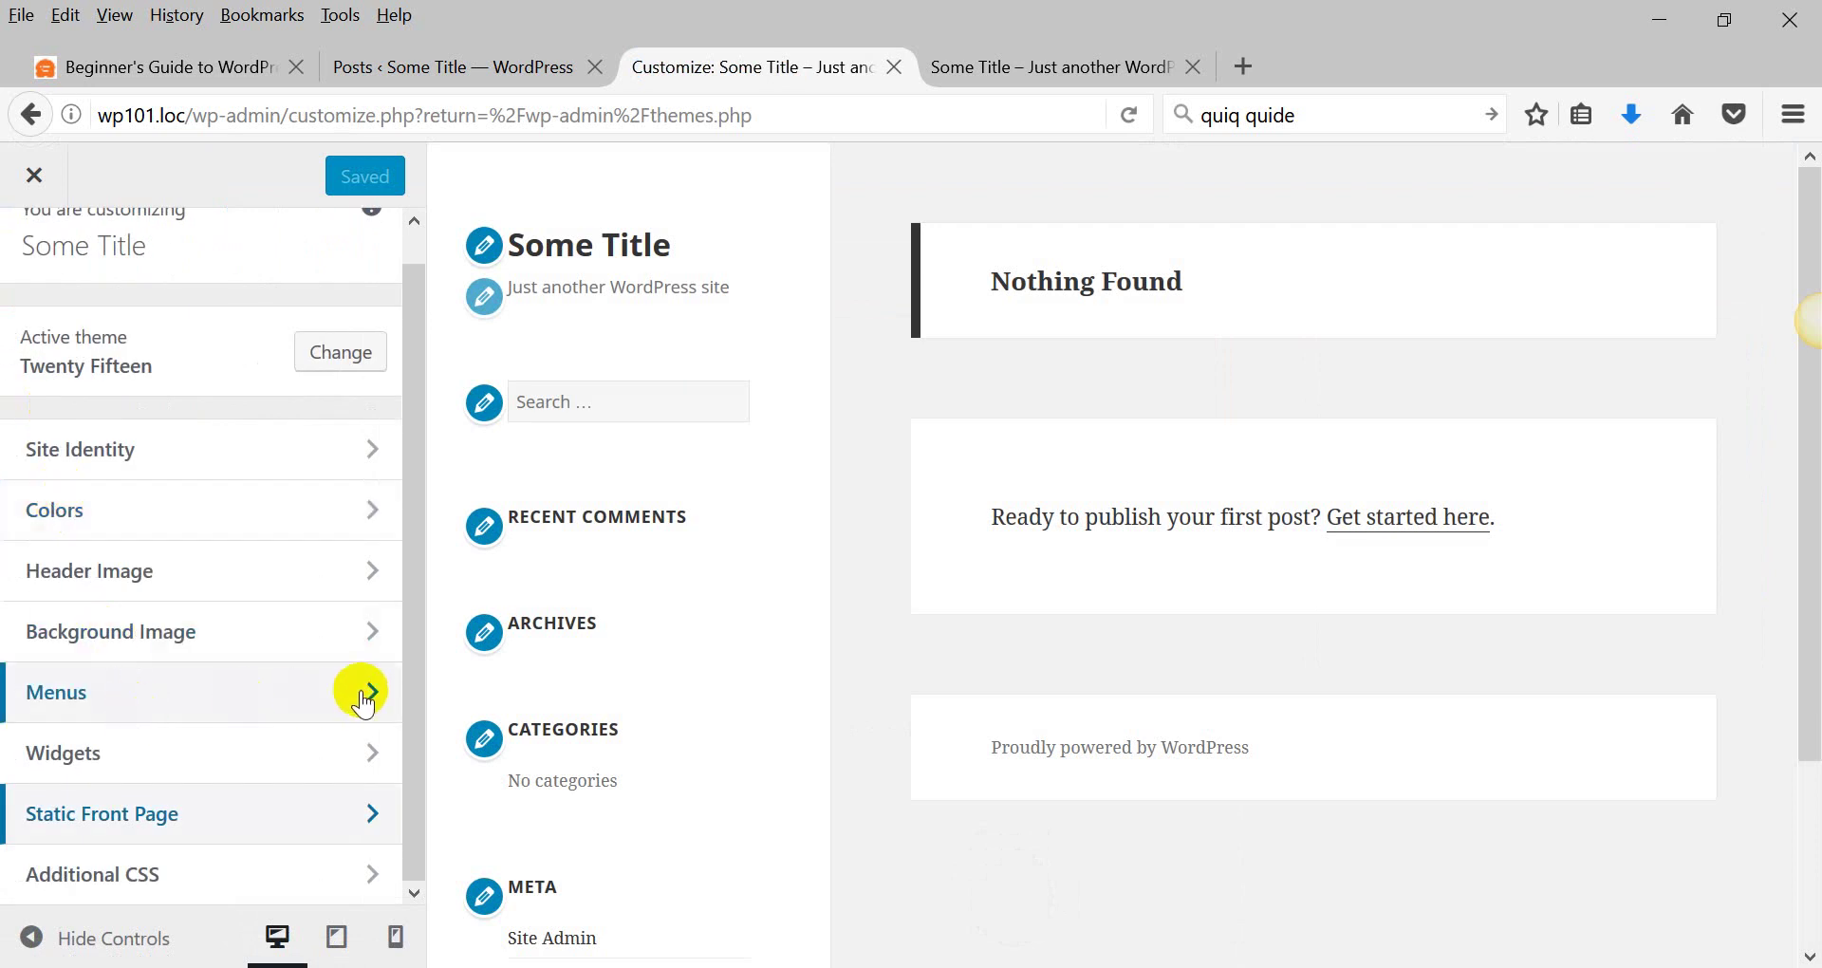
scroll(34, 360, "up", 1)
left_click(33, 175)
scroll(317, 488, "down", 3)
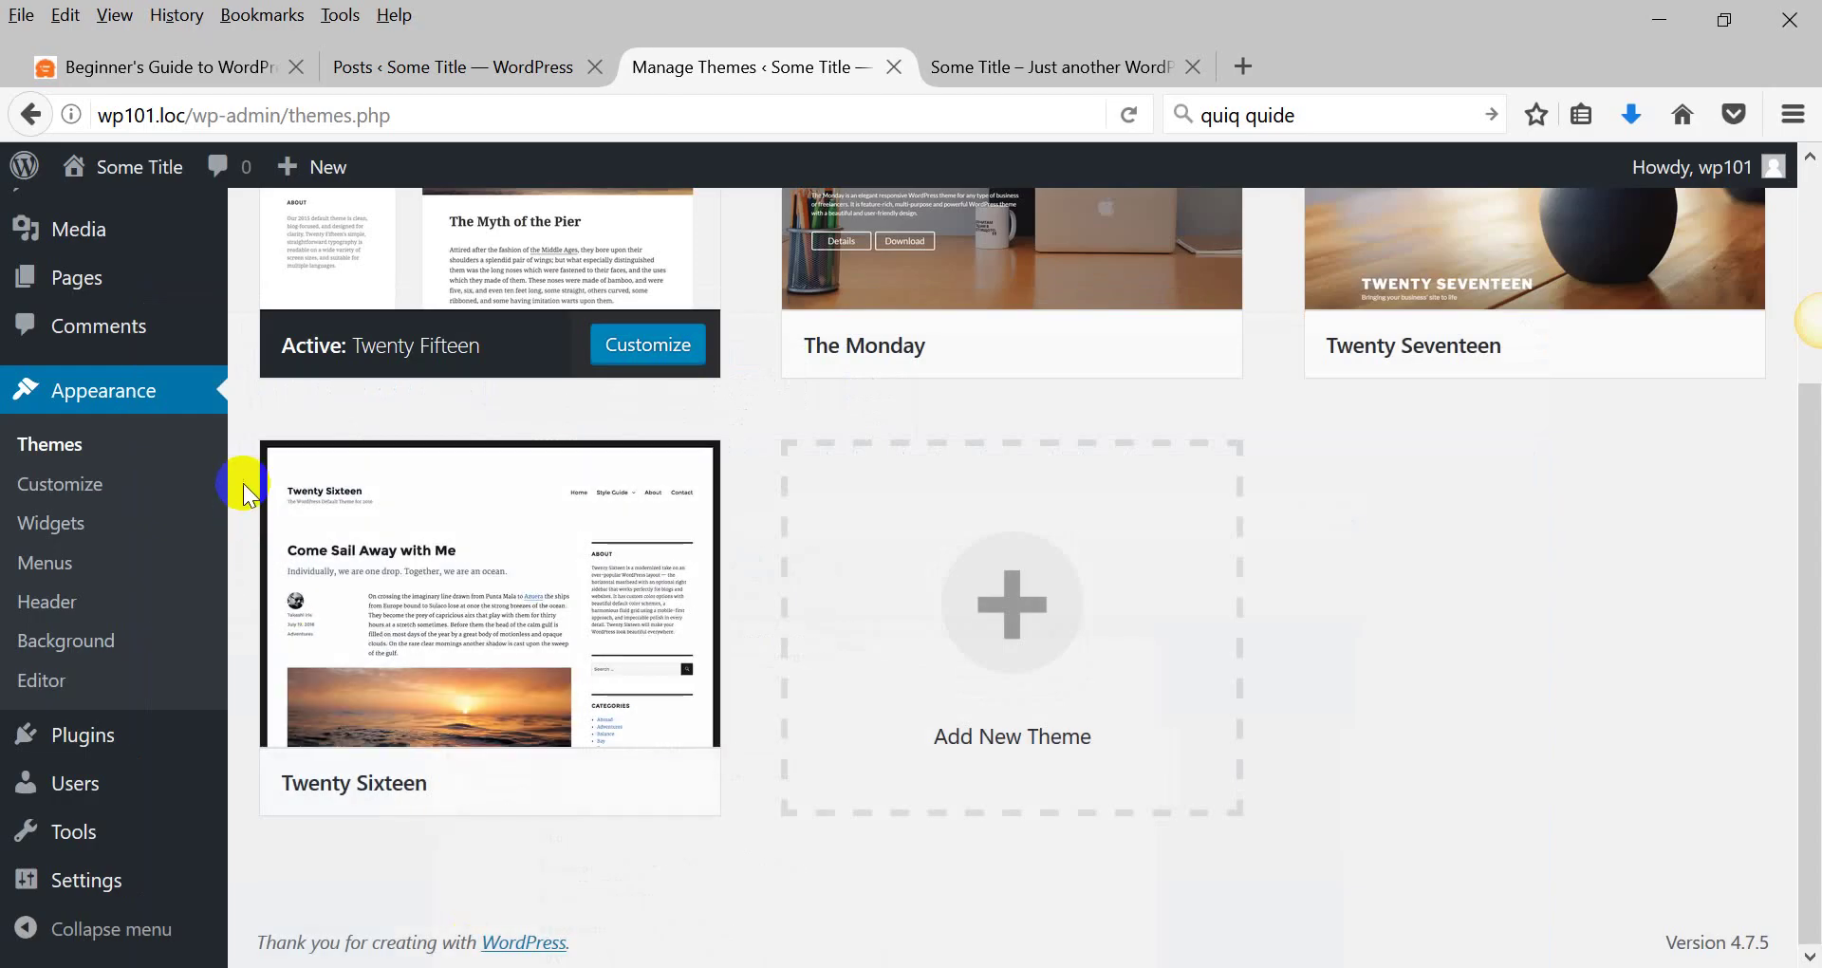
On the Menus page, create an empty menu named 'Test menu'.
left_click(44, 572)
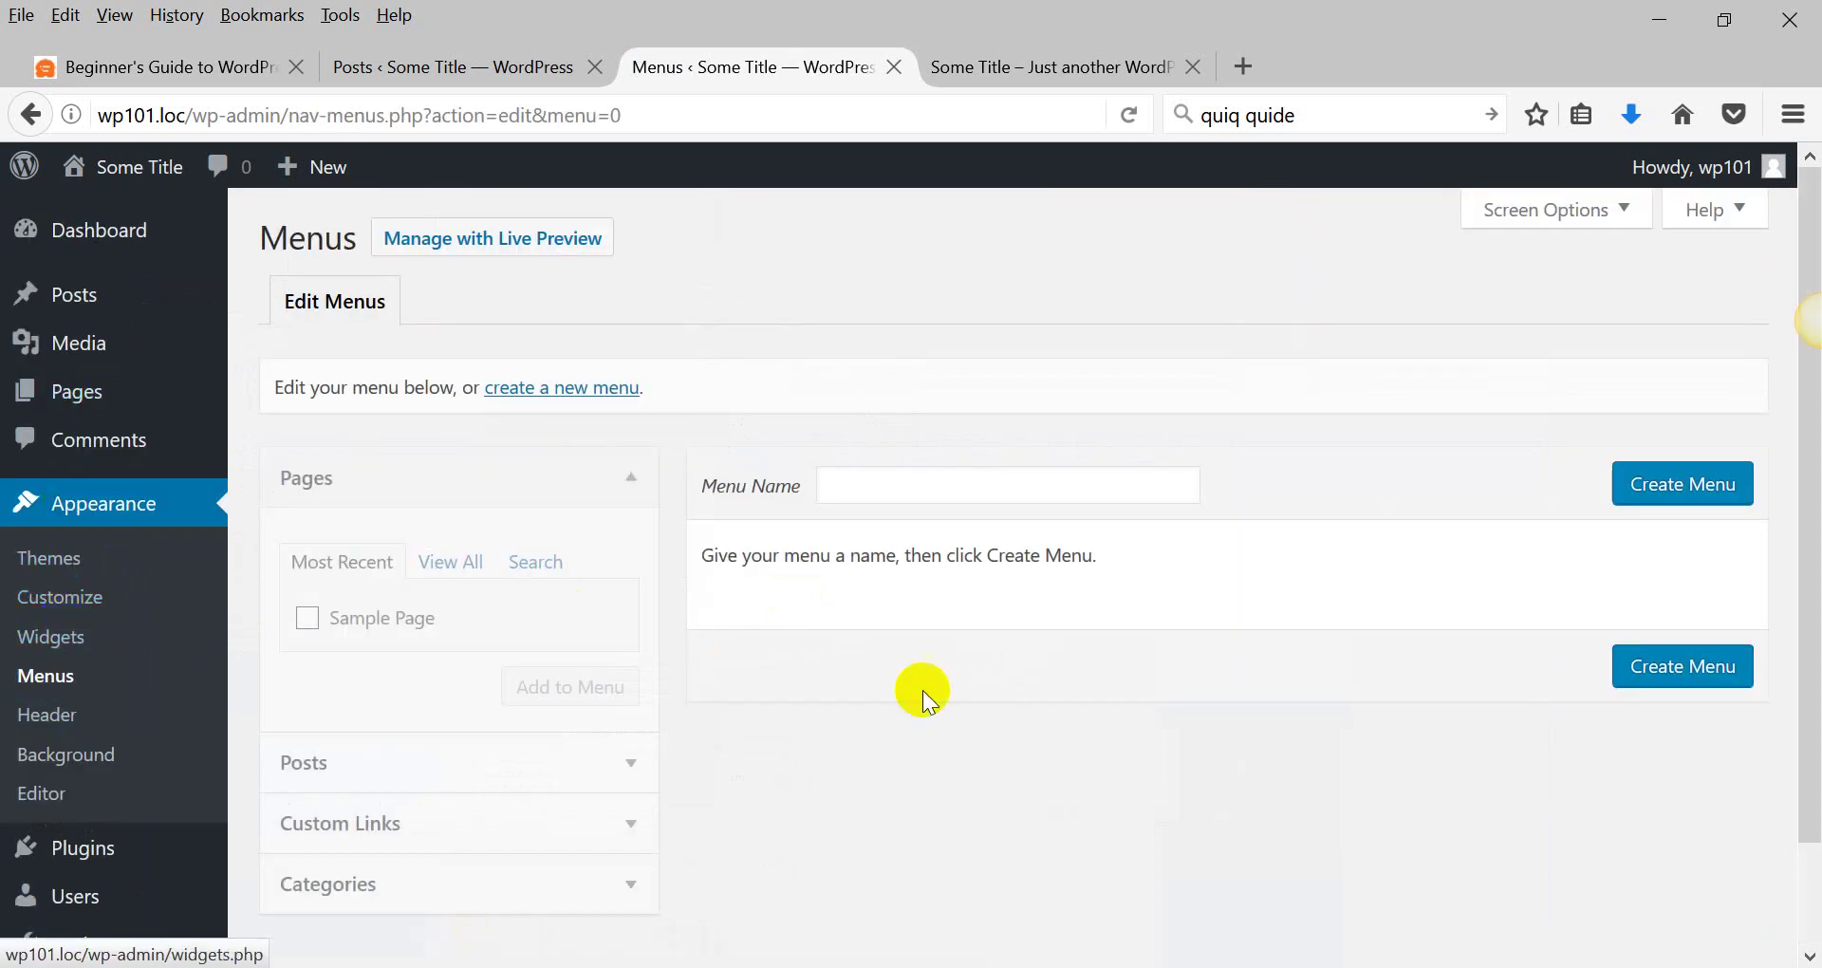
scroll(759, 636, "down", 2)
scroll(735, 635, "up", 2)
left_click(886, 480)
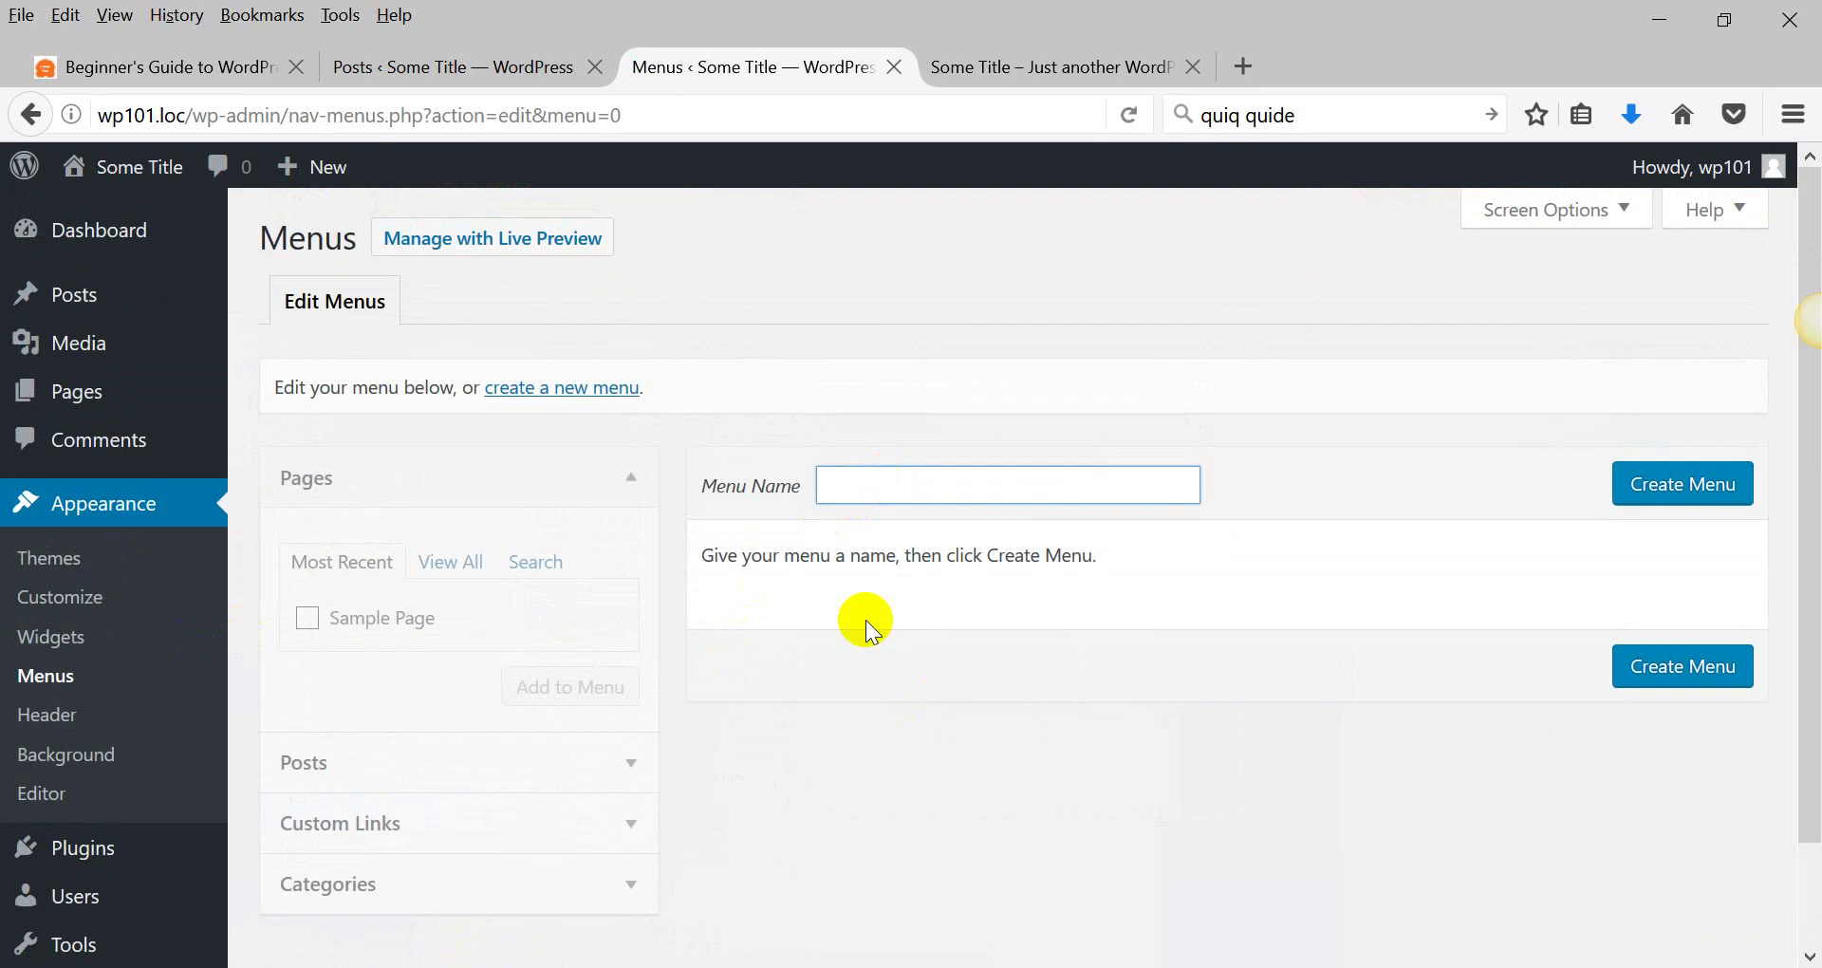
type("Test menu")
left_click(1632, 482)
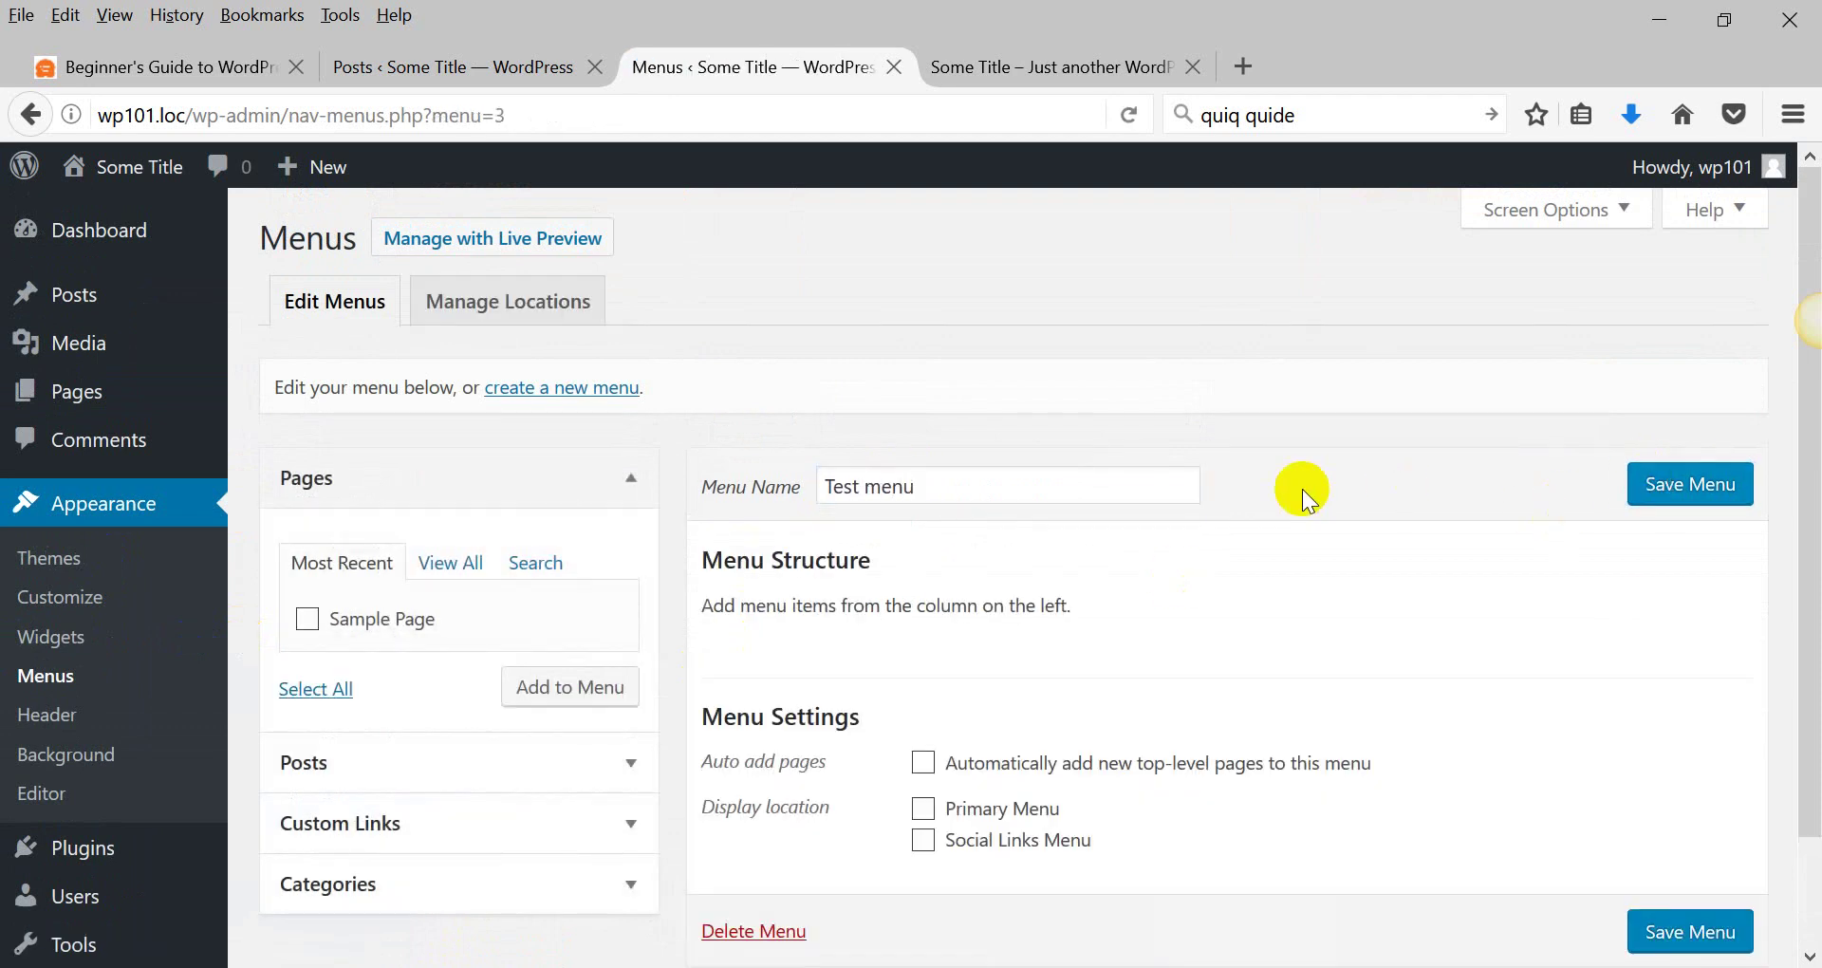
scroll(1176, 517, "down", 2)
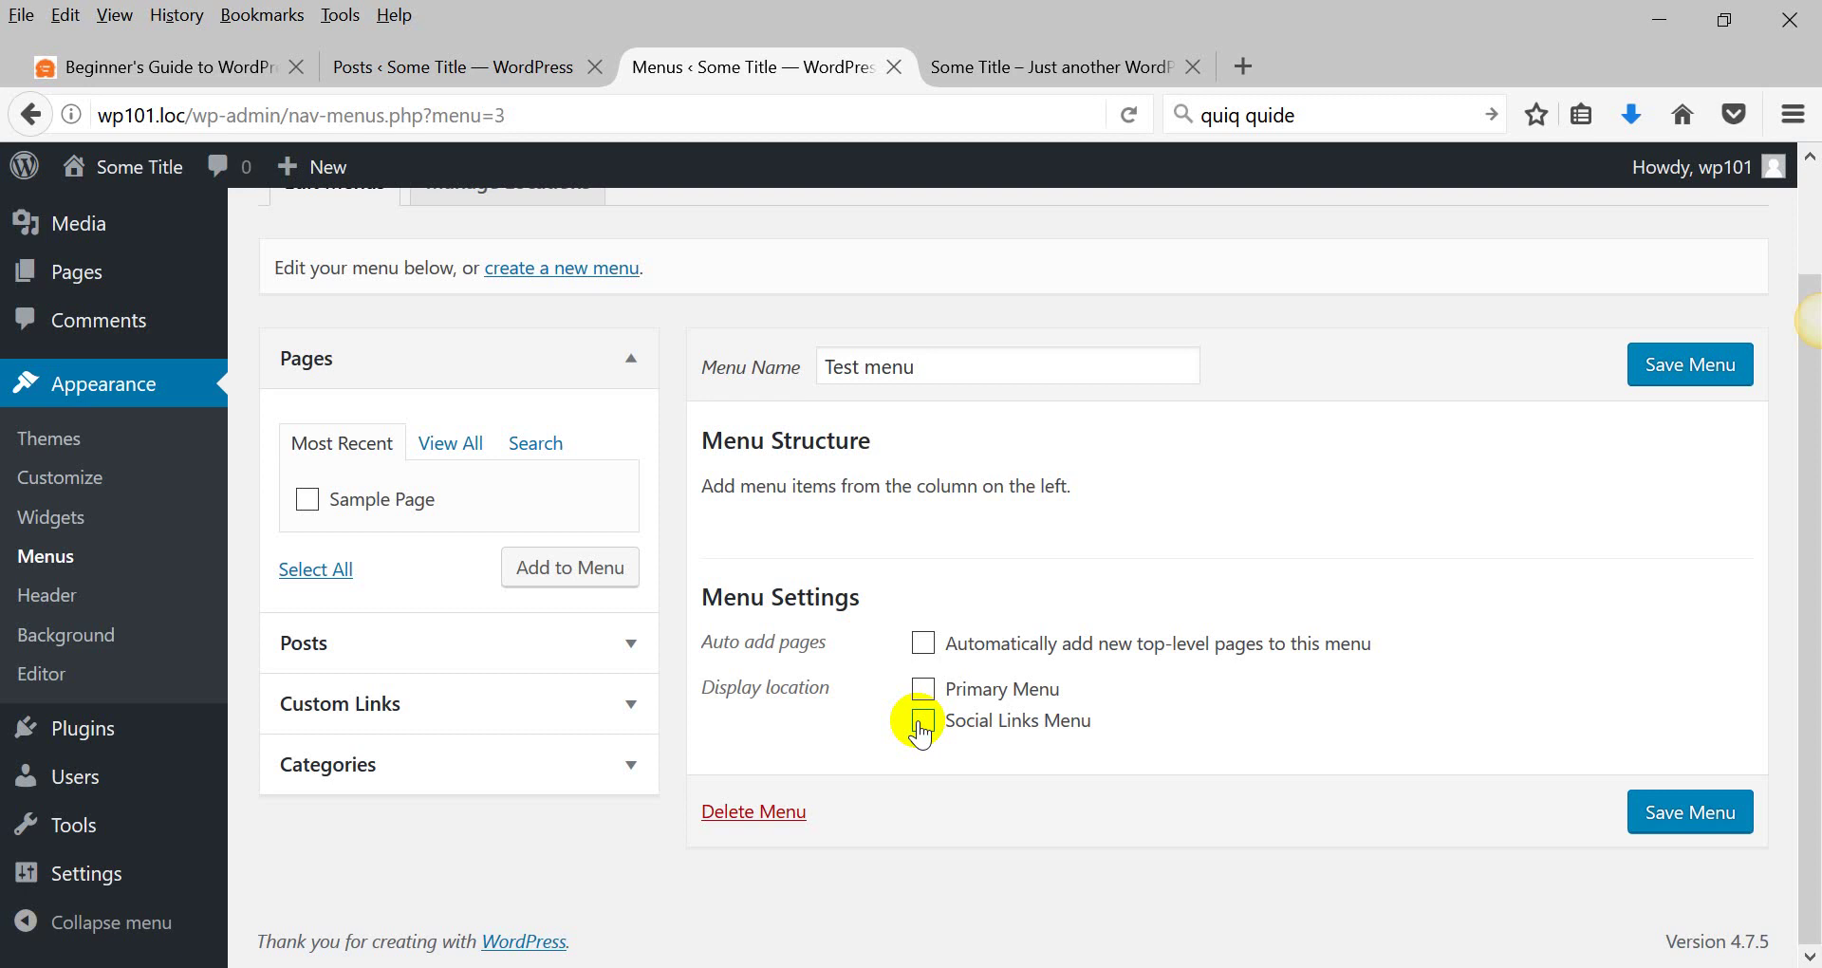
Add Sample Page and the Uncategorized category to Test menu.
left_click(308, 500)
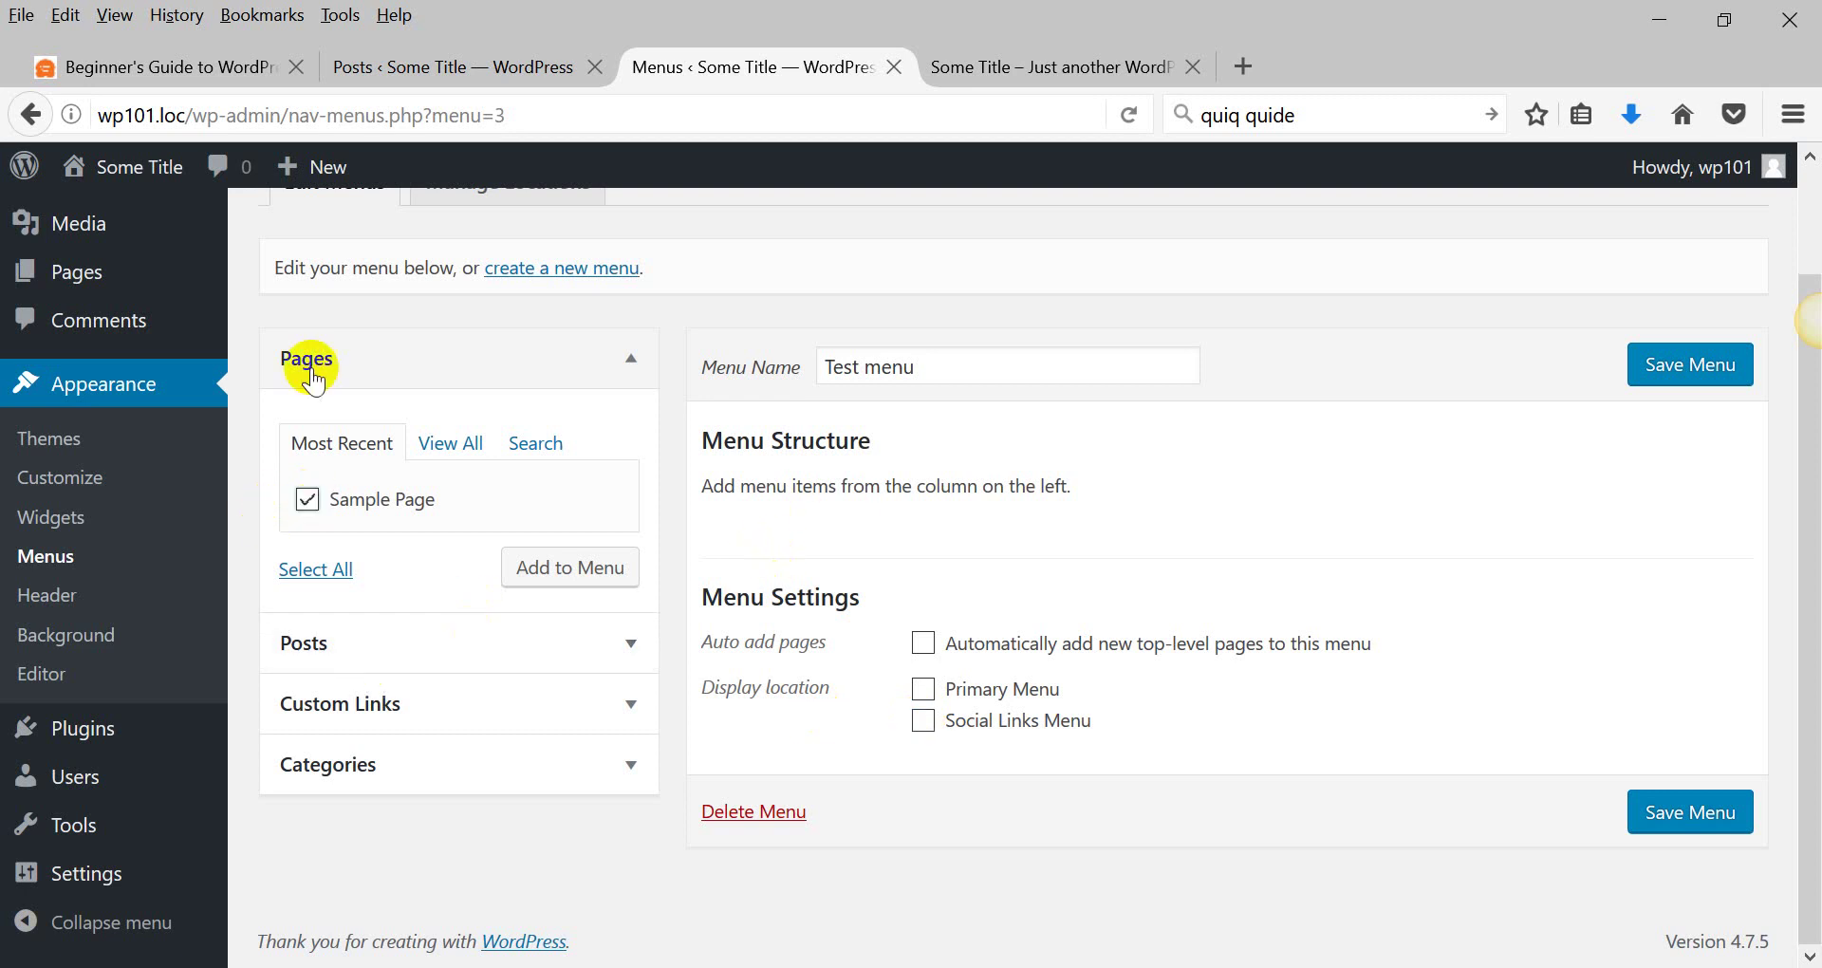
left_click(569, 567)
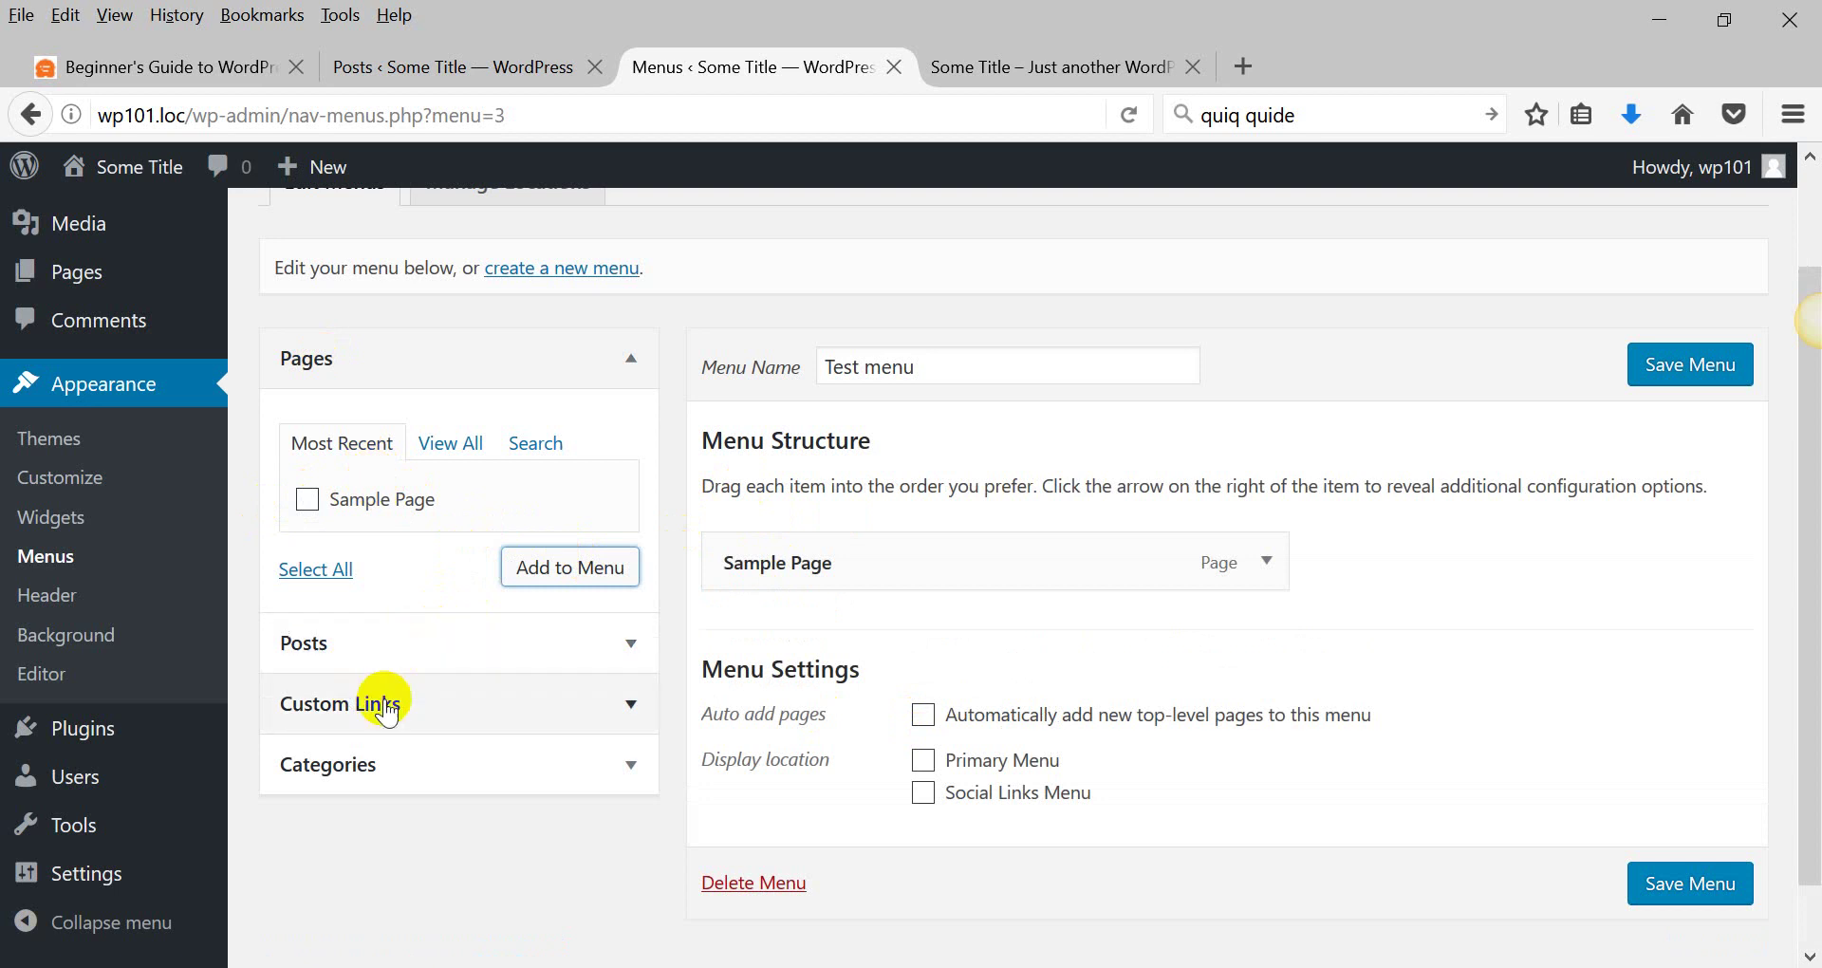
left_click(455, 703)
left_click(380, 767)
left_click(434, 625)
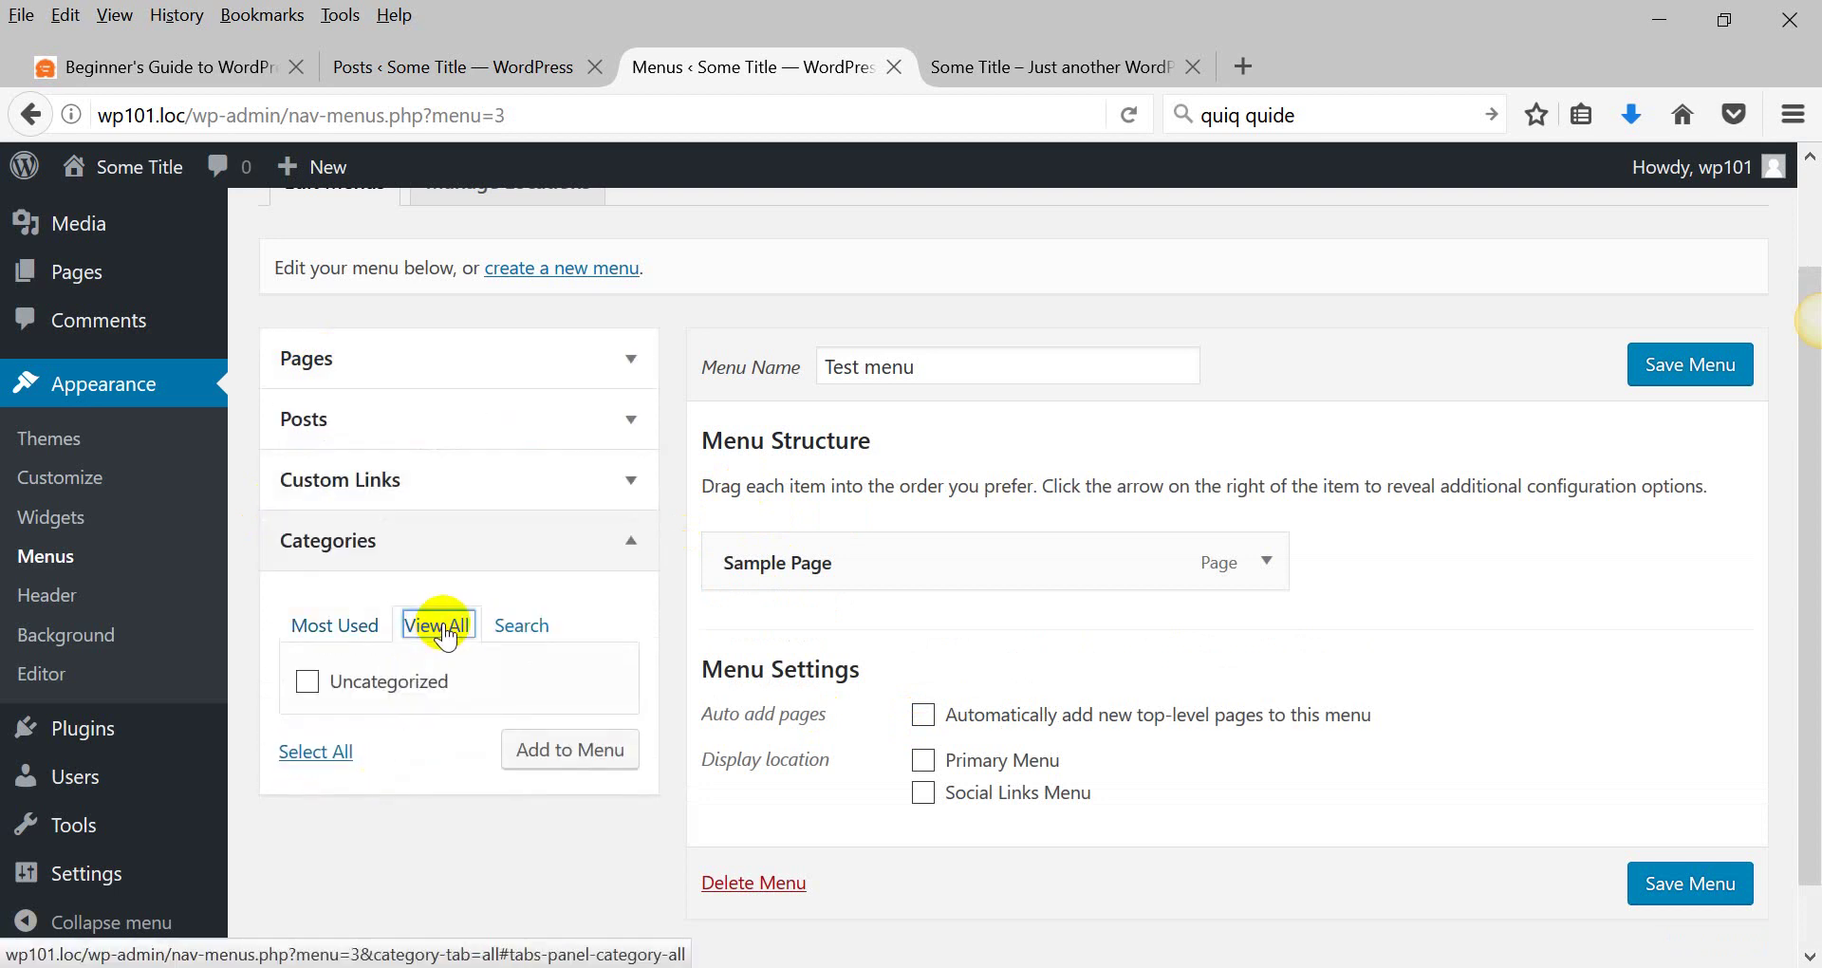
left_click(374, 681)
left_click(573, 754)
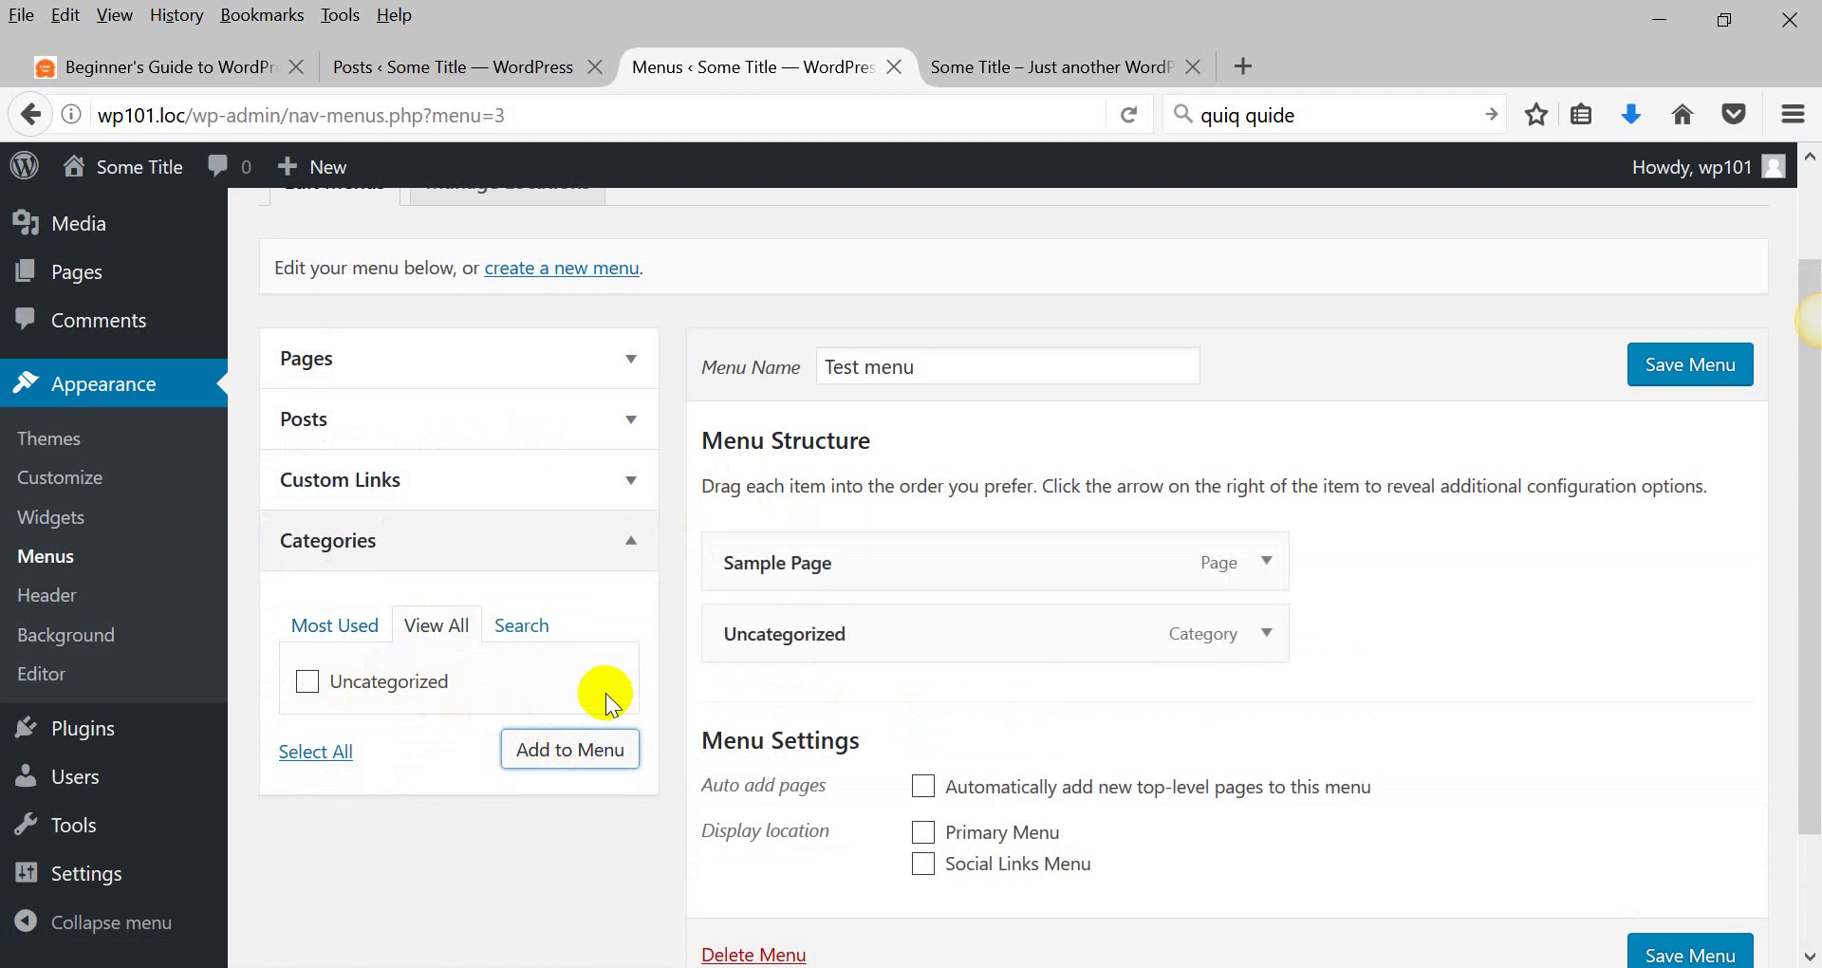
Nest Uncategorized under Sample Page, assign the Primary Menu location, and save the menu.
left_click(593, 479)
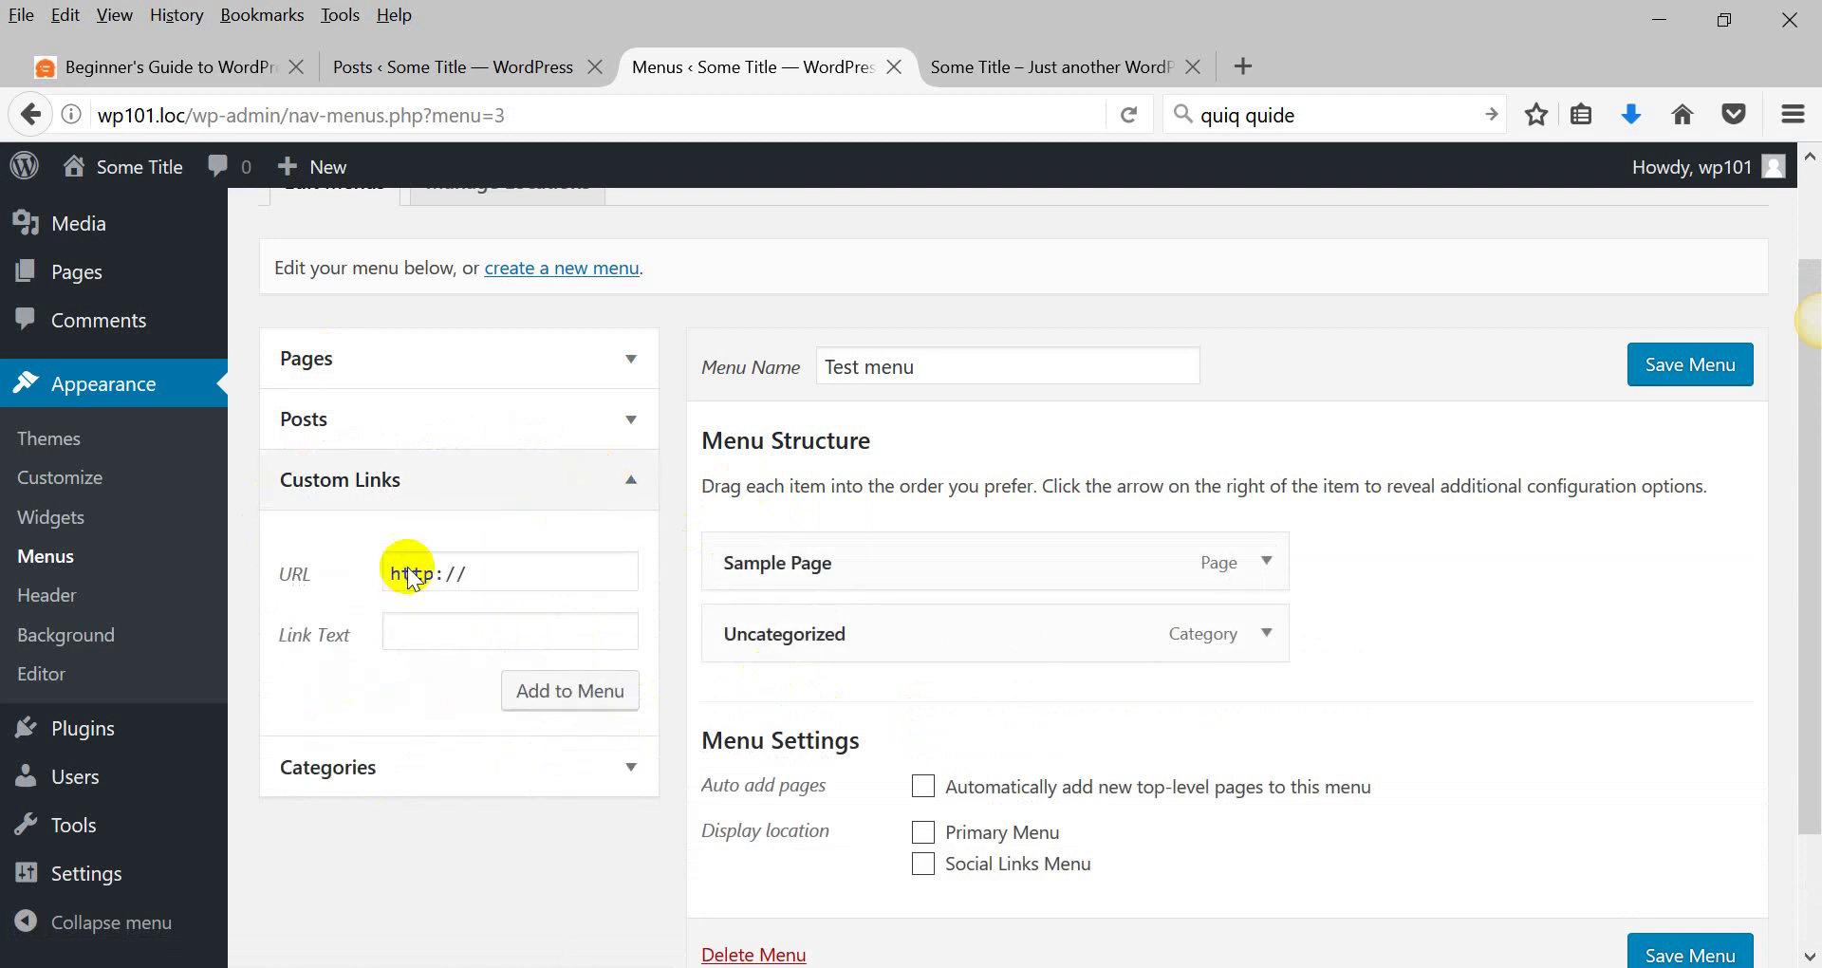
left_click(409, 423)
left_click(398, 377)
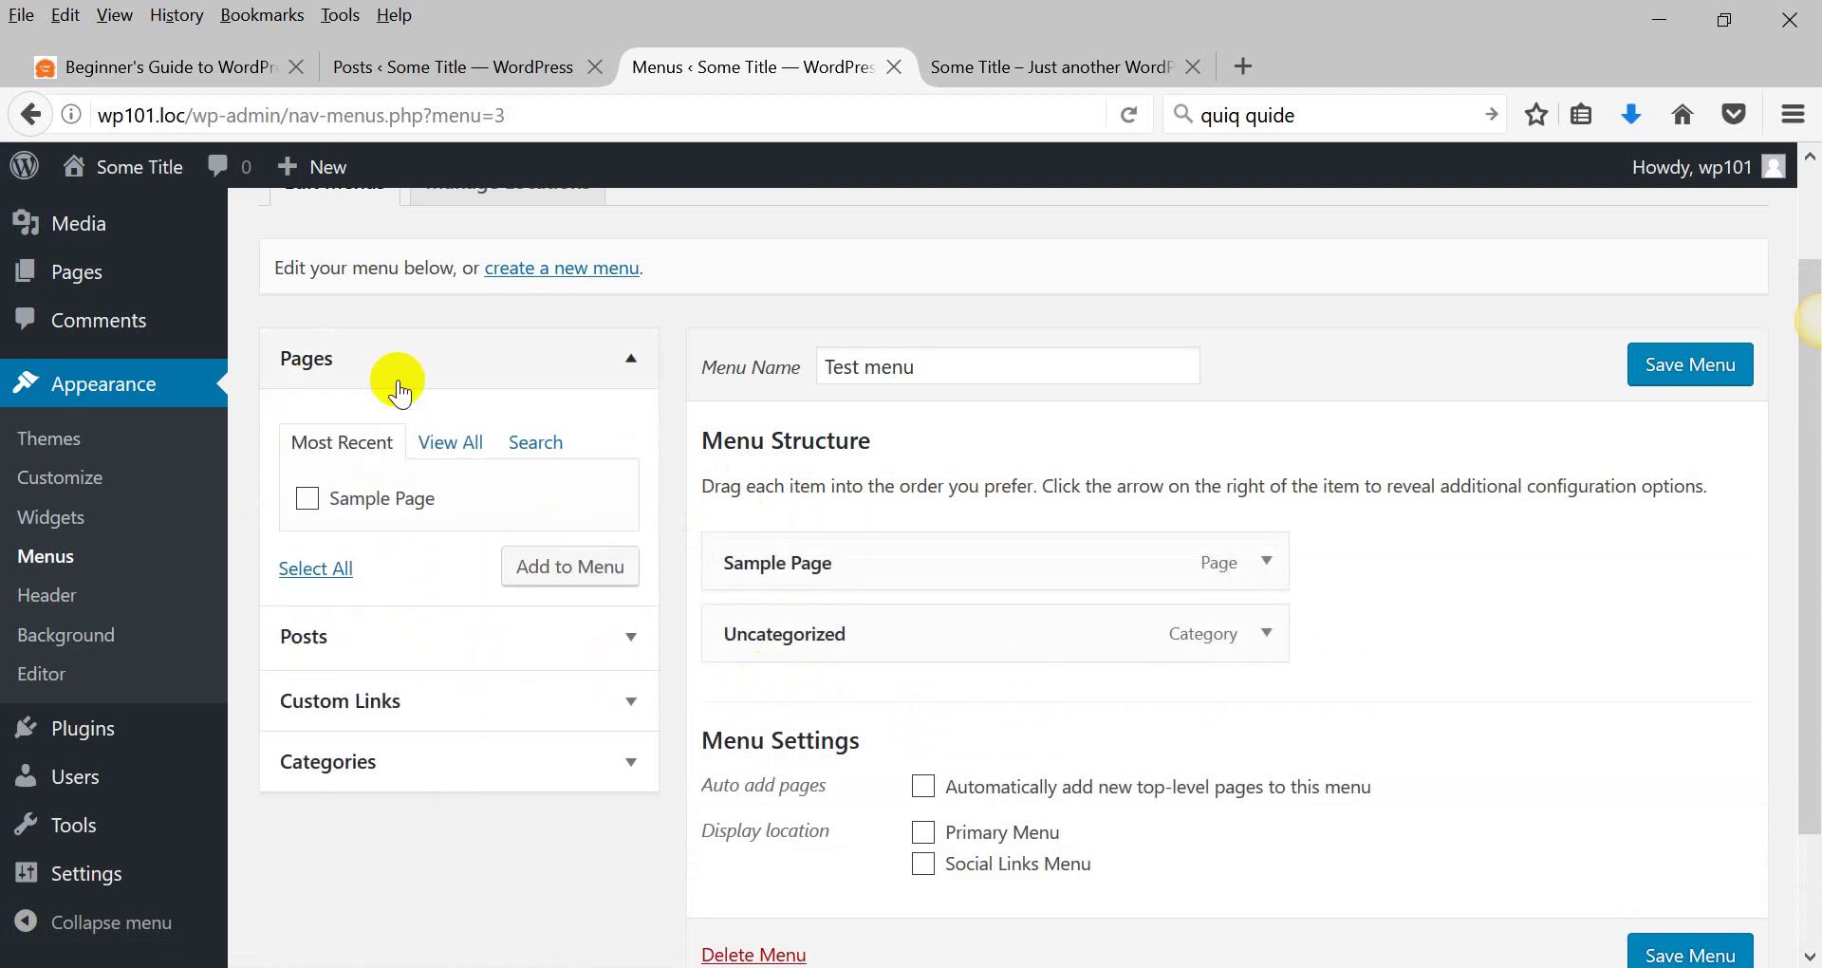
left_click_drag(1033, 614, 883, 638)
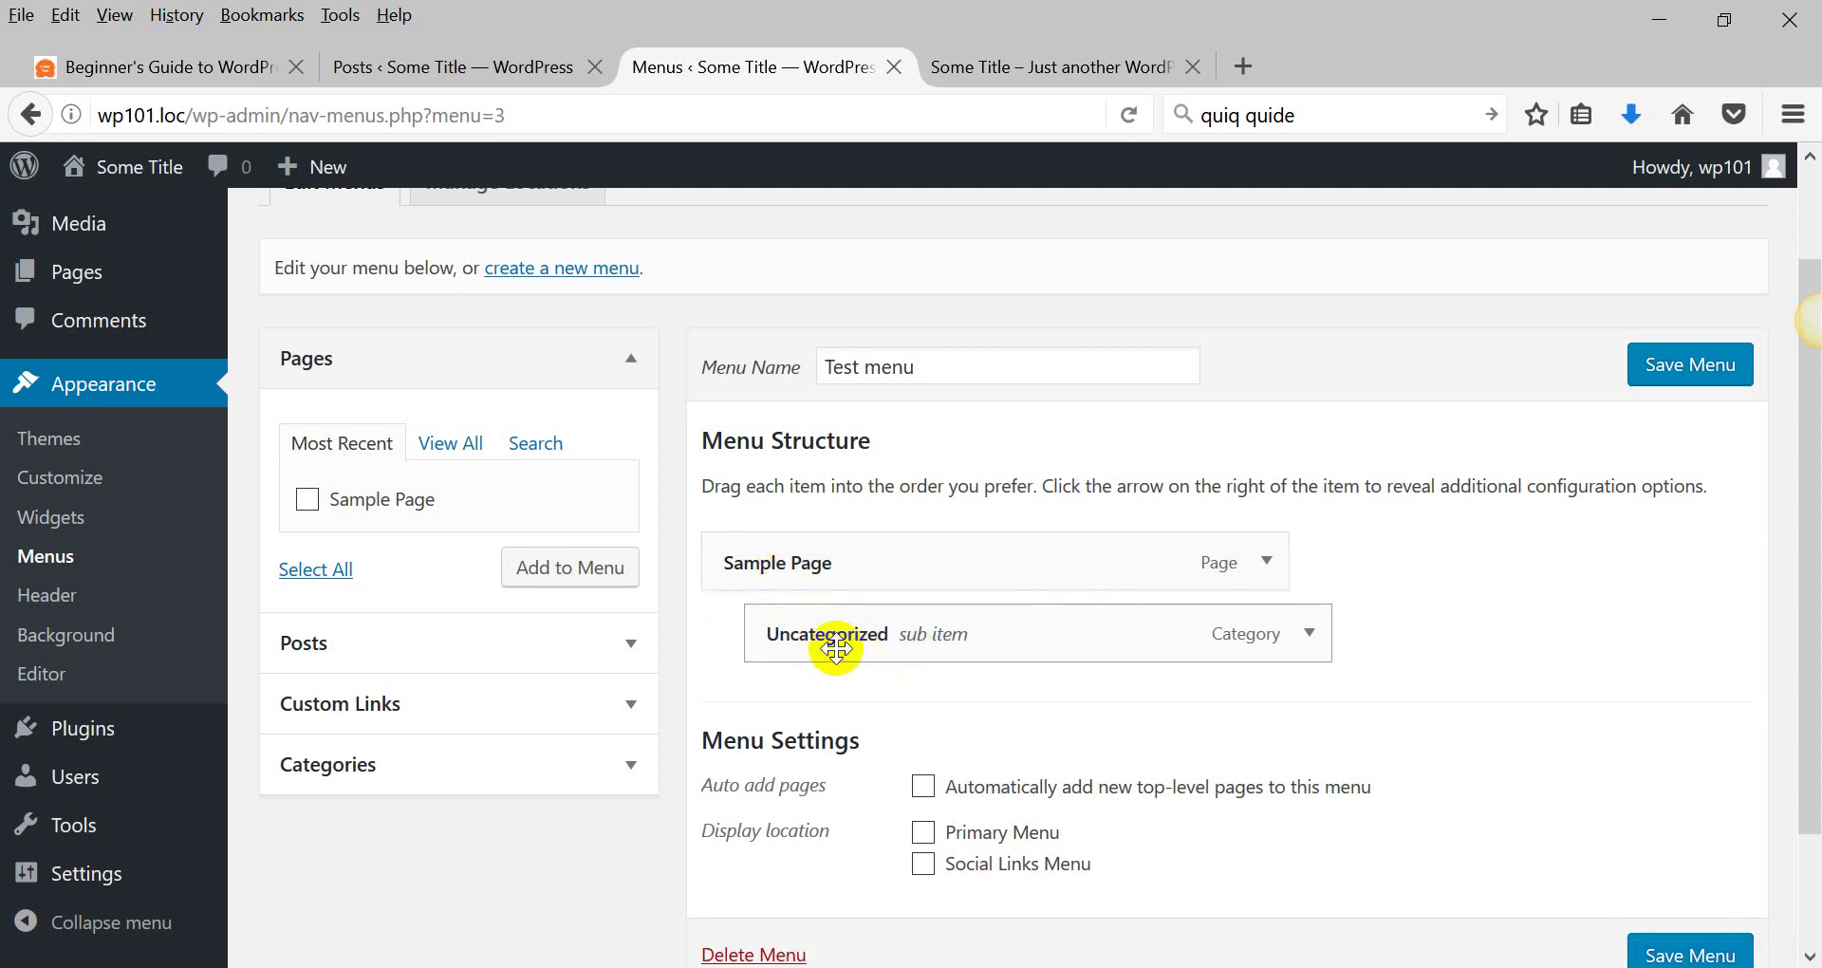
scroll(836, 648, "down", 2)
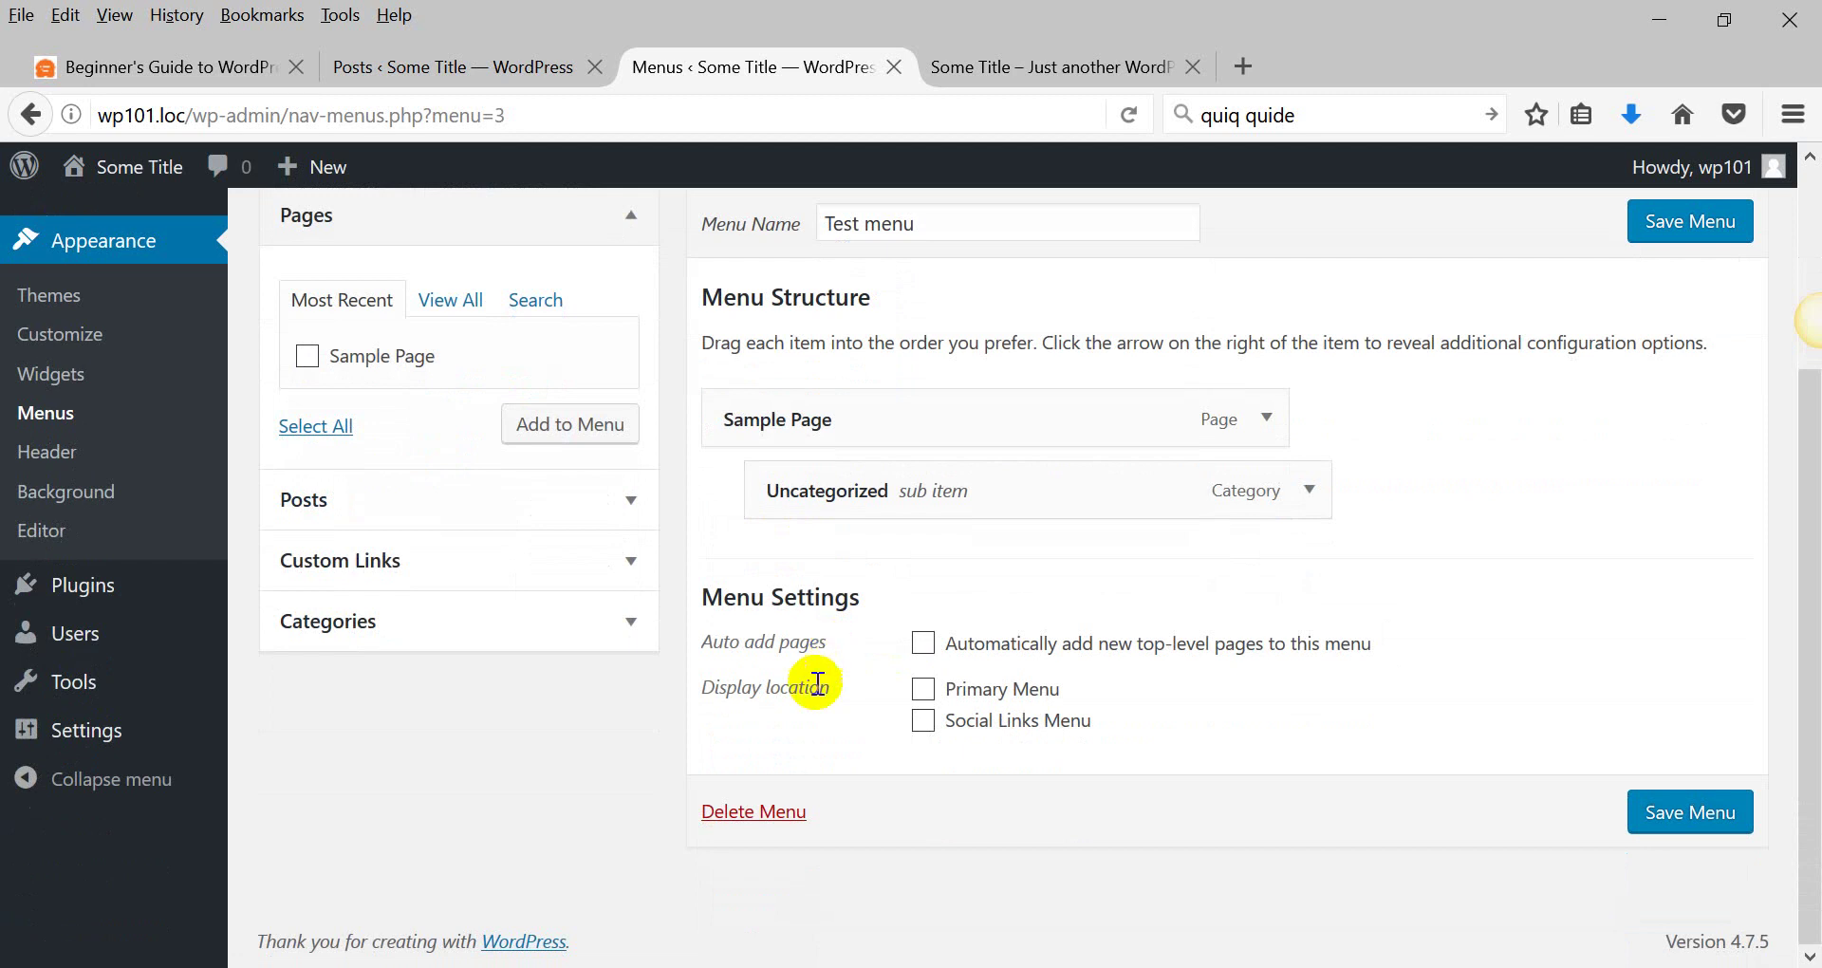
left_click_drag(830, 687, 737, 687)
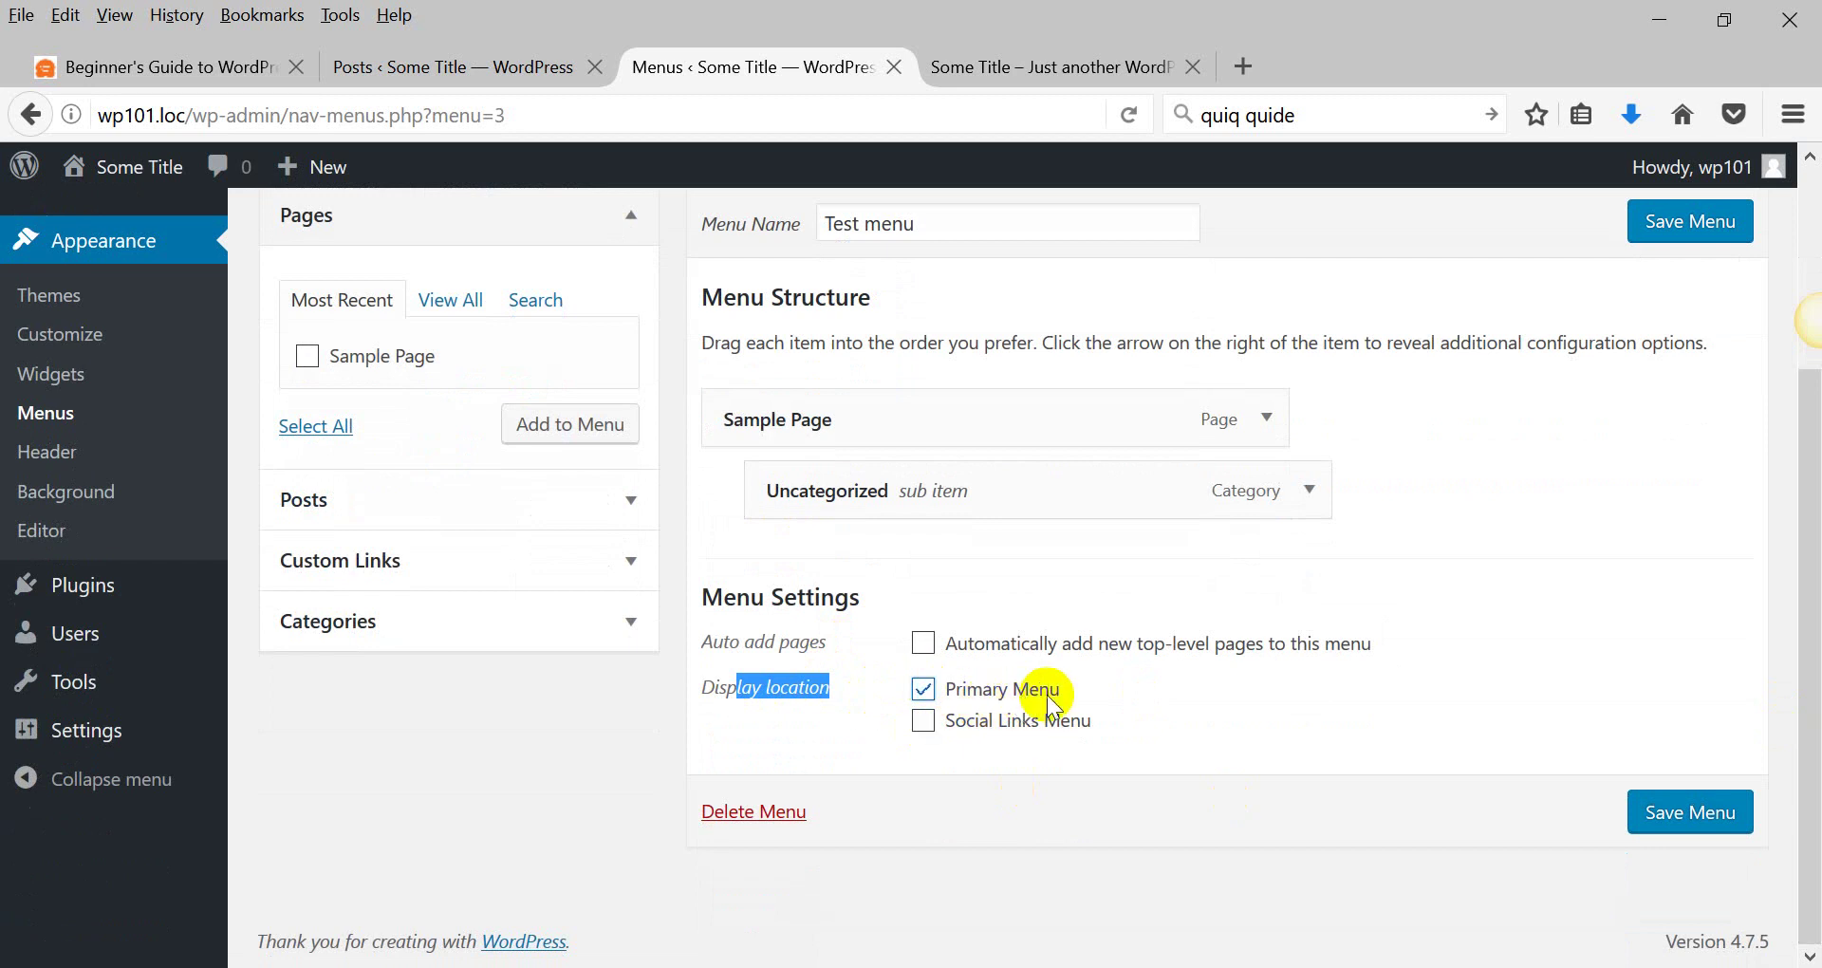
left_click(1670, 809)
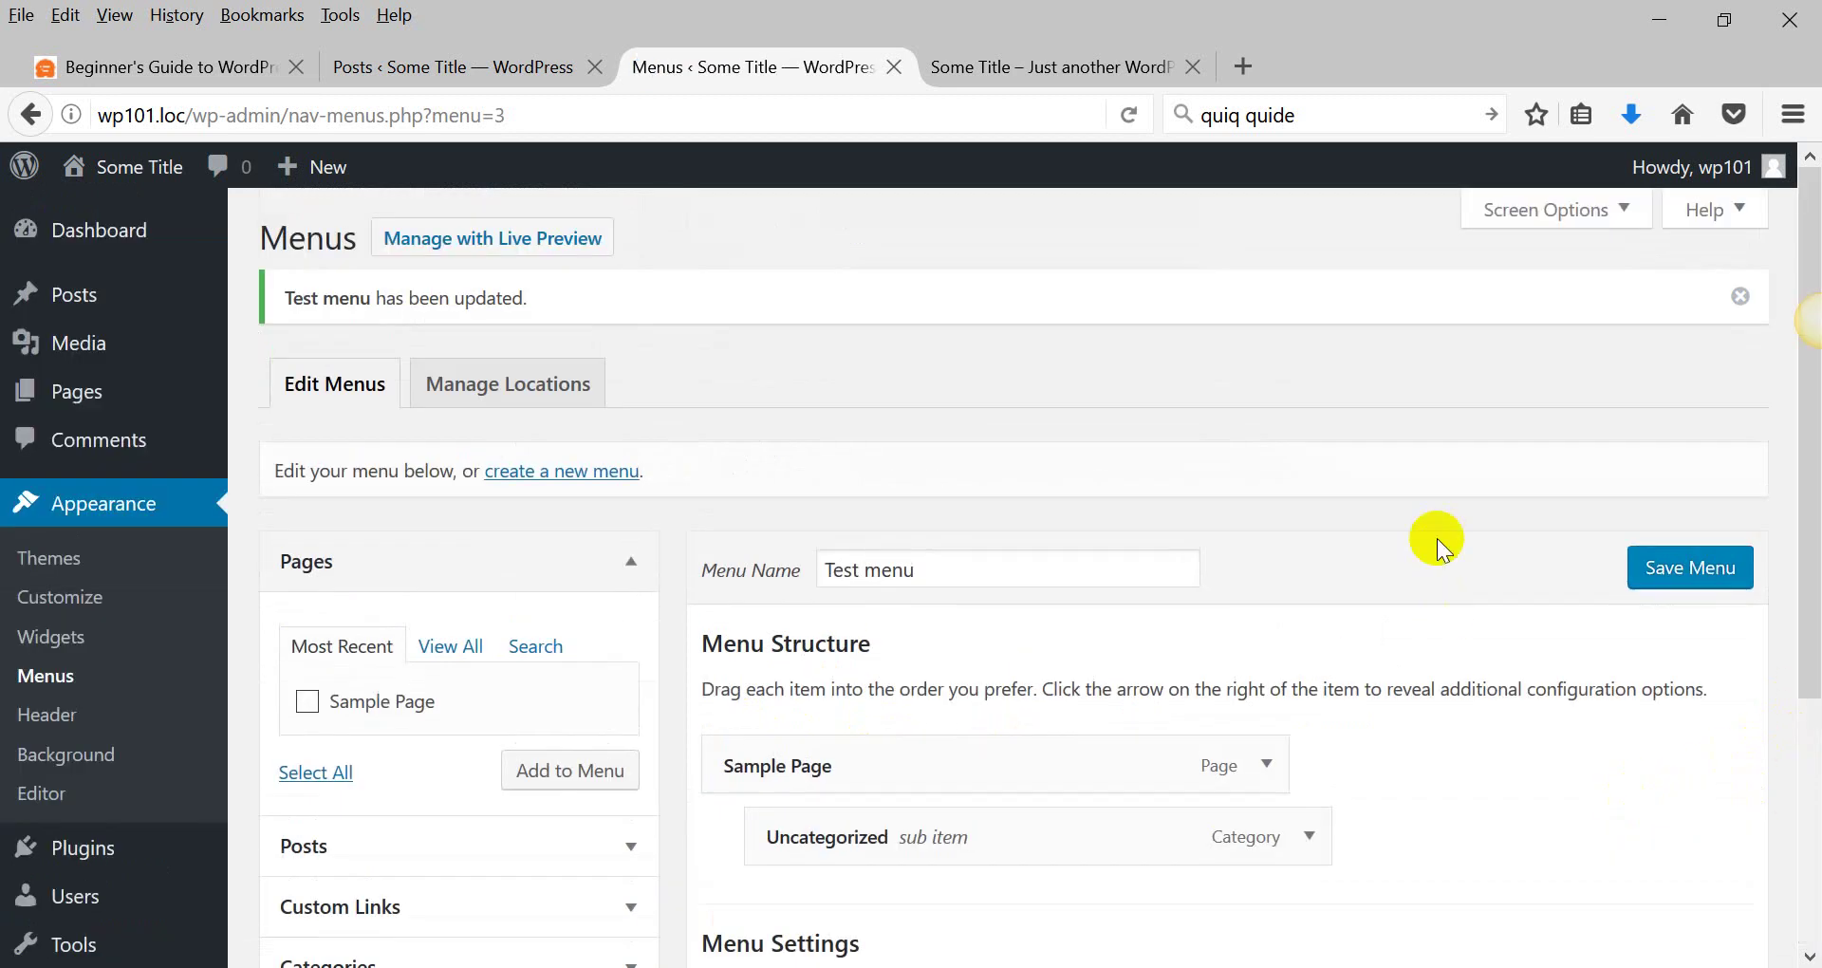
left_click(959, 68)
left_click(1127, 115)
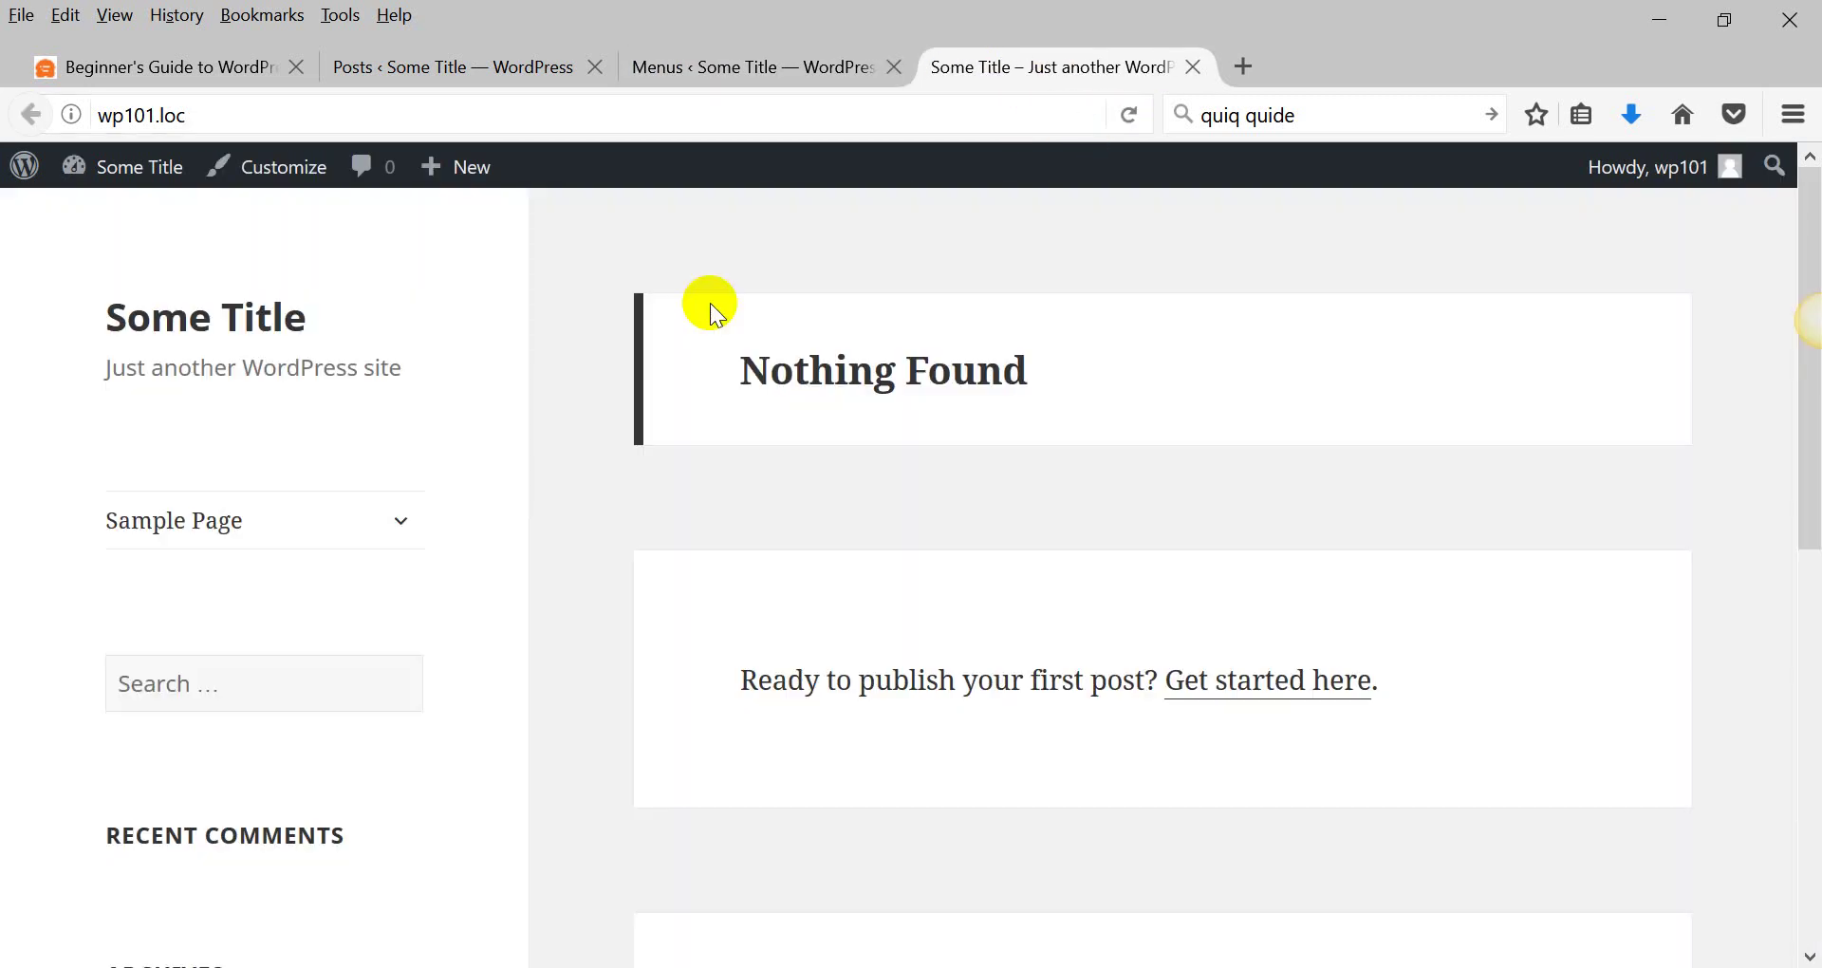
left_click(401, 521)
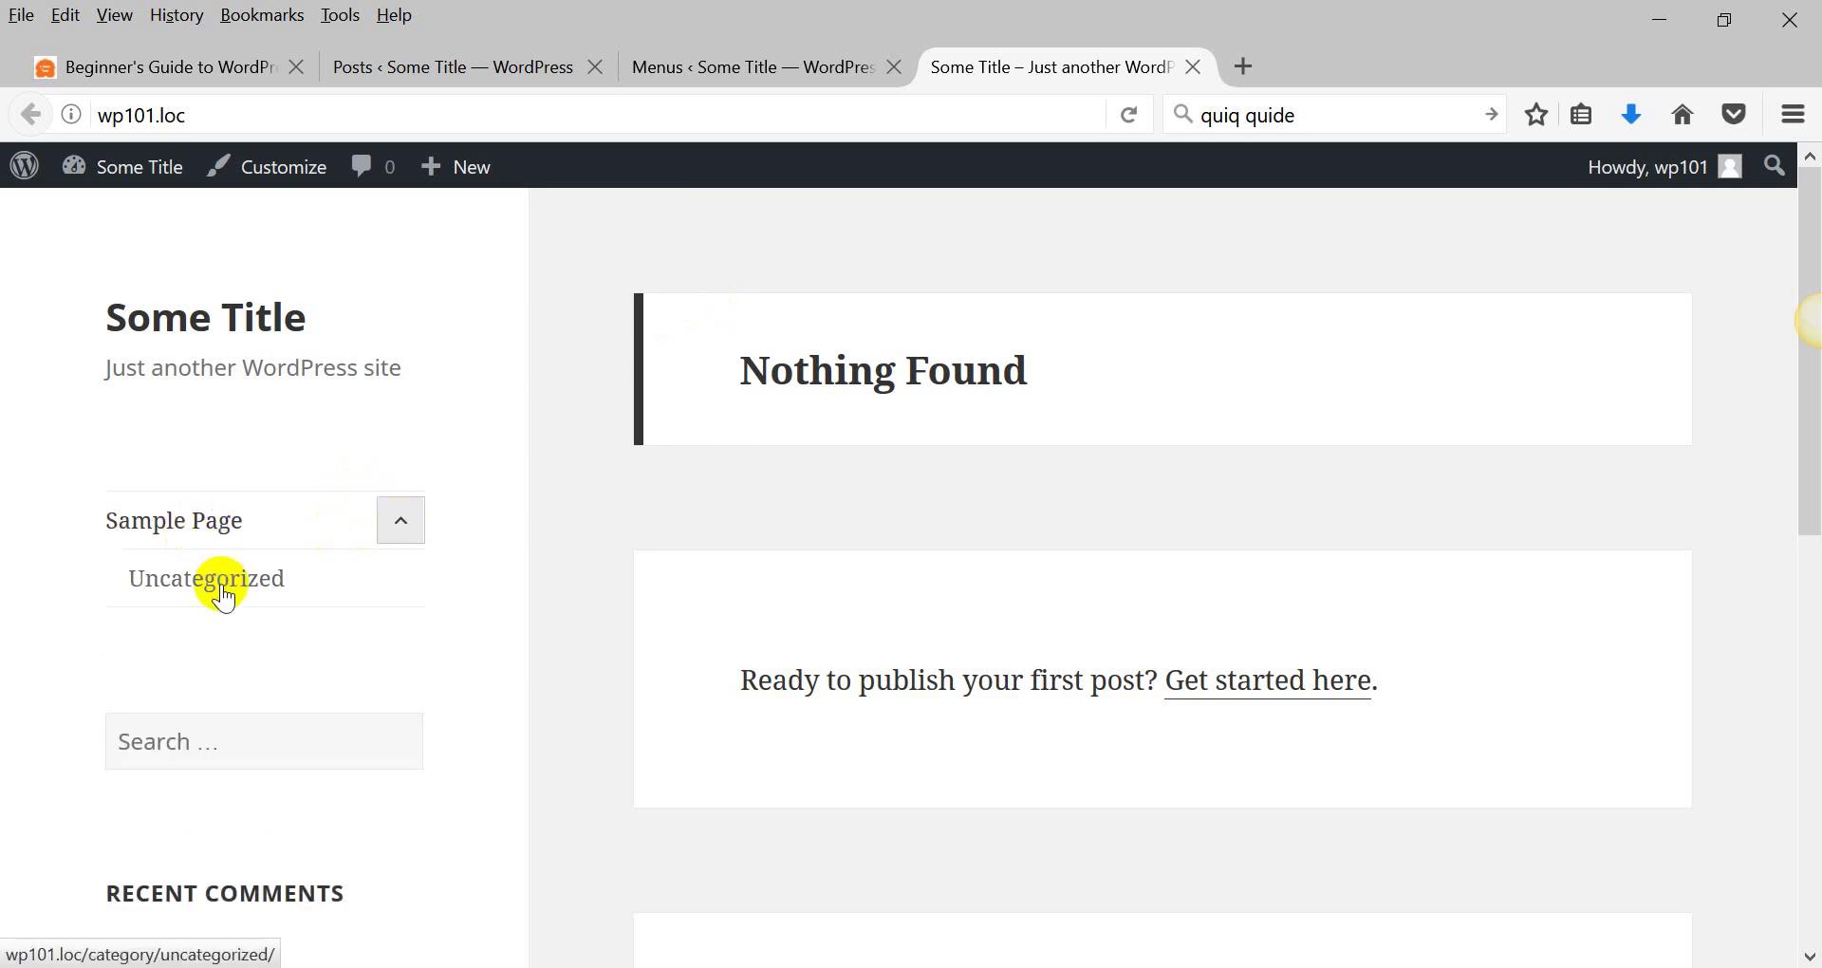
left_click(833, 68)
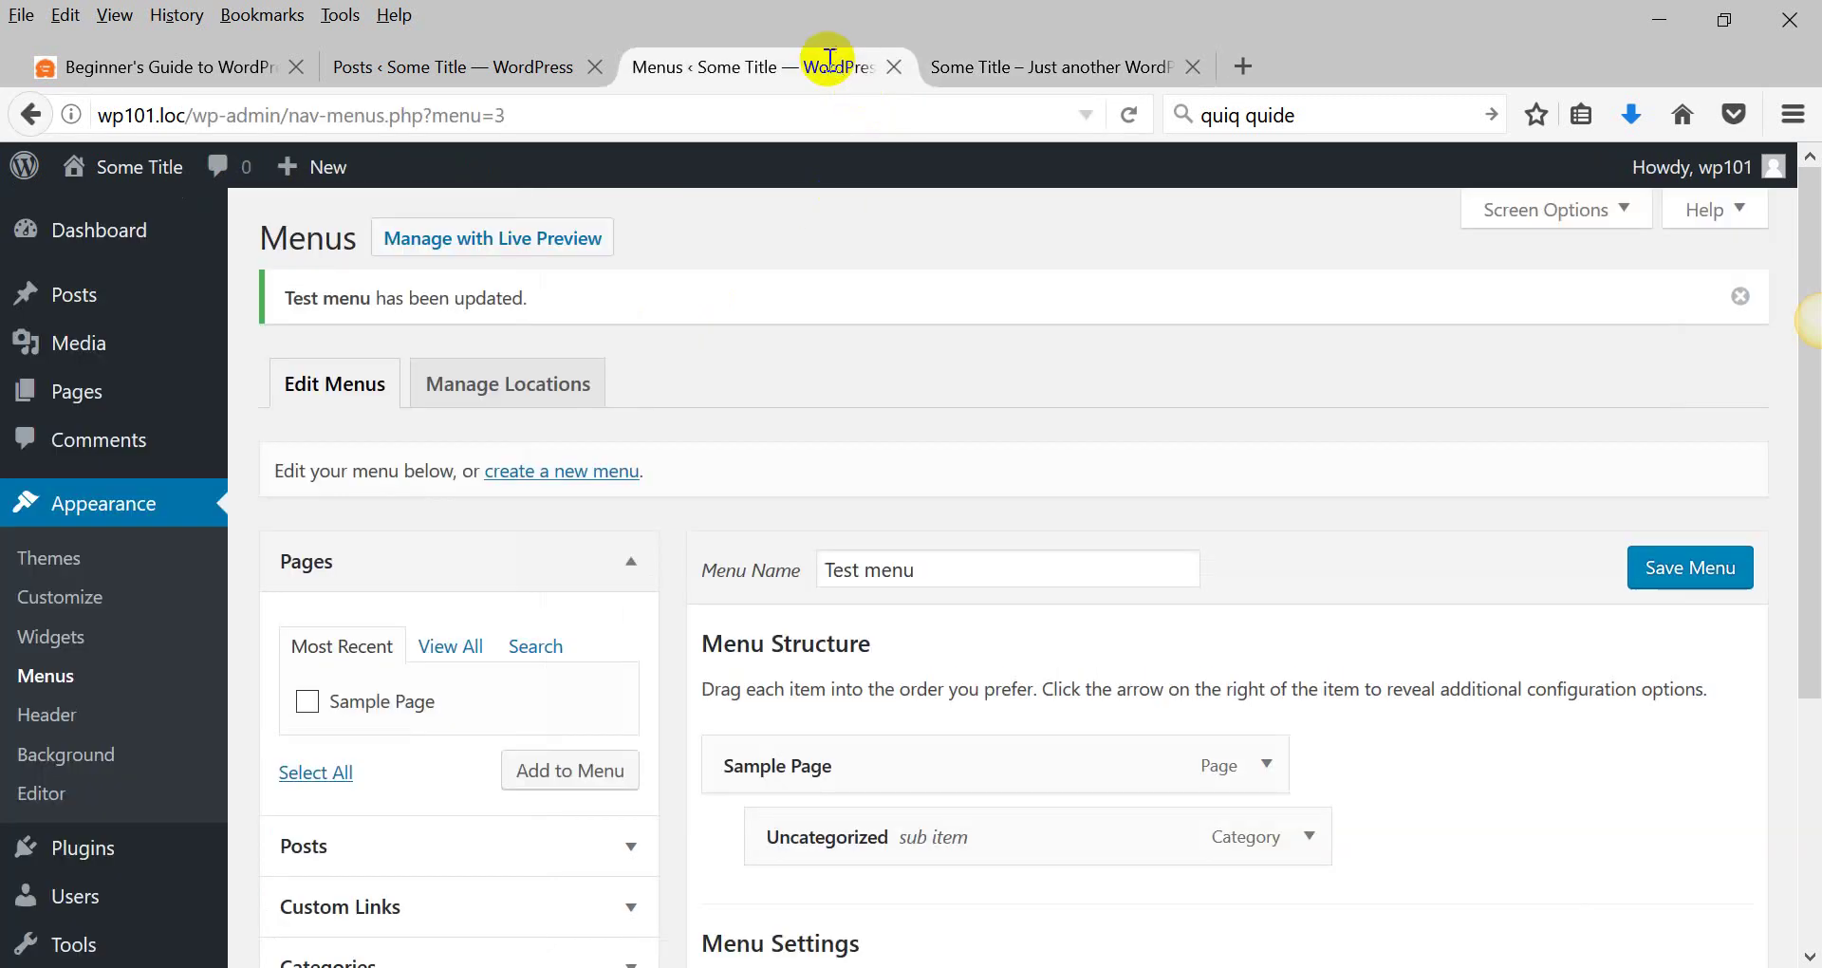
left_click(455, 864)
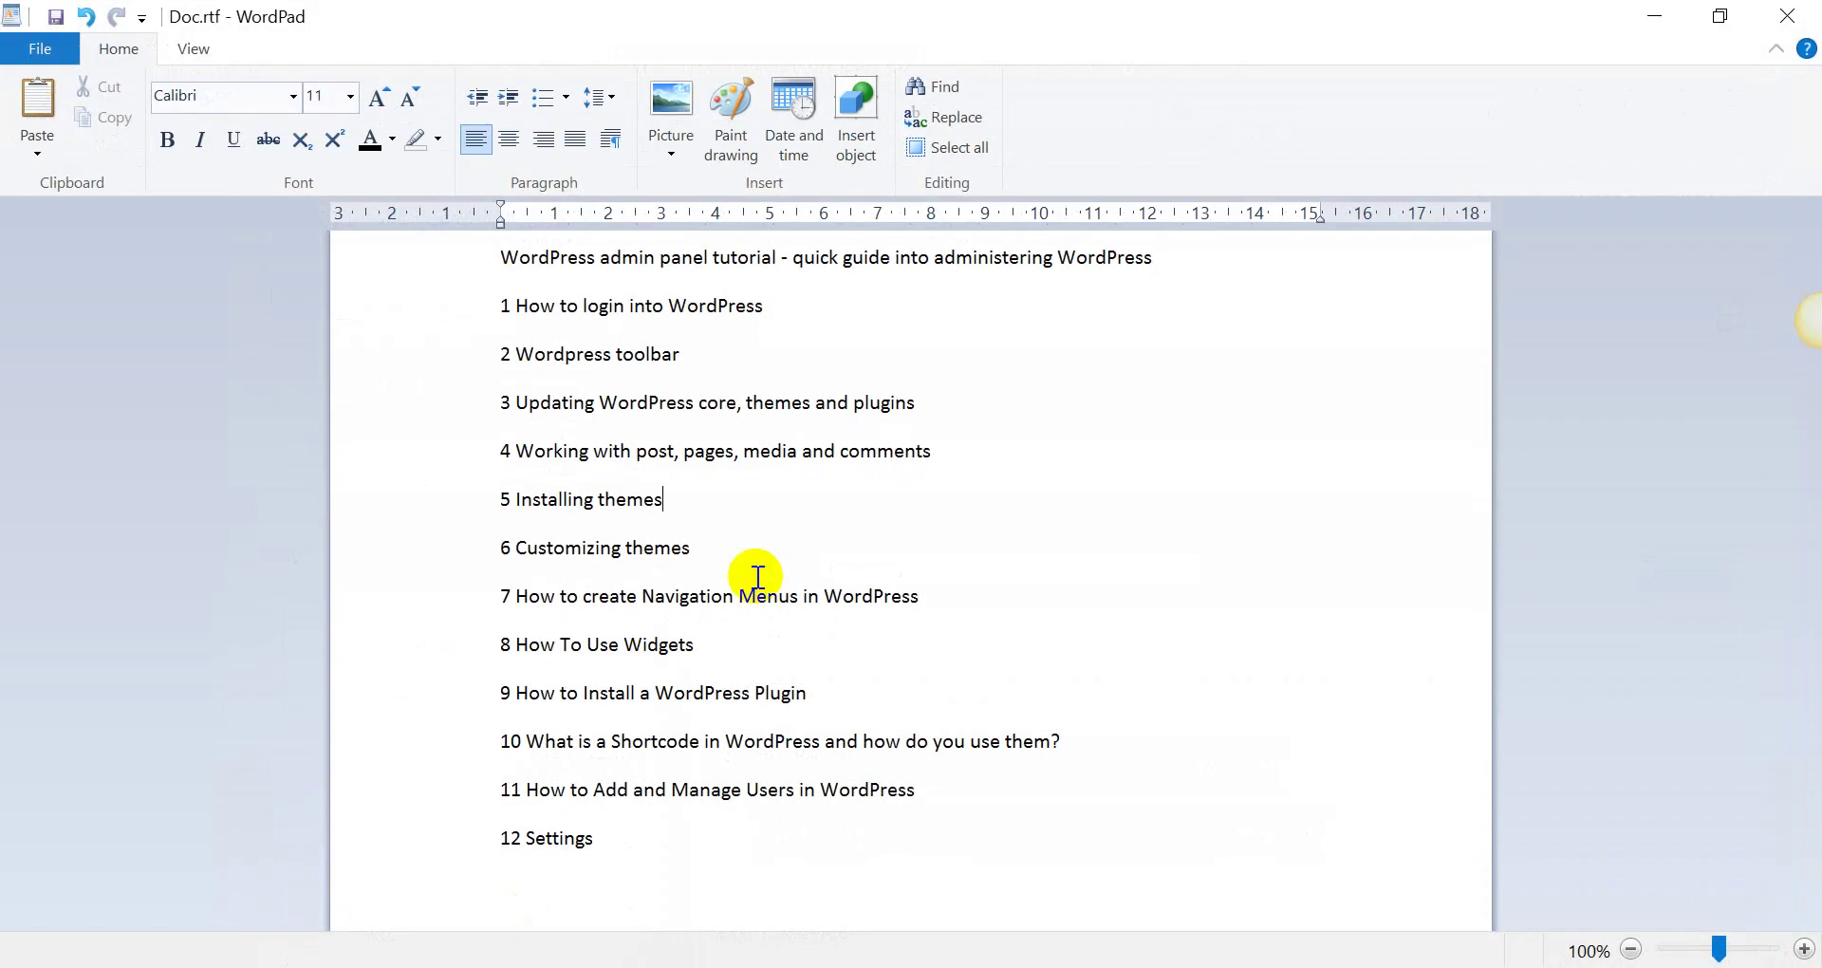
left_click_drag(516, 644, 738, 646)
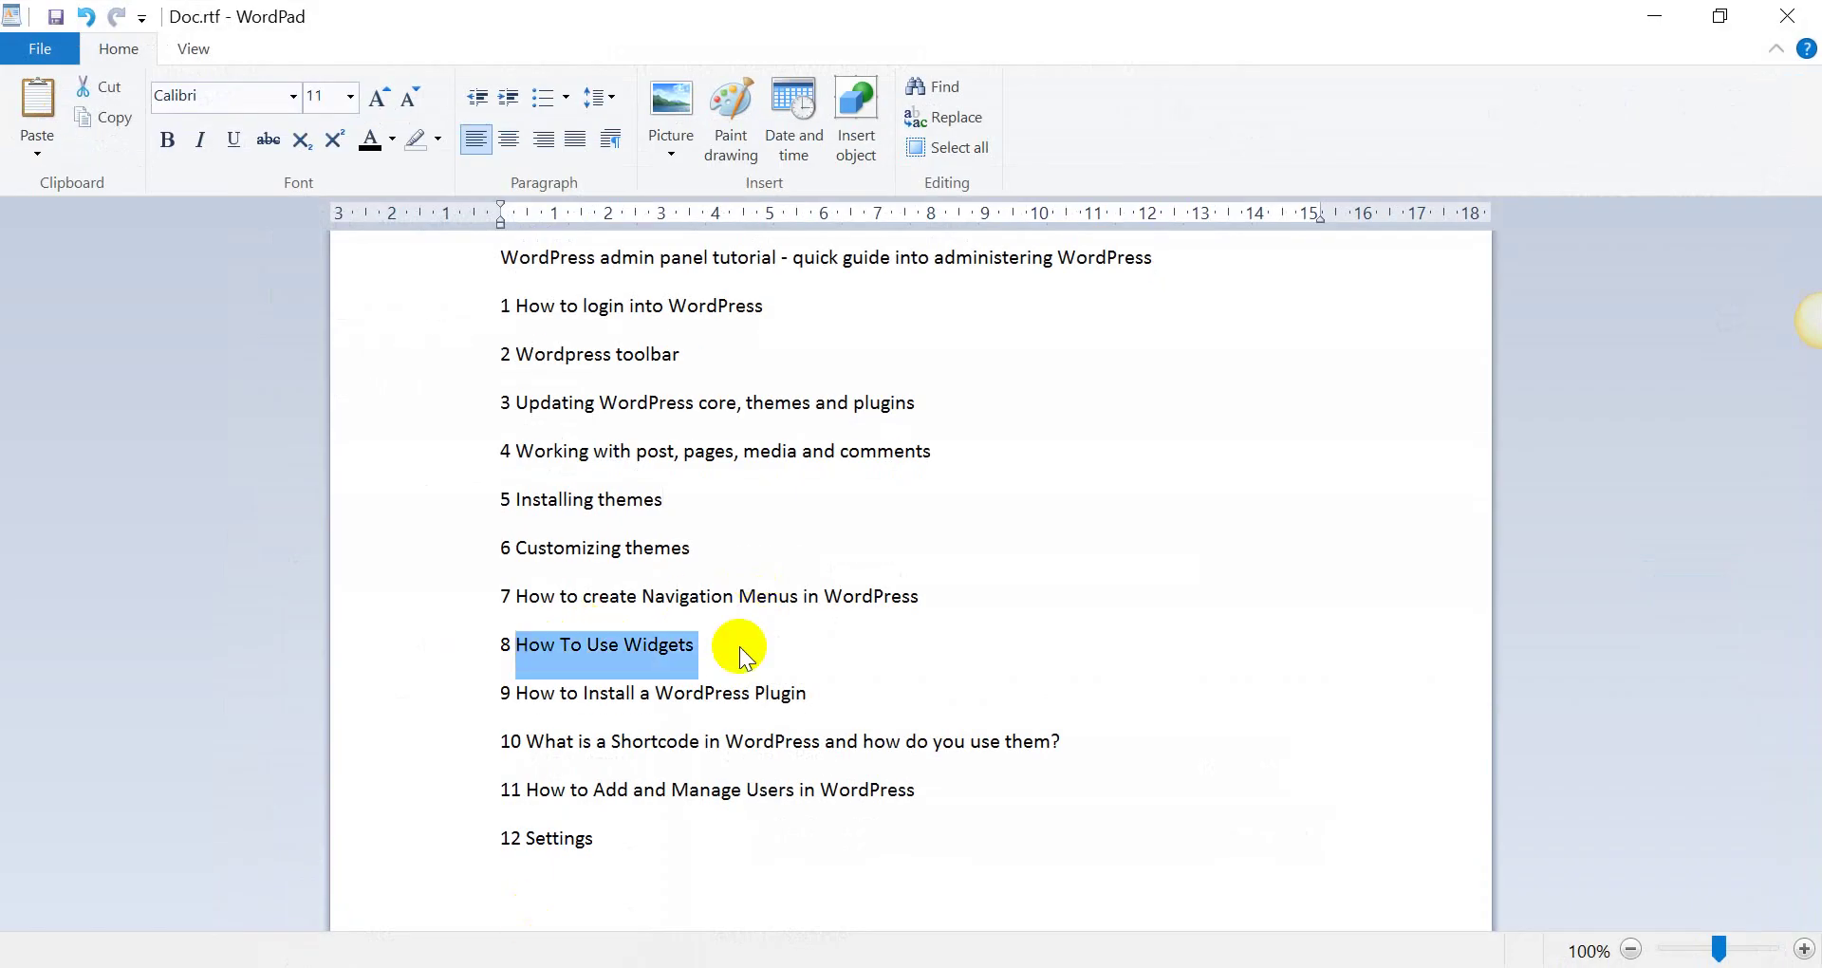
key("alt+Tab")
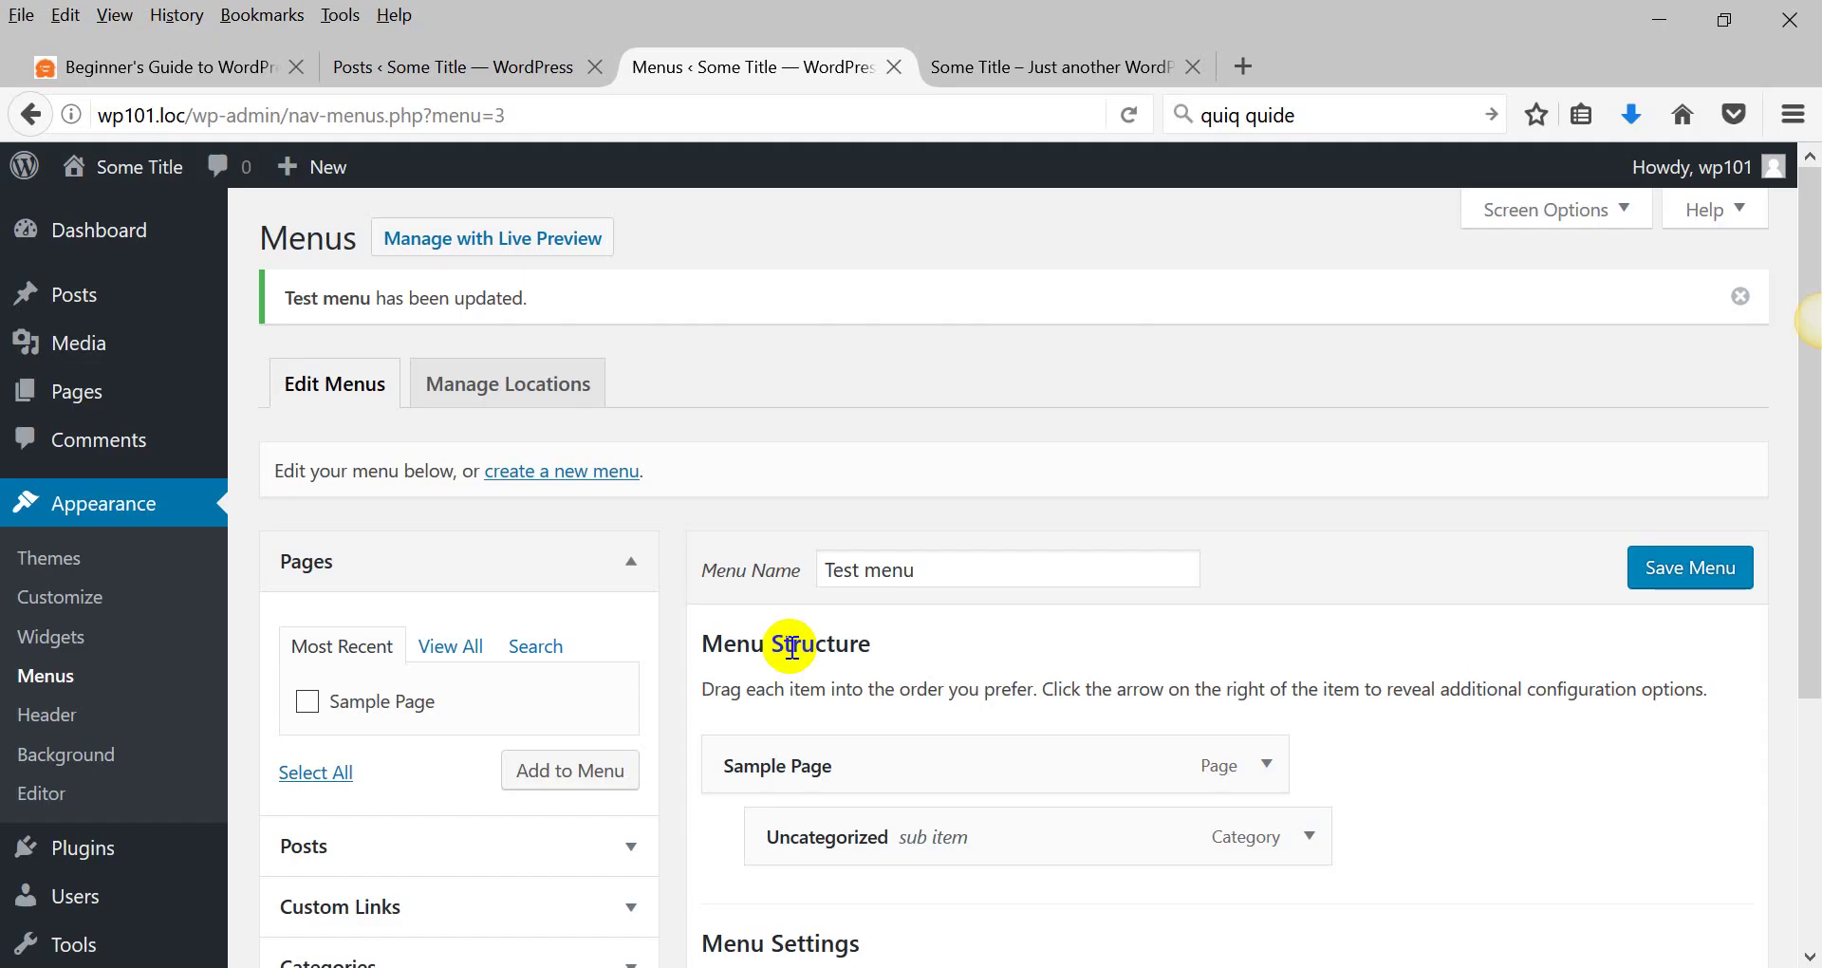
Open the Widgets admin page.
scroll(199, 641, "down", 3)
left_click(52, 523)
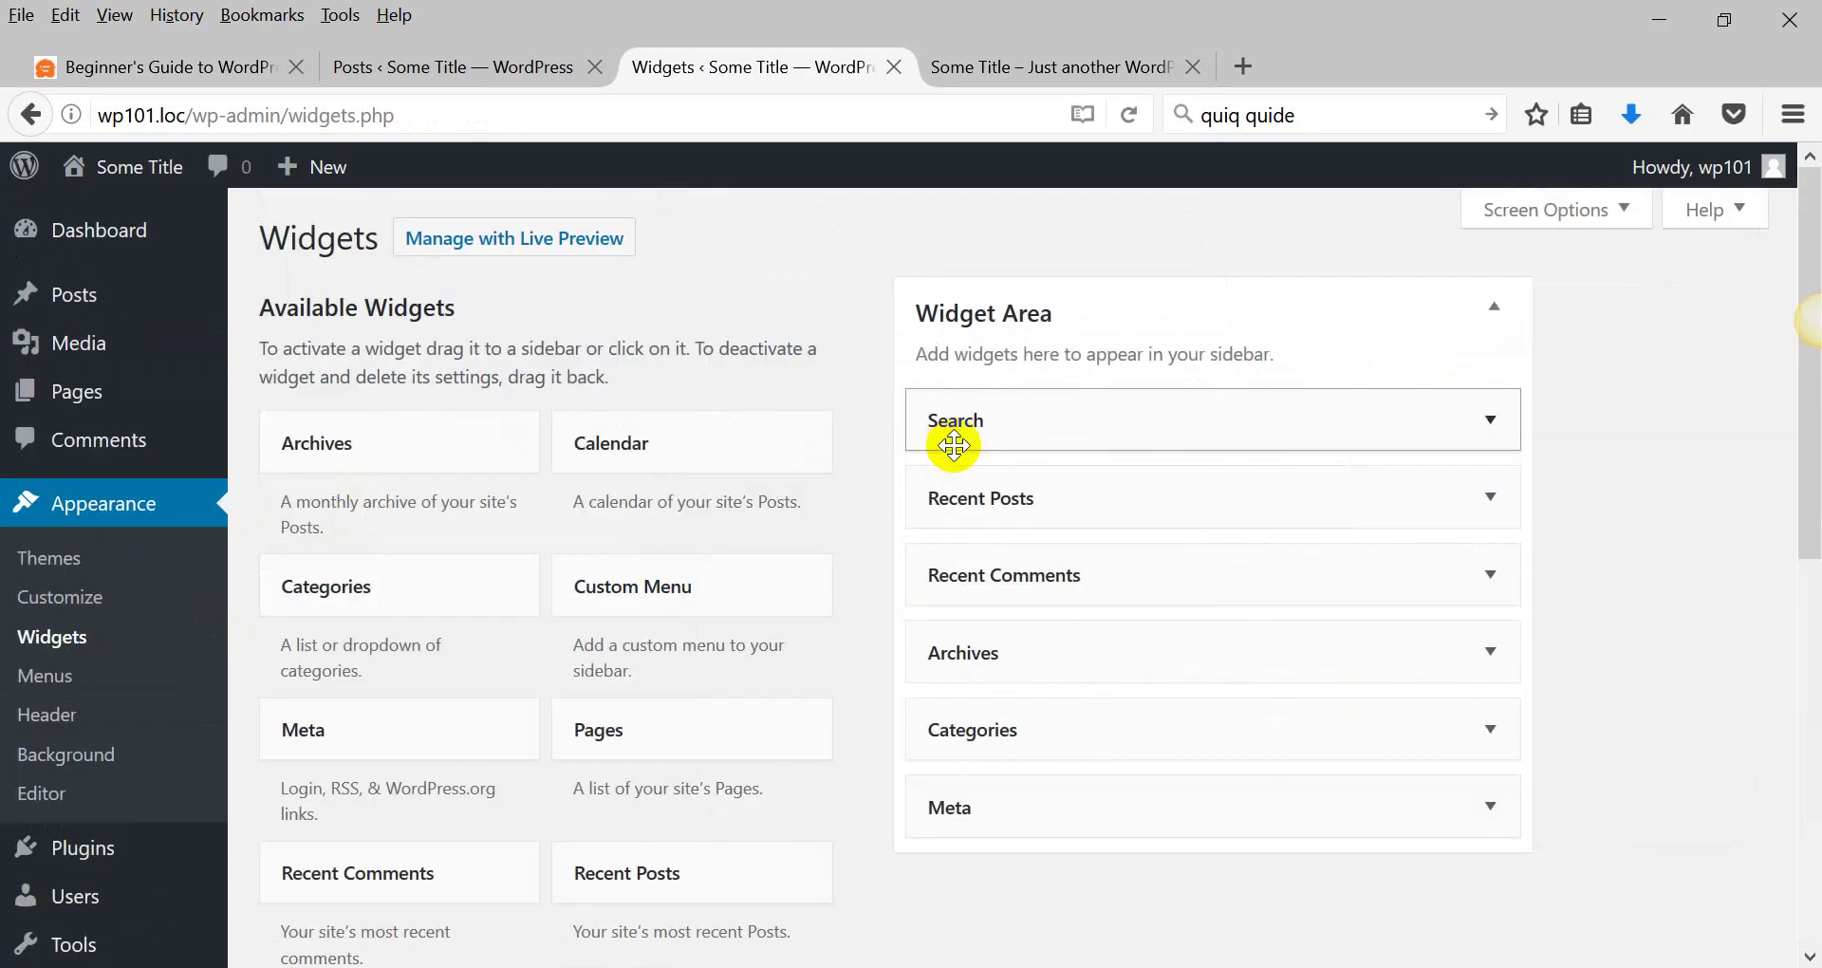
scroll(525, 560, "down", 6)
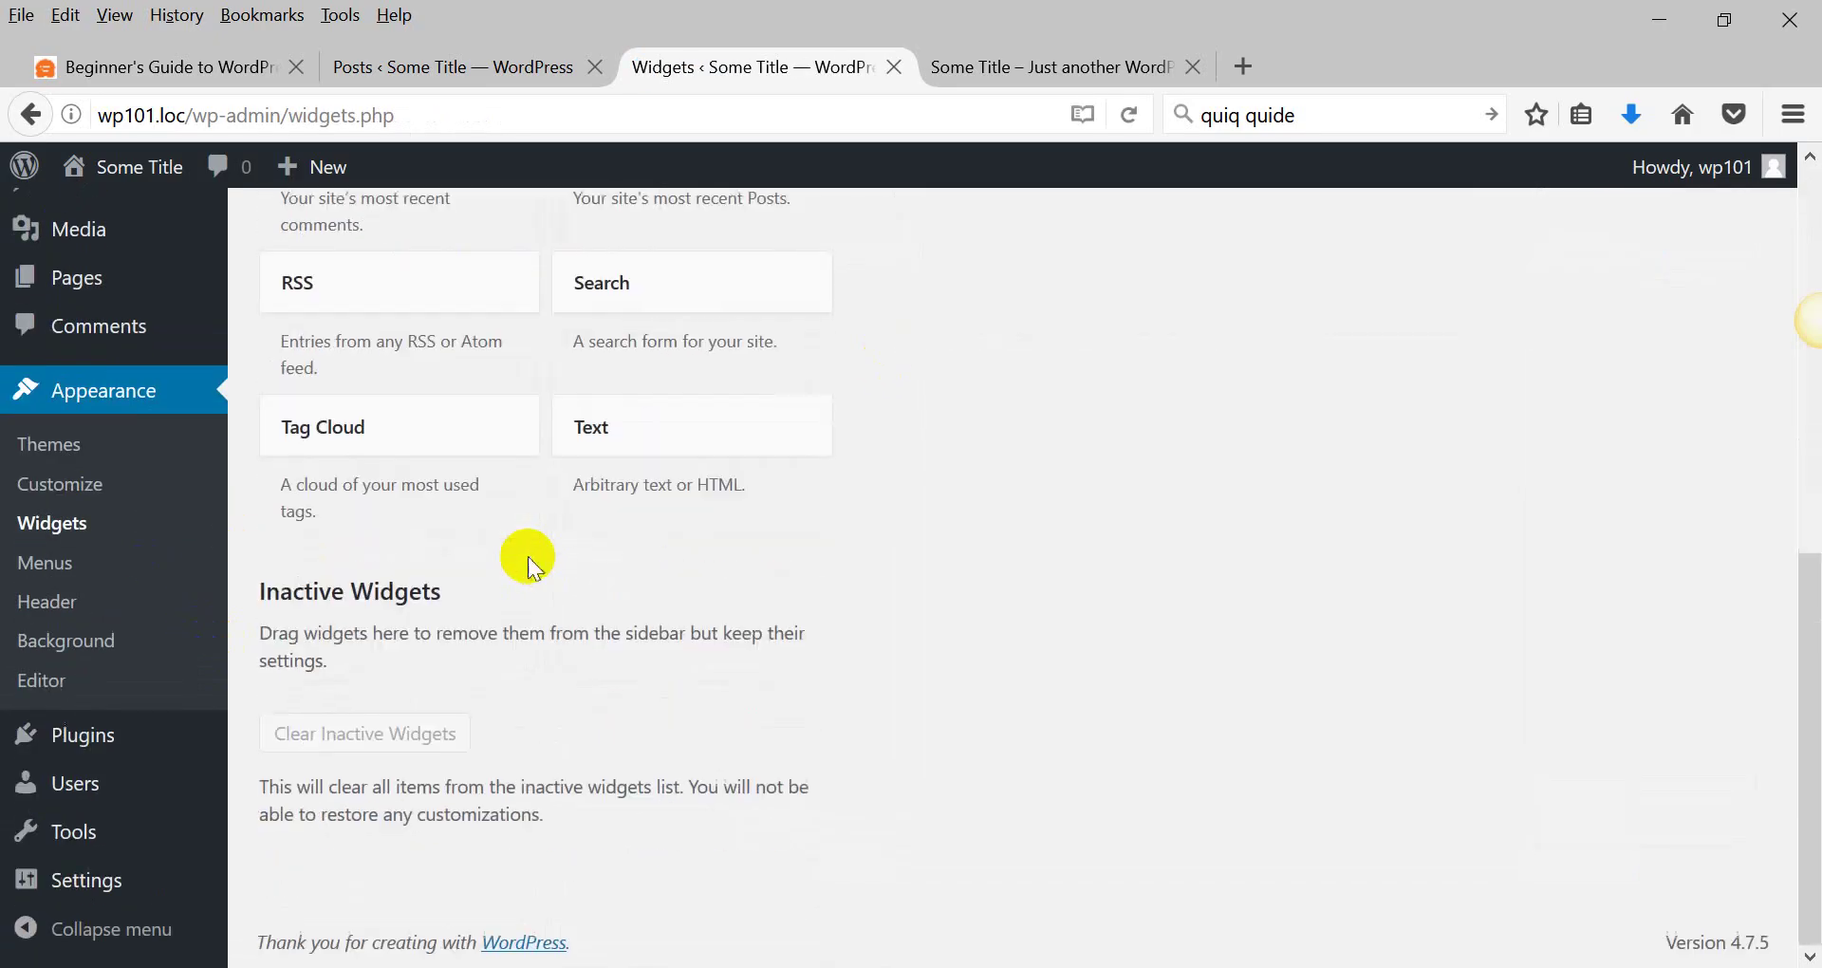
scroll(613, 619, "up", 6)
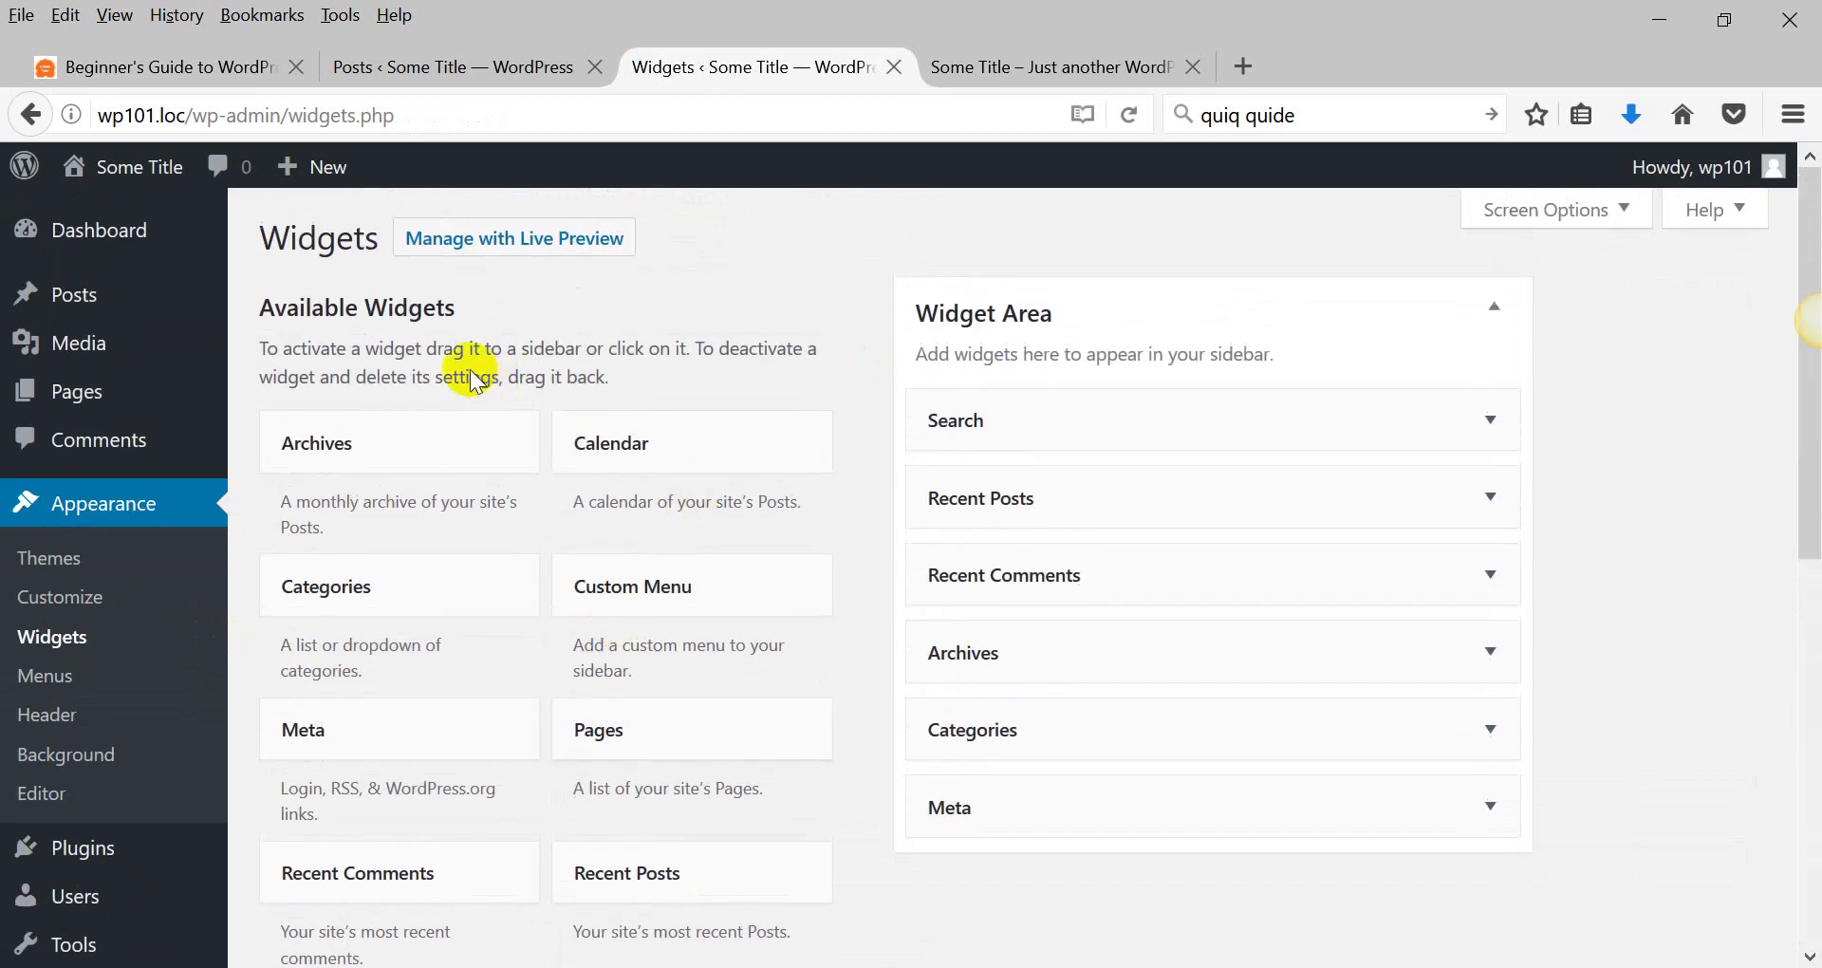
left_click(446, 354)
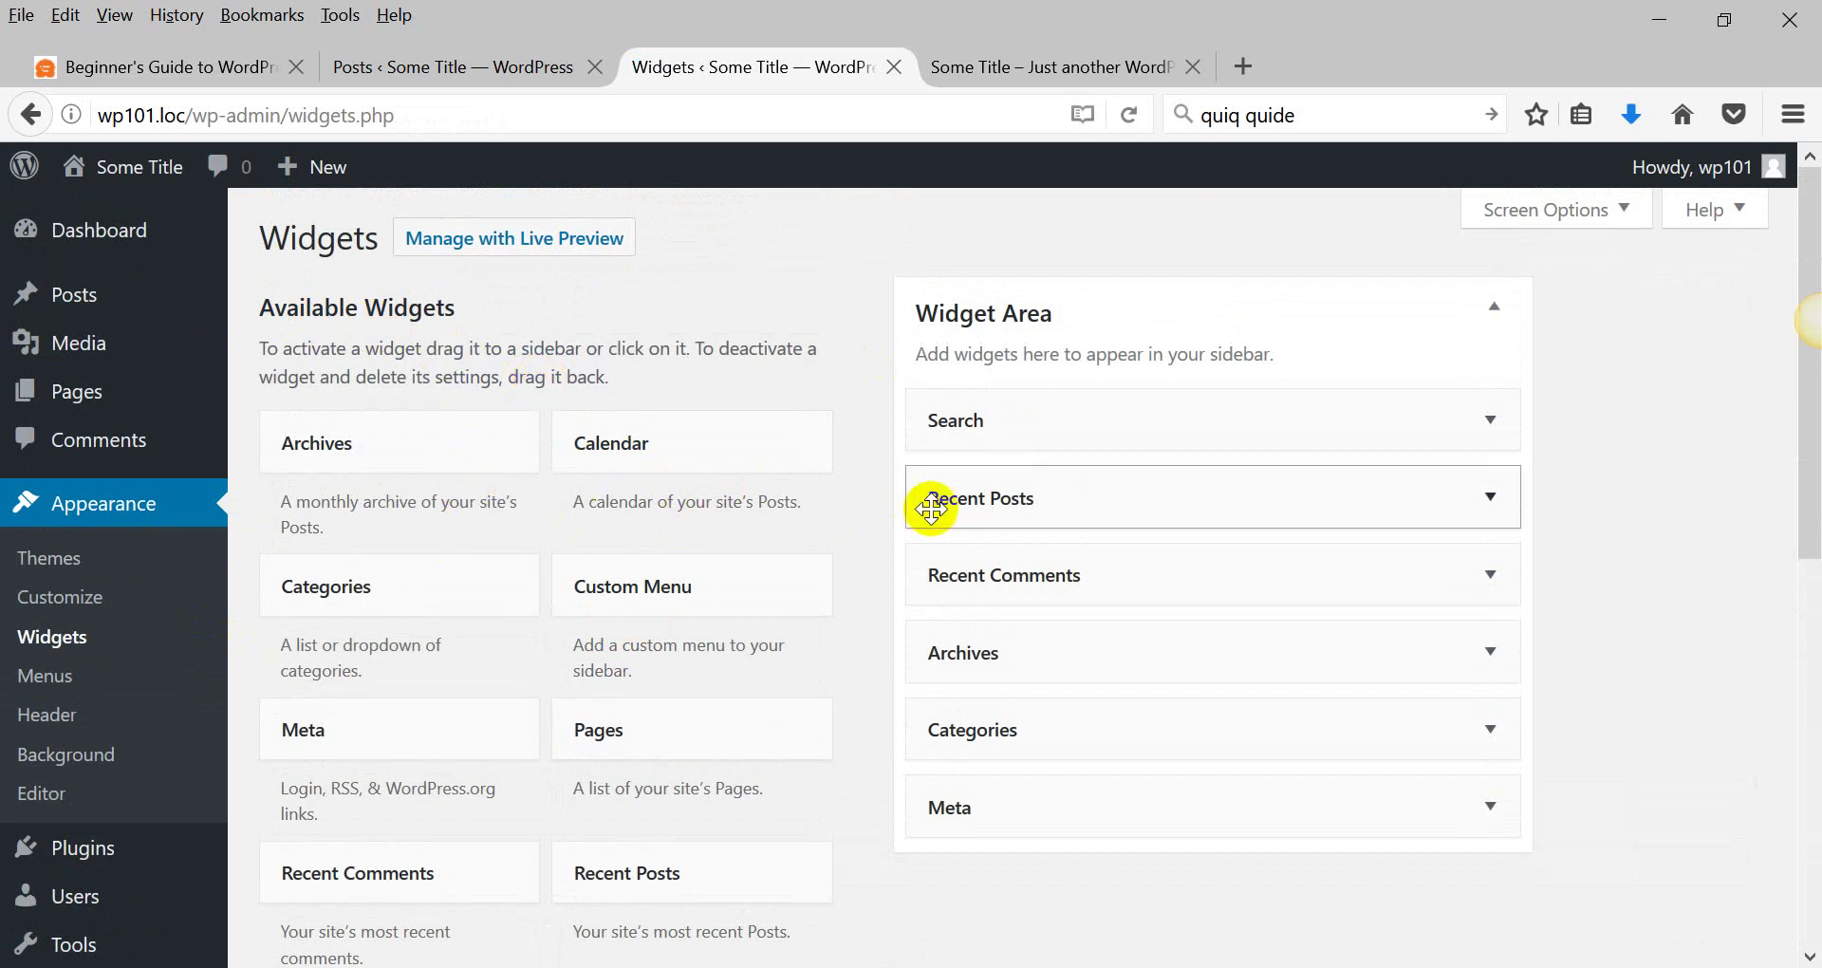
Expand the Search, Recent Posts, Categories and Meta sidebar widgets to inspect their settings.
left_click(1504, 419)
scroll(1410, 432, "down", 2)
scroll(1407, 432, "down", 2)
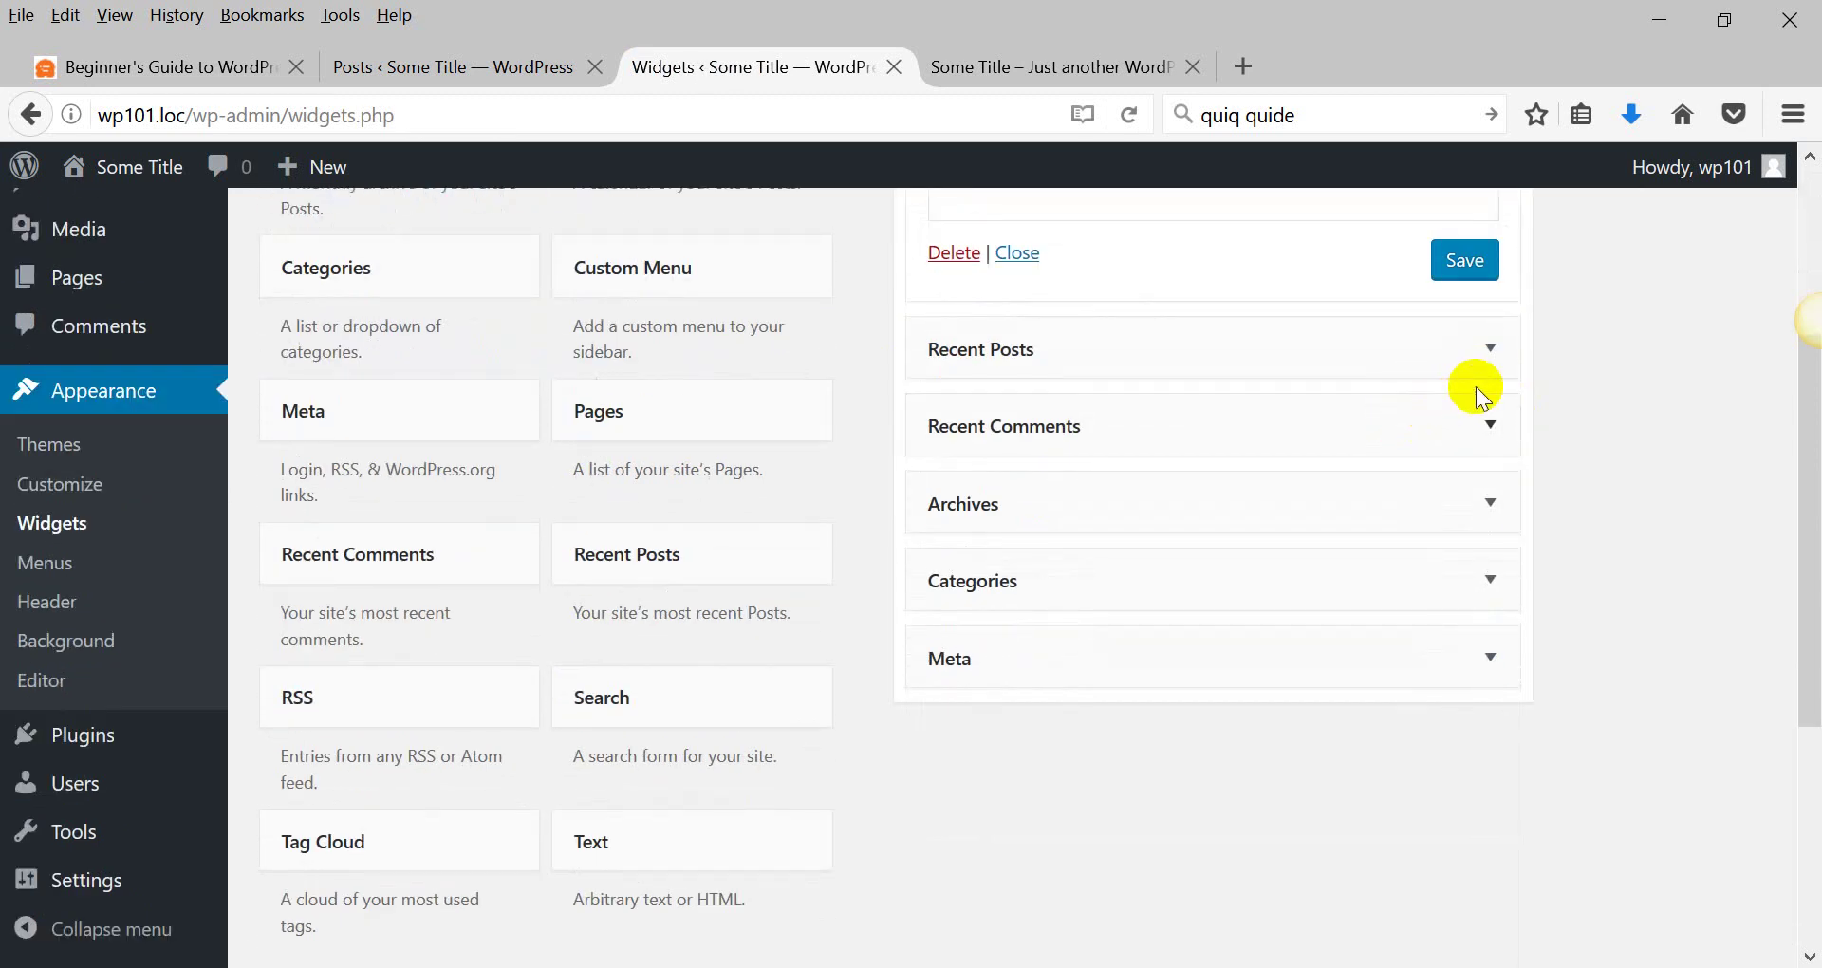
left_click(1502, 354)
scroll(1508, 365, "down", 1)
scroll(1508, 370, "down", 4)
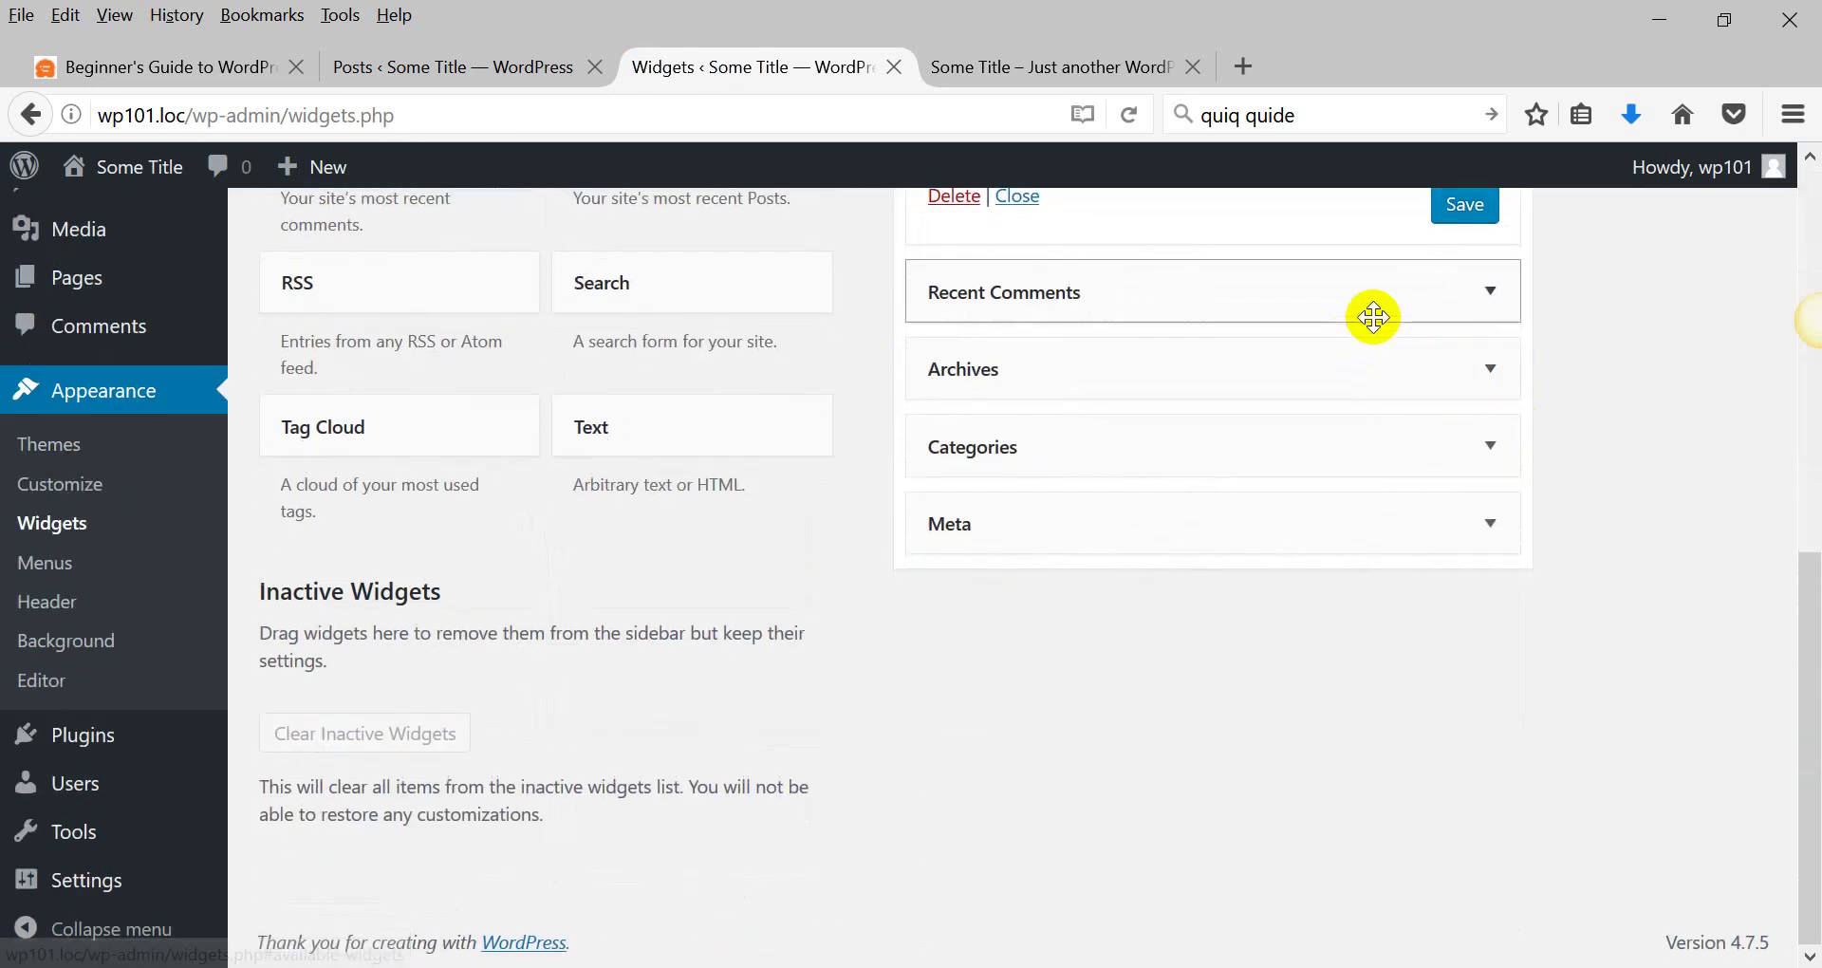
left_click(1489, 446)
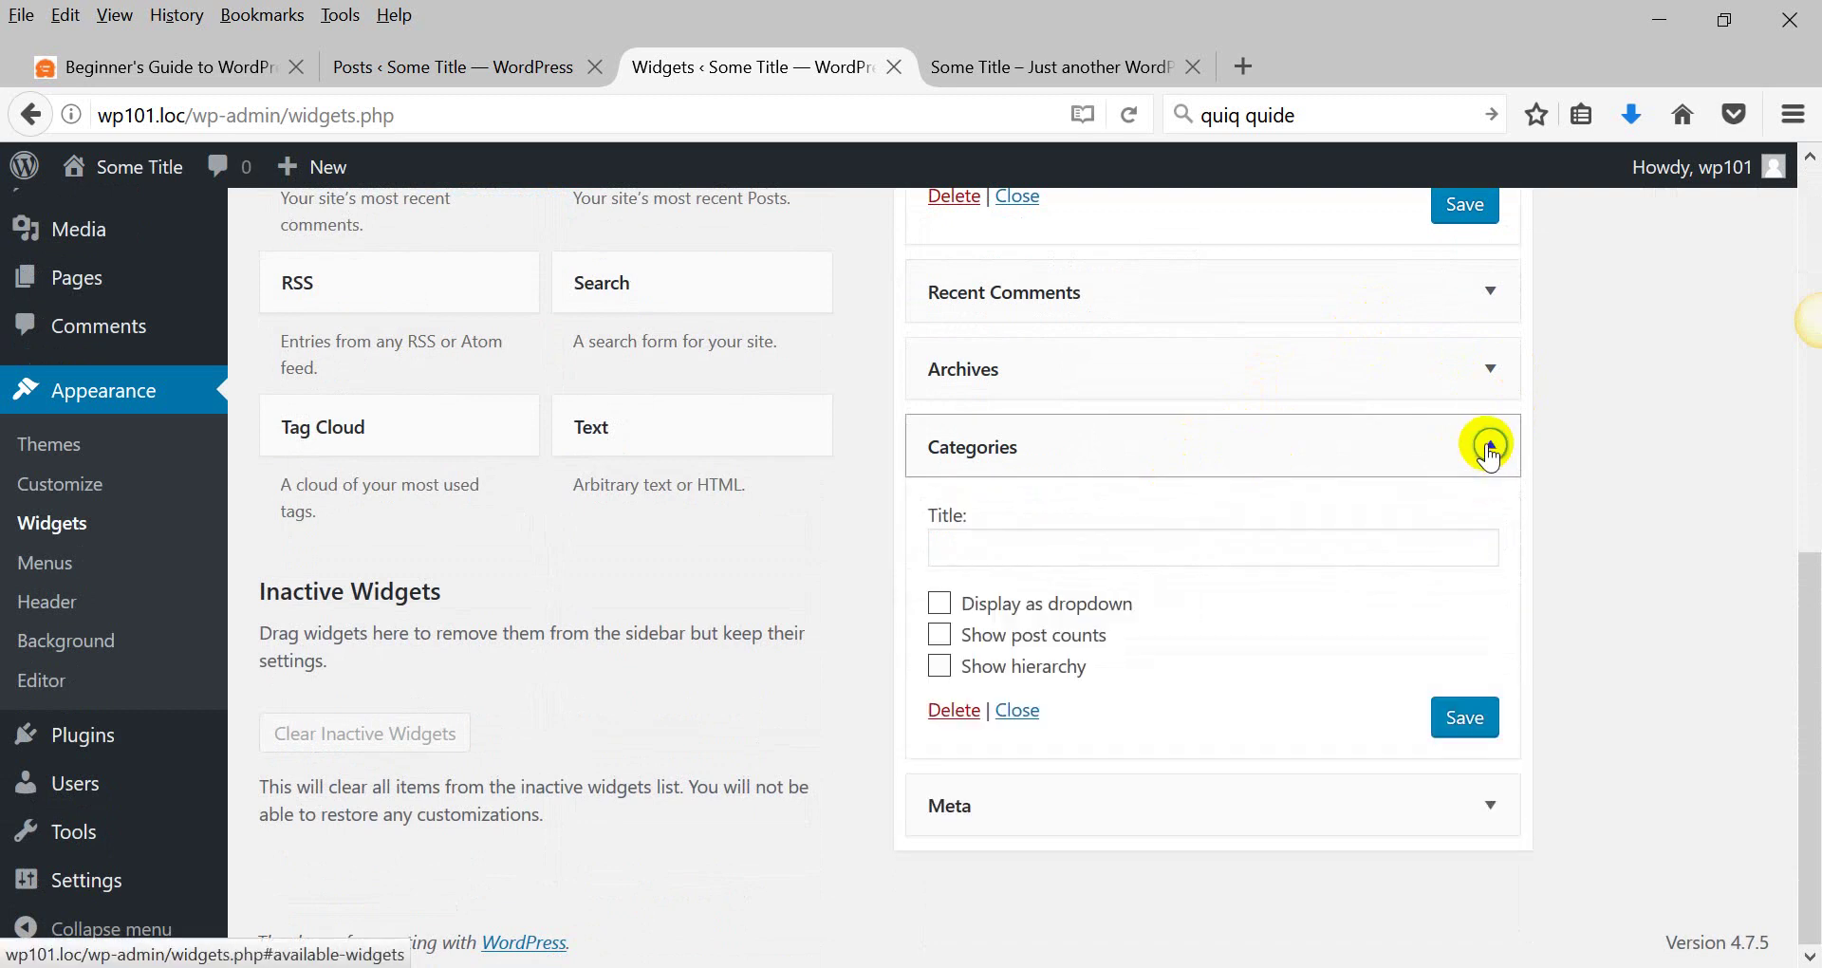
left_click(1487, 806)
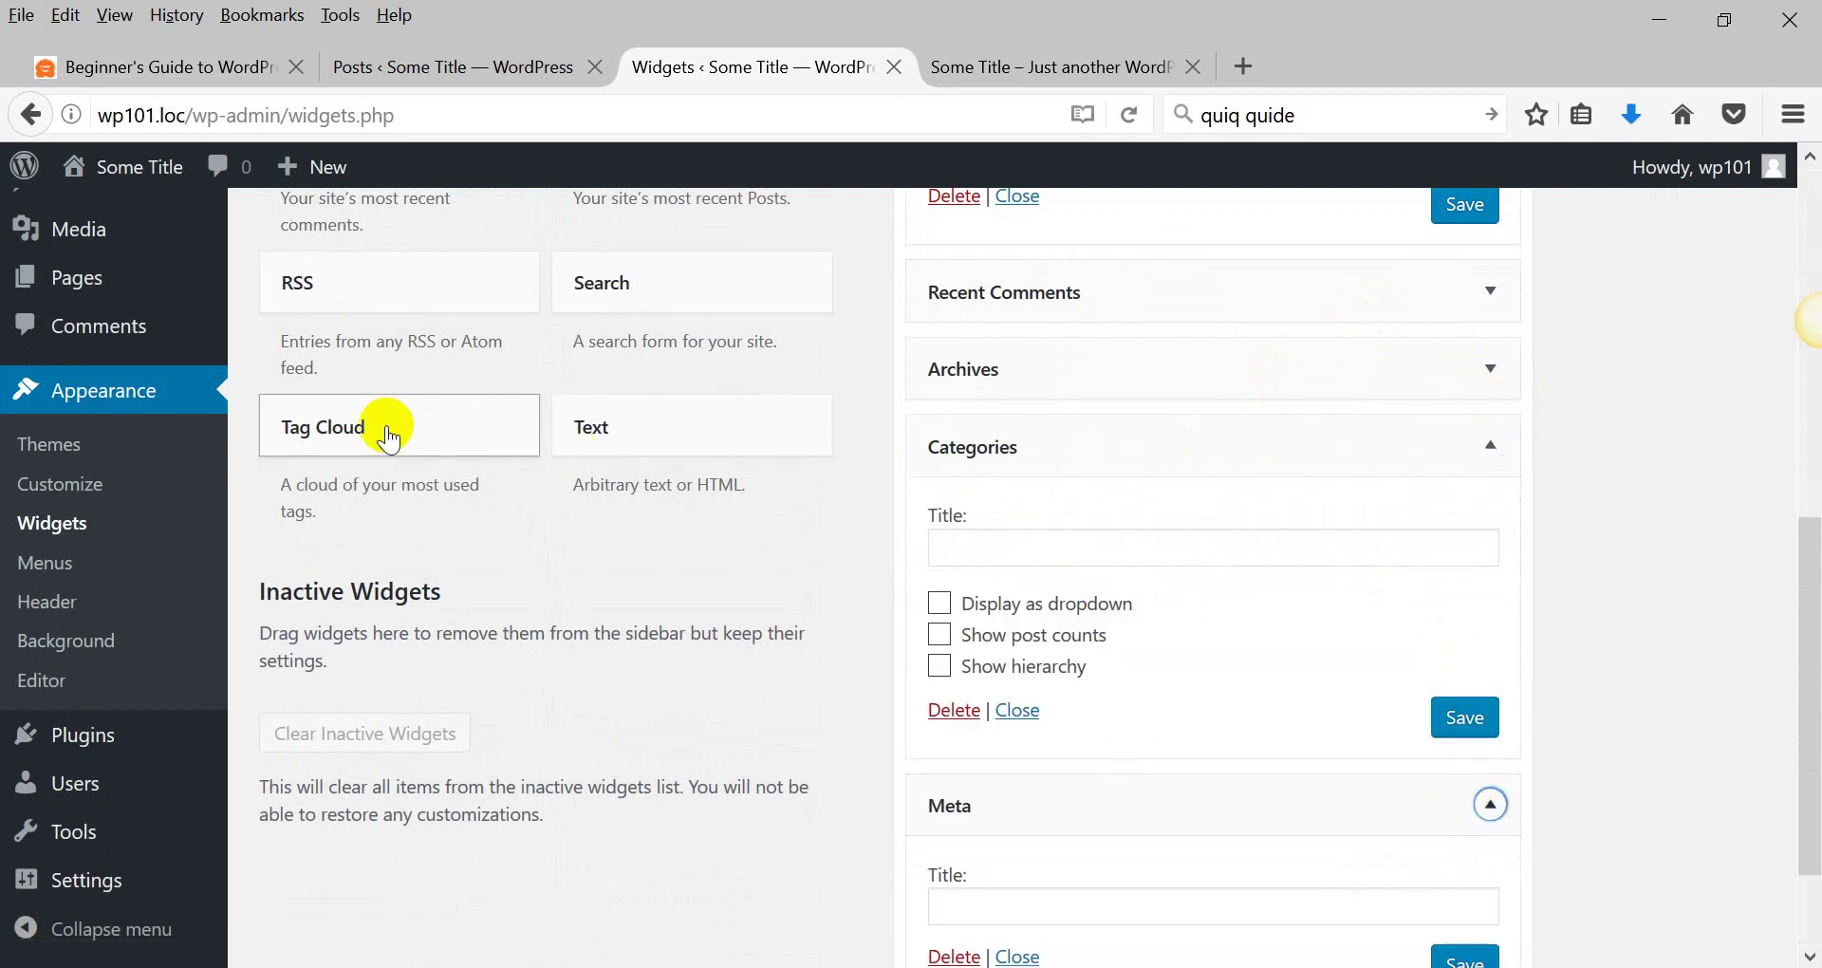
Drag the Tag Cloud and Text widgets to the top of the sidebar Widget Area.
left_click_drag(389, 438, 987, 408)
scroll(1049, 439, "up", 5)
scroll(1053, 398, "up", 4)
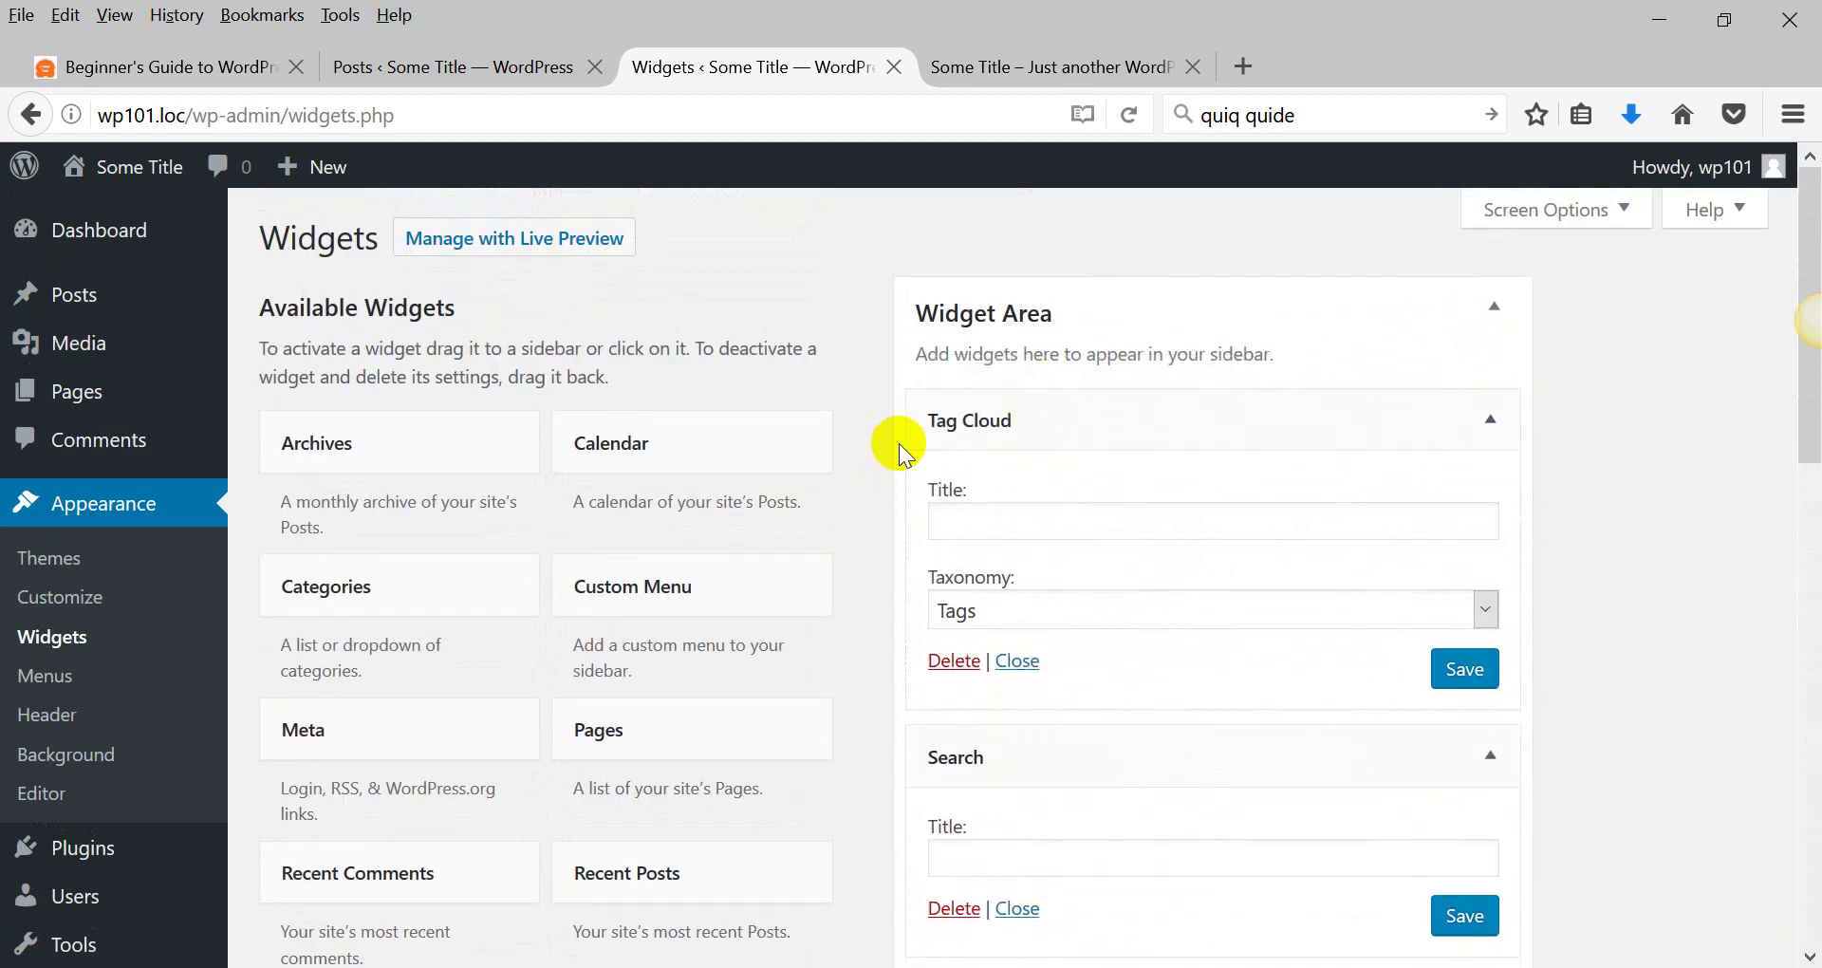
scroll(898, 440, "down", 6)
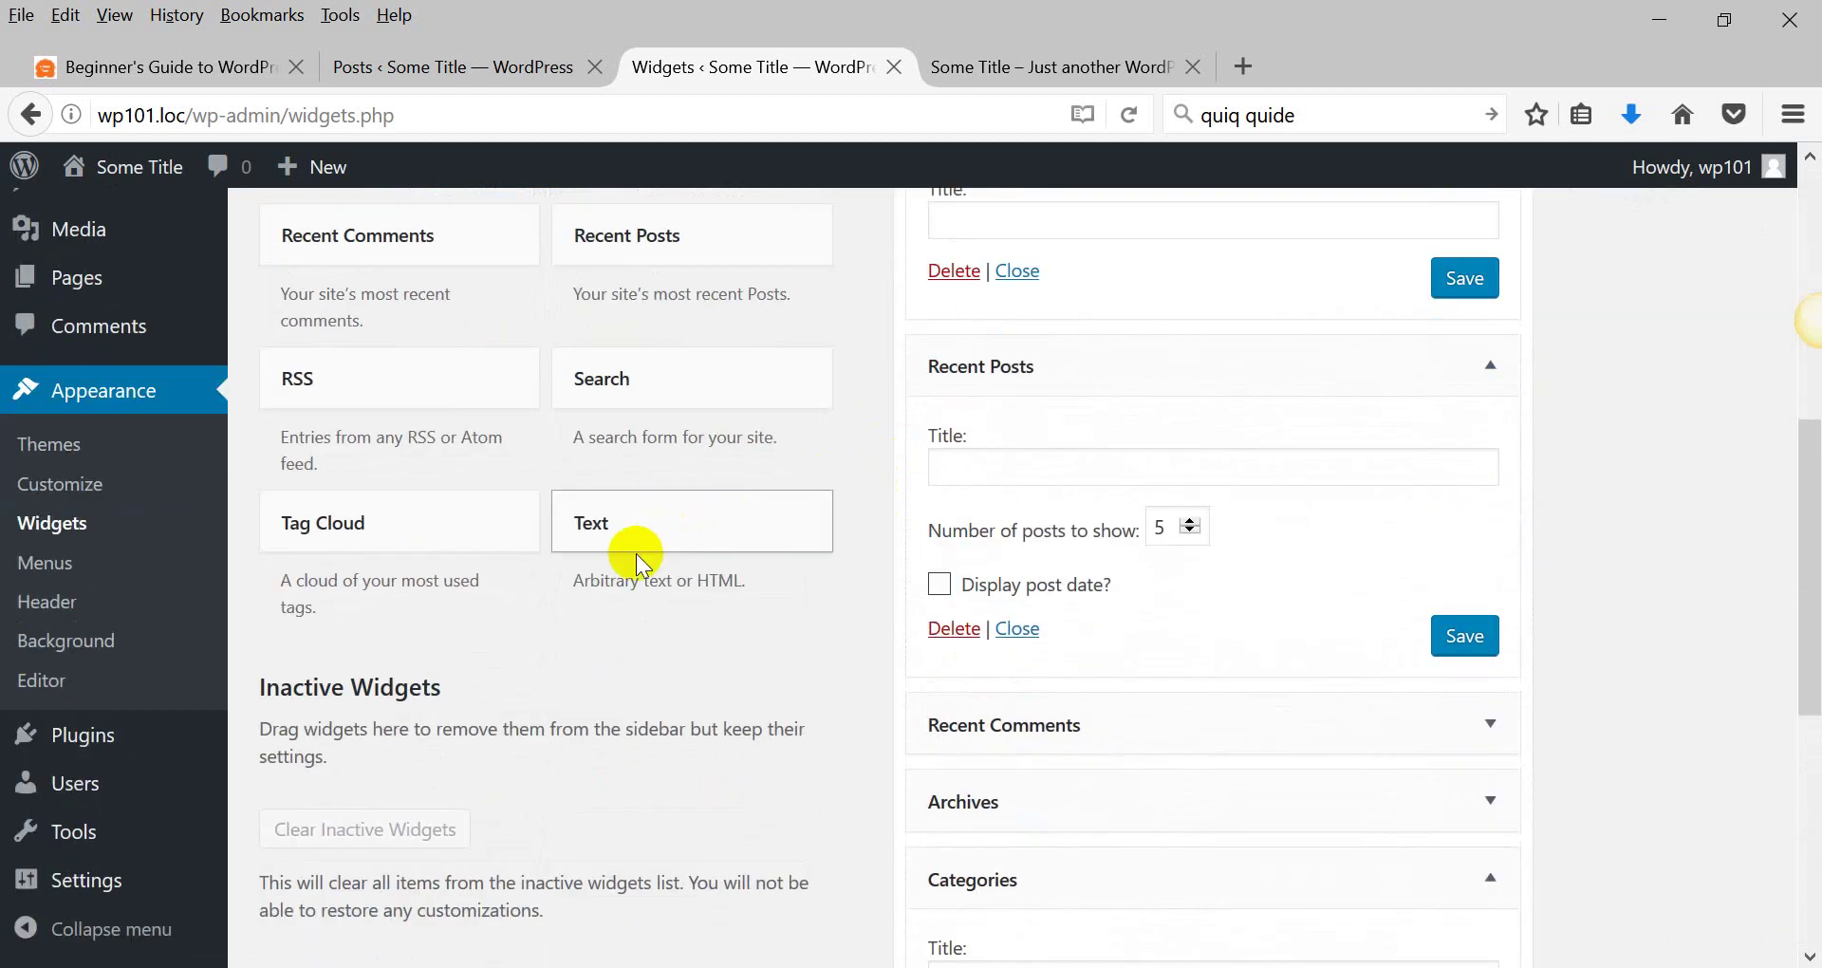
left_click_drag(635, 580, 834, 573)
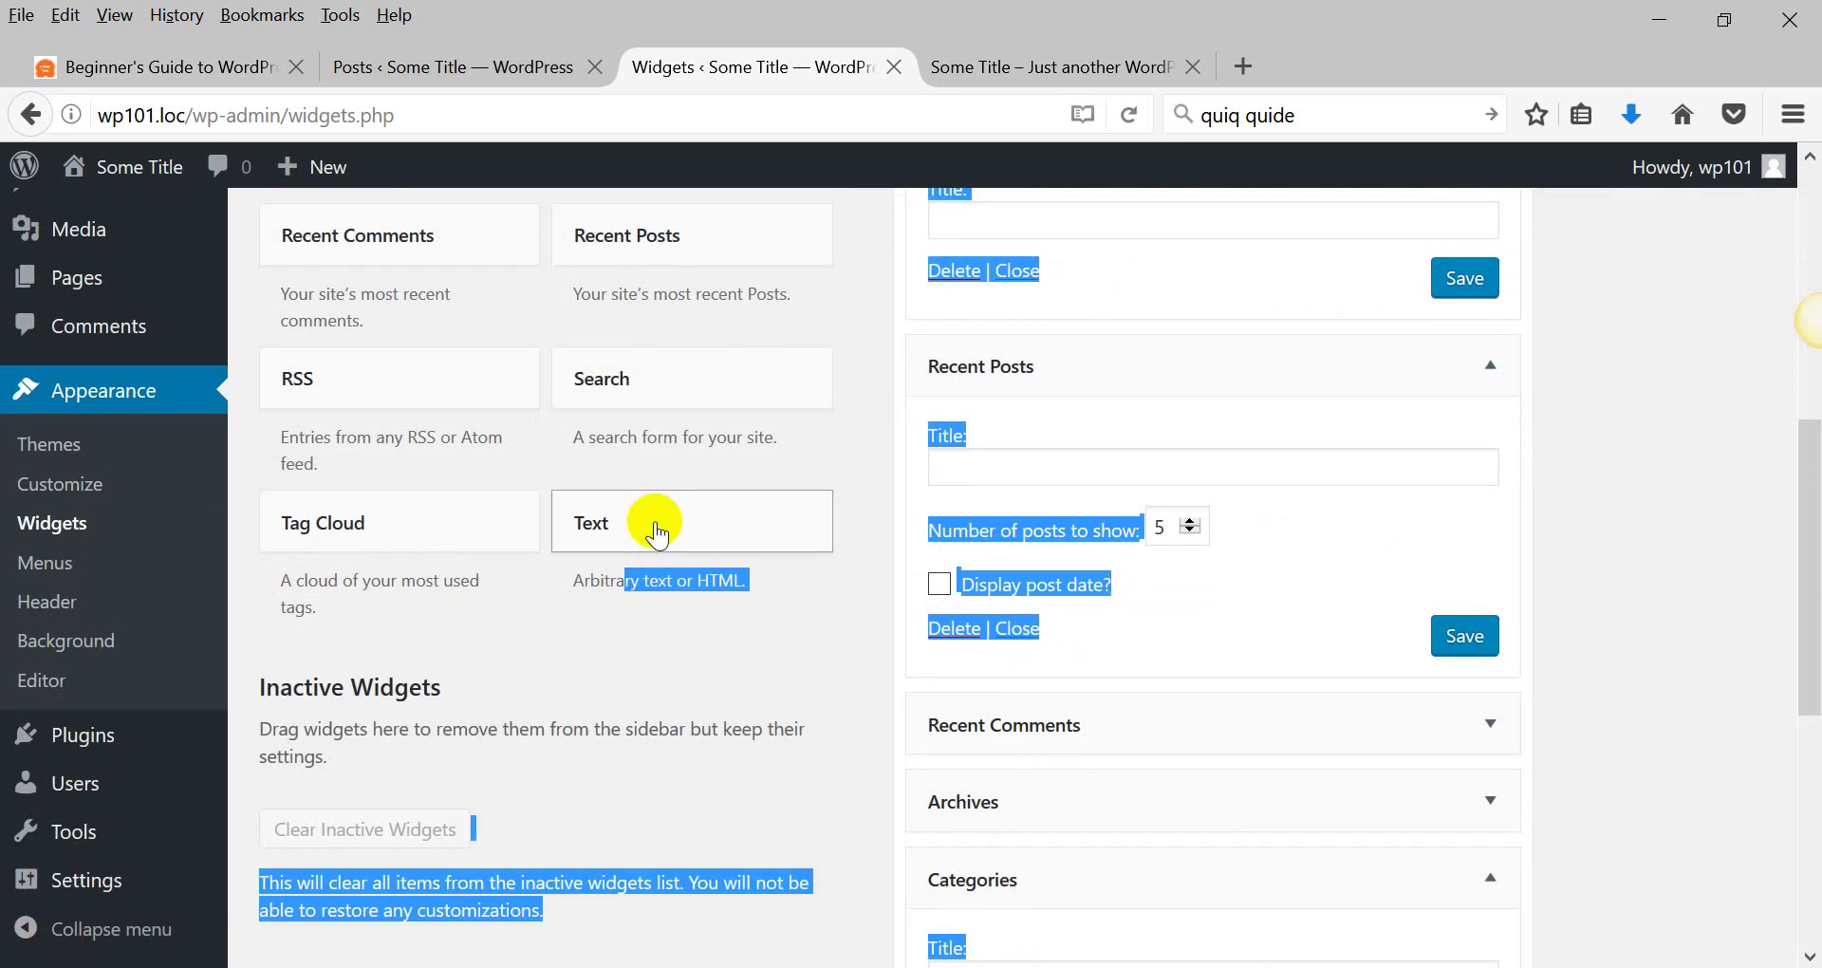
left_click(661, 664)
left_click_drag(658, 541, 1090, 435)
Enter 'HHhhhhh' as the Text widget's content, save it, and switch to the front-page tab.
left_click(975, 660)
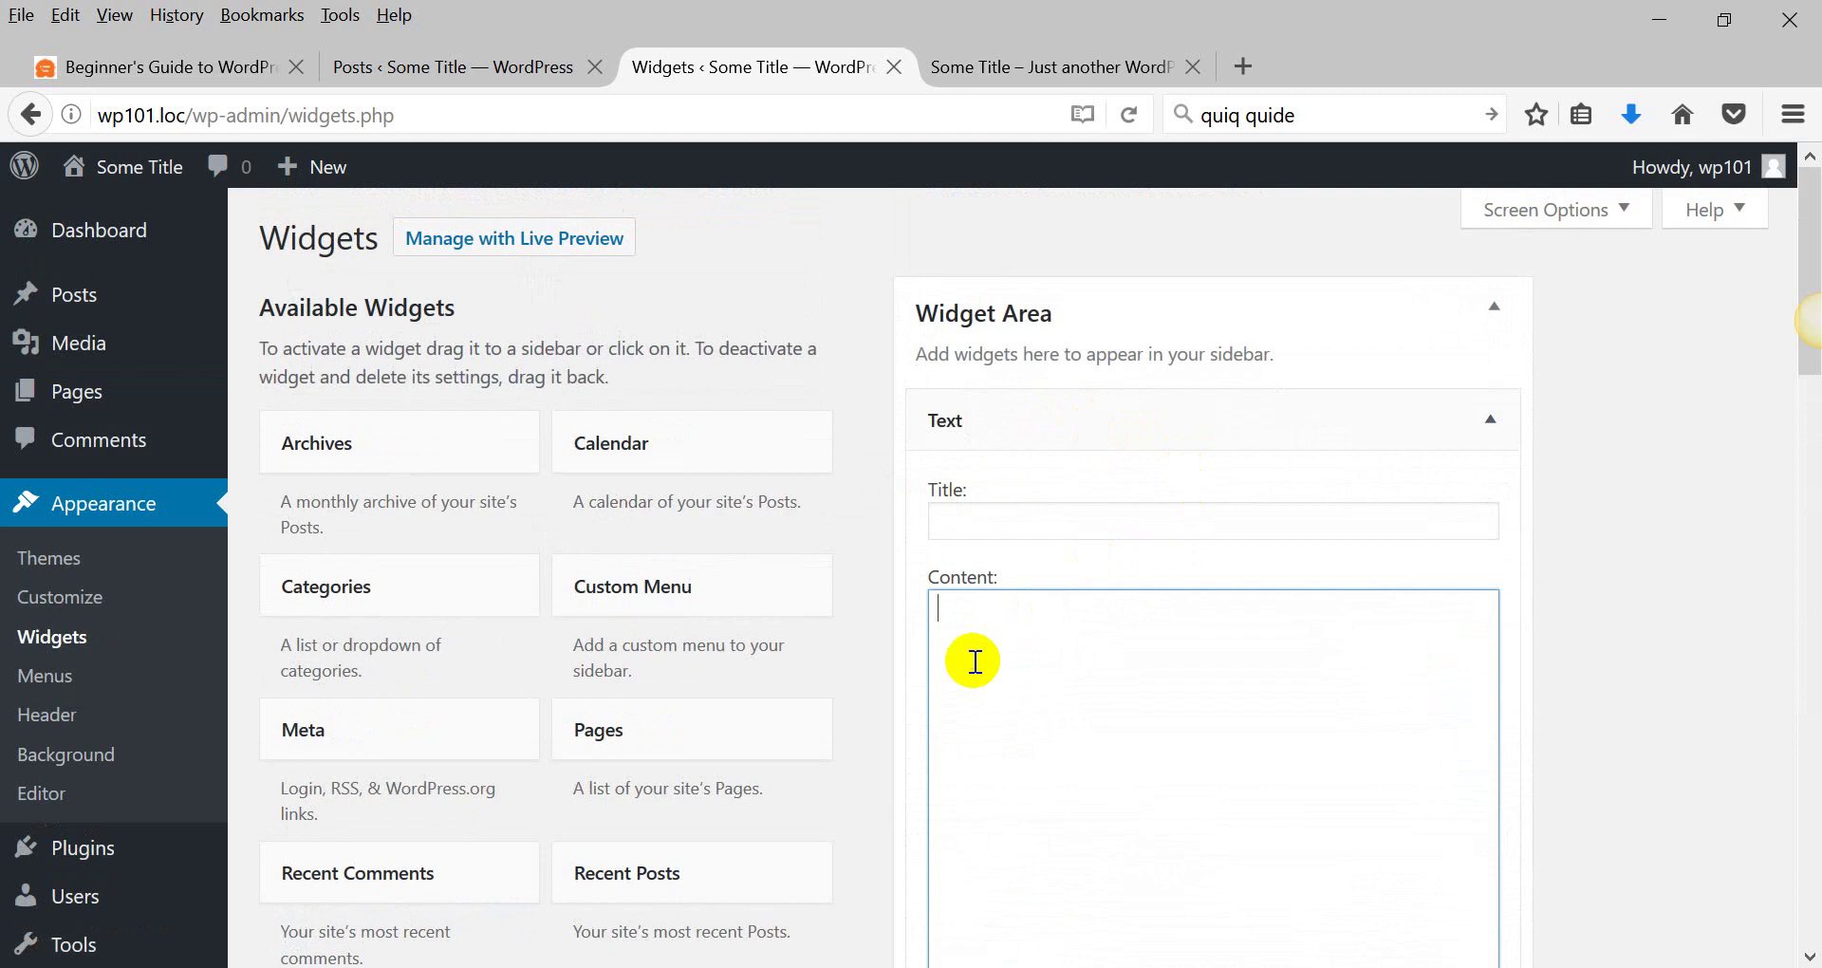
type("HHhhhhh")
scroll(931, 521, "down", 15)
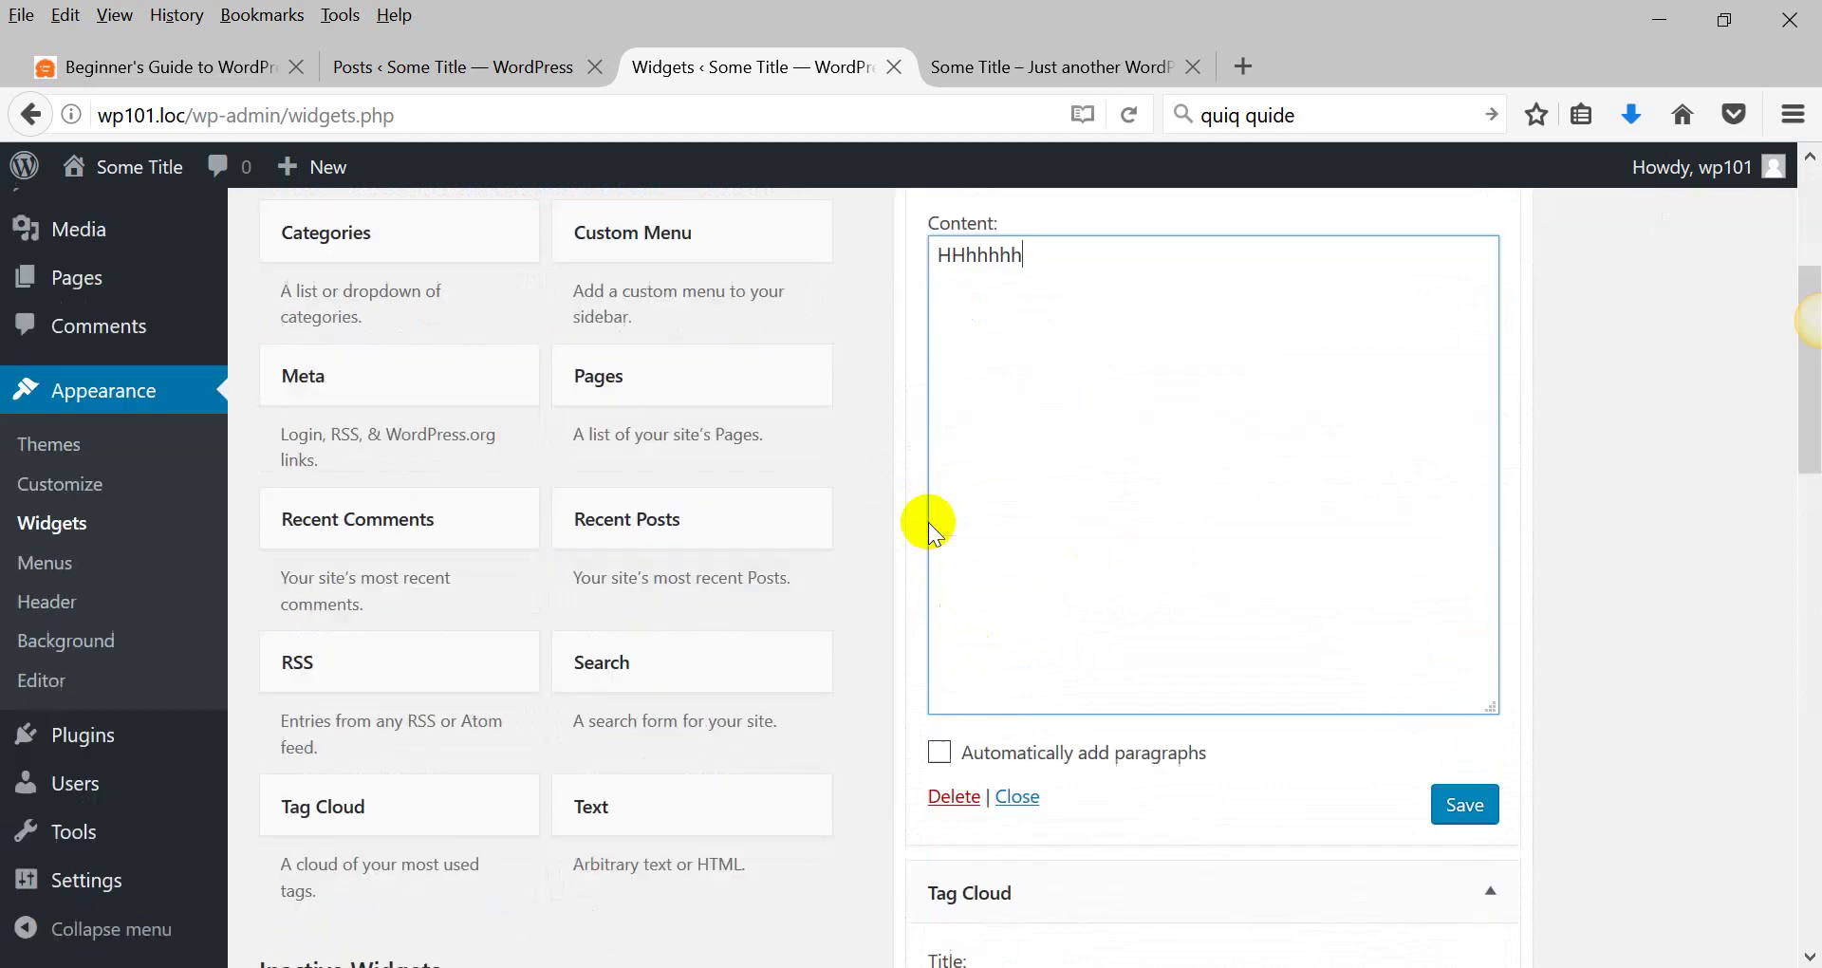
scroll(922, 510, "up", 12)
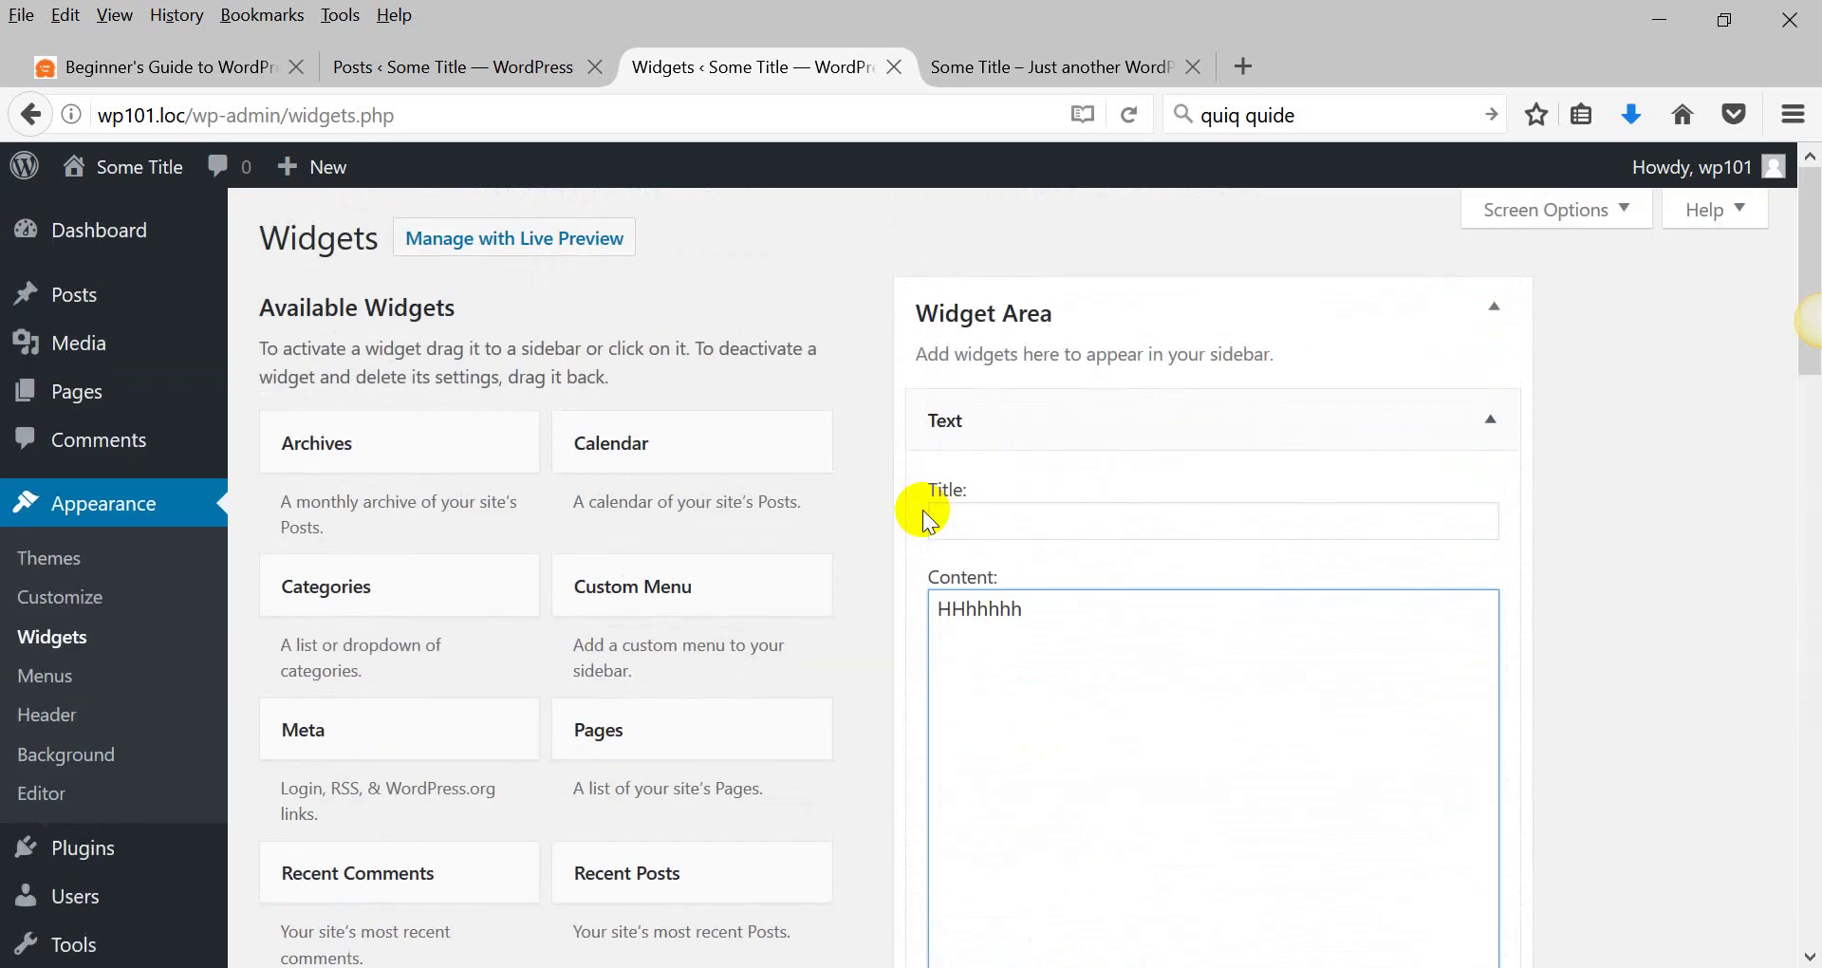
scroll(1044, 510, "down", 7)
left_click(1486, 520)
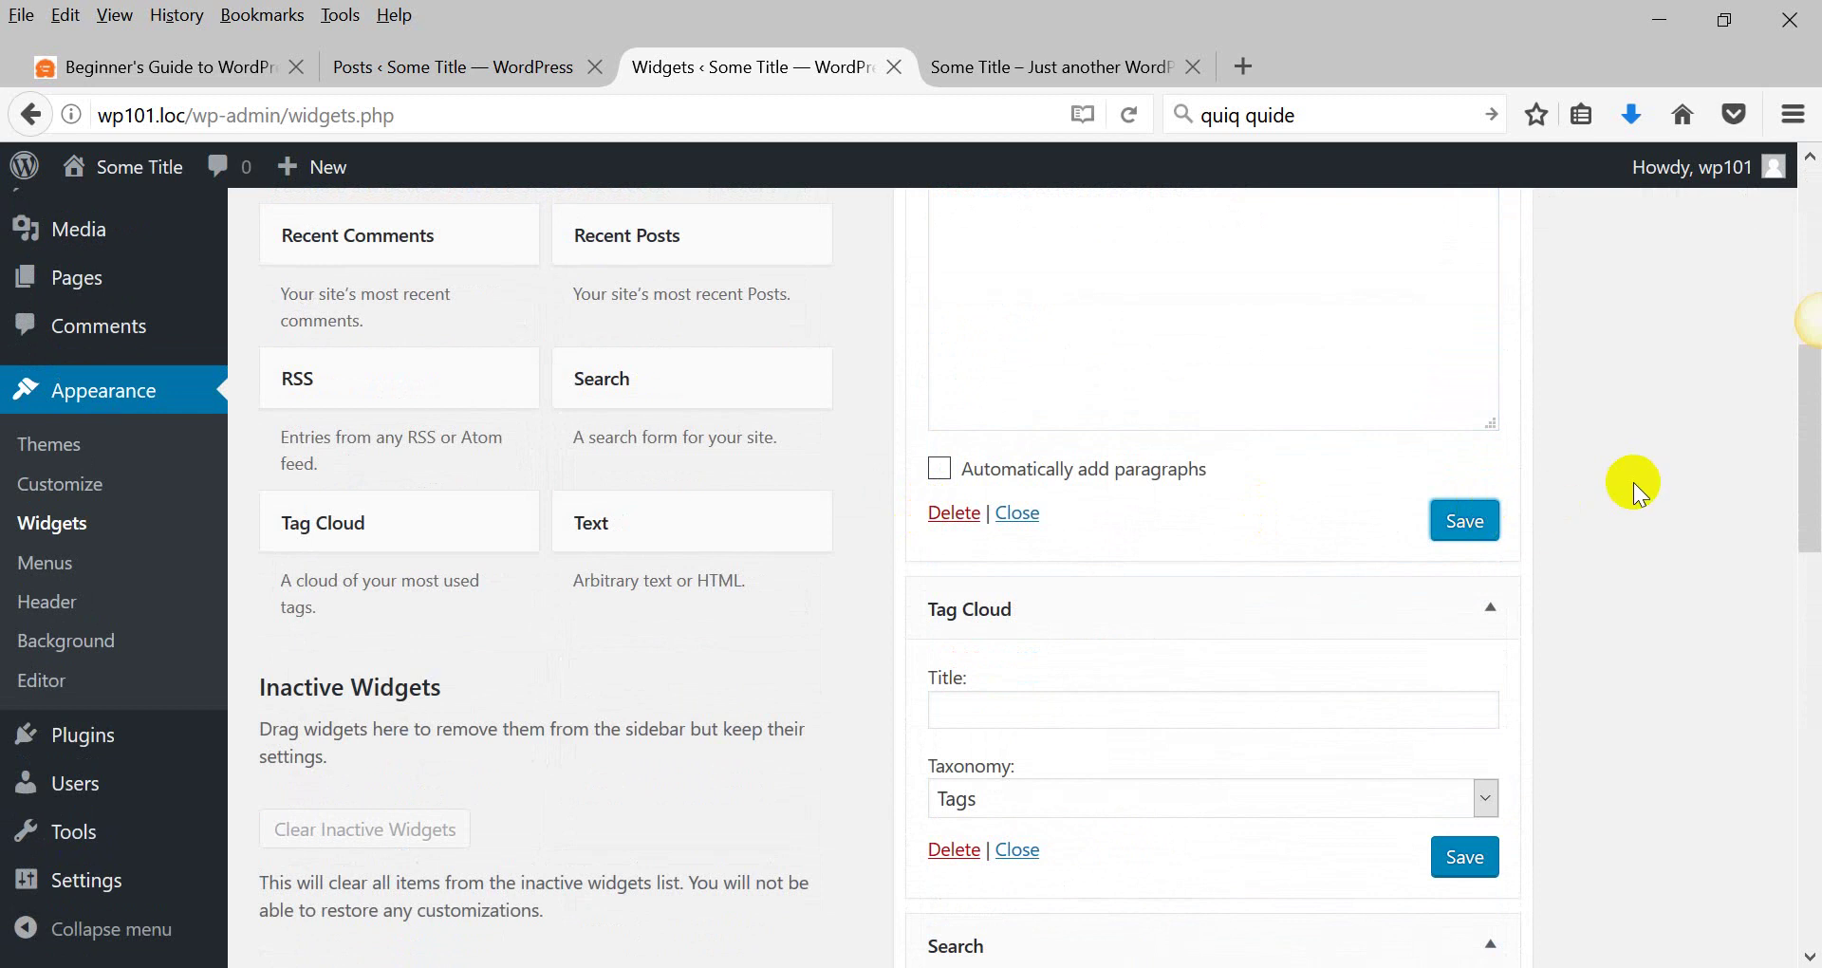
scroll(1632, 482, "down", 15)
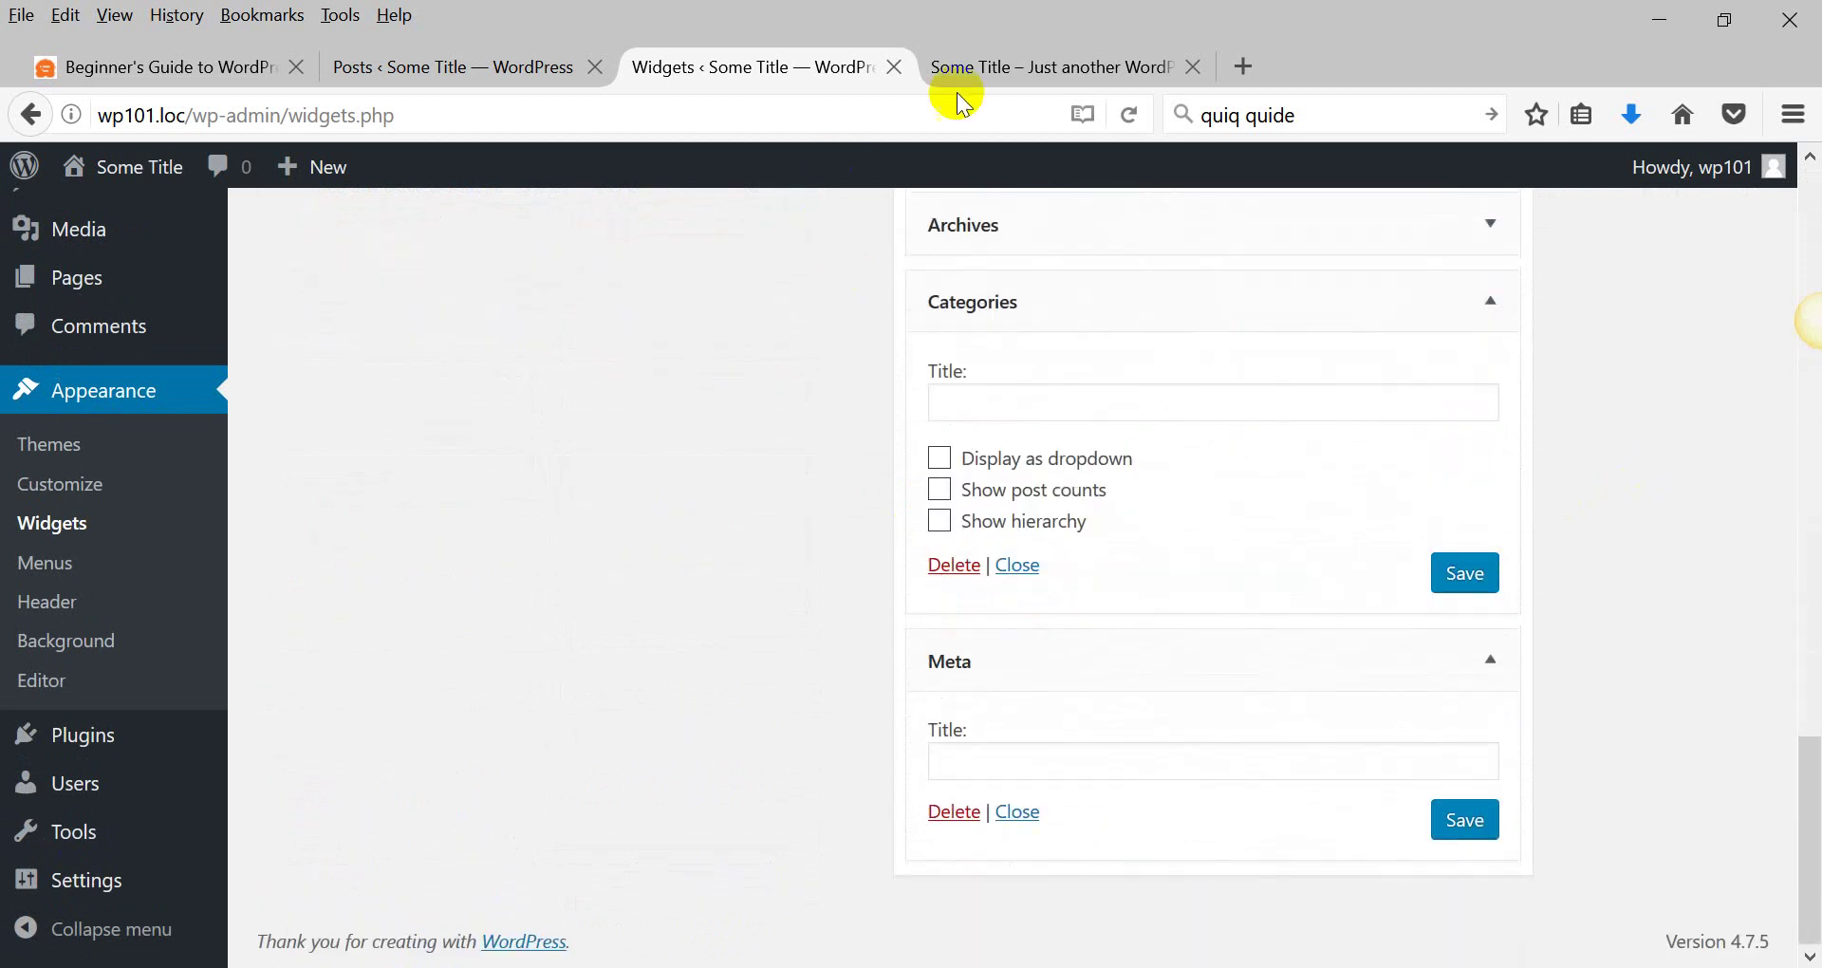
scroll(703, 509, "up", 12)
scroll(708, 497, "up", 3)
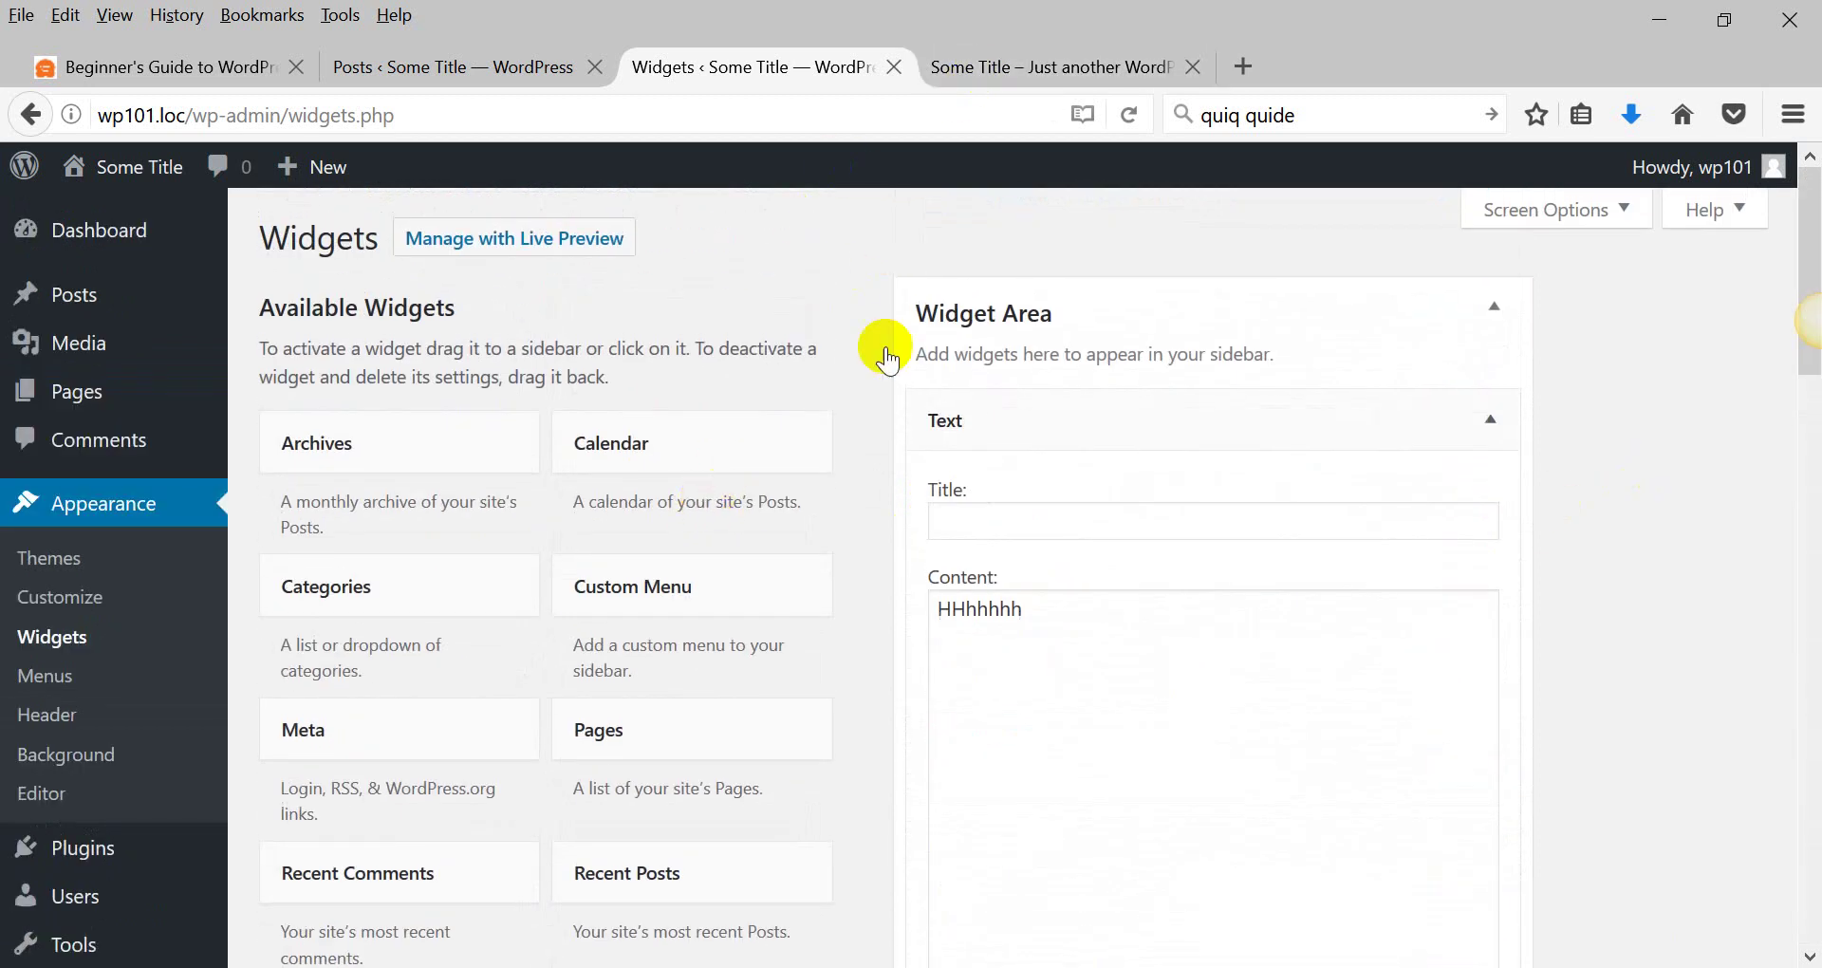
left_click(1039, 71)
Reload the front page and confirm 'HHhhhhh' appears in the sidebar above Search.
left_click(1127, 115)
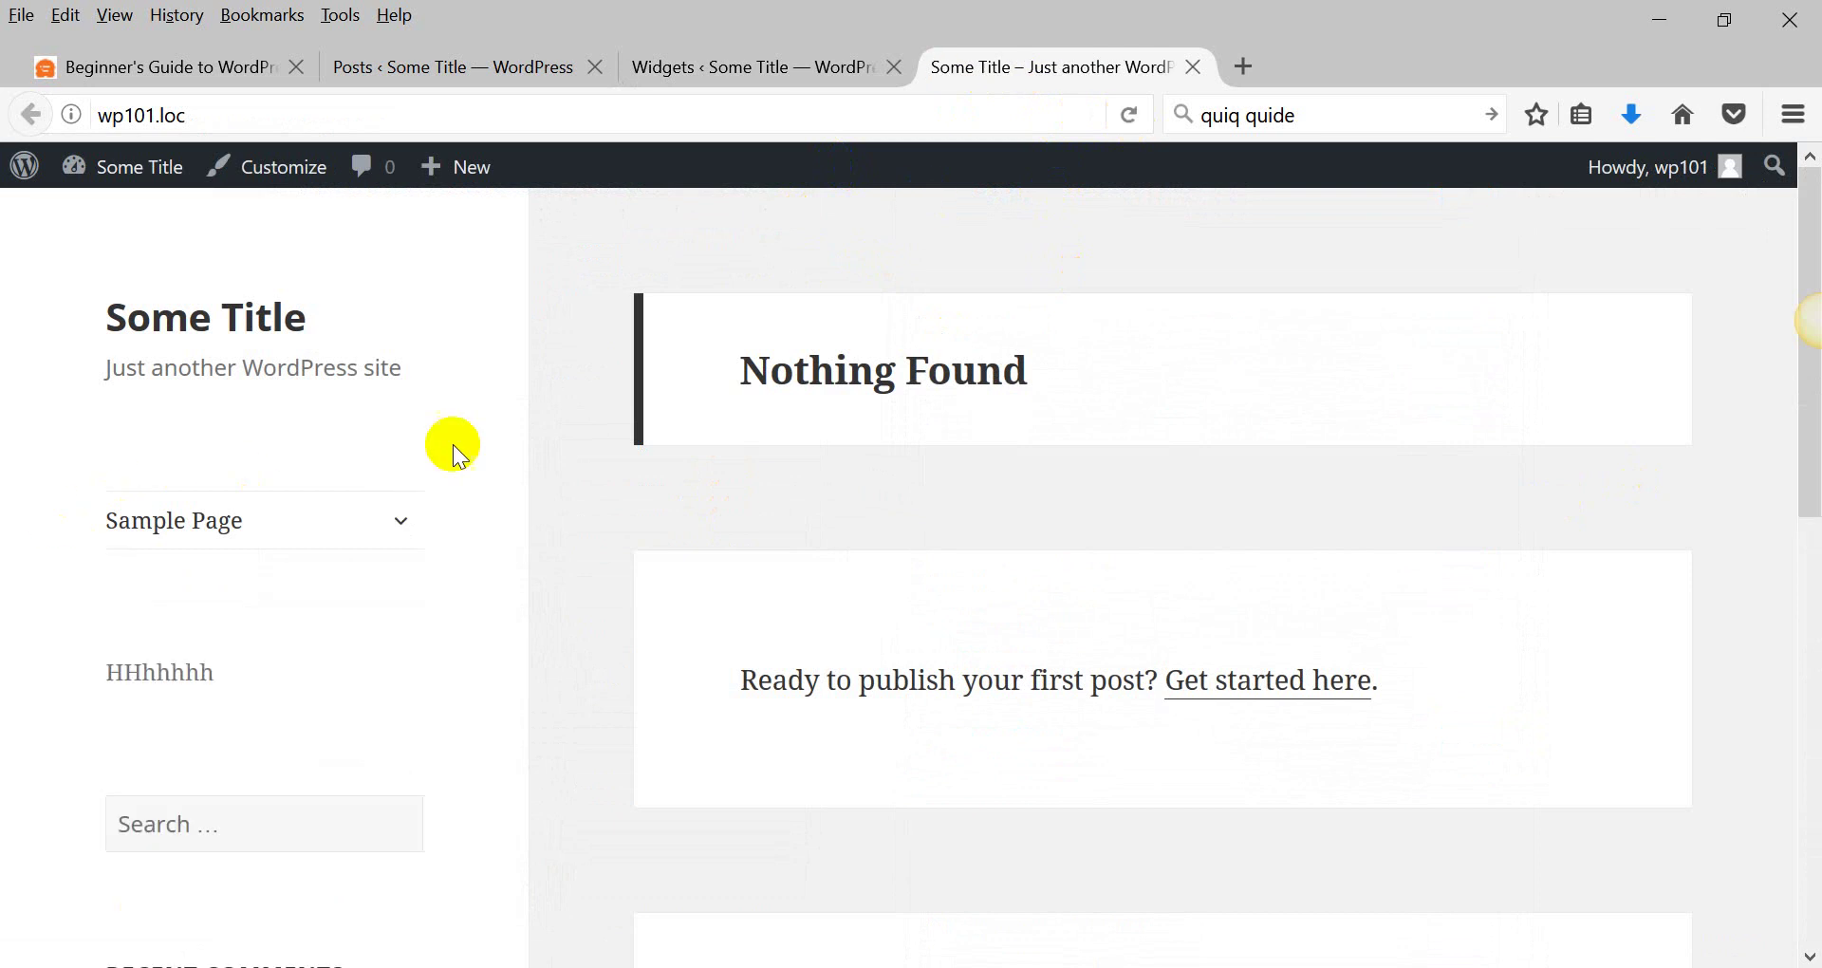
scroll(522, 434, "down", 3)
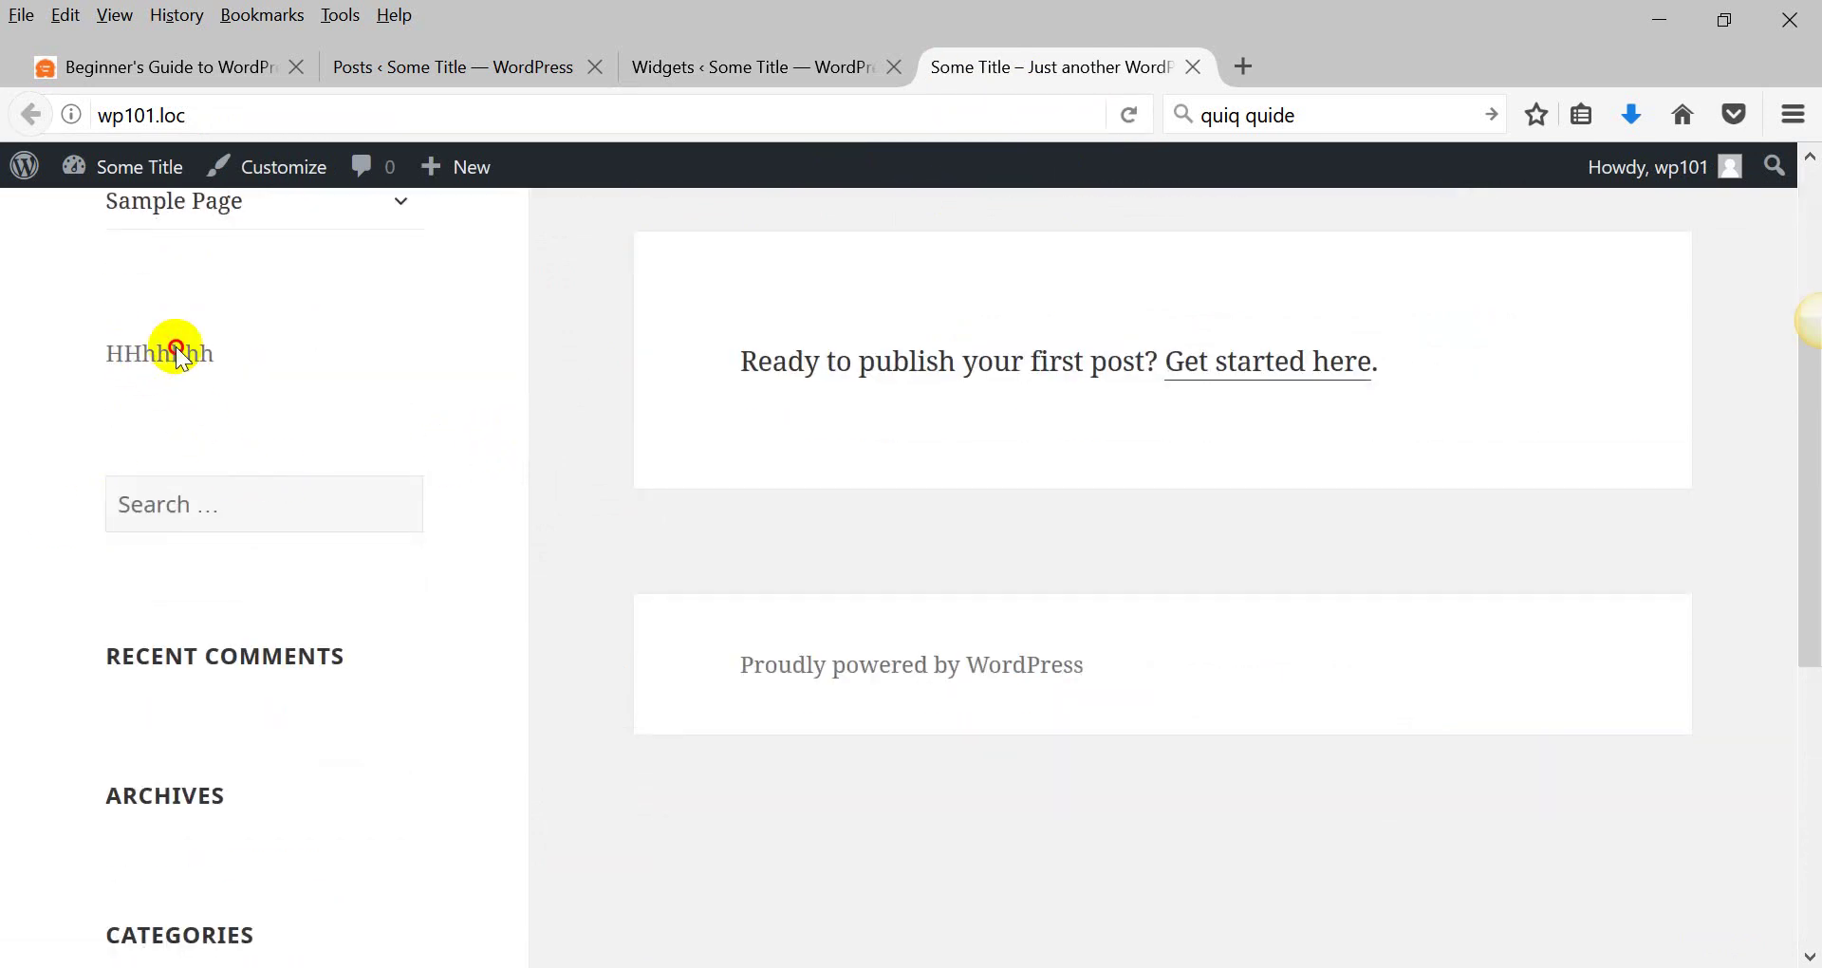
left_click_drag(126, 354, 288, 349)
scroll(288, 349, "up", 3)
Return to the Widgets admin page and mark the plugin-installation topic in the WordPad outline.
left_click(835, 65)
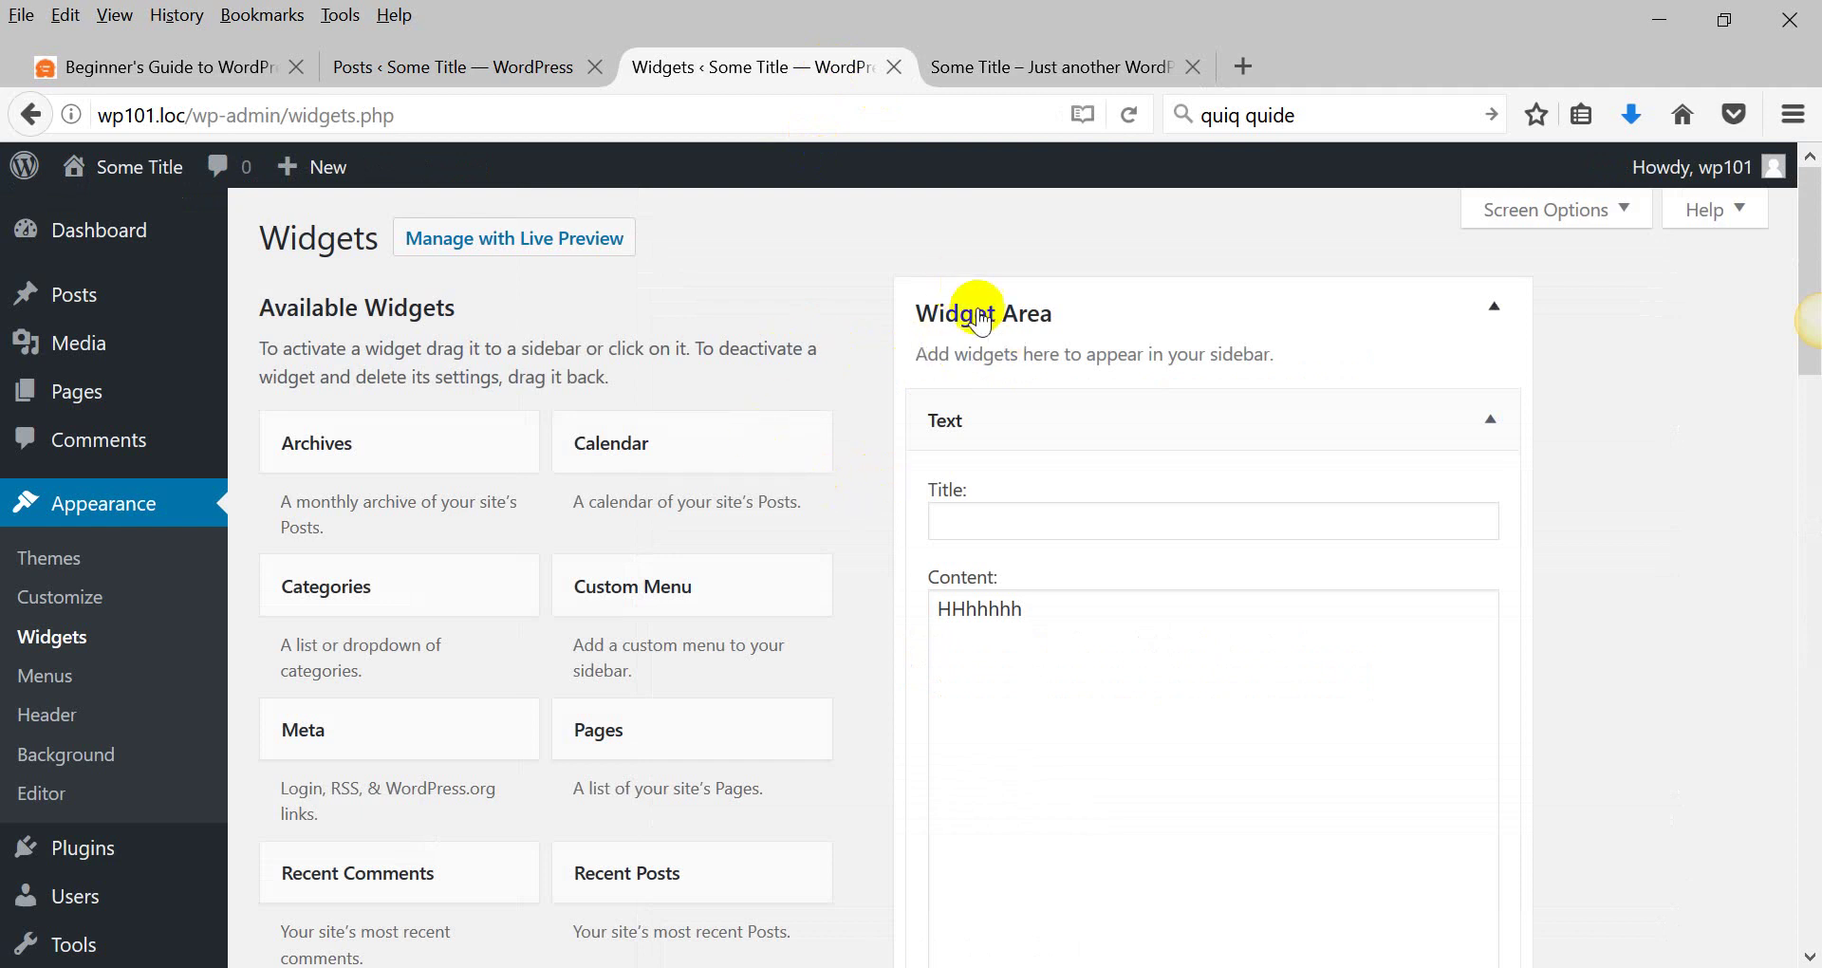
left_click(1037, 66)
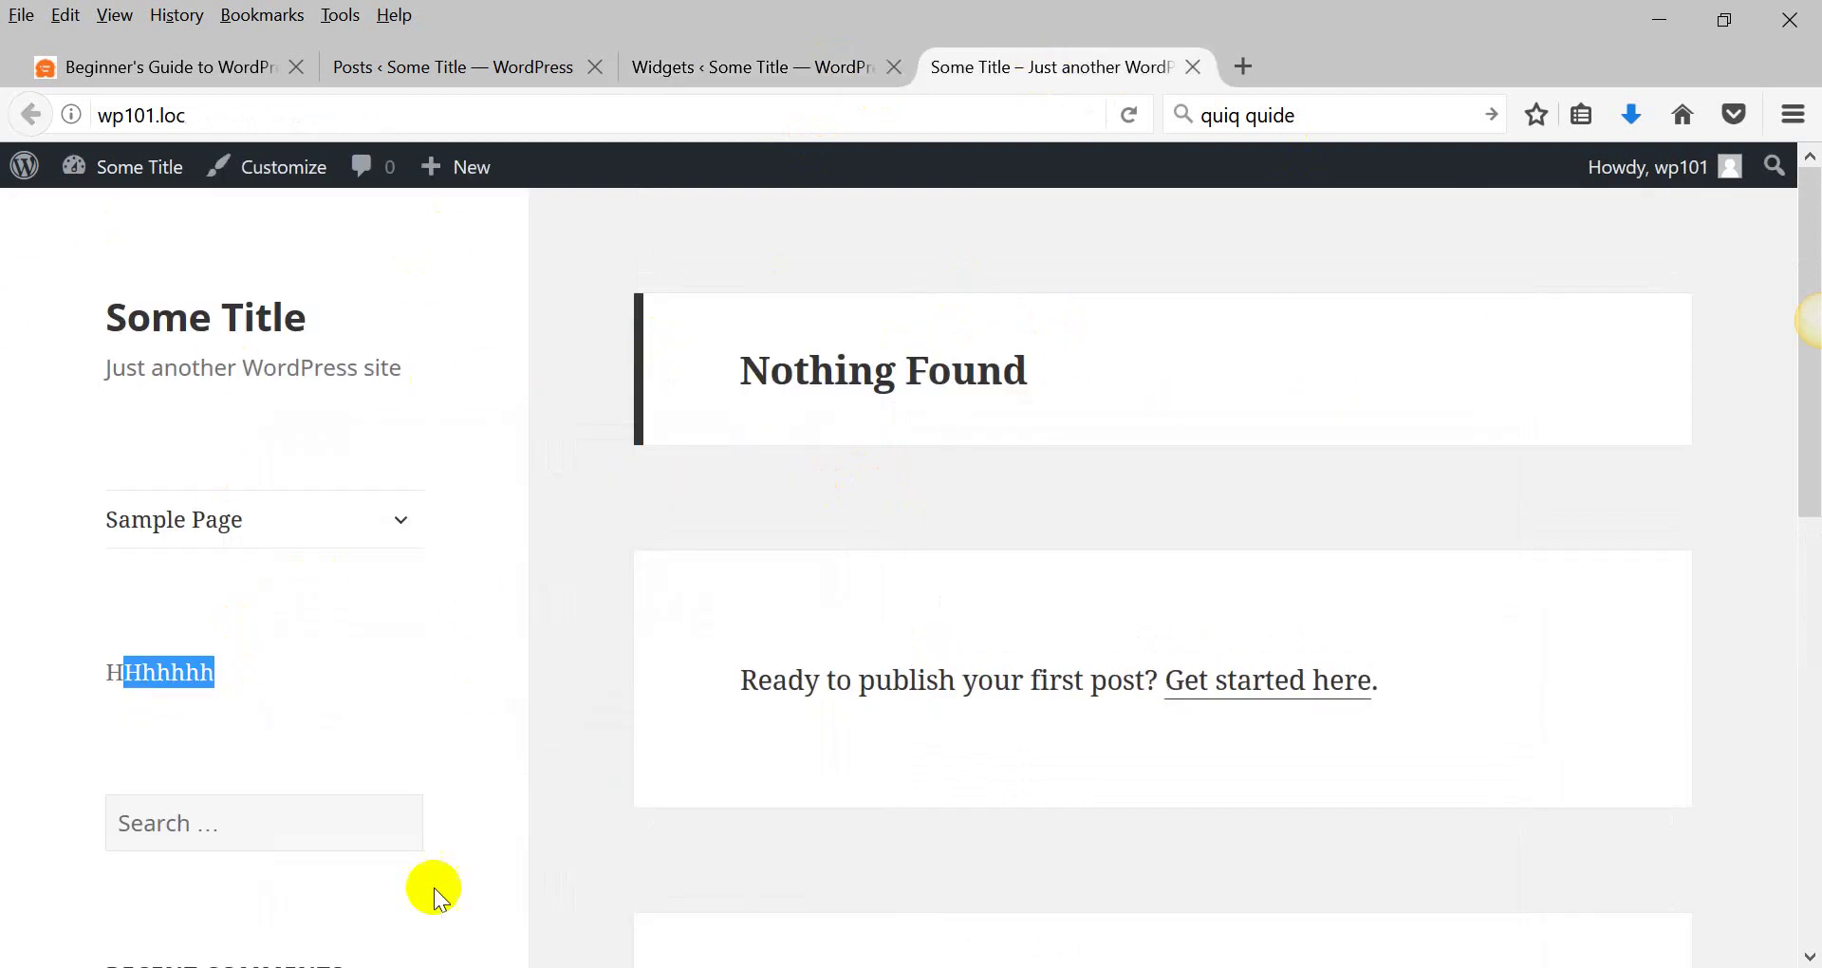
left_click(827, 66)
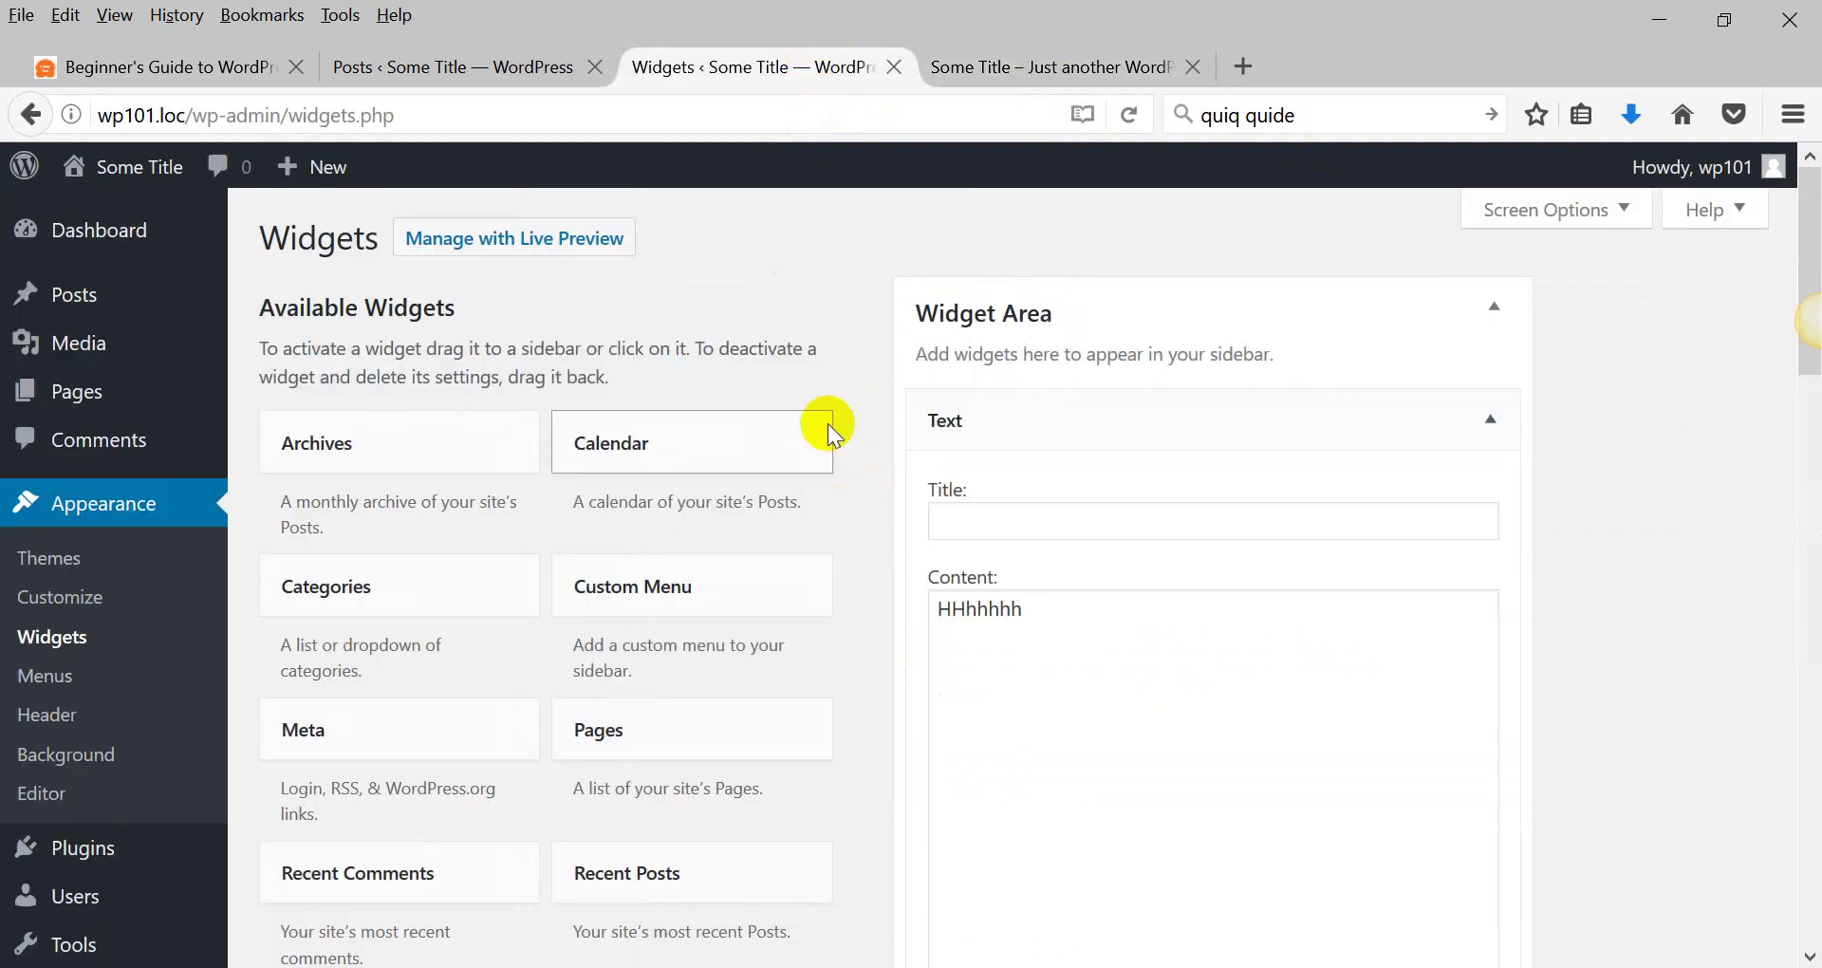
key("alt+Tab")
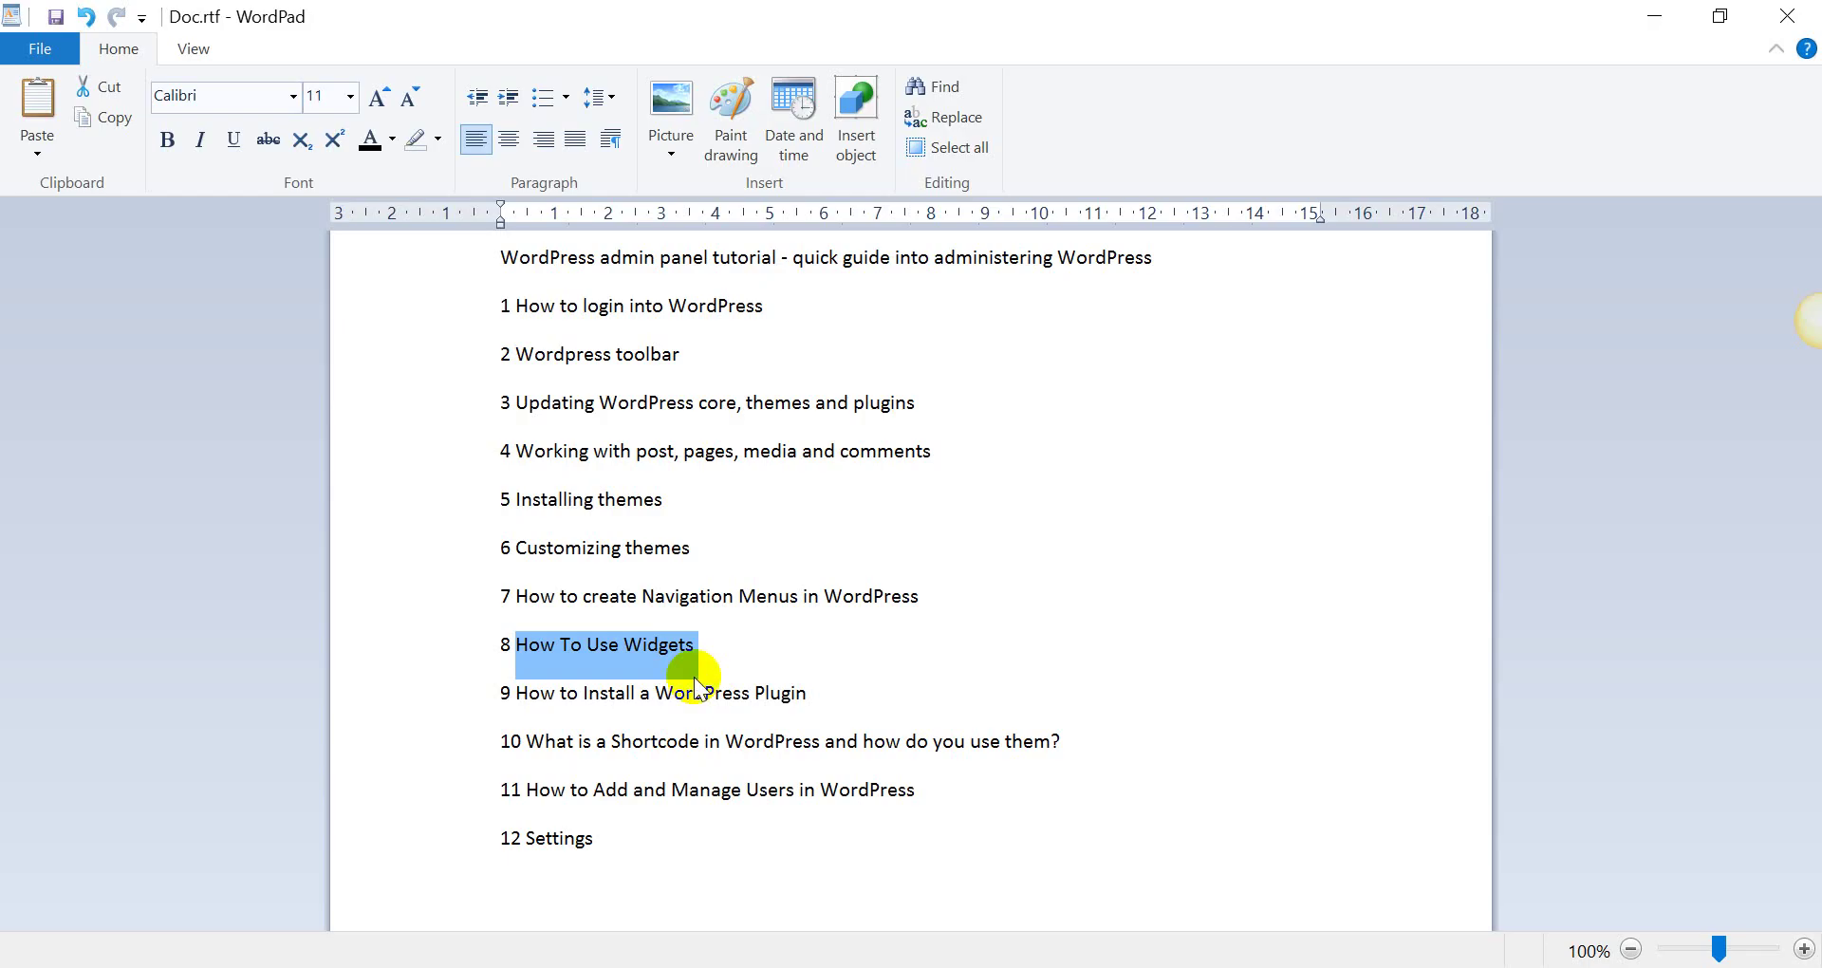
left_click(432, 707)
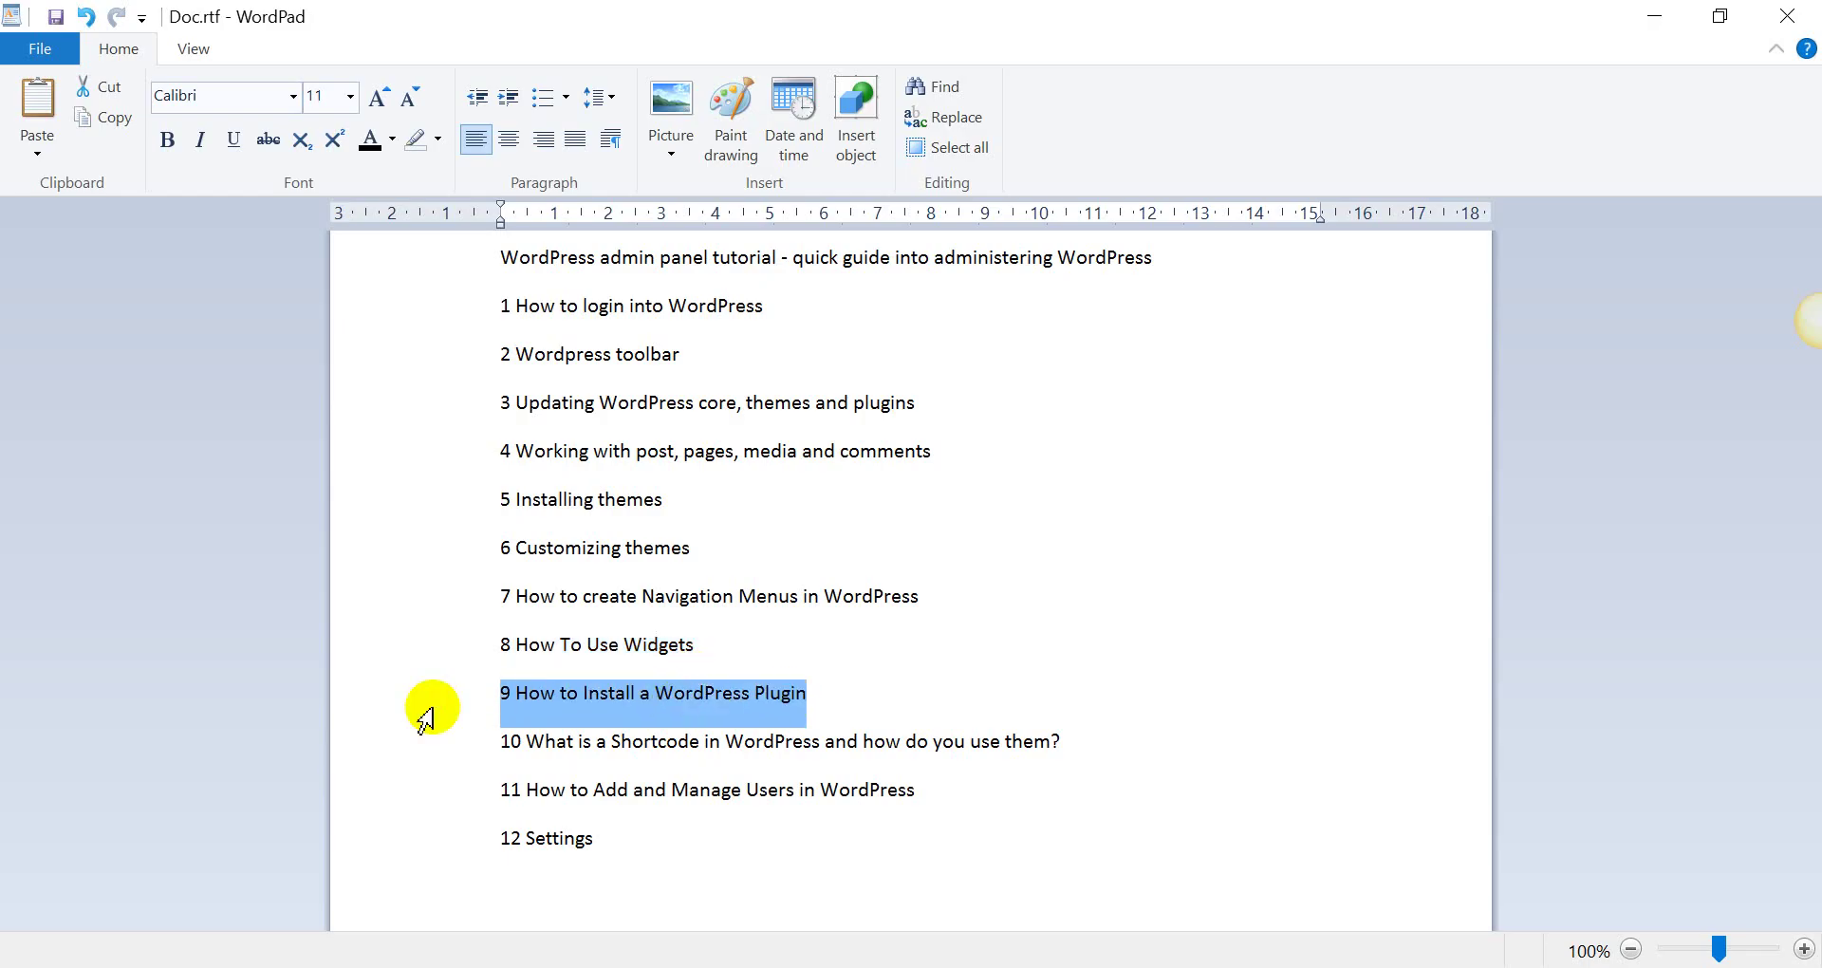
key("alt+Tab")
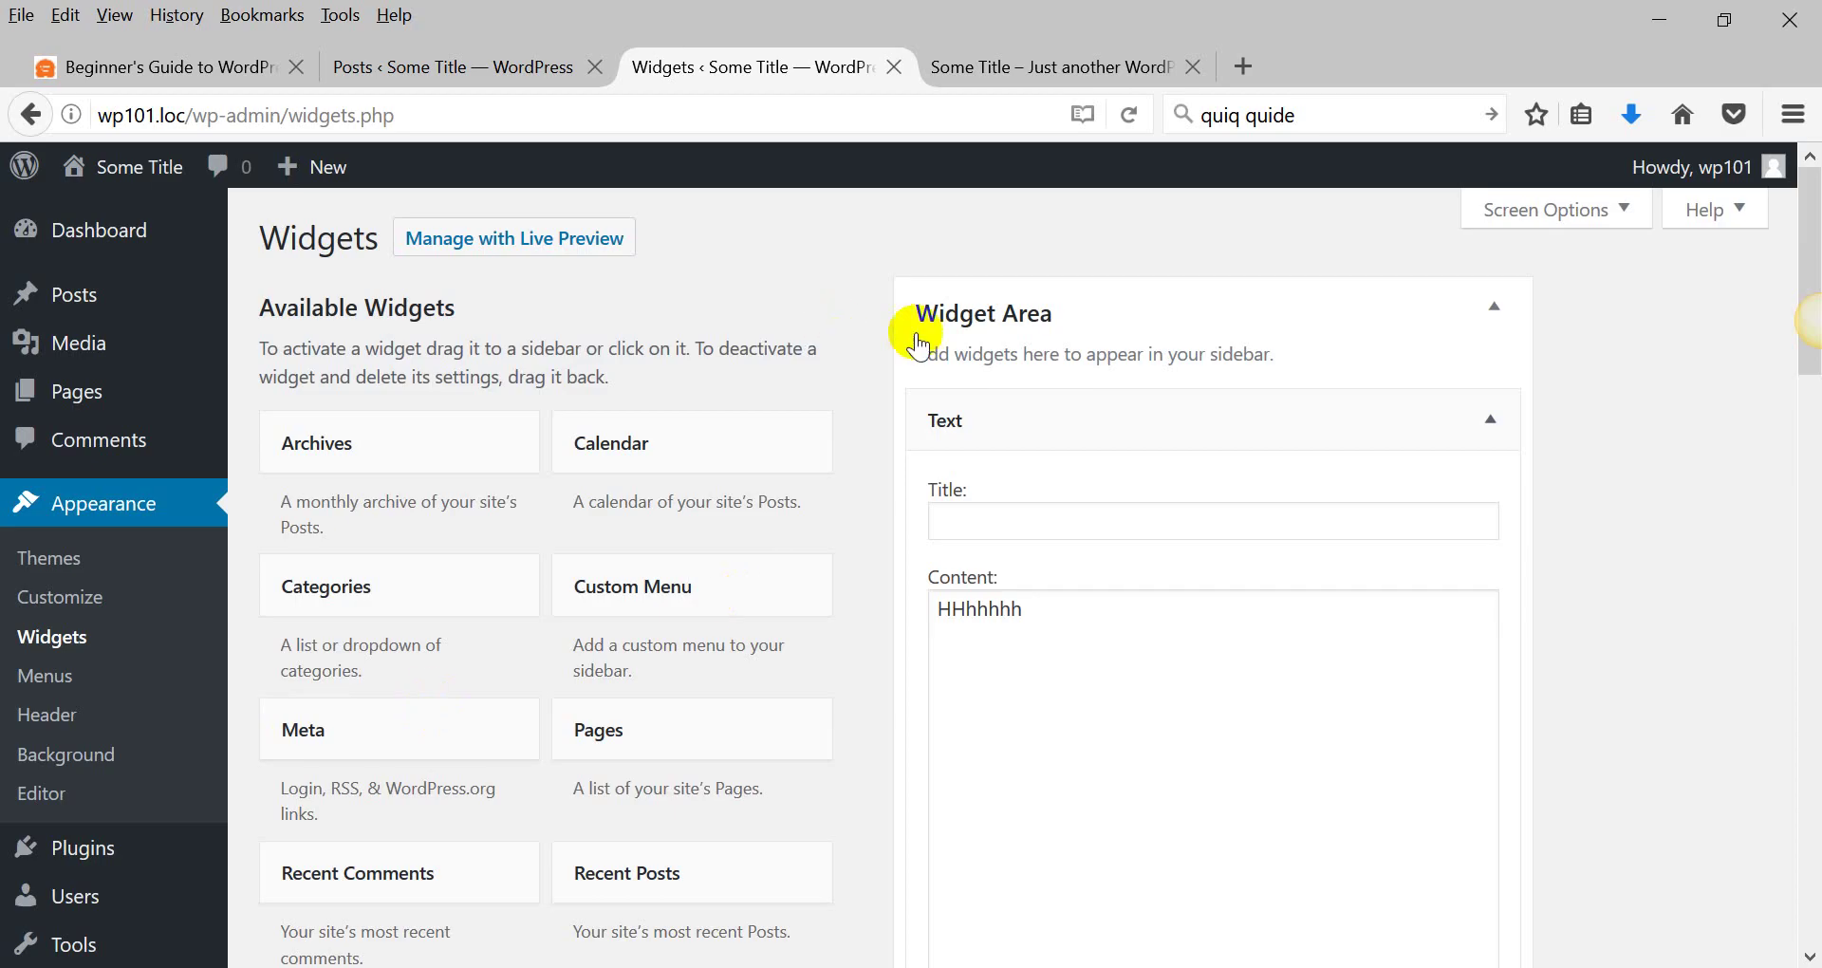
Search Add Plugins for 'contact form 7' and install Contact Form 7, noting its 1+ Million installs.
left_click(82, 865)
left_click(284, 848)
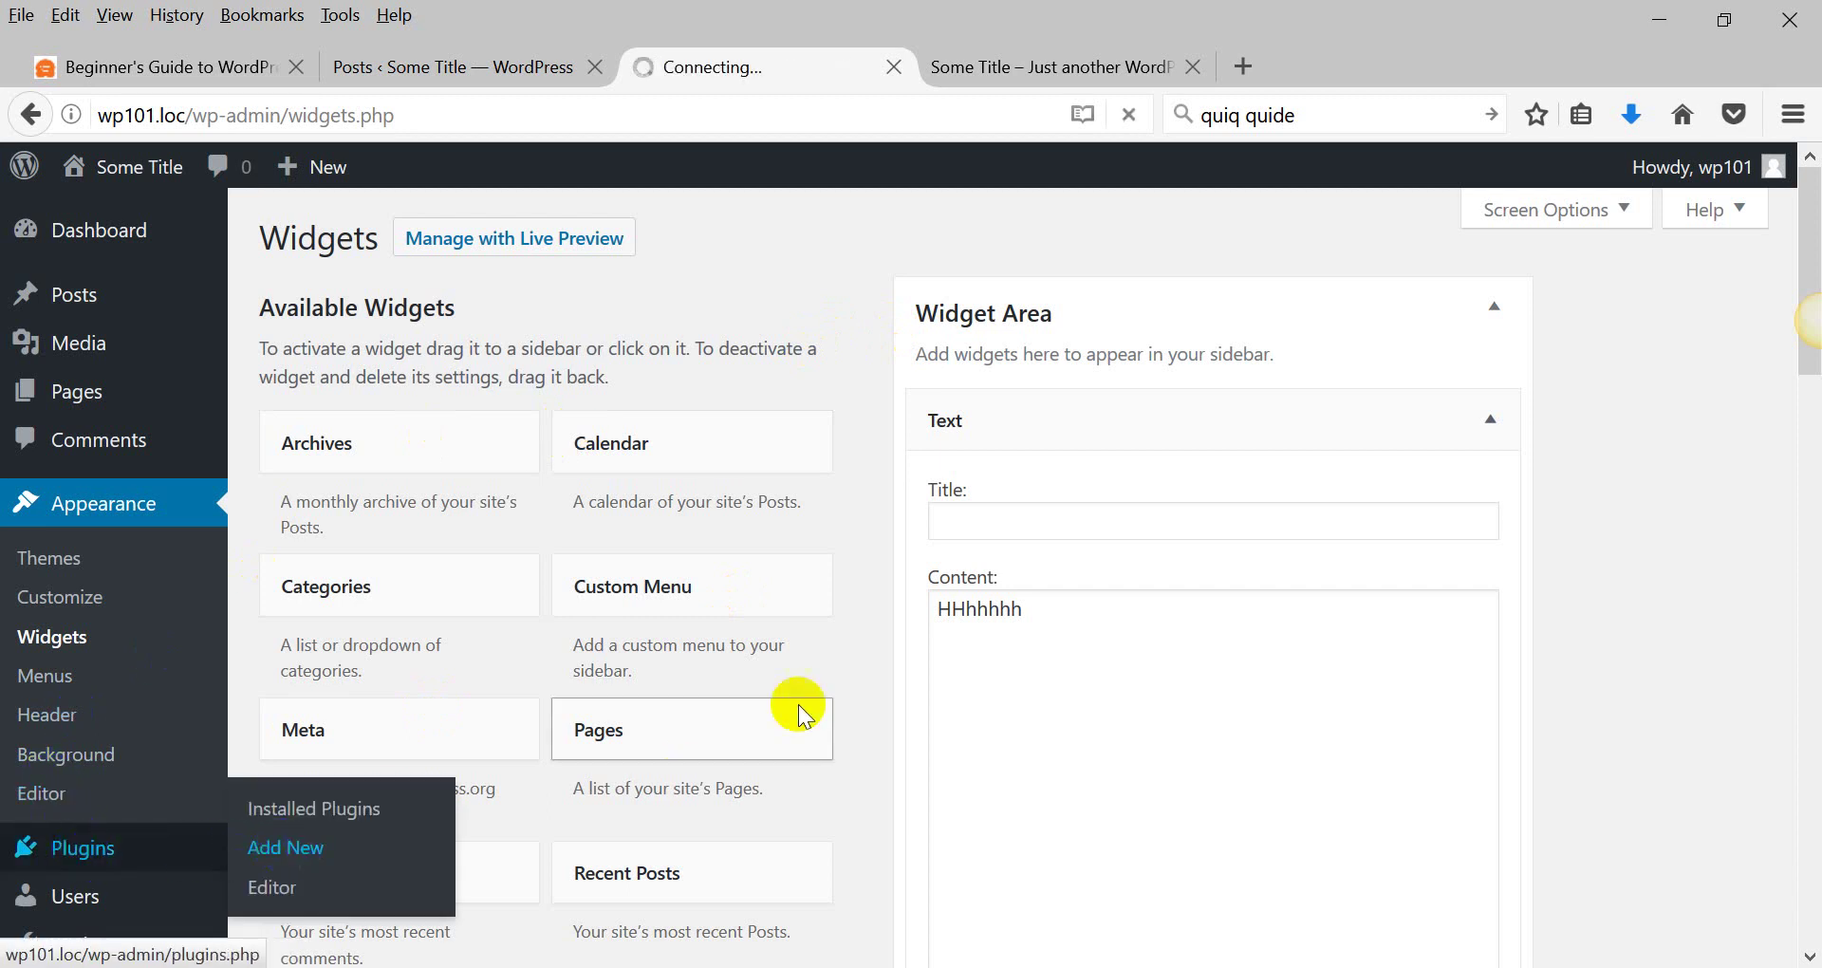
left_click(82, 844)
left_click(294, 847)
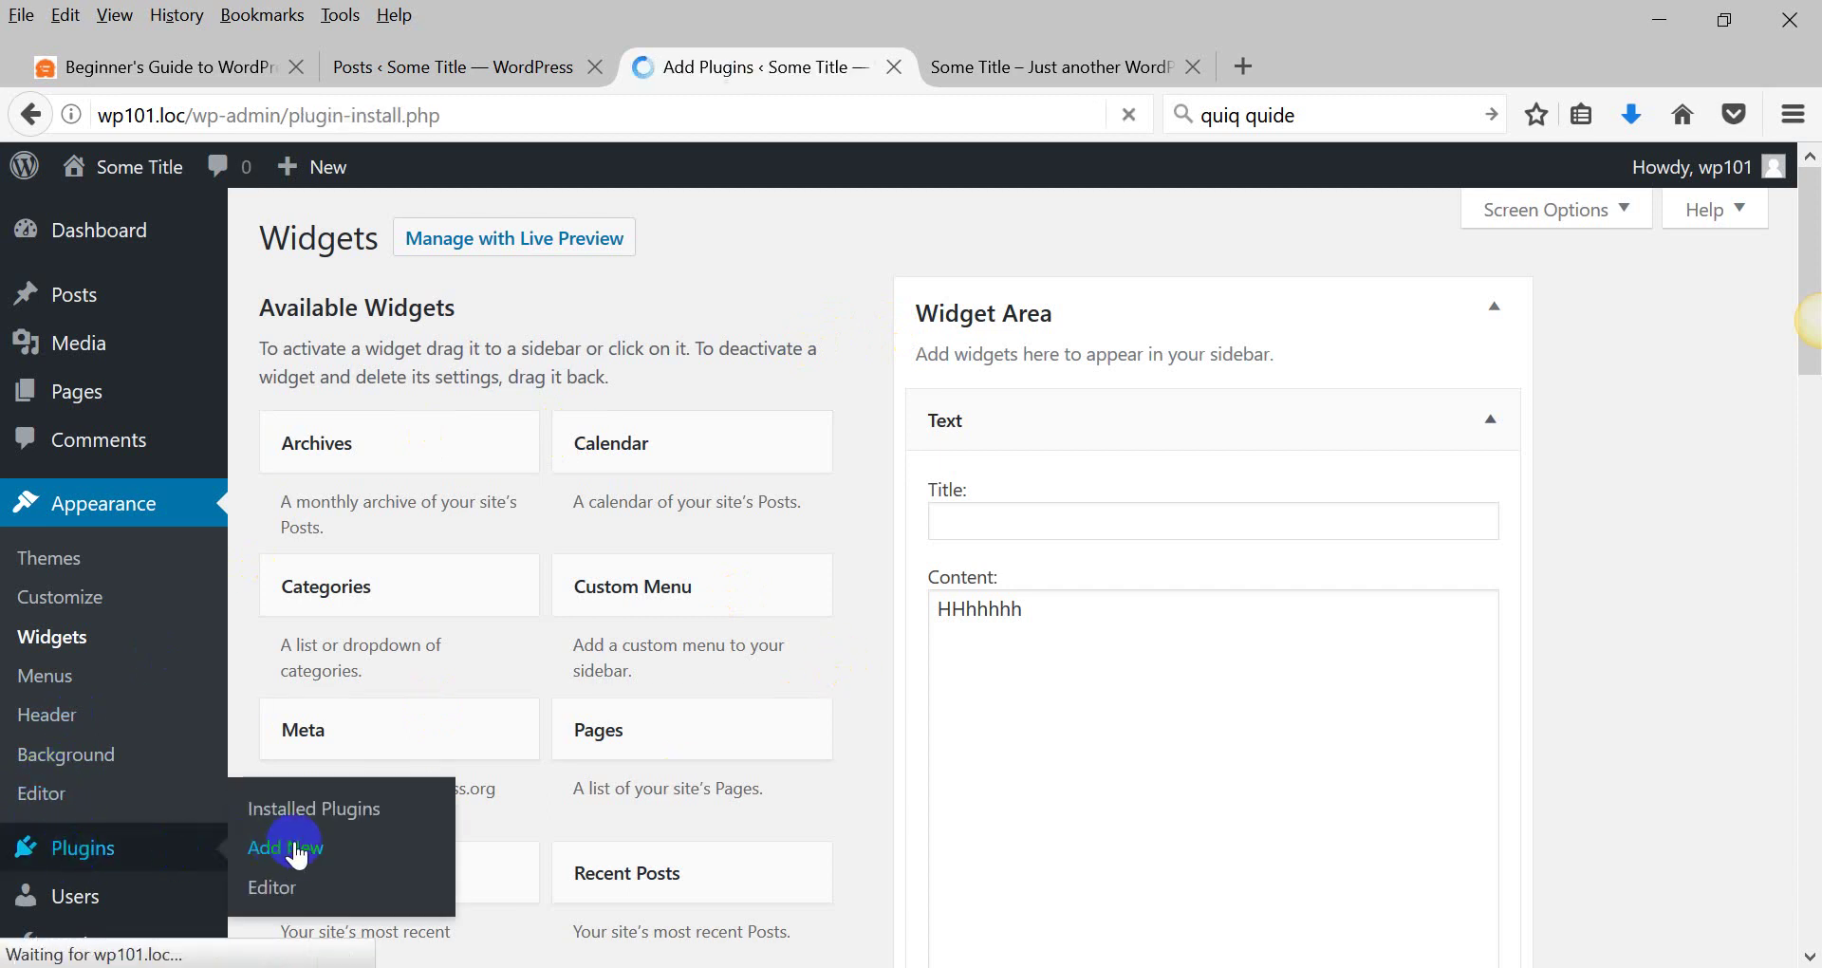
left_click(1449, 327)
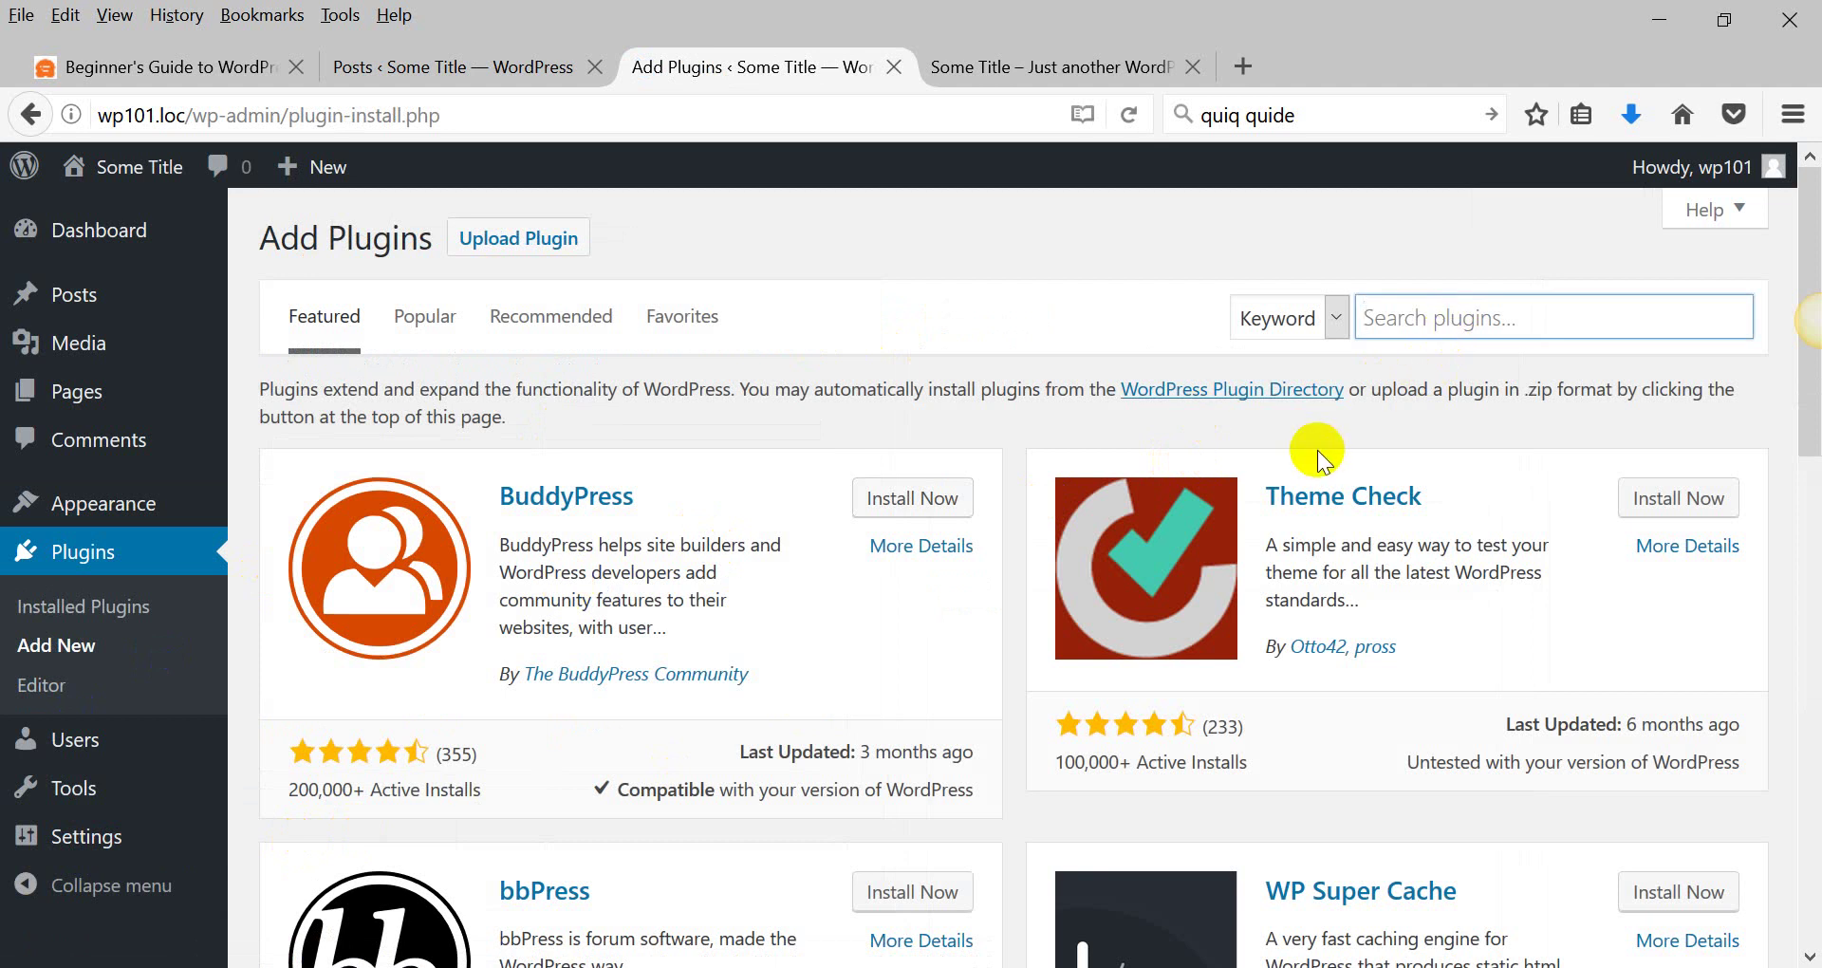
type("con")
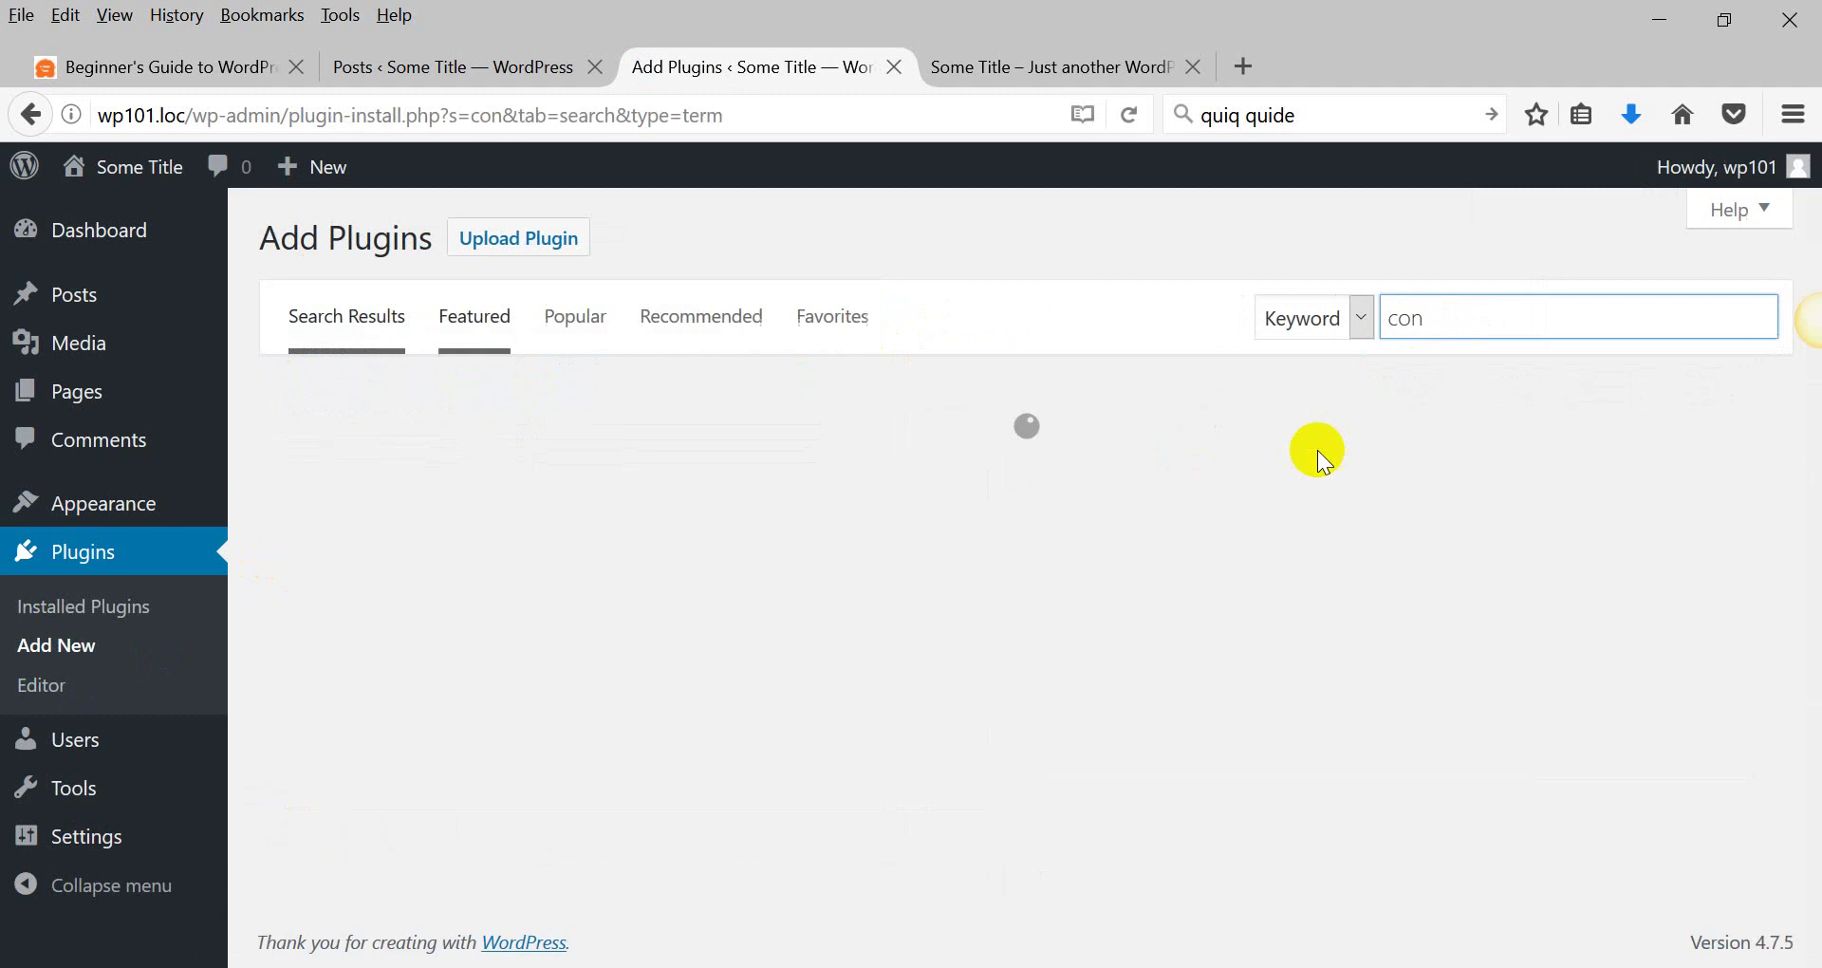
type("ta")
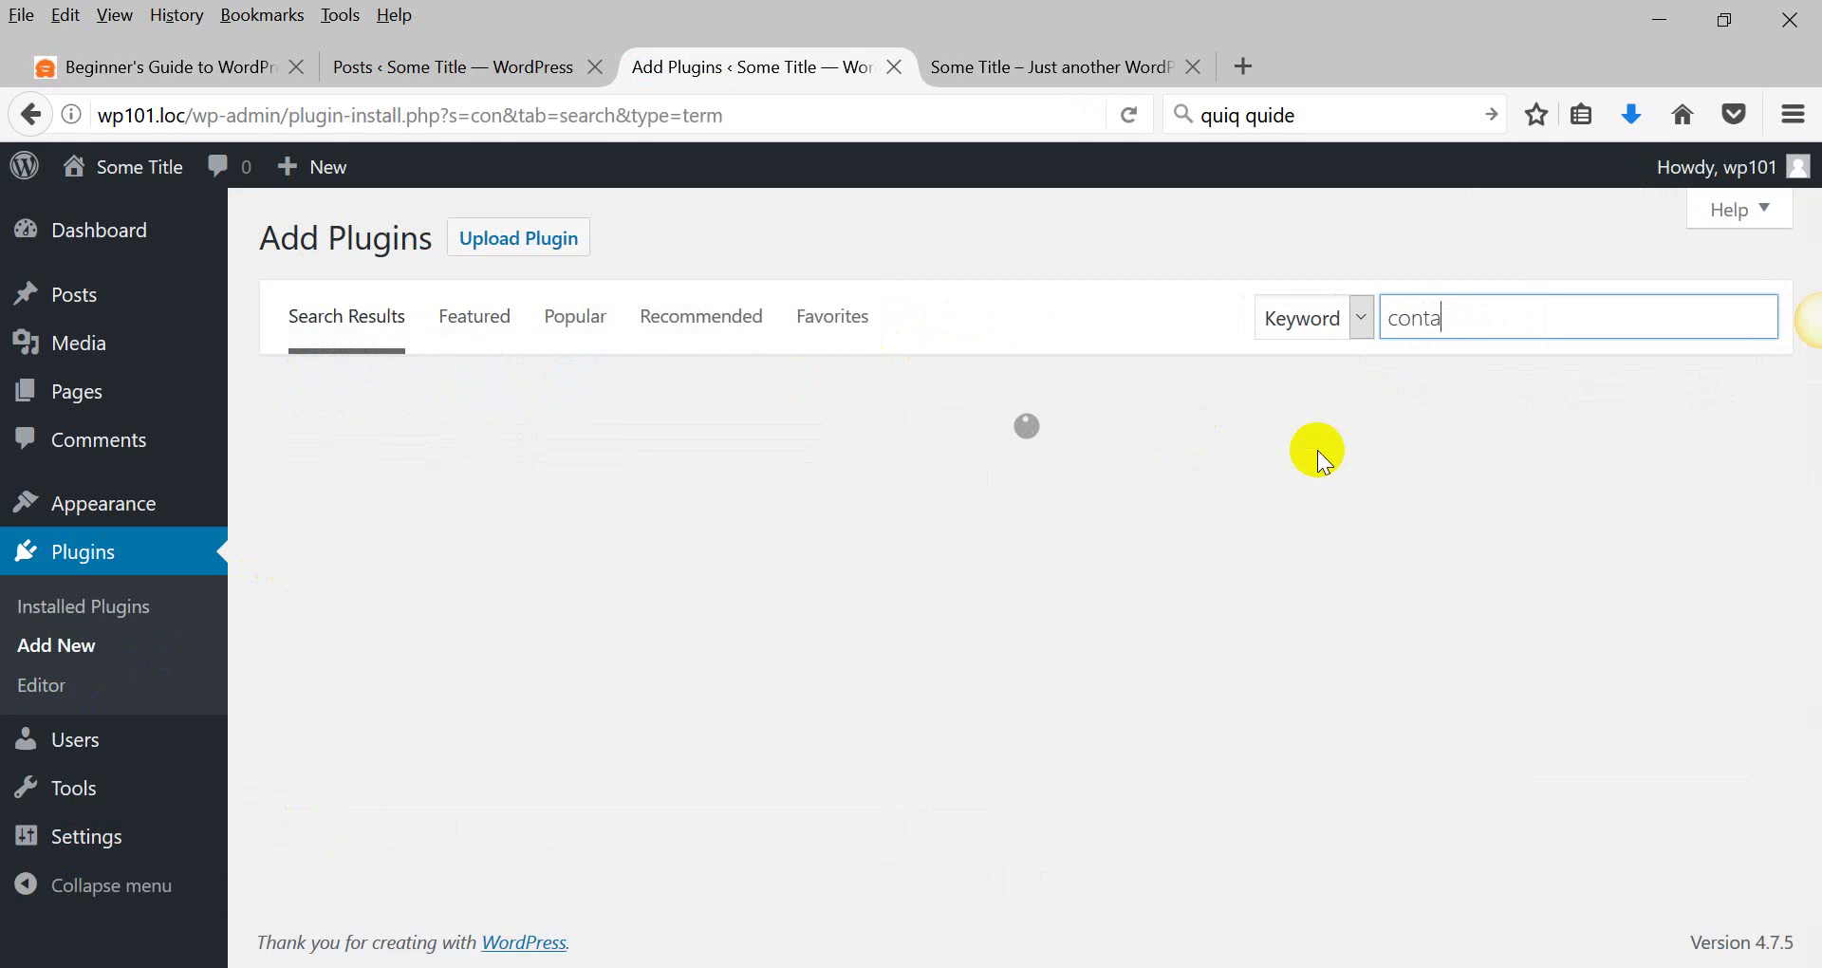
type("ct form ")
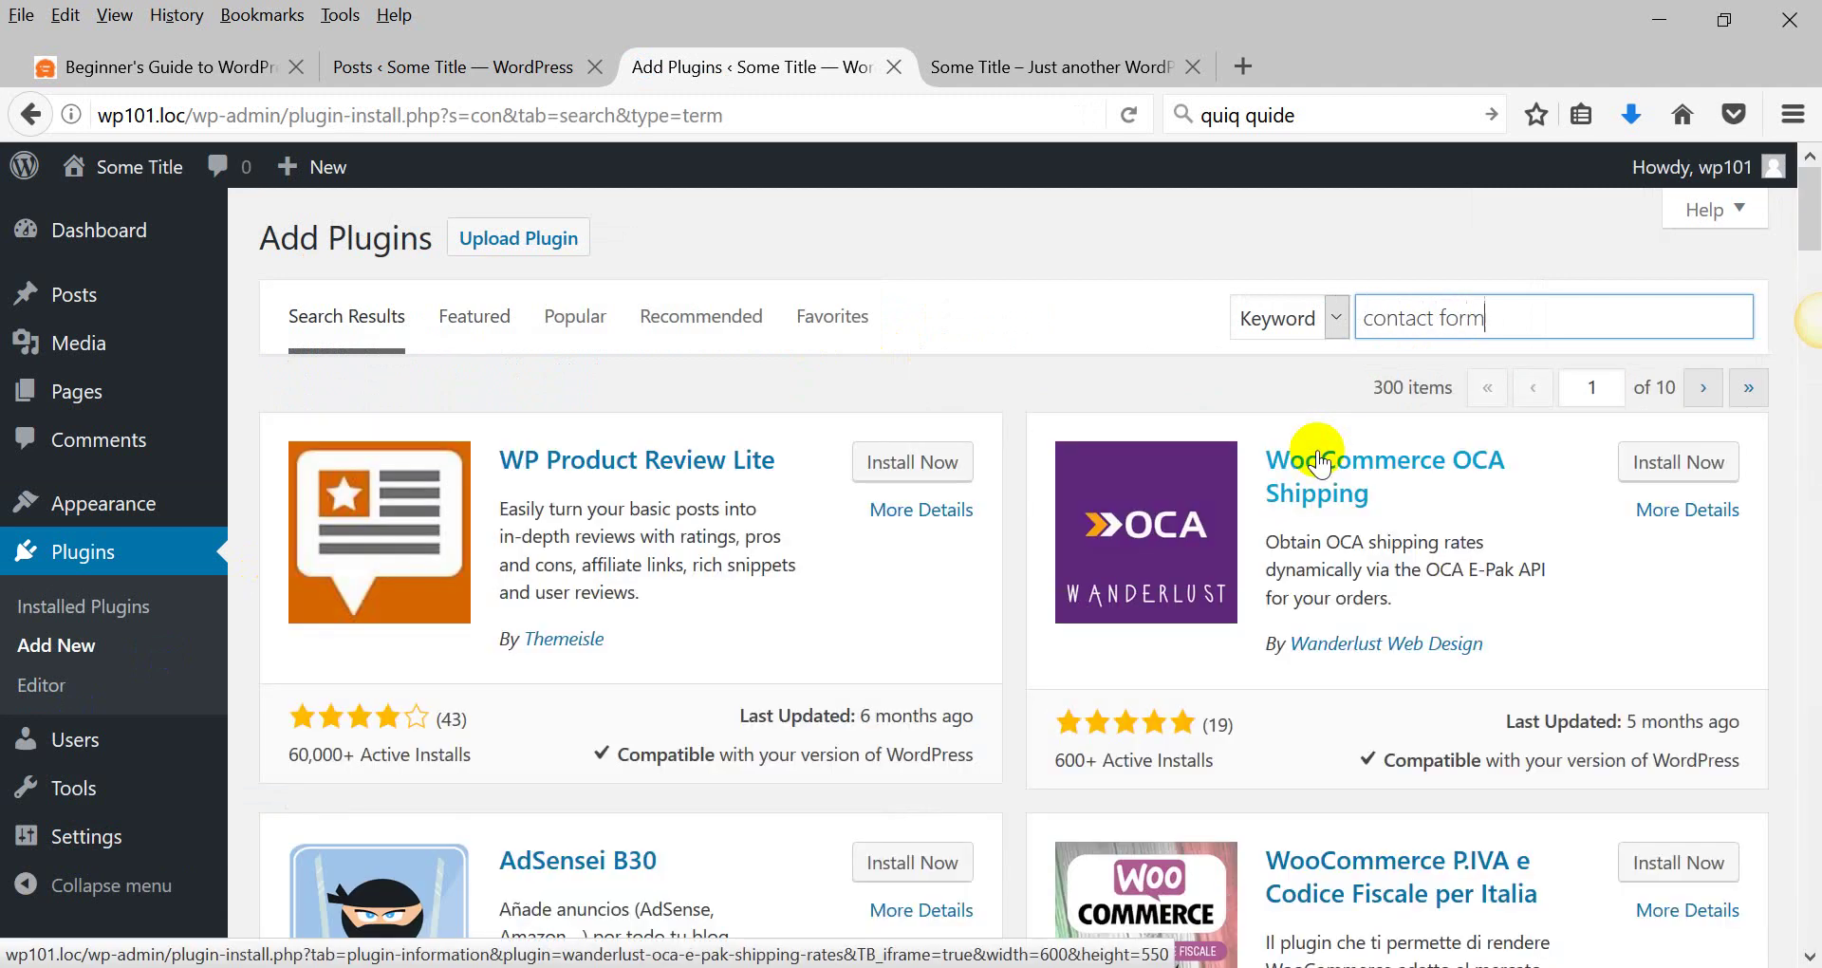
type("7")
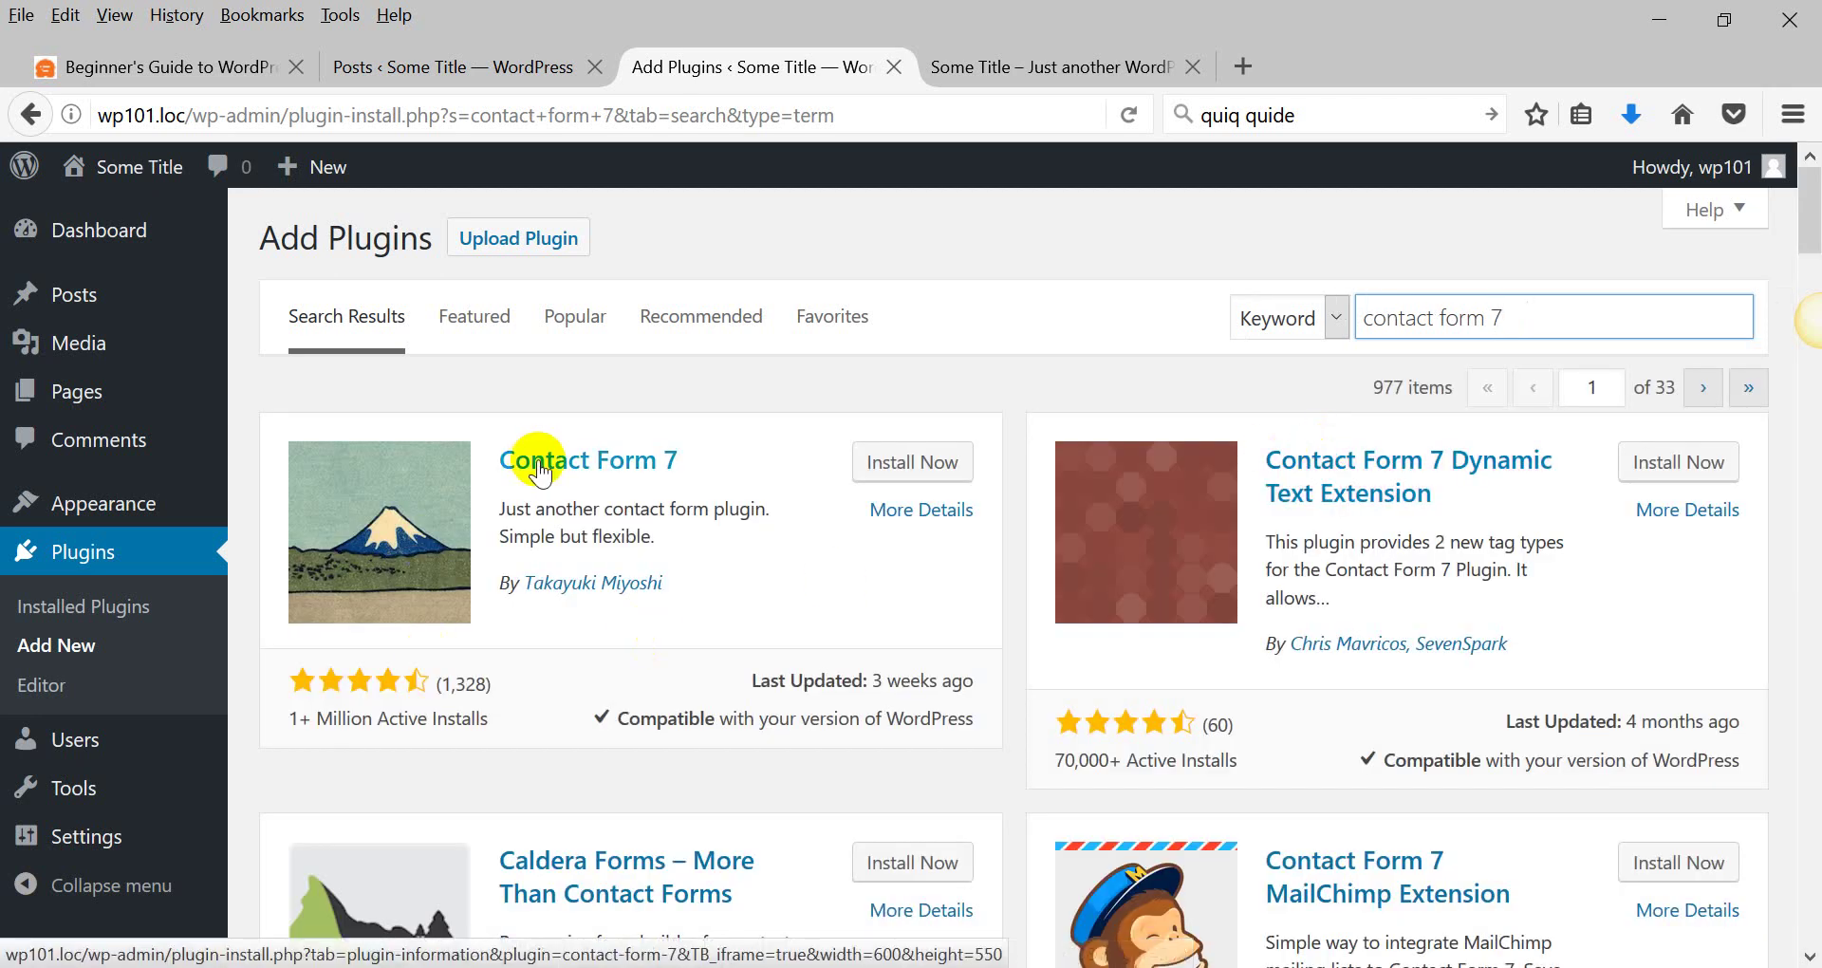
left_click_drag(288, 718, 490, 721)
left_click(909, 462)
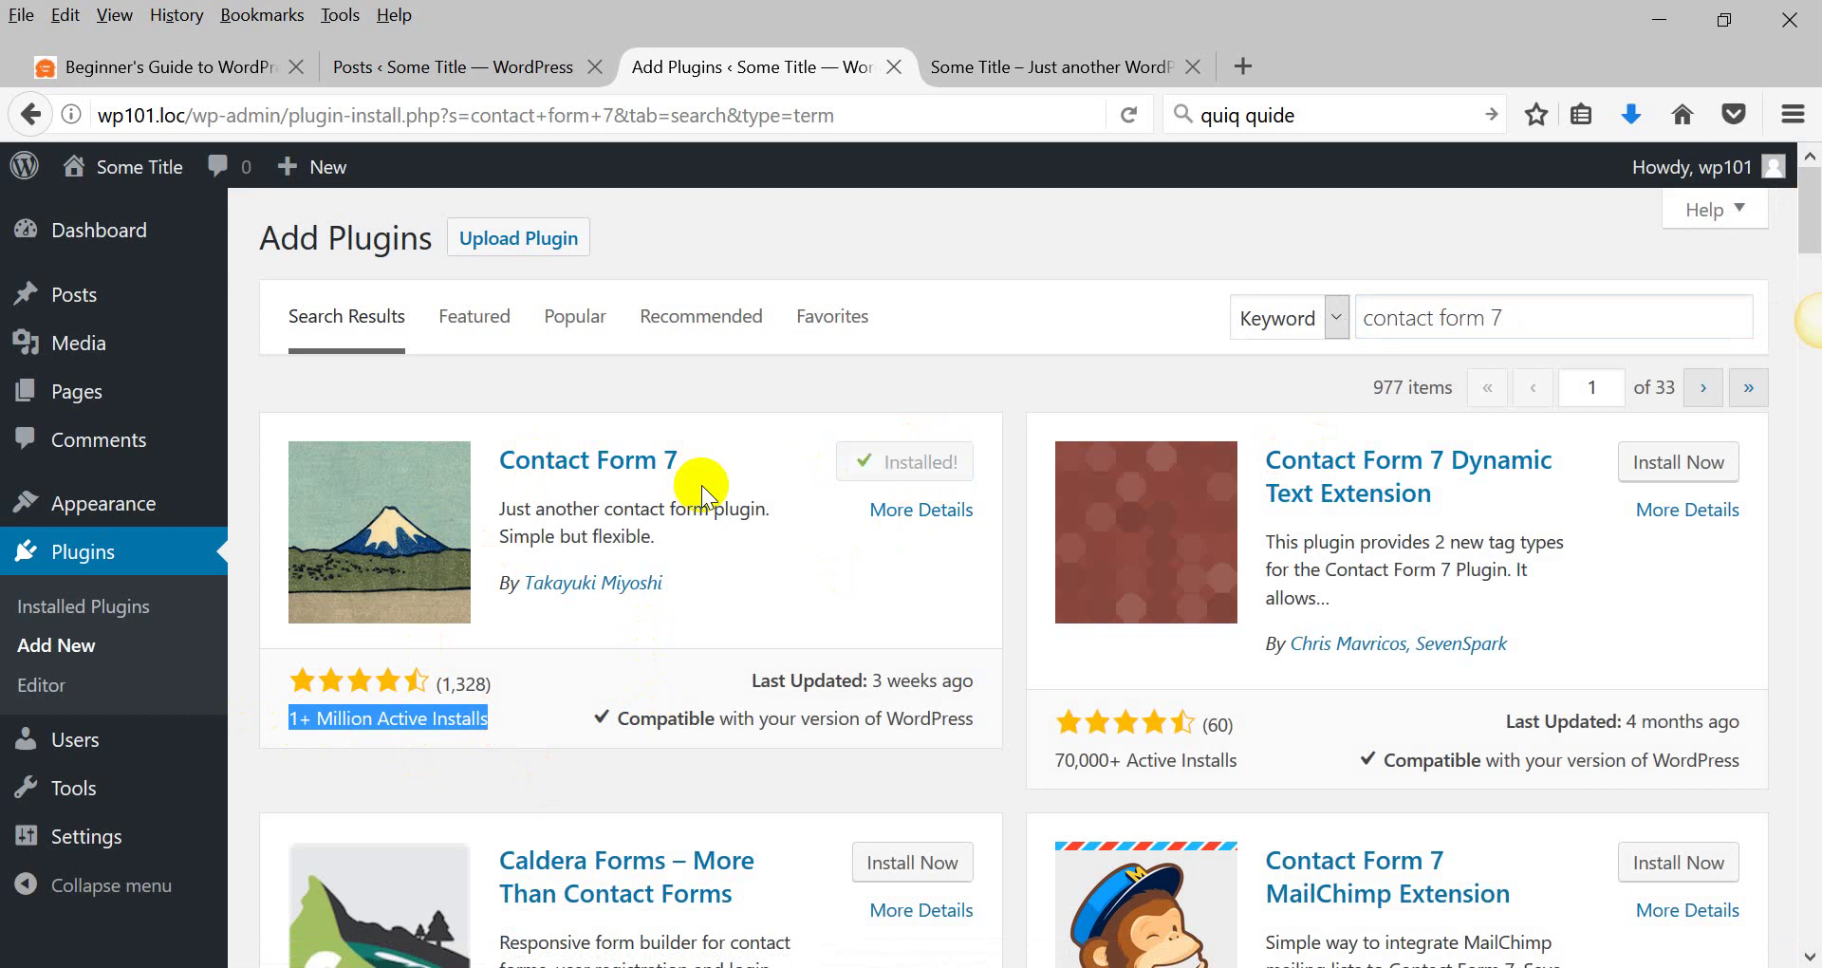
Activate the newly installed Contact Form 7 plugin.
left_click(925, 462)
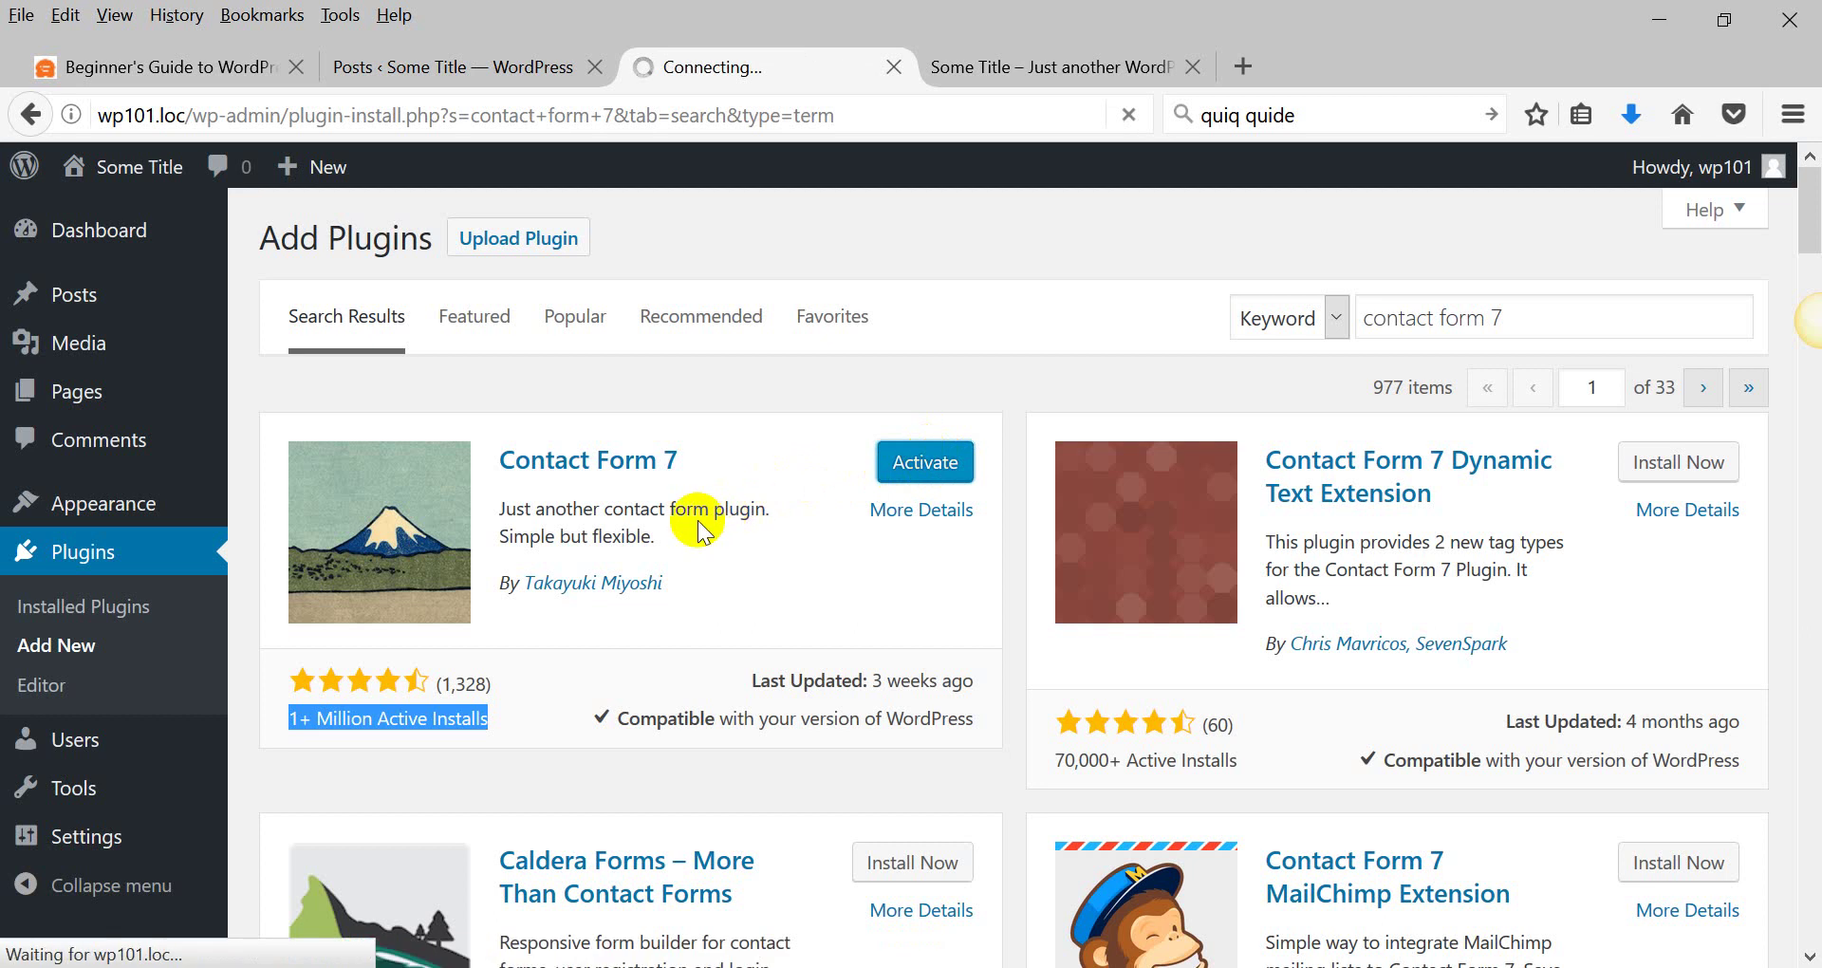
left_click(925, 462)
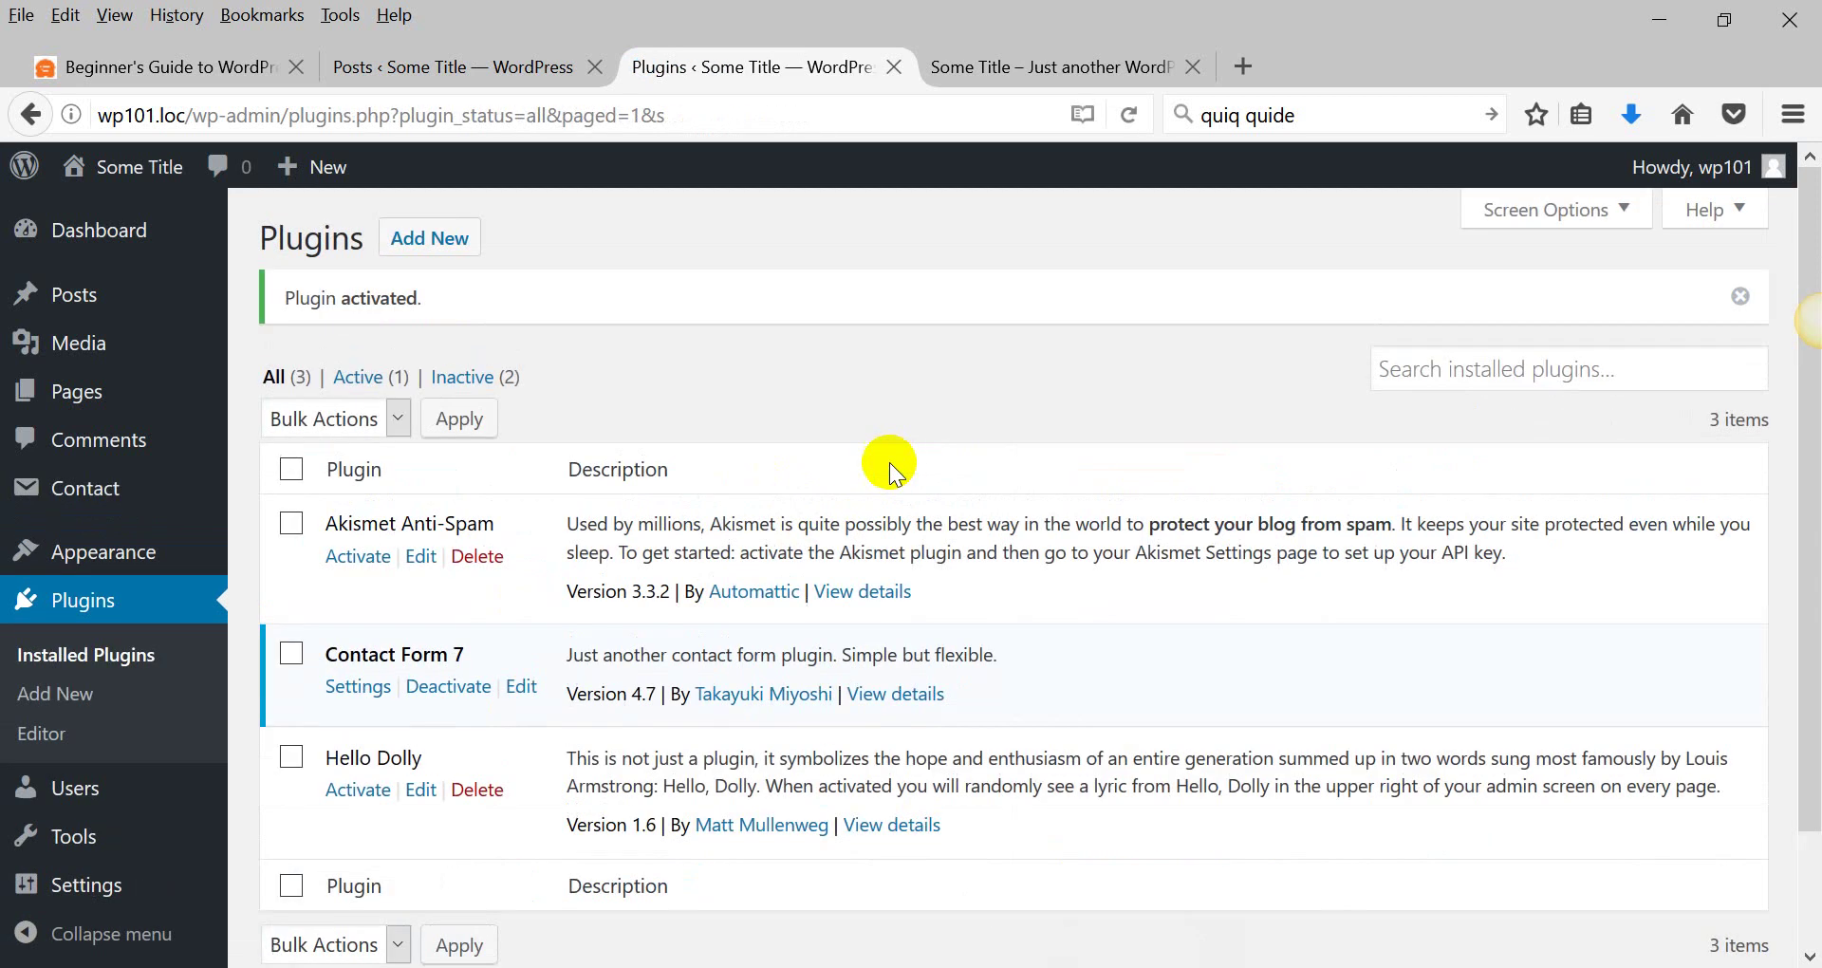
scroll(890, 463, "down", 3)
left_click_drag(361, 528, 509, 527)
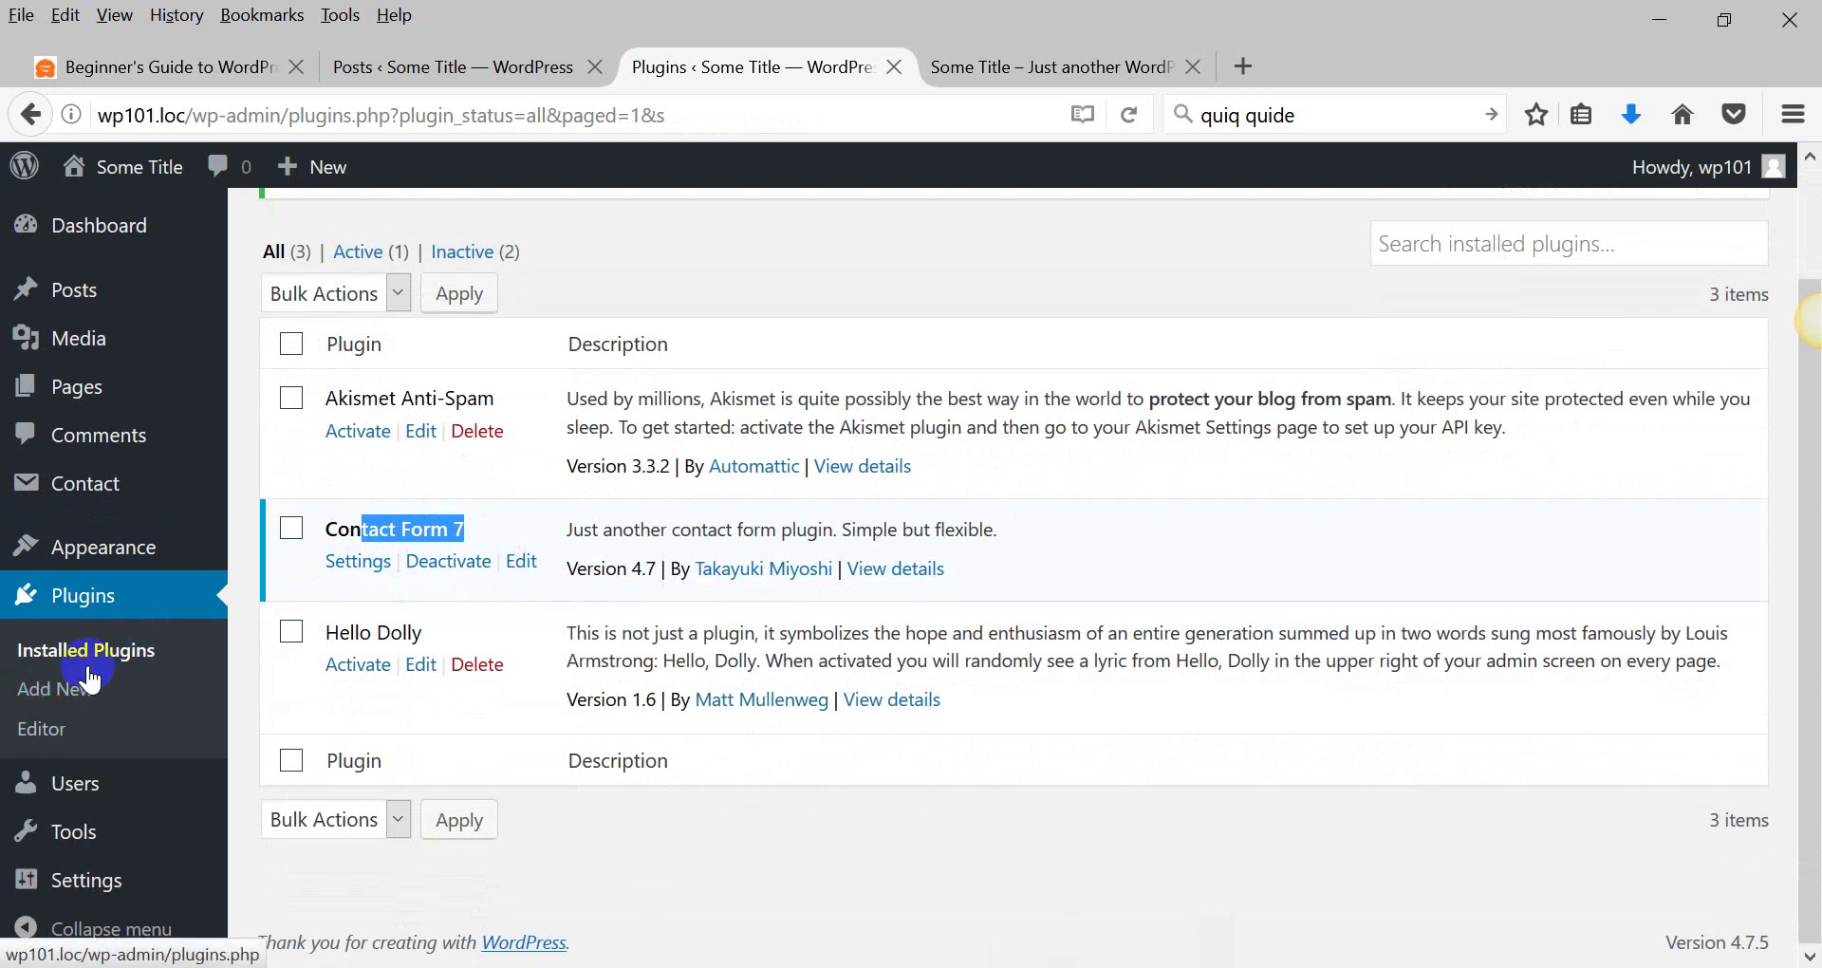
scroll(84, 665, "up", 3)
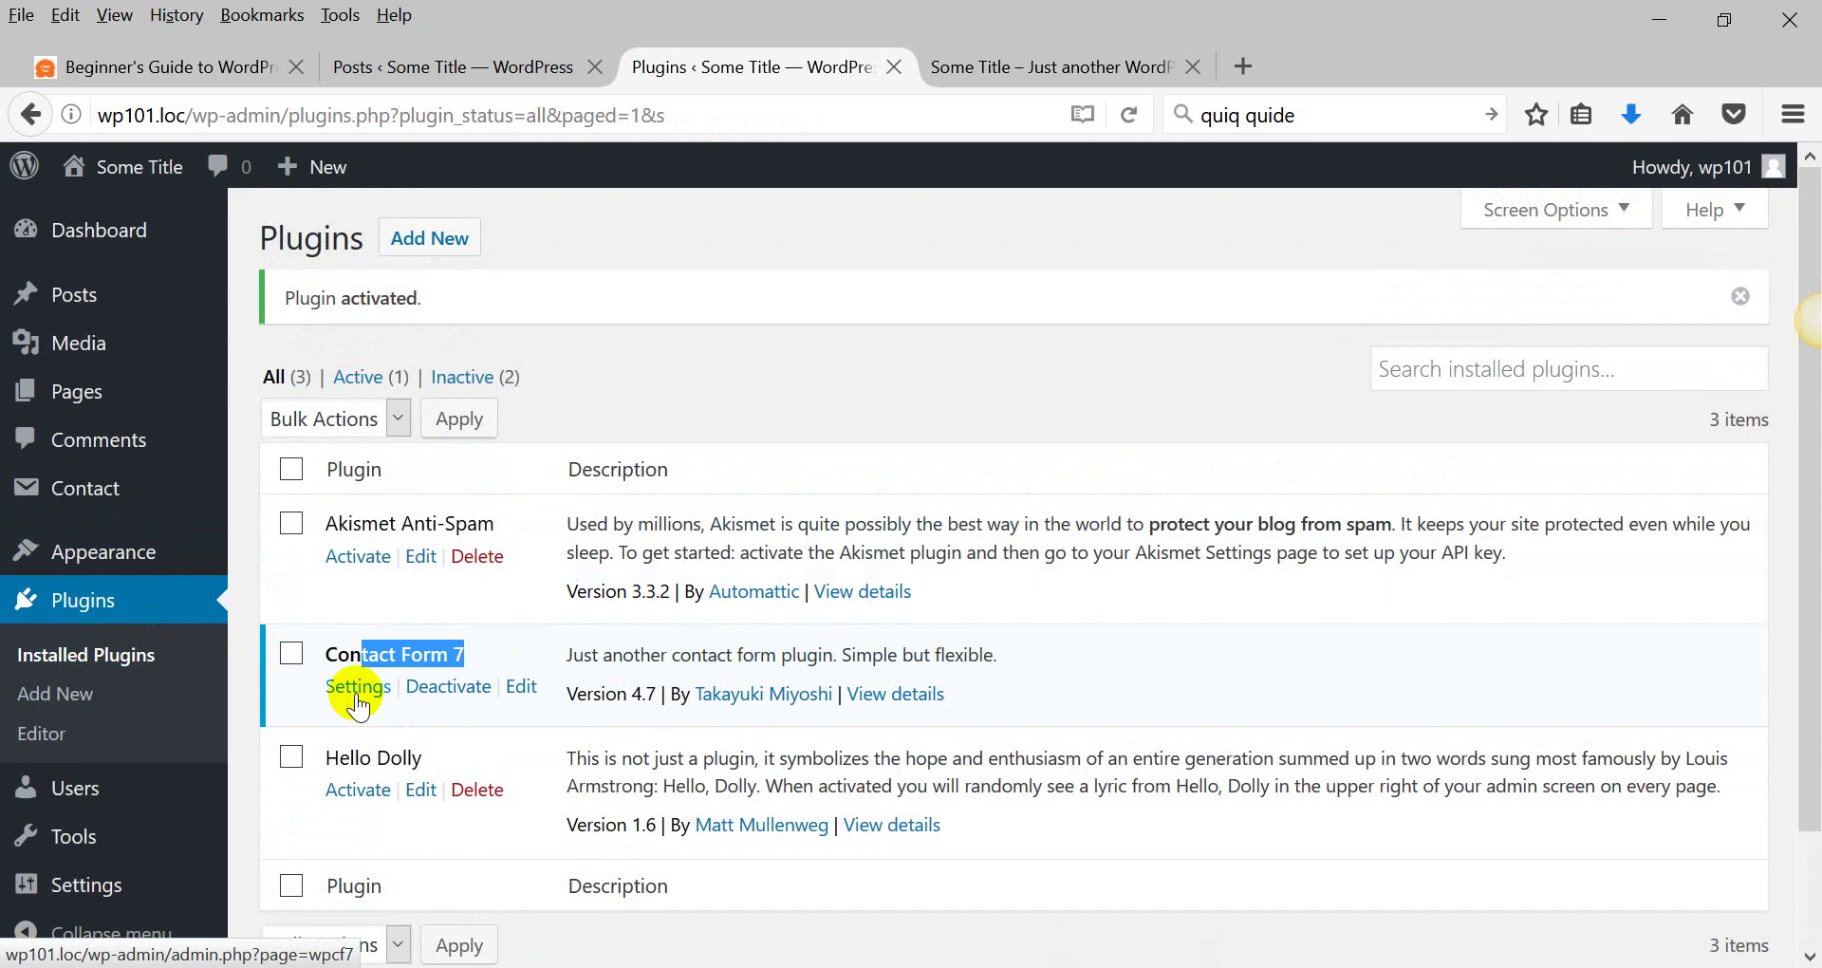
Open the new Contact section from the admin sidebar.
left_click(112, 710)
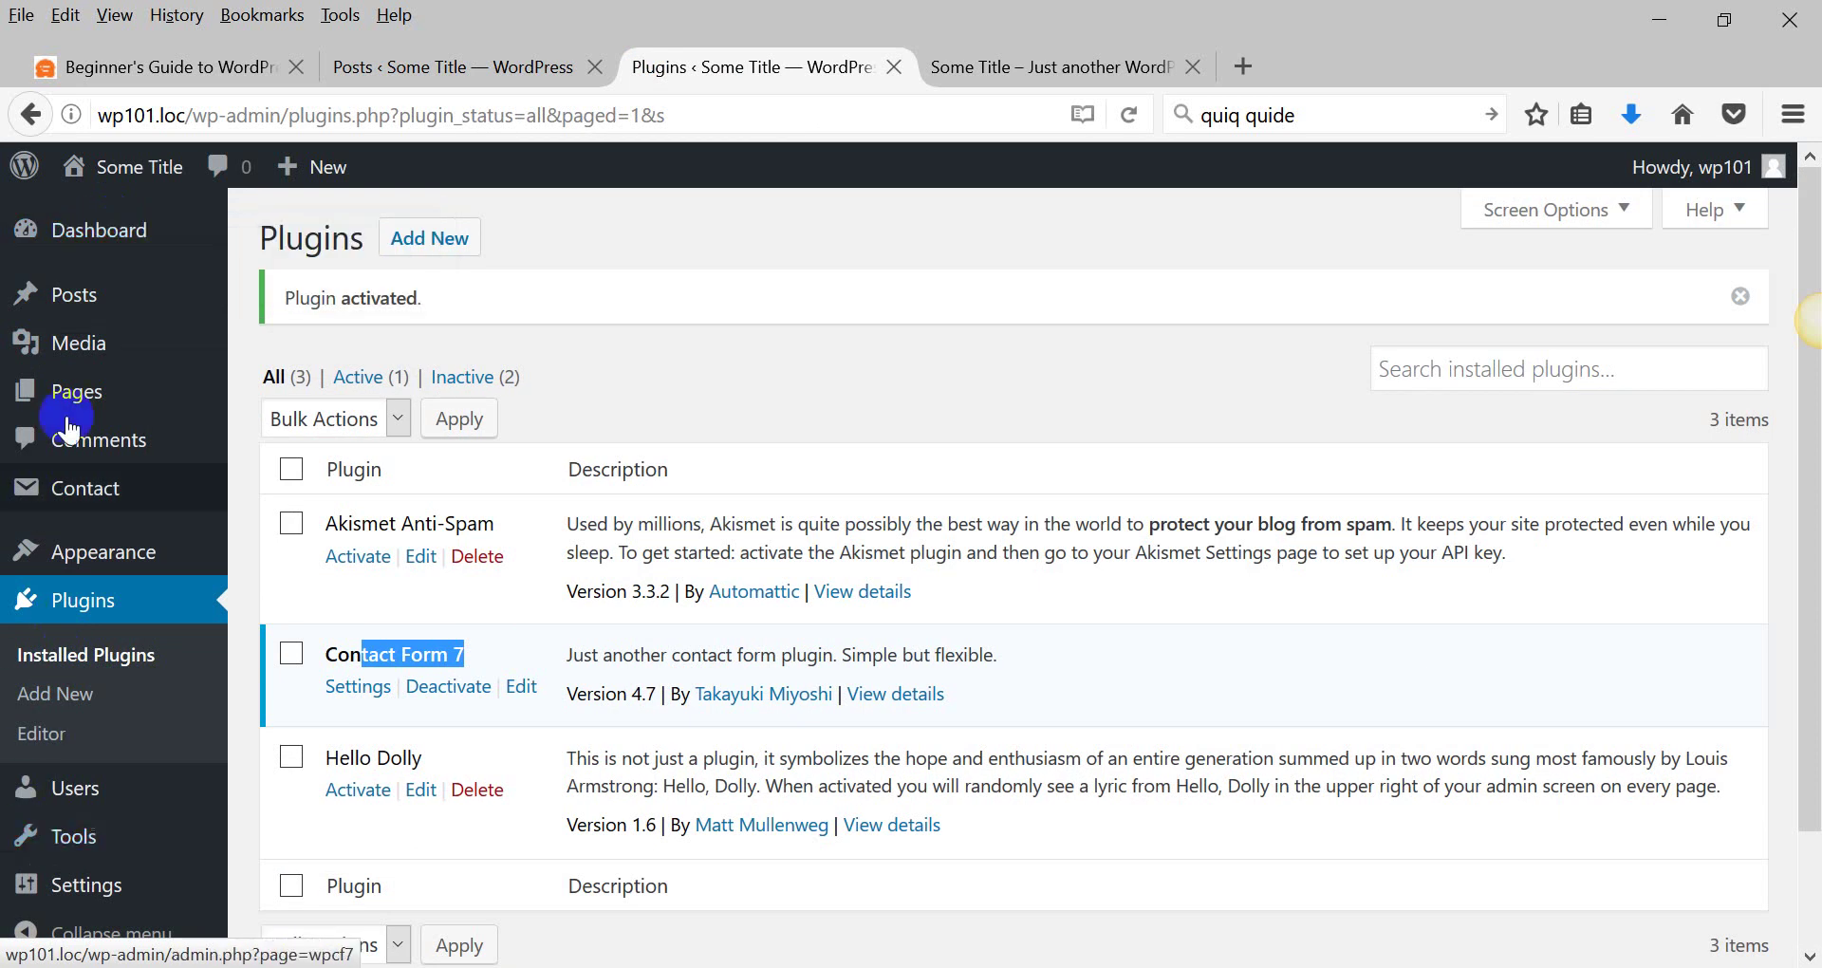
scroll(111, 569, "down", 2)
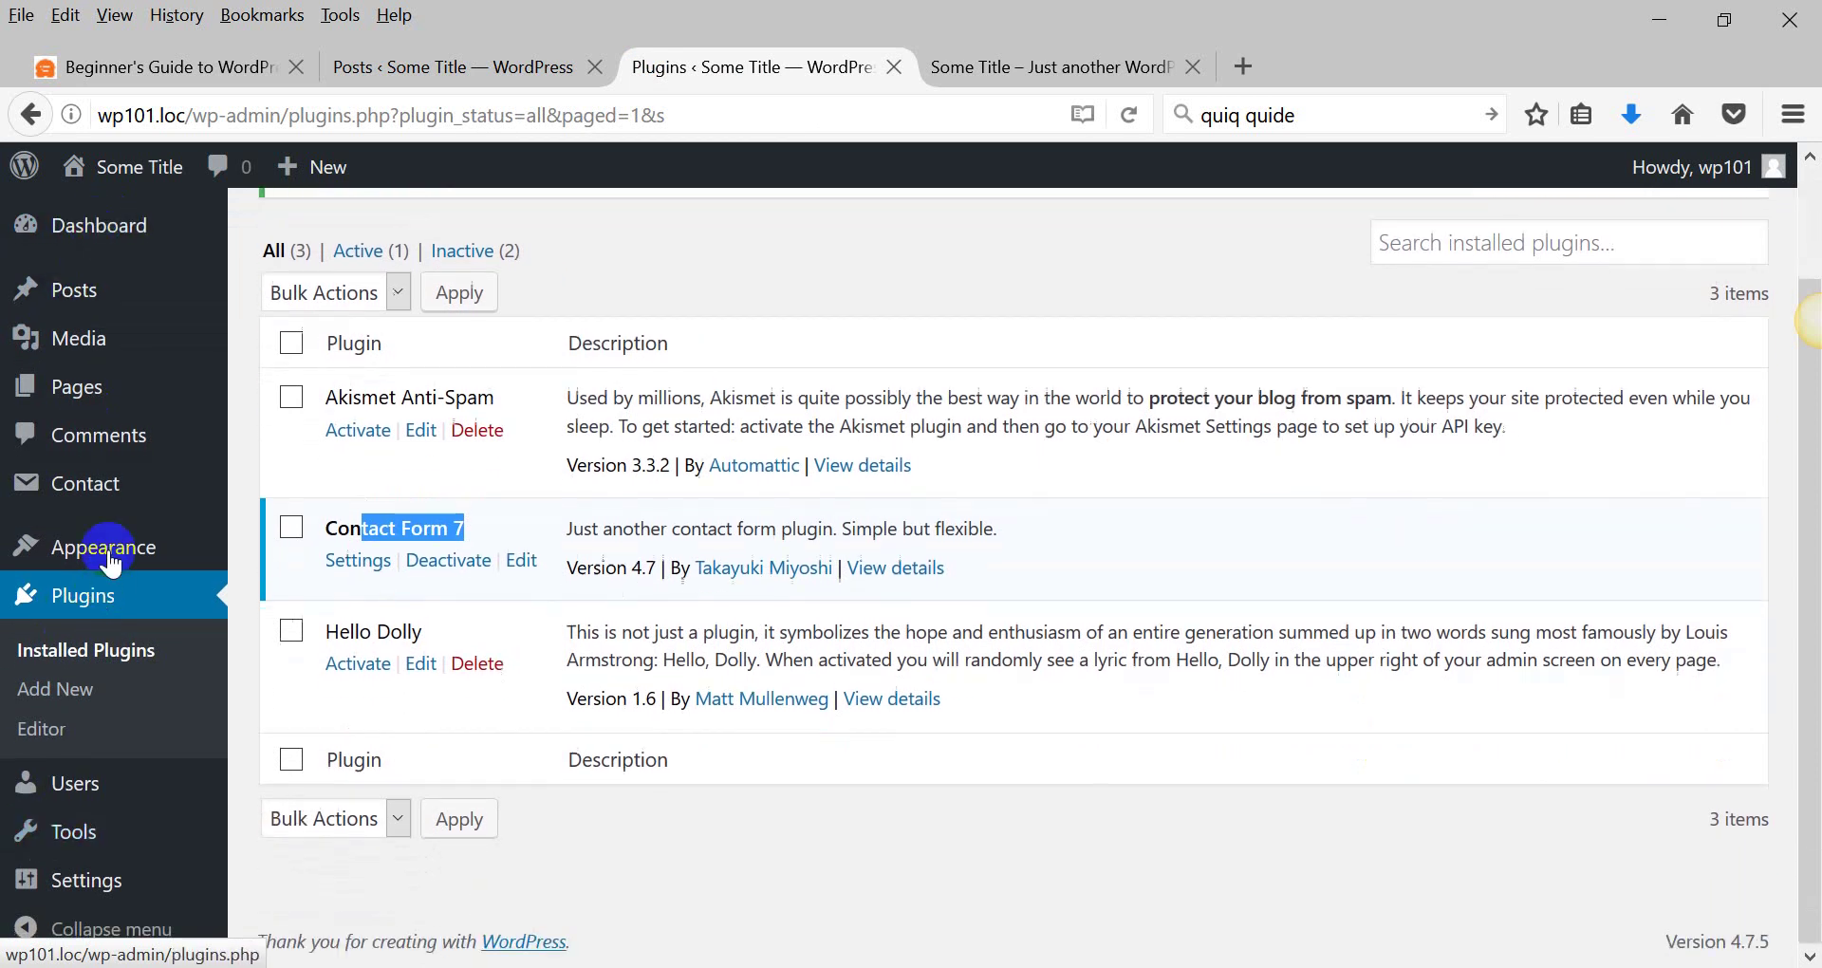
mouse_move(108, 489)
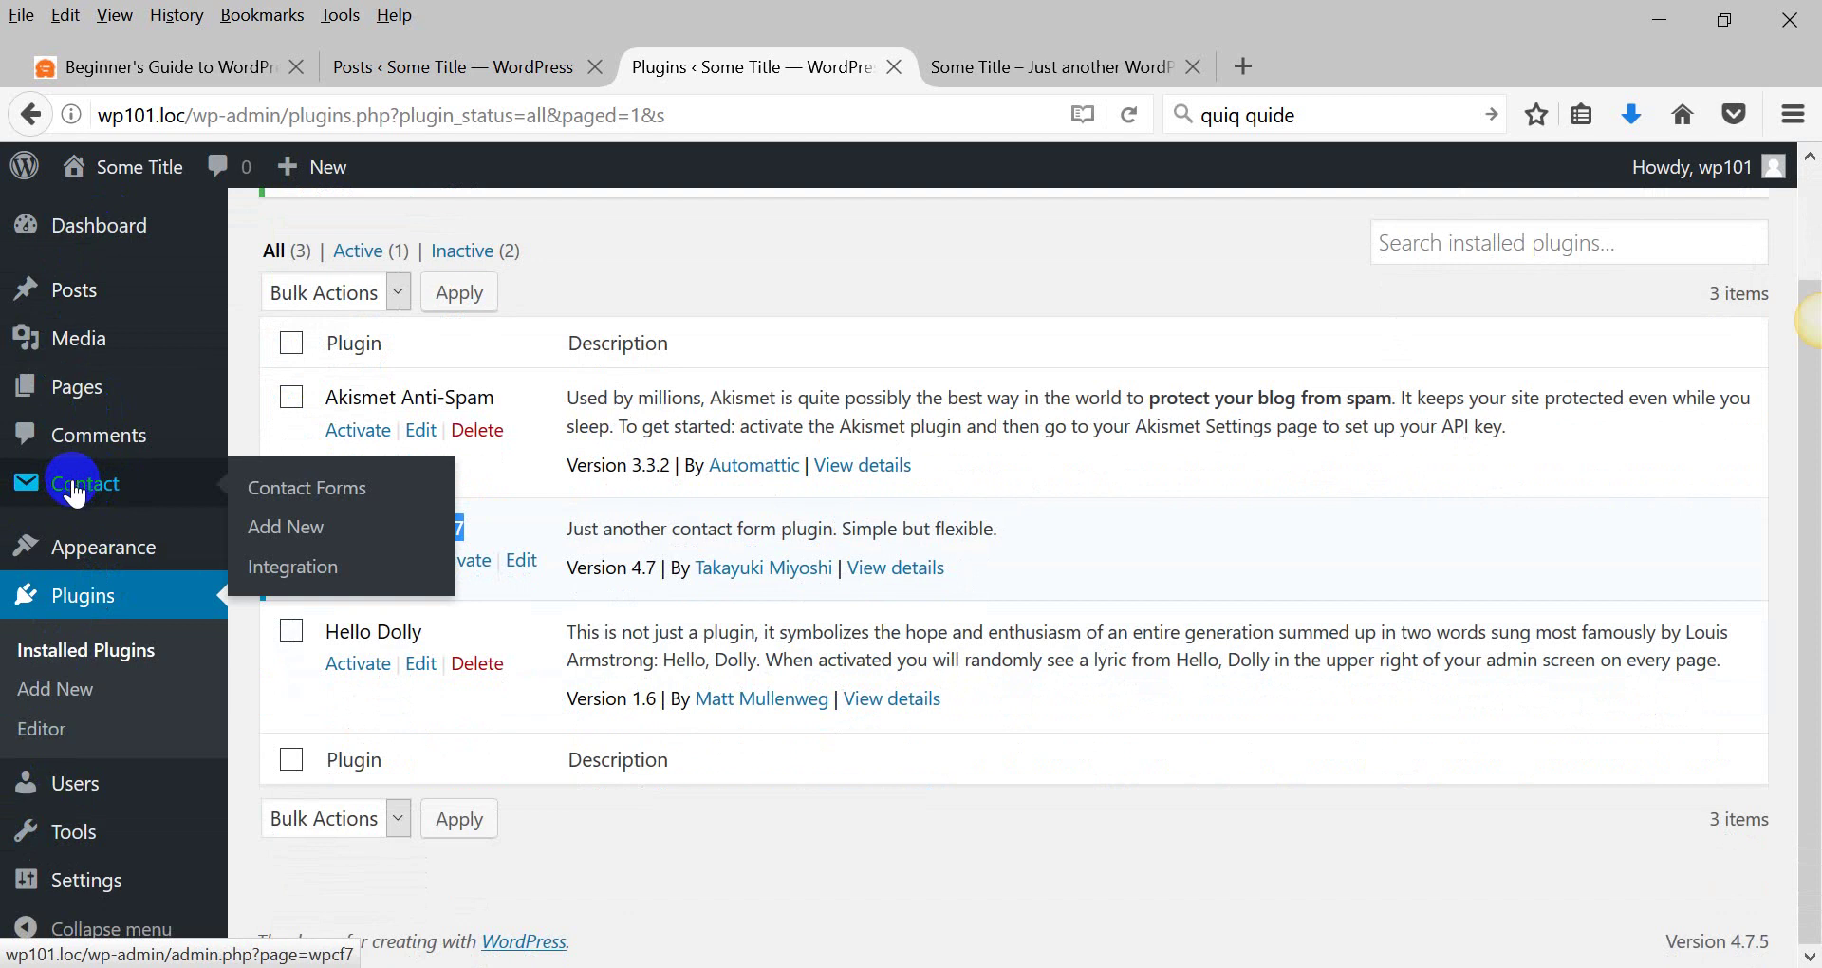
Open Contact form 1 for editing and add 'W' after 'Your Name' in the form template.
left_click(76, 491)
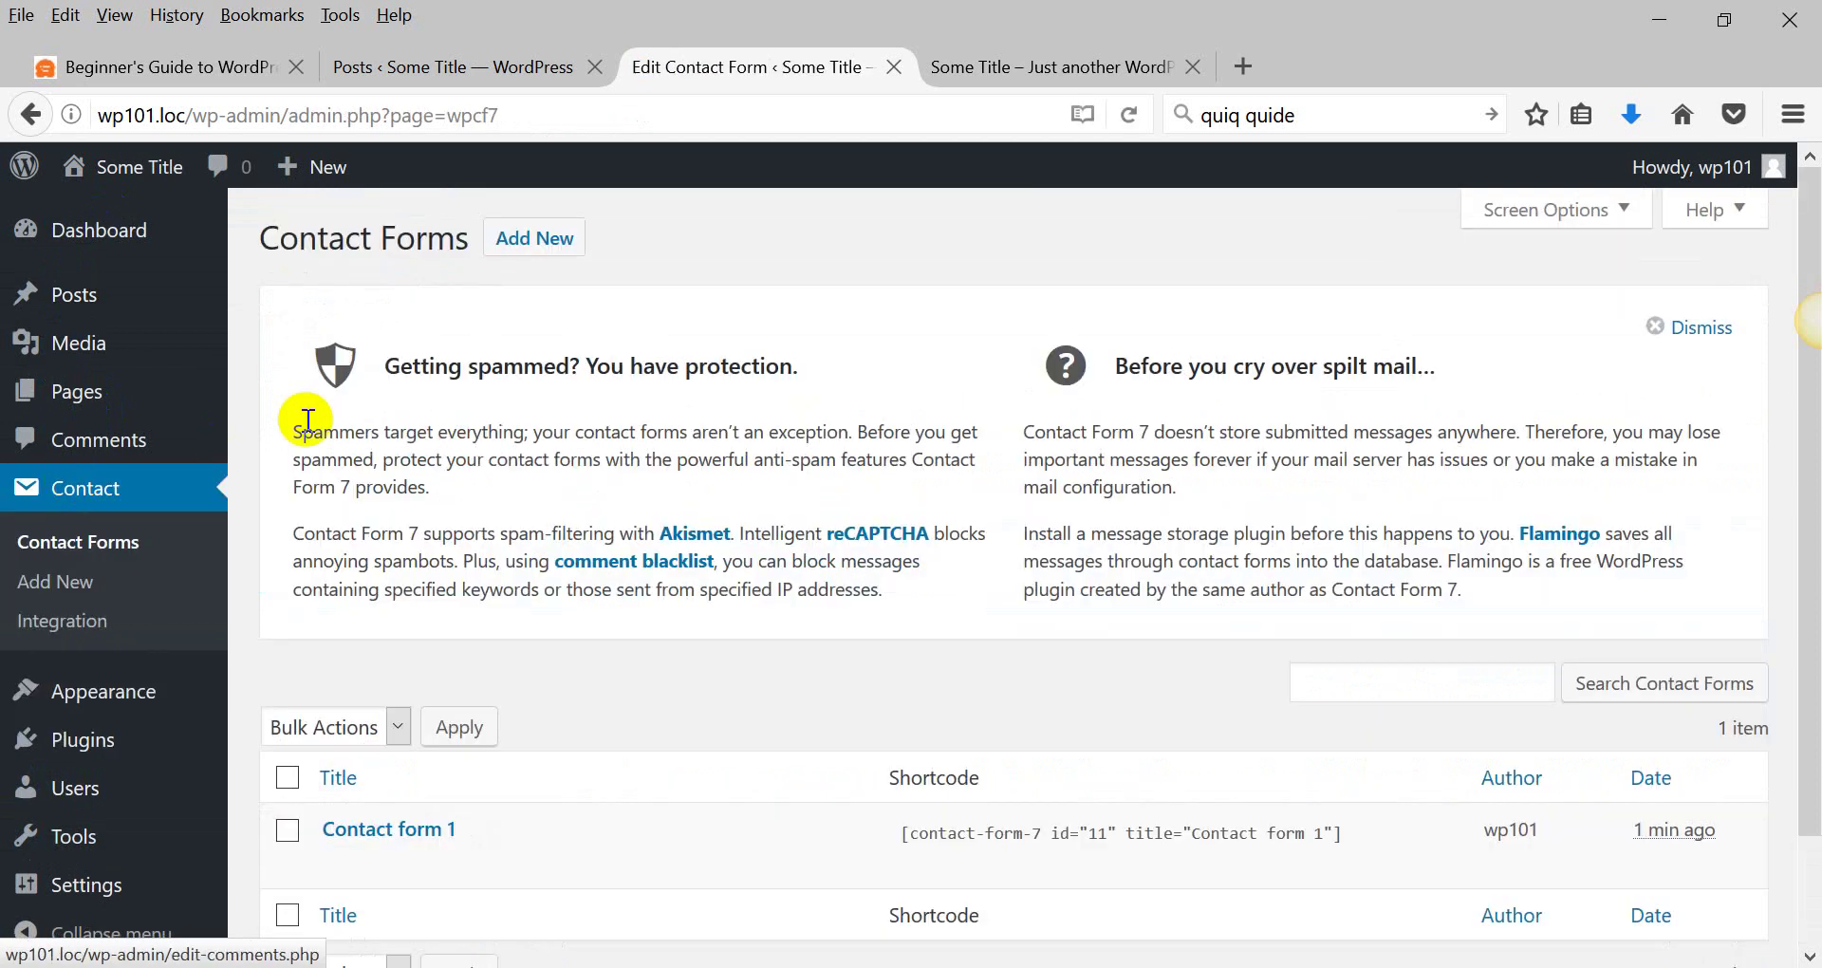
scroll(394, 449, "down", 2)
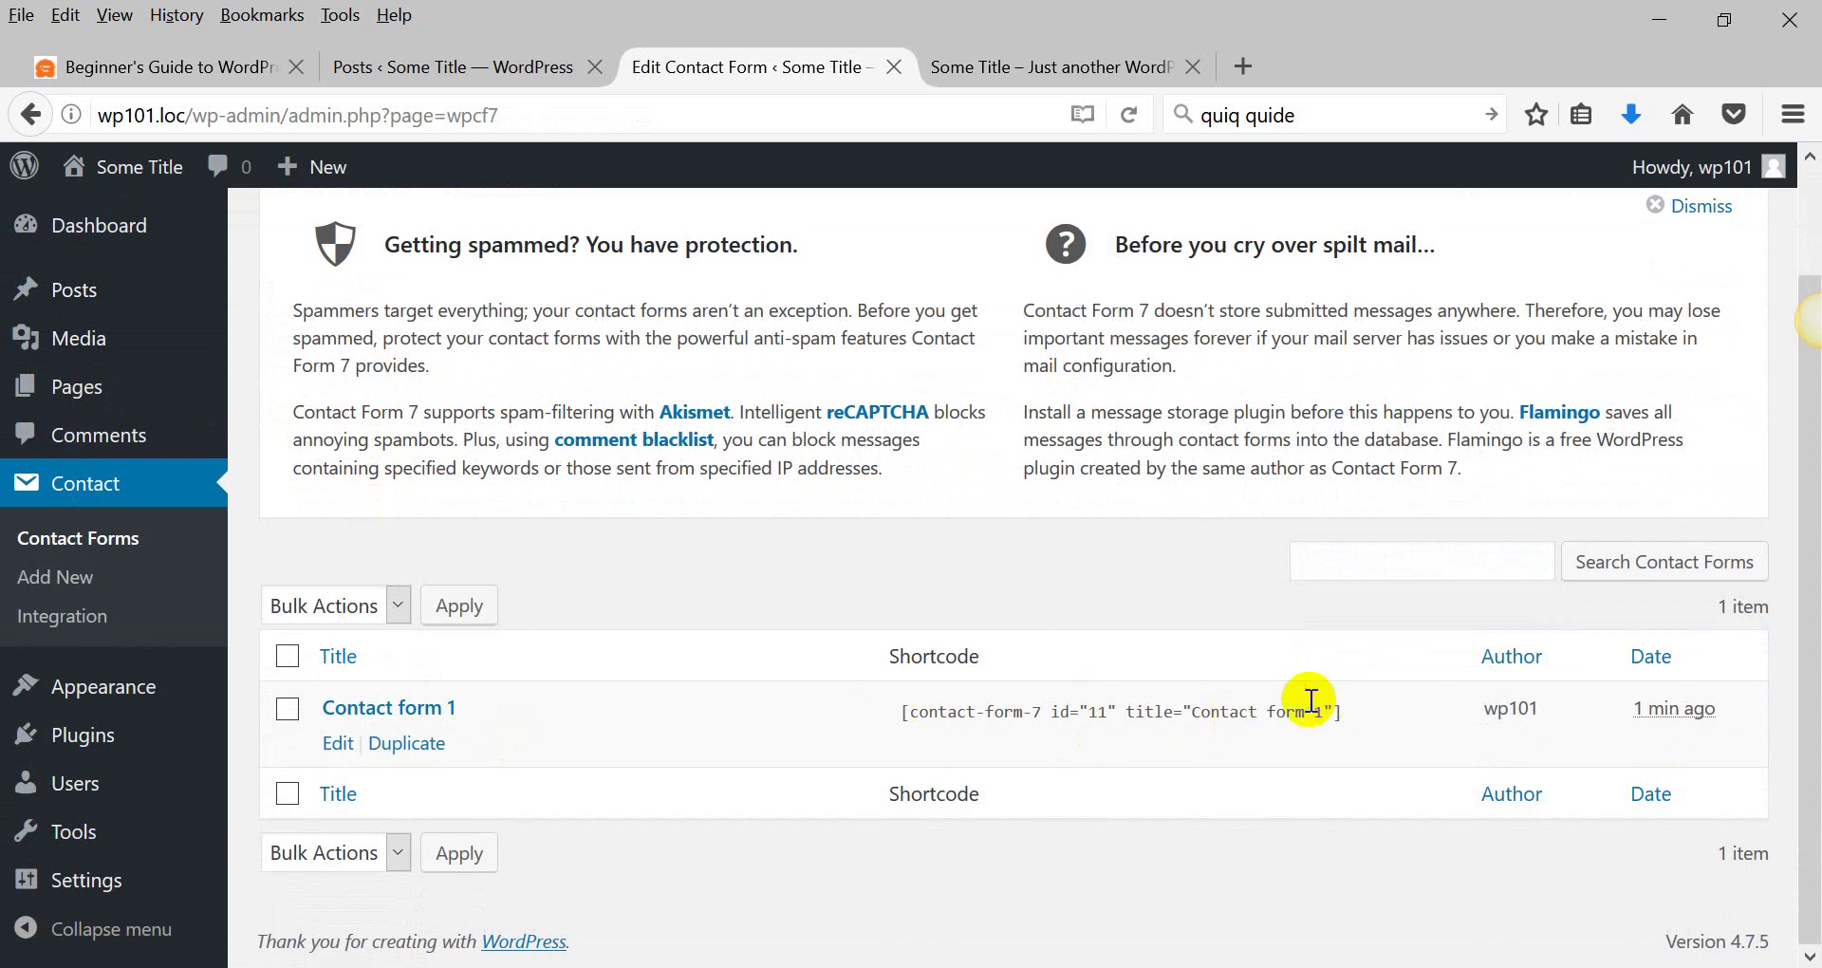
left_click_drag(955, 724, 1180, 725)
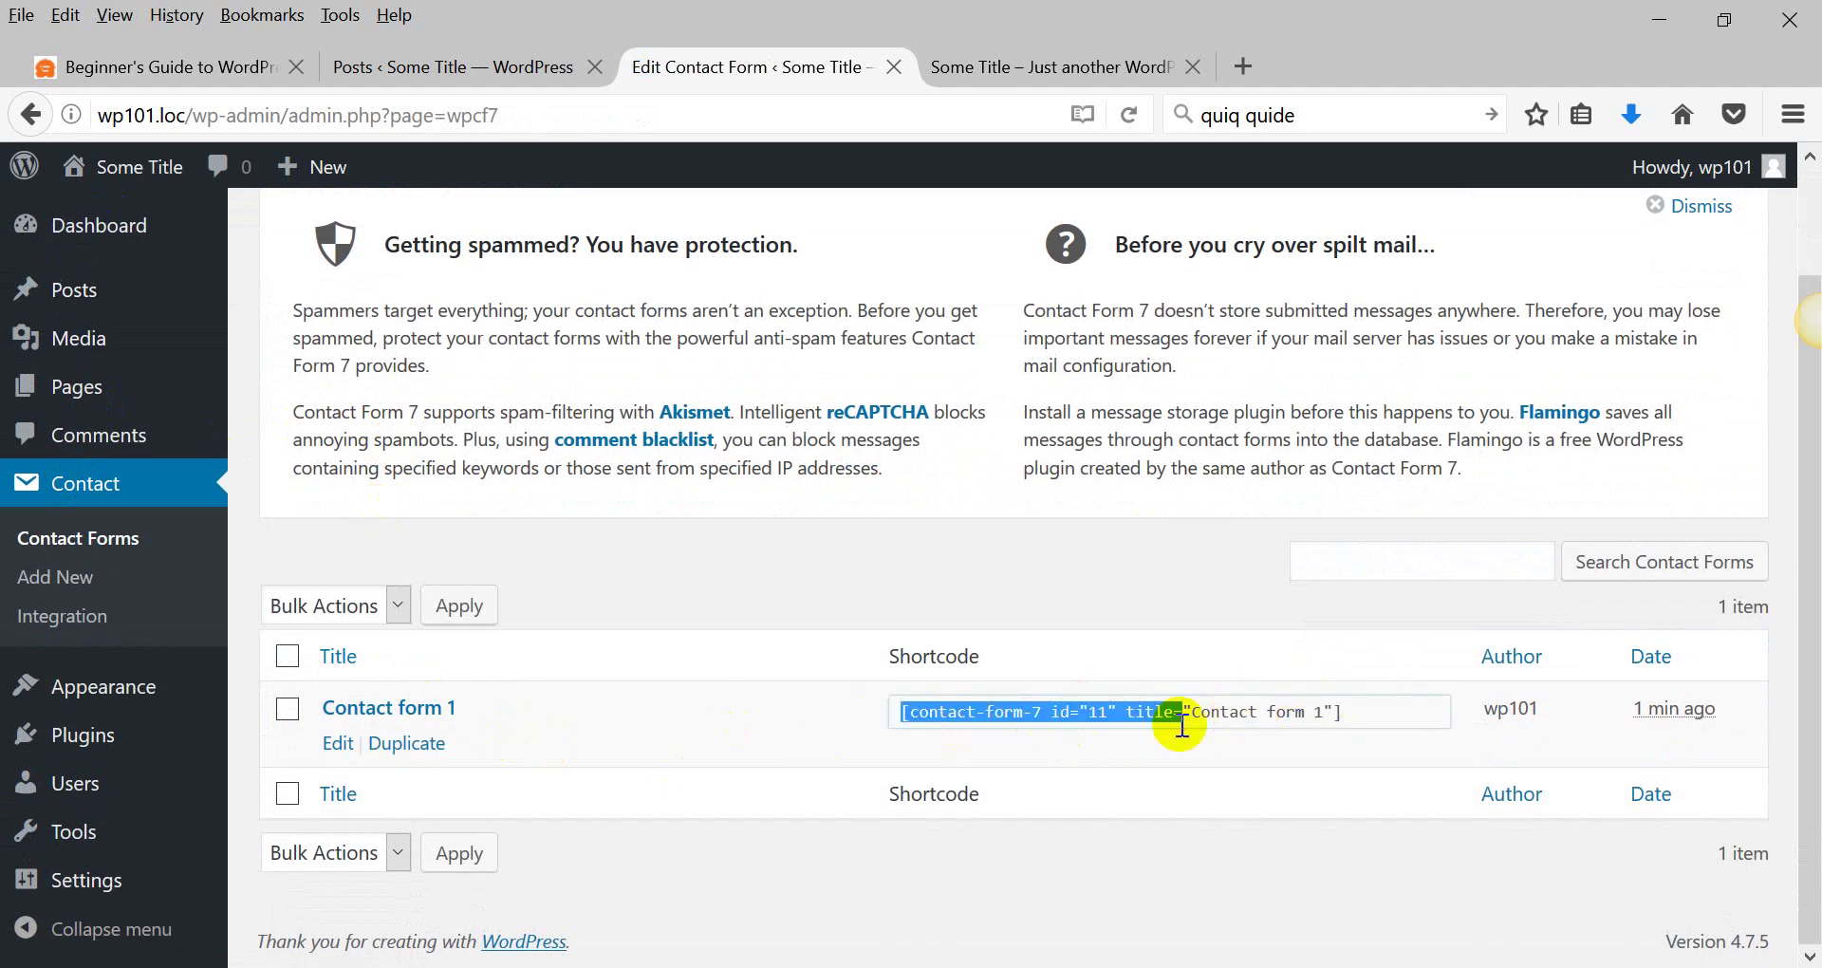
left_click(398, 713)
scroll(703, 679, "down", 5)
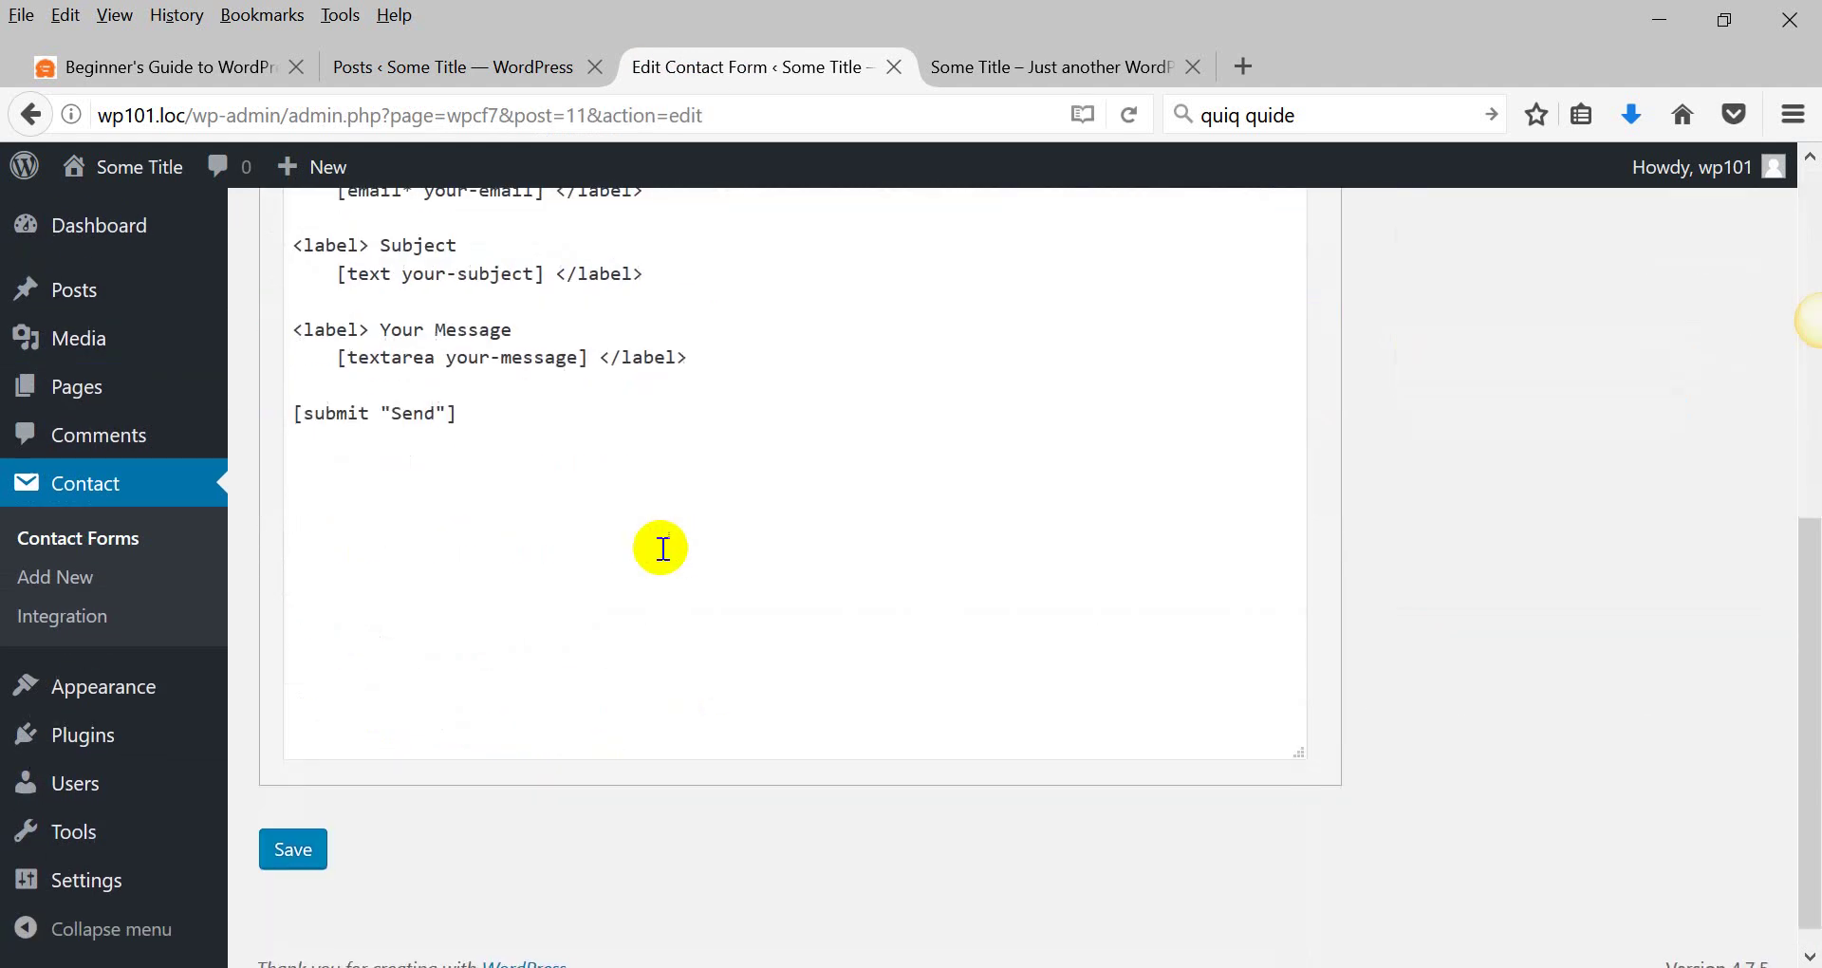
scroll(550, 555, "up", 3)
left_click(482, 397)
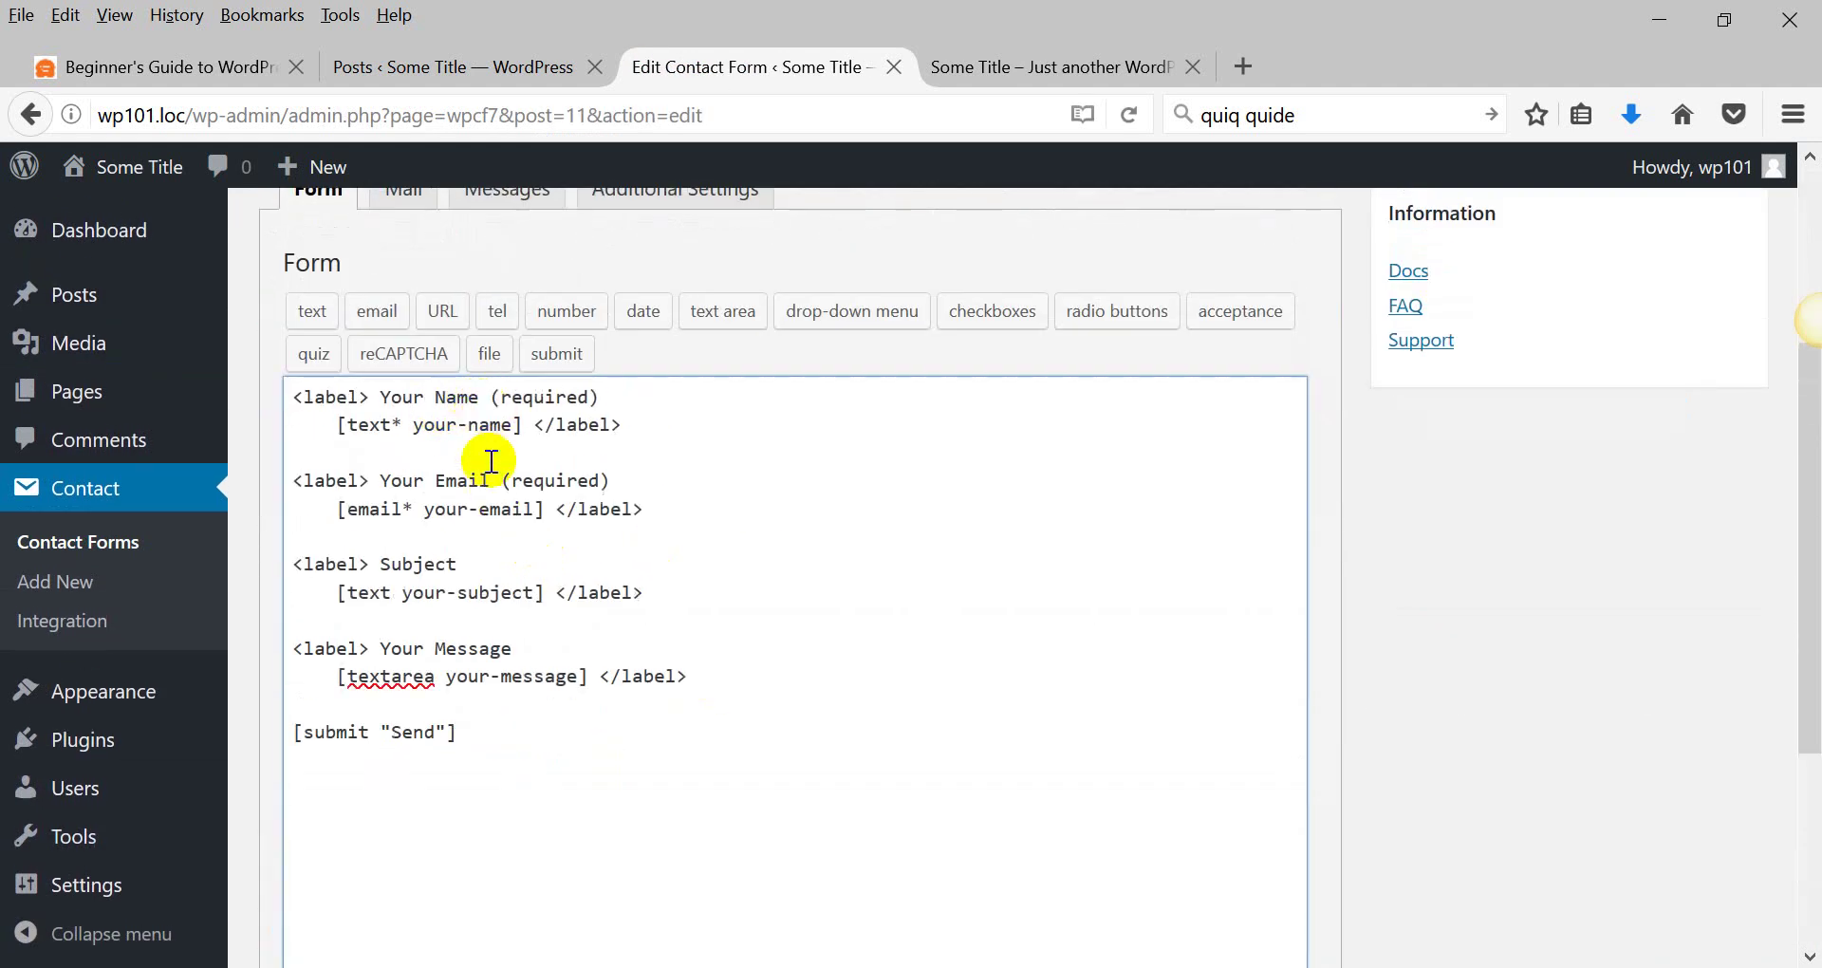
type("W")
In File Explorer, go to wp-content\plugins and select the contact-form-7 folder.
key("alt+Tab")
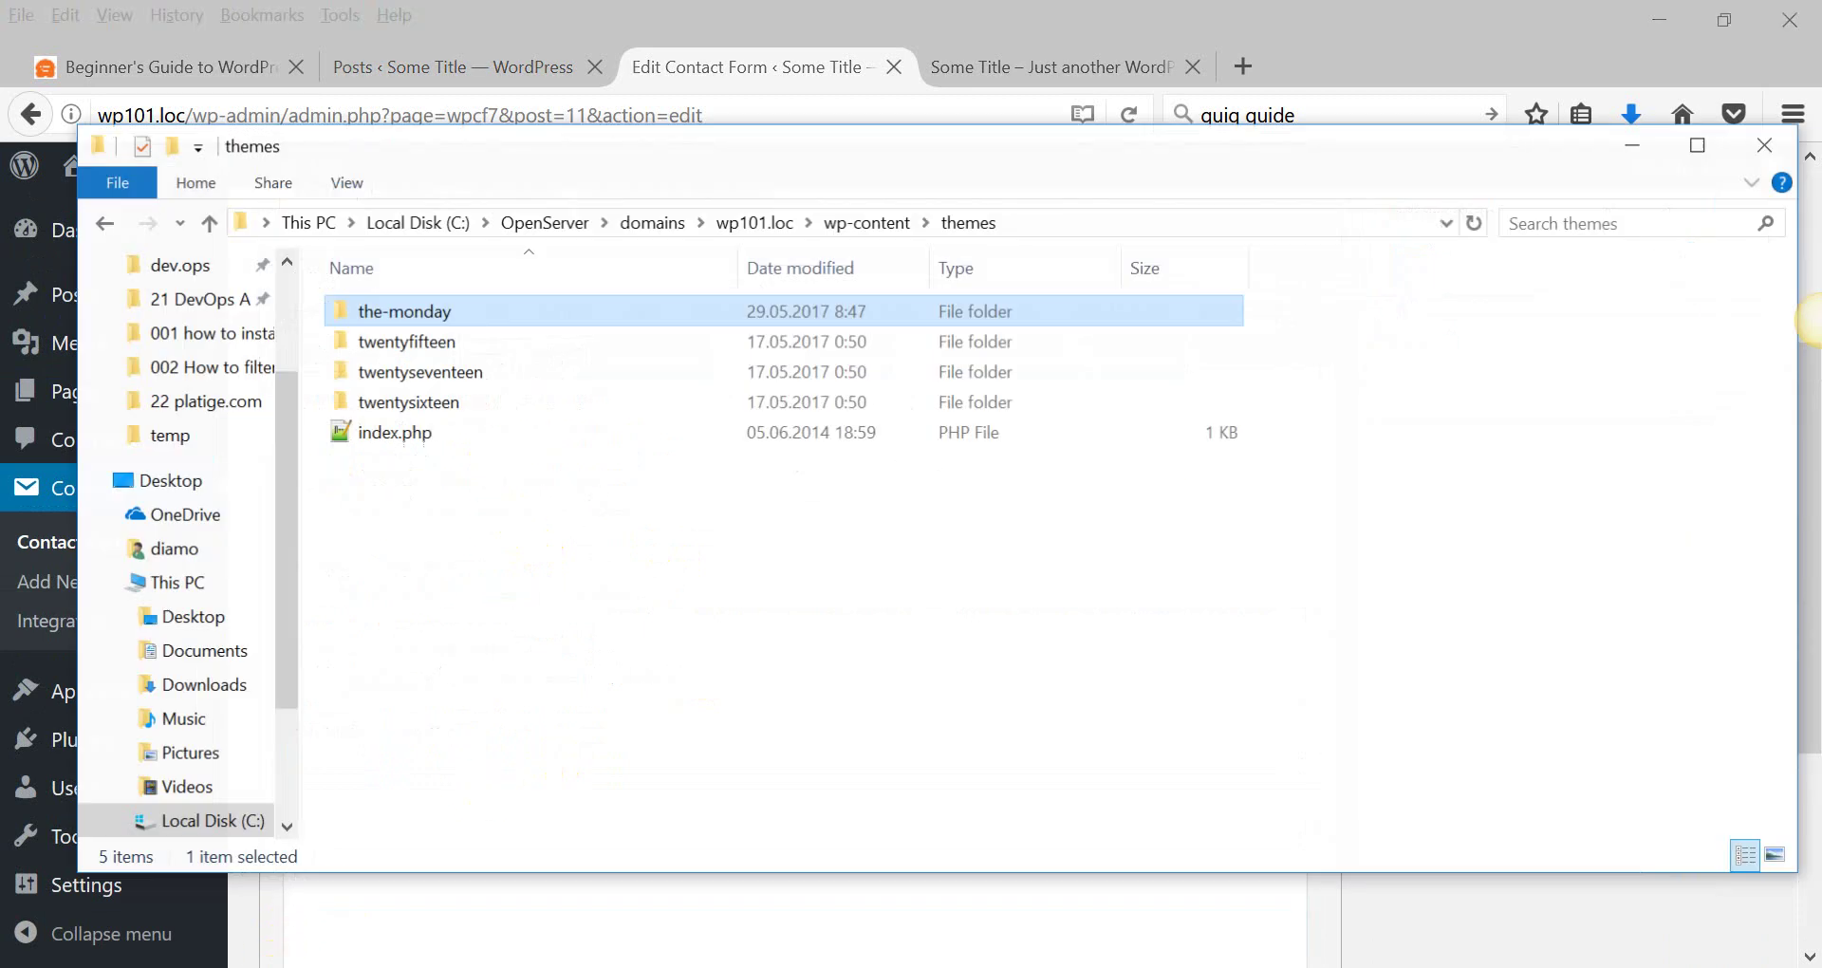
left_click(799, 569)
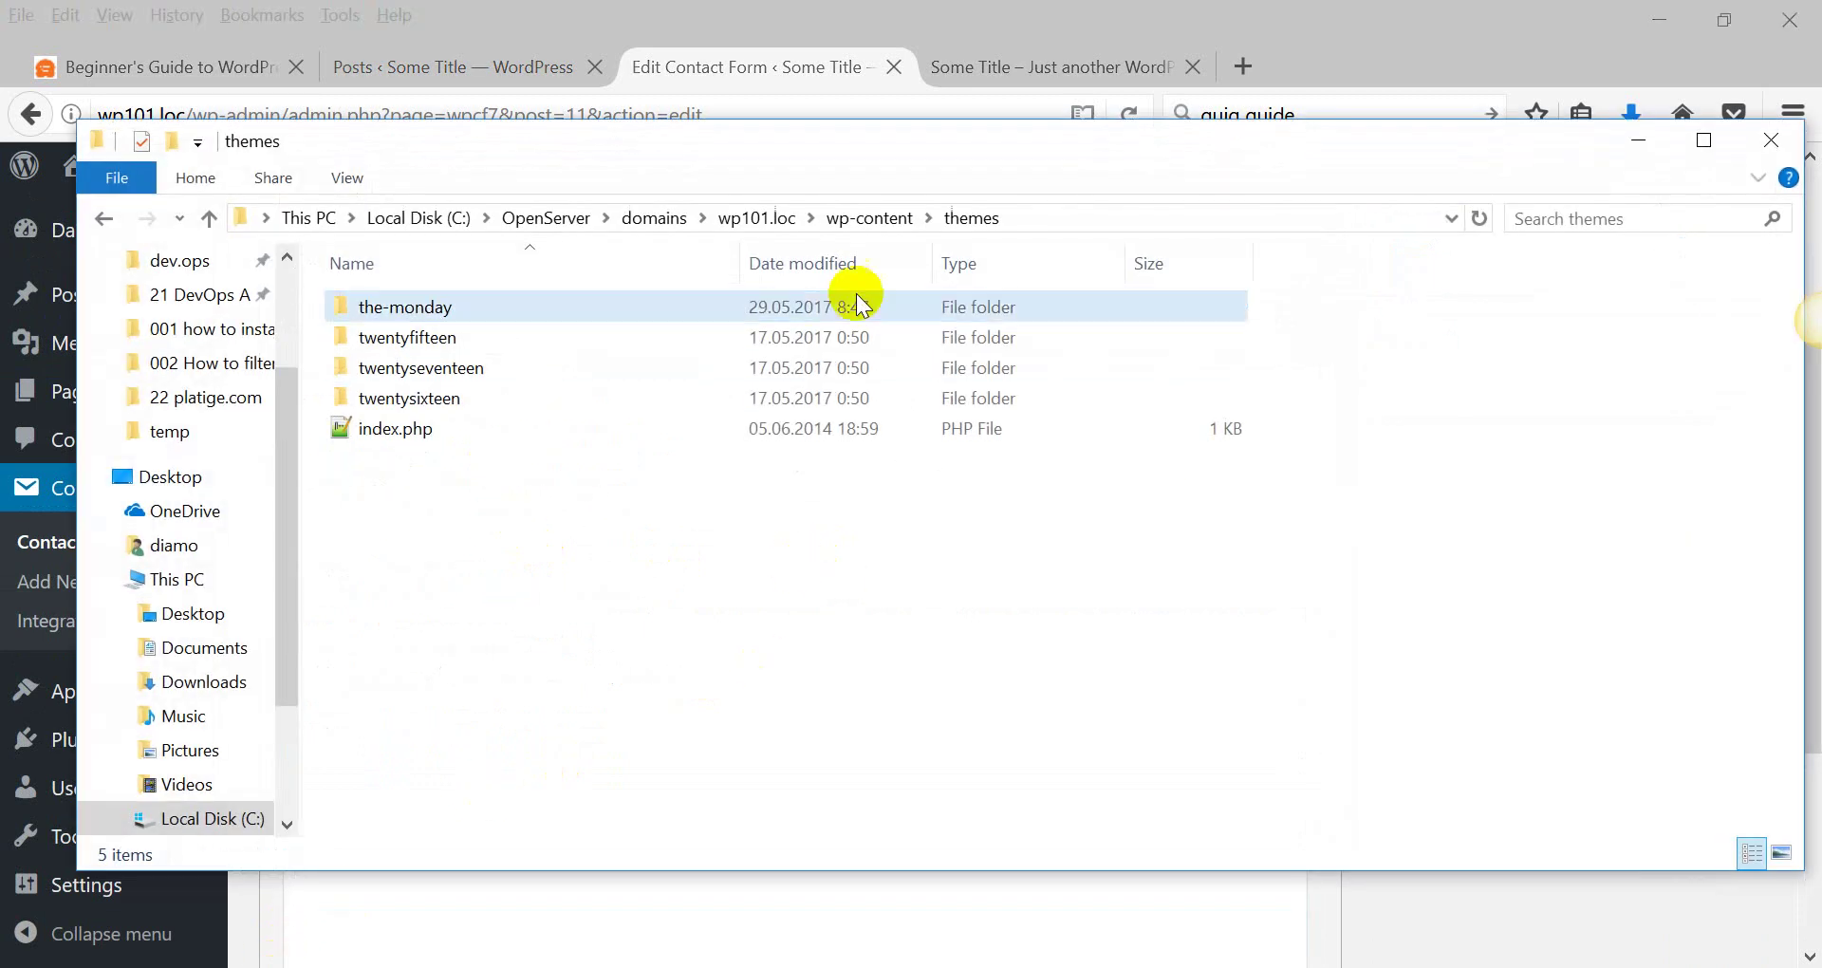
left_click(869, 218)
double_click(387, 309)
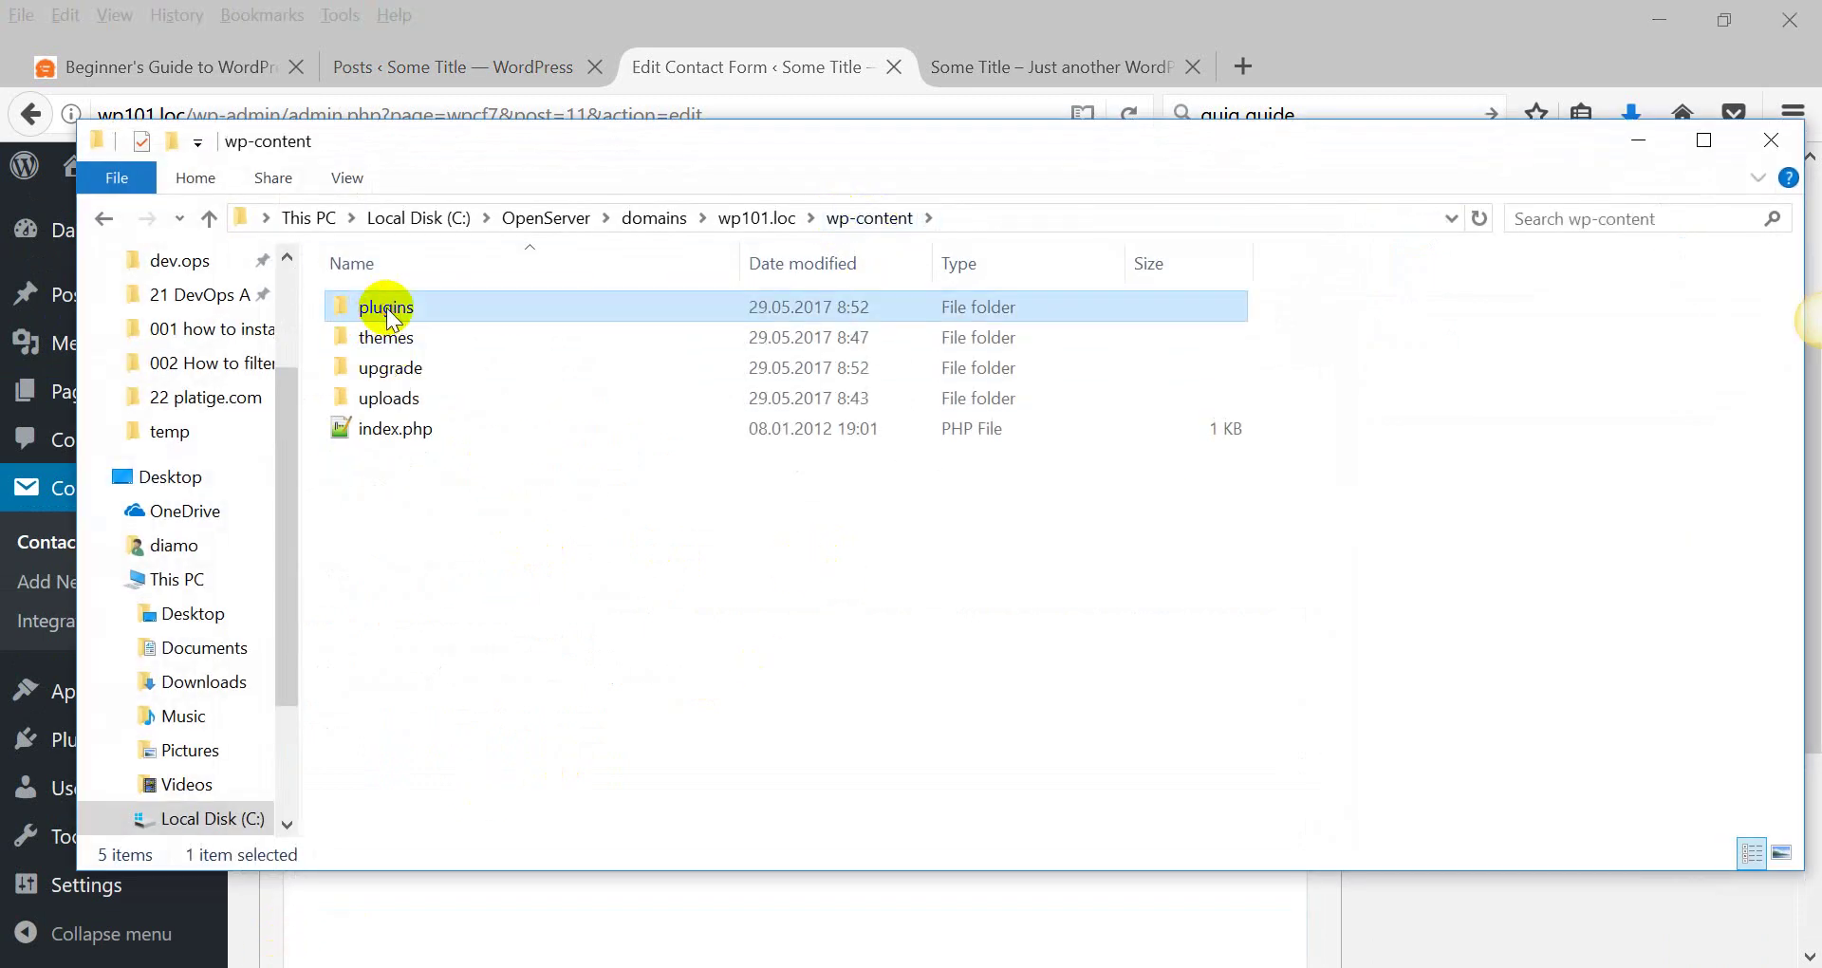
left_click(397, 338)
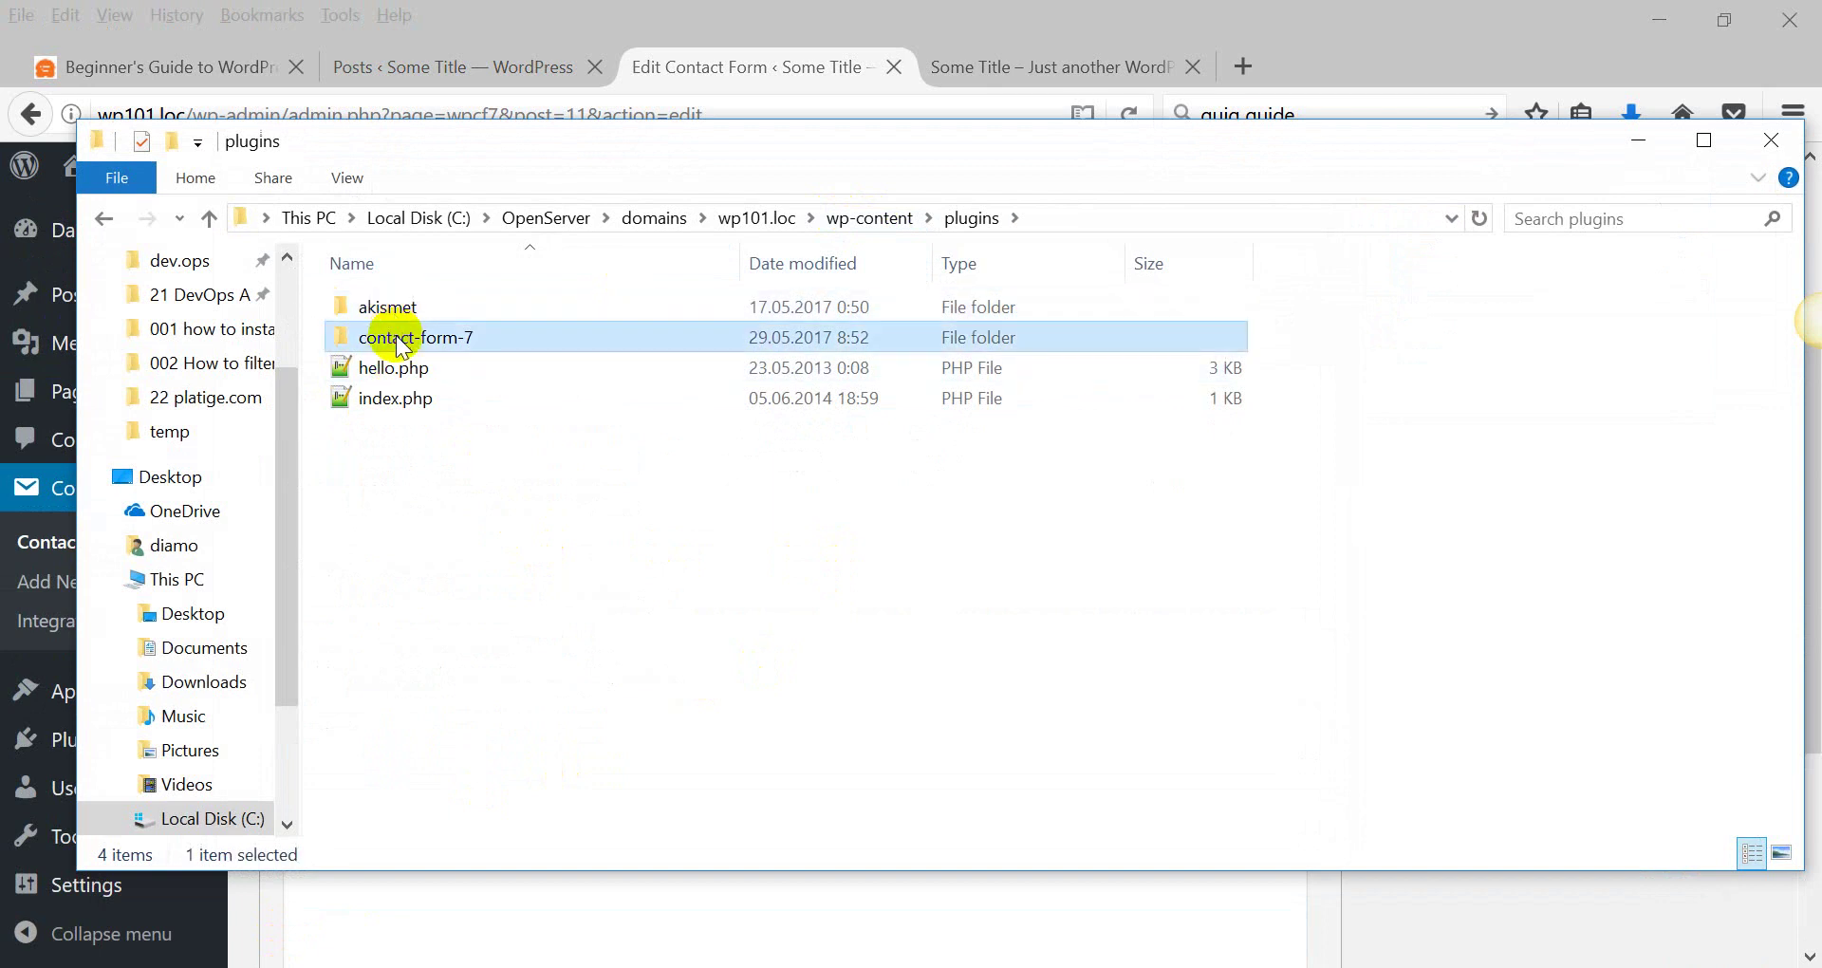
Return to Contact form 1 and copy its shortcode.
left_click(1630, 144)
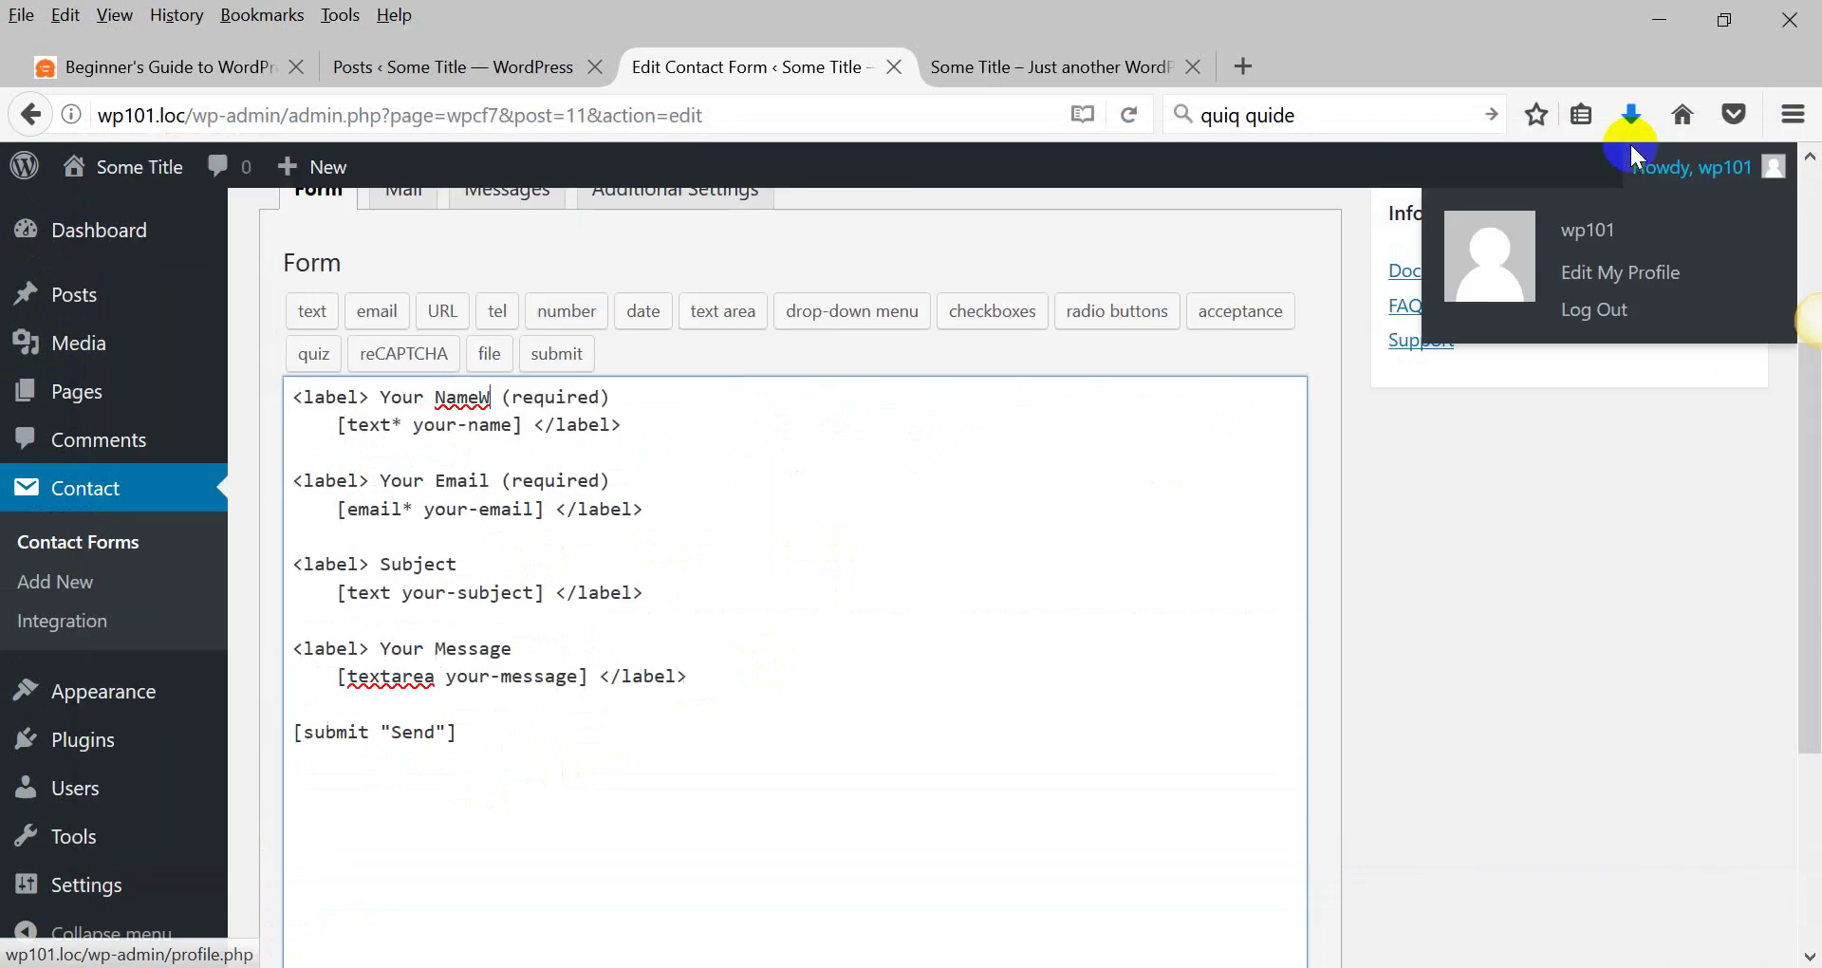
scroll(522, 559, "up", 4)
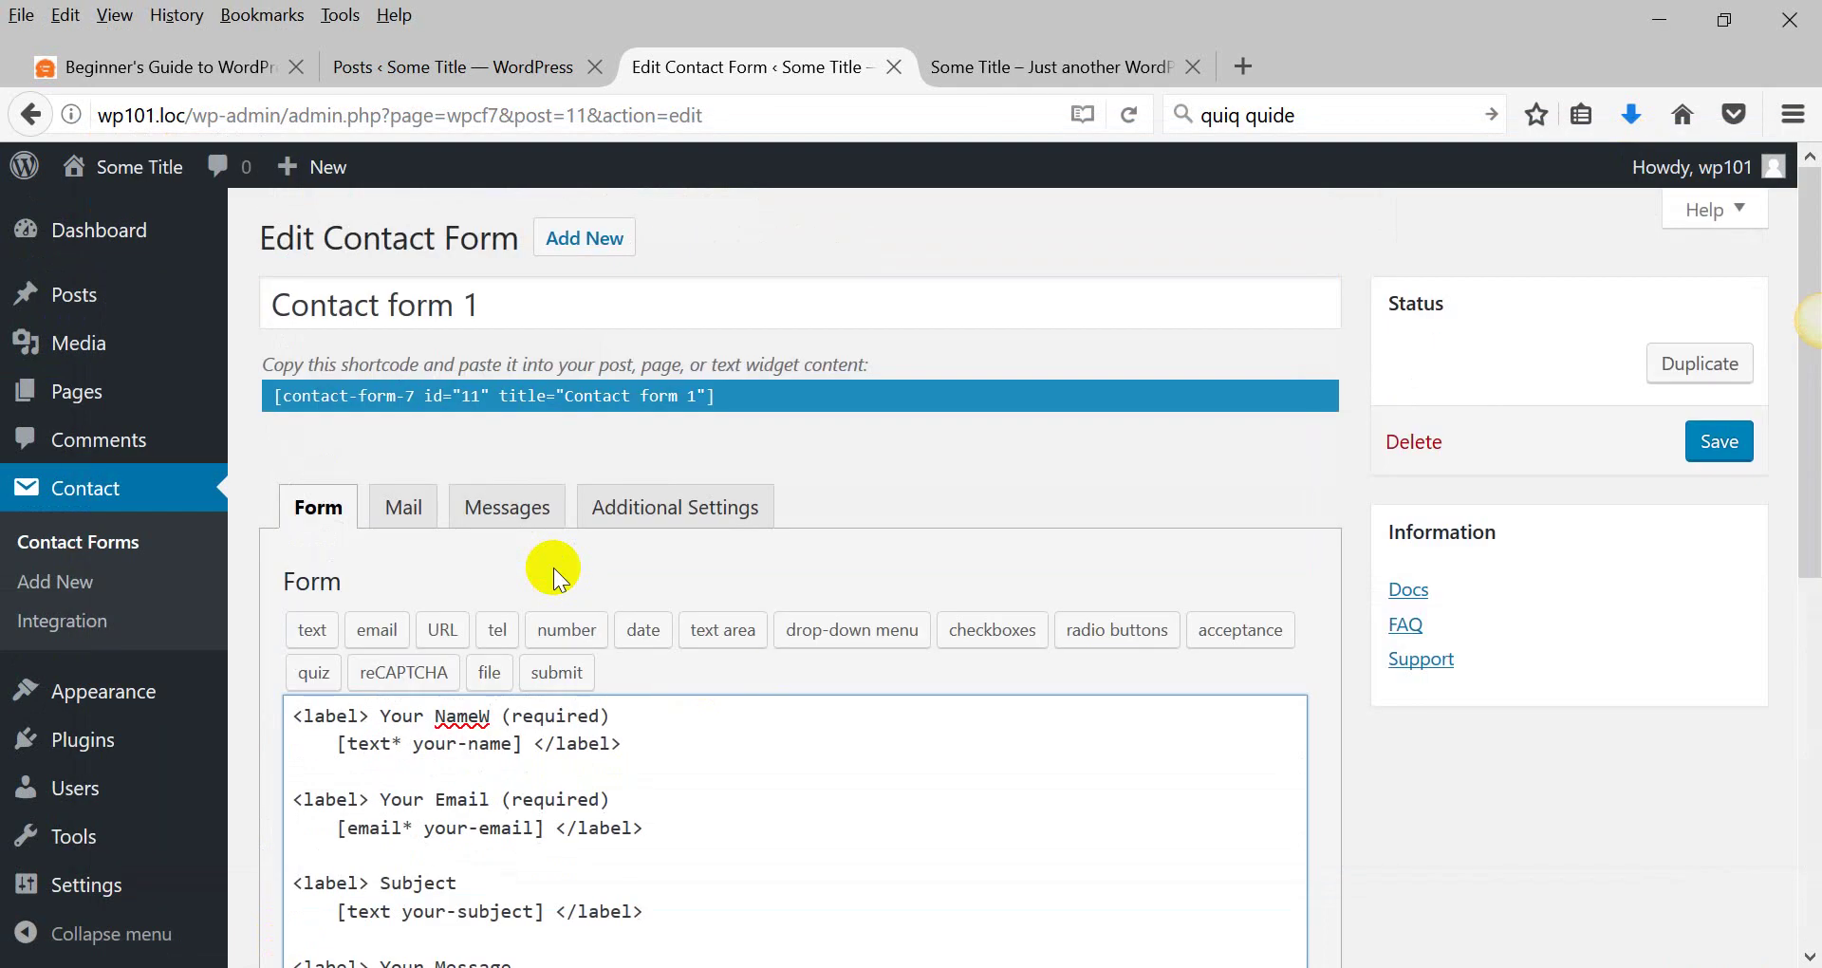
left_click(624, 443)
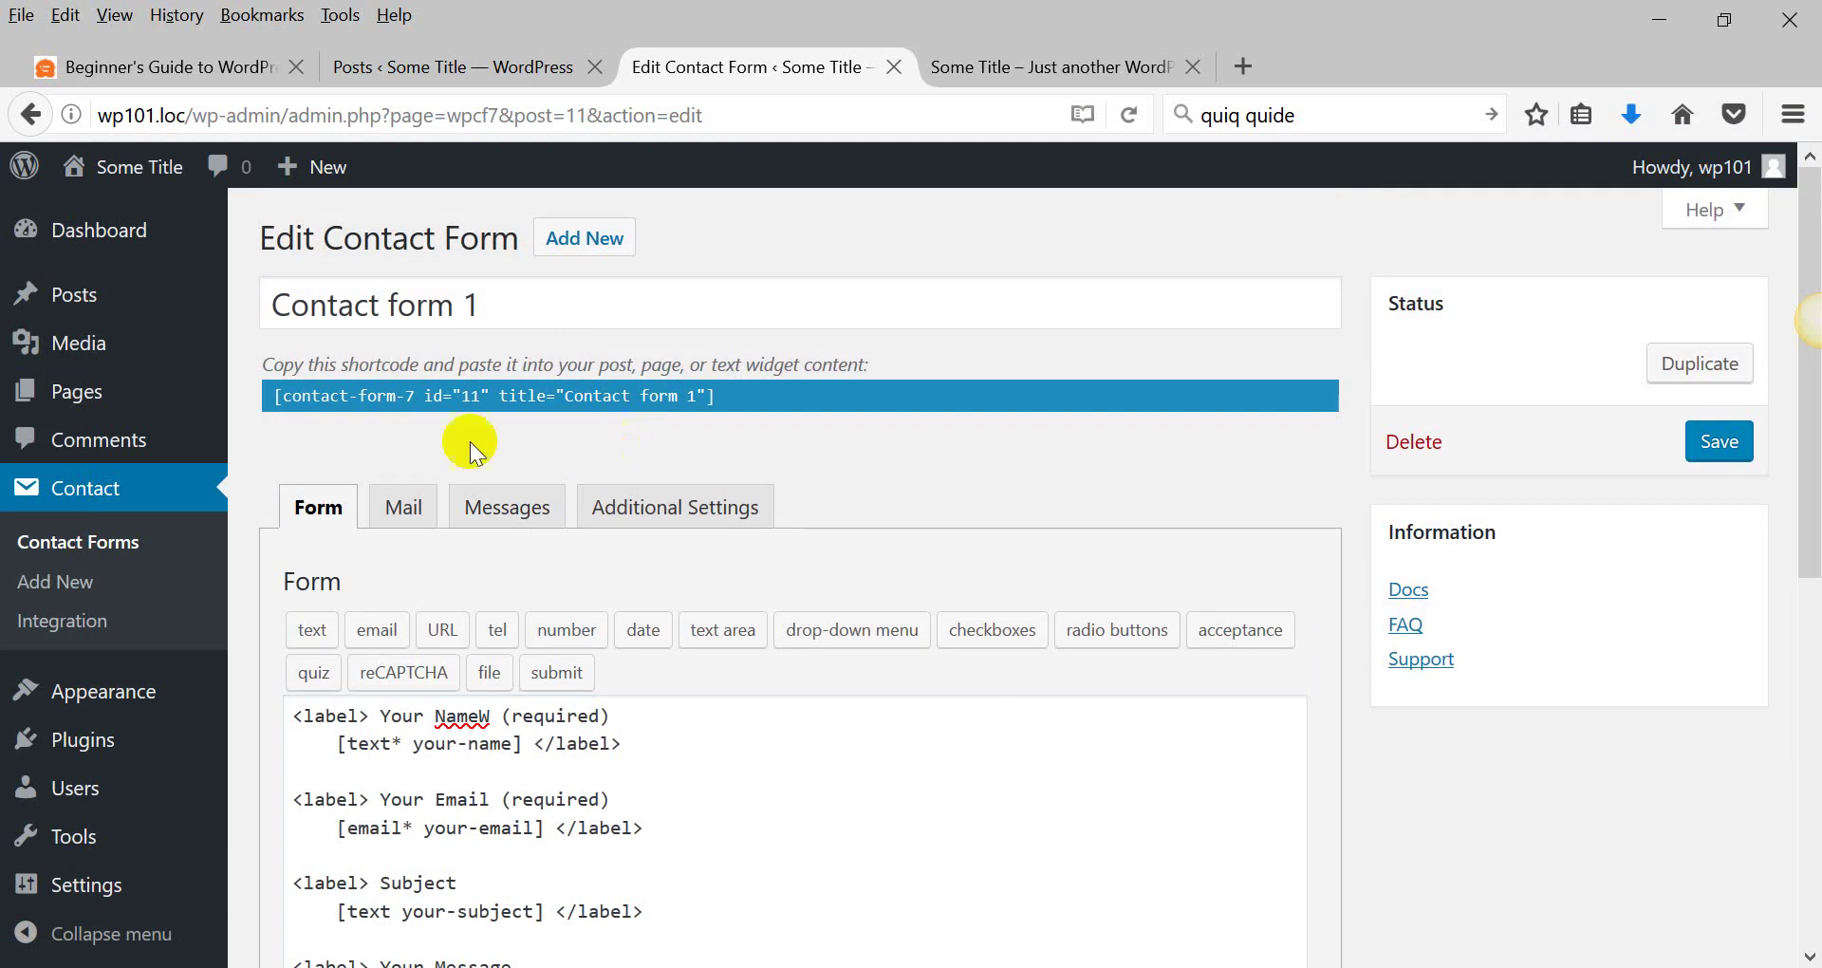
left_click(468, 953)
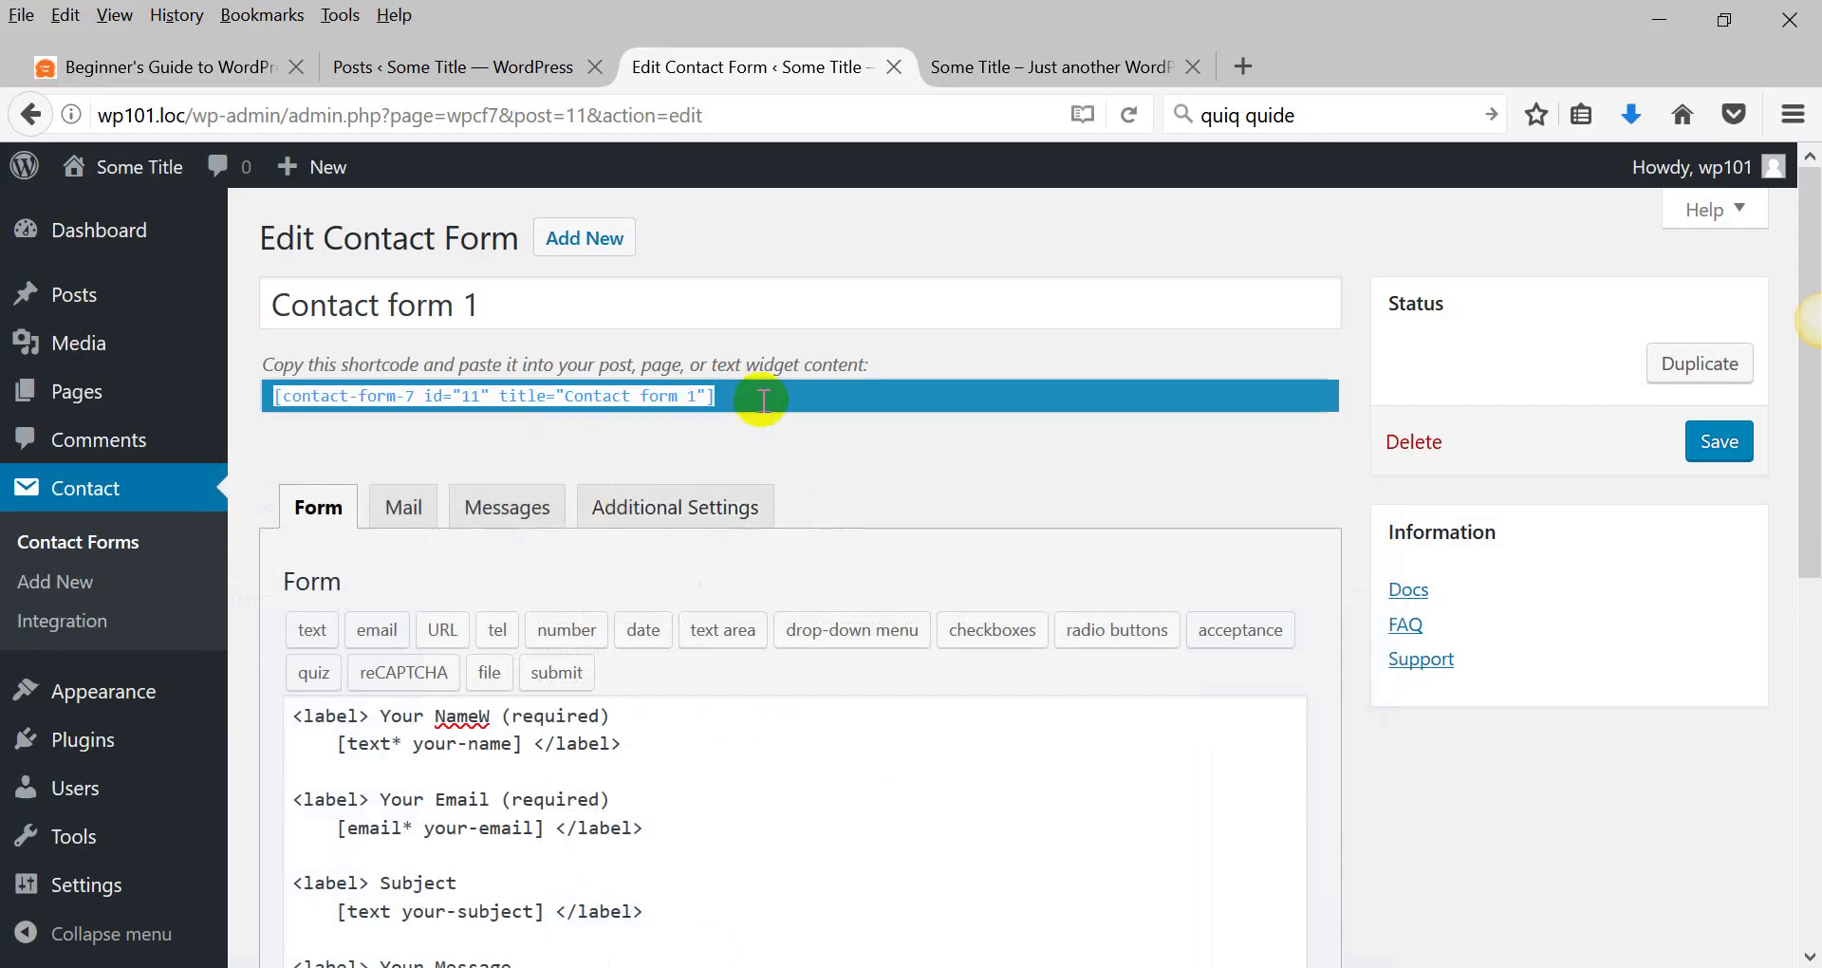
left_click_drag(754, 395, 257, 430)
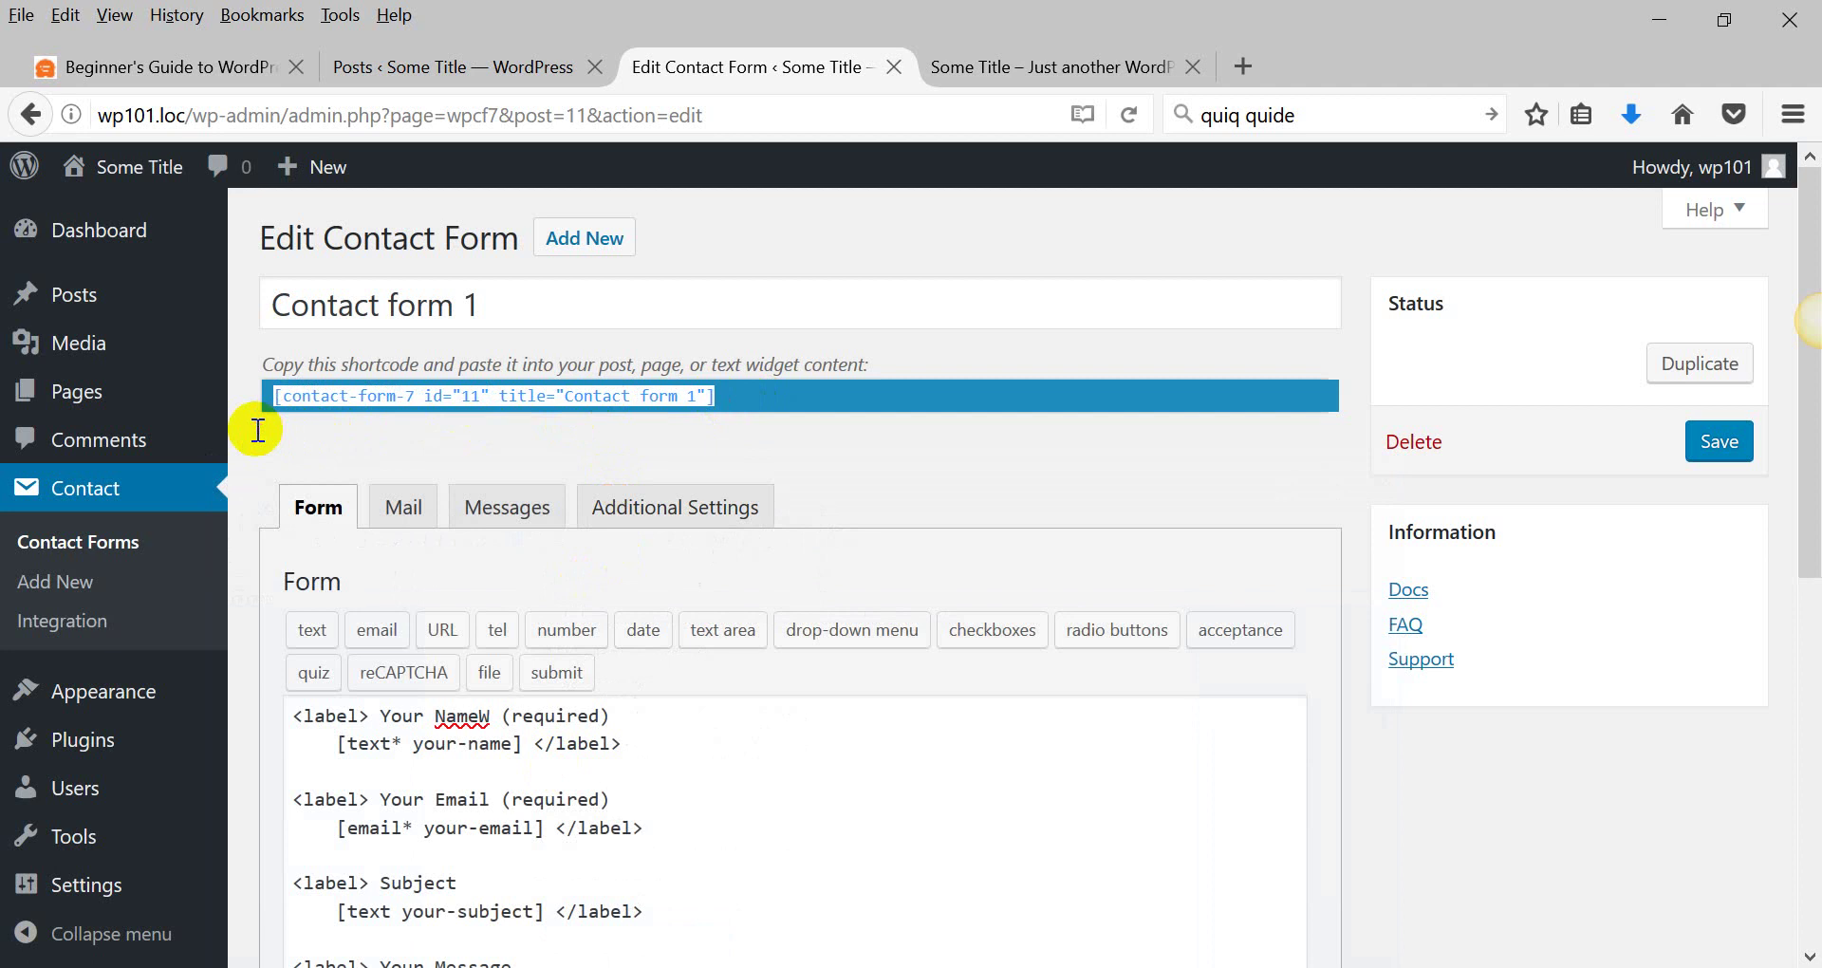
Stay on the page when warned of unsaved changes and save Contact form 1.
left_click(76, 391)
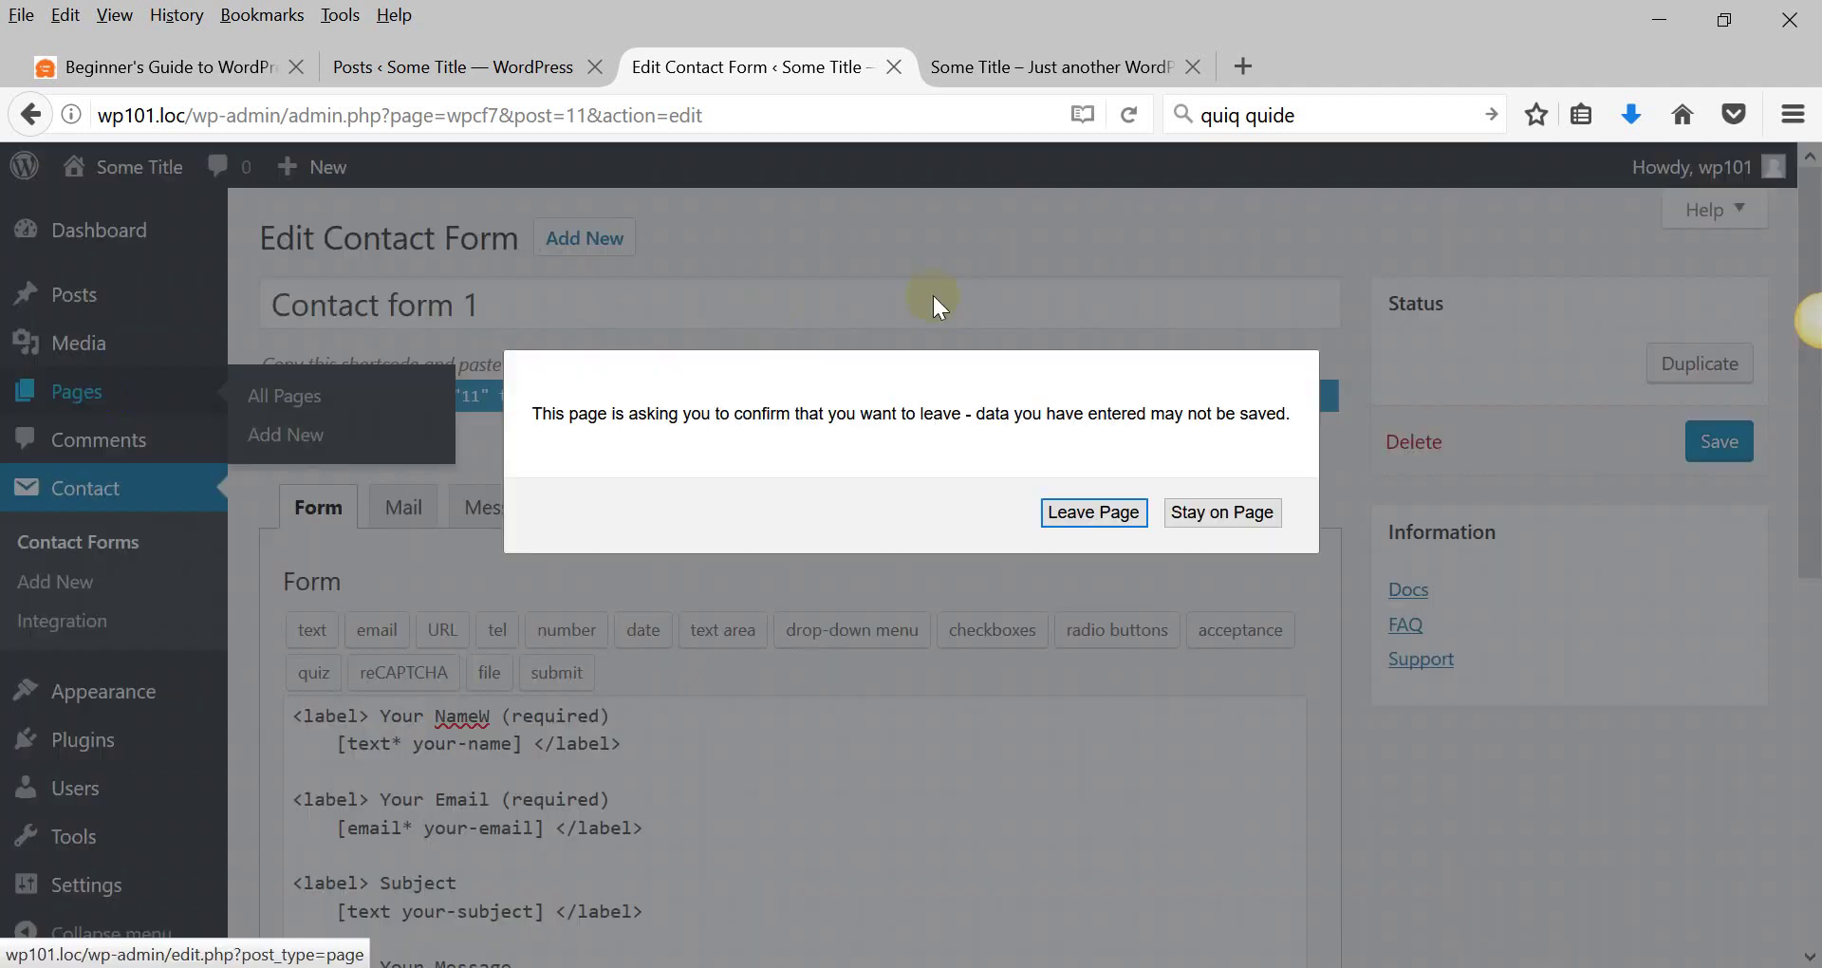
left_click(1220, 512)
left_click(1719, 441)
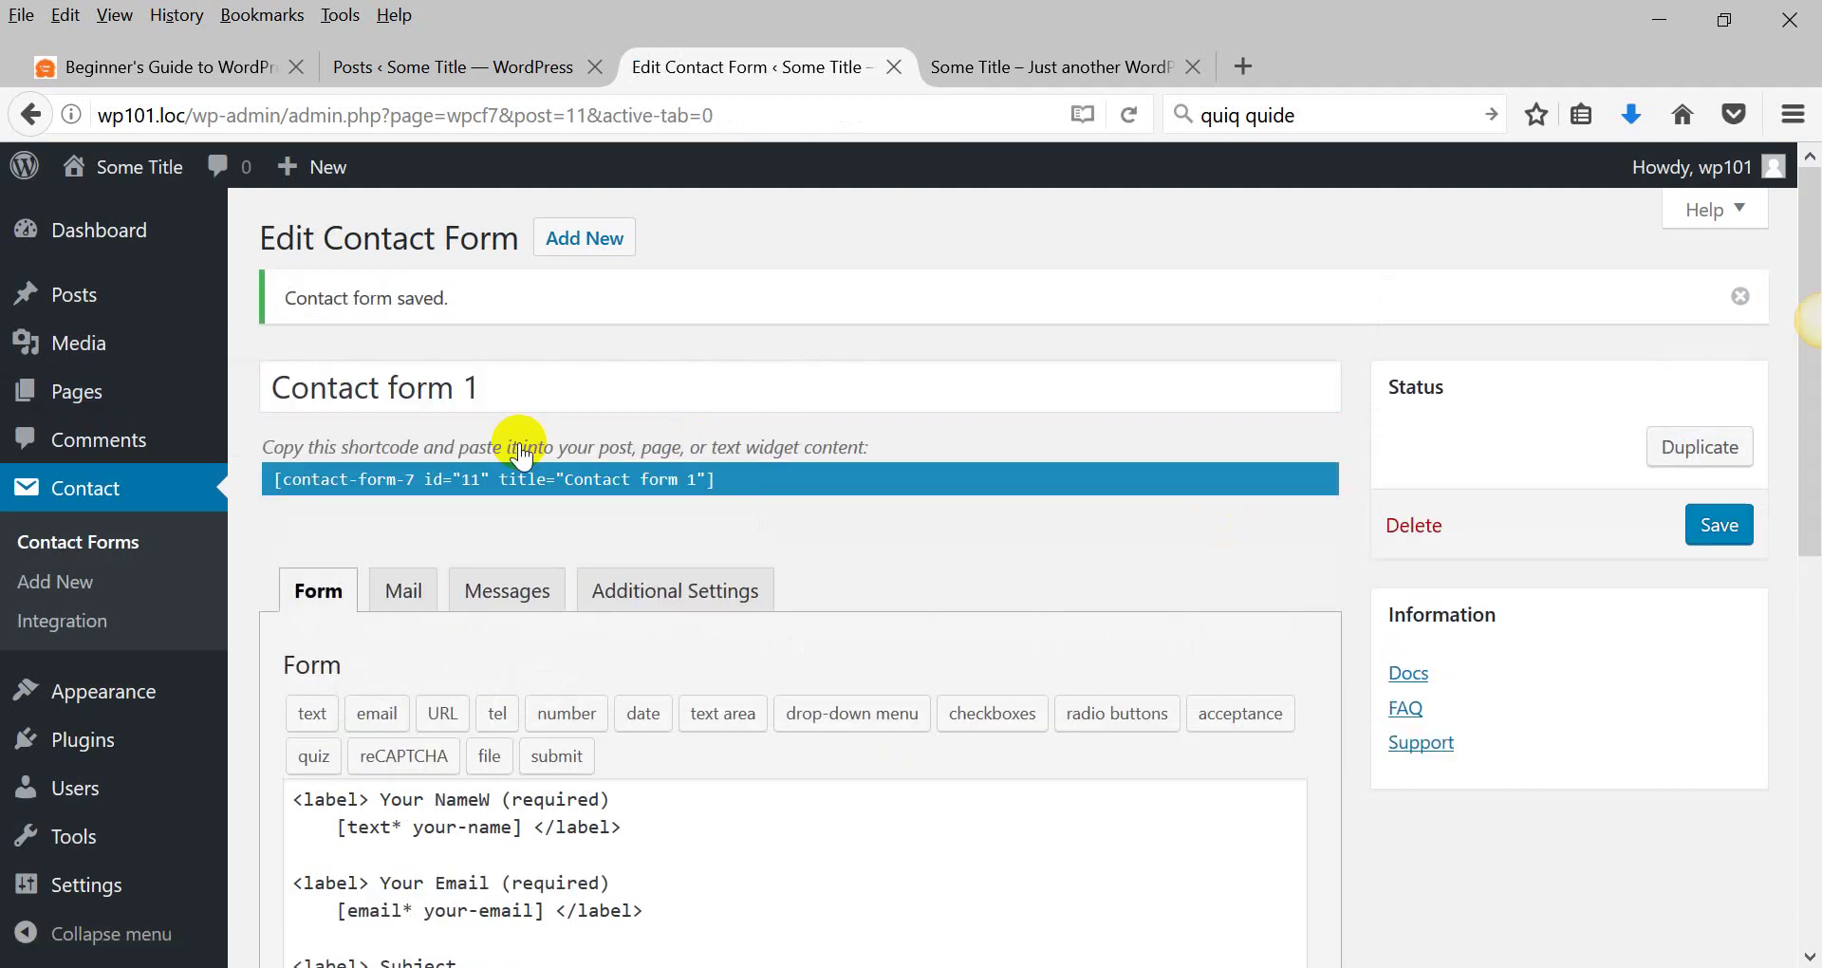
Create a page titled 'Contact', paste the contact form shortcode into its body, and publish it.
left_click(28, 390)
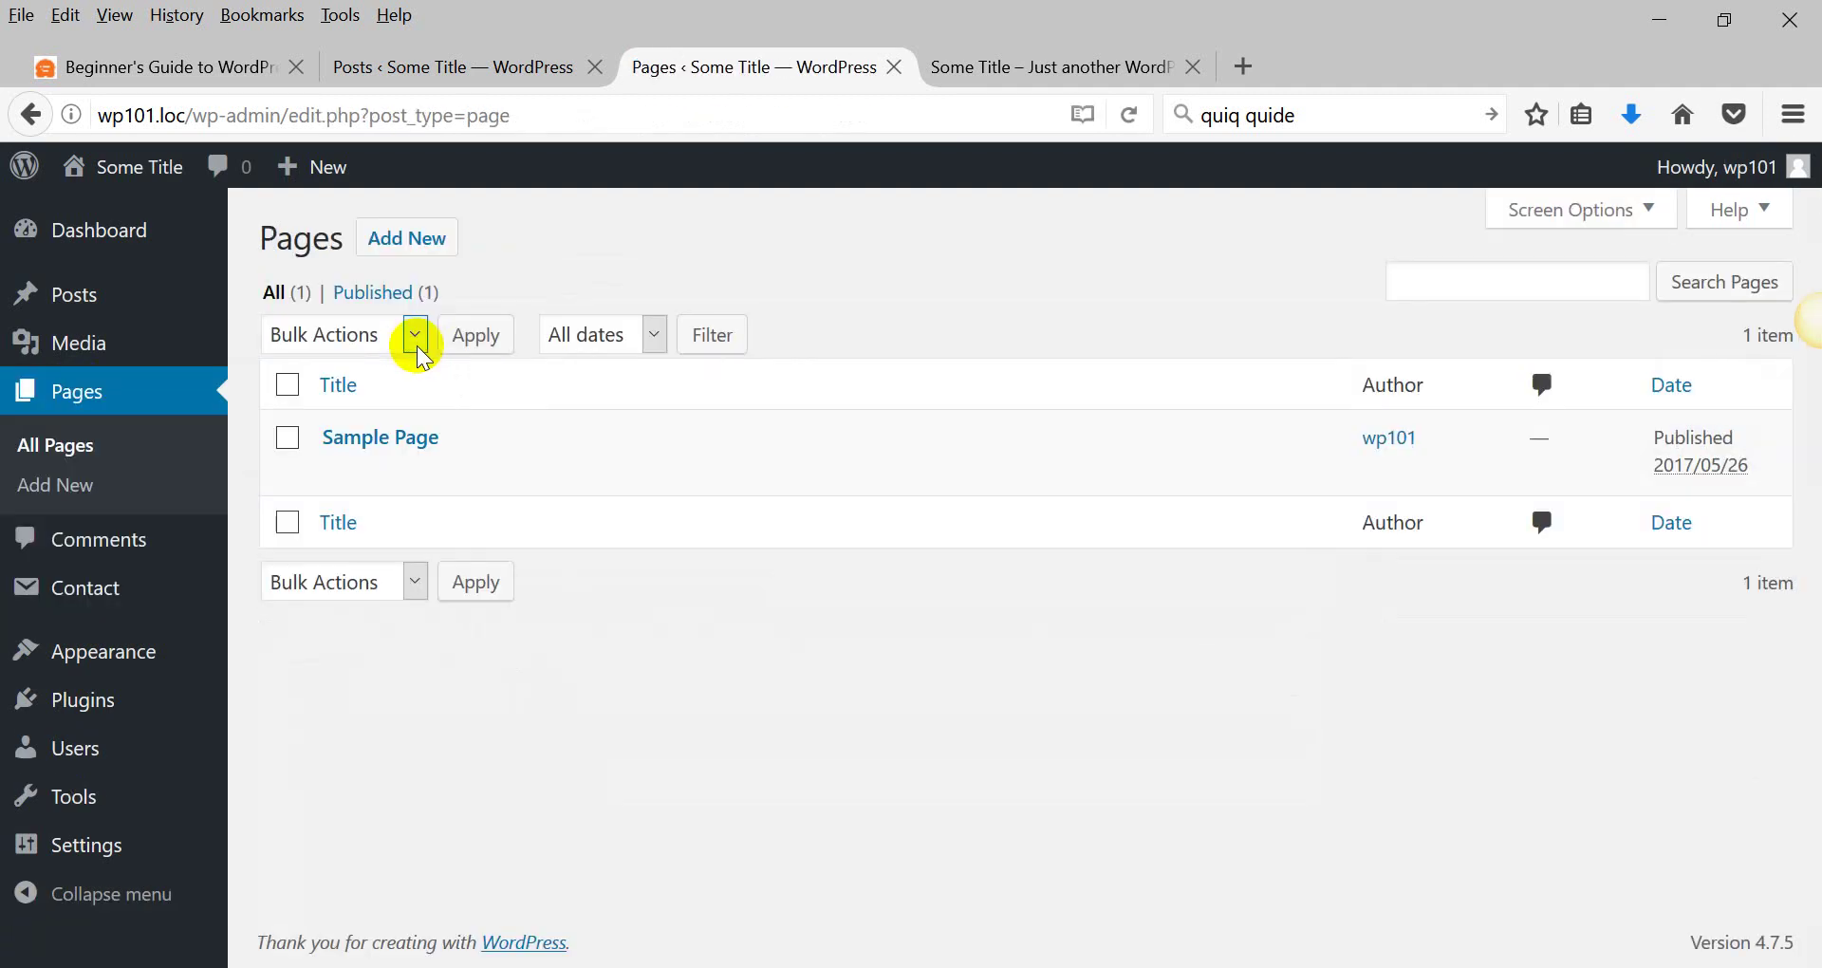
left_click(407, 238)
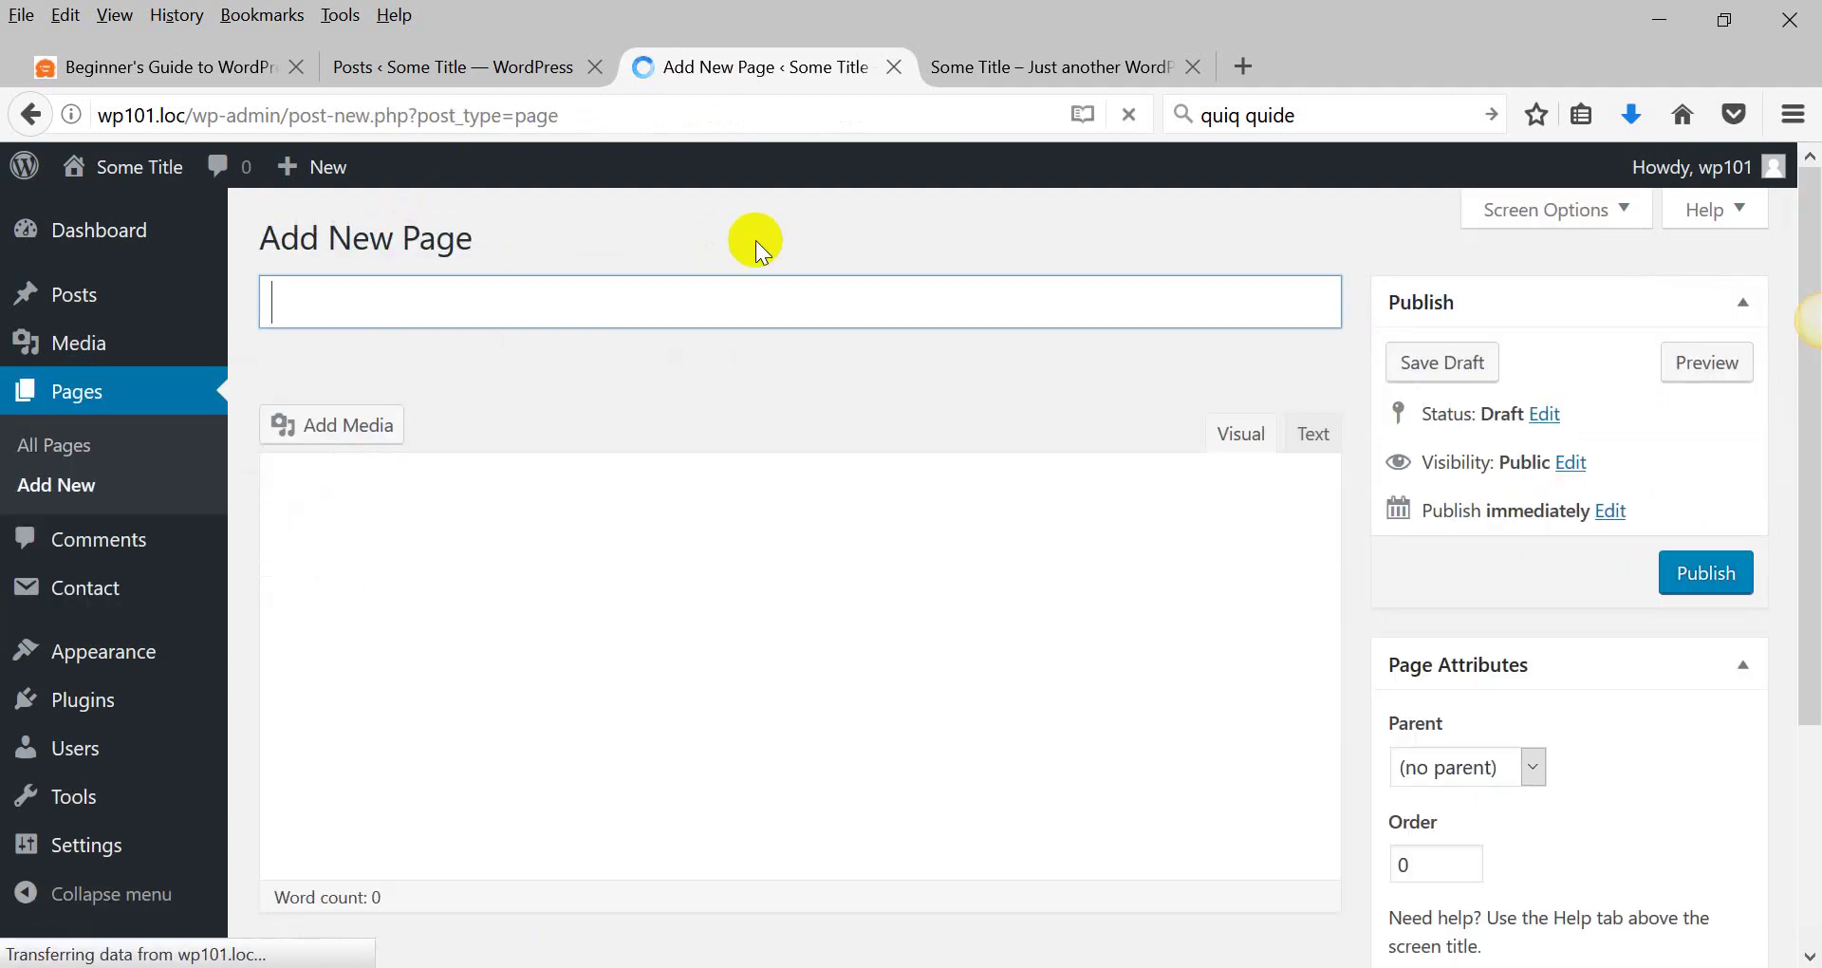
type("Contact")
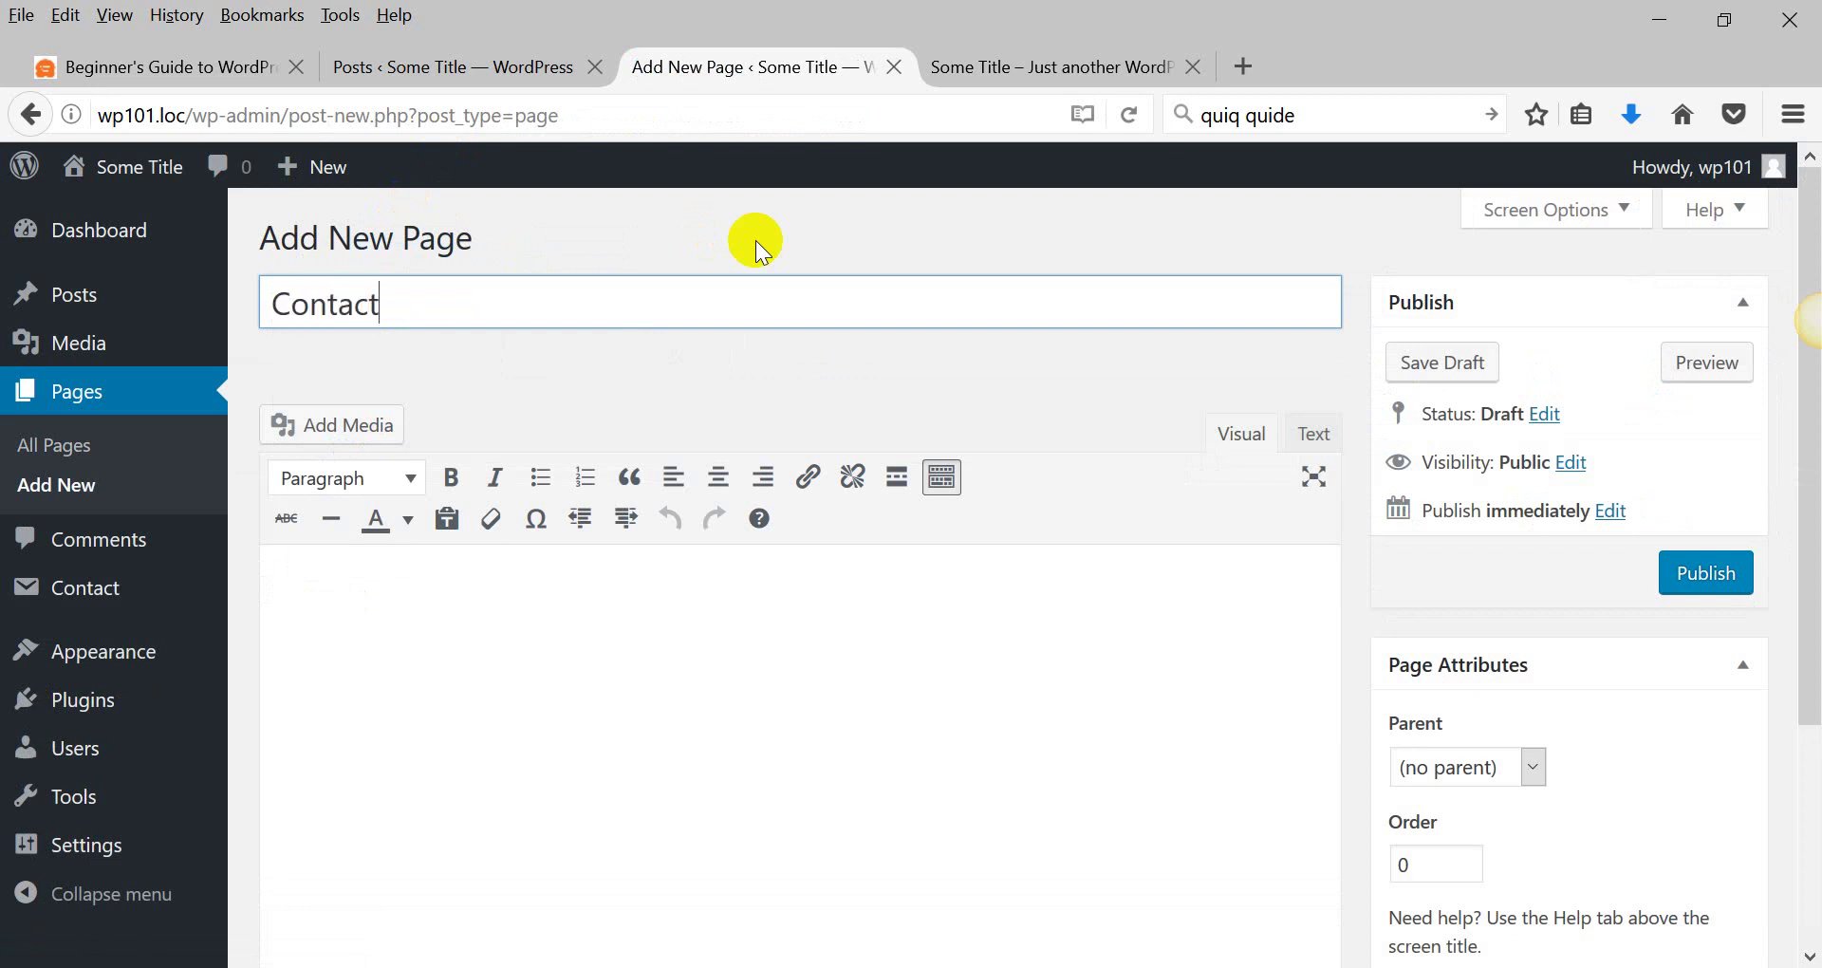
left_click(472, 704)
type("[contact-form-7 id=\"11\" title=\"Contact form 1\"]")
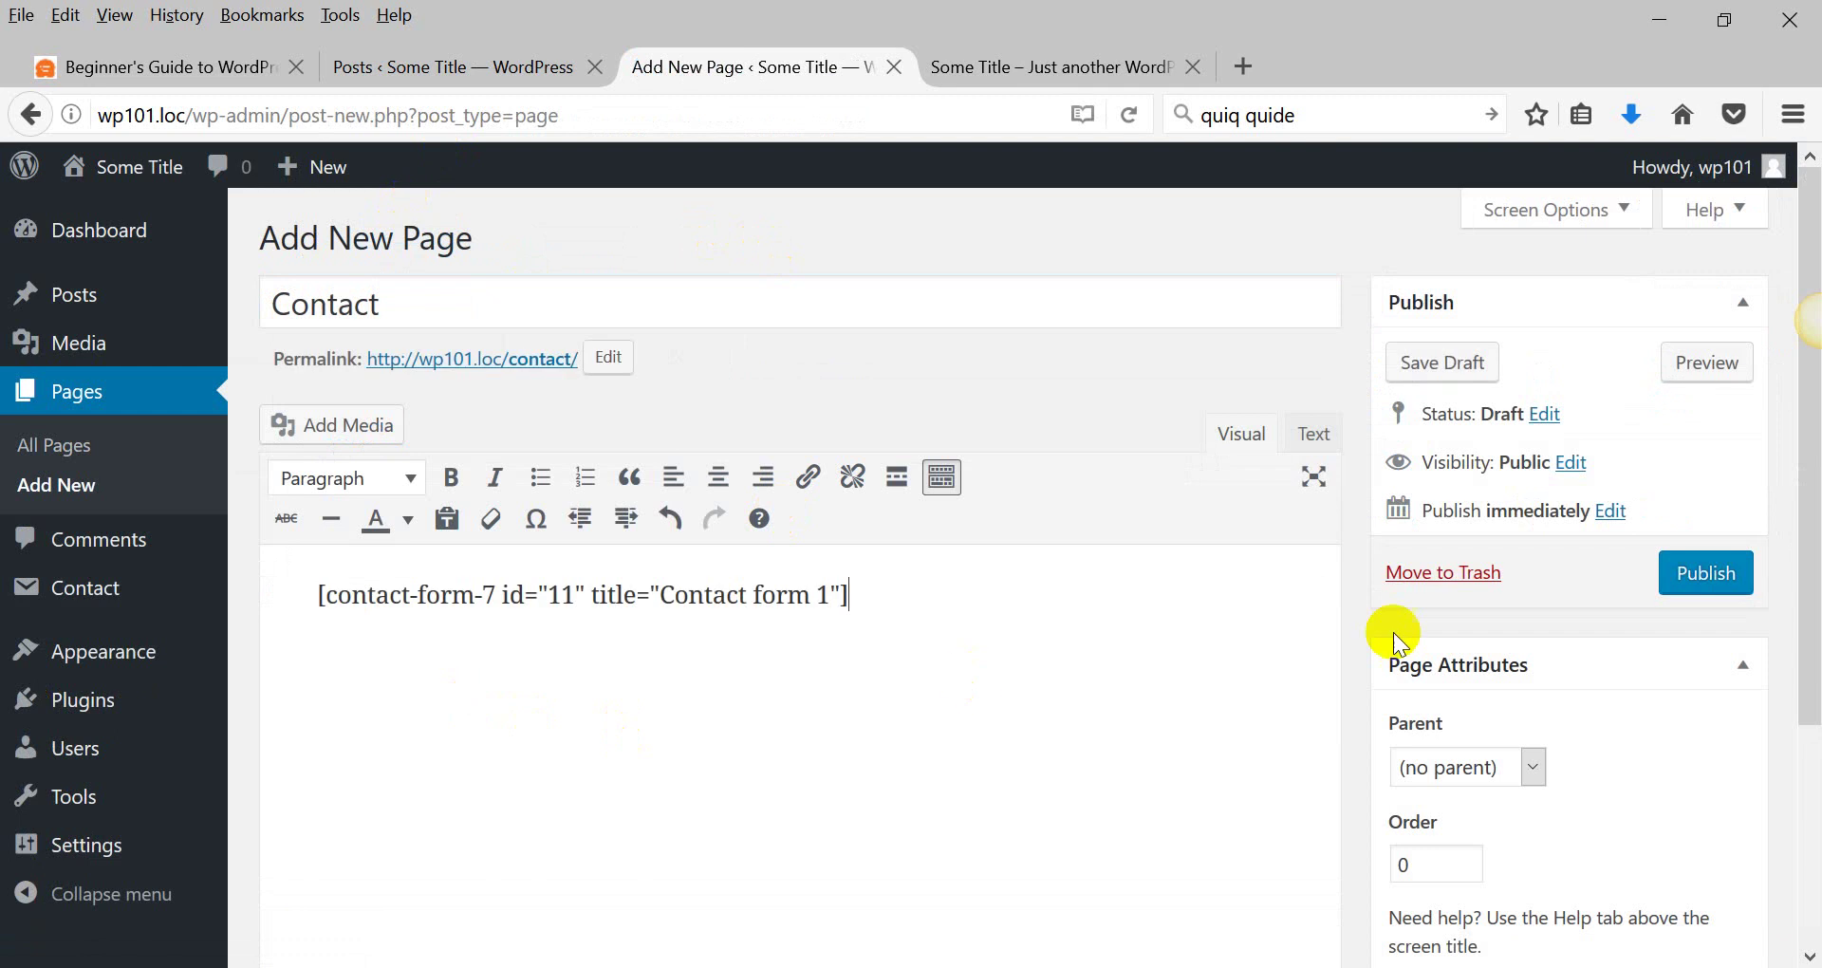
left_click(1718, 573)
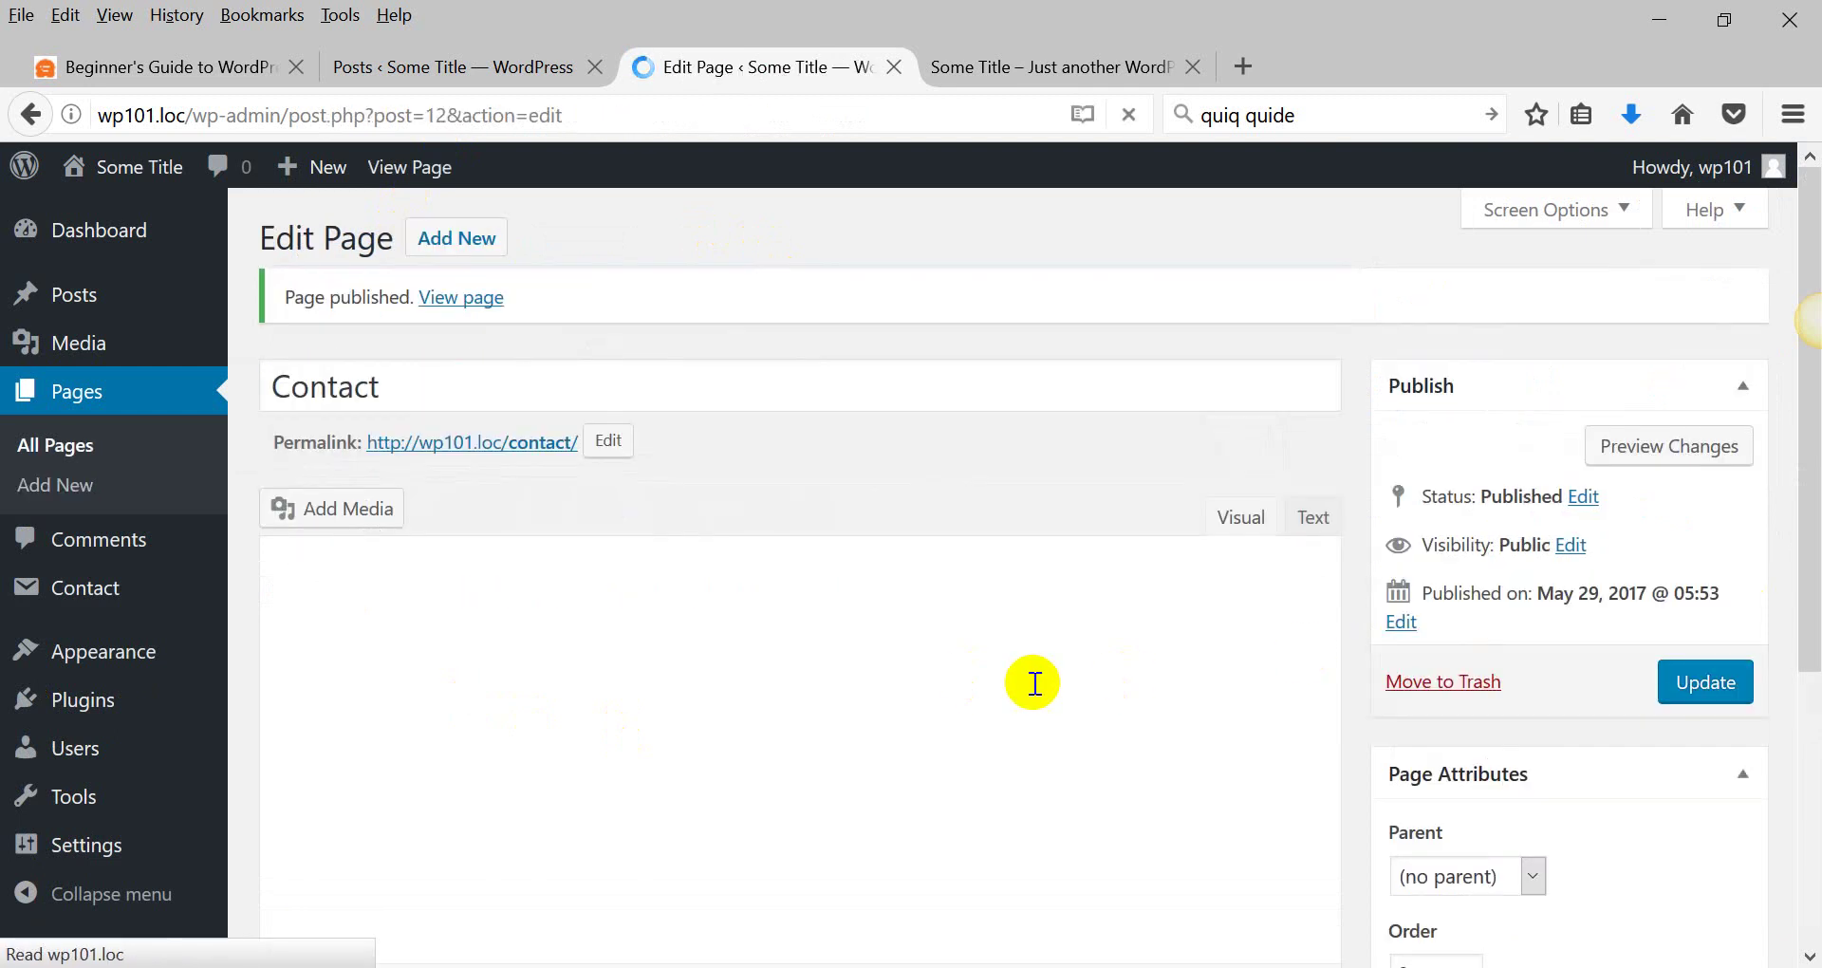
View the live Contact page and try its name, email and Subject fields.
left_click(467, 297)
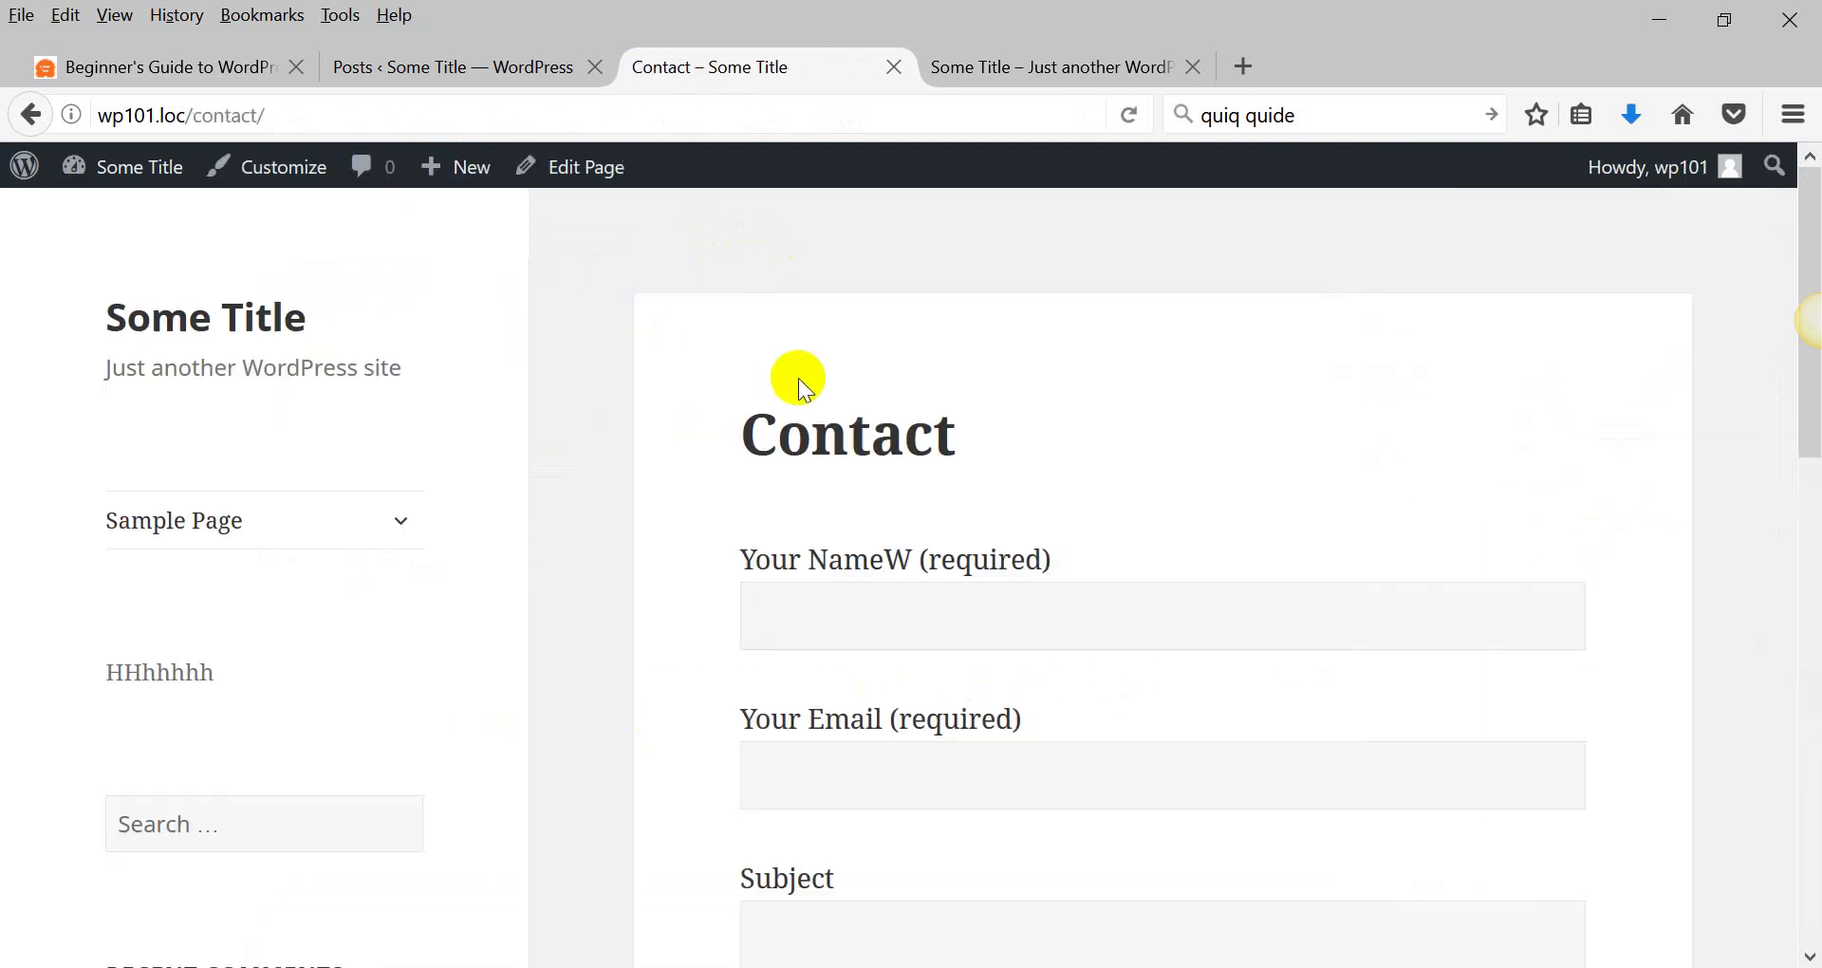
scroll(679, 487, "down", 10)
scroll(680, 487, "up", 10)
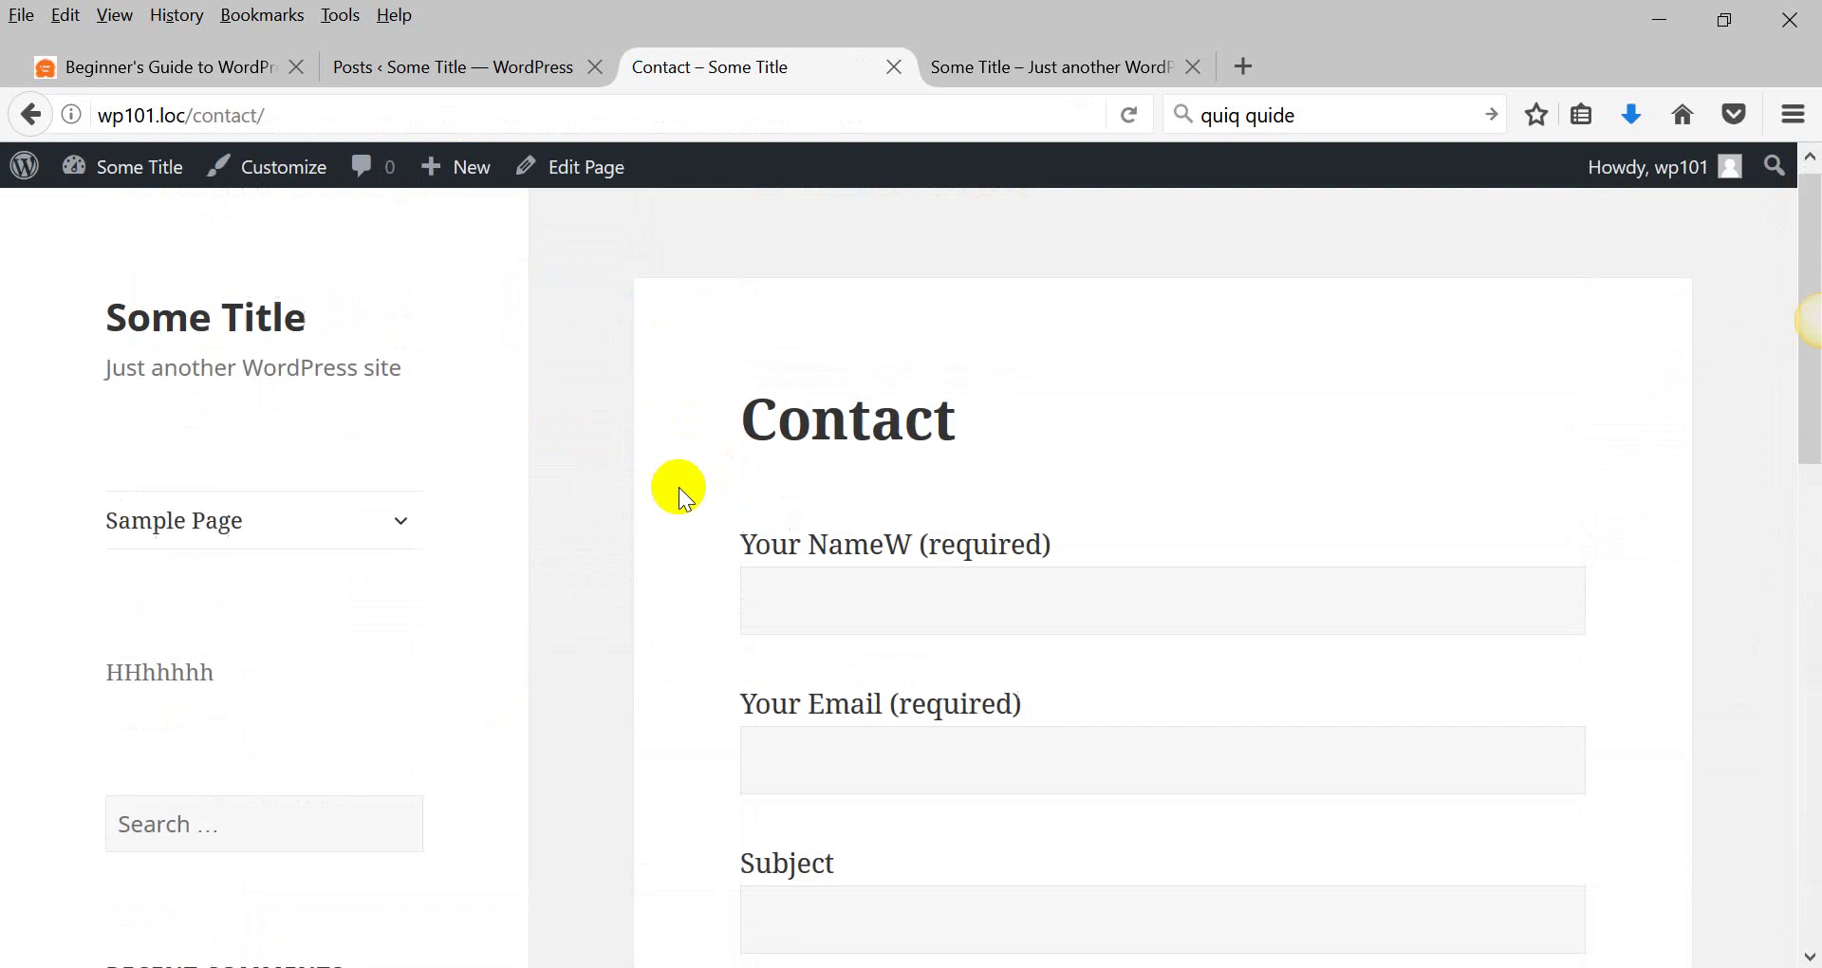
left_click(818, 605)
scroll(817, 605, "down", 6)
scroll(817, 605, "up", 5)
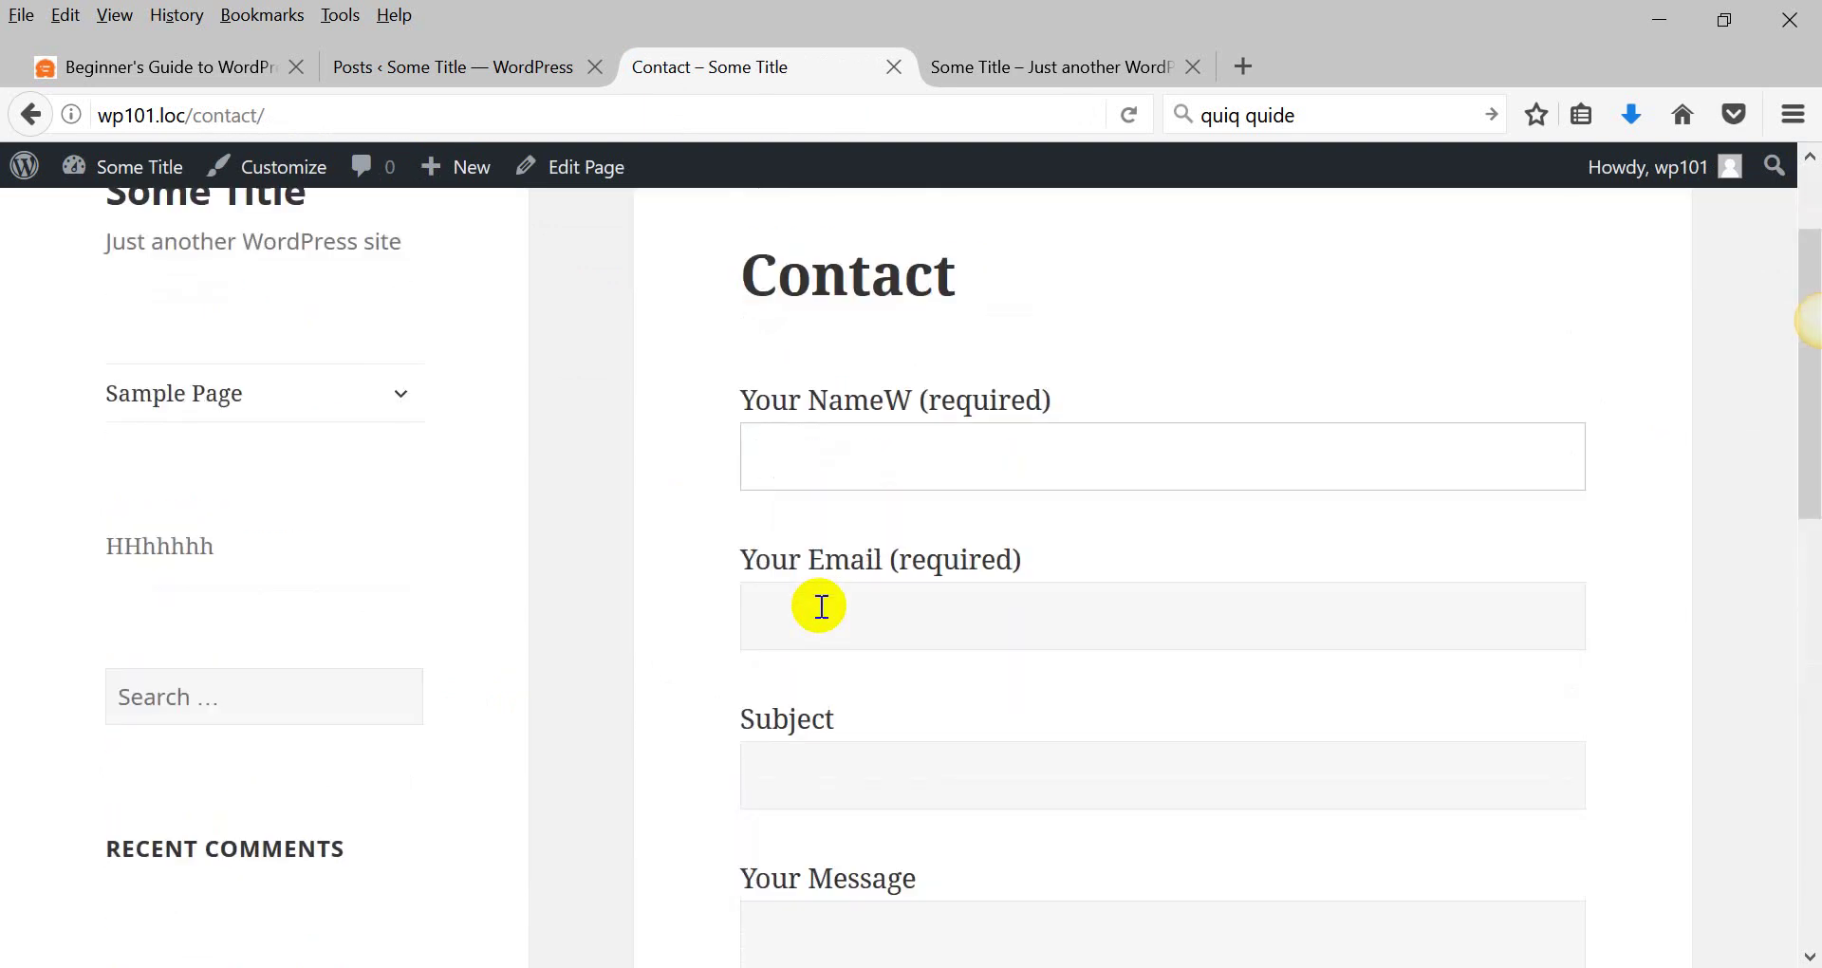
left_click(819, 607)
left_click(817, 764)
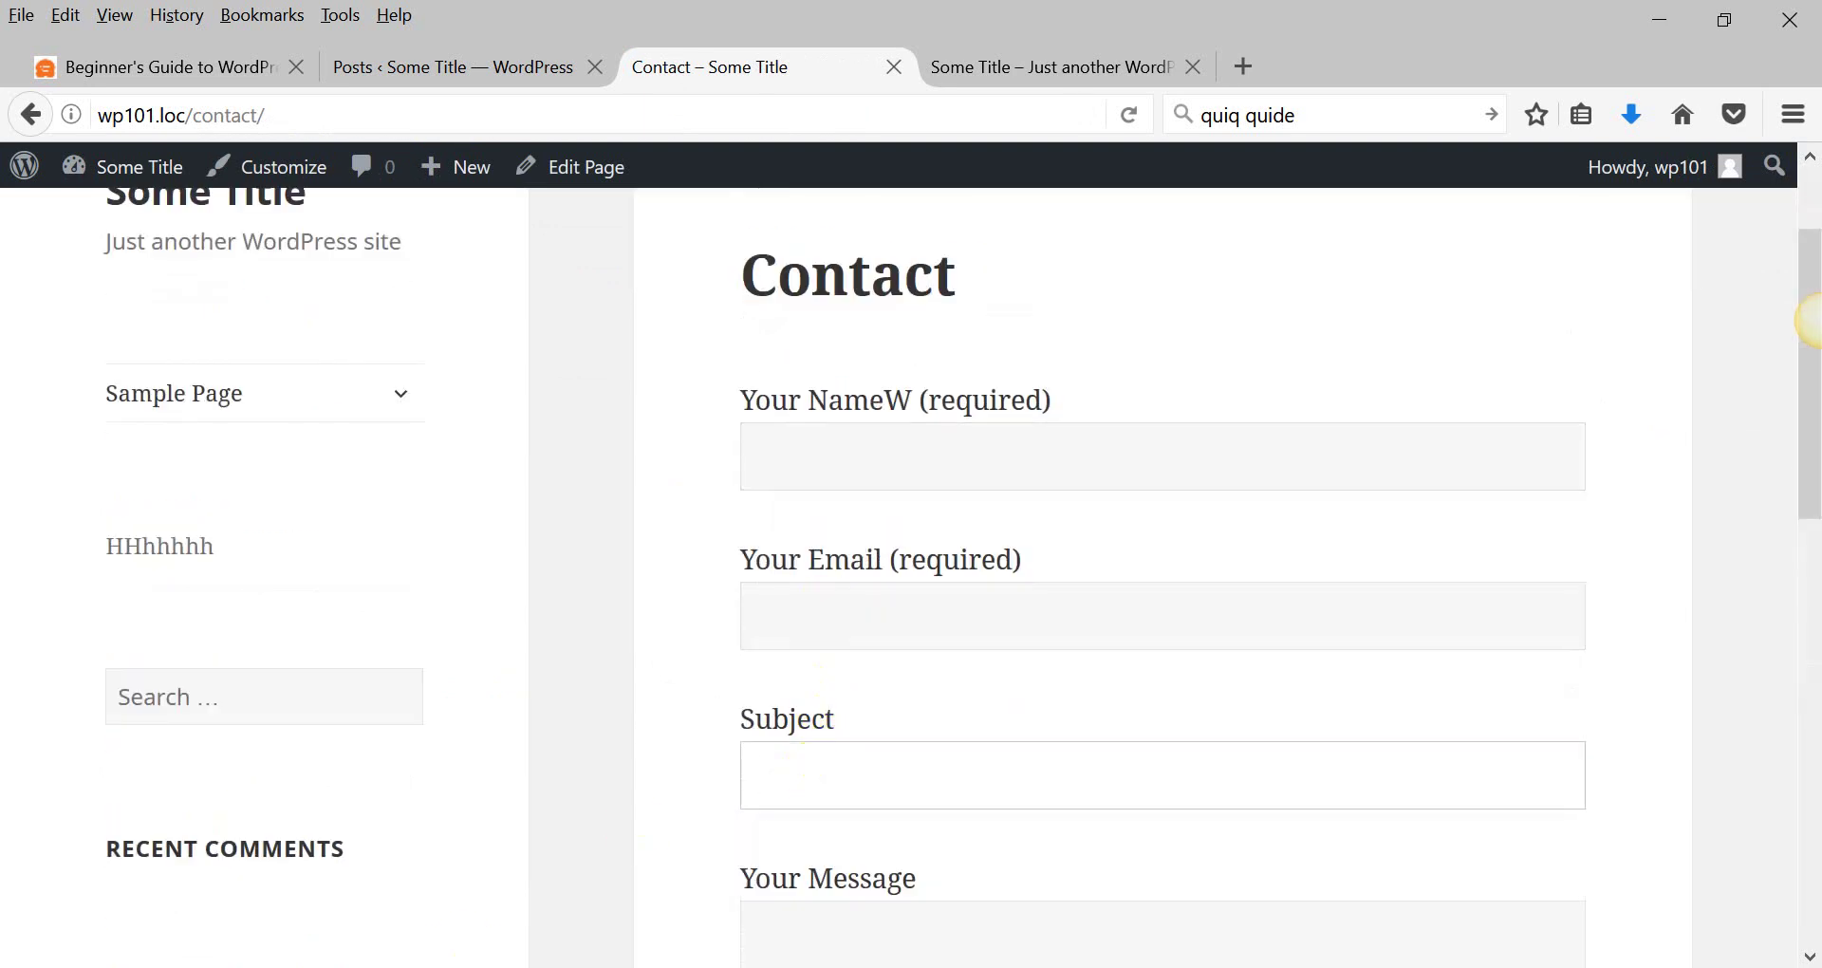
Glance at the WordPad notes, then return to the browser and re-maximize its window.
key("alt+Tab")
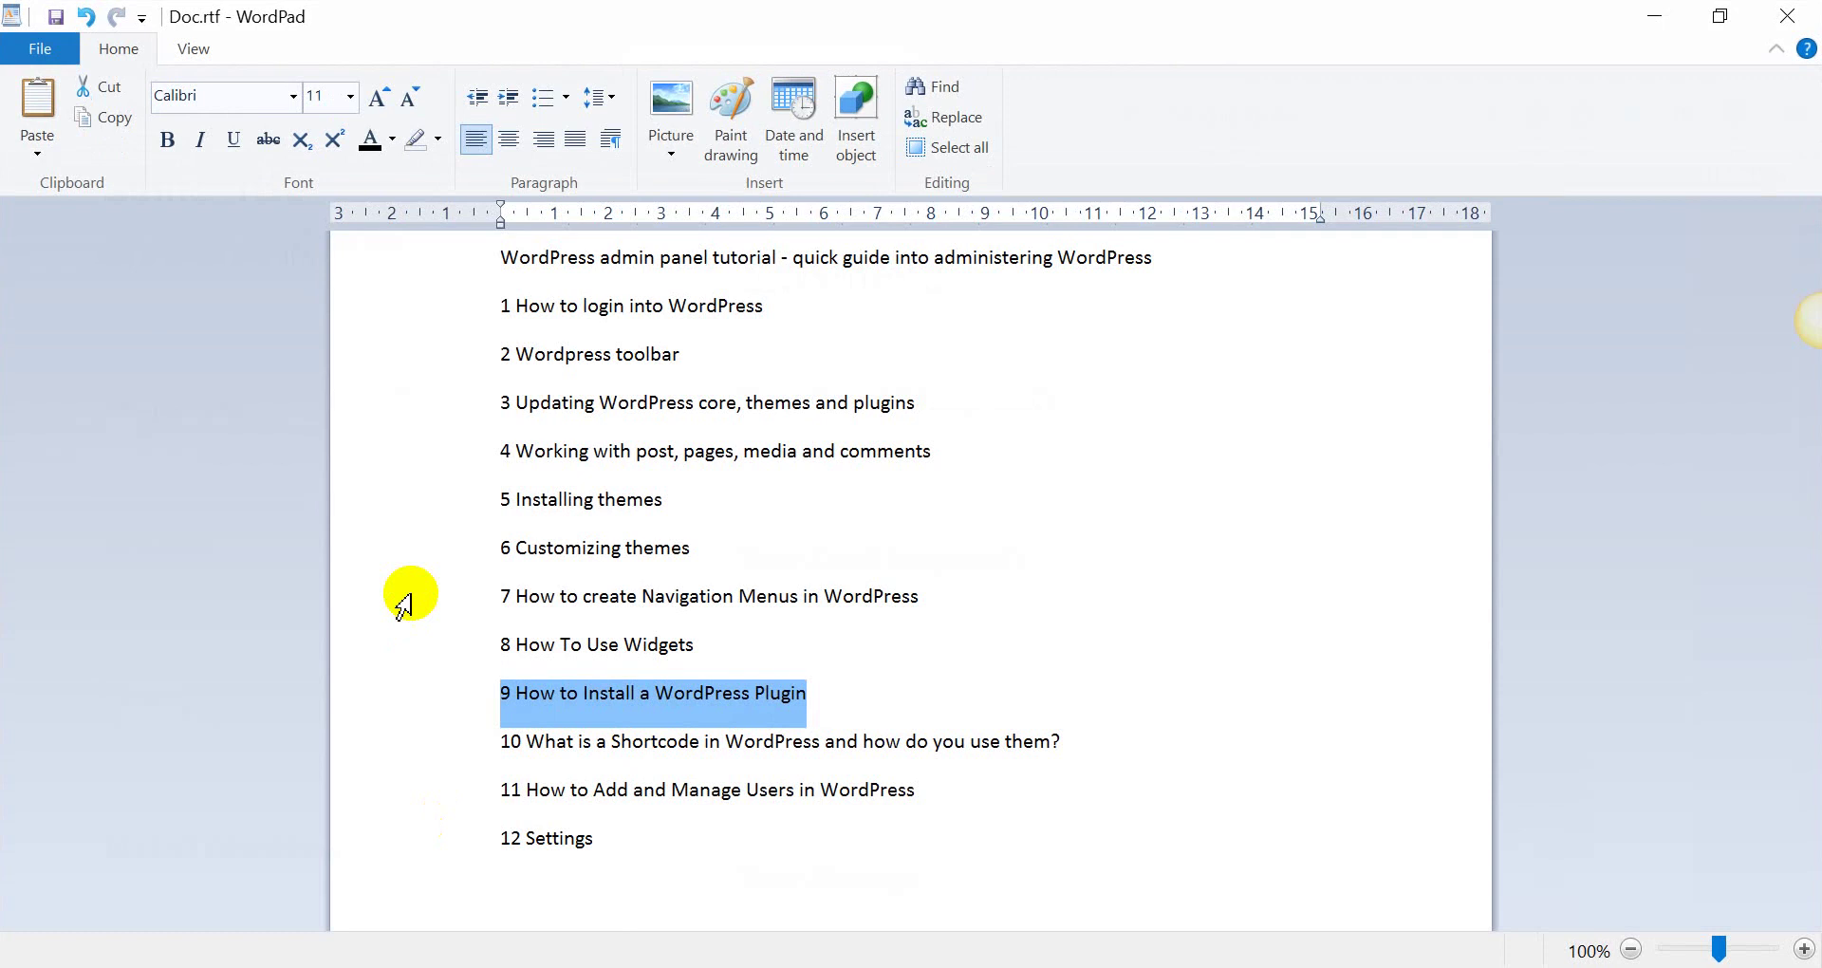
key("alt+Tab")
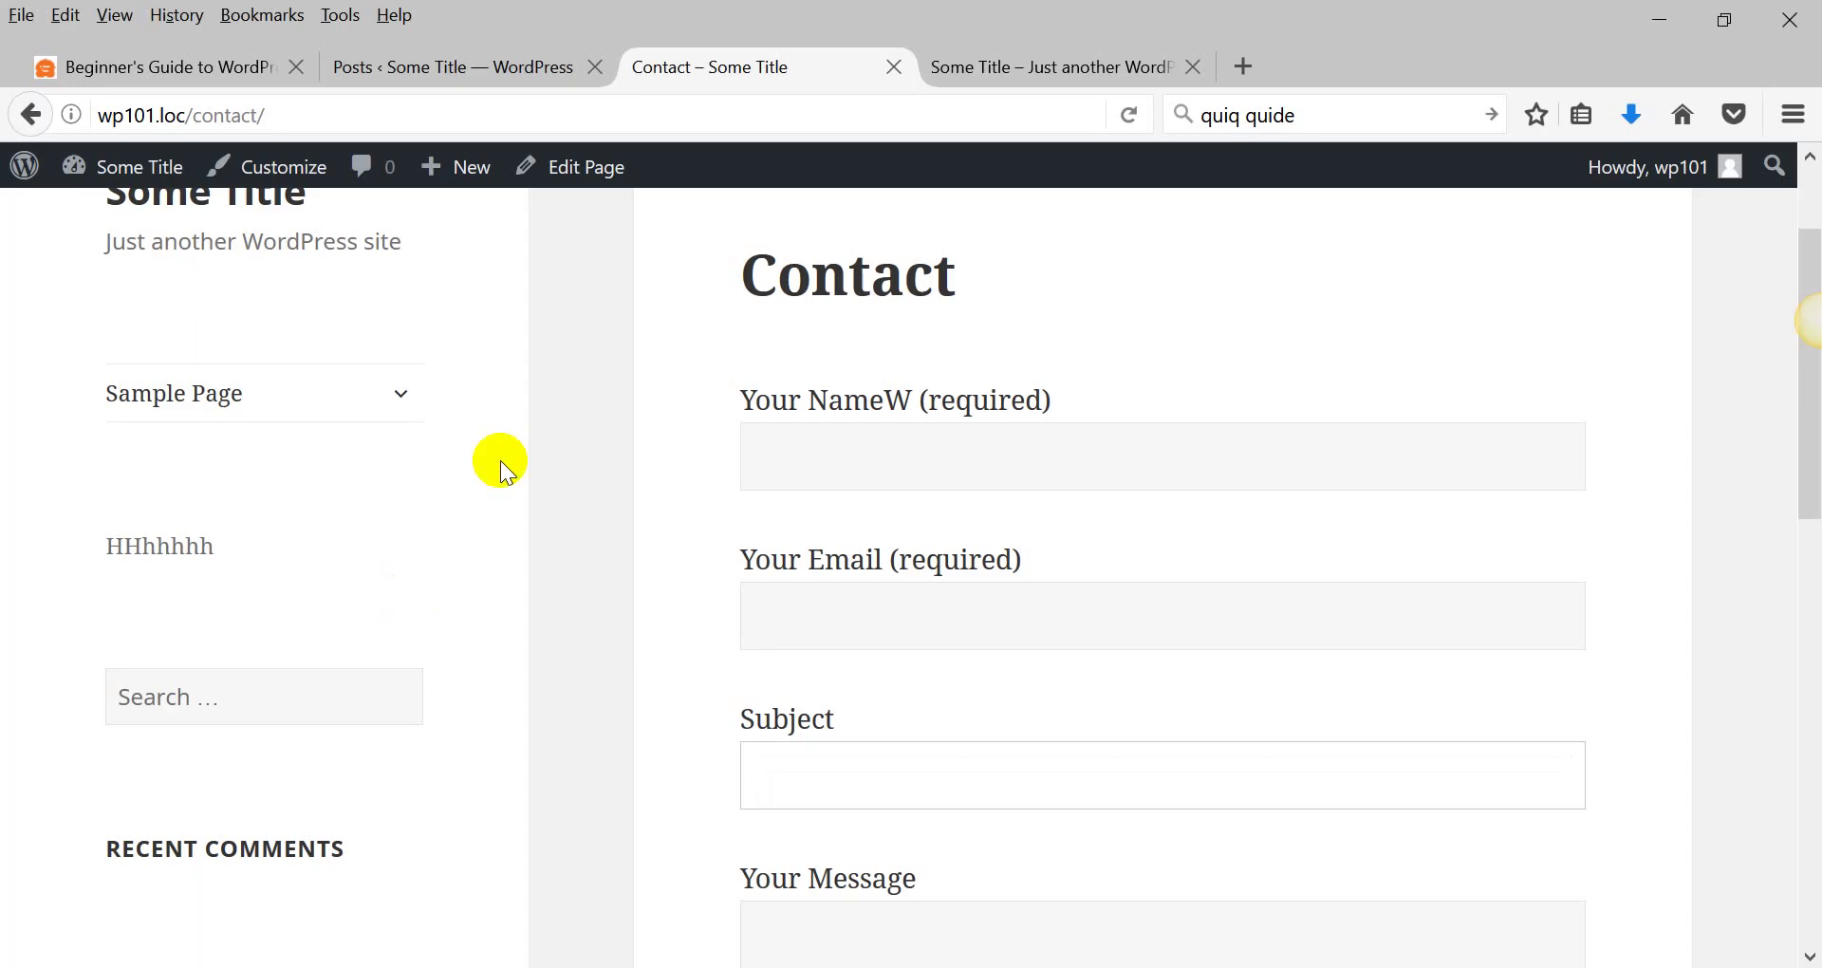
double_click(509, 44)
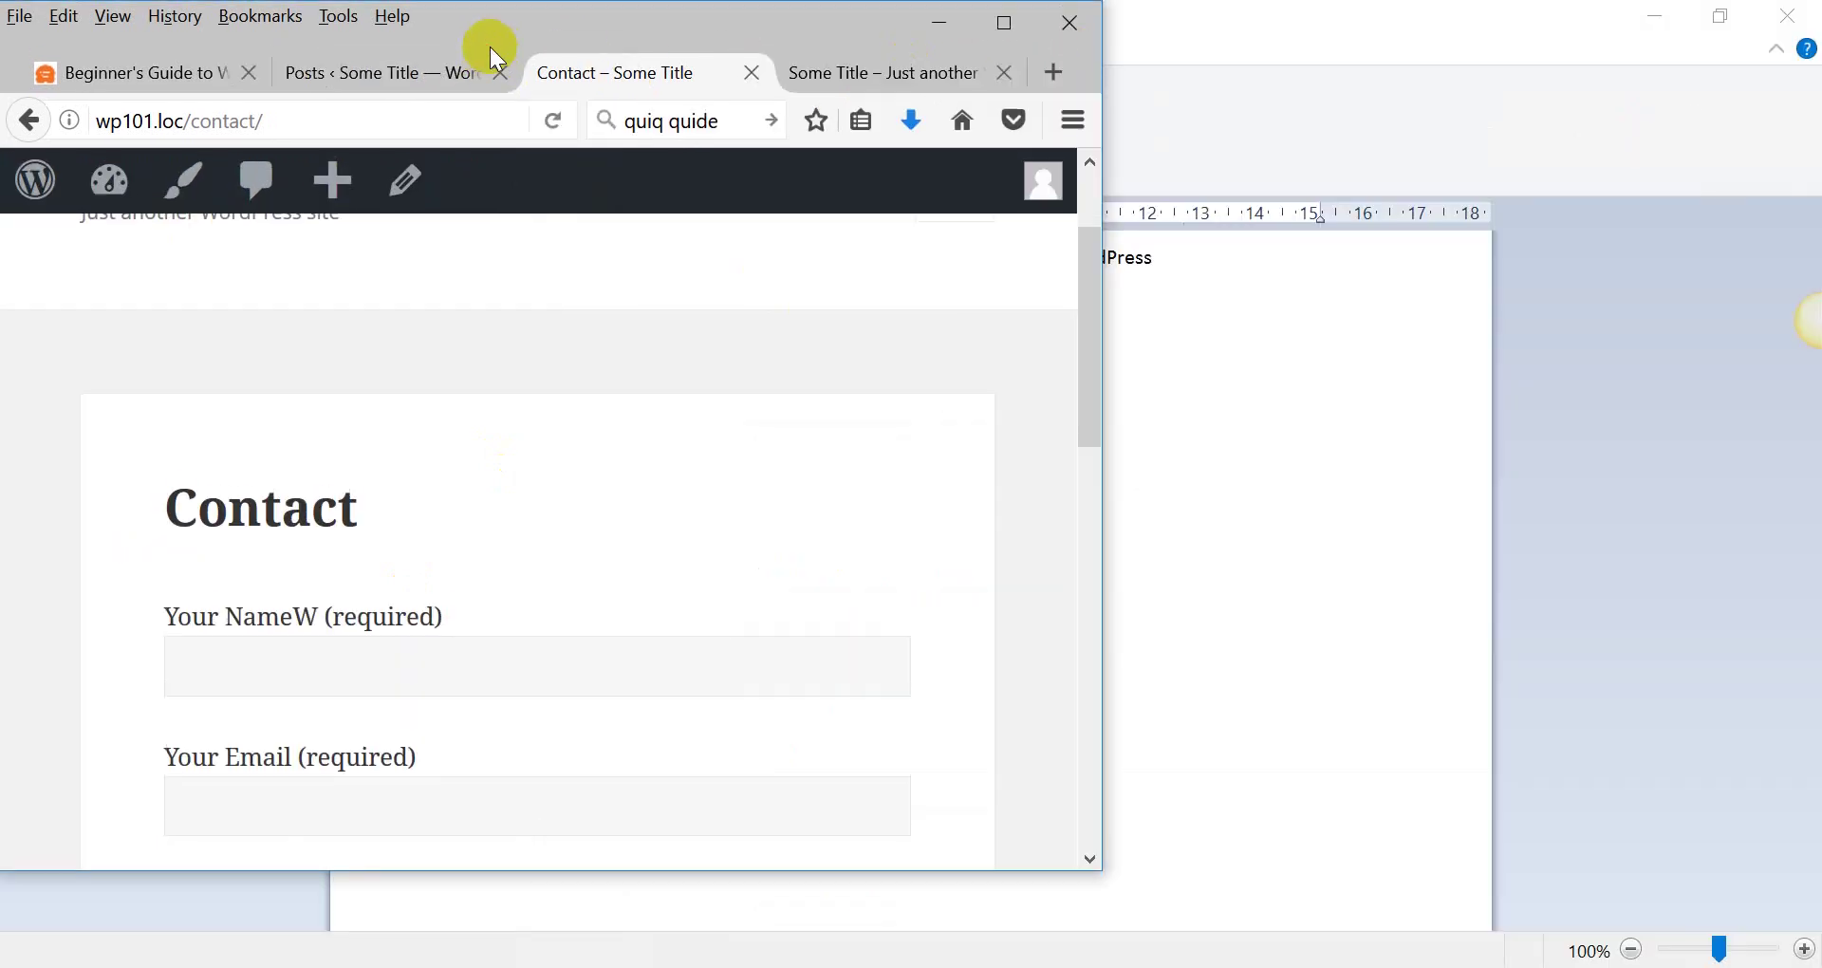
double_click(902, 43)
Review the Users list's single Administrator account, then switch to the WPBeginner user roles guide.
left_click(467, 68)
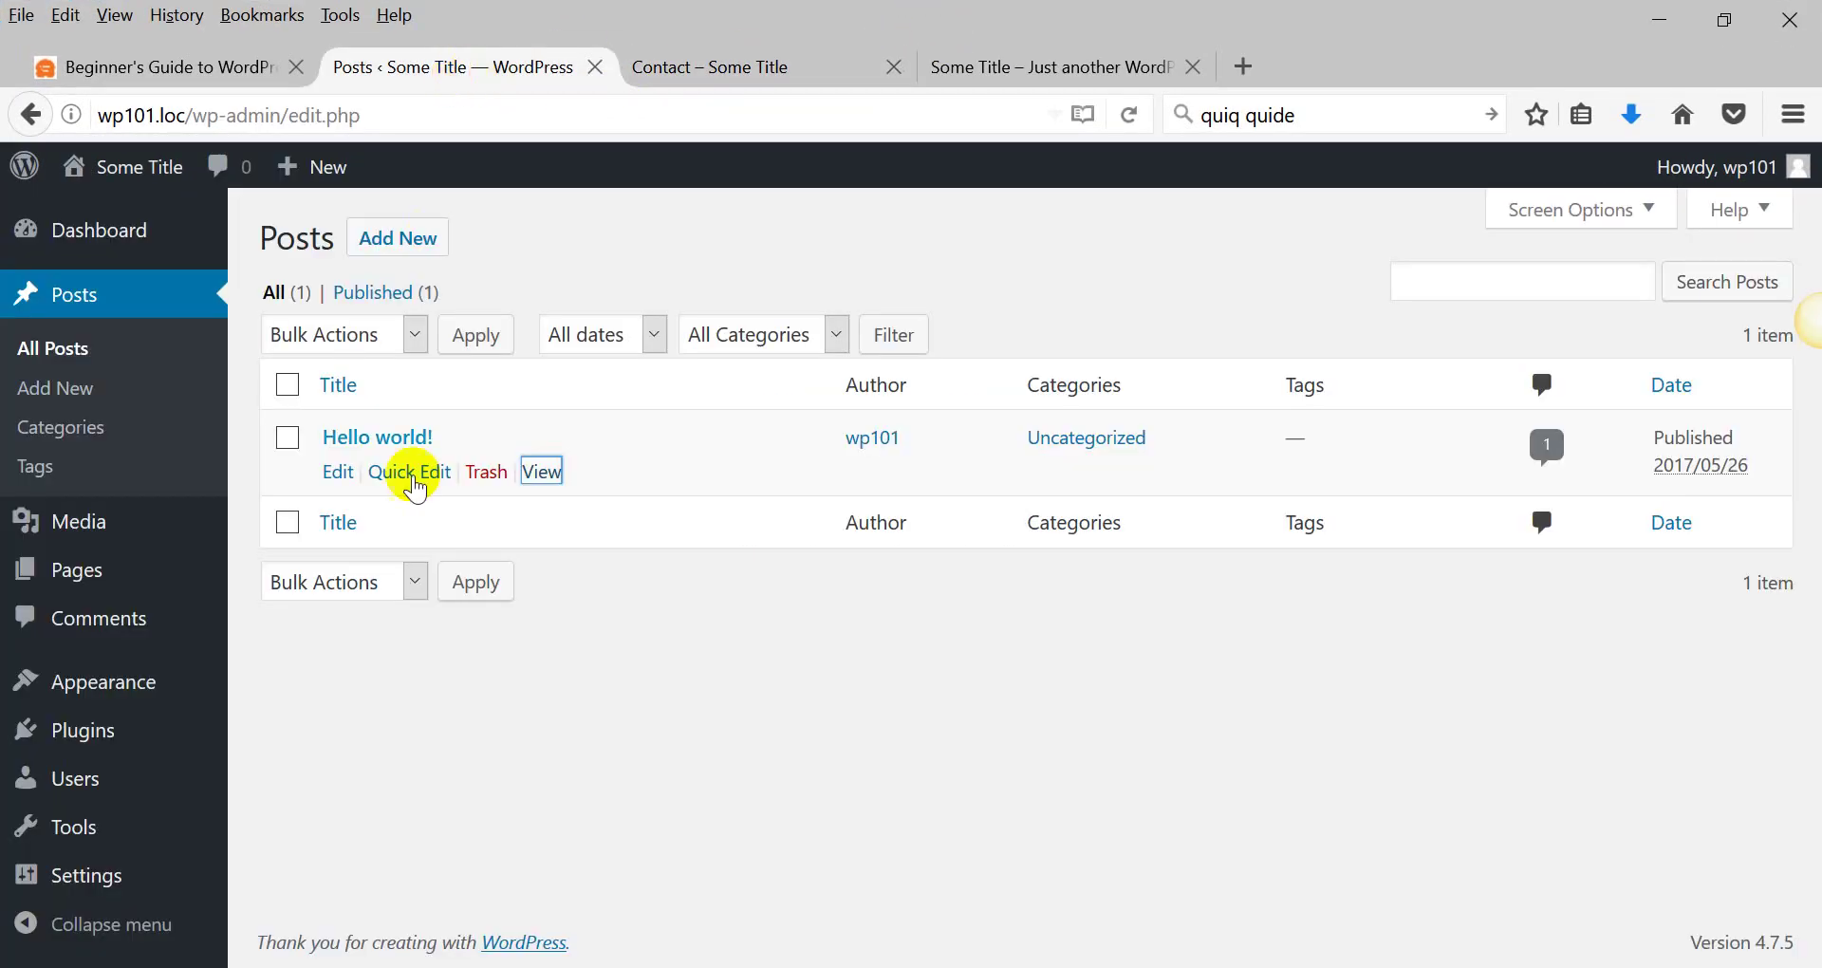
left_click(59, 775)
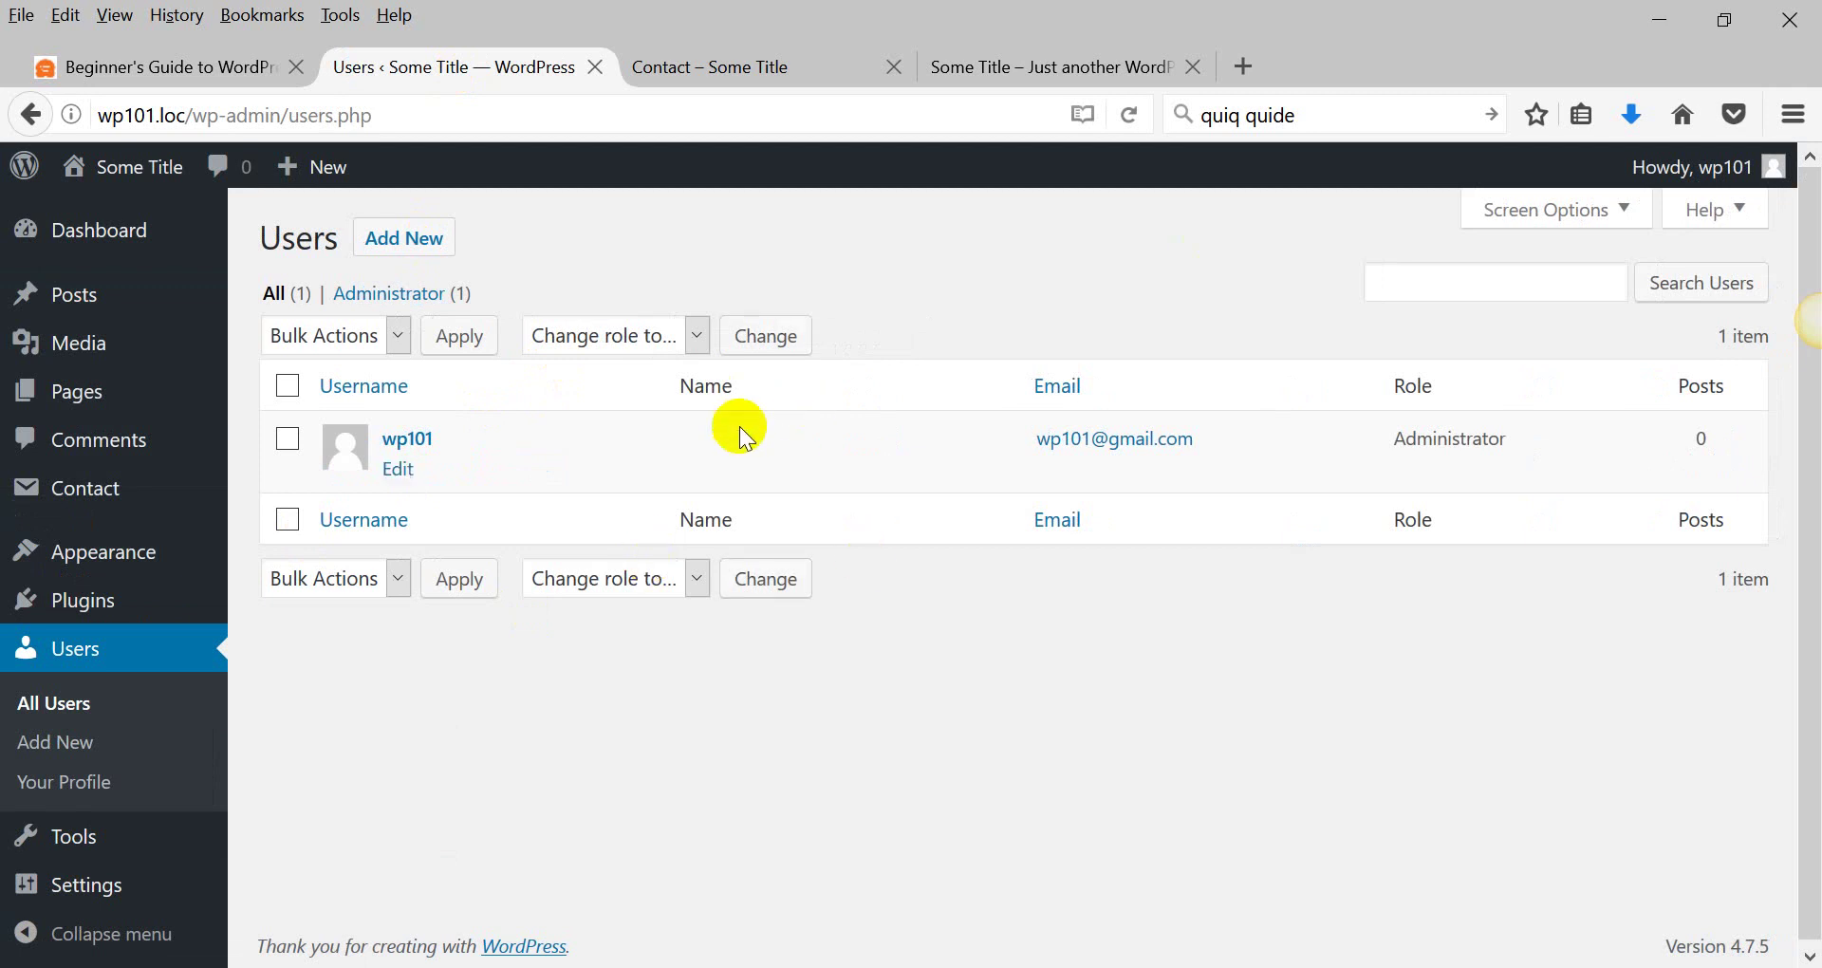
left_click_drag(1529, 454, 1395, 453)
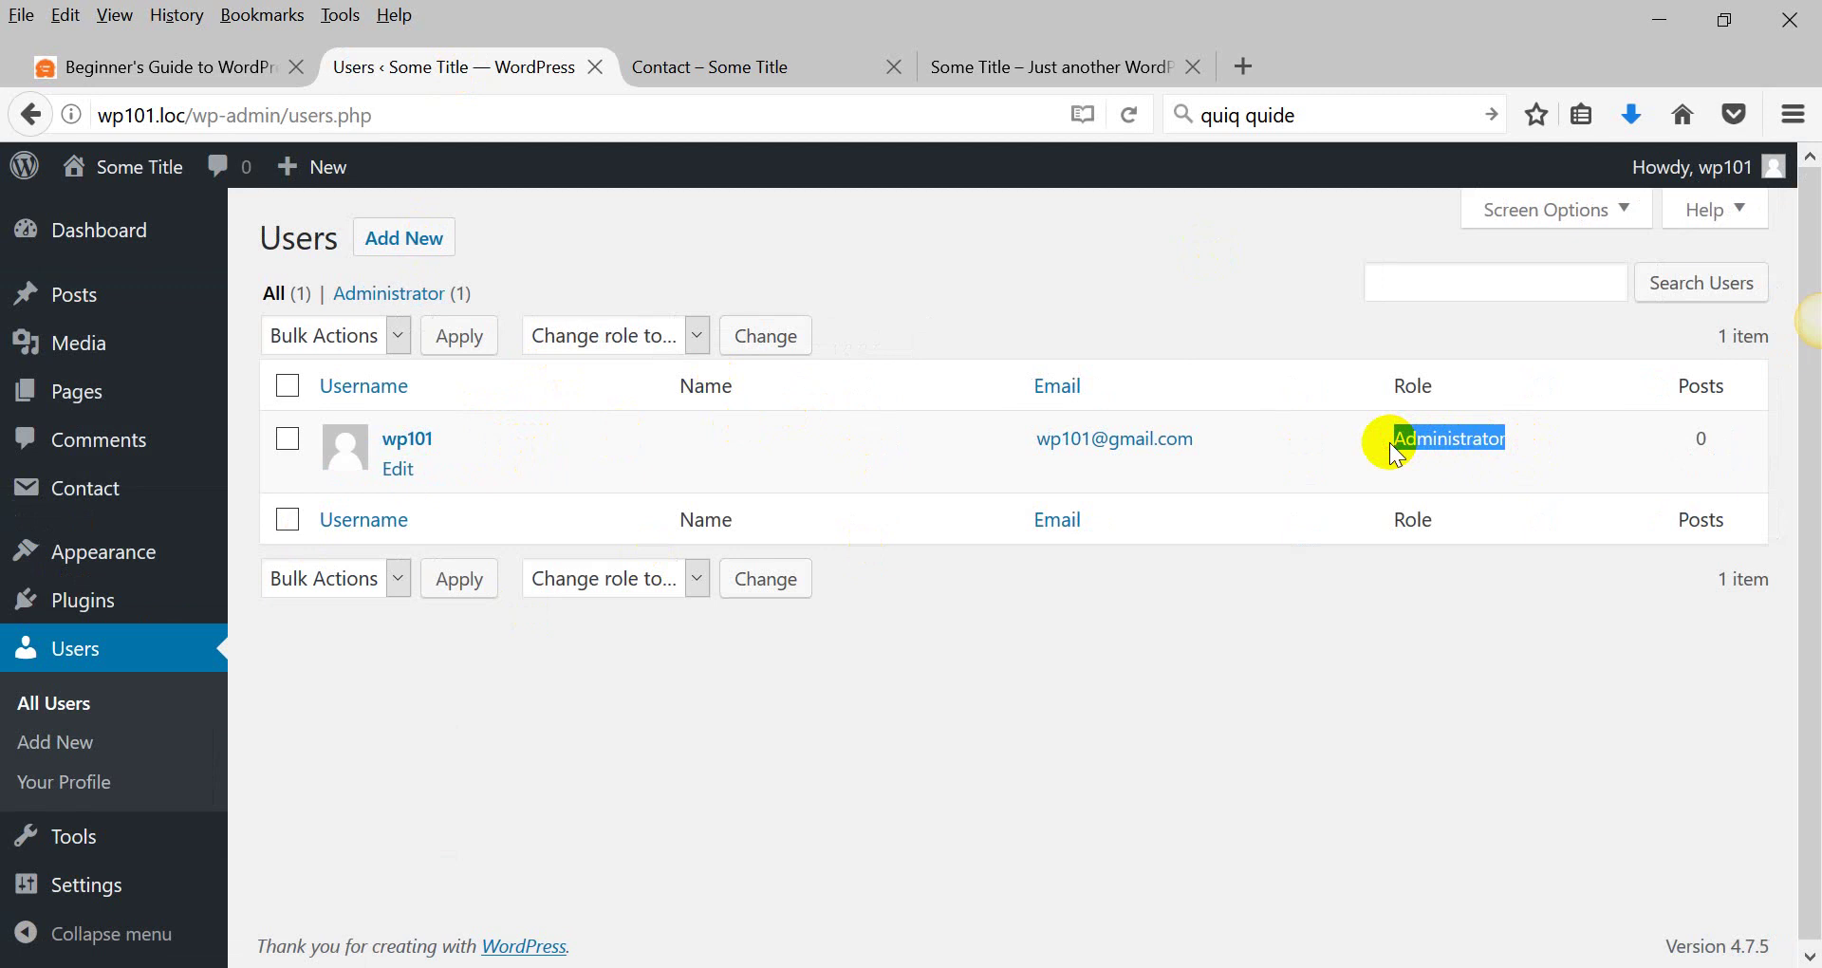
left_click(152, 69)
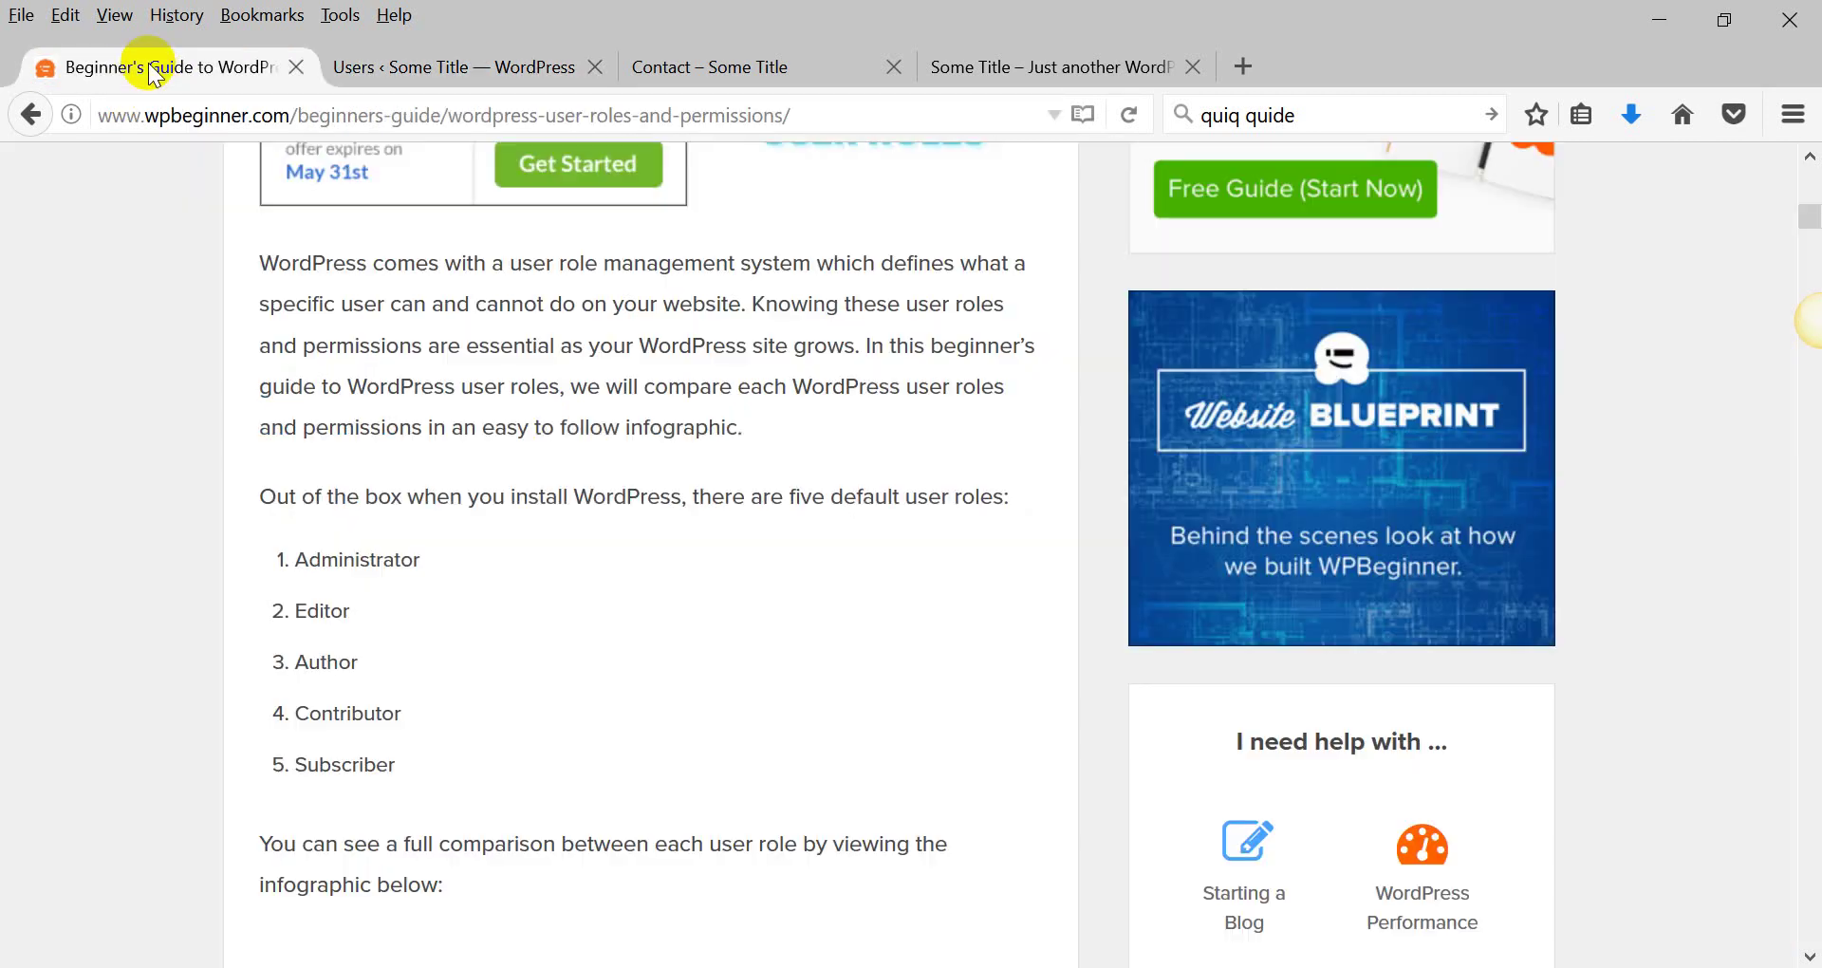
Highlight the five default role names, including Subscriber, Editor and Contributor, in the WPBeginner article.
double_click(395, 764)
left_click_drag(380, 713, 289, 553)
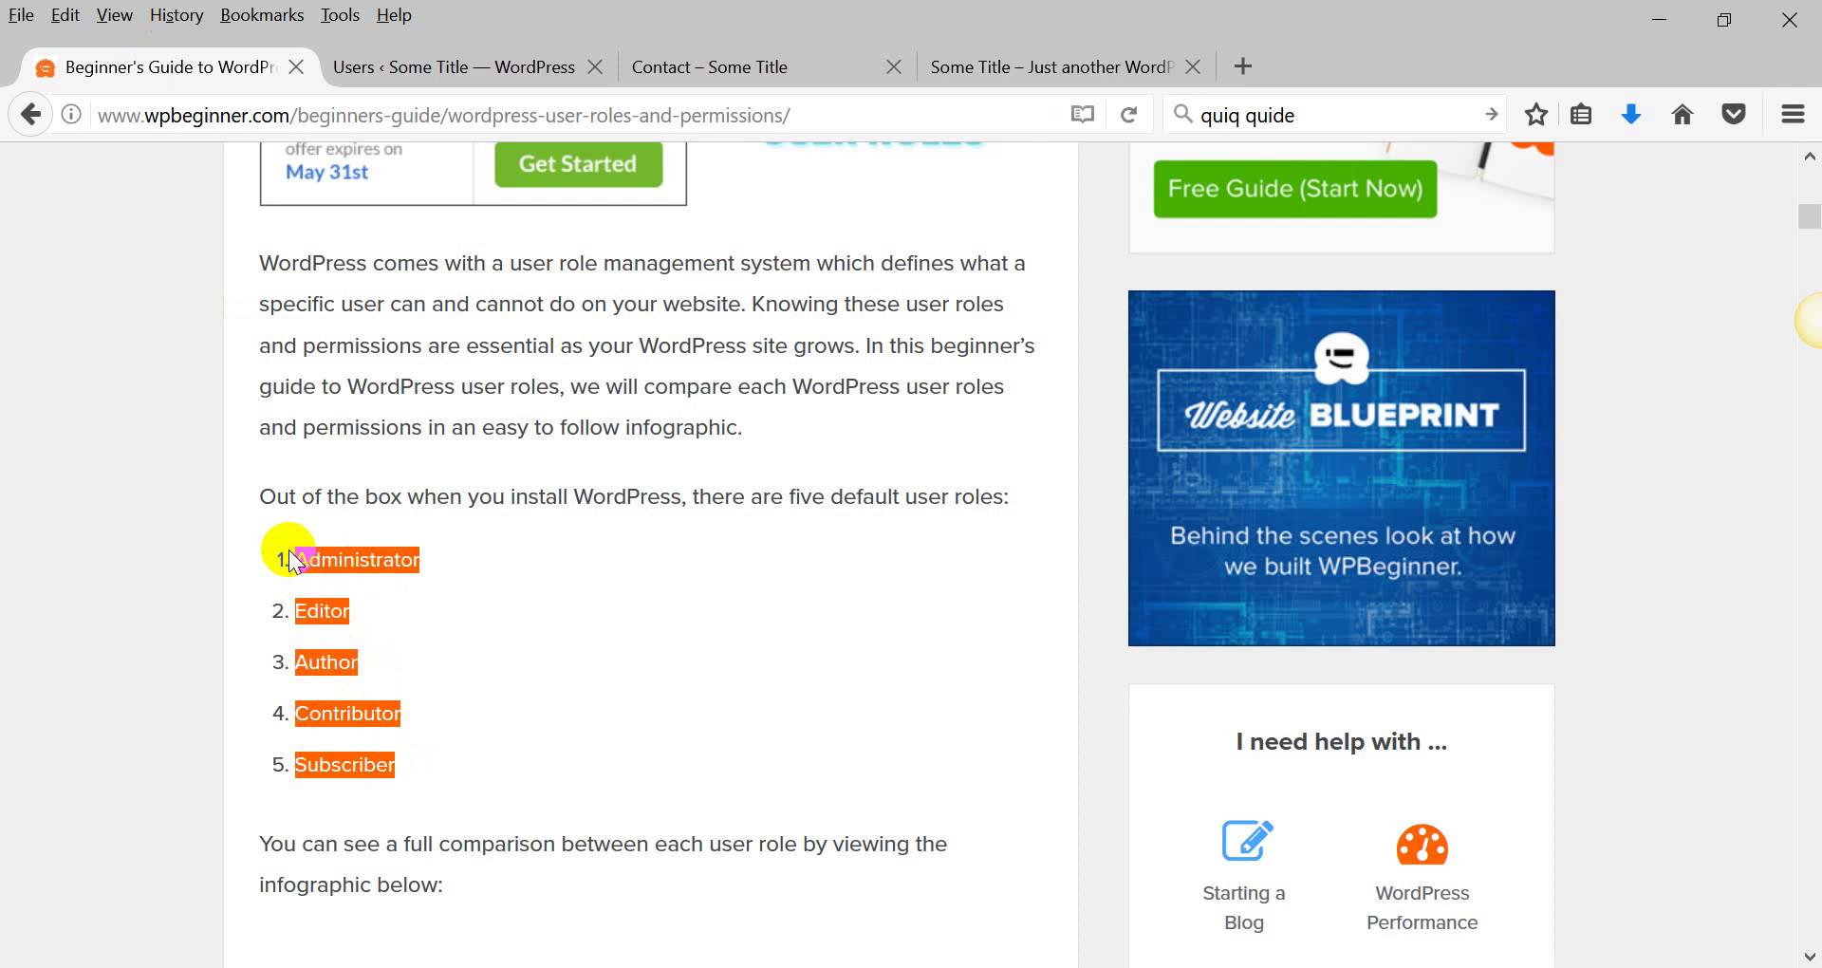
left_click(299, 115)
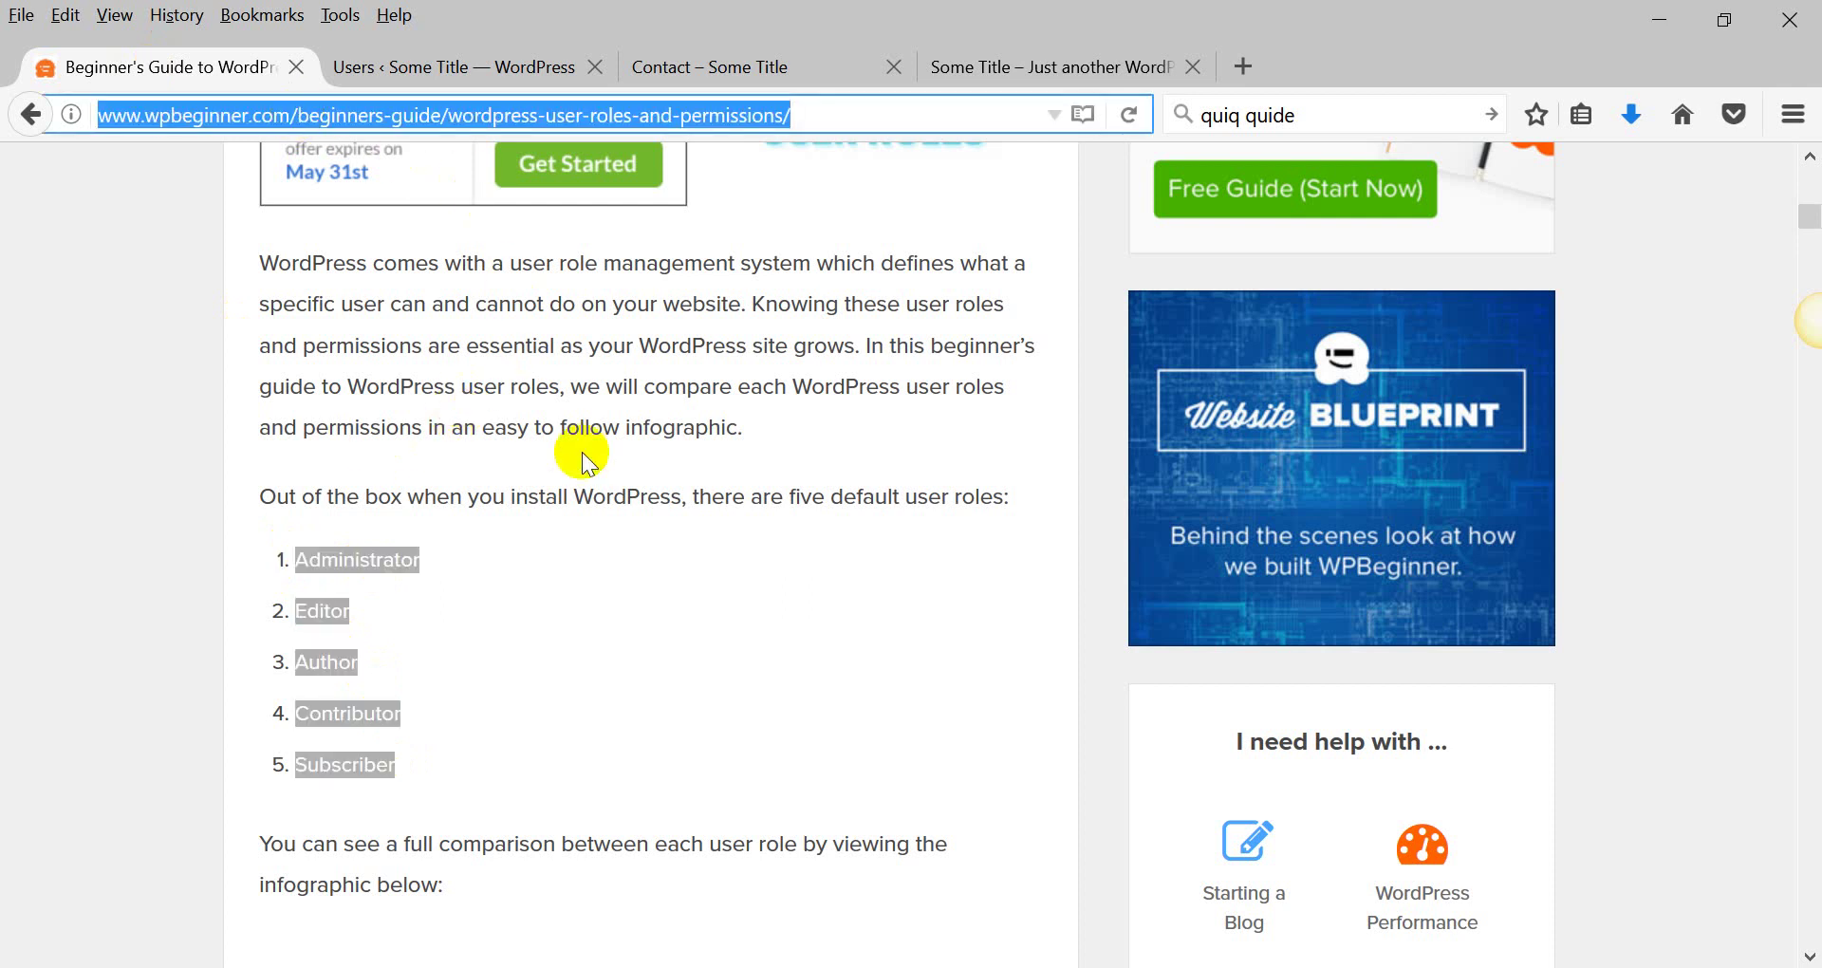
double_click(586, 494)
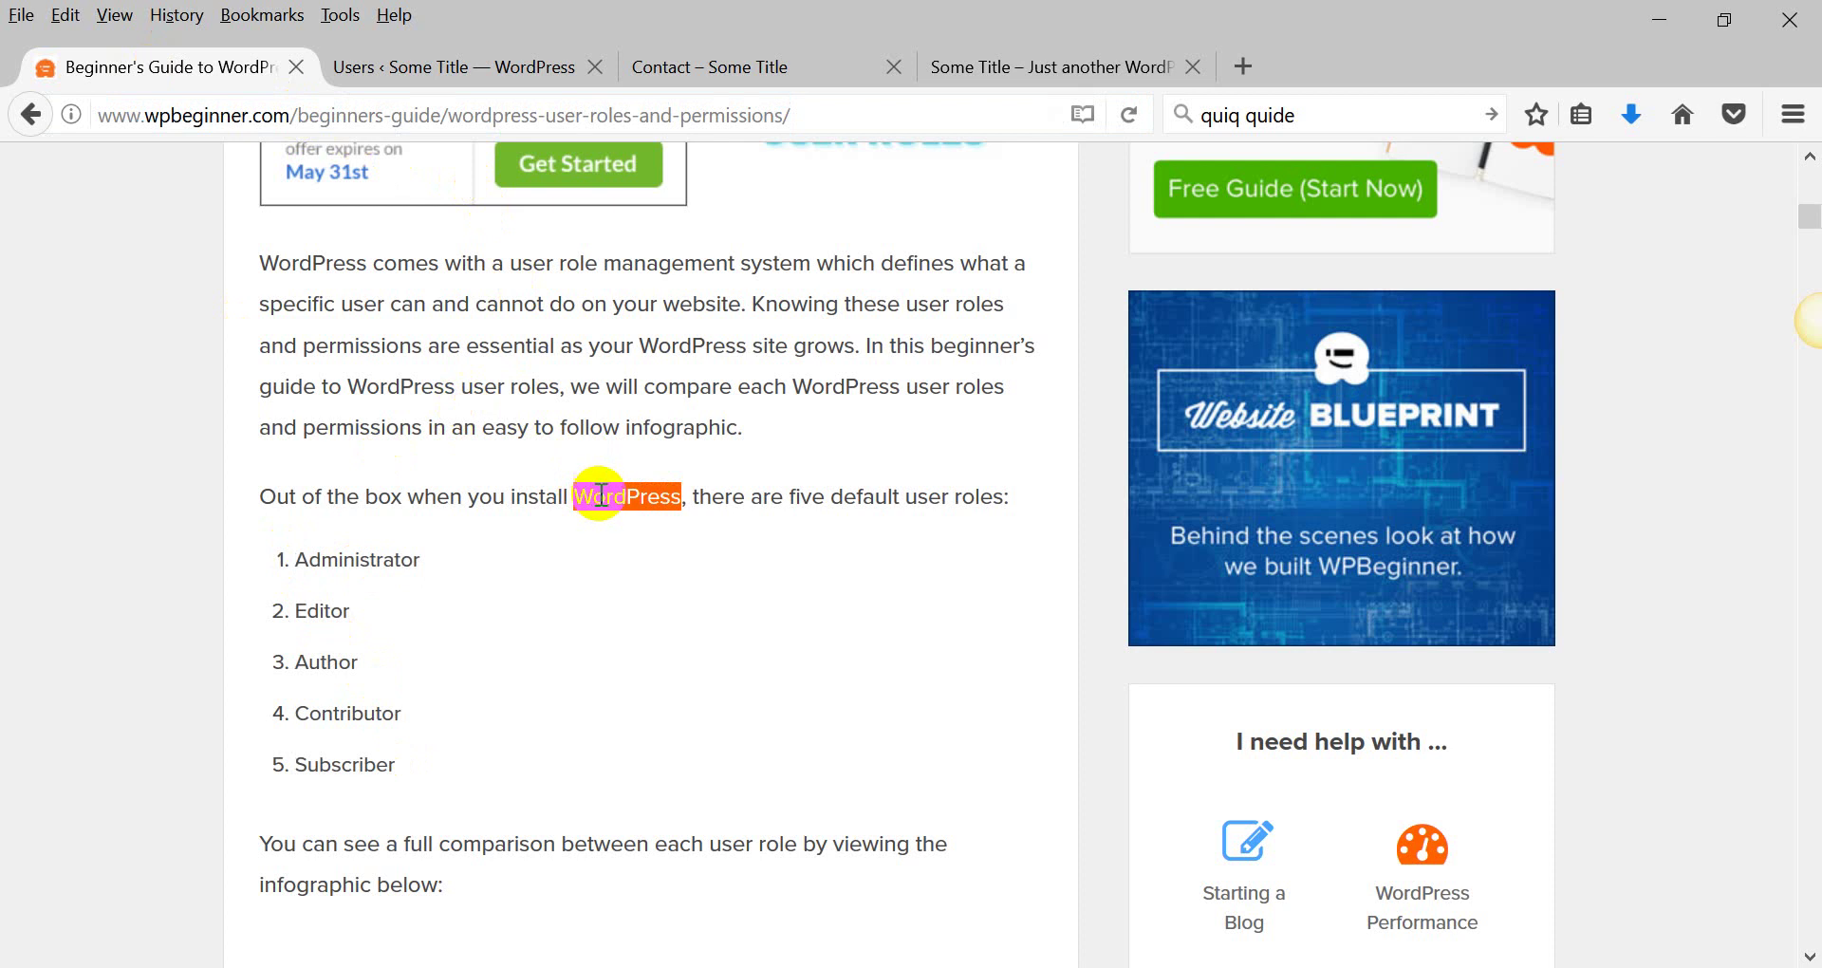
left_click(605, 497)
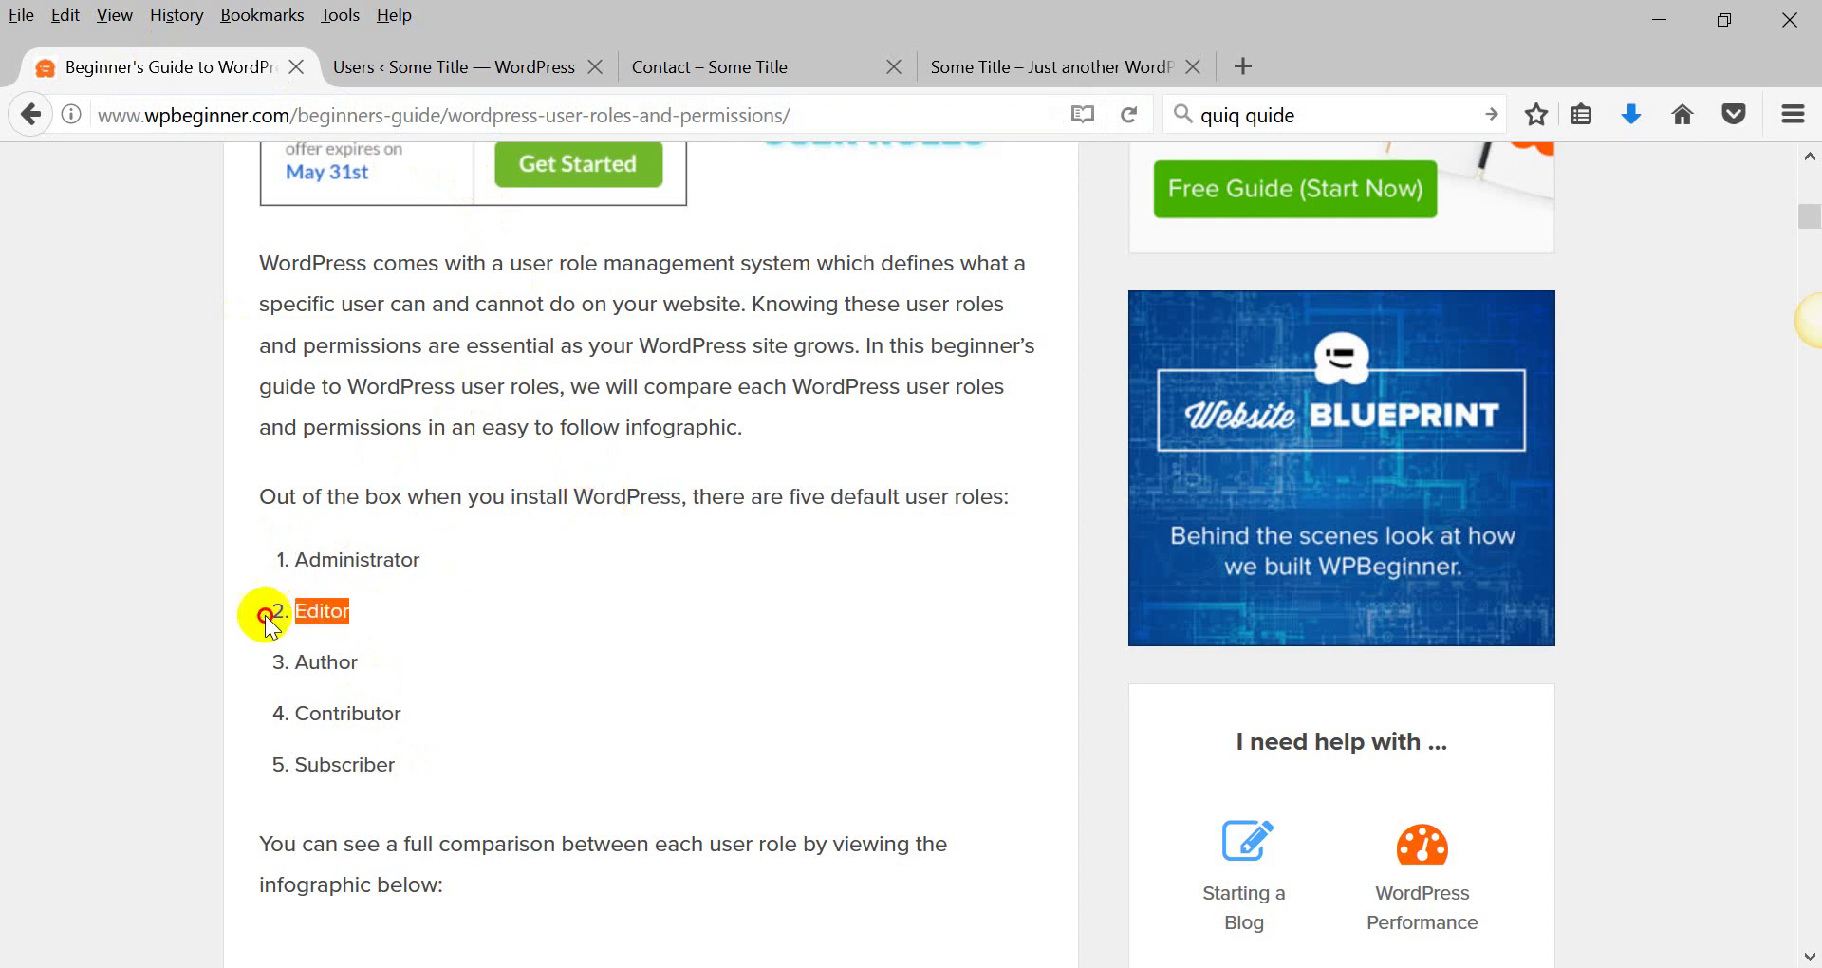
triple_click(258, 611)
left_click(333, 617)
mouse_move(333, 617)
left_mouse_down()
mouse_move(291, 615)
mouse_move(308, 615)
left_mouse_up()
left_click(377, 665)
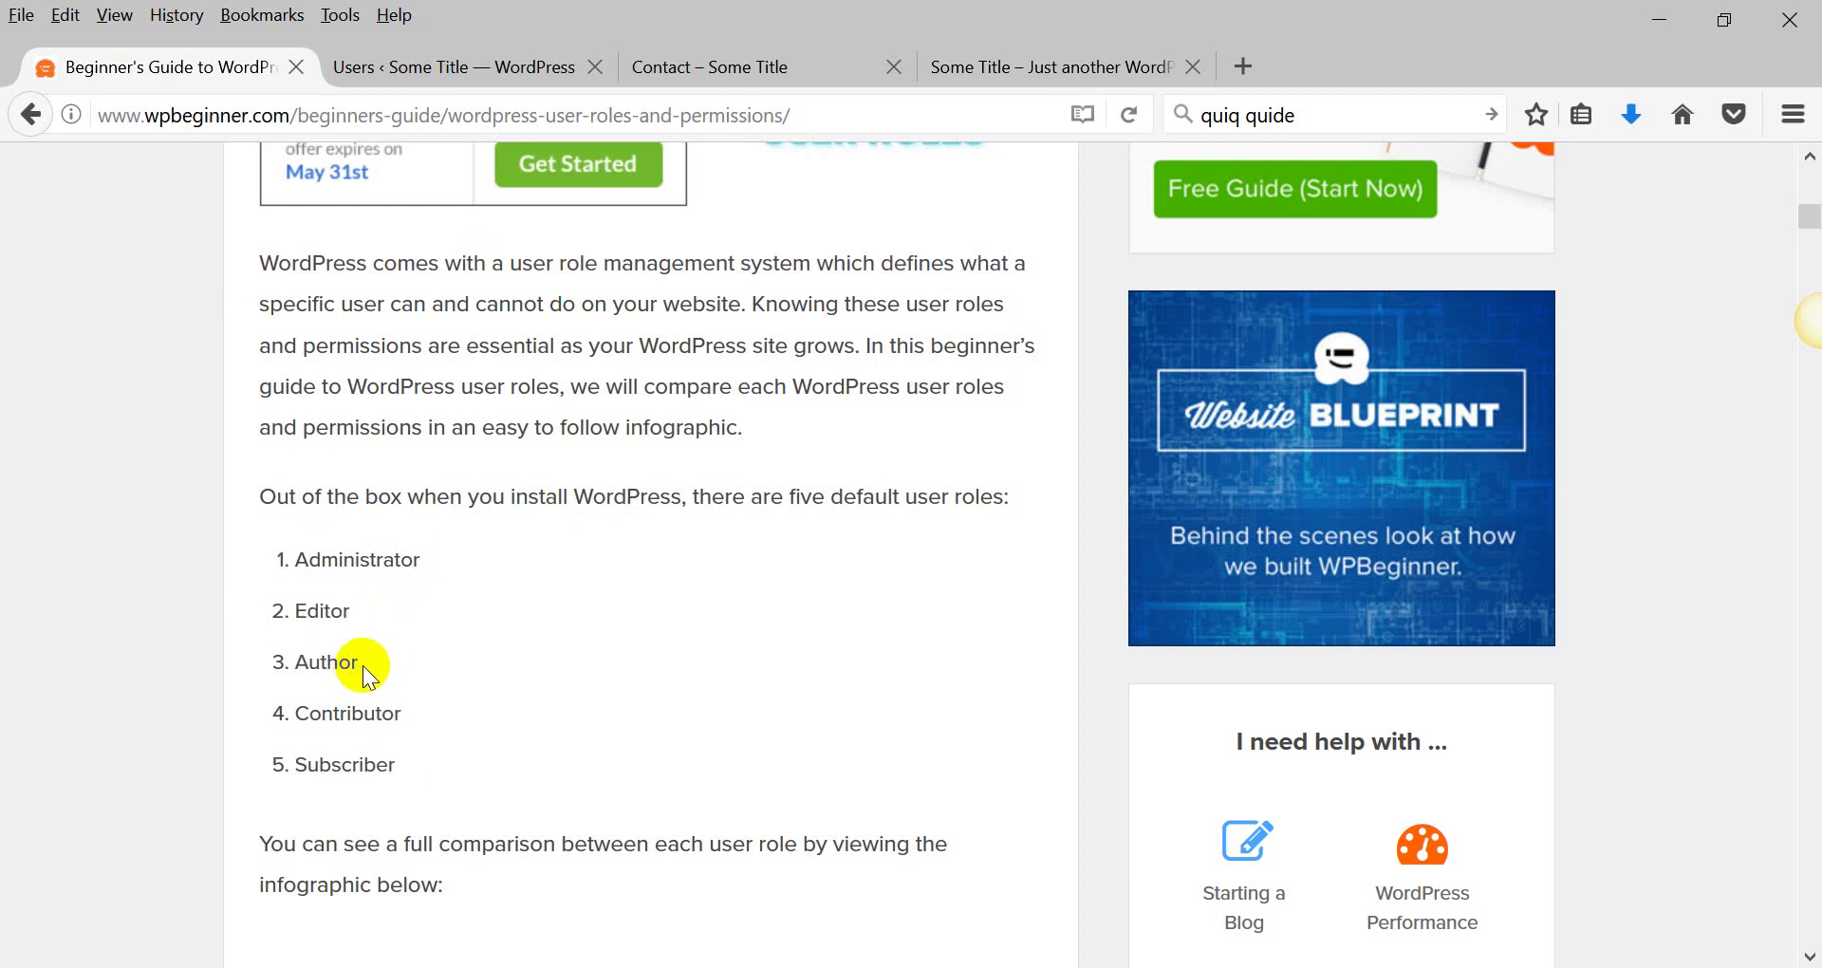
left_click_drag(364, 668, 440, 718)
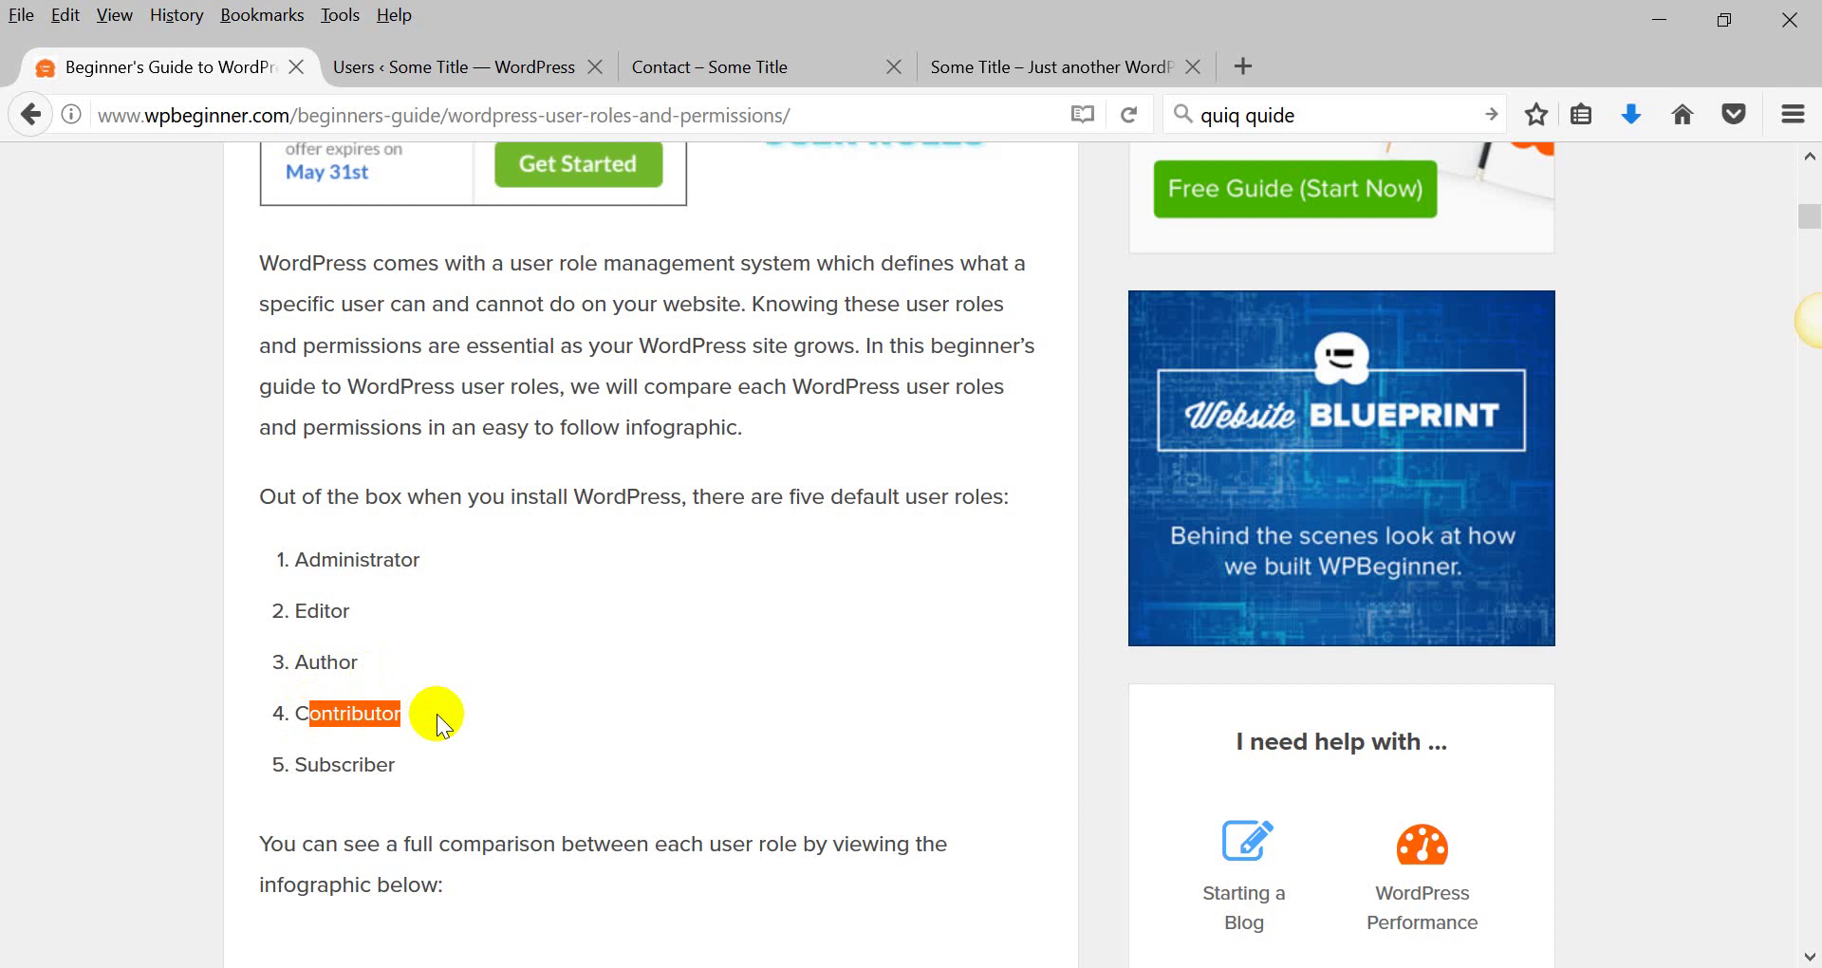
Scroll to the Subscriber section and highlight what subscribers can and cannot do.
scroll(437, 713, "down", 3)
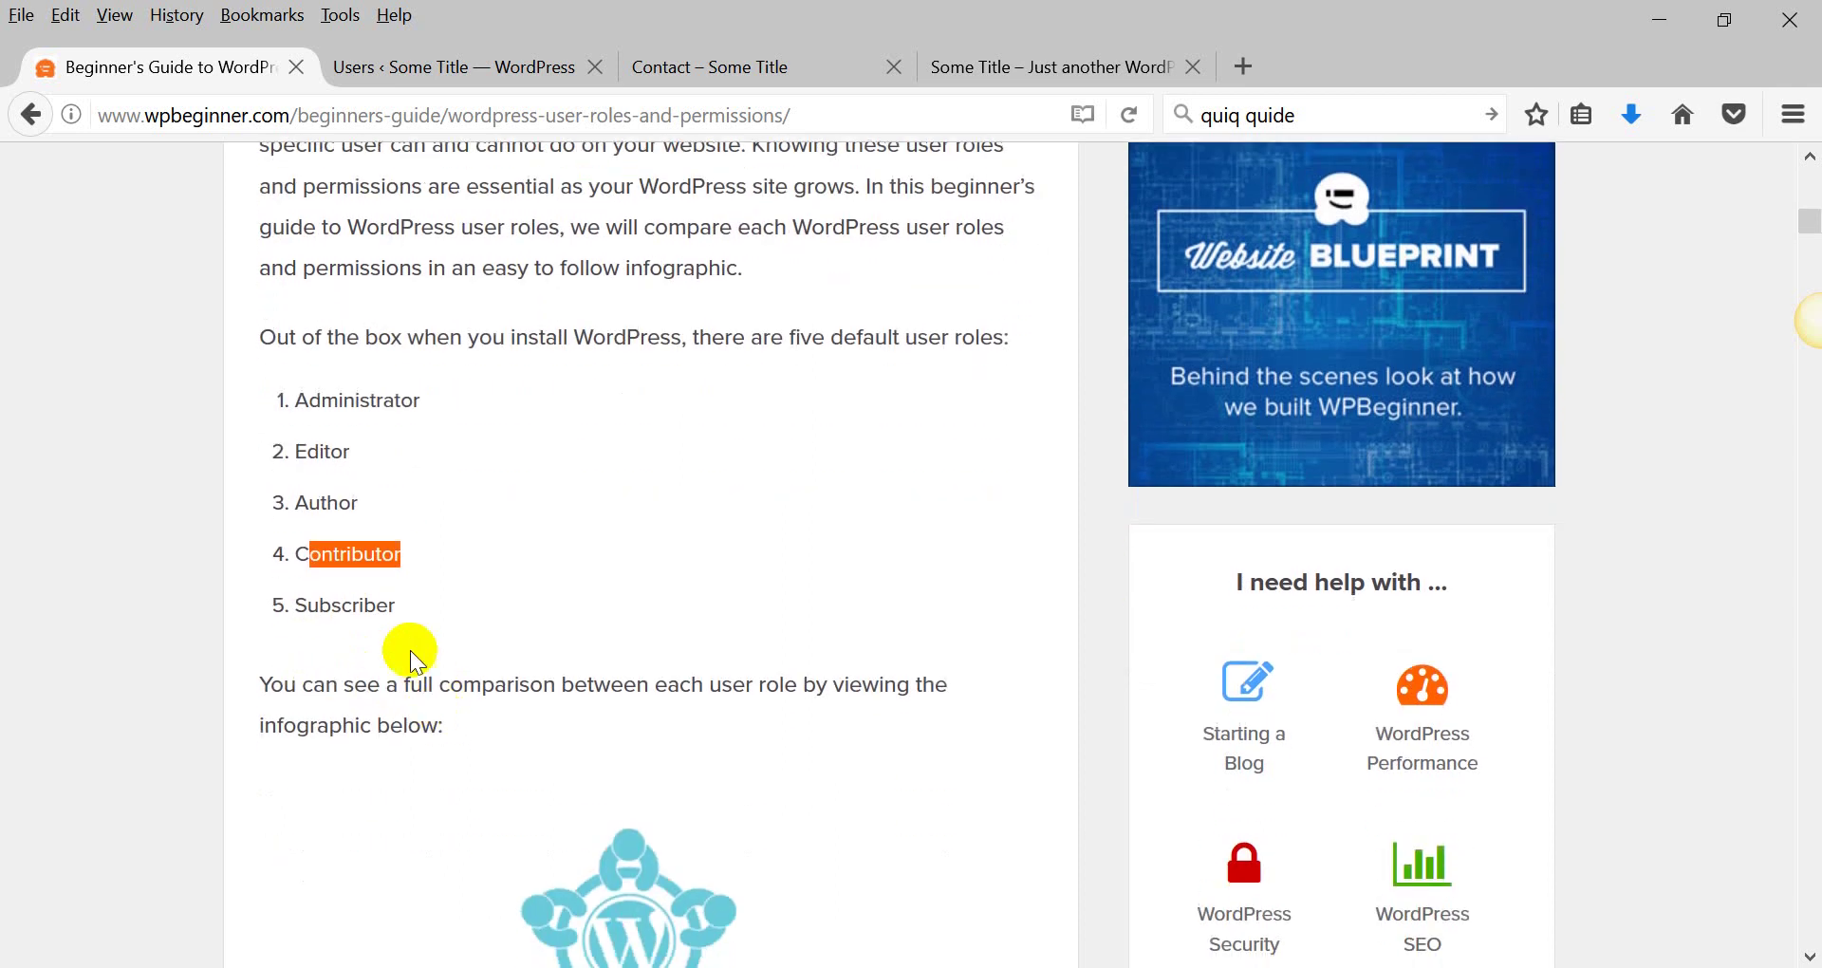
left_click_drag(396, 609, 296, 609)
scroll(302, 611, "down", 2)
scroll(302, 612, "down", 20)
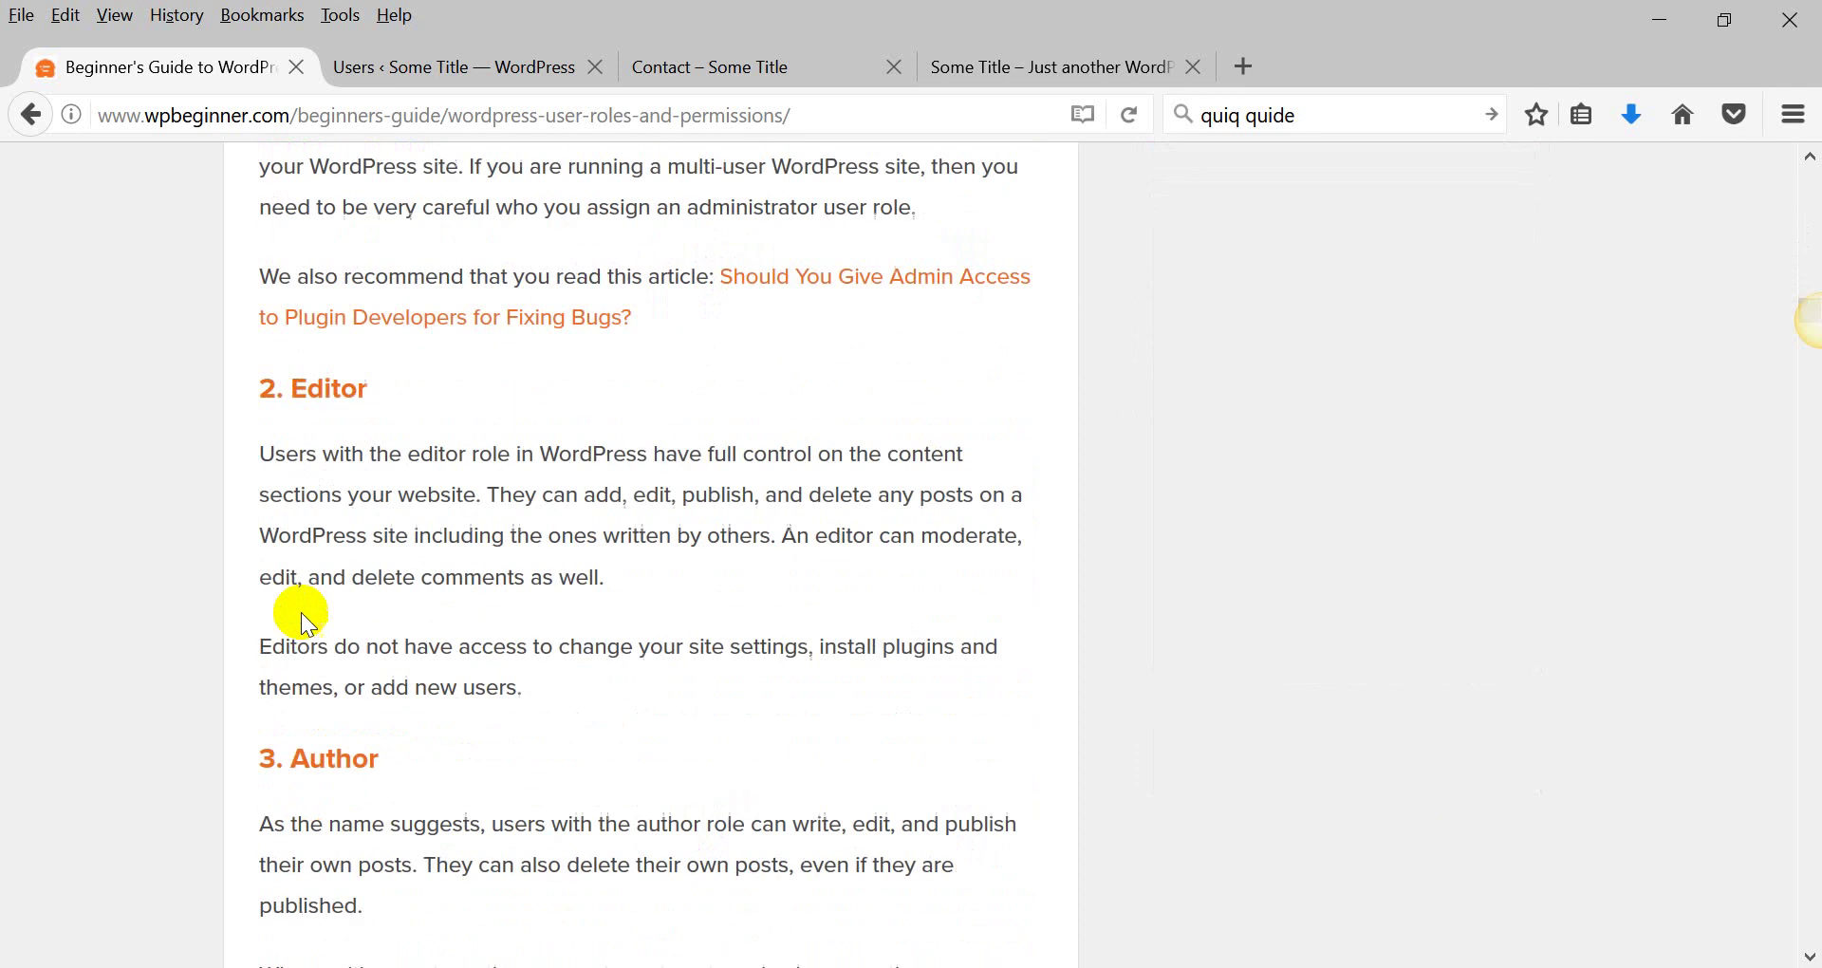
scroll(302, 612, "down", 8)
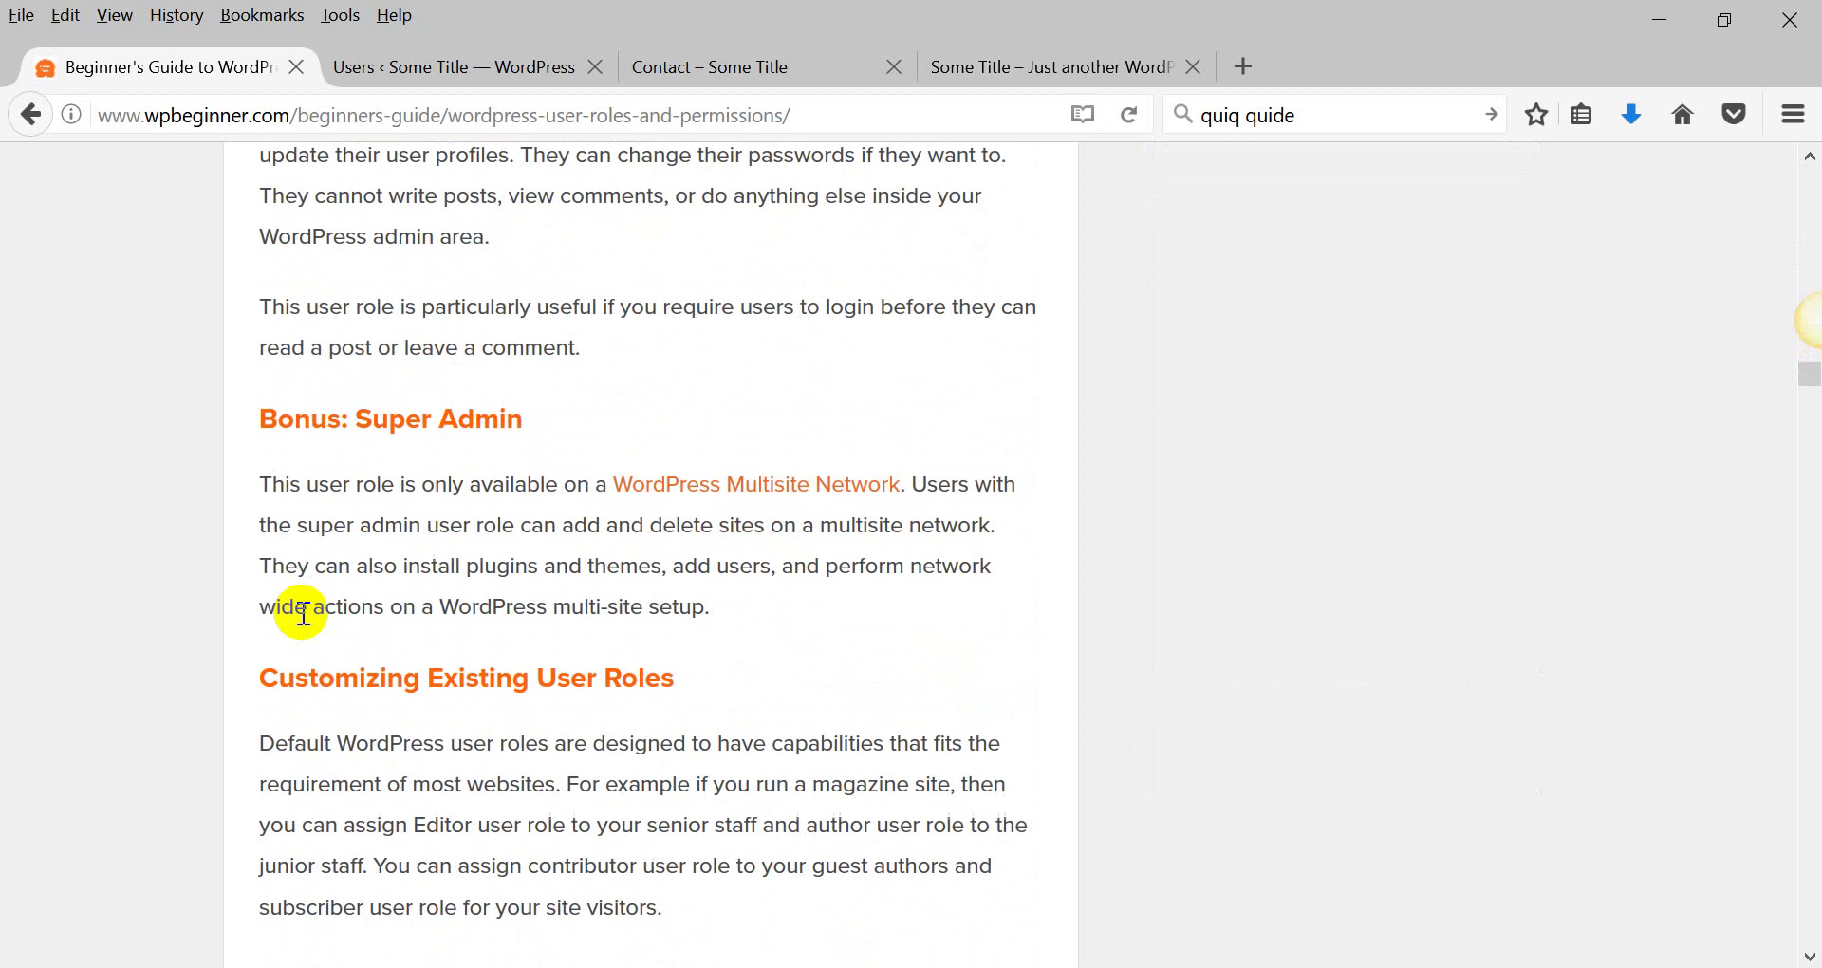
scroll(303, 612, "up", 2)
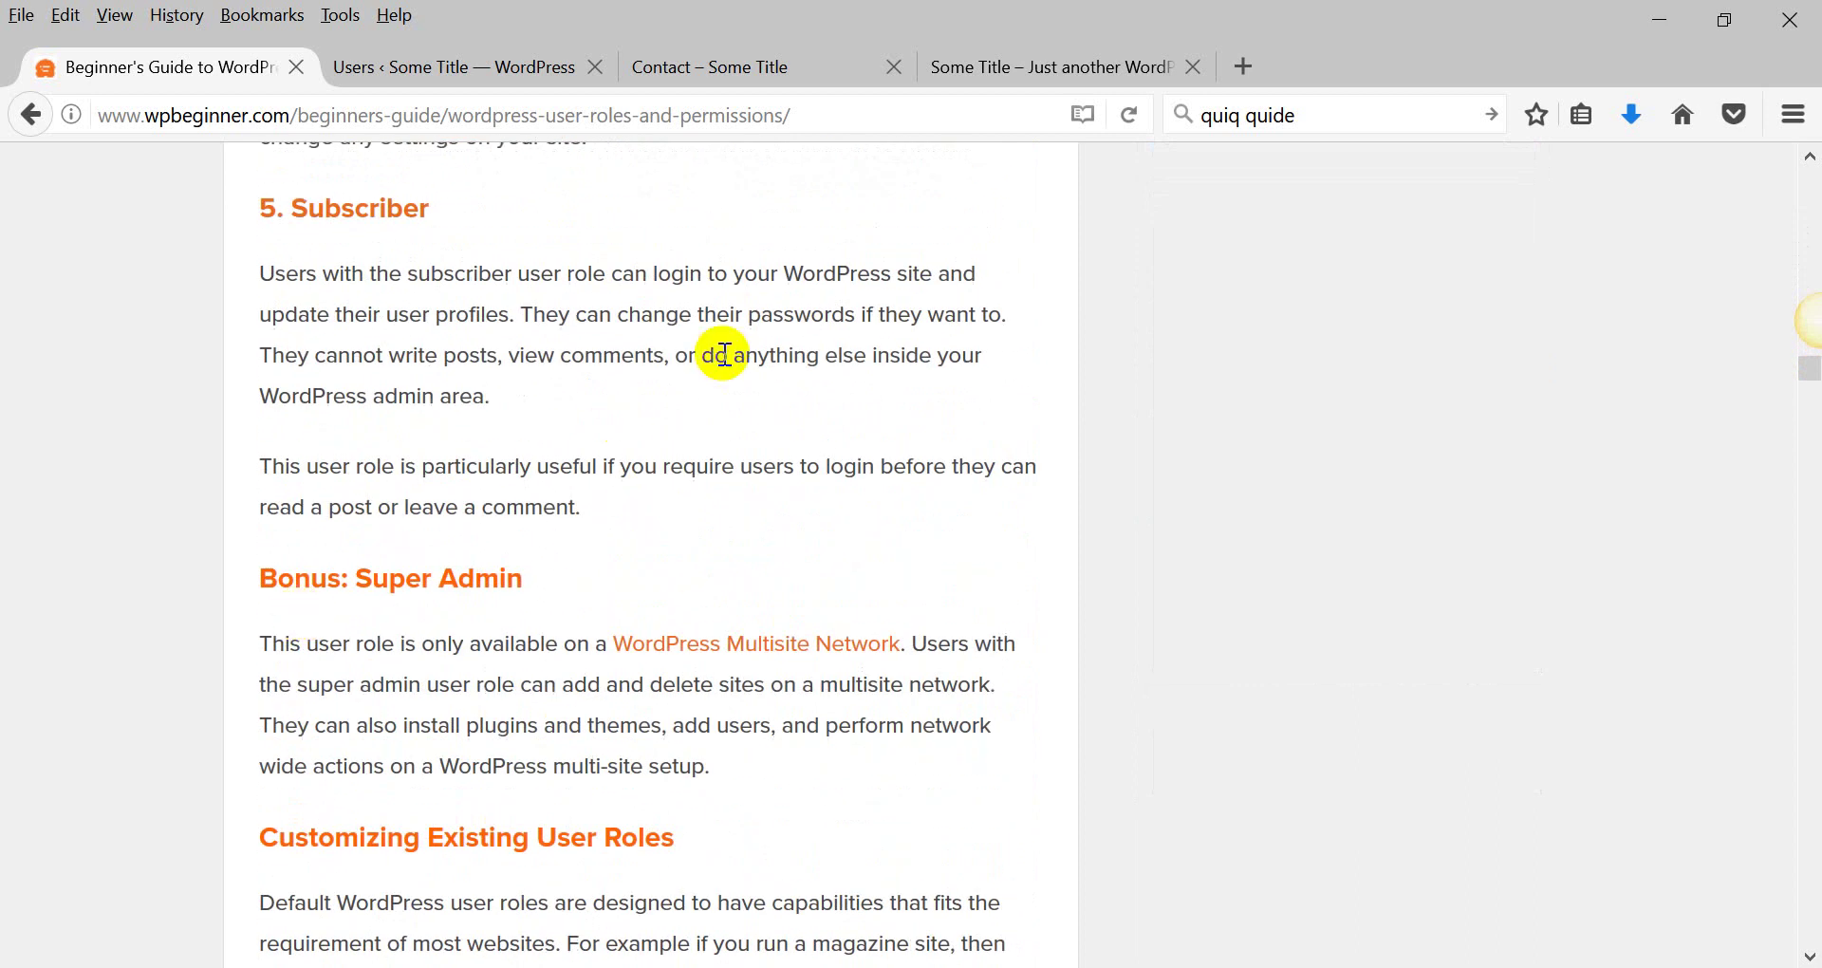
left_click_drag(306, 274, 836, 274)
left_click_drag(405, 357, 727, 357)
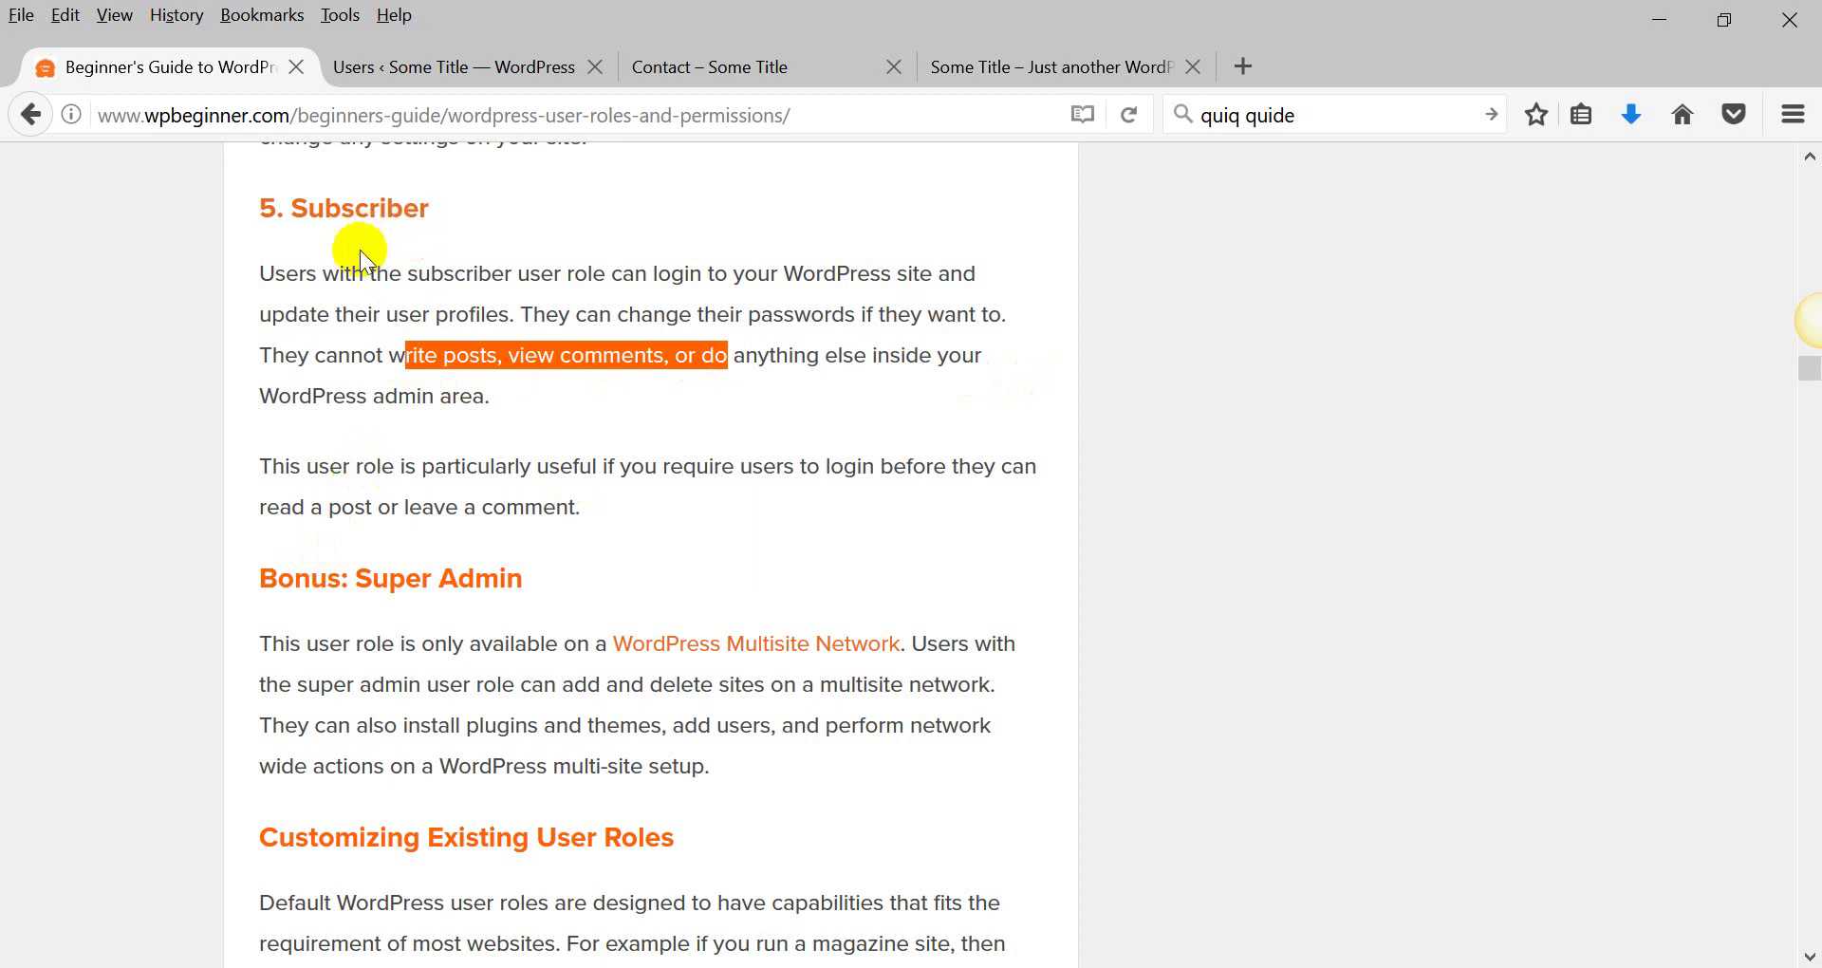
left_click_drag(353, 273, 499, 397)
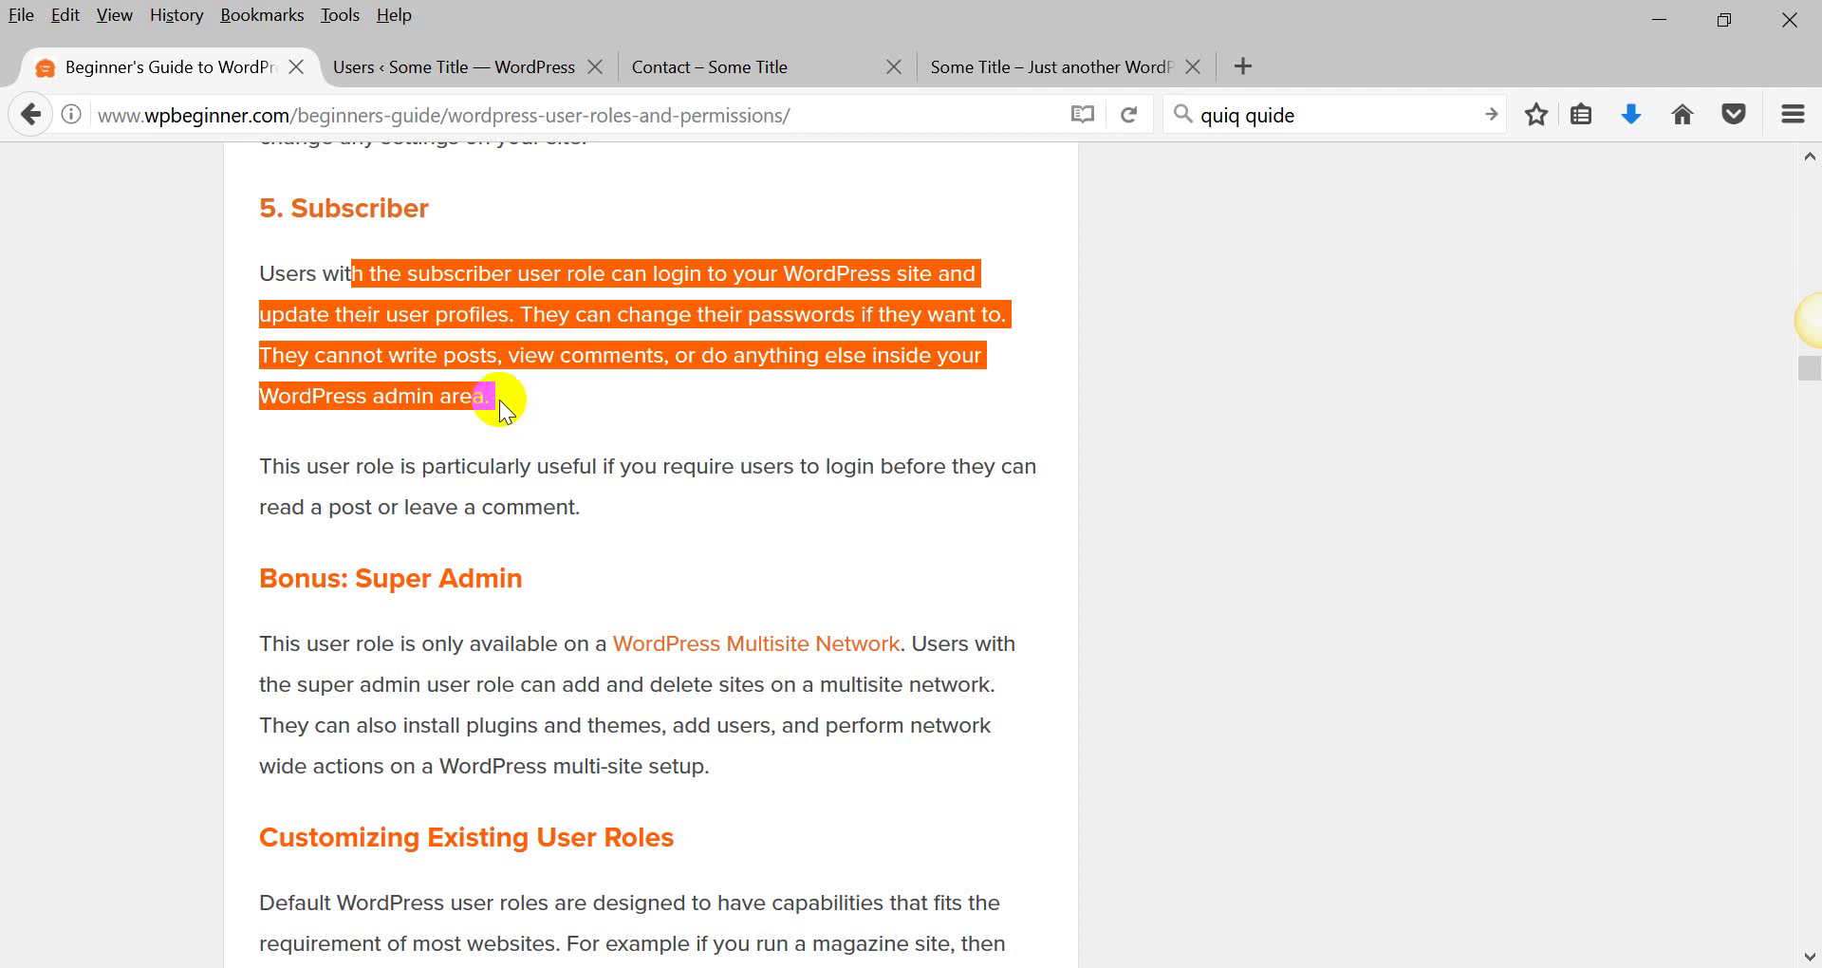
Bring WordPad's Doc.rtf forward and select item 11, 'How to Add and Manage Users'.
left_click(710, 70)
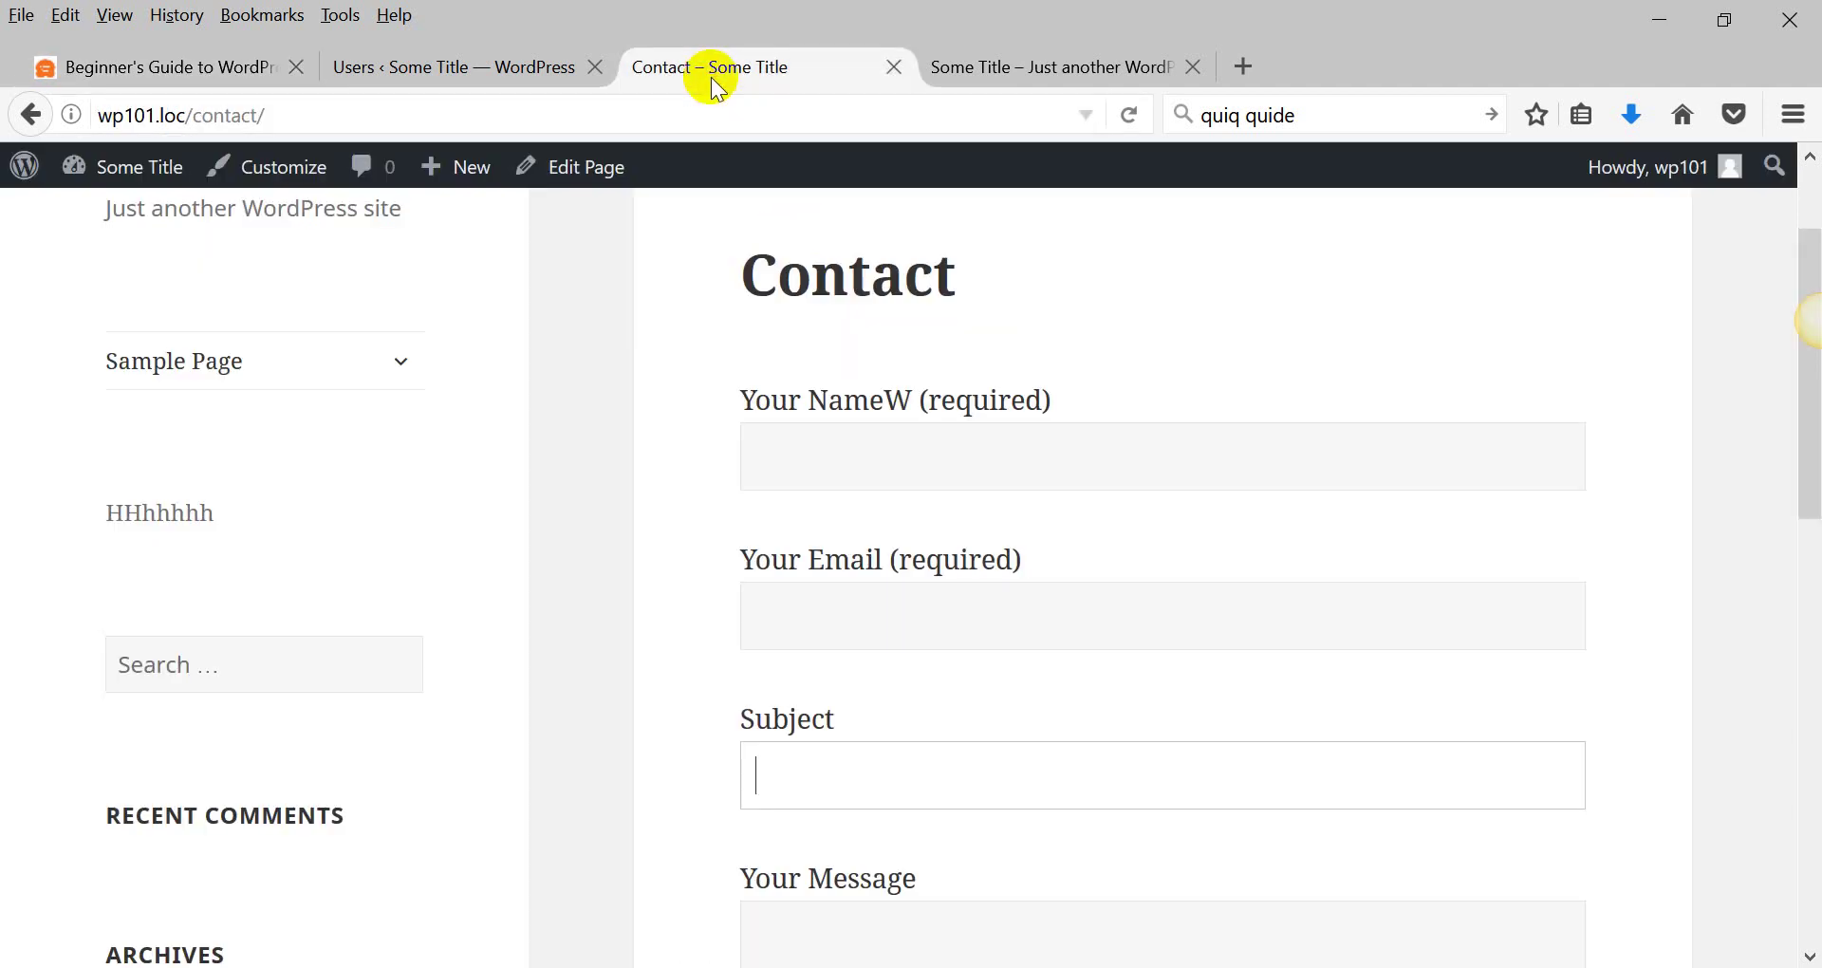
left_click(539, 72)
key("alt+Tab")
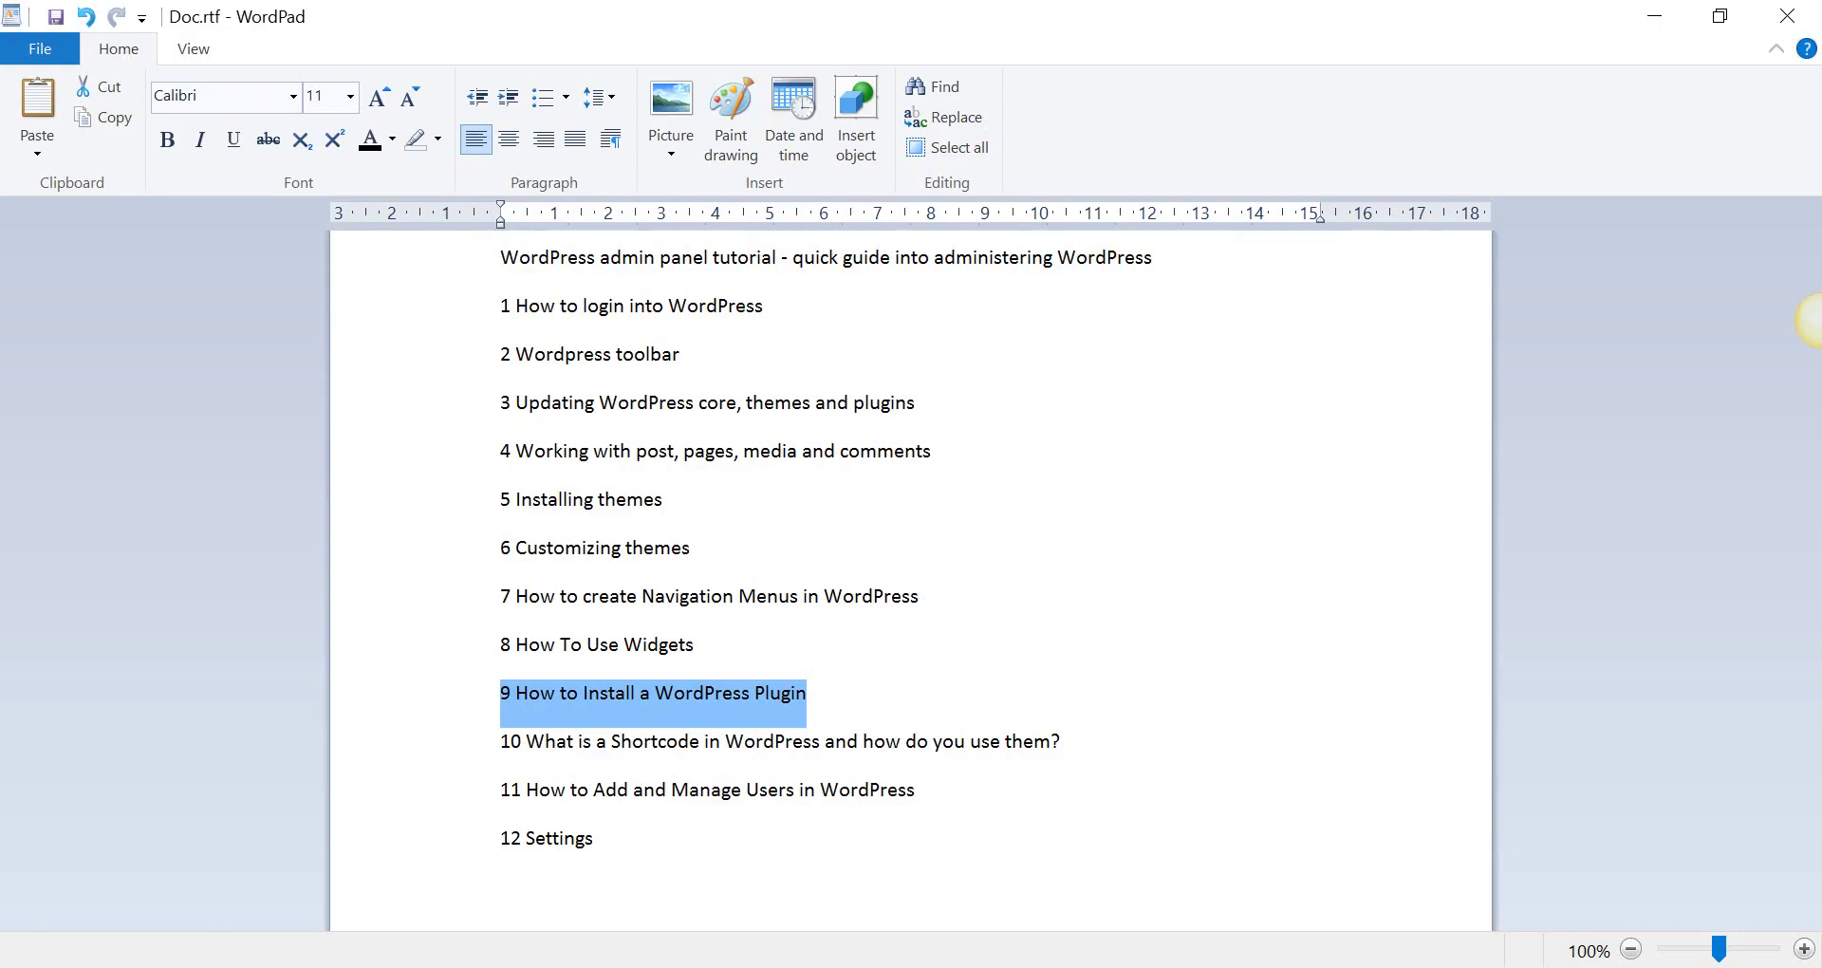
left_click_drag(501, 789, 800, 795)
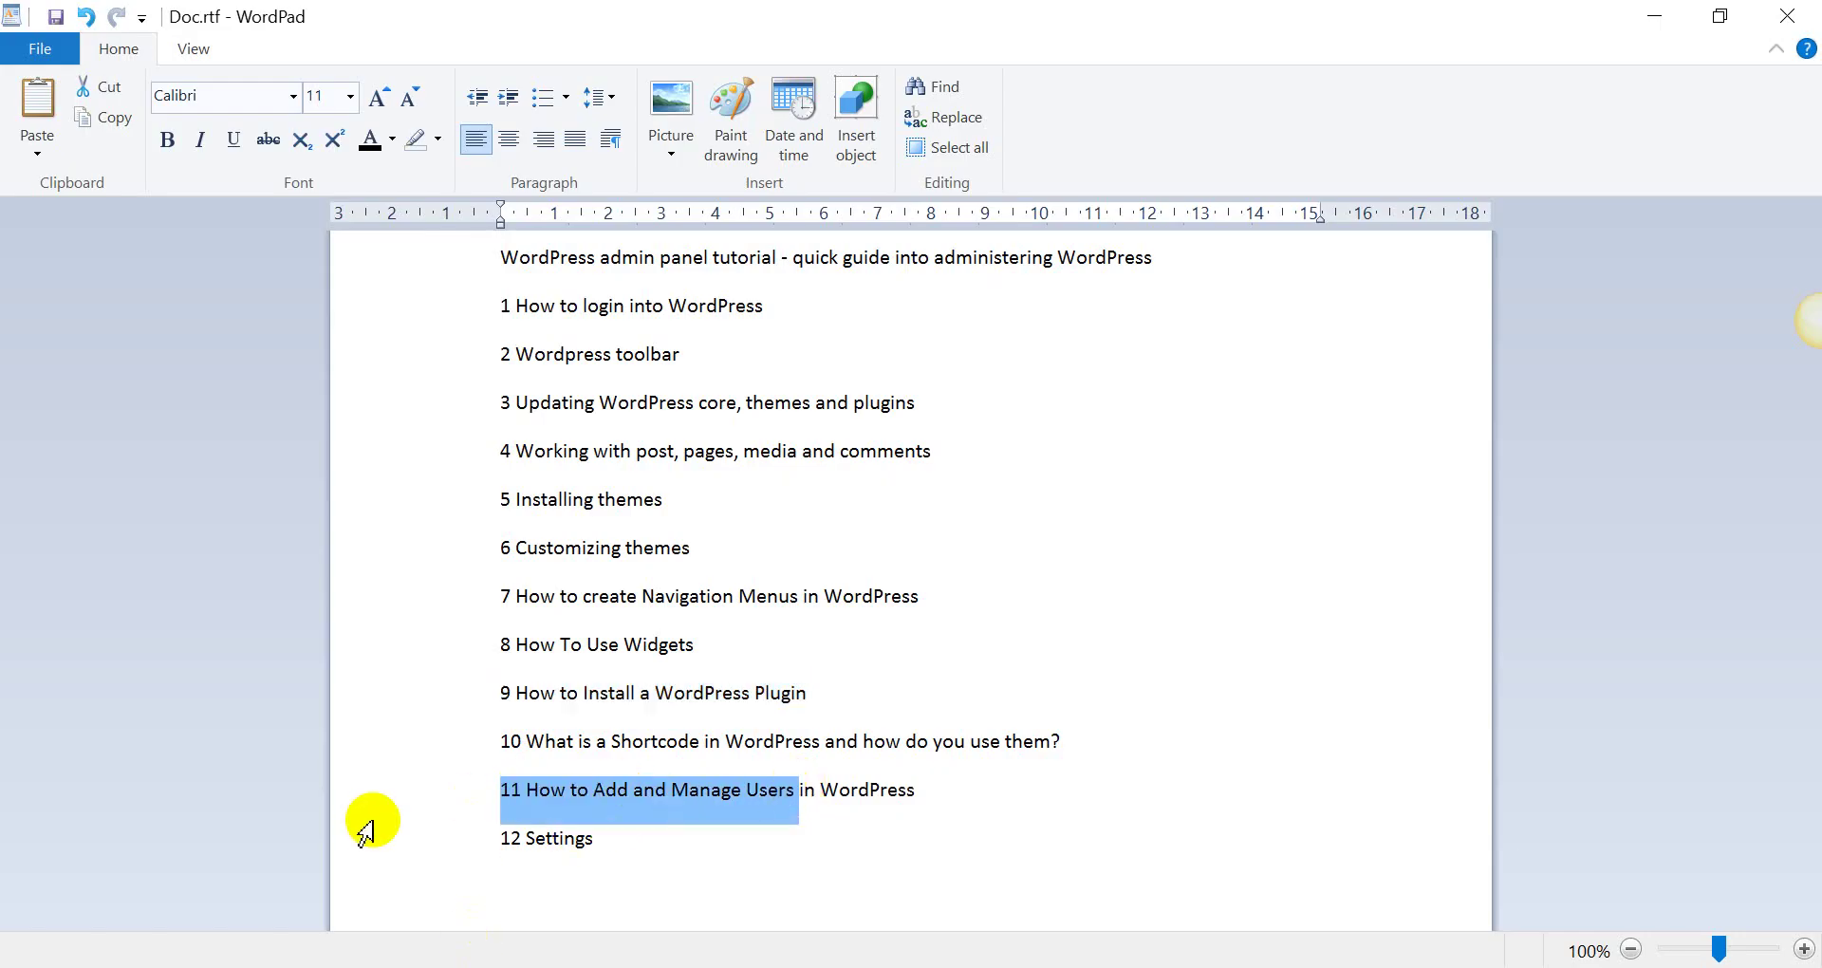
Start a new user from the Users page, entering the e-mail address and a username.
mouse_move(386, 963)
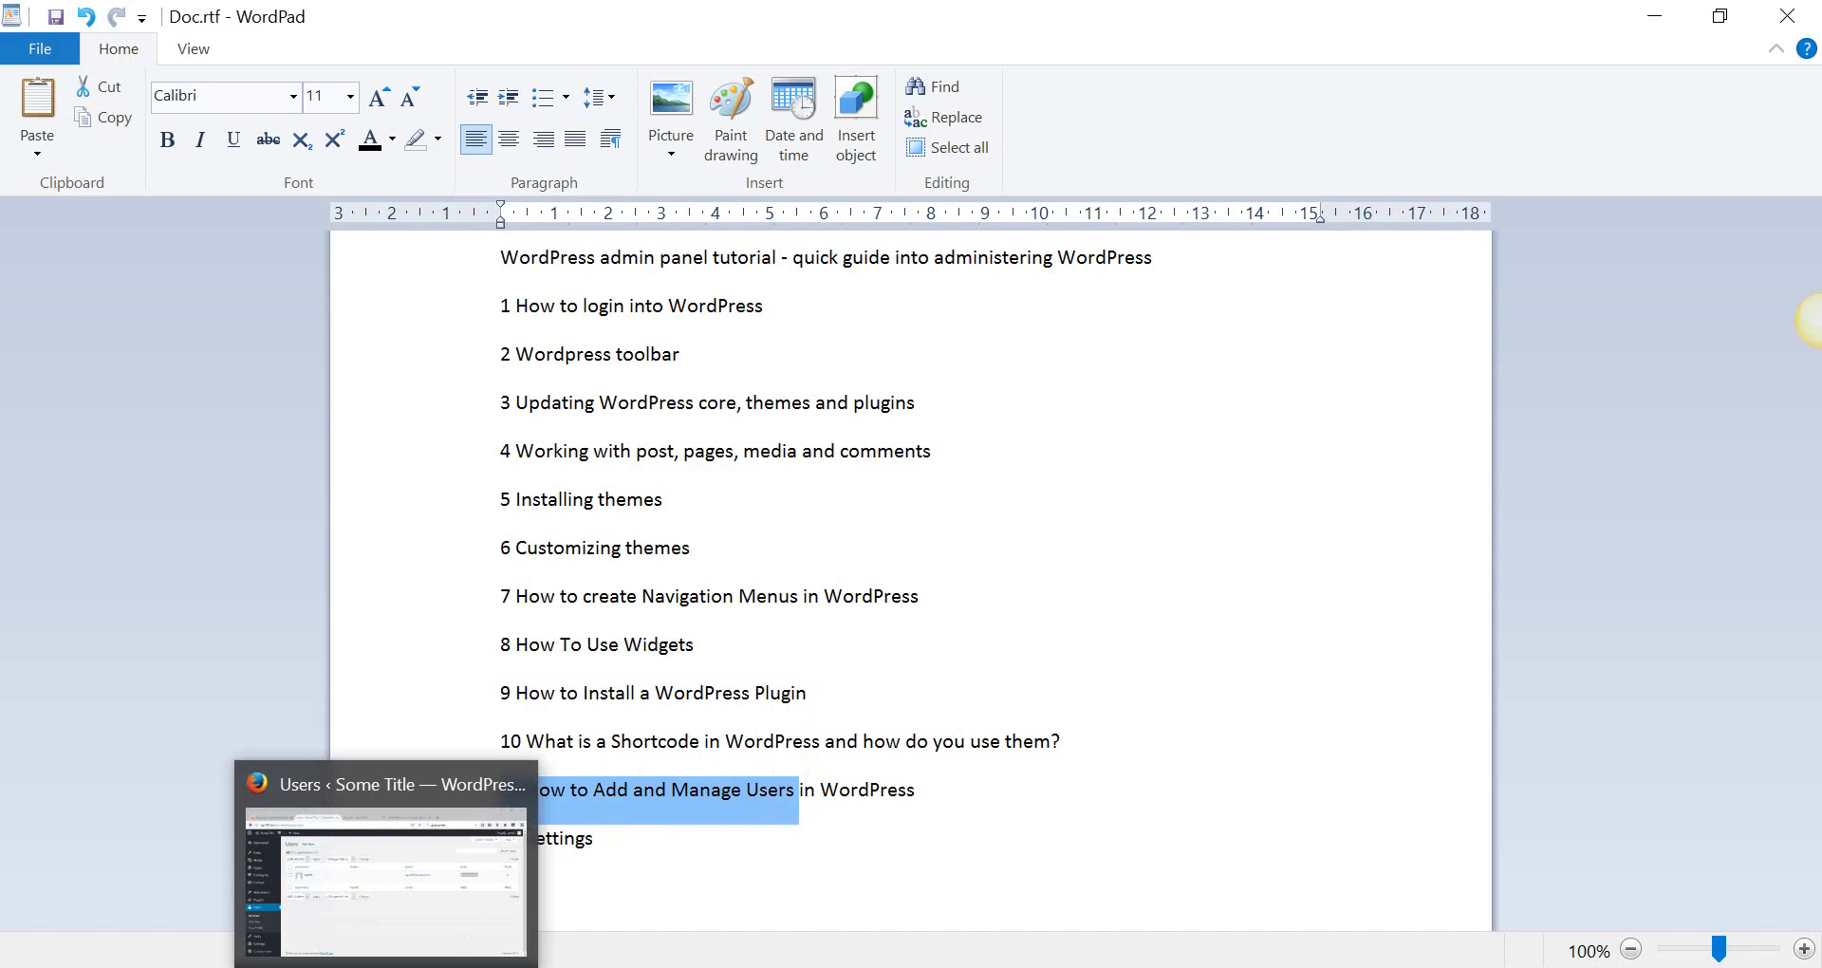
left_click(386, 883)
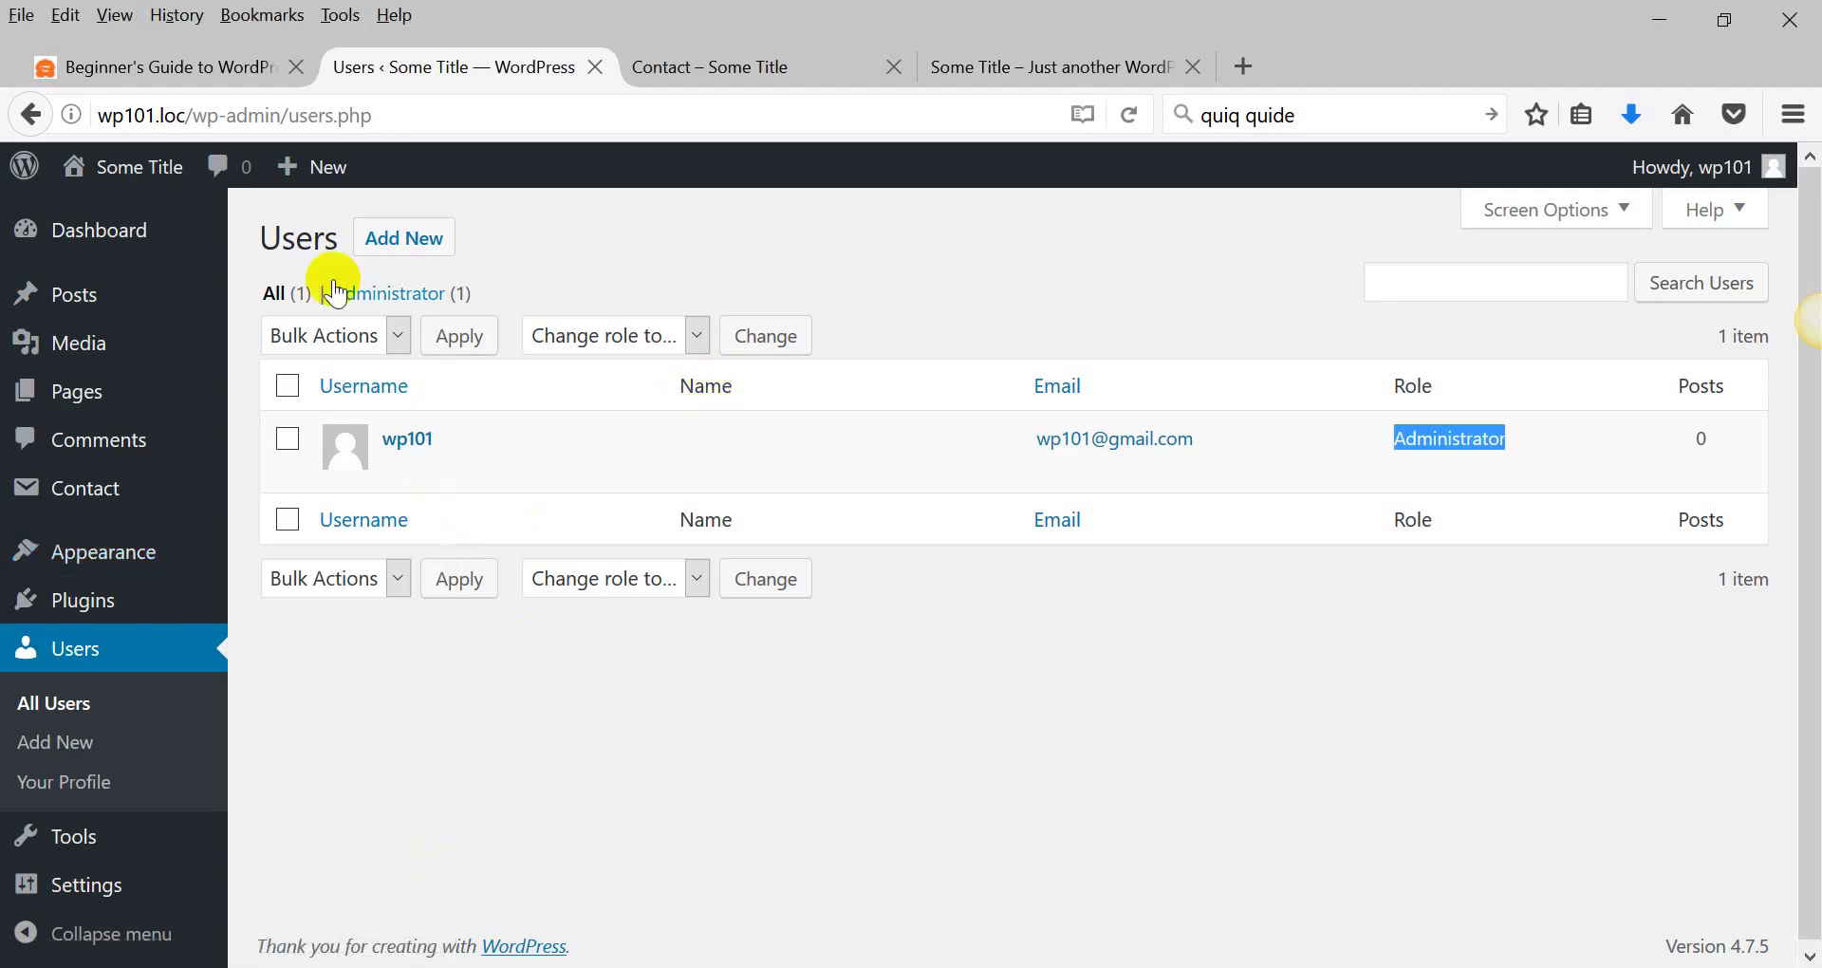
left_click(417, 237)
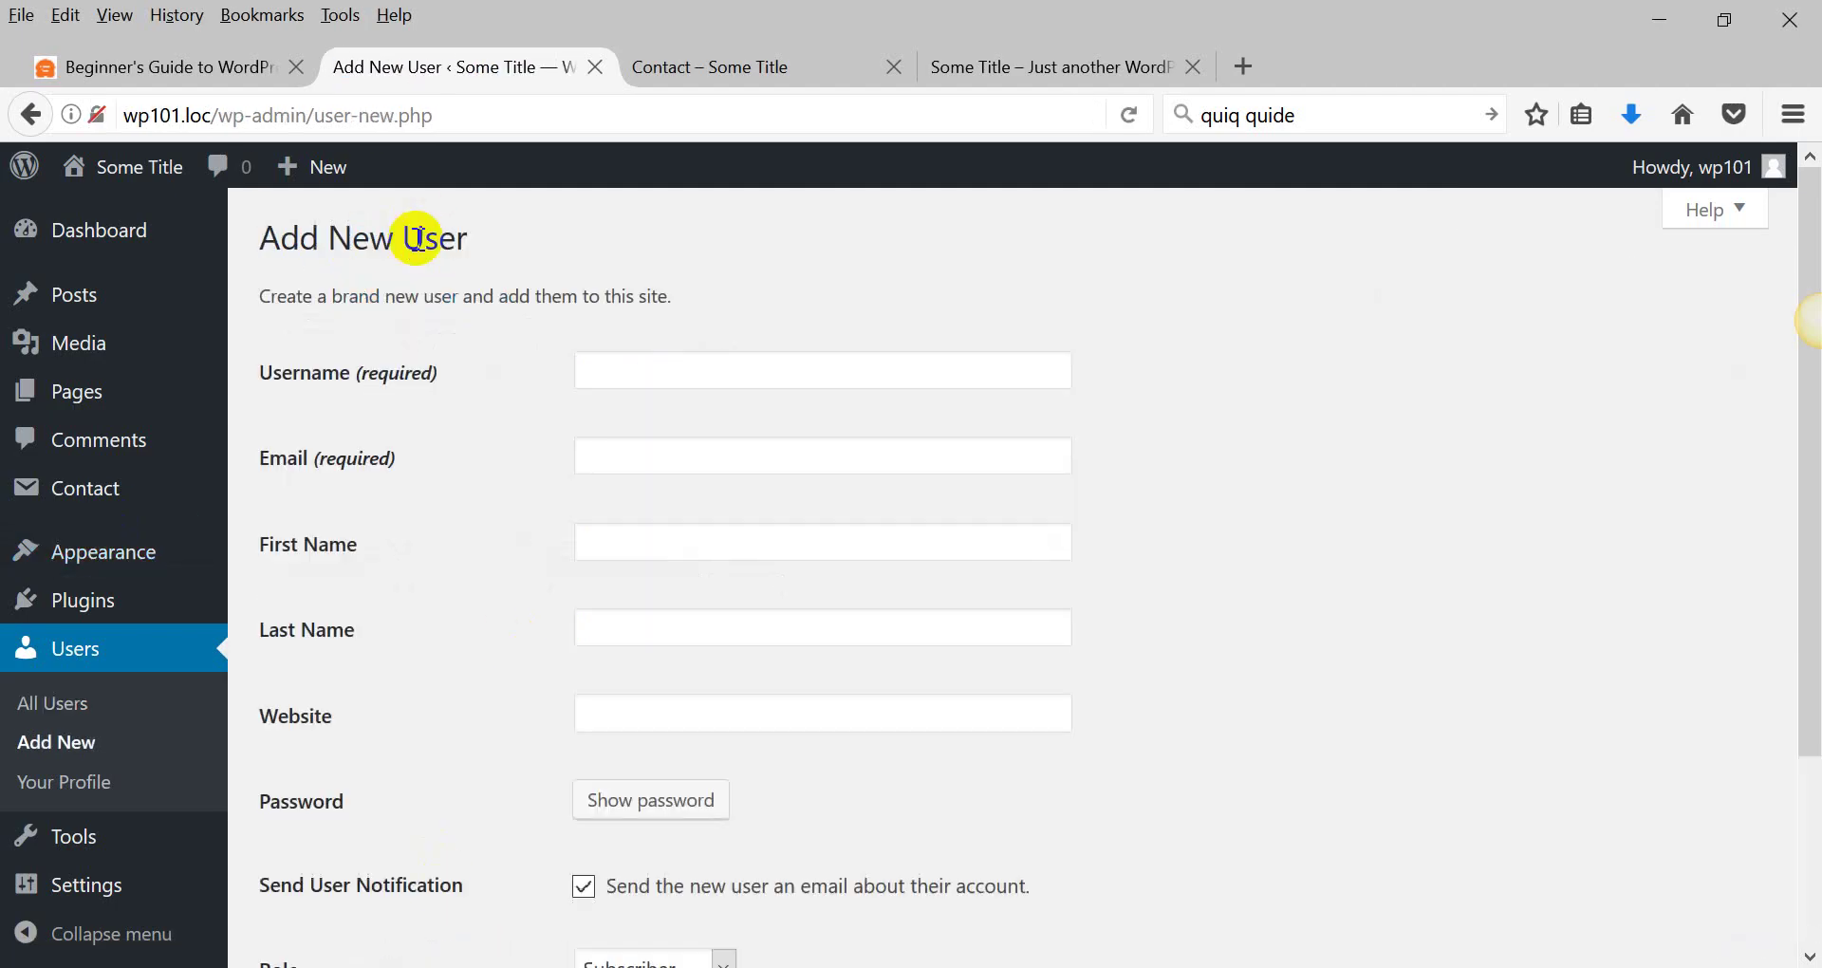
left_click(623, 457)
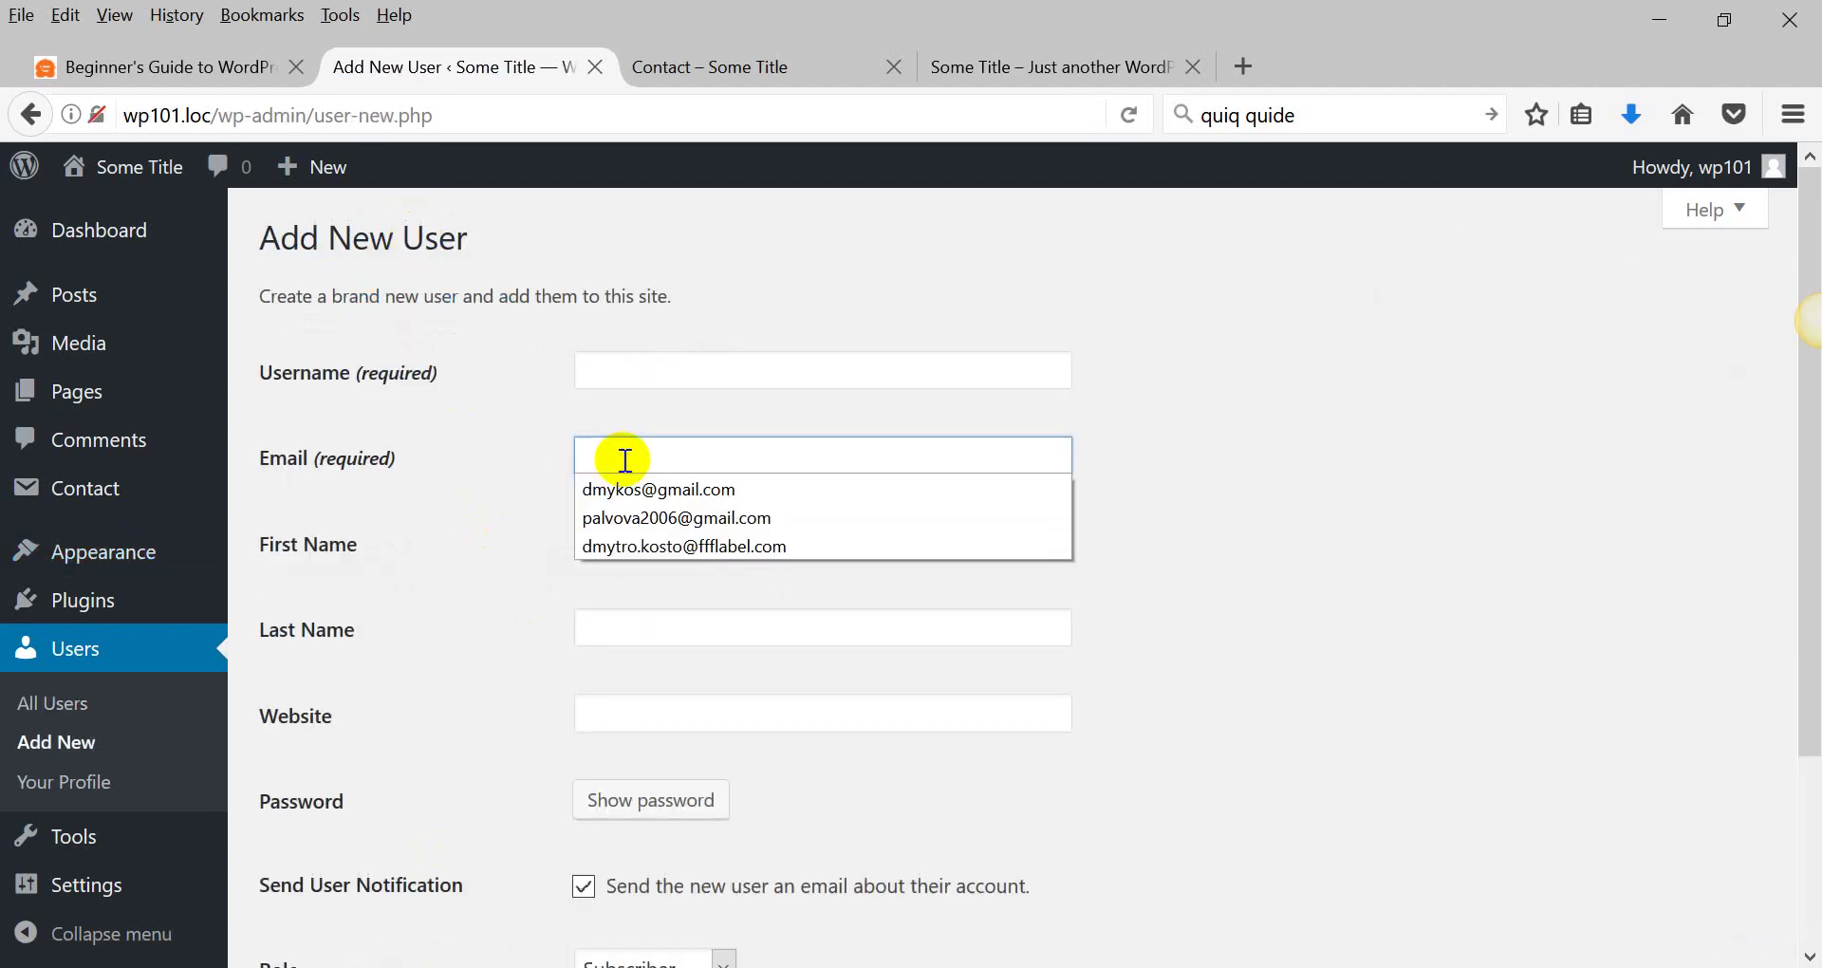
left_click(626, 485)
left_click(634, 362)
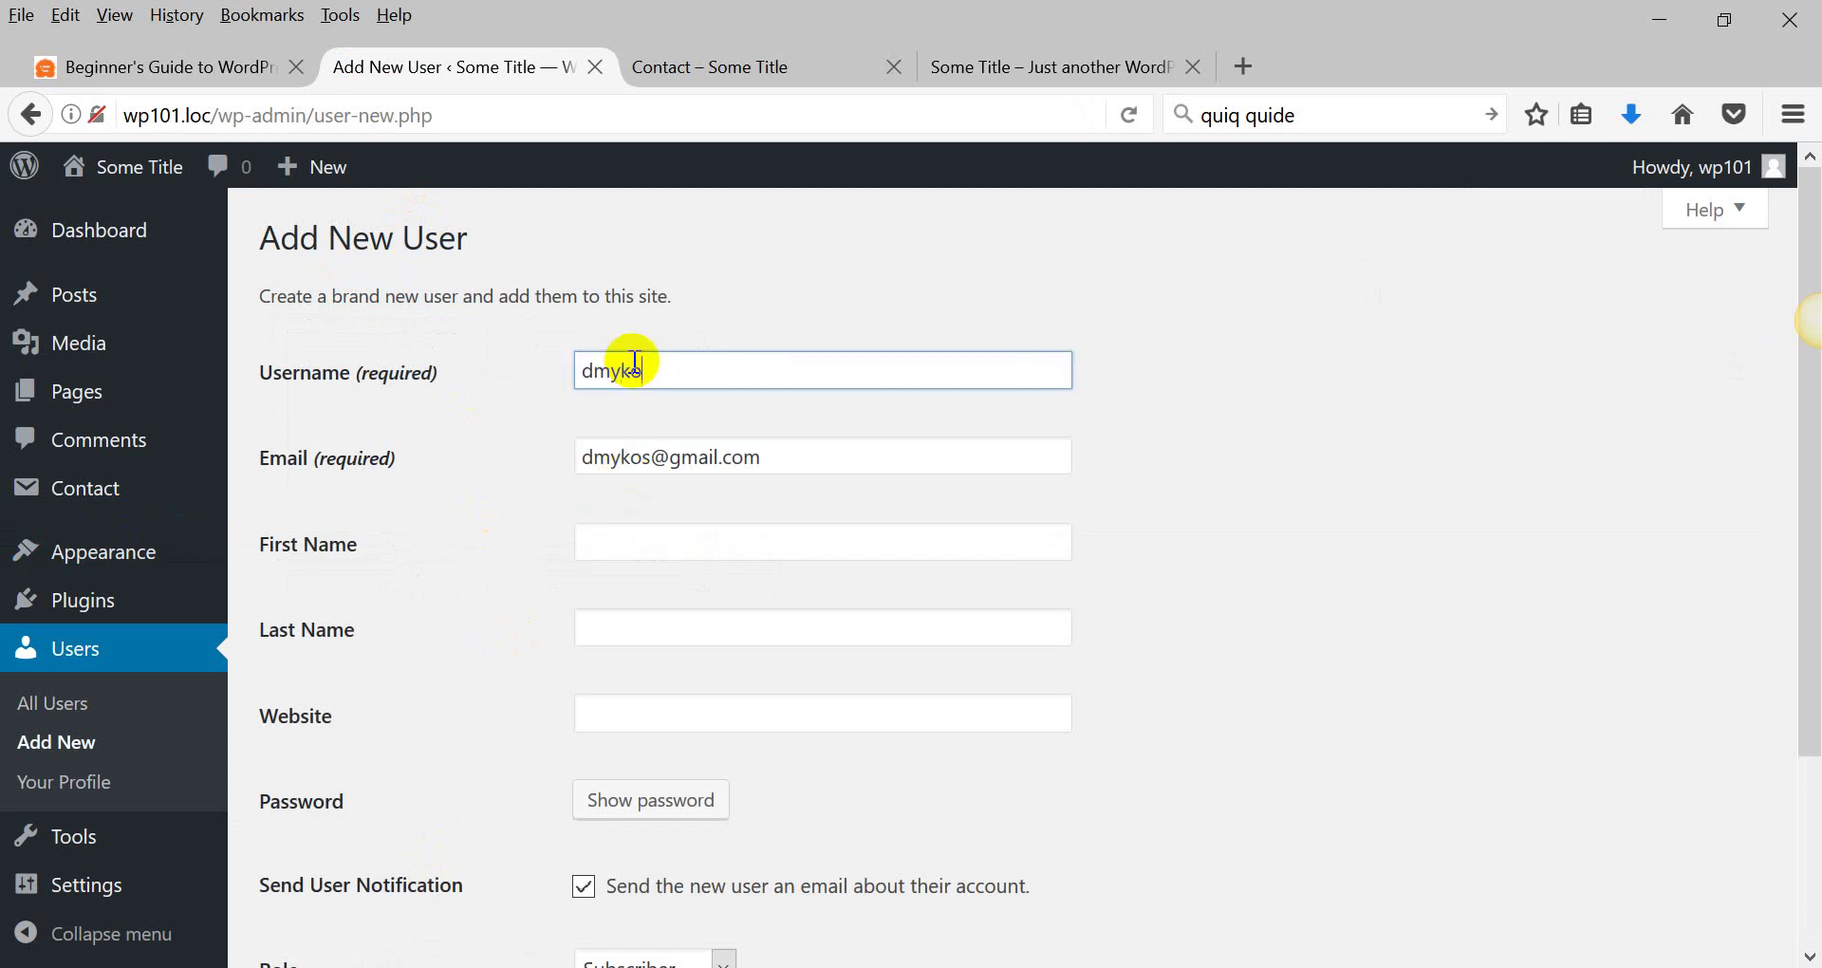
Give the new user the Contributor role and create the account.
scroll(452, 512, "down", 4)
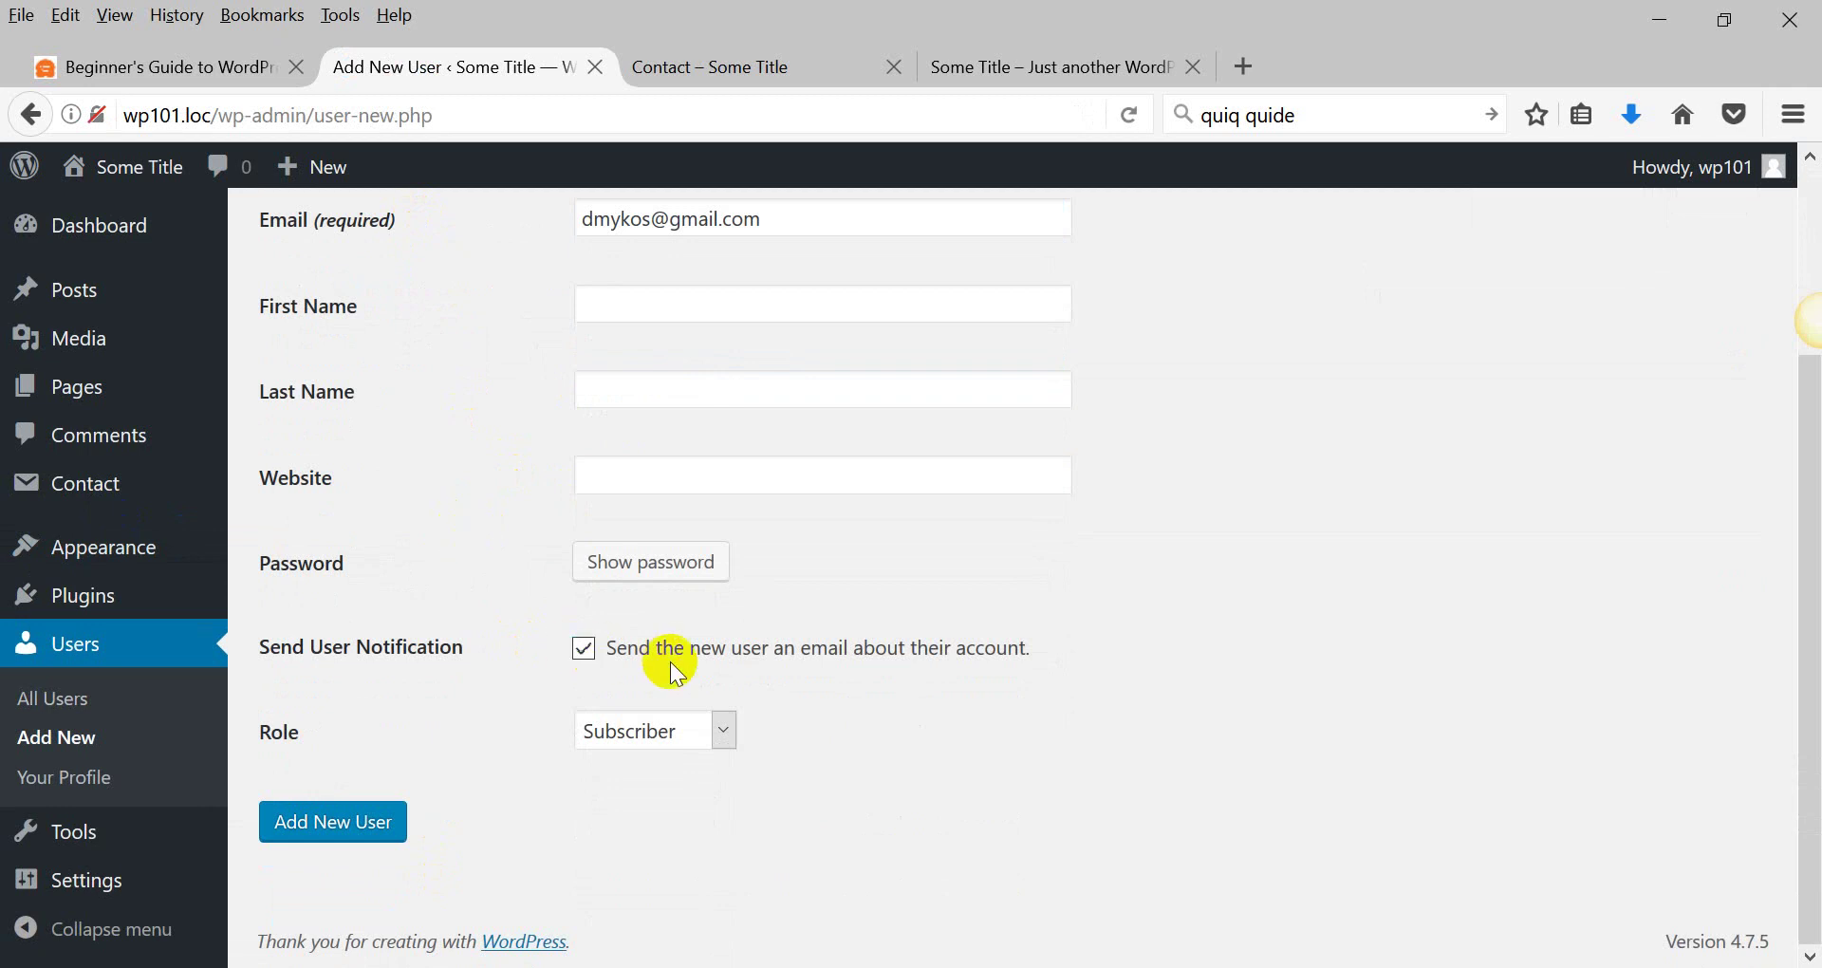
left_click_drag(674, 653, 968, 675)
left_click(686, 748)
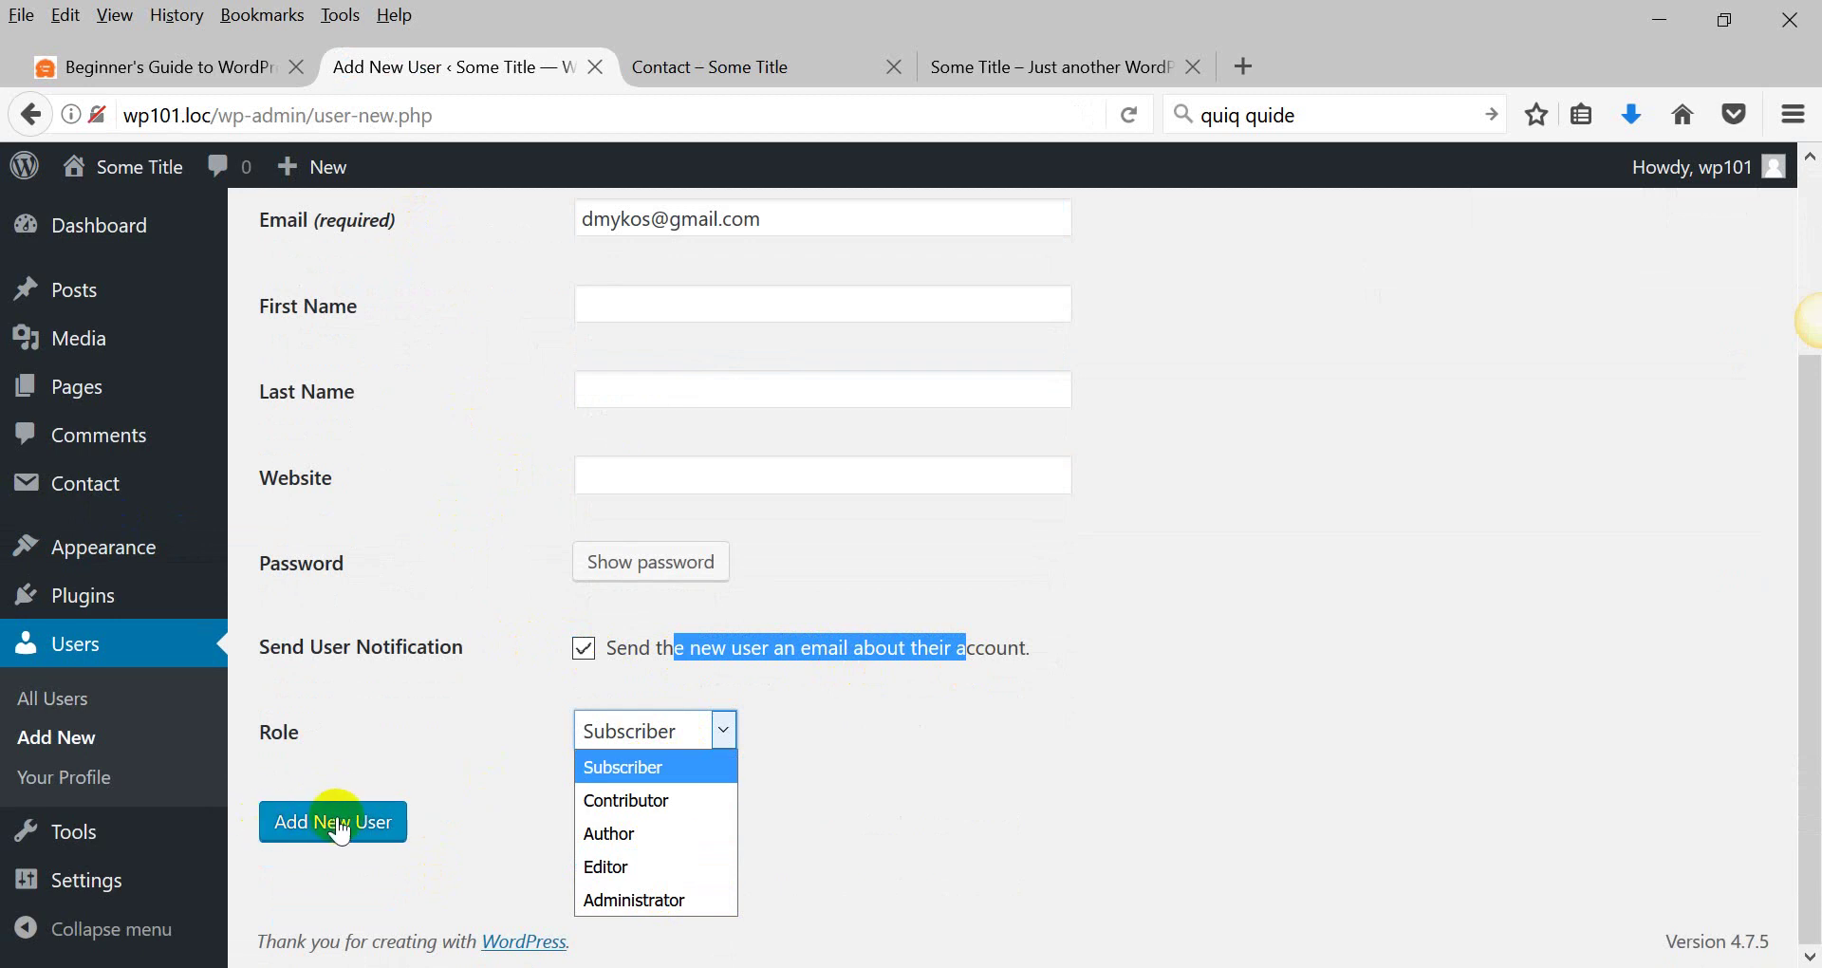
left_click(631, 802)
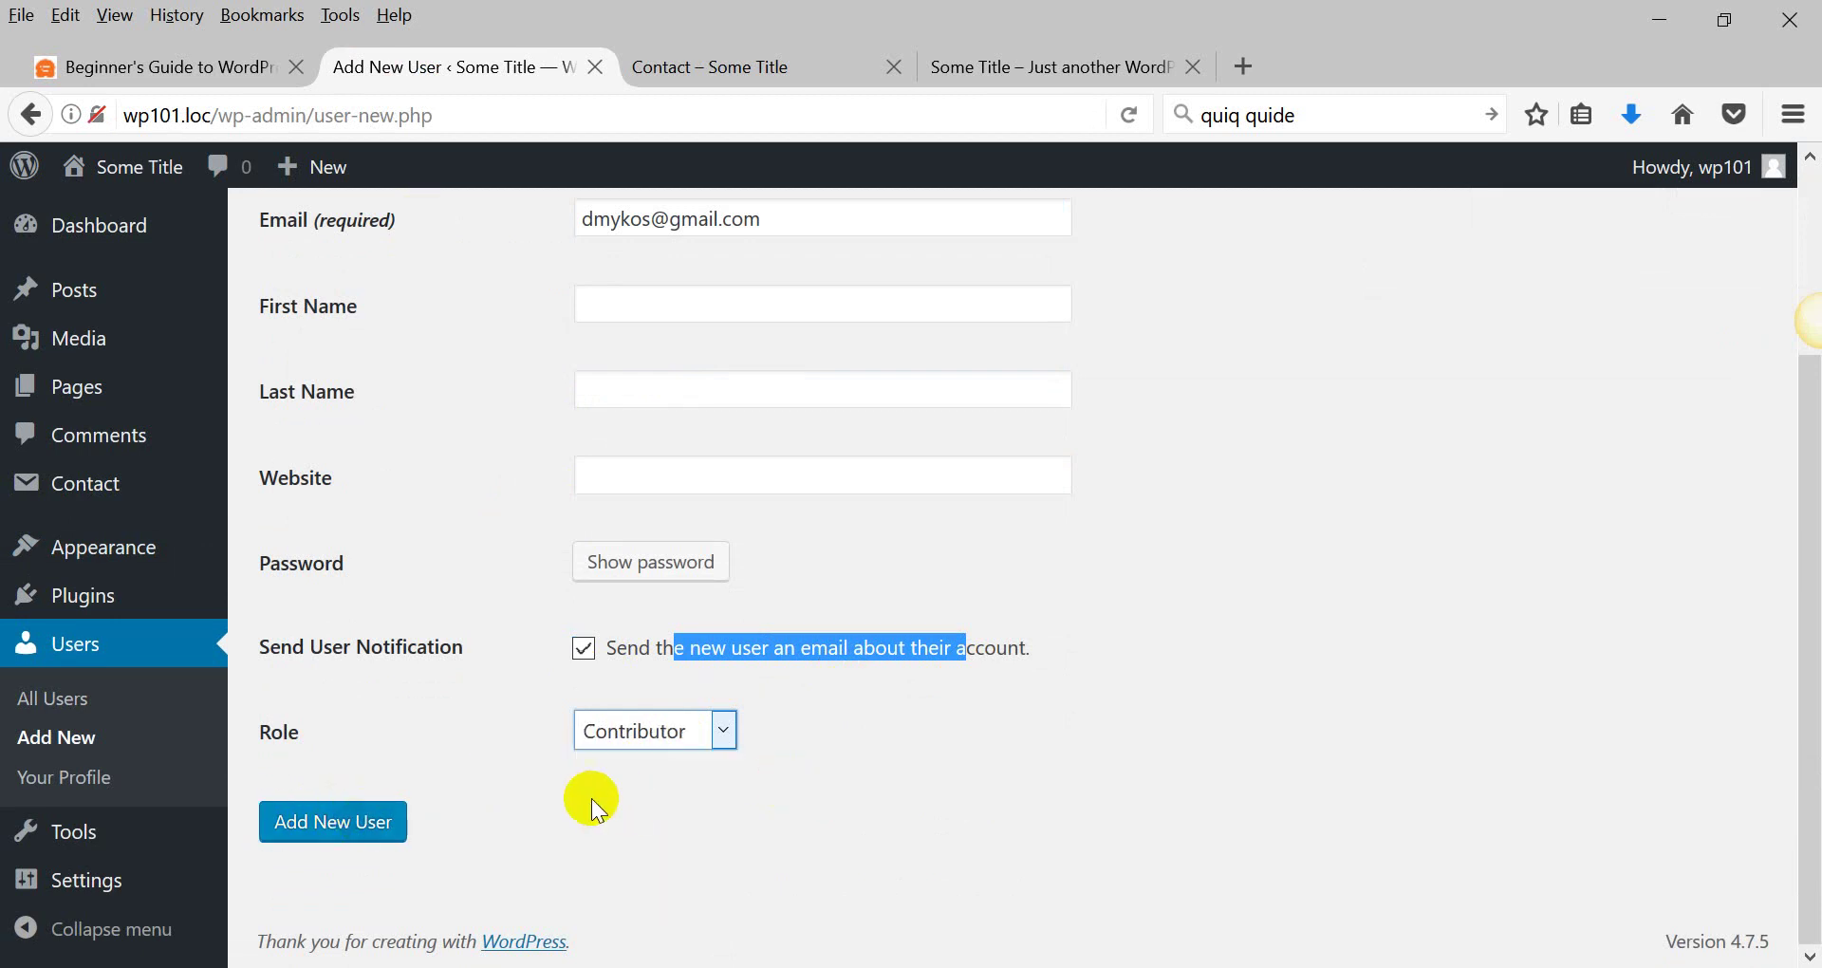
left_click(296, 819)
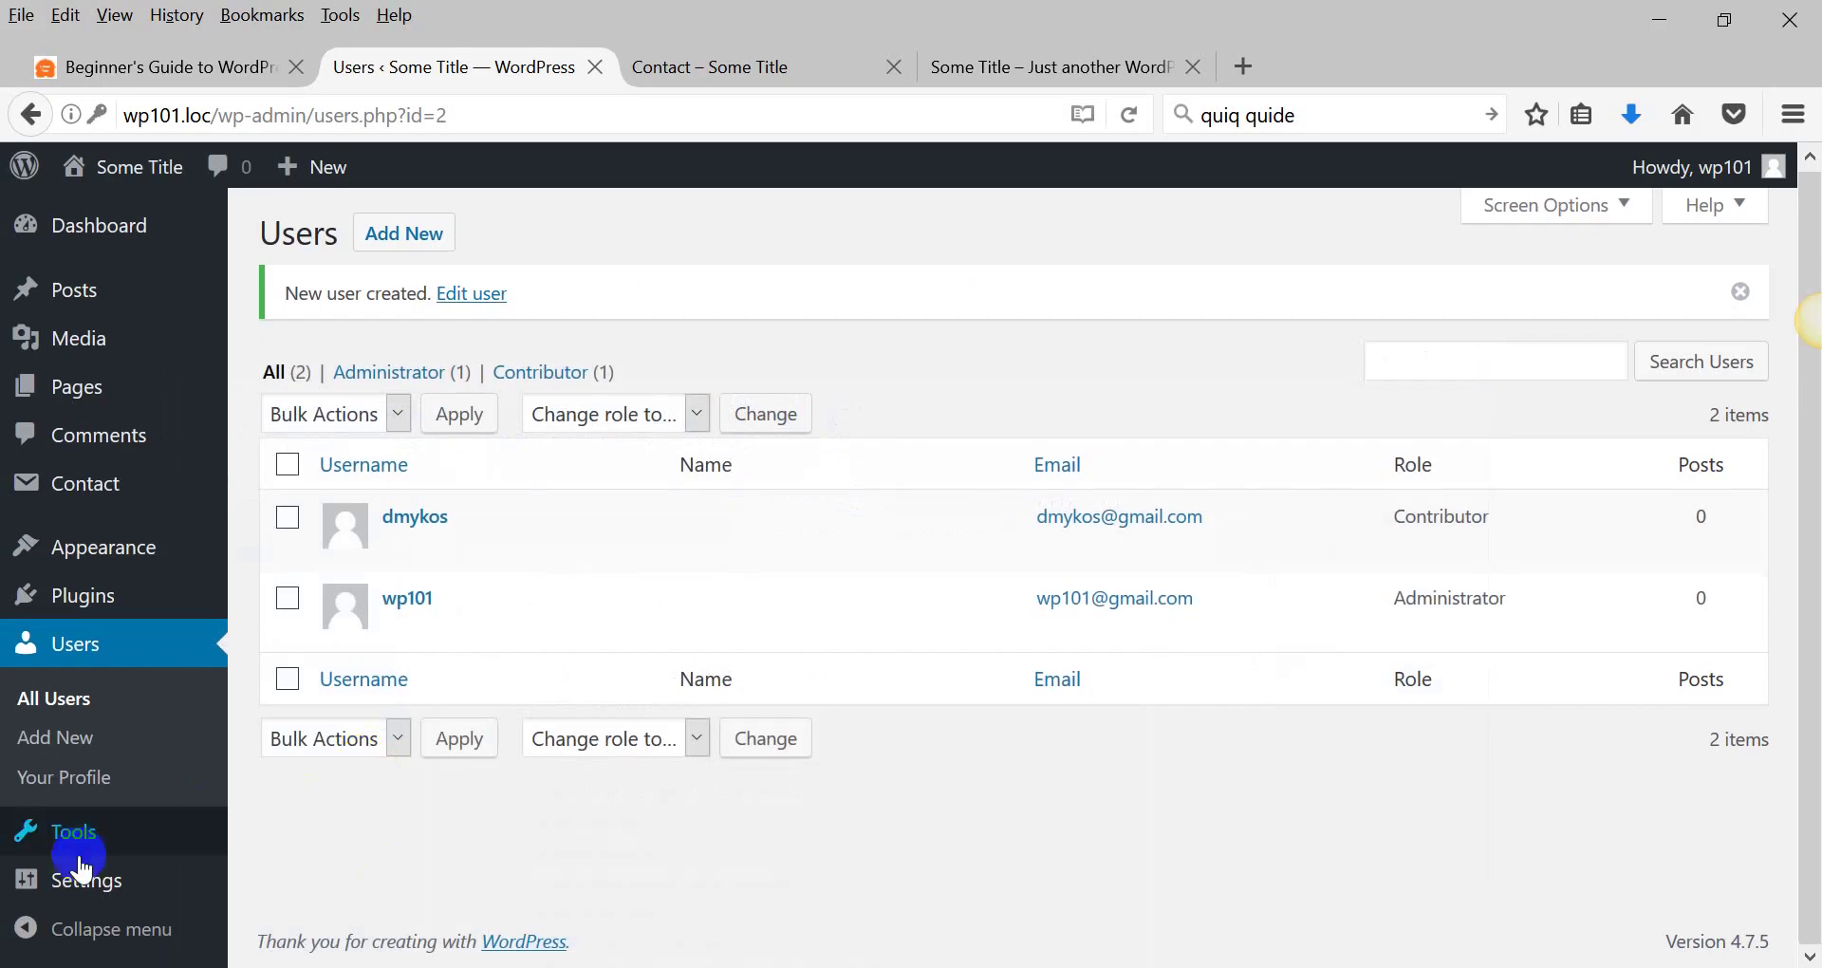
In General Settings, review the site title and tagline, then tick 'Anyone can register'.
left_click(99, 899)
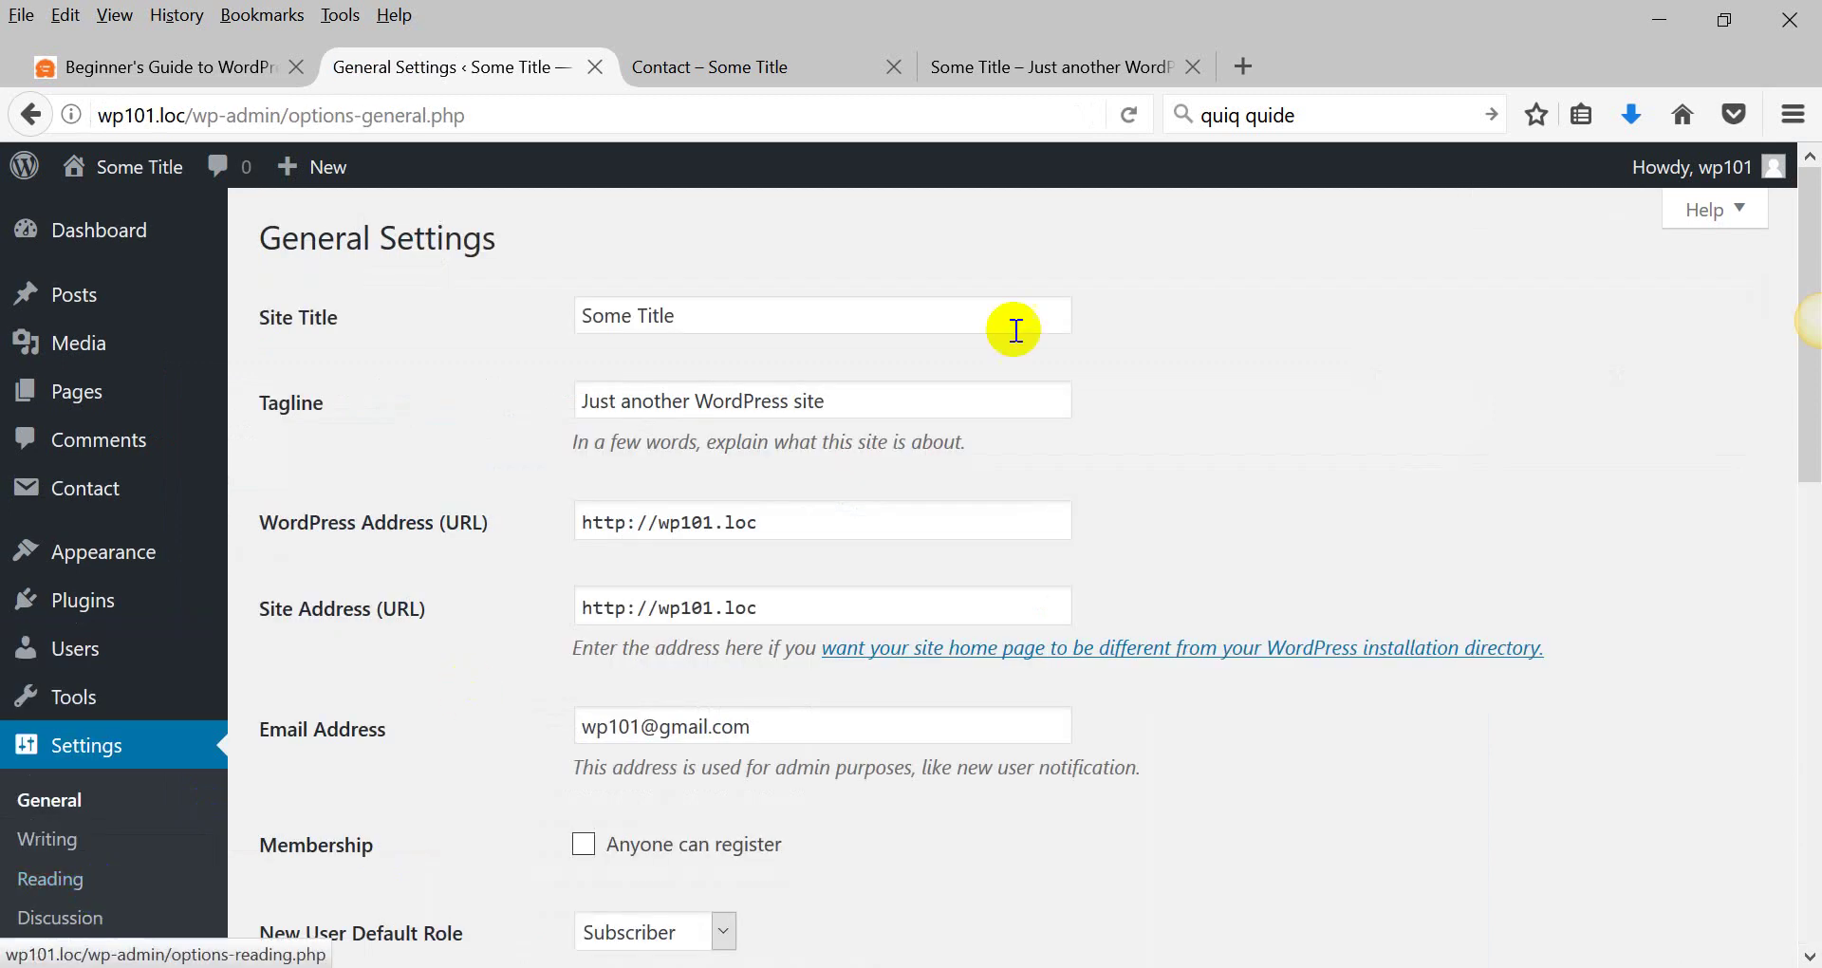
scroll(300, 511, "down", 10)
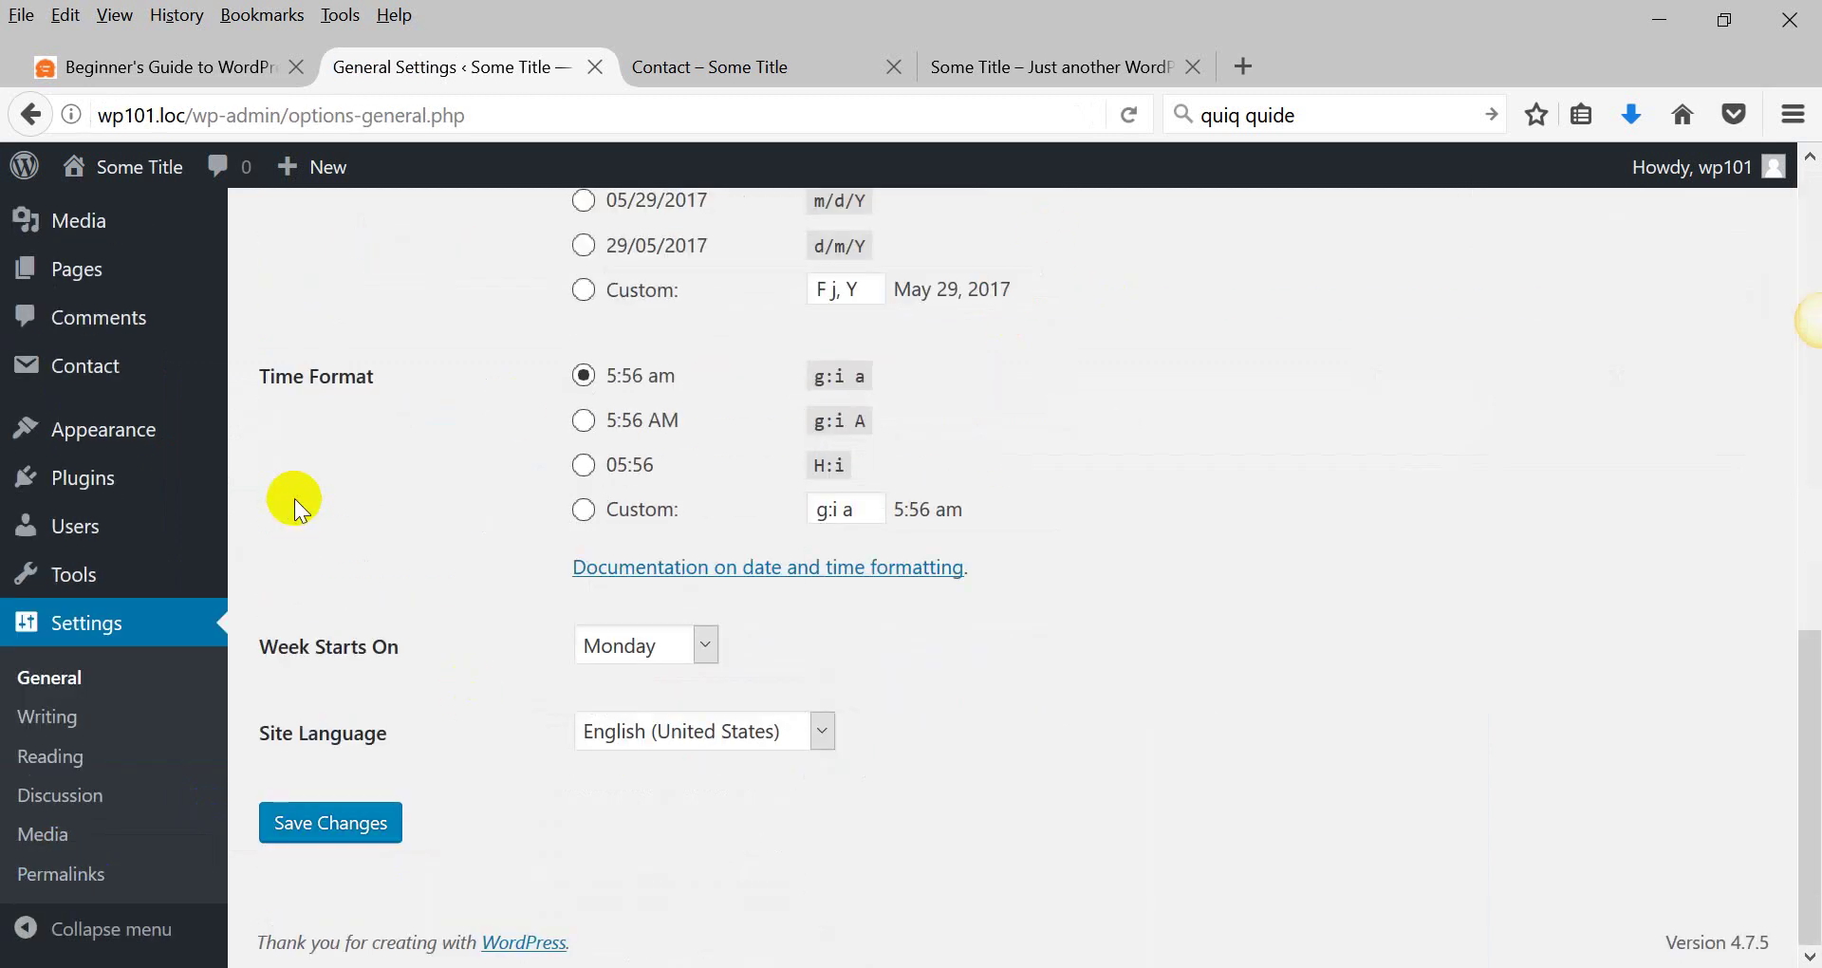
scroll(294, 498, "up", 10)
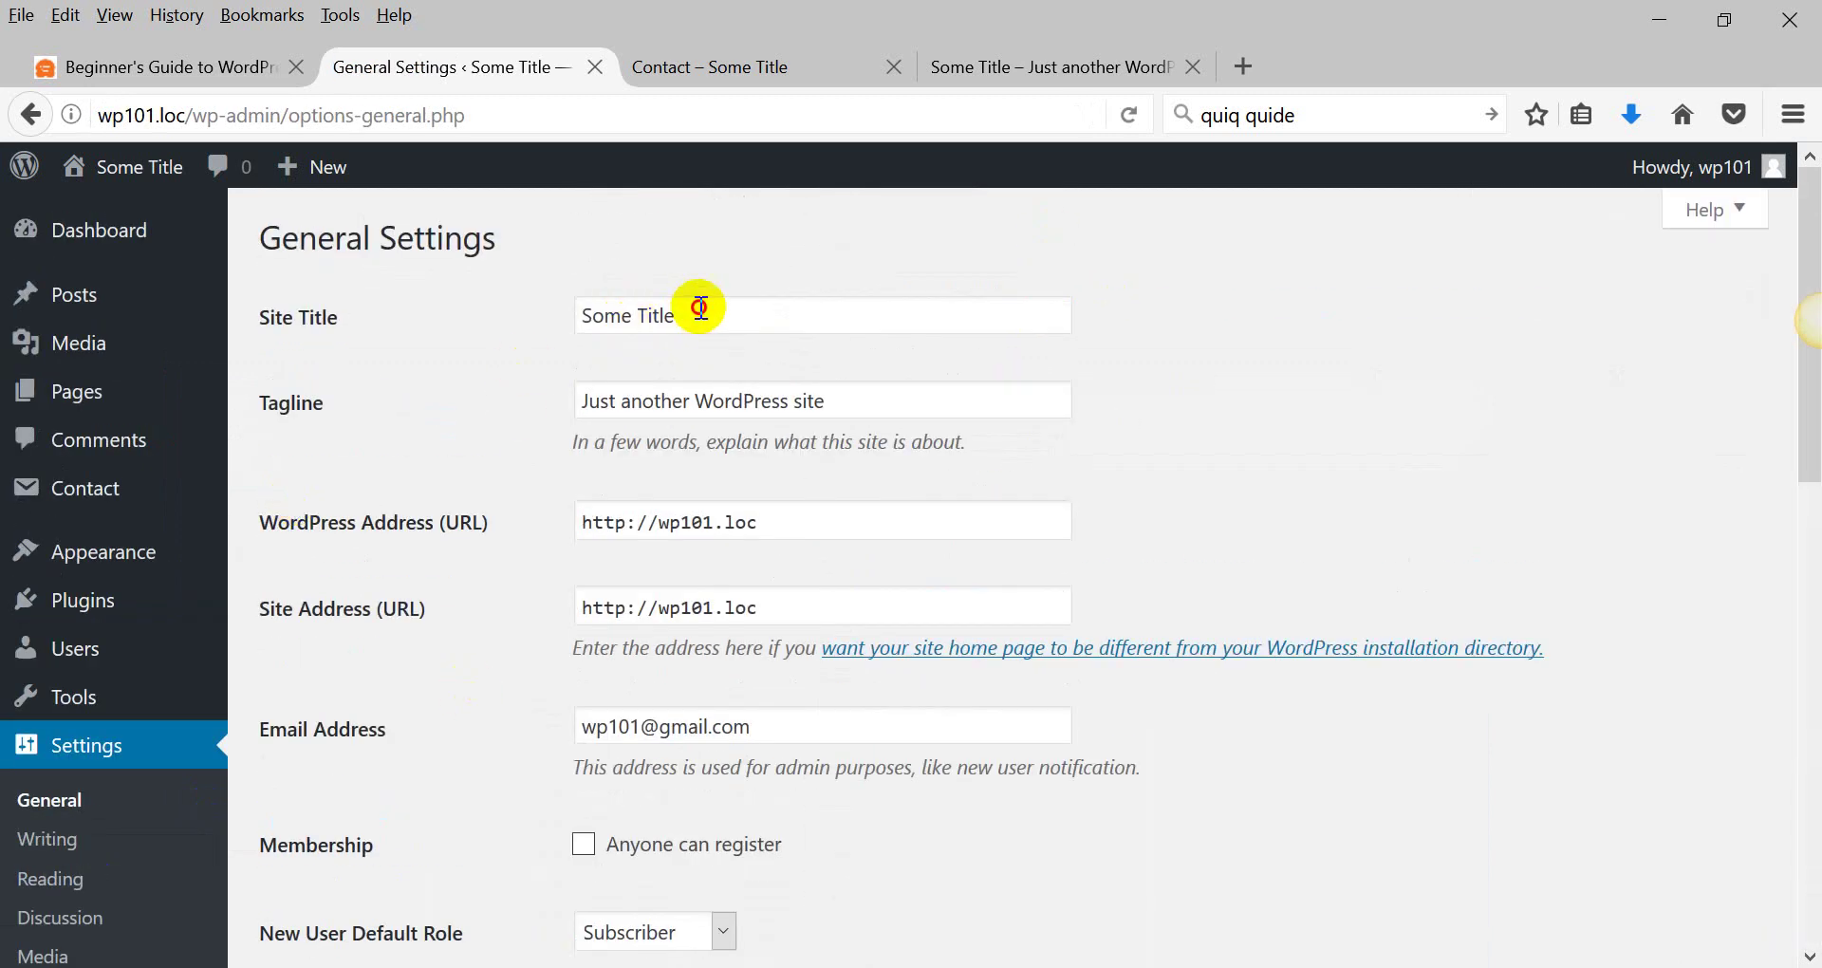
left_click_drag(699, 305, 512, 319)
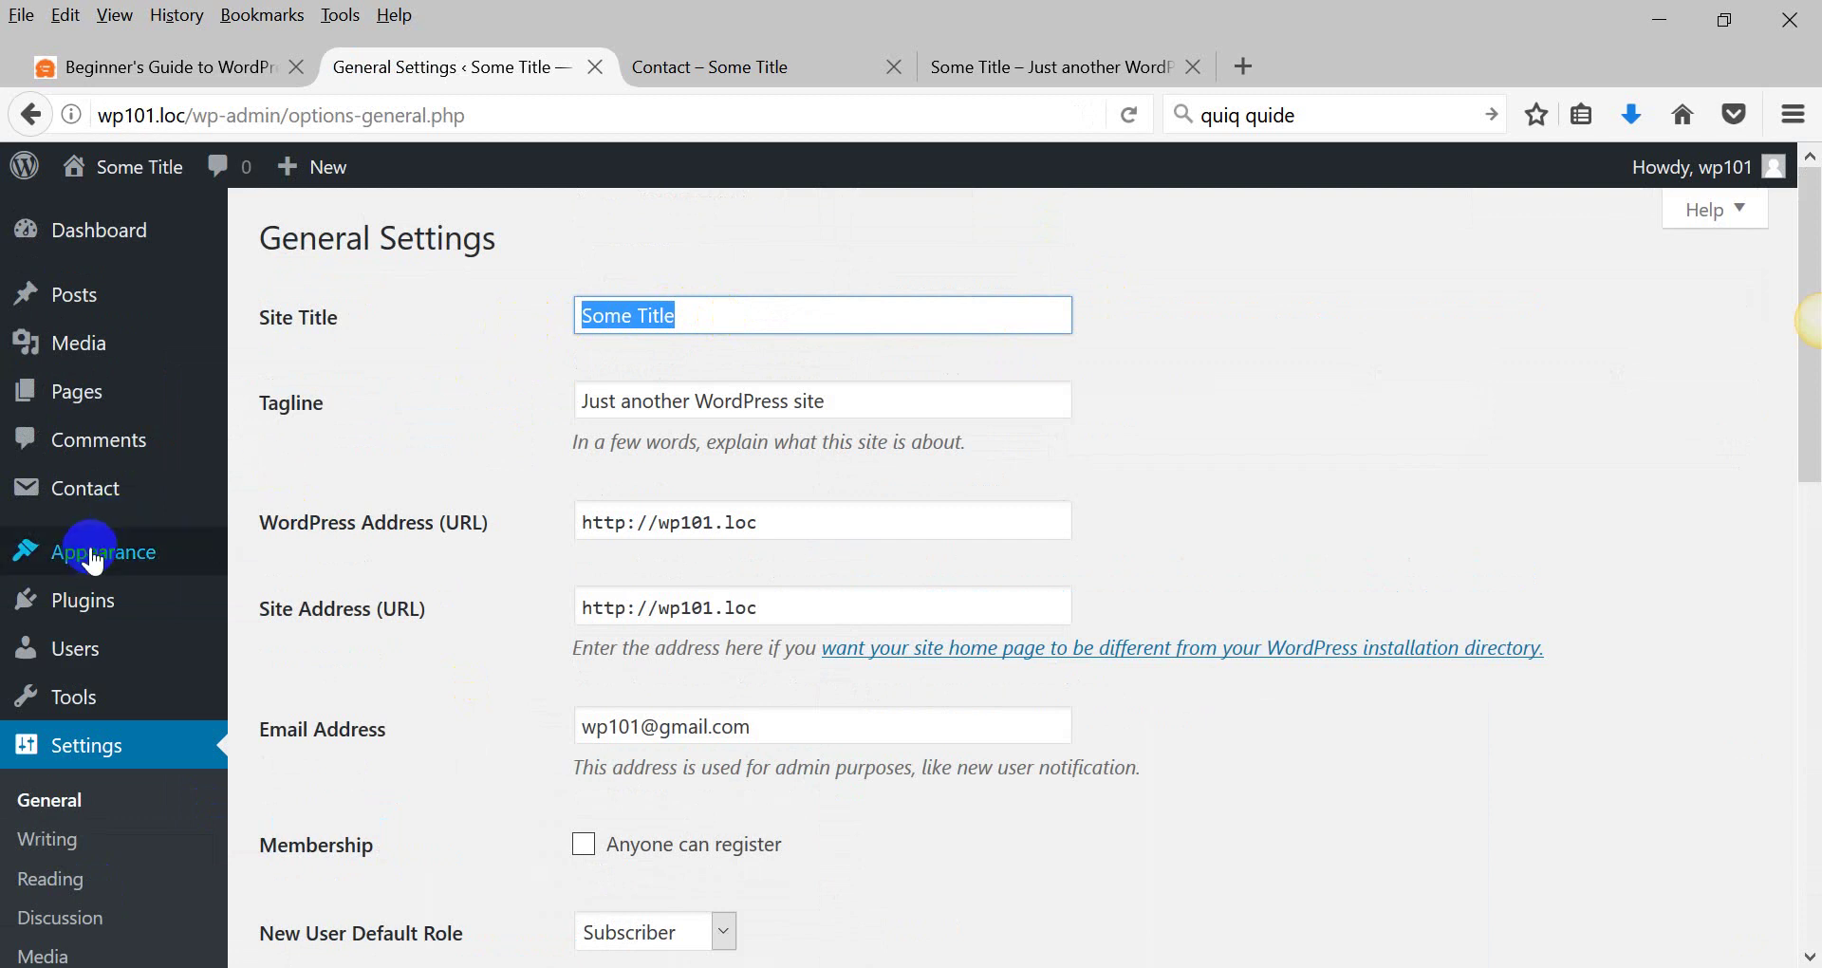
mouse_move(157, 564)
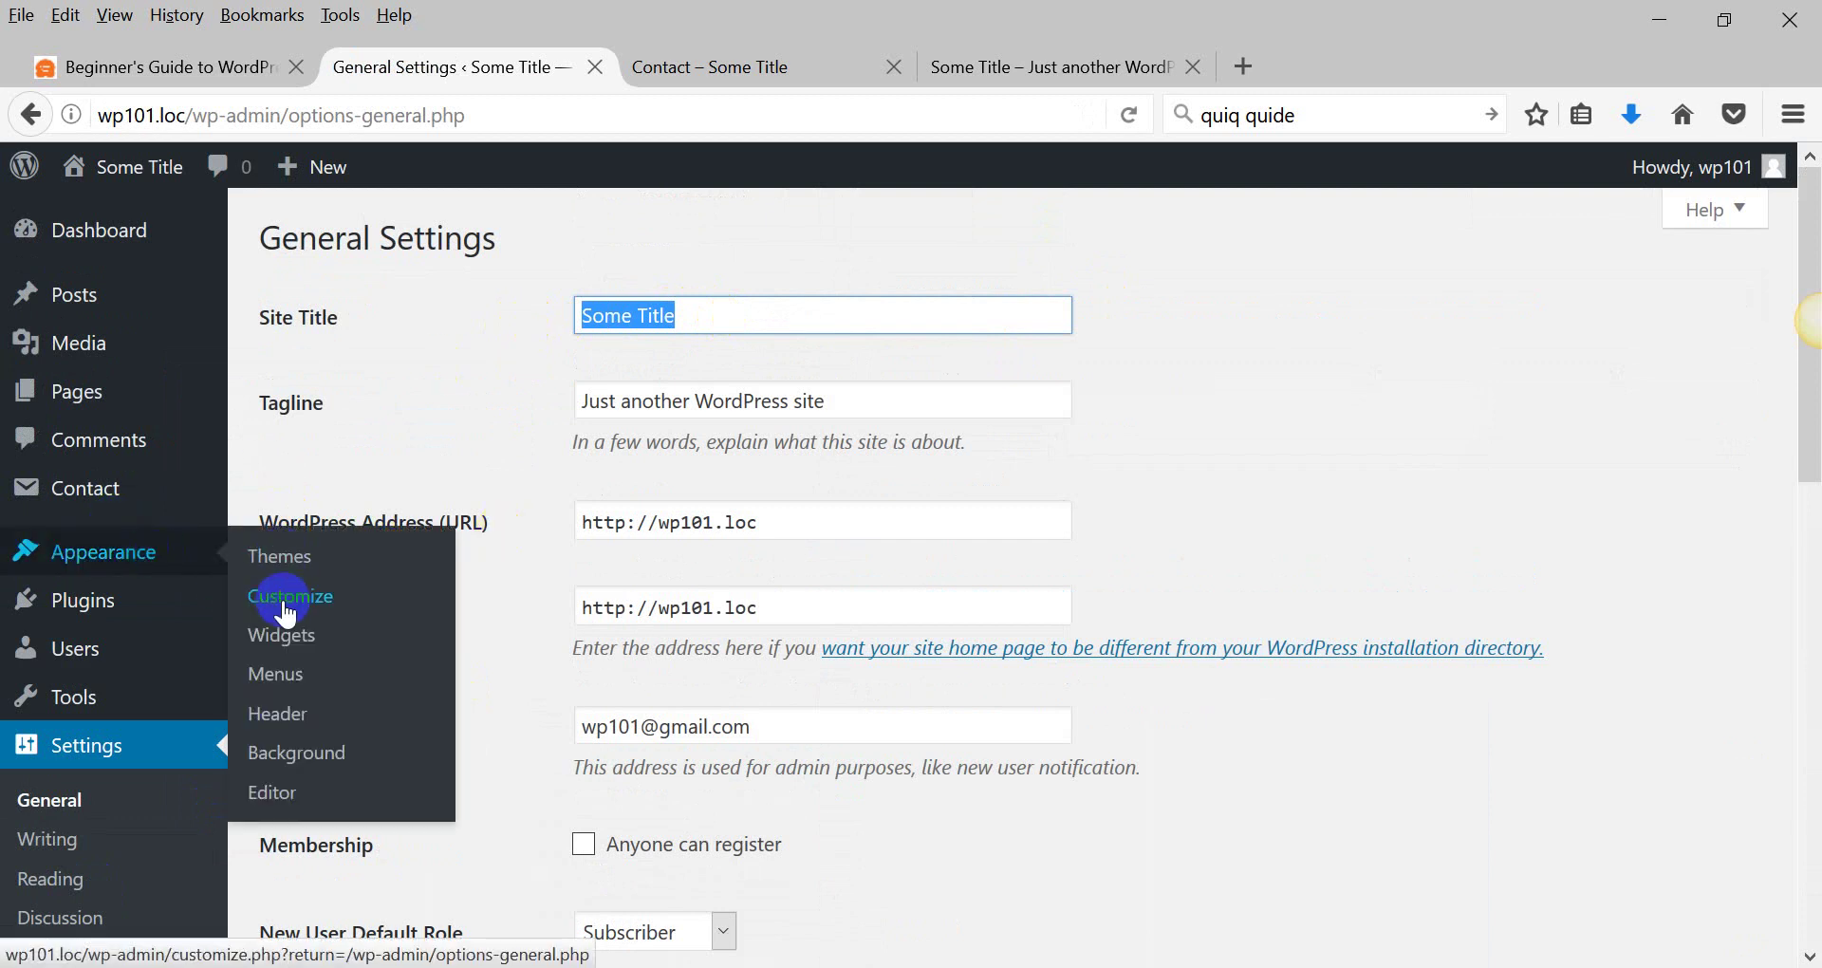
left_click(602, 398)
left_click(620, 299)
left_click(618, 396)
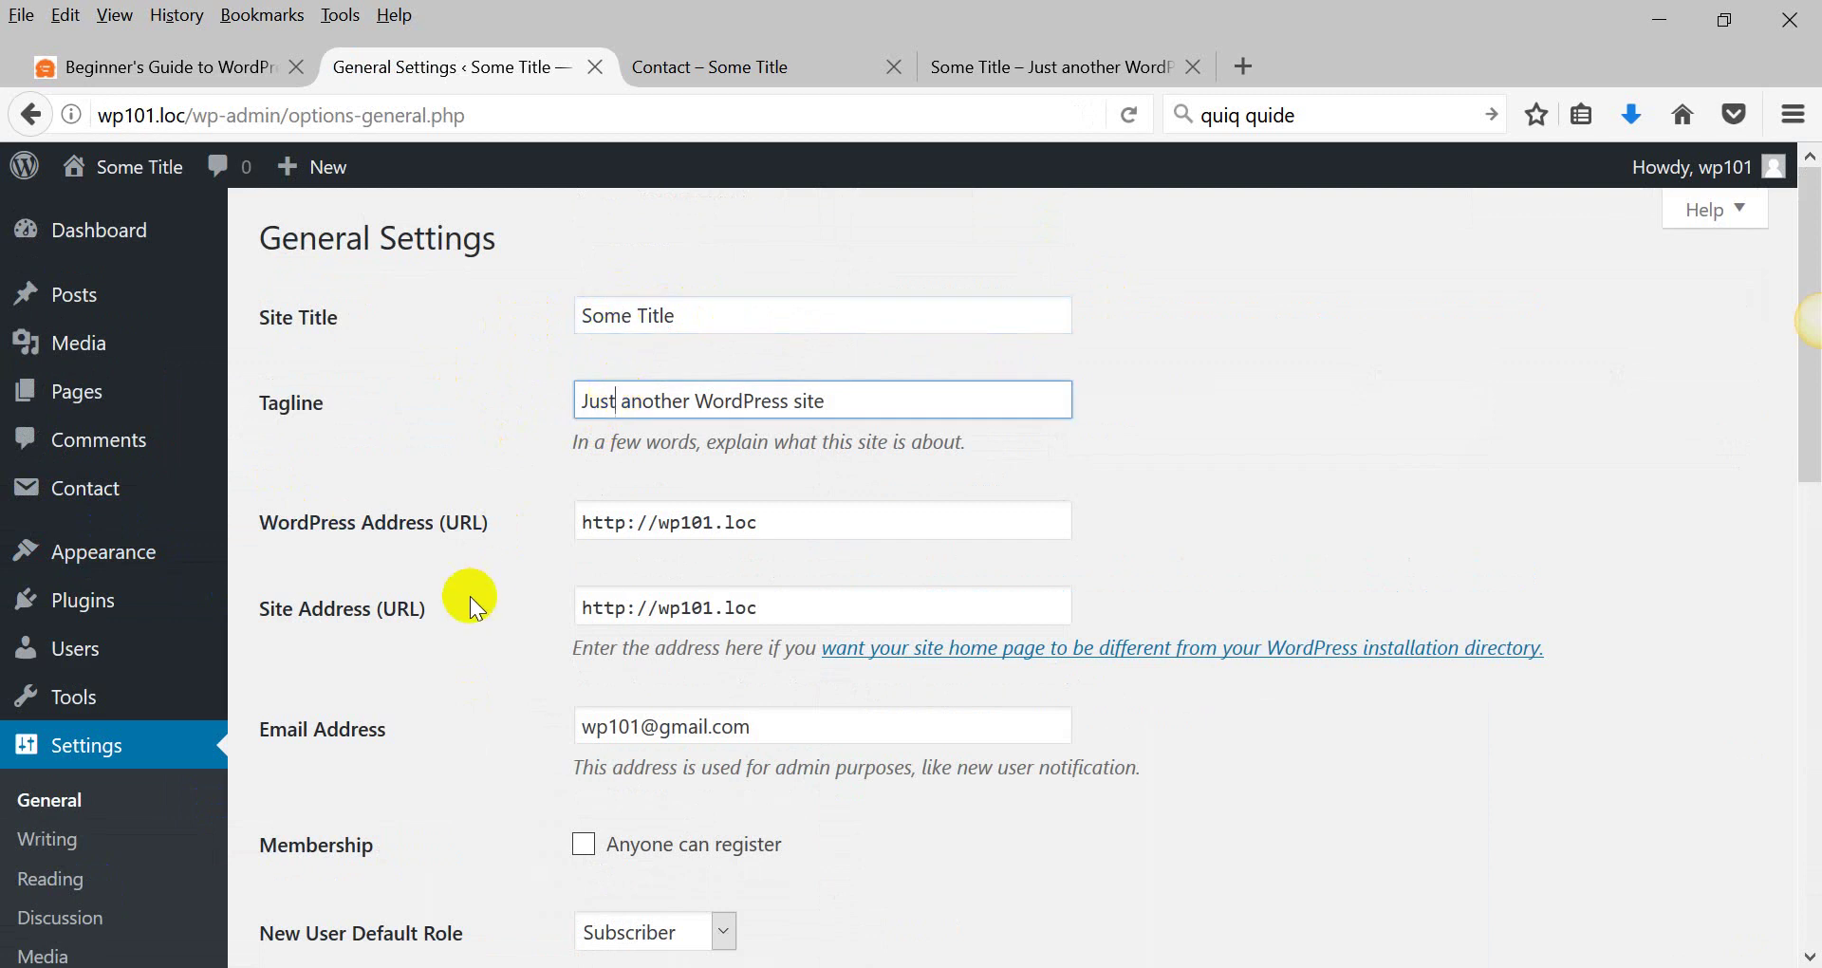
scroll(470, 596, "down", 3)
scroll(469, 596, "down", 2)
left_click(585, 370)
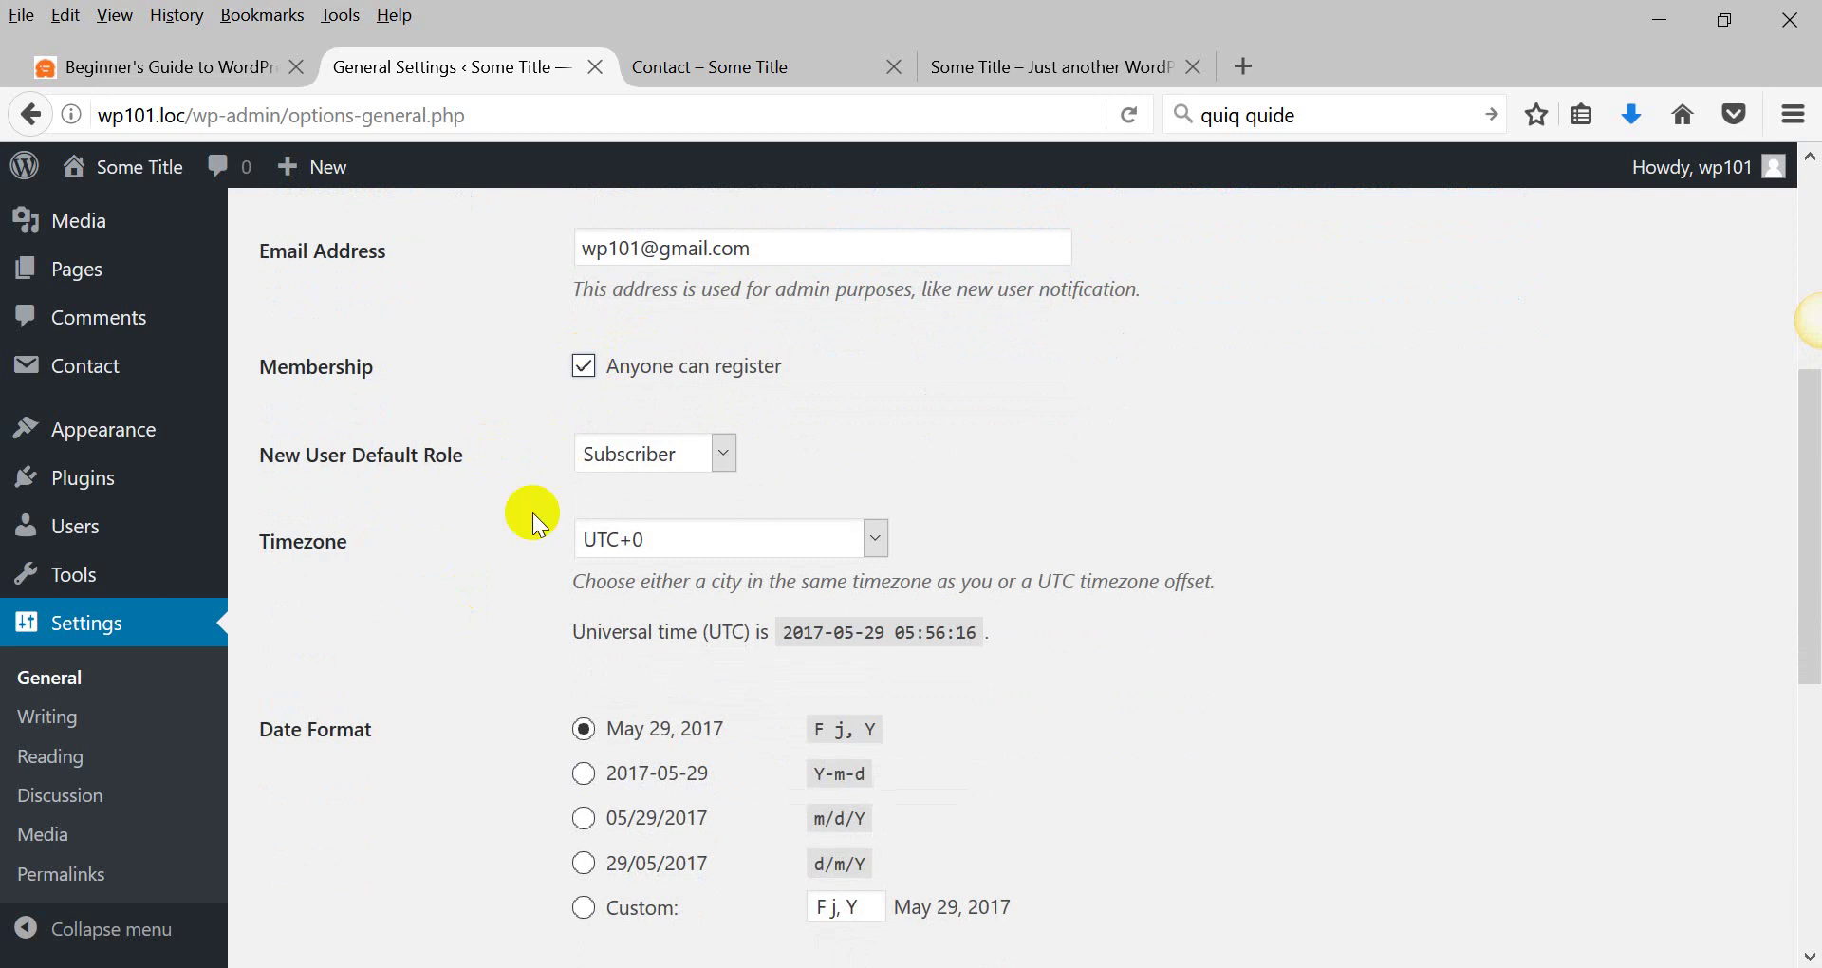
Try Author as the New User Default Role, then set it back to Subscriber.
scroll(532, 512, "down", 3)
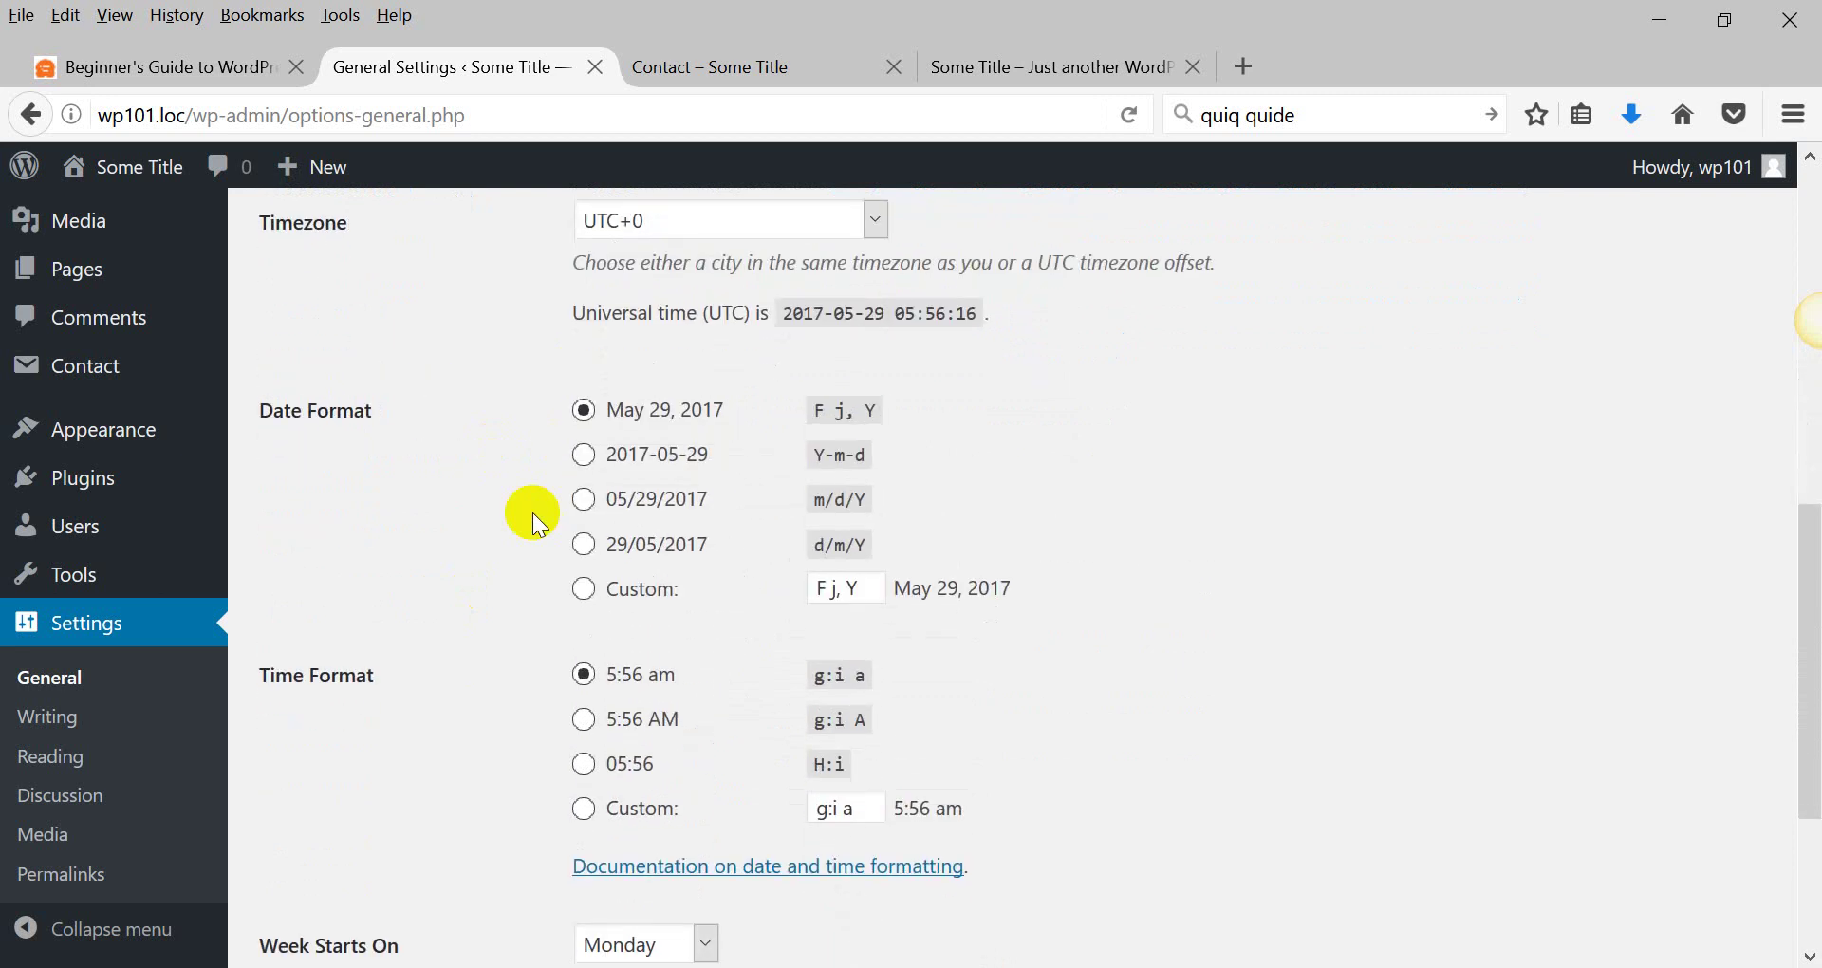
scroll(532, 512, "up", 2)
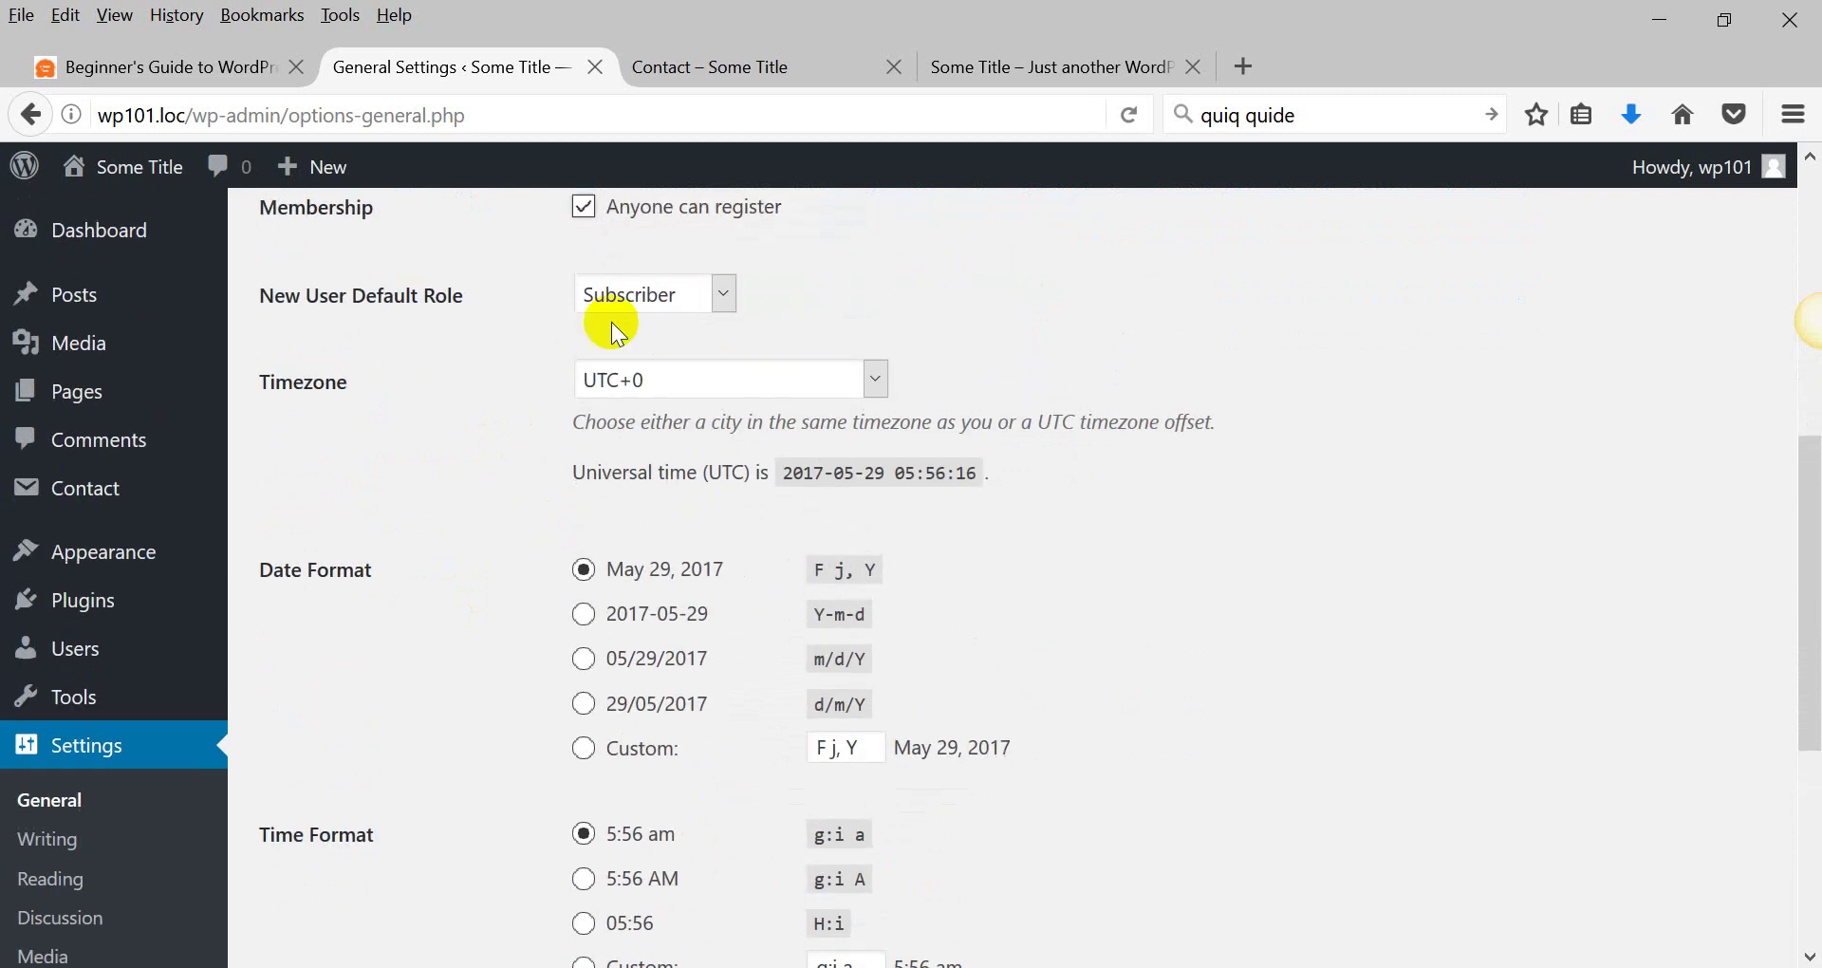
left_click(649, 285)
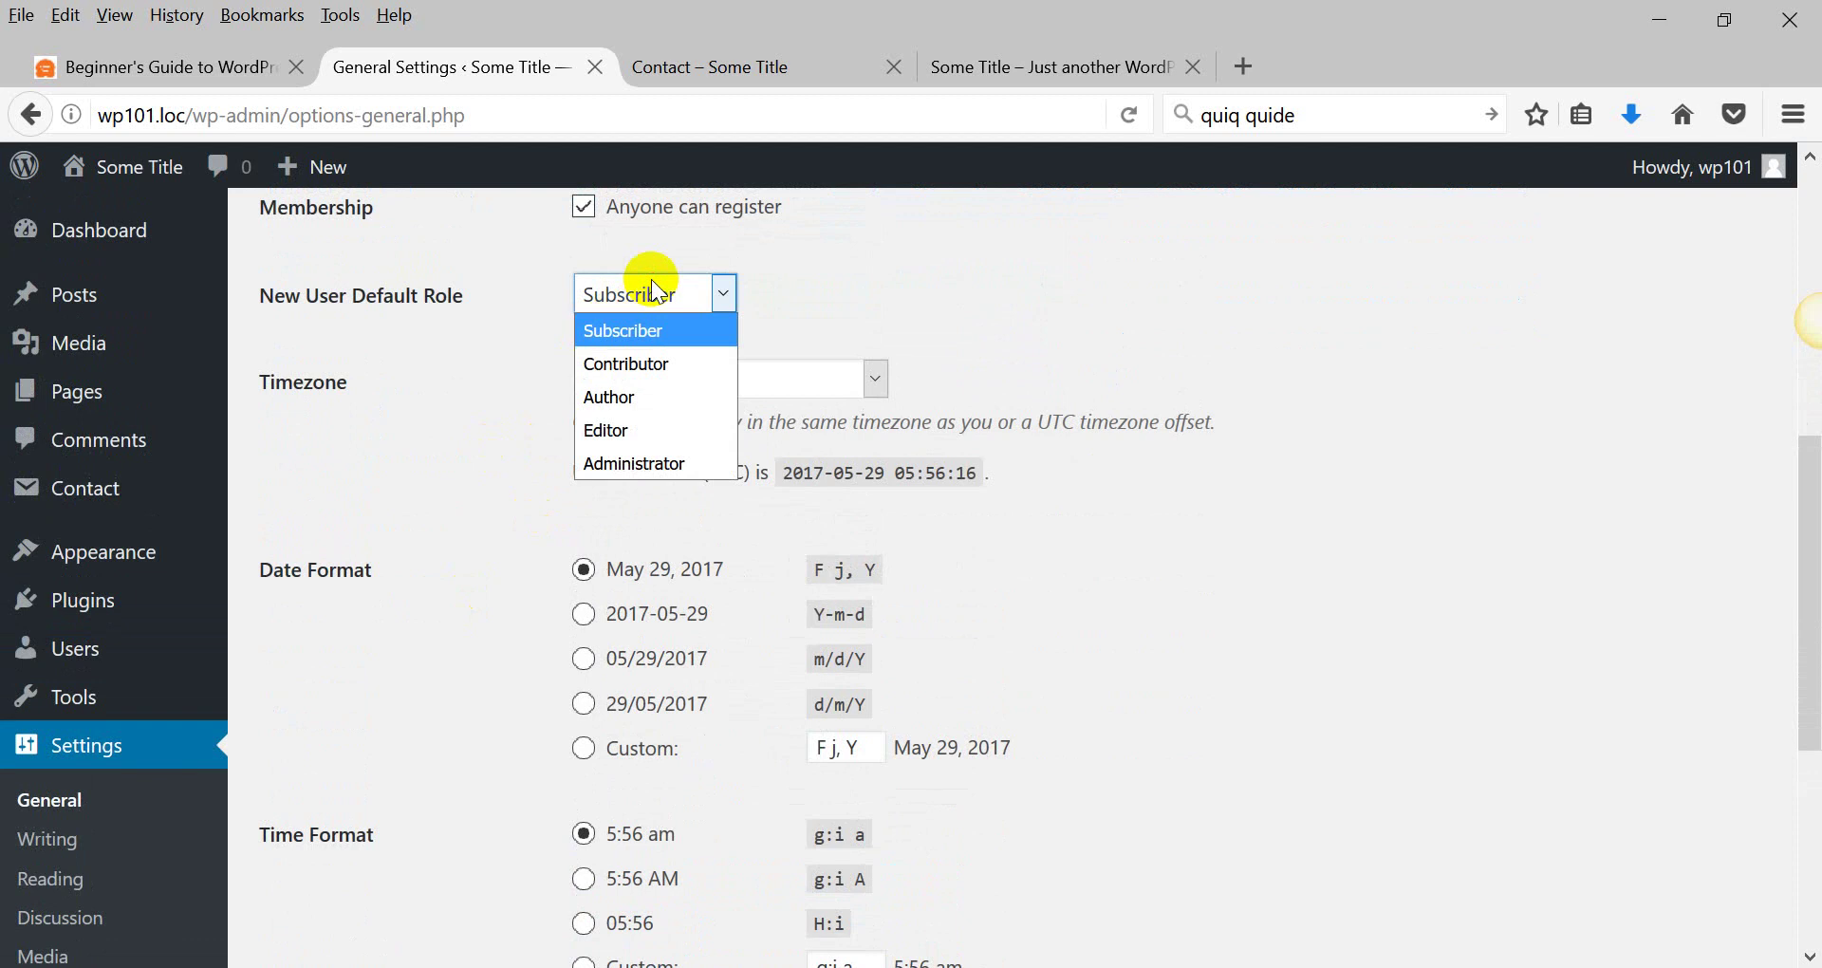
left_click(623, 396)
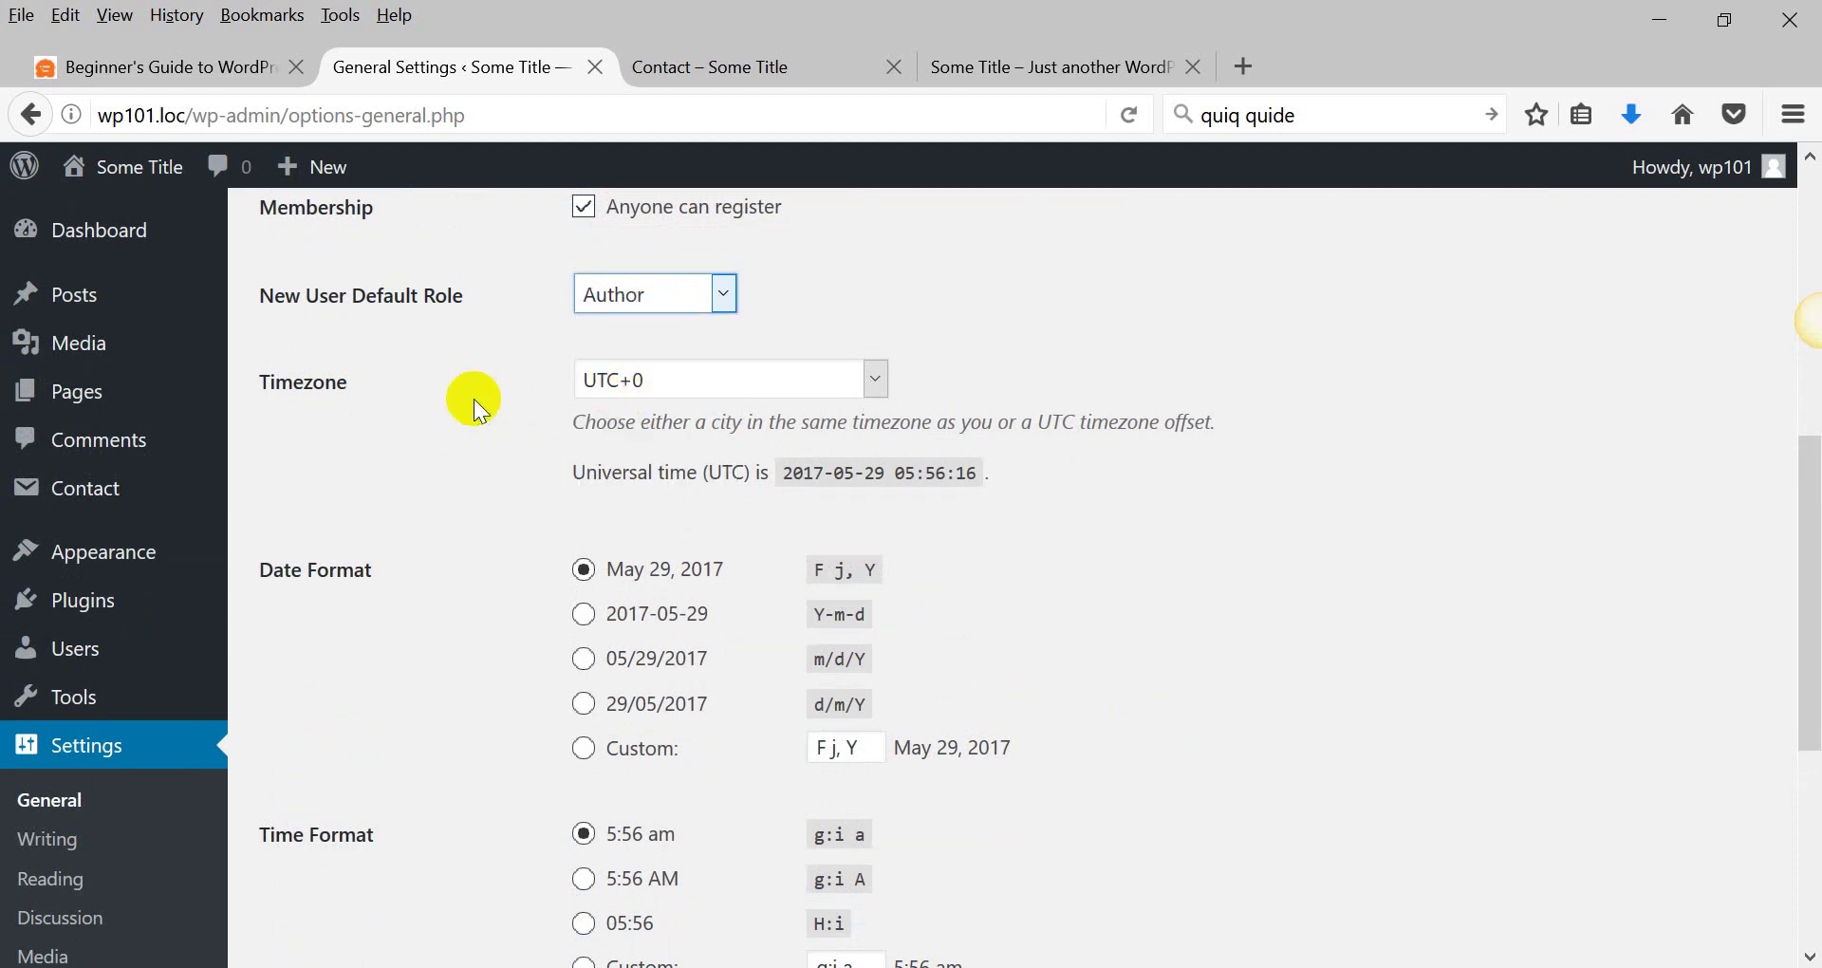
scroll(475, 398, "up", 4)
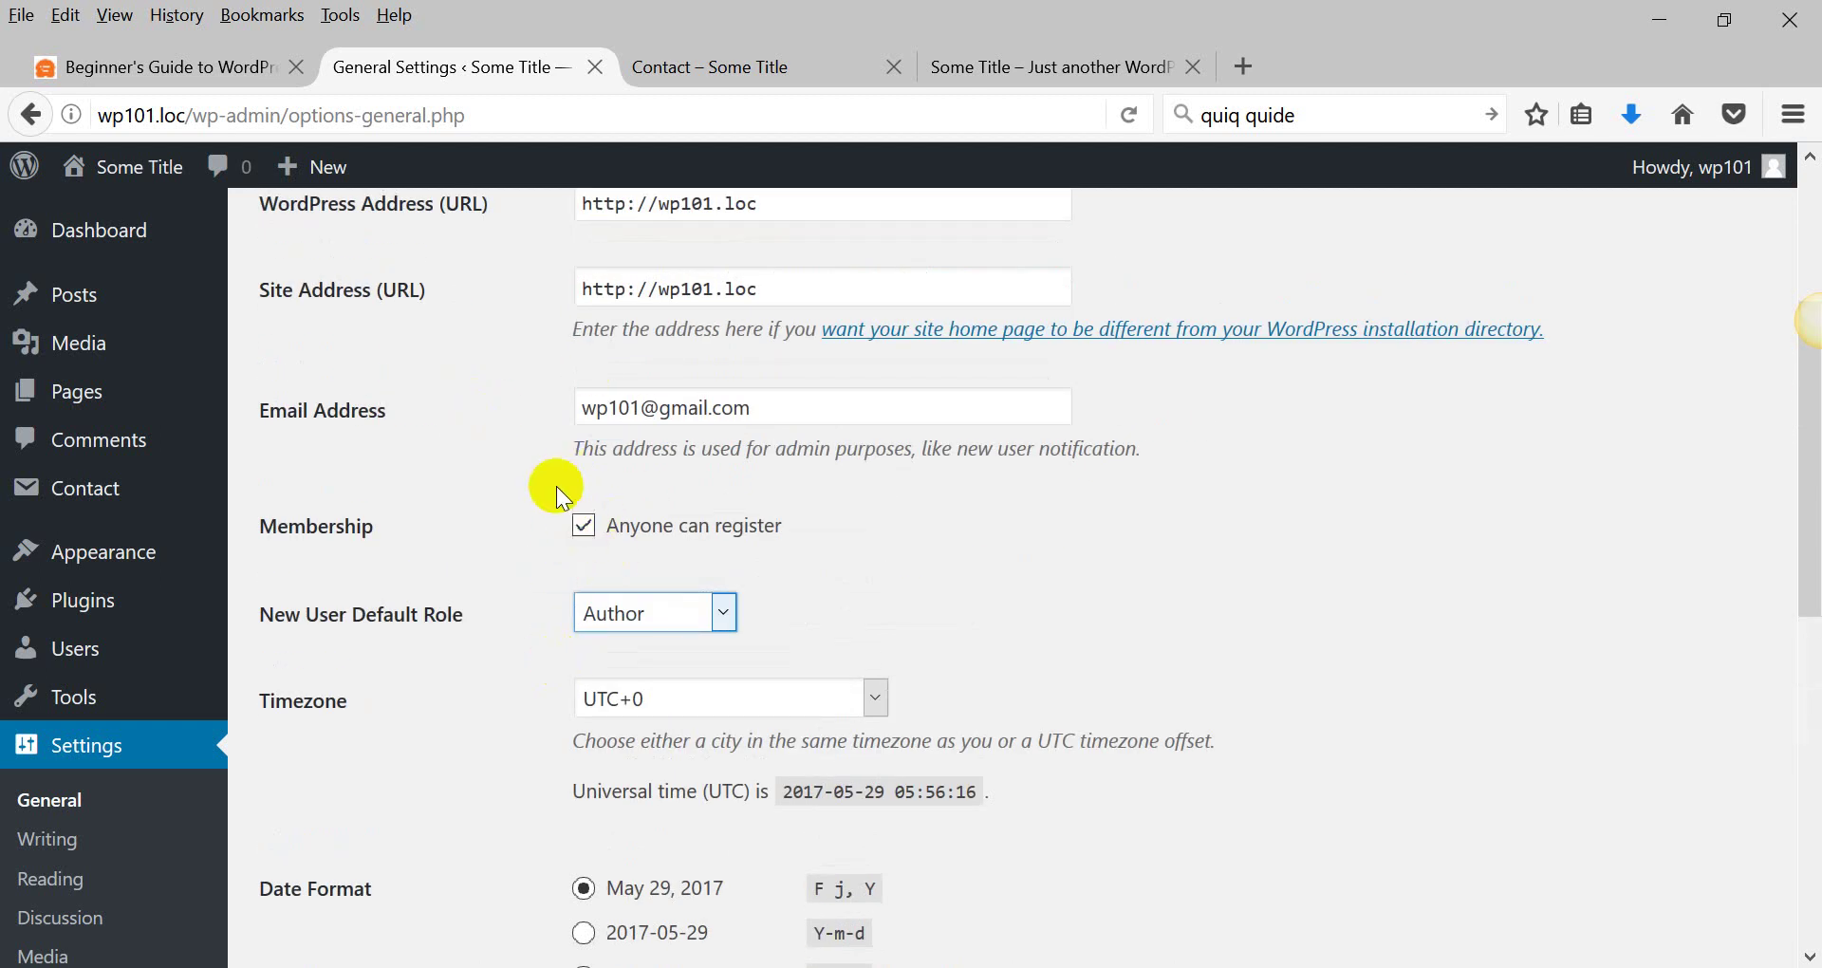
left_click(624, 622)
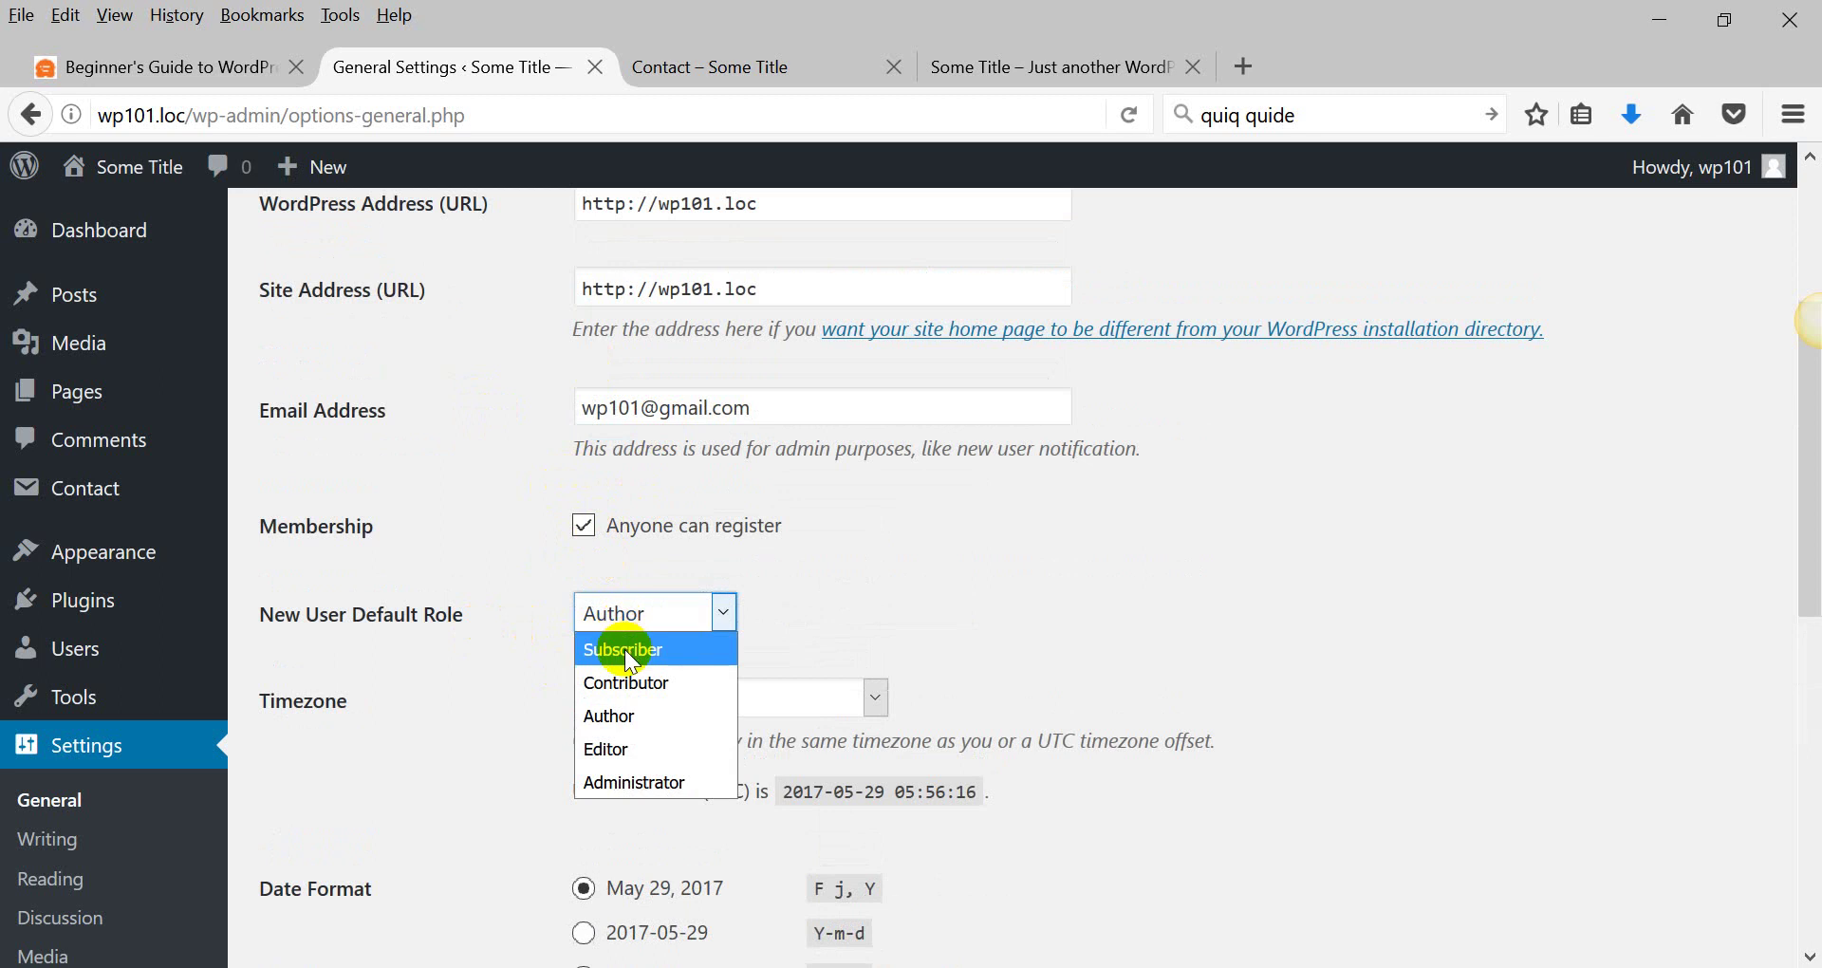
left_click(626, 652)
scroll(482, 650, "down", 6)
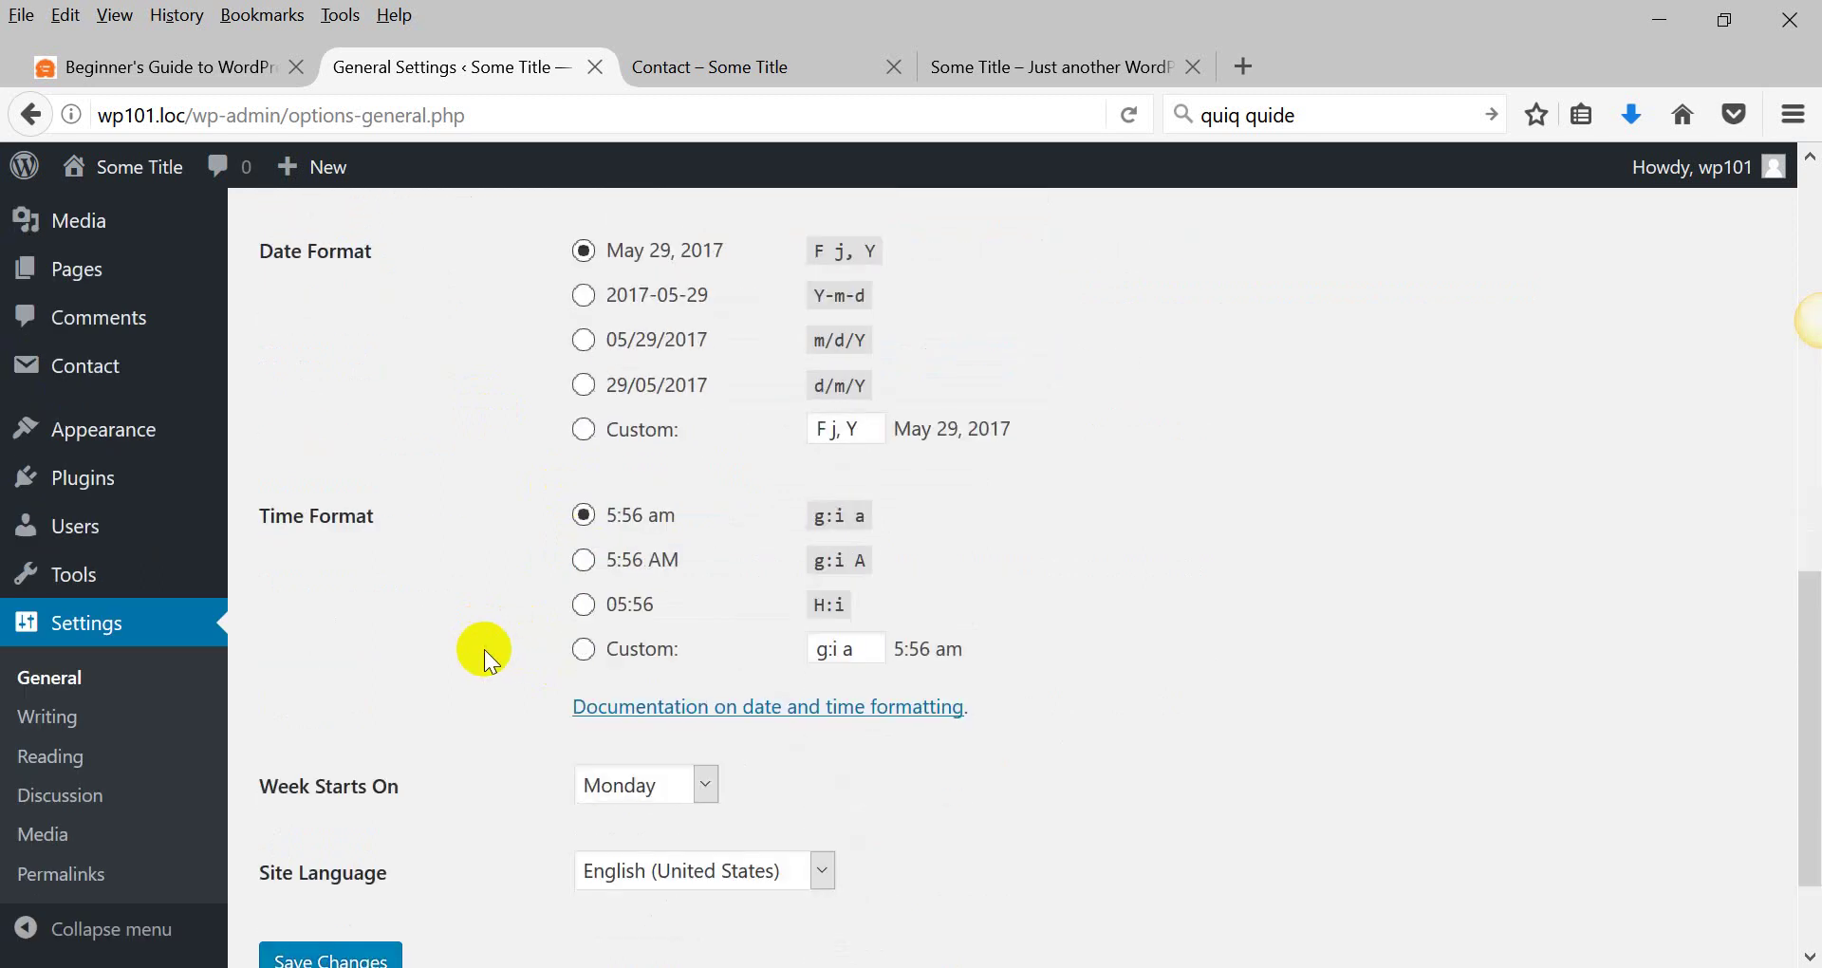
scroll(484, 649, "down", 3)
Look through Writing Settings, checking the default post category and post format dropdowns.
left_click(59, 731)
scroll(463, 636, "down", 5)
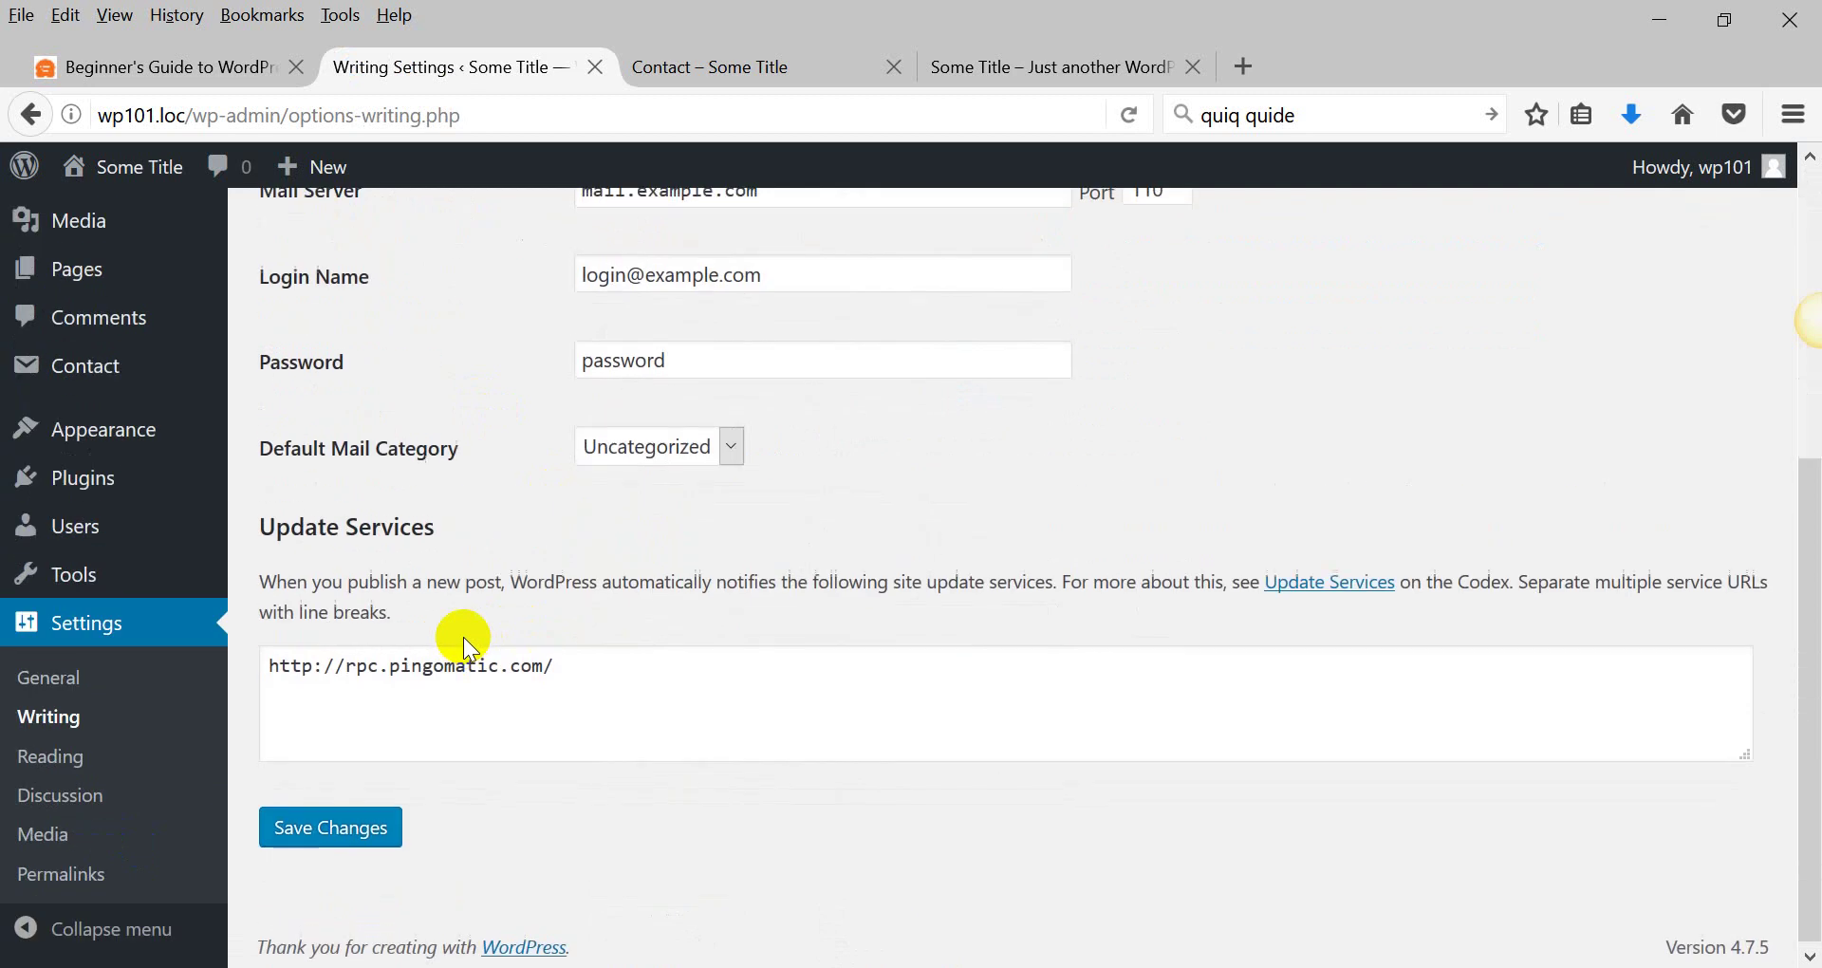
scroll(463, 636, "up", 3)
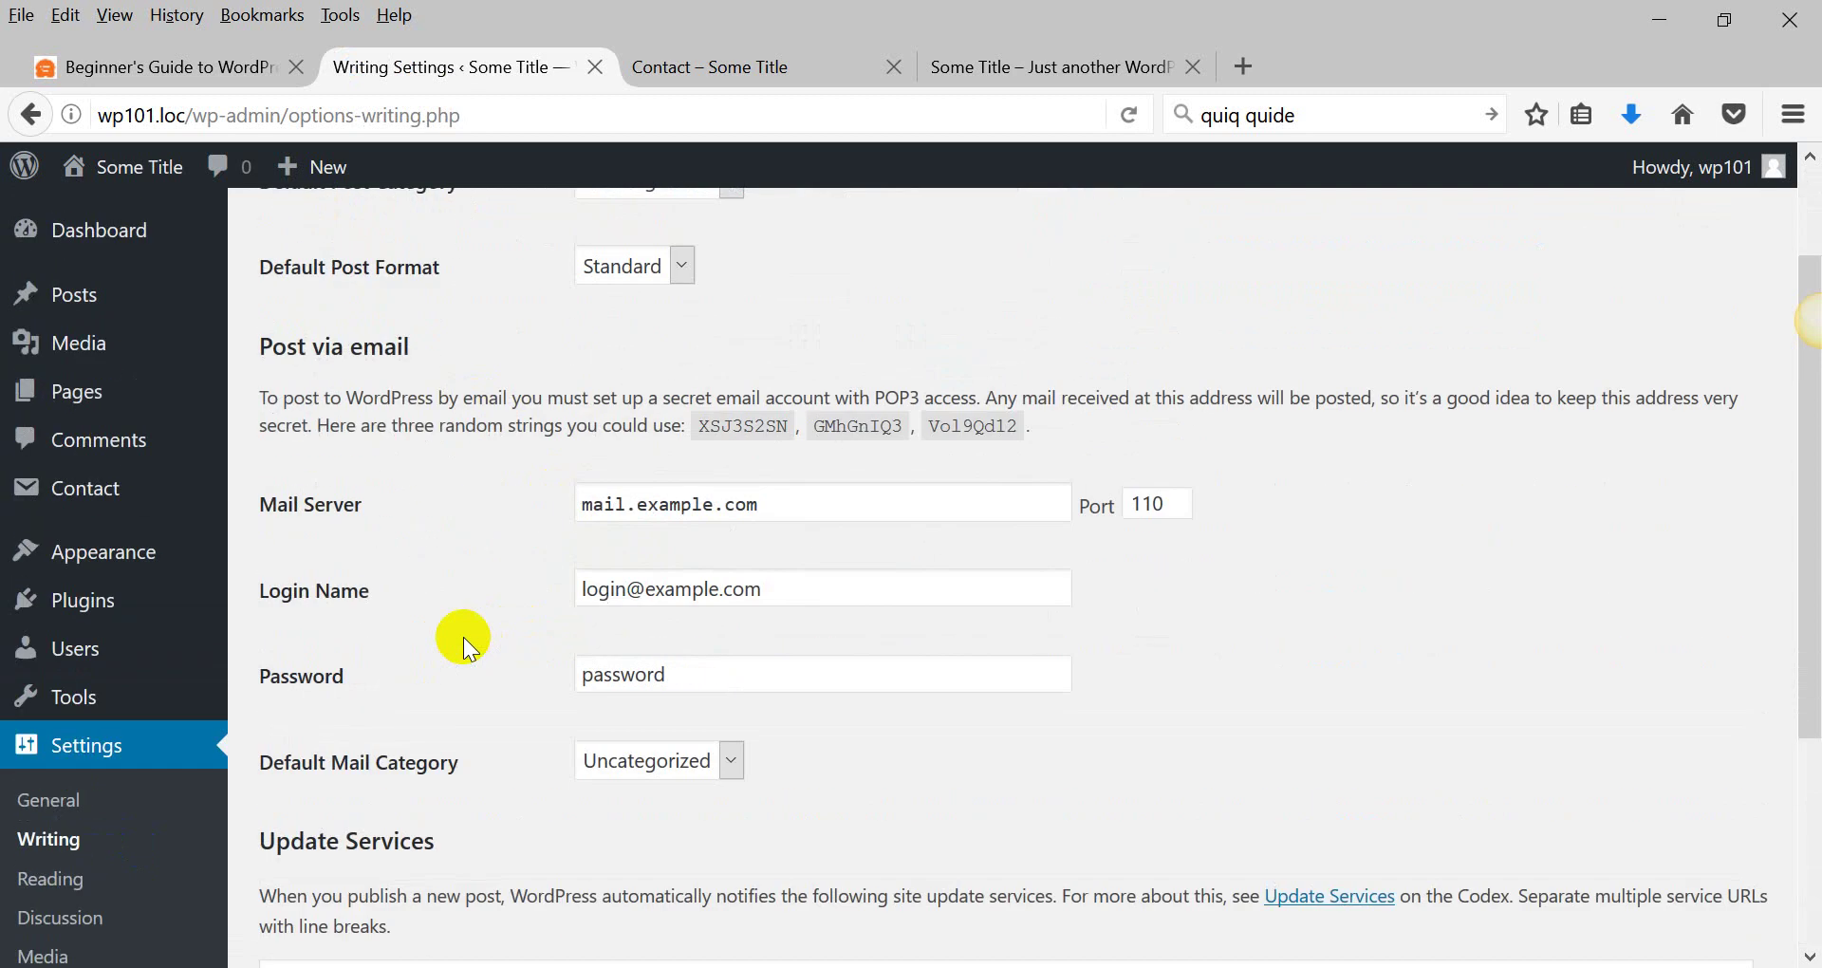
scroll(463, 635, "down", 3)
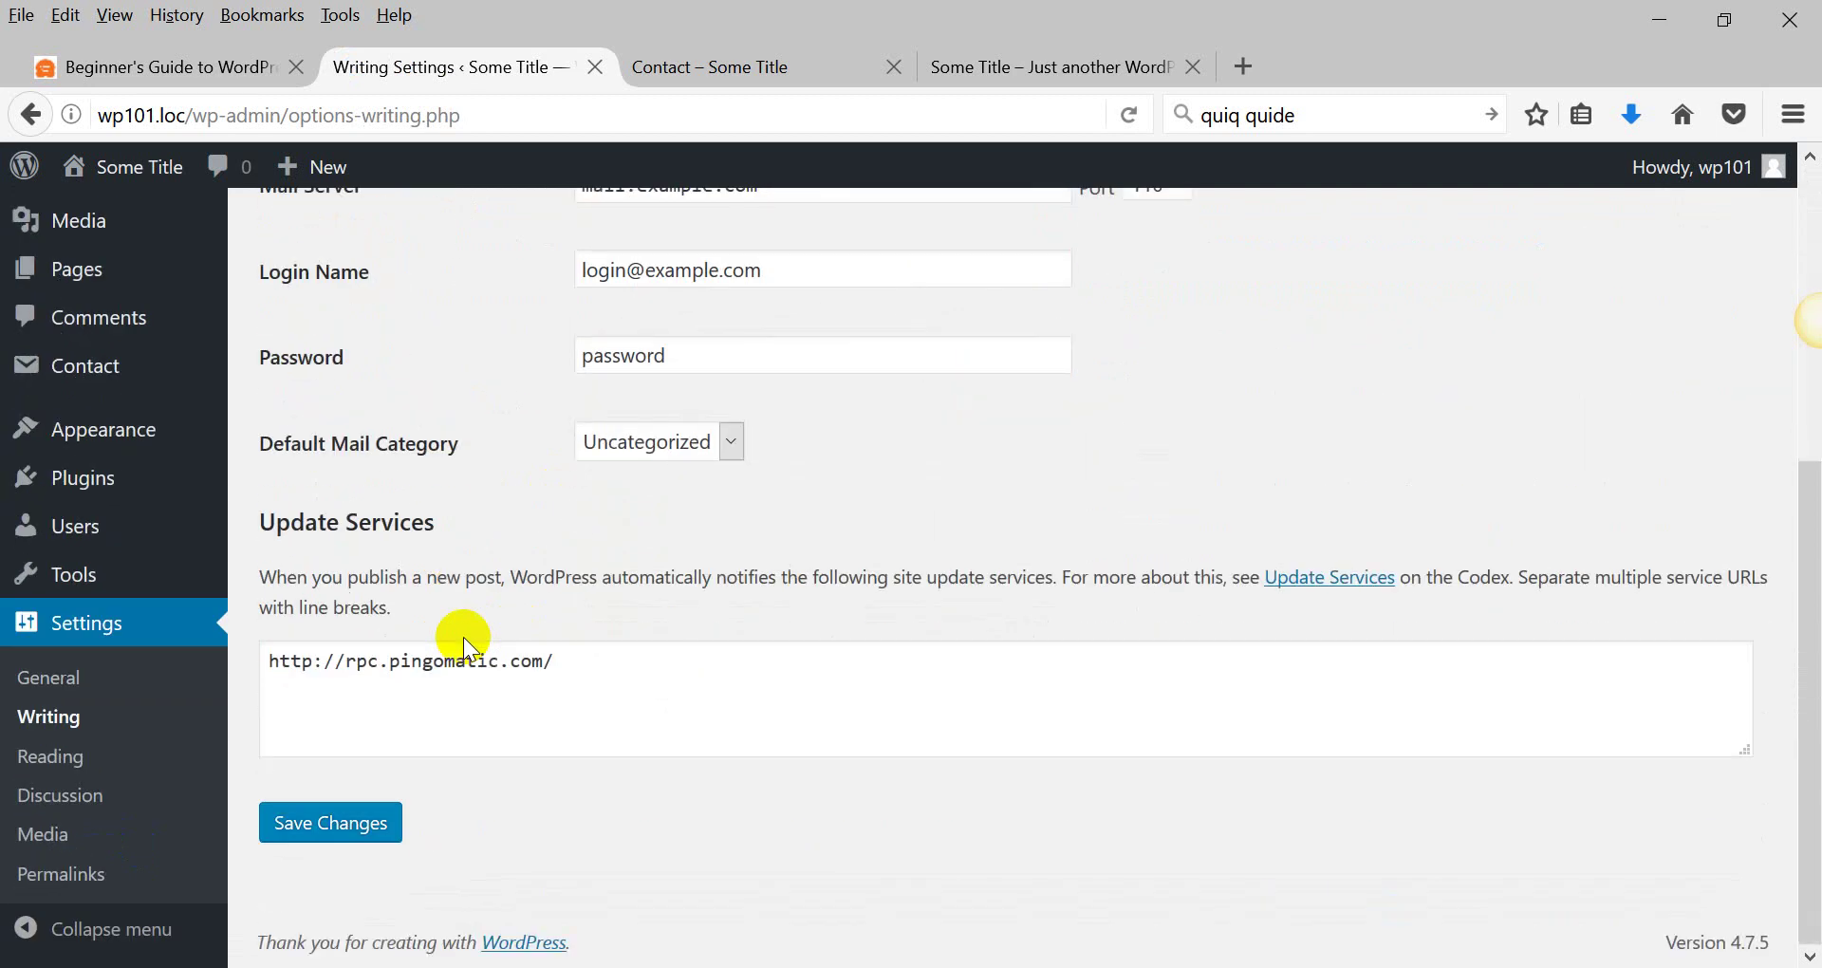
scroll(679, 471, "up", 5)
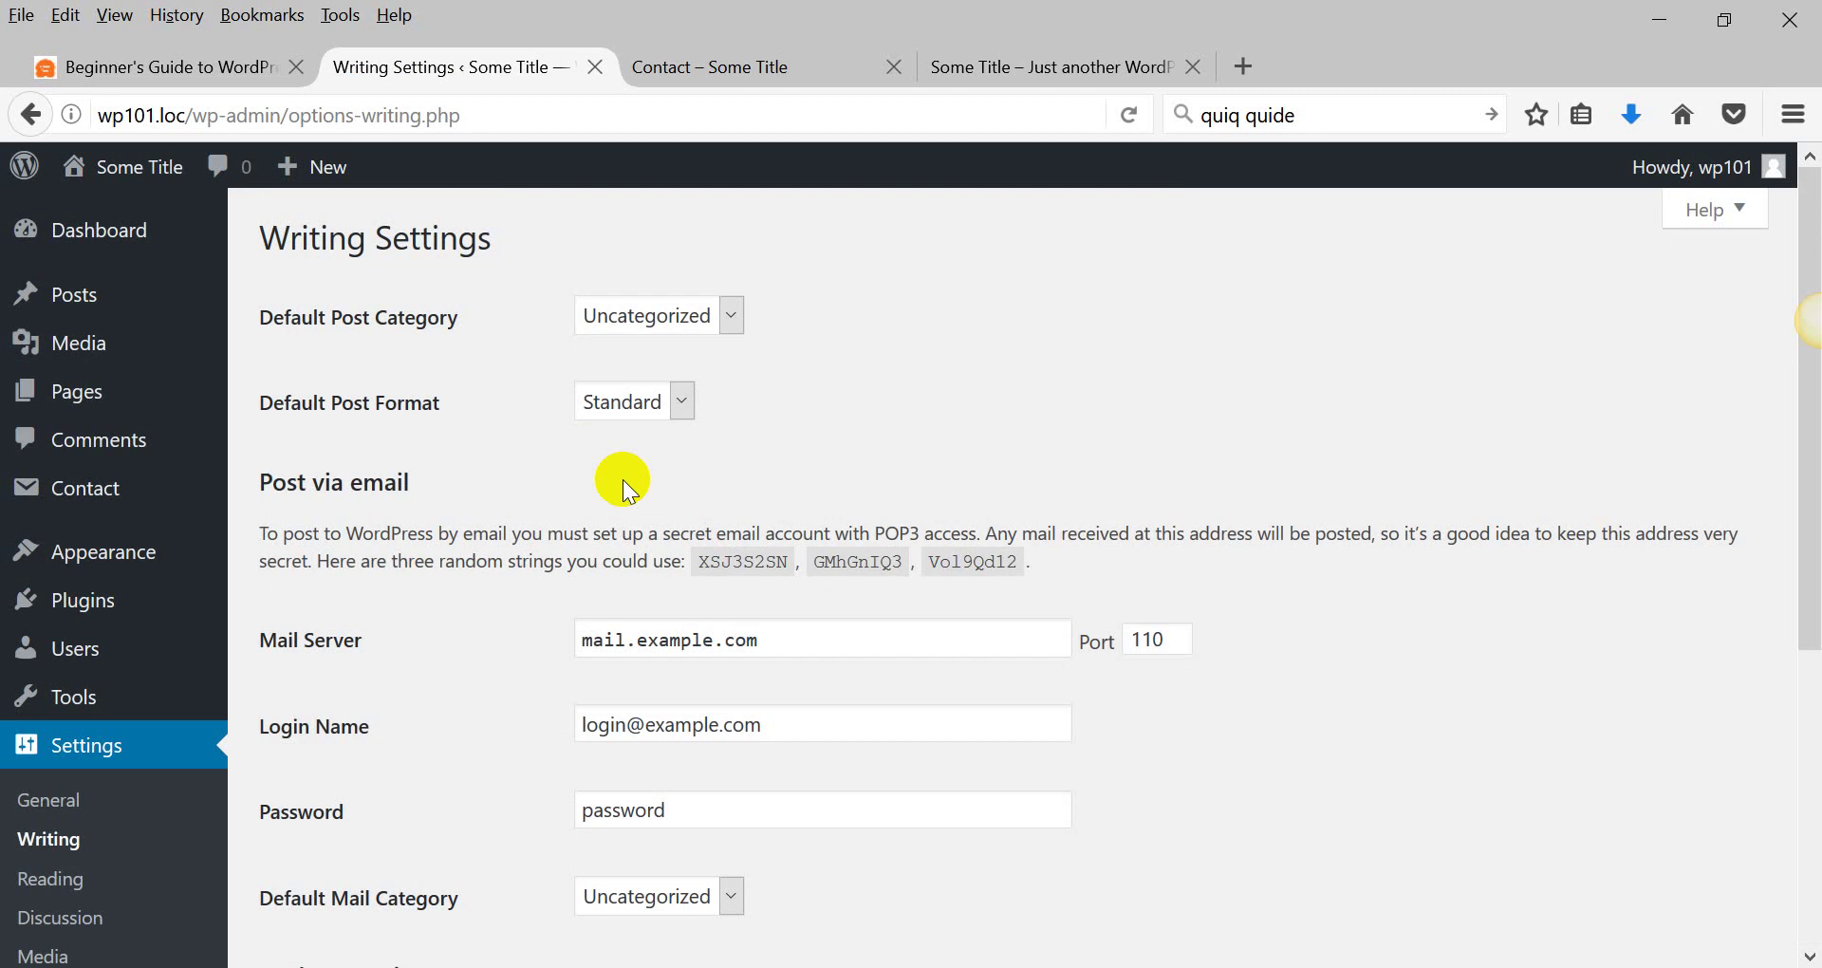
left_click(649, 319)
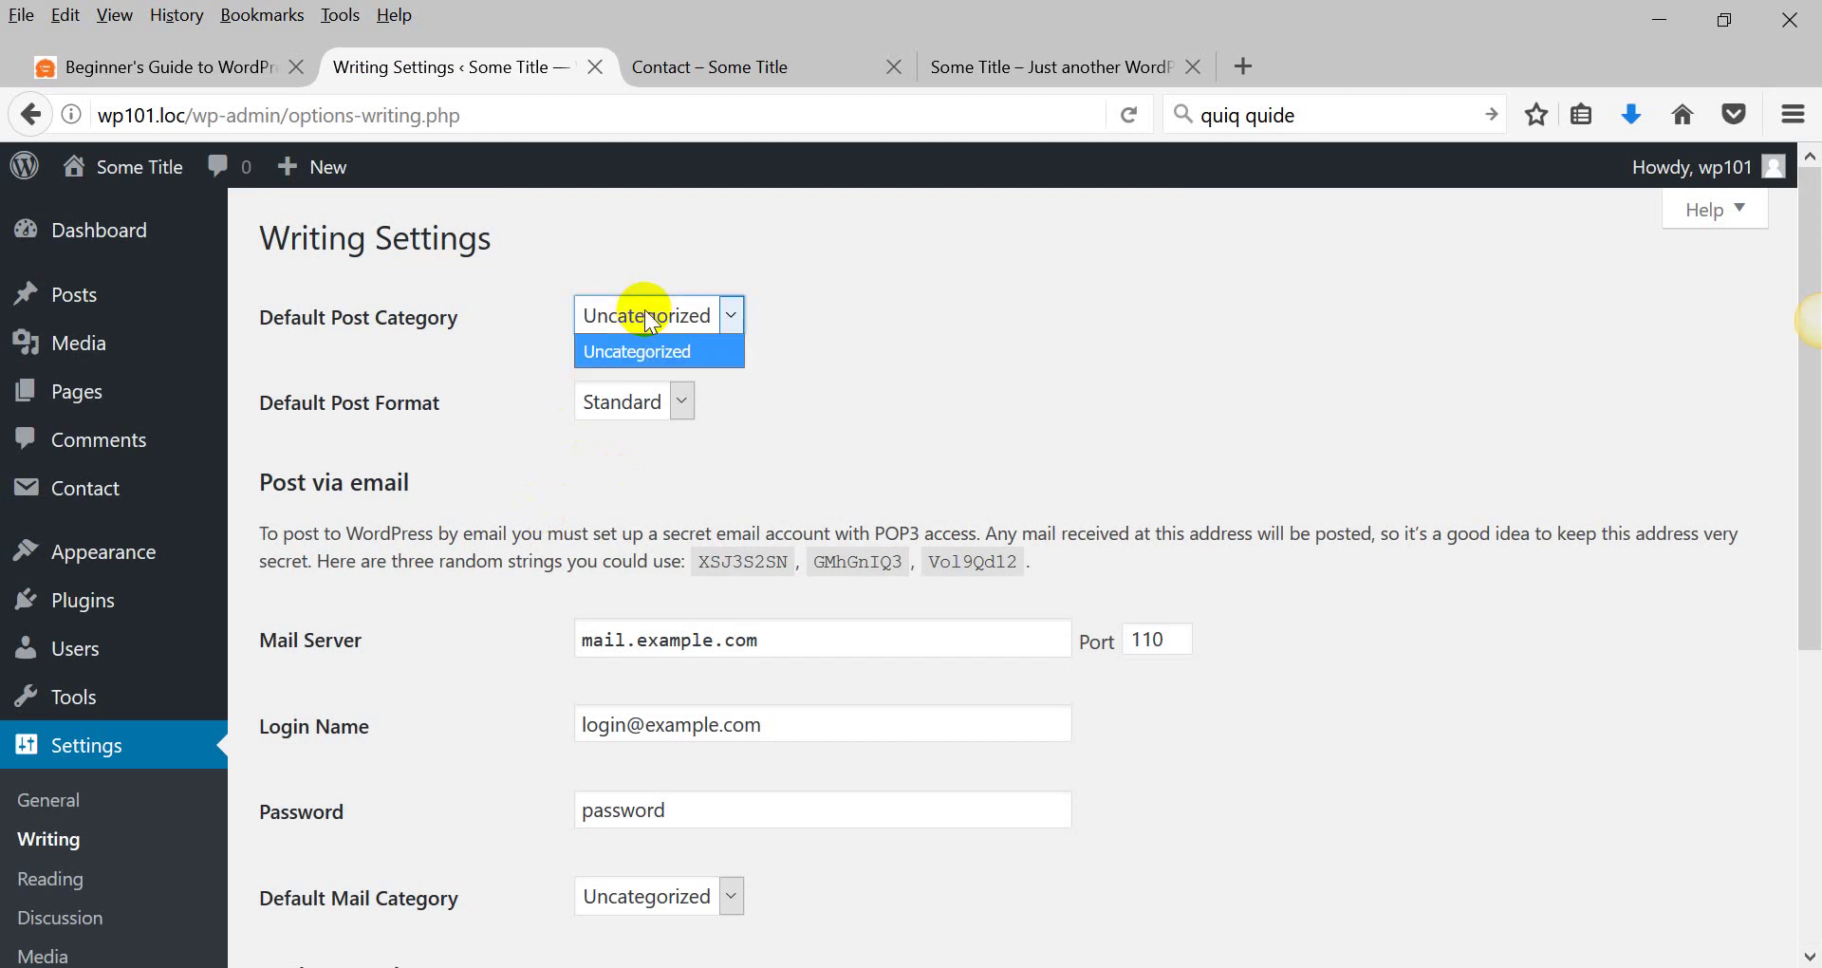
left_click(649, 319)
left_click(630, 401)
left_click(630, 401)
left_click(57, 868)
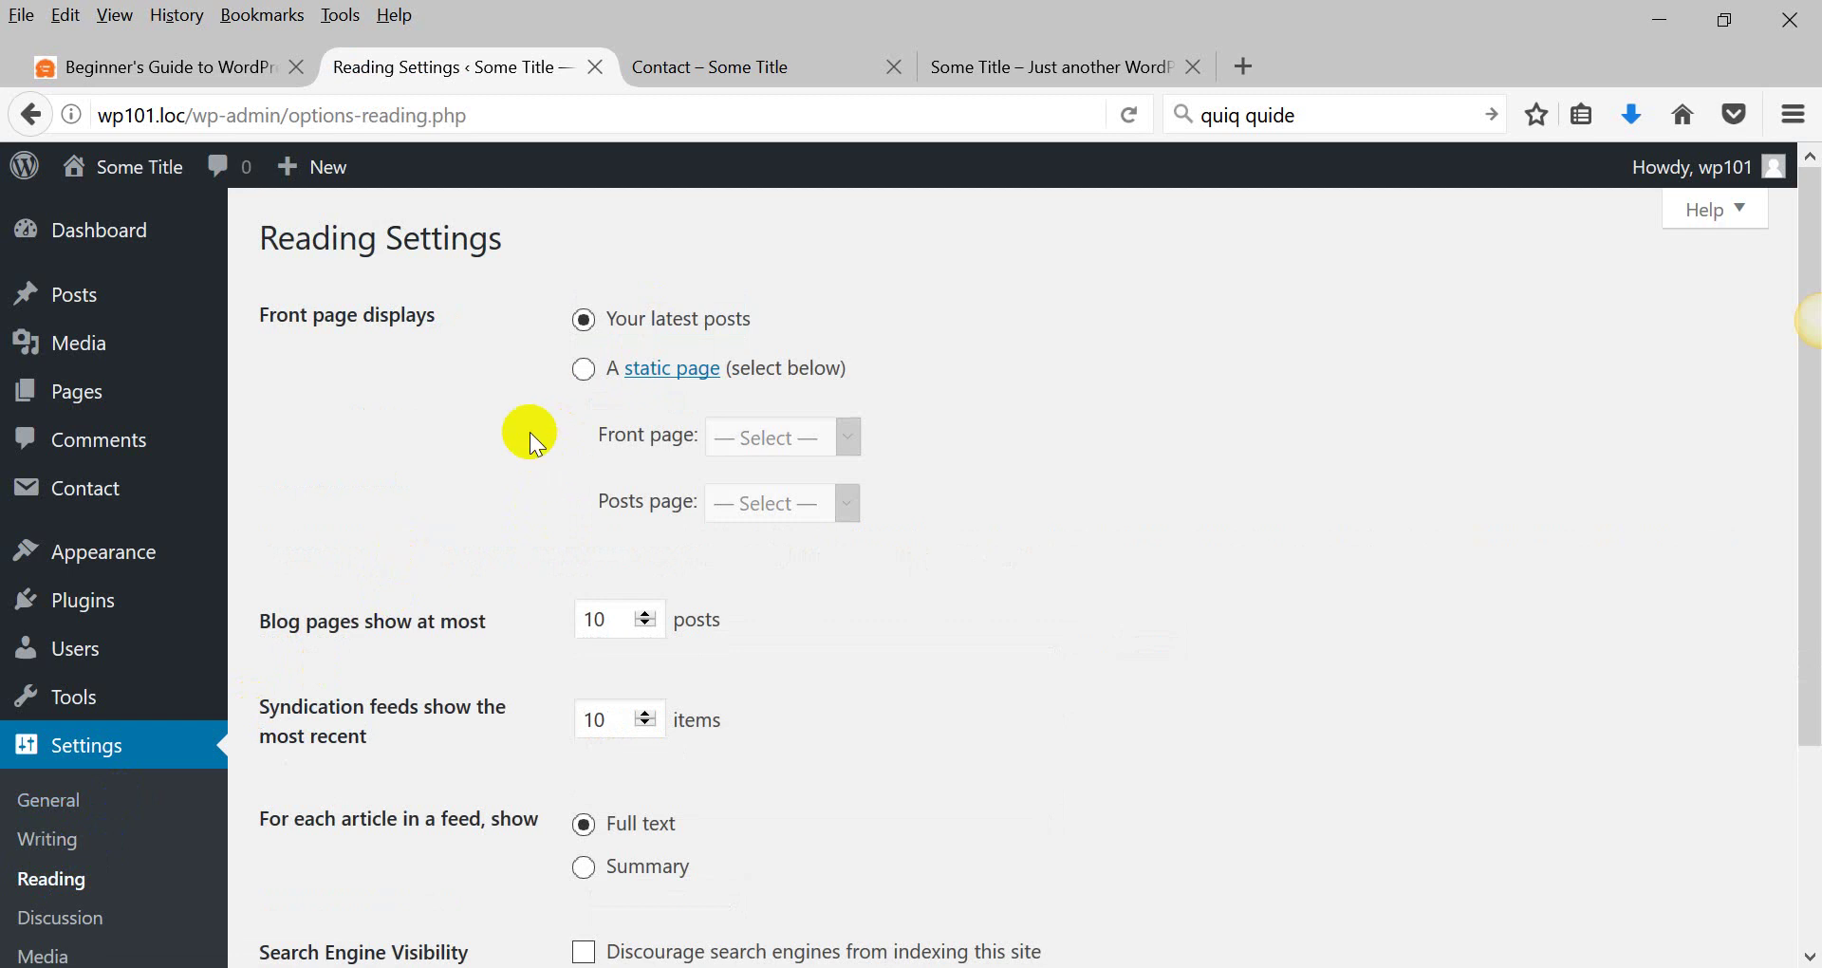
Set the front page to the static Sample Page and save the Reading settings.
left_click(585, 369)
left_click(808, 446)
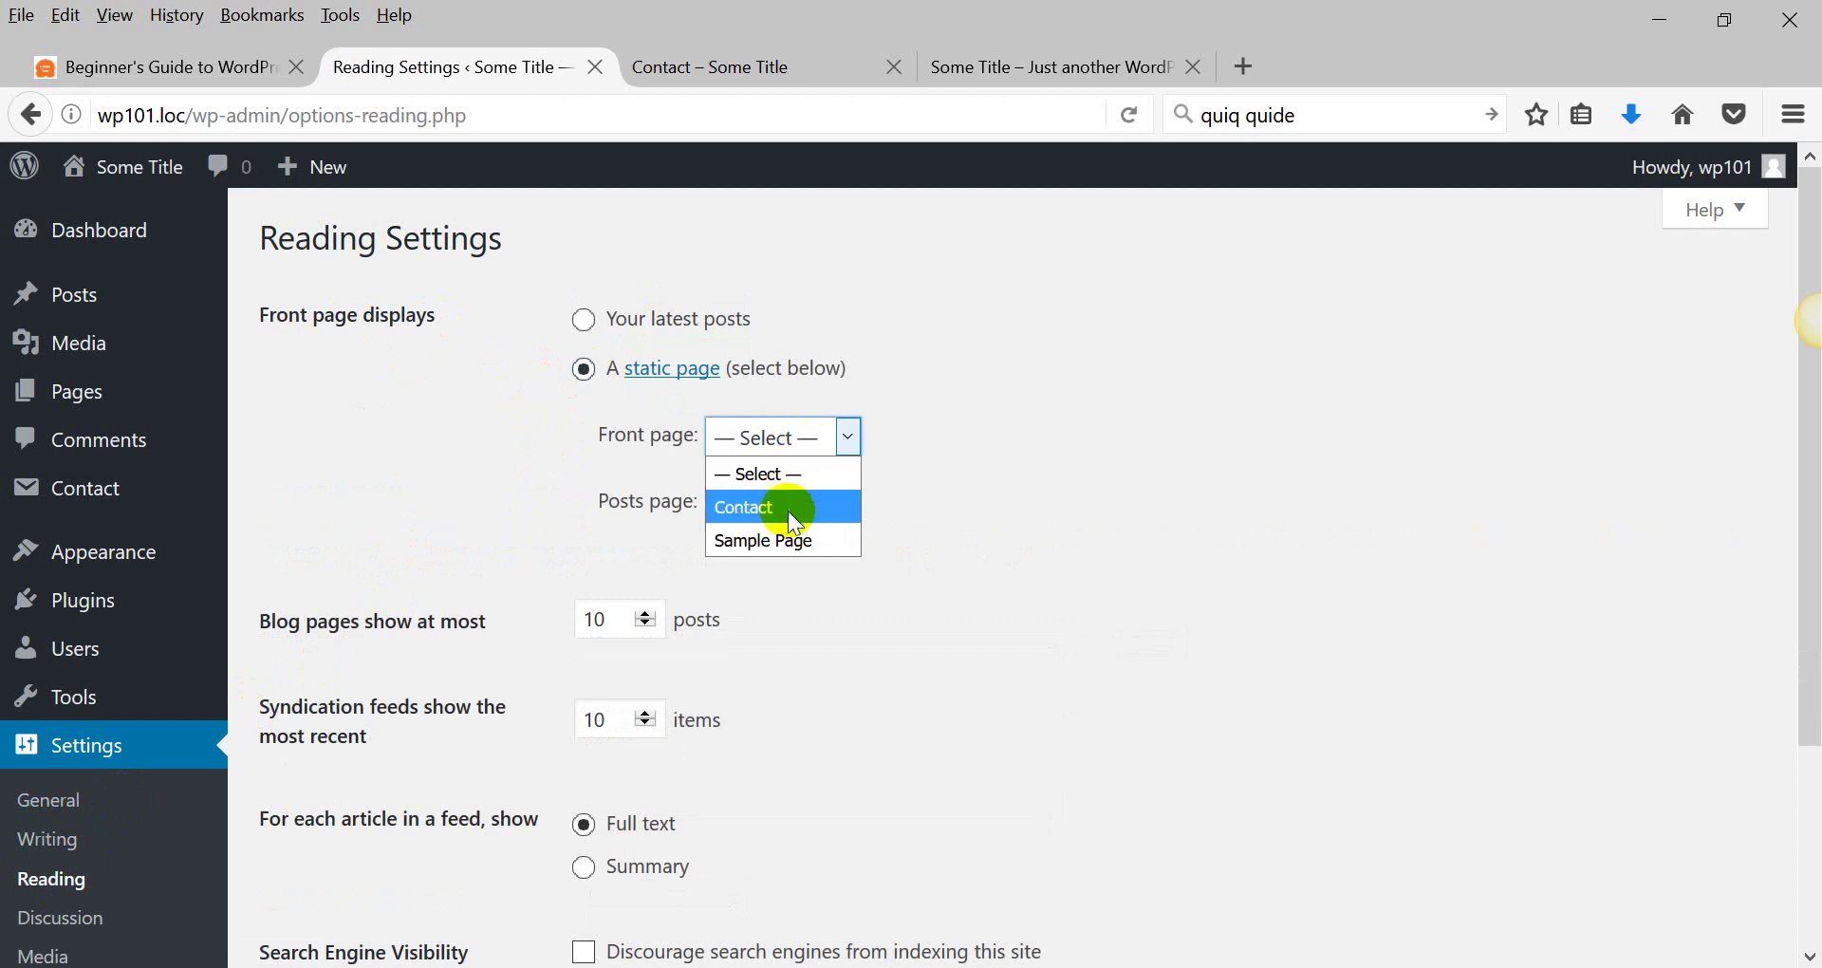
left_click(786, 543)
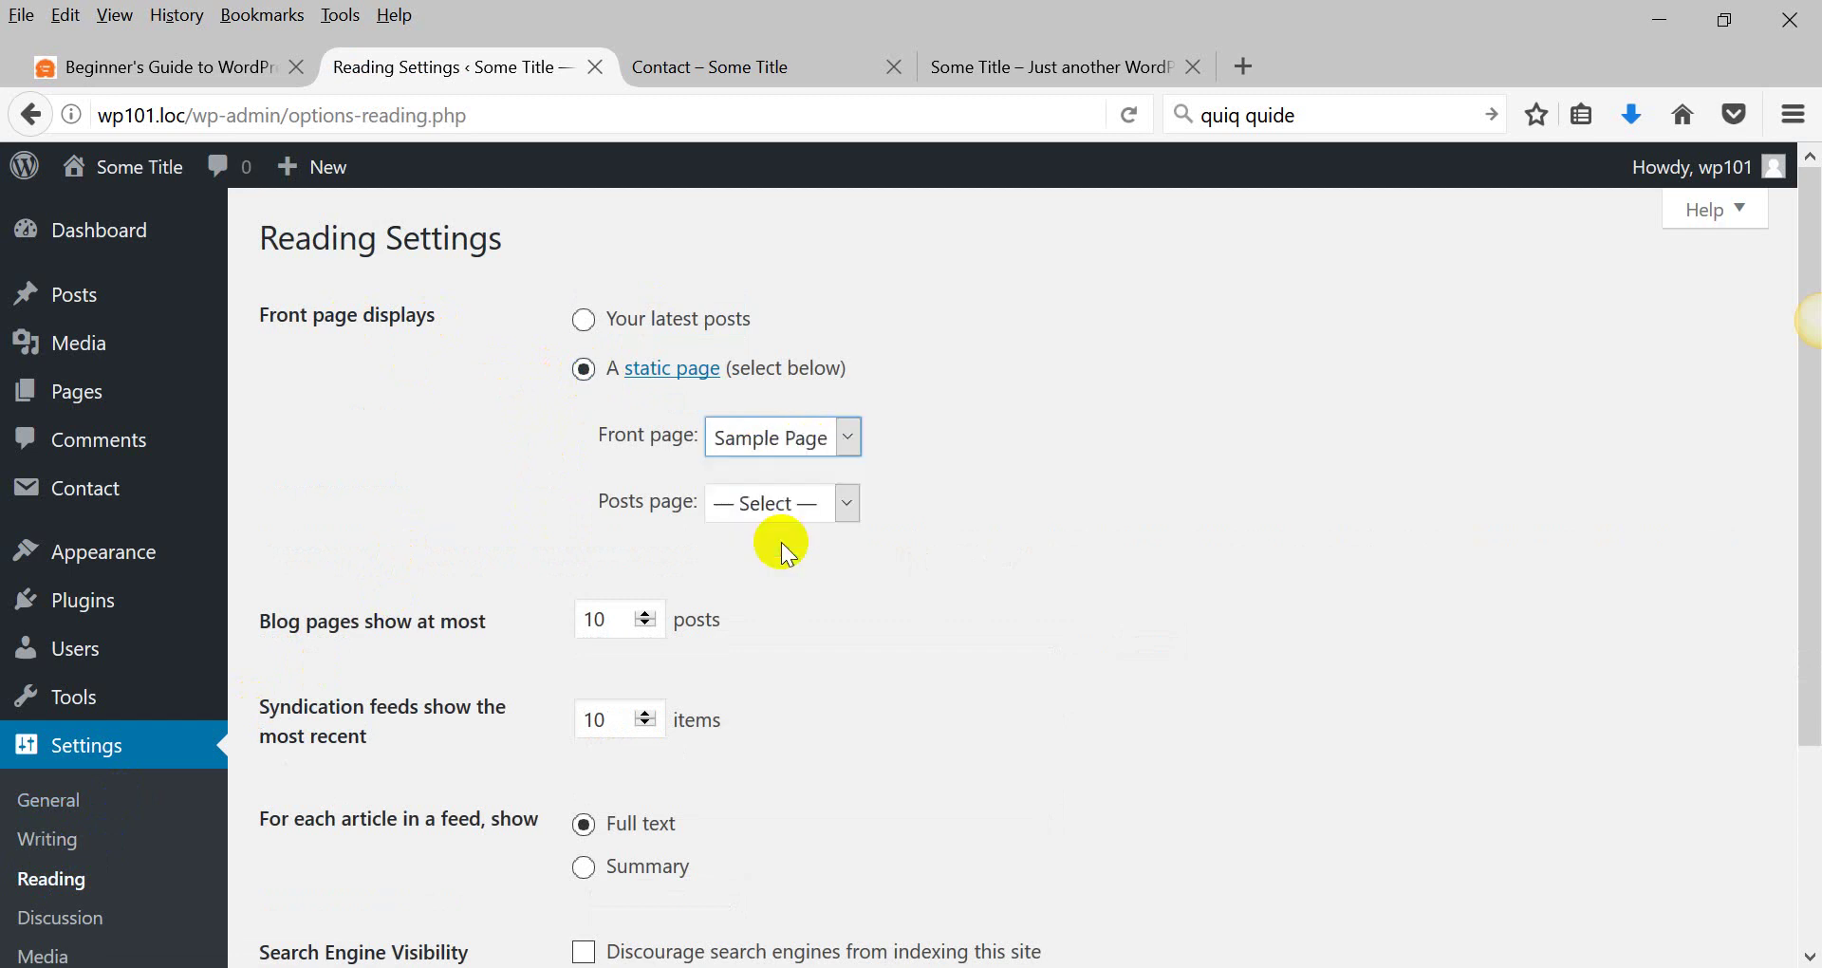
scroll(493, 525, "down", 3)
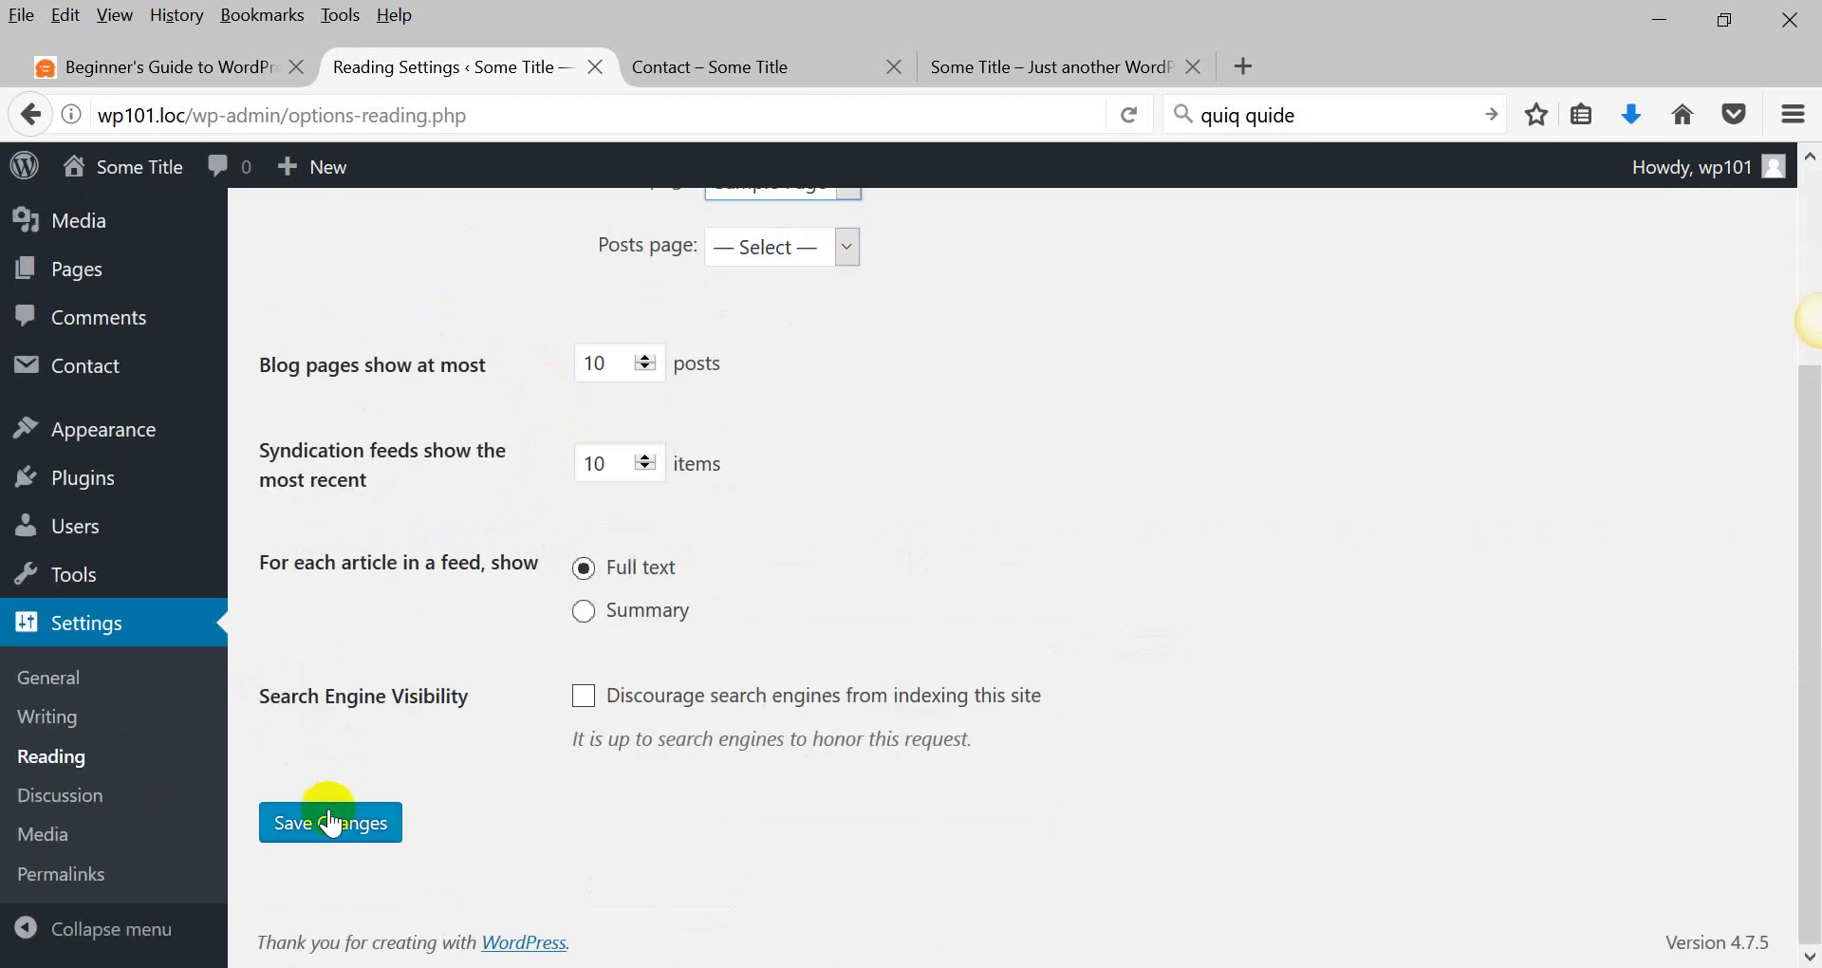
left_click(319, 831)
Reload the live wp101.loc home page to confirm it now shows Sample Page.
left_click(982, 81)
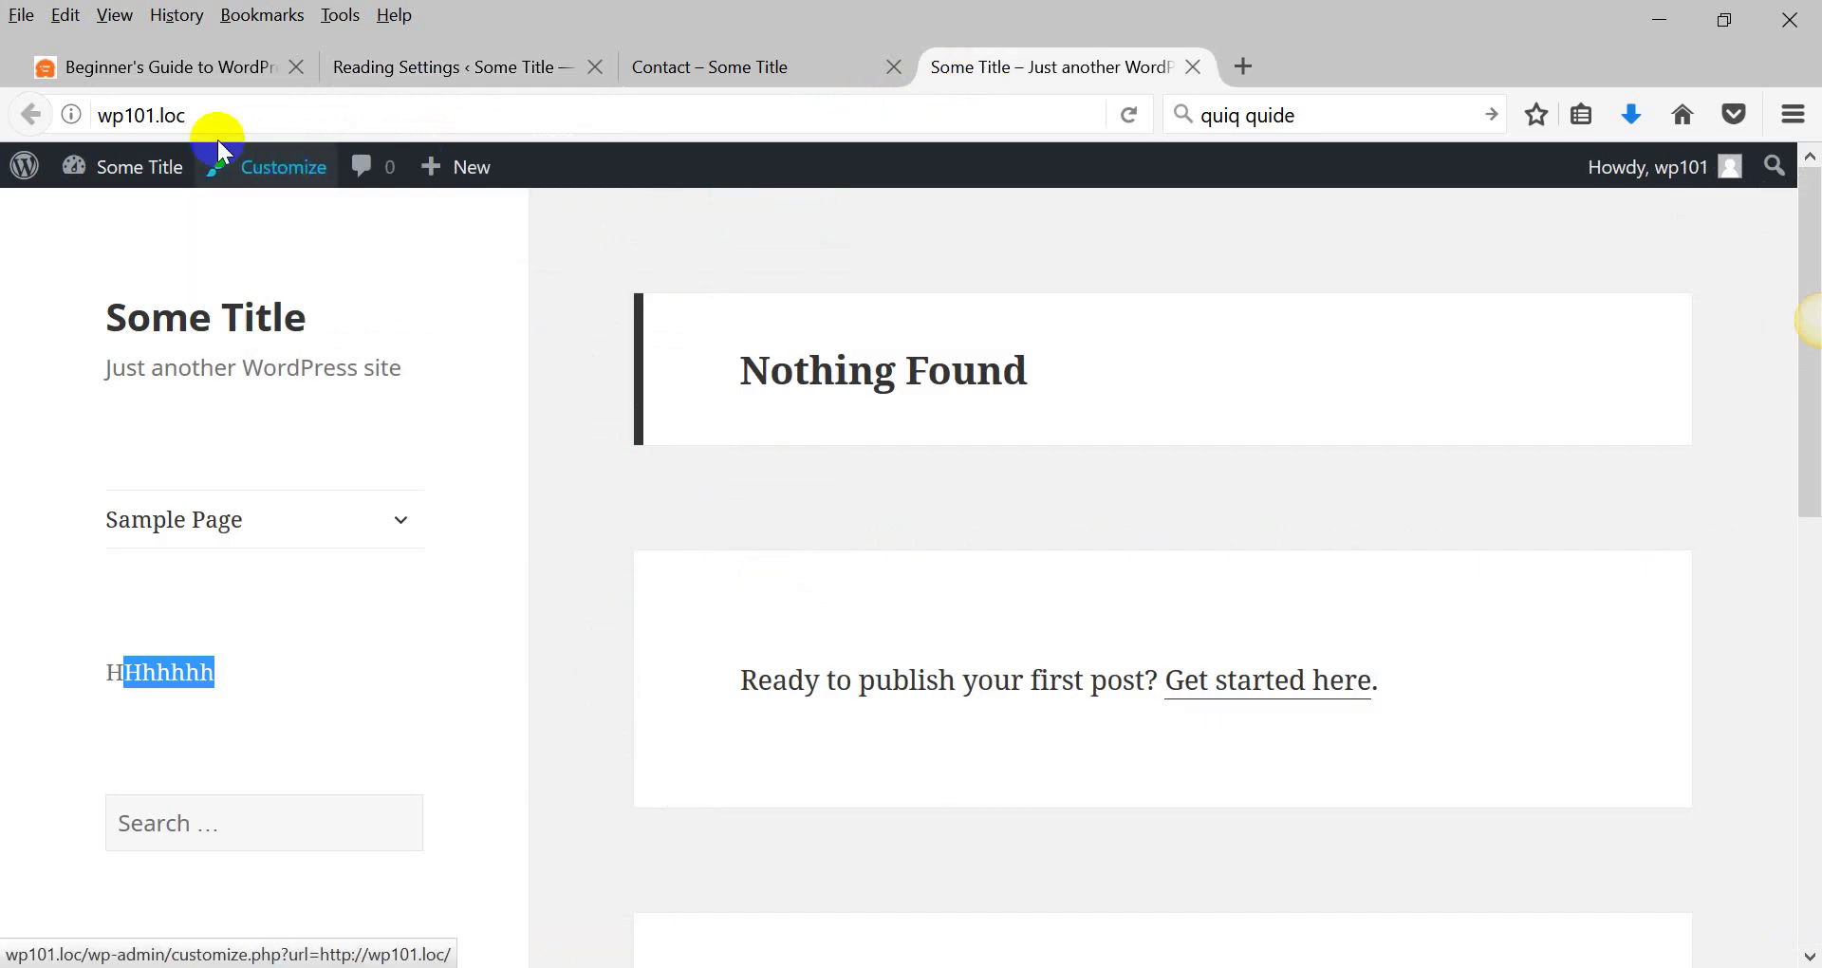
left_click(276, 114)
left_click(301, 114)
scroll(760, 488, "down", 10)
scroll(763, 493, "up", 10)
key("Return")
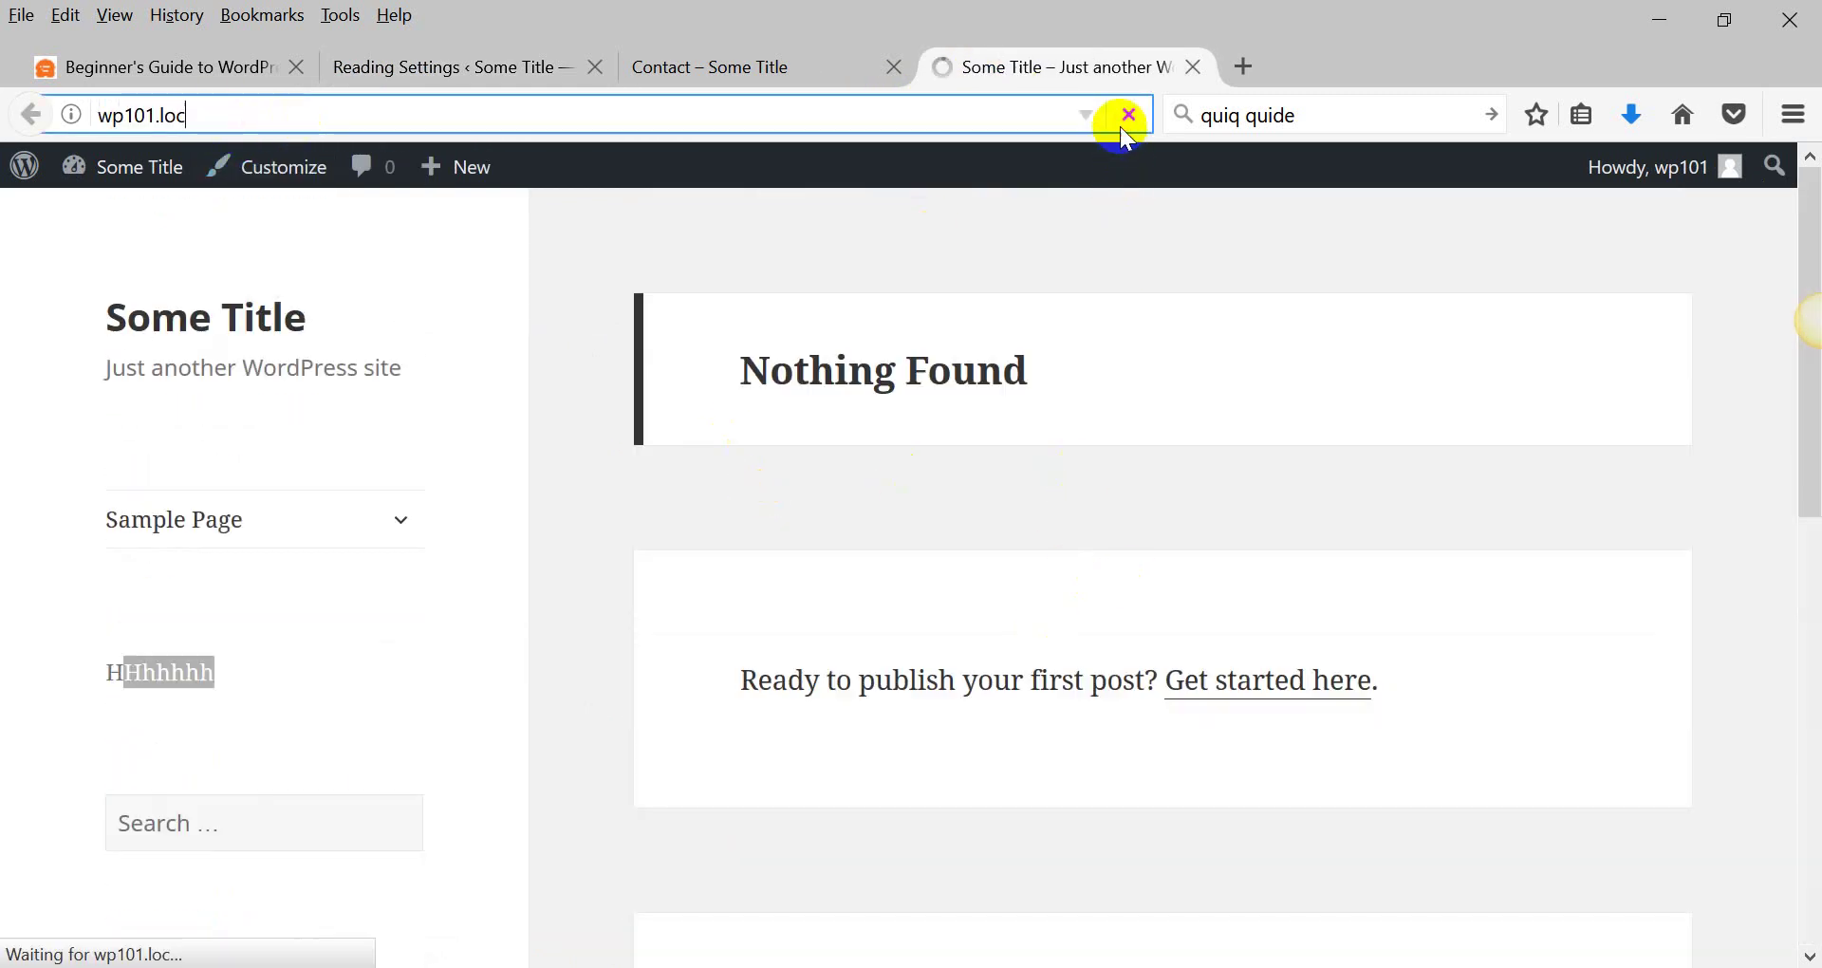
scroll(721, 482, "down", 10)
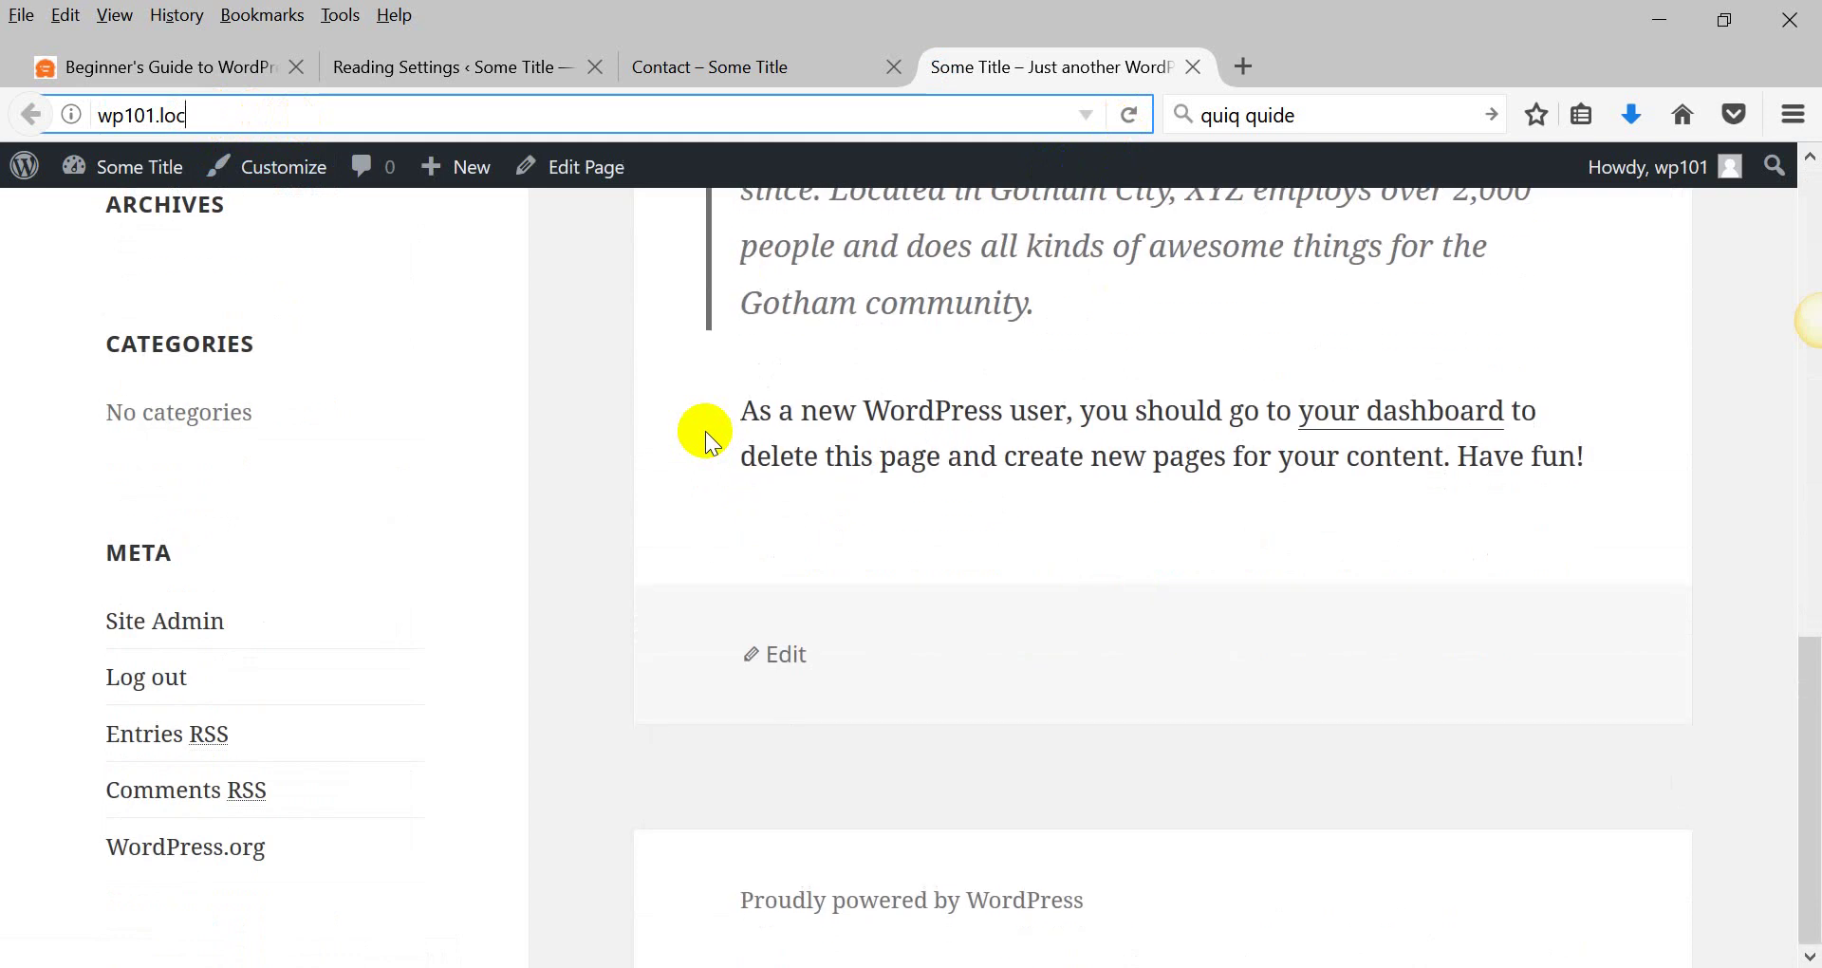
left_click(765, 65)
left_click(558, 80)
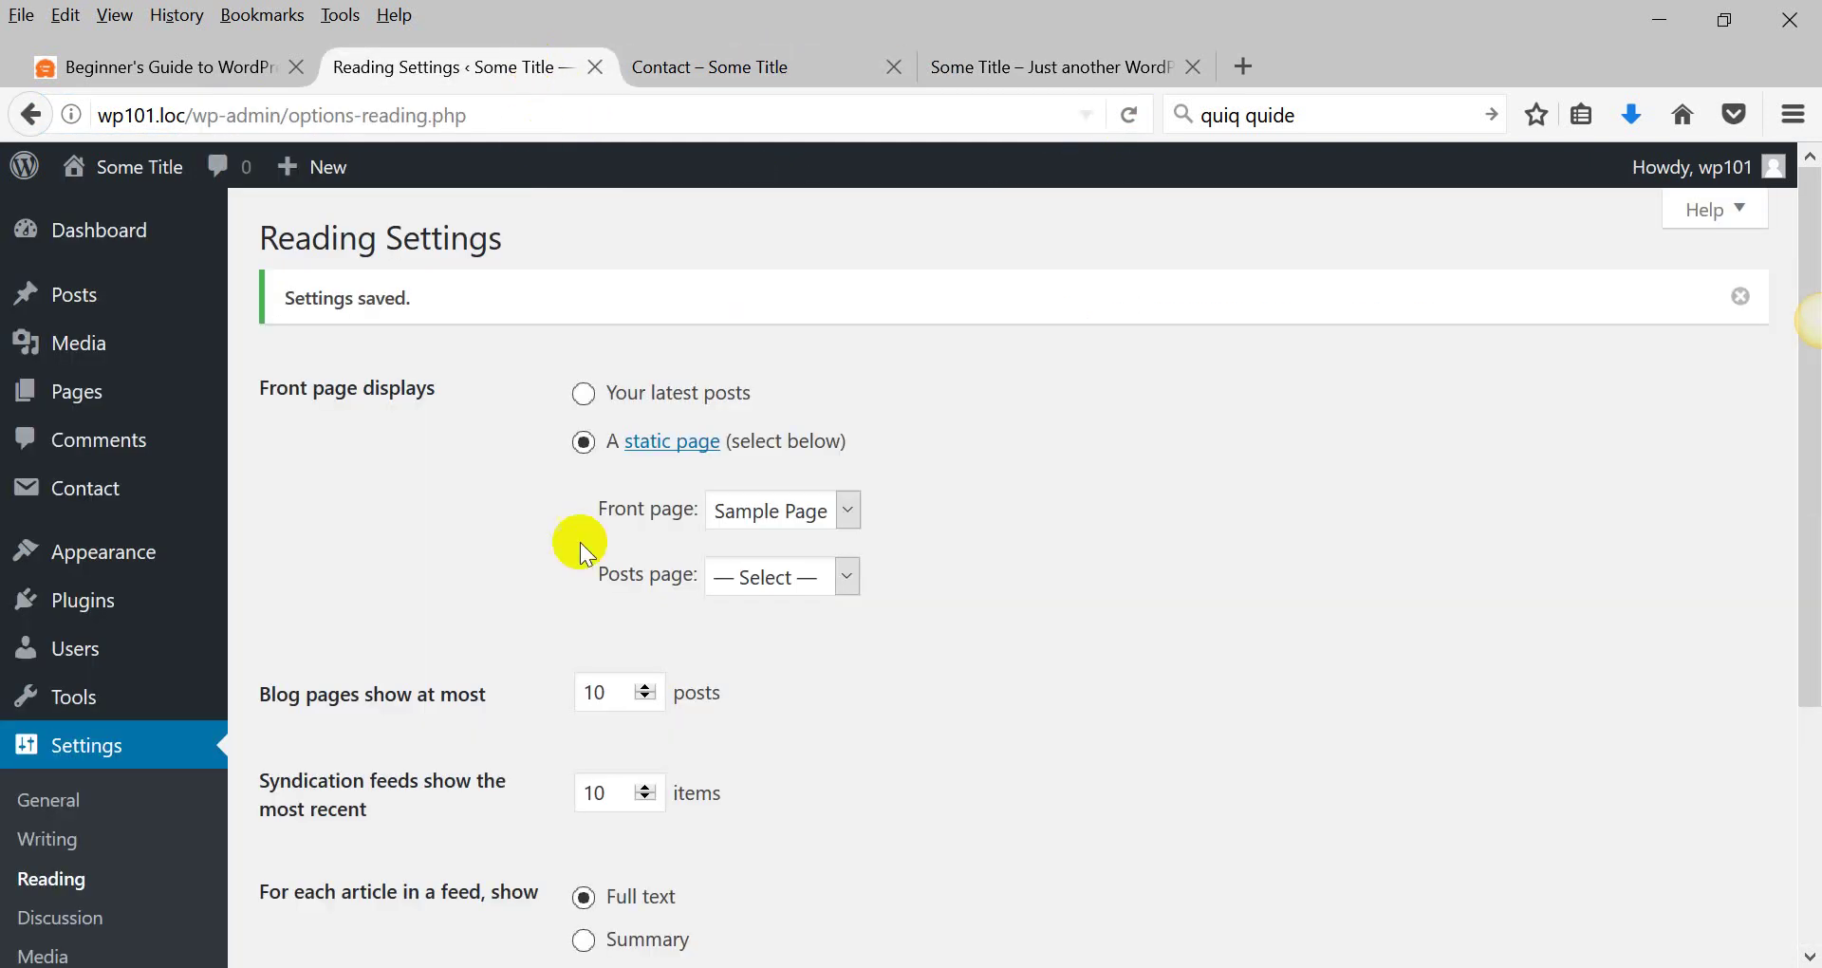
Inspect the posts-per-page and feed item count of 10, then recheck the live site.
scroll(424, 649, "down", 3)
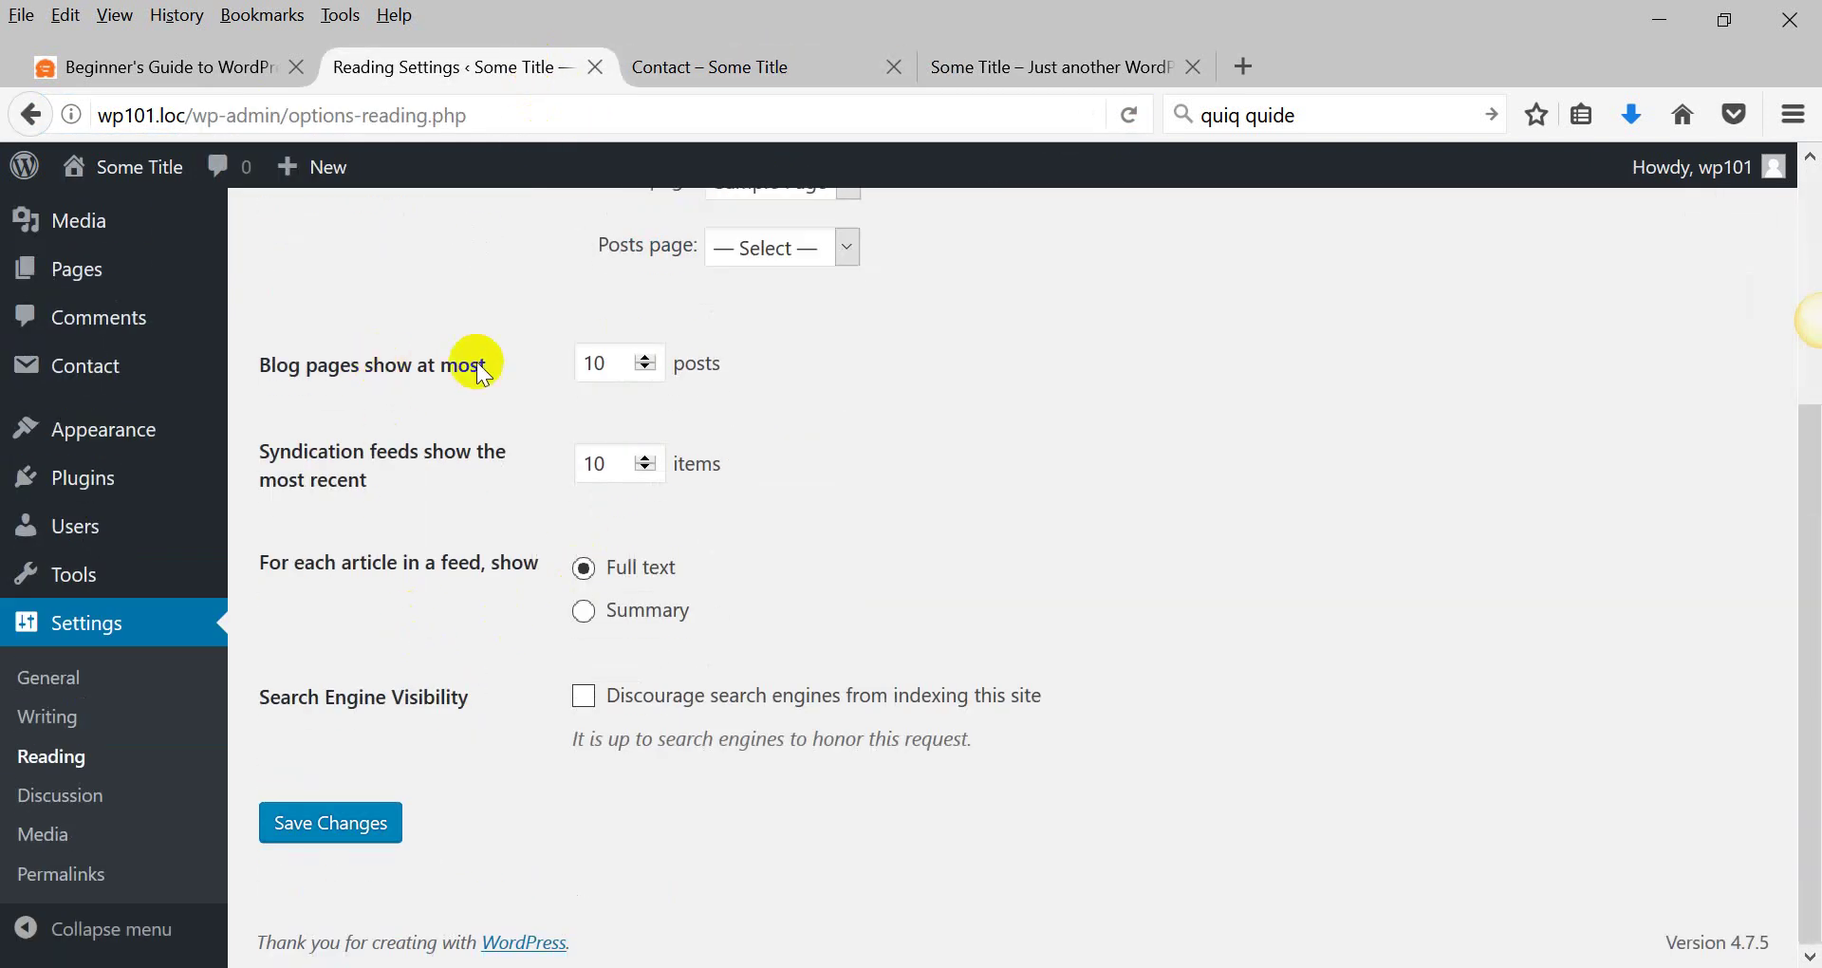
left_click(596, 363)
left_click_drag(603, 466, 579, 468)
left_click(1066, 67)
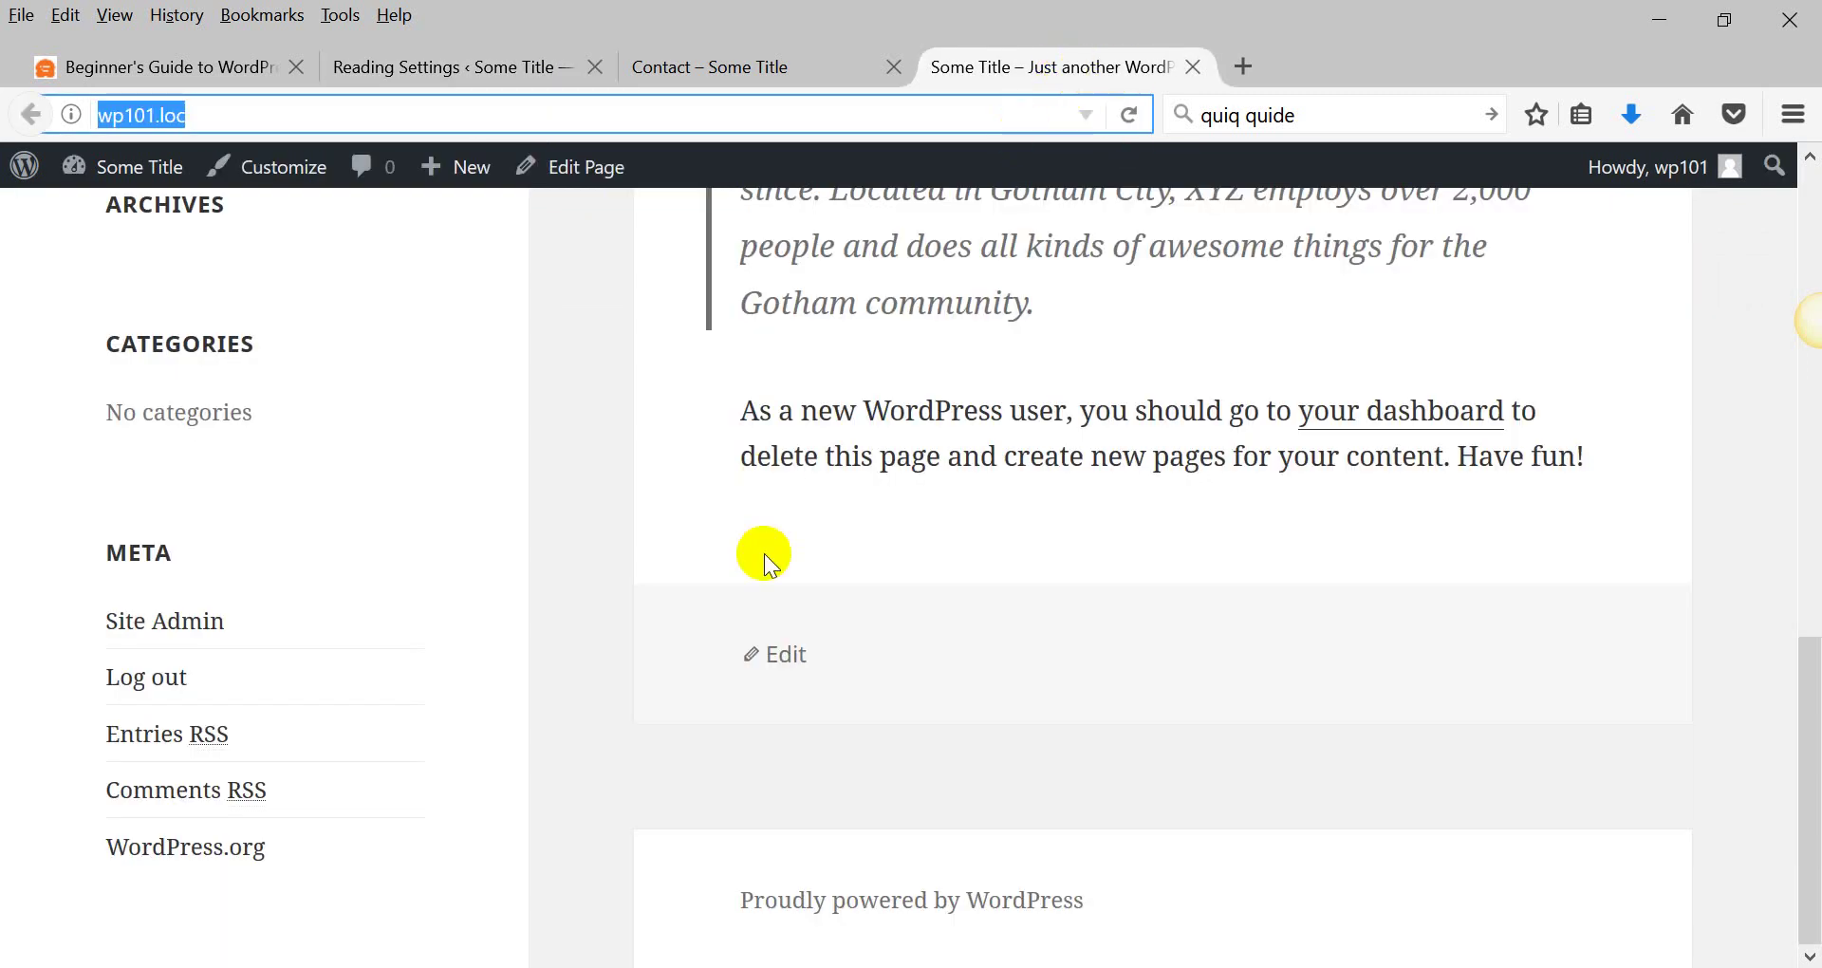
scroll(752, 513, "up", 10)
left_click(719, 76)
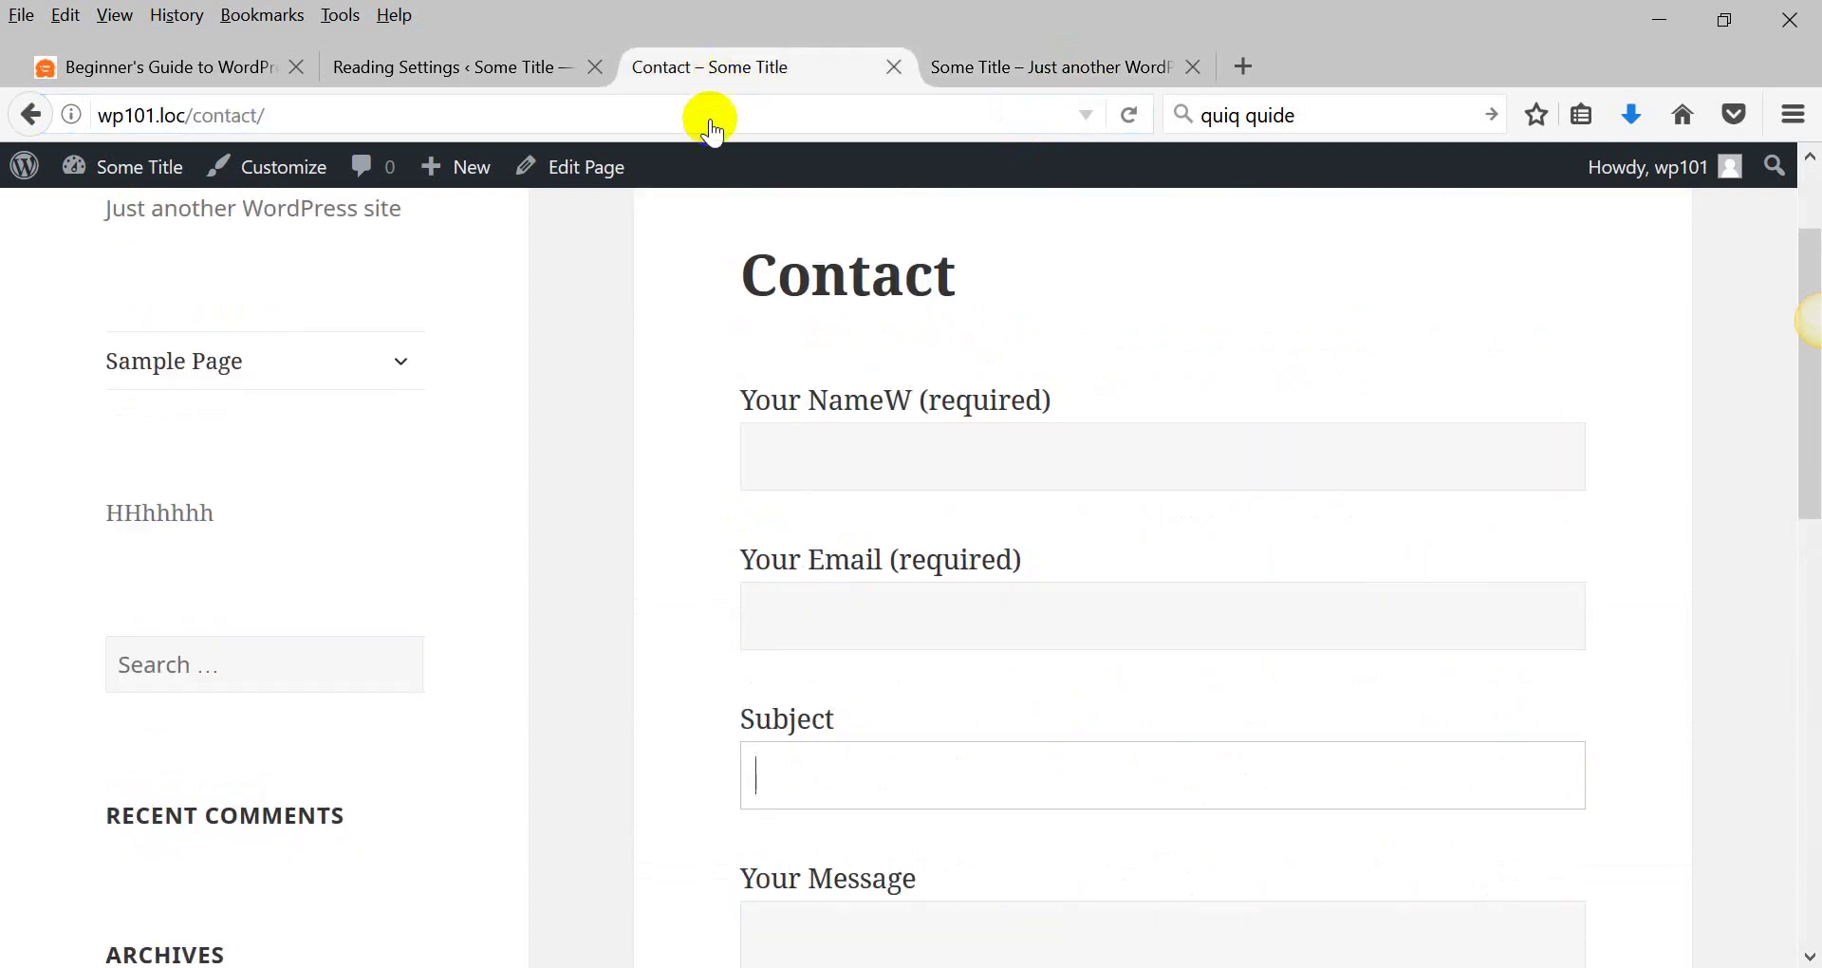
left_click(512, 71)
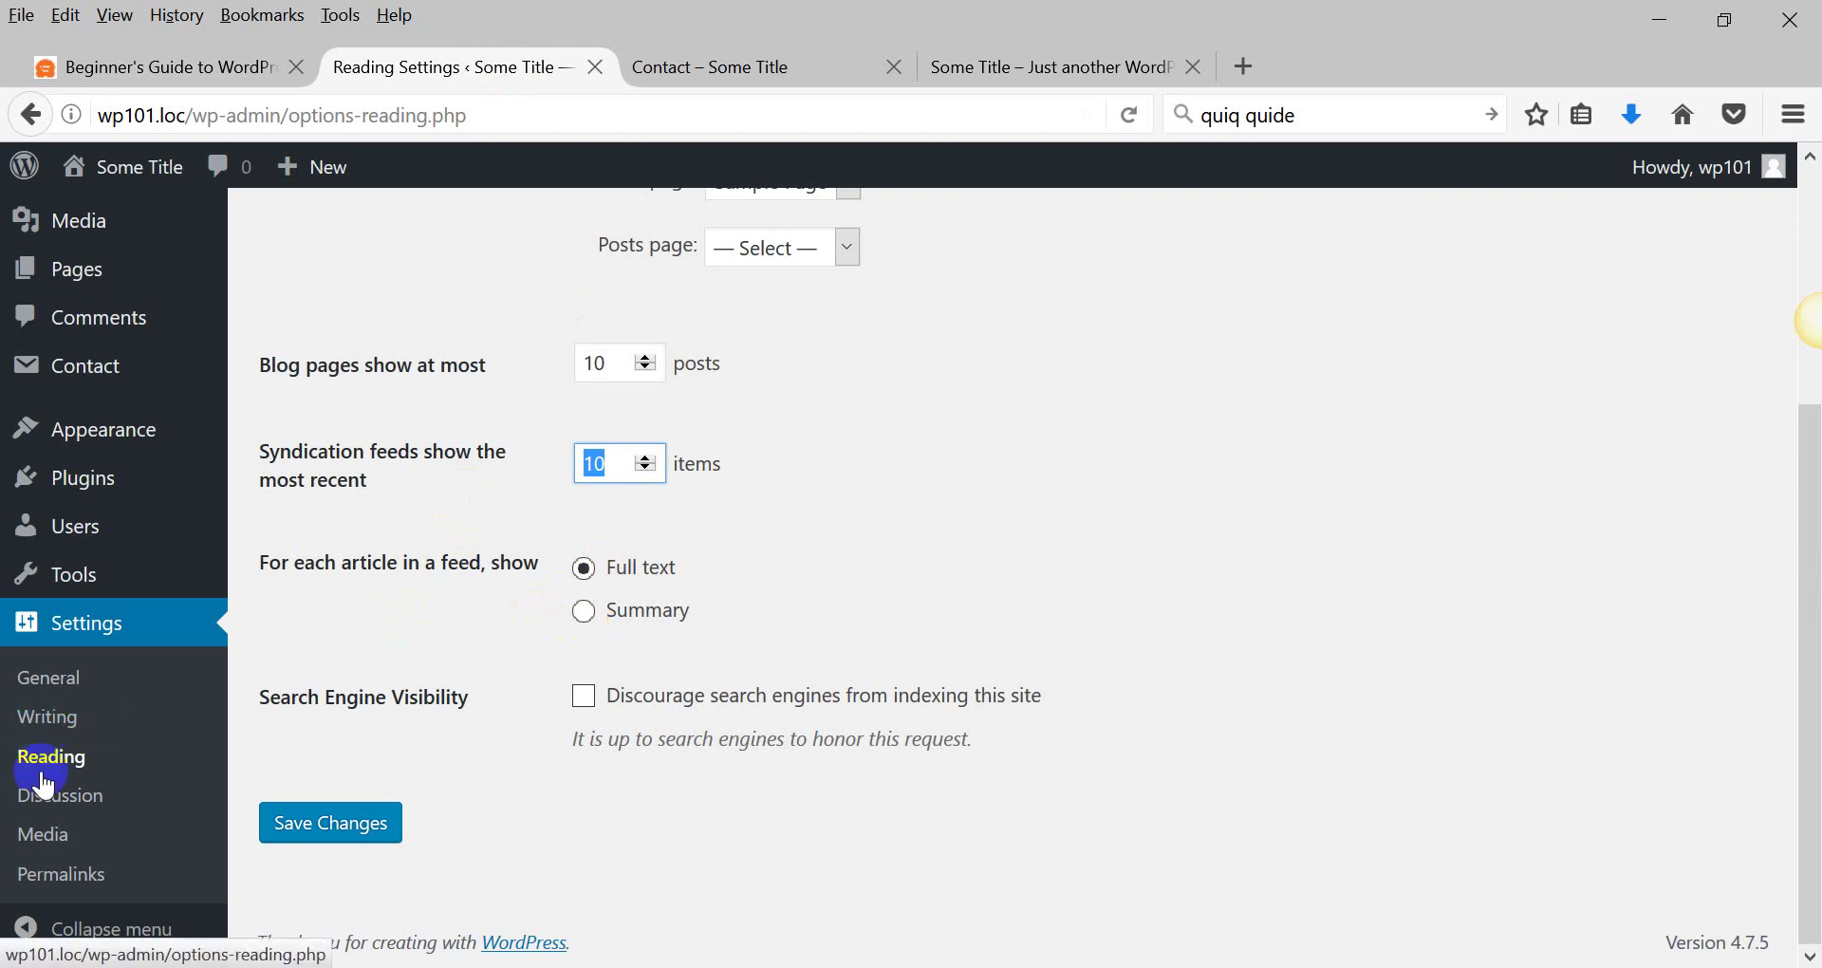
Open Media Settings and read through the 150×150 thumbnail size settings.
left_click(48, 835)
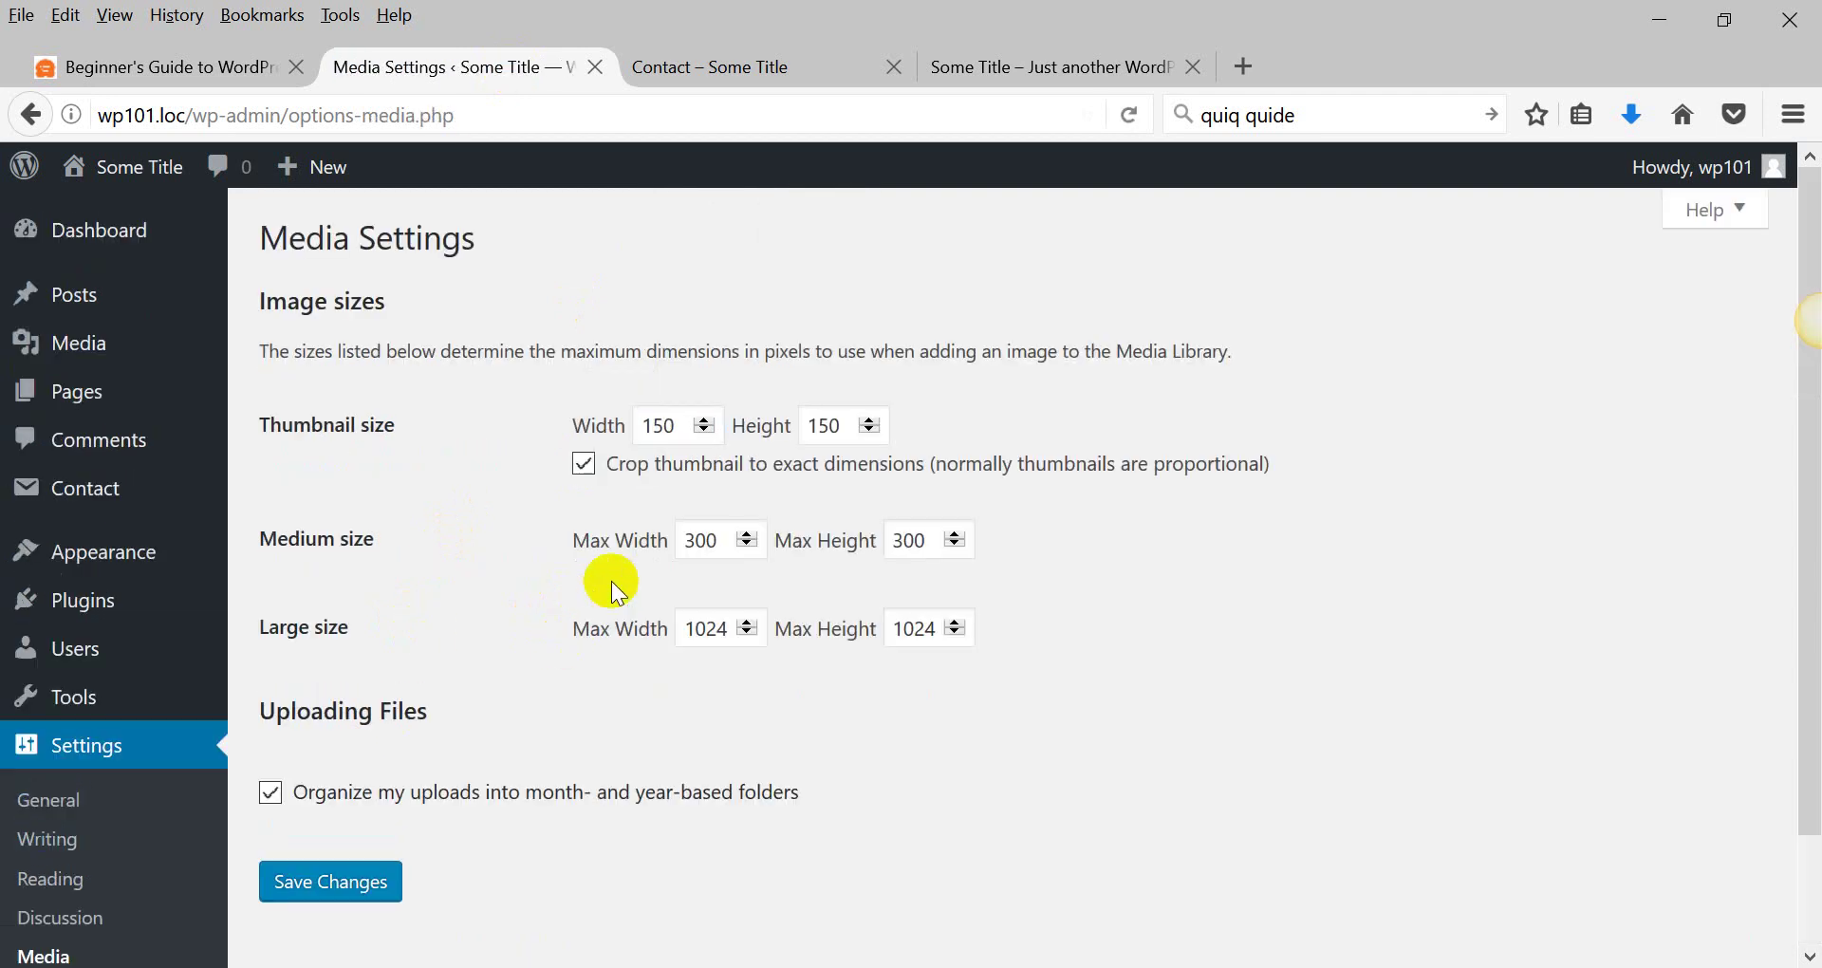
left_click_drag(296, 427, 1012, 475)
left_click(1066, 537)
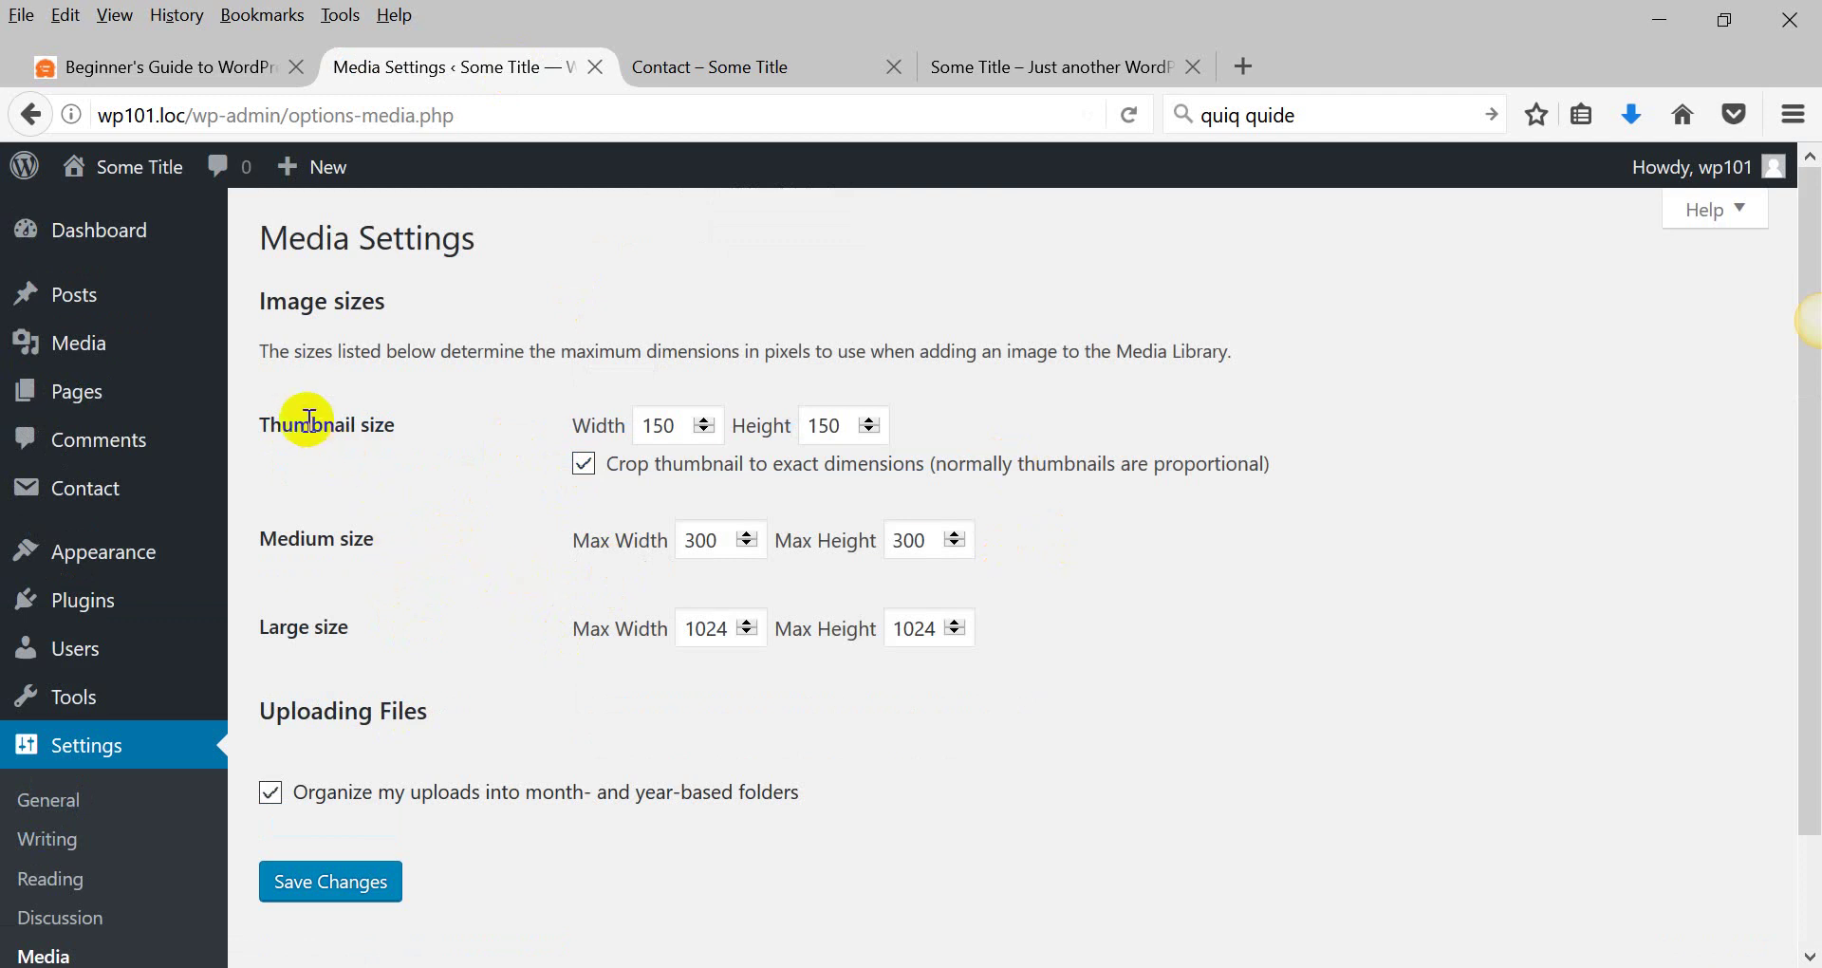
left_click_drag(313, 425, 943, 470)
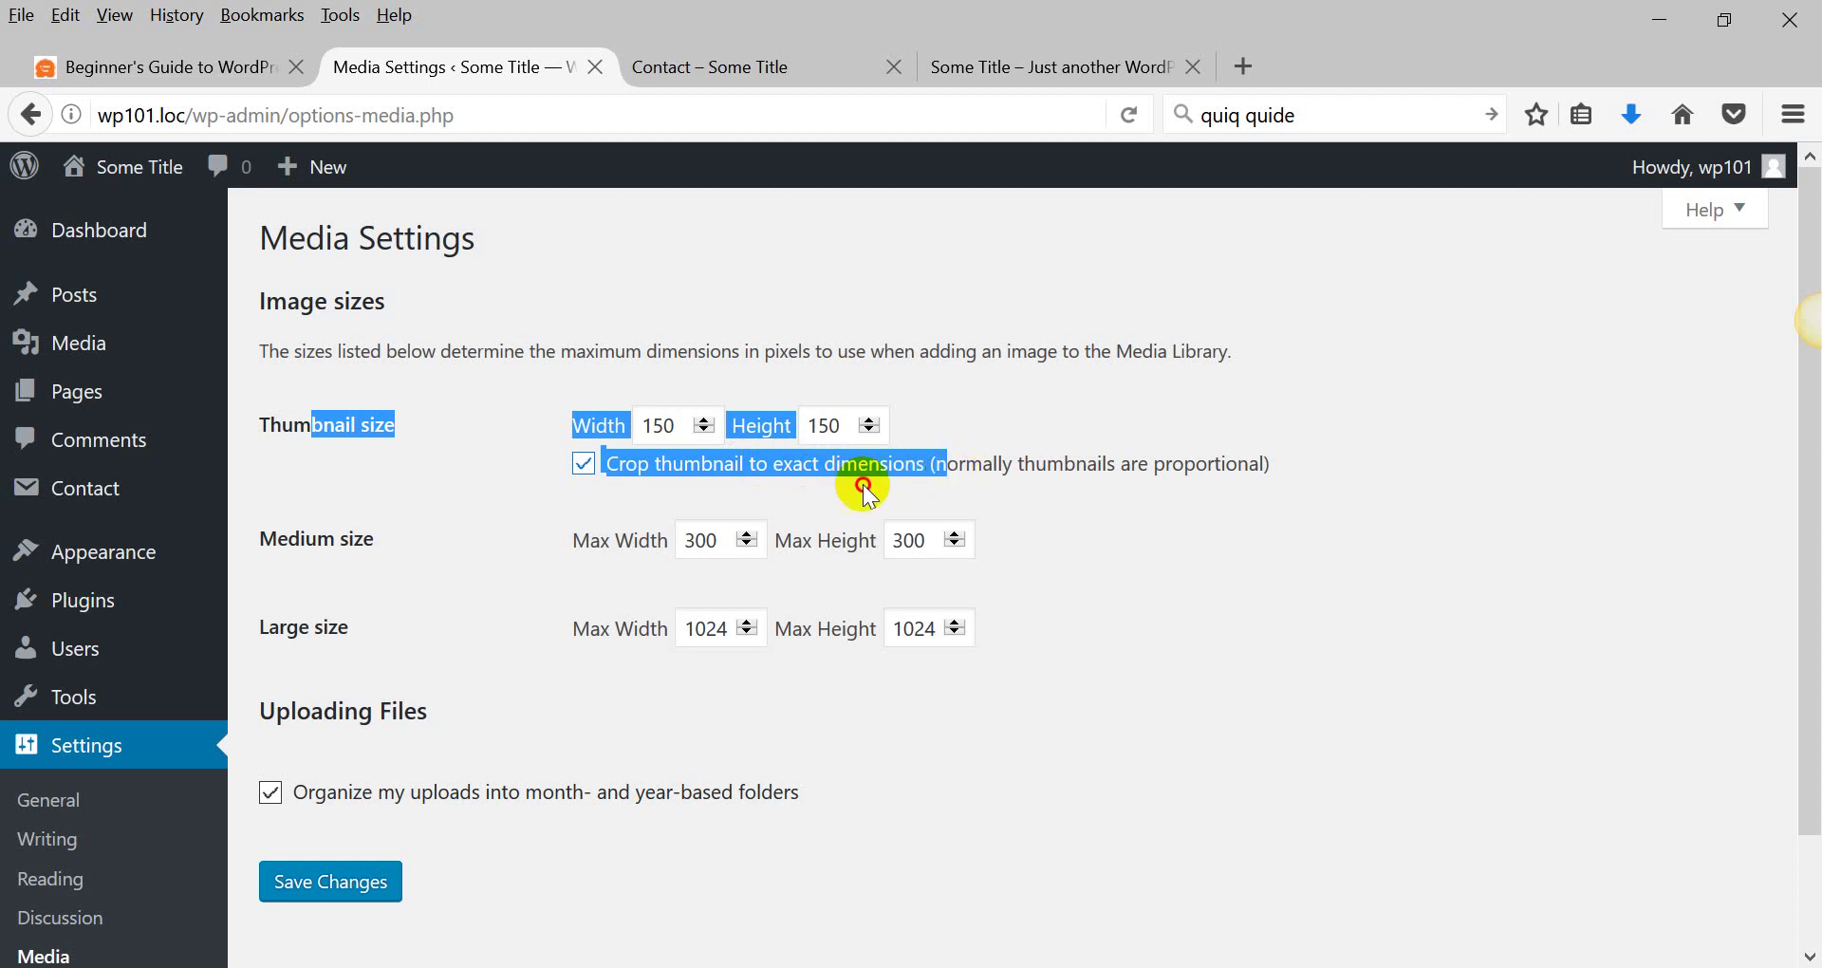
left_click(671, 533)
scroll(512, 608, "down", 2)
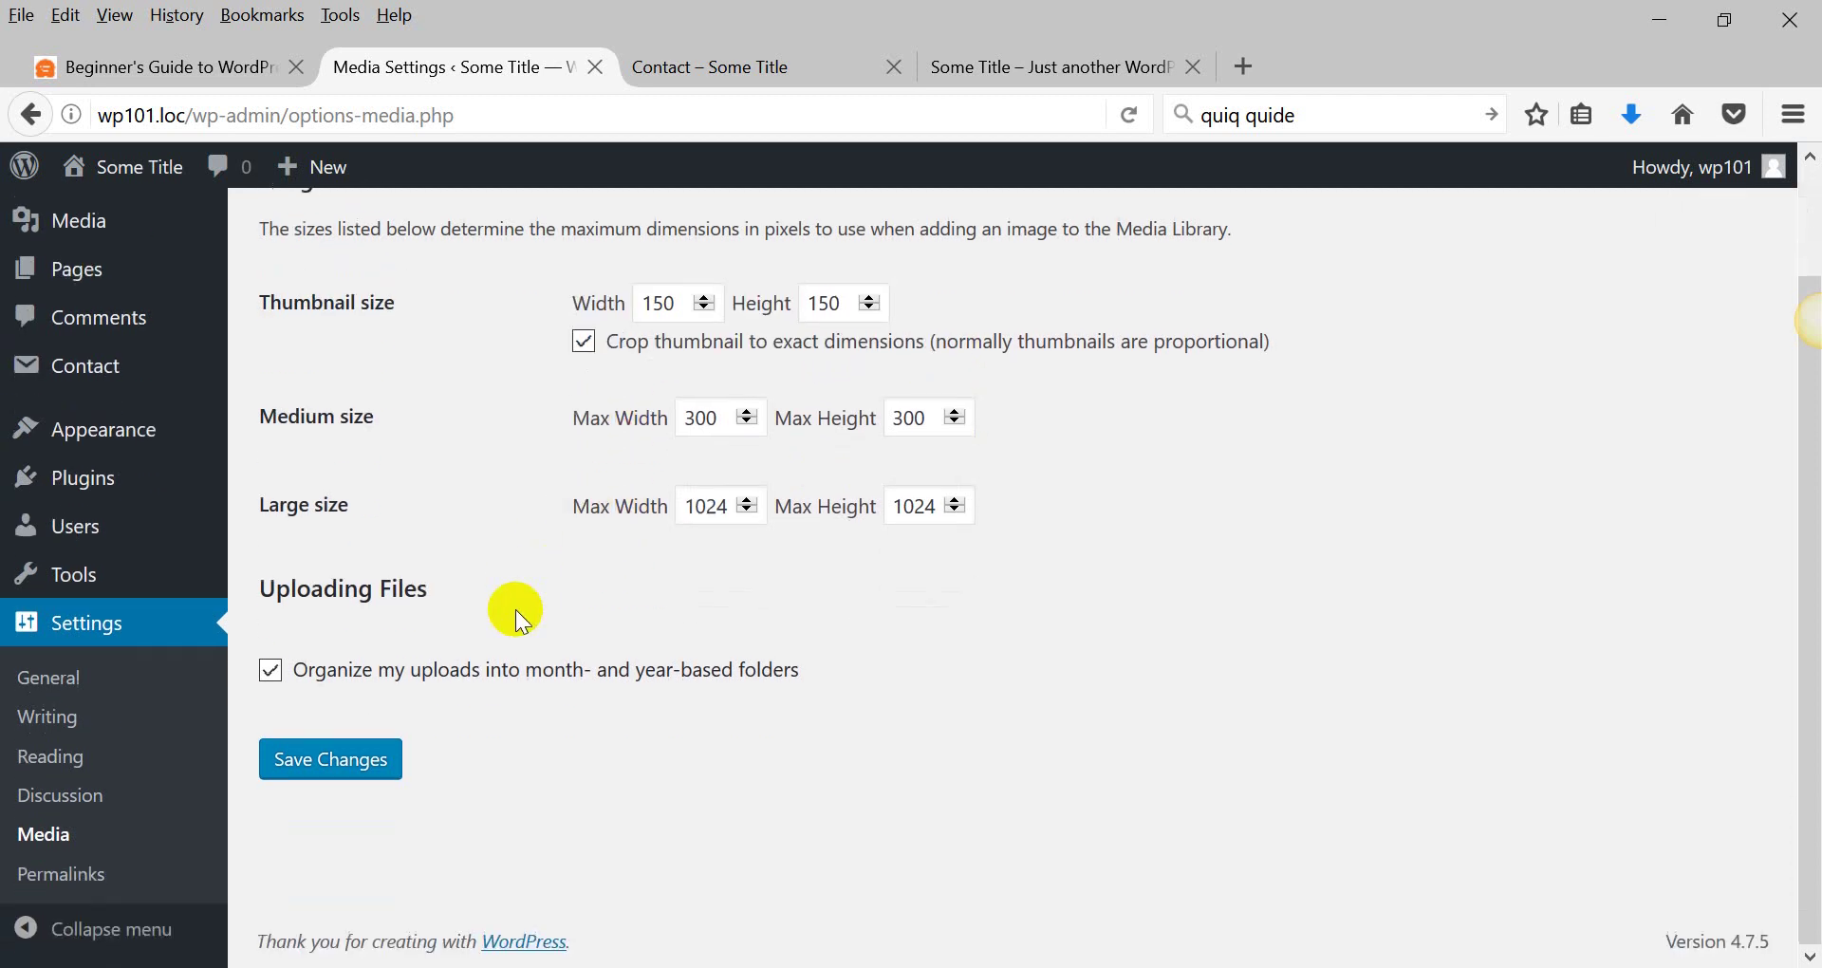
Open Permalink Settings and view the Sample Page on the live site.
left_click(43, 877)
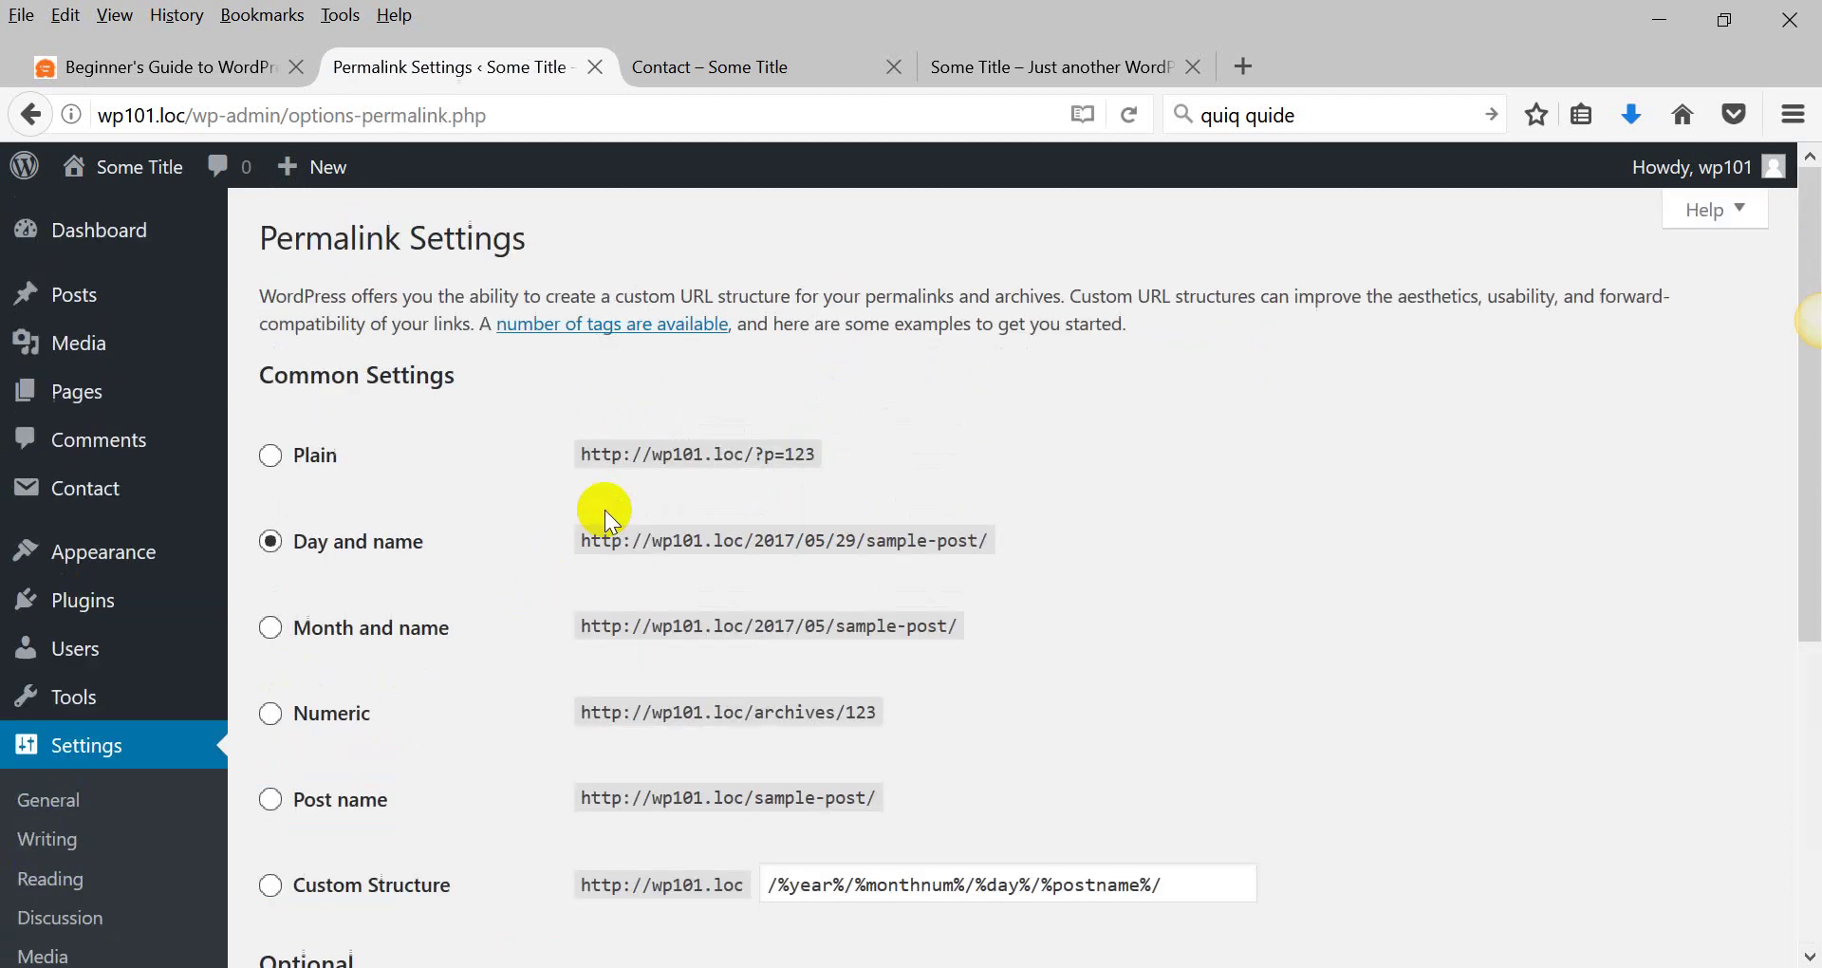
left_click(978, 69)
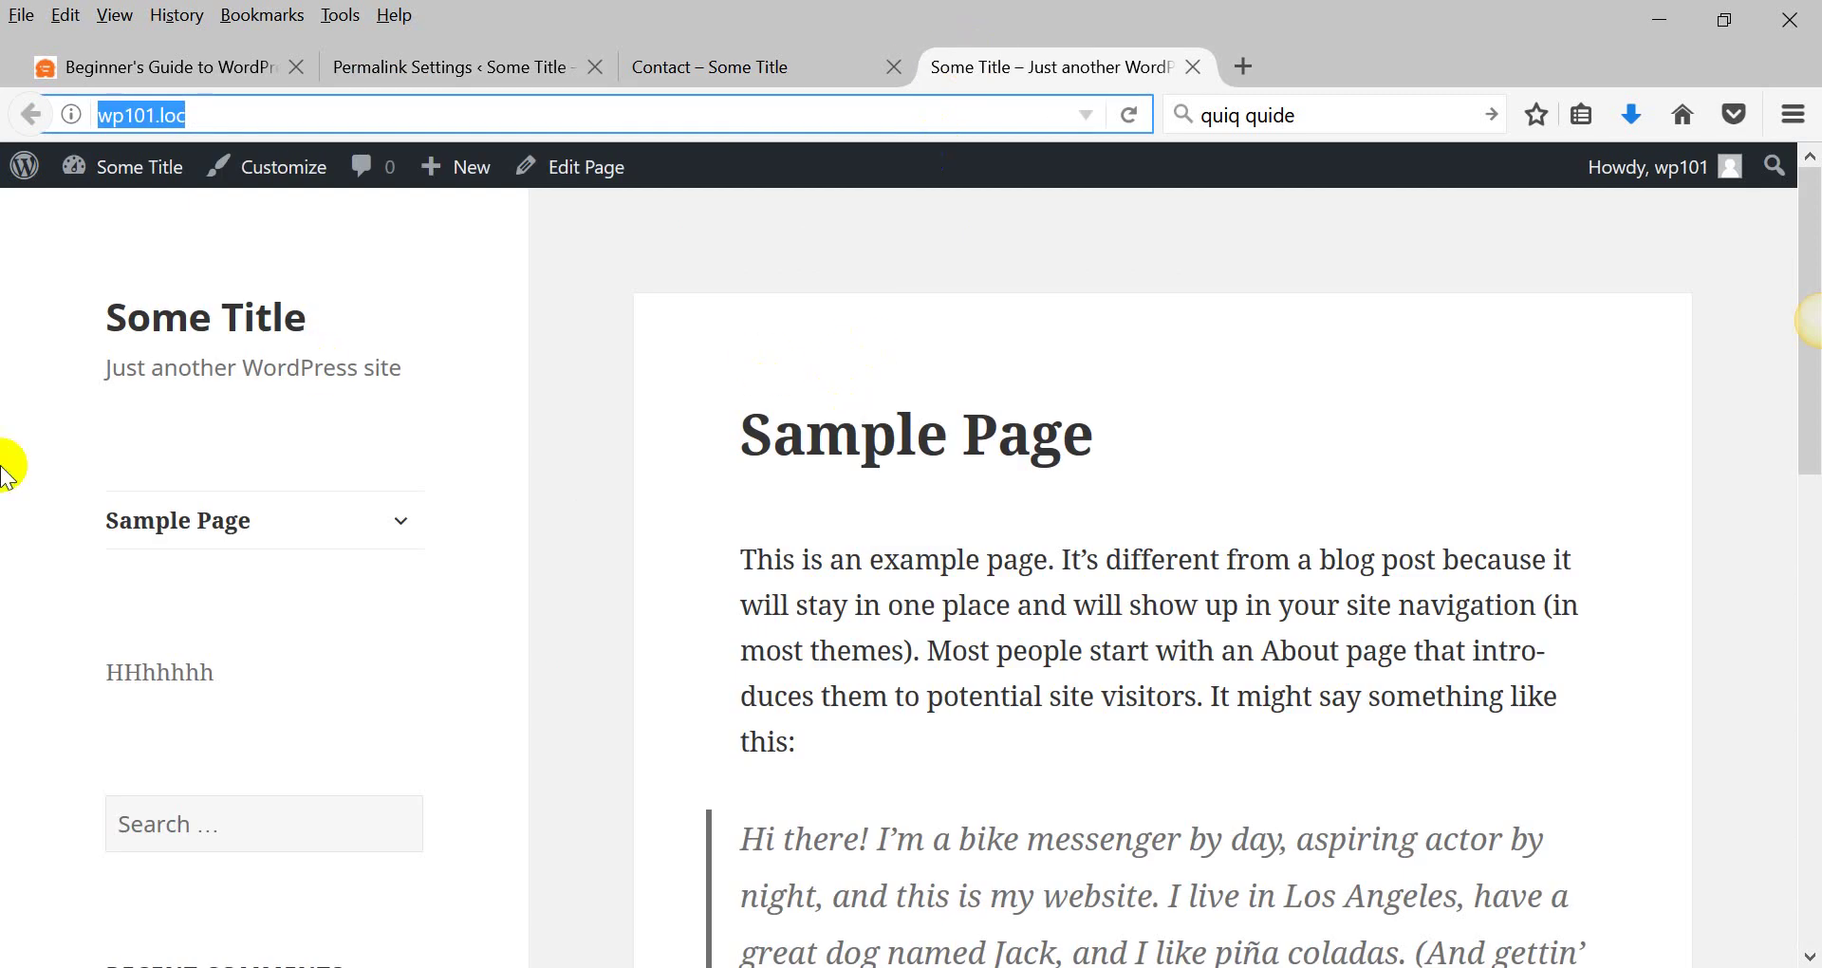
left_click(128, 520)
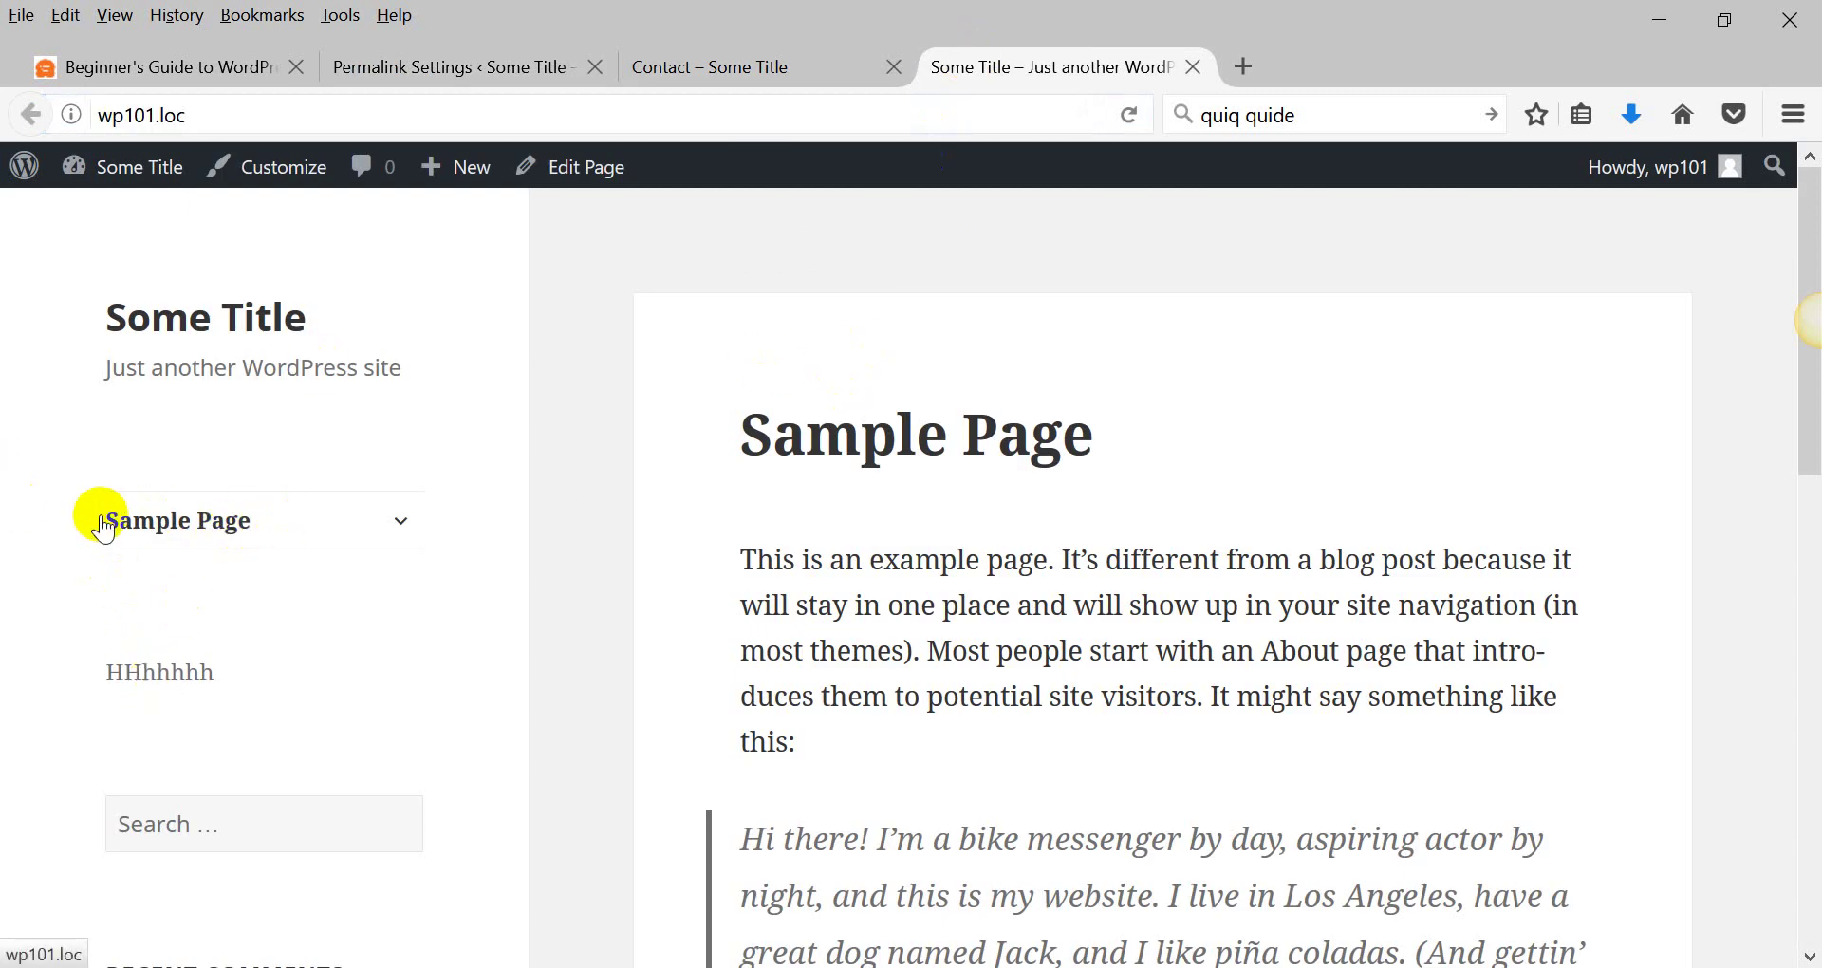
left_click(816, 70)
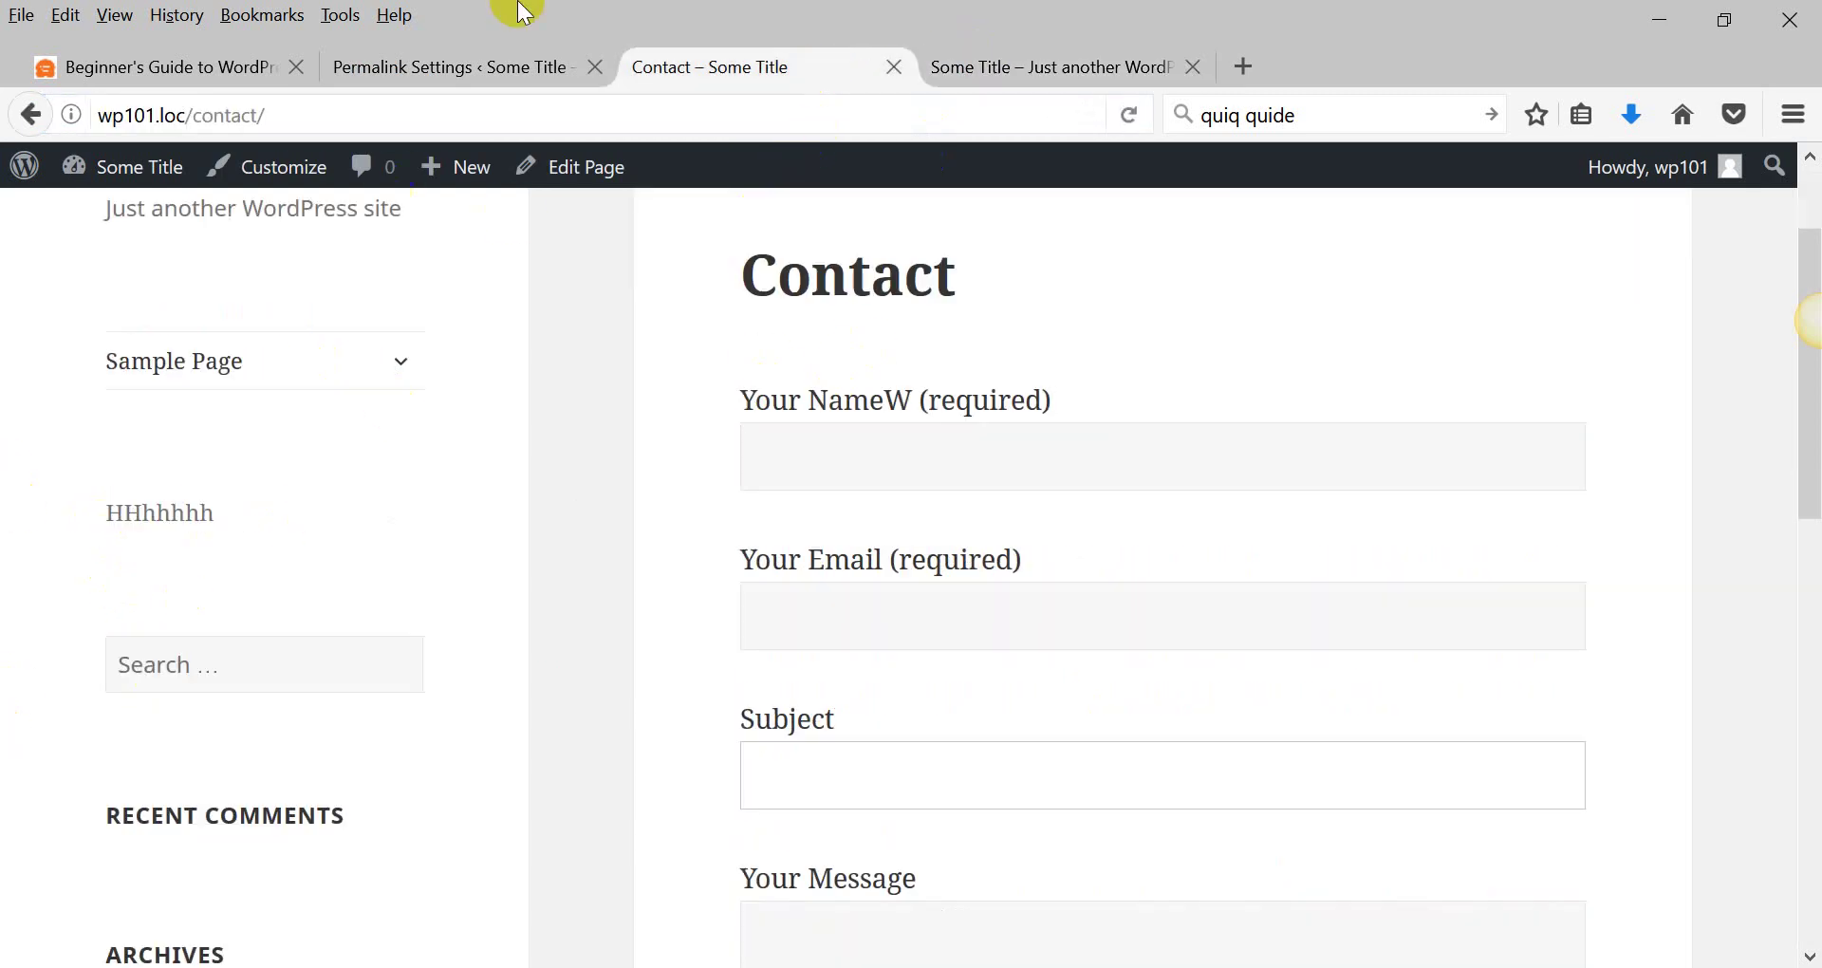
left_click(475, 70)
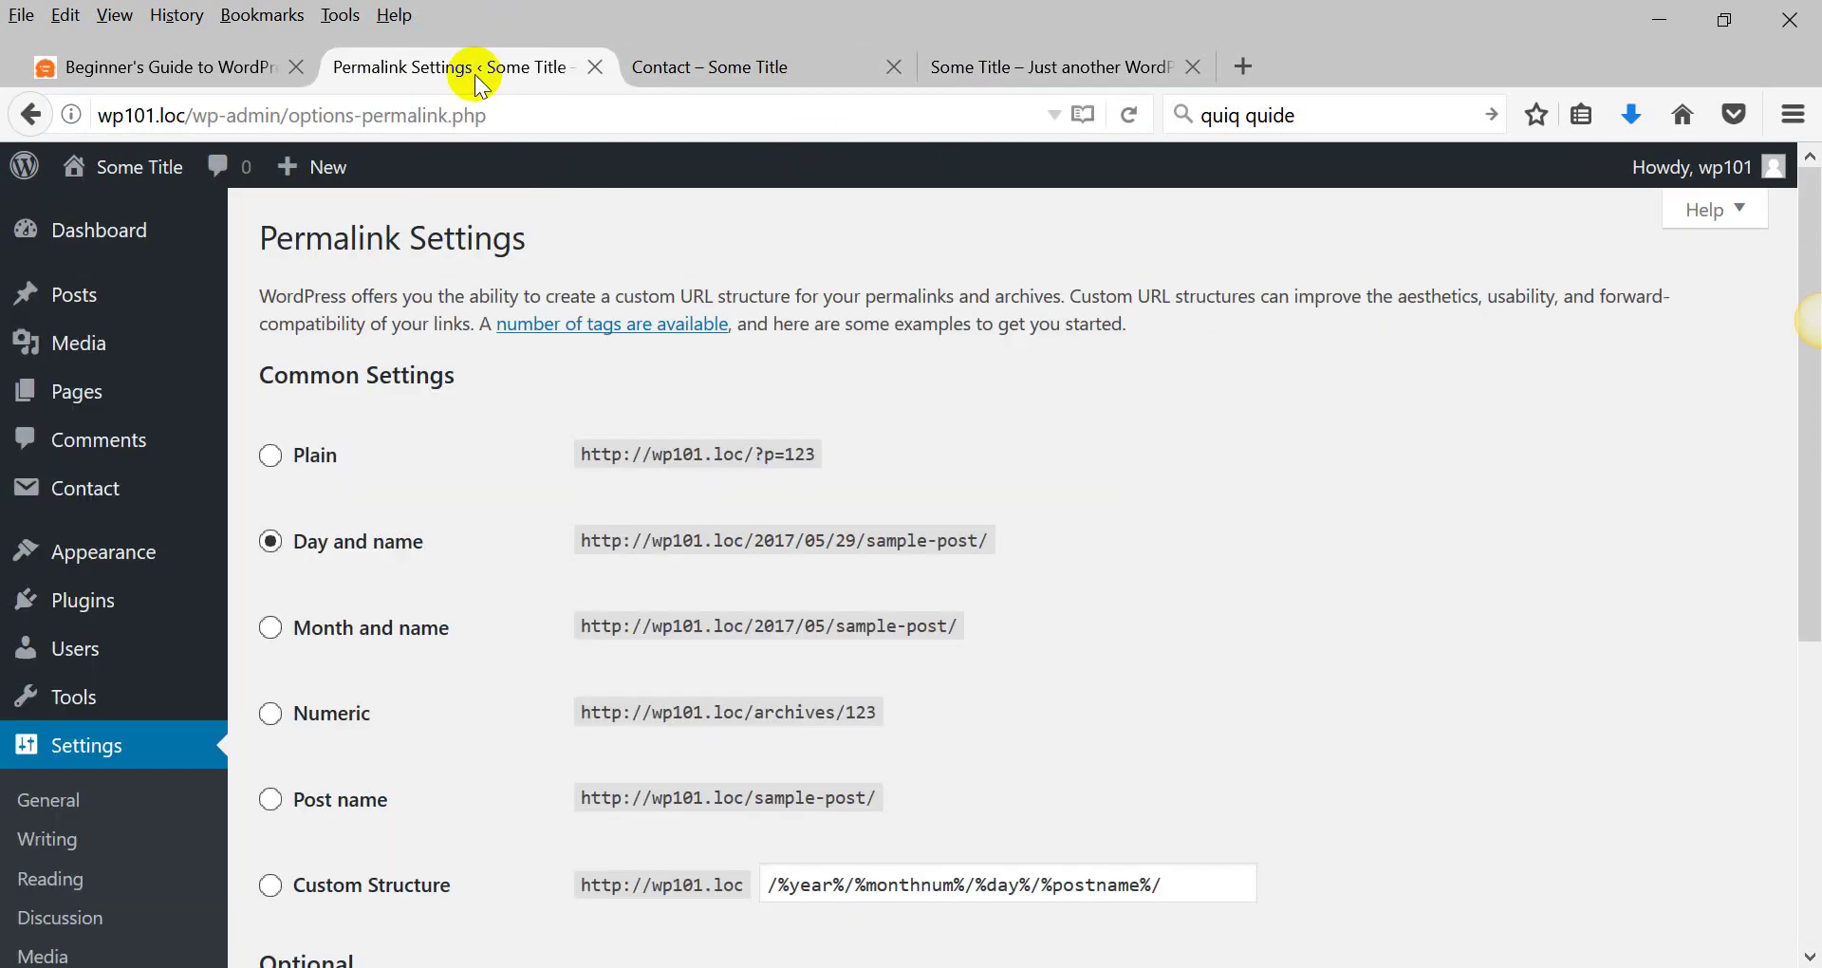
Switch the Reading front page back to Your latest posts and save.
left_click(48, 805)
left_click(53, 879)
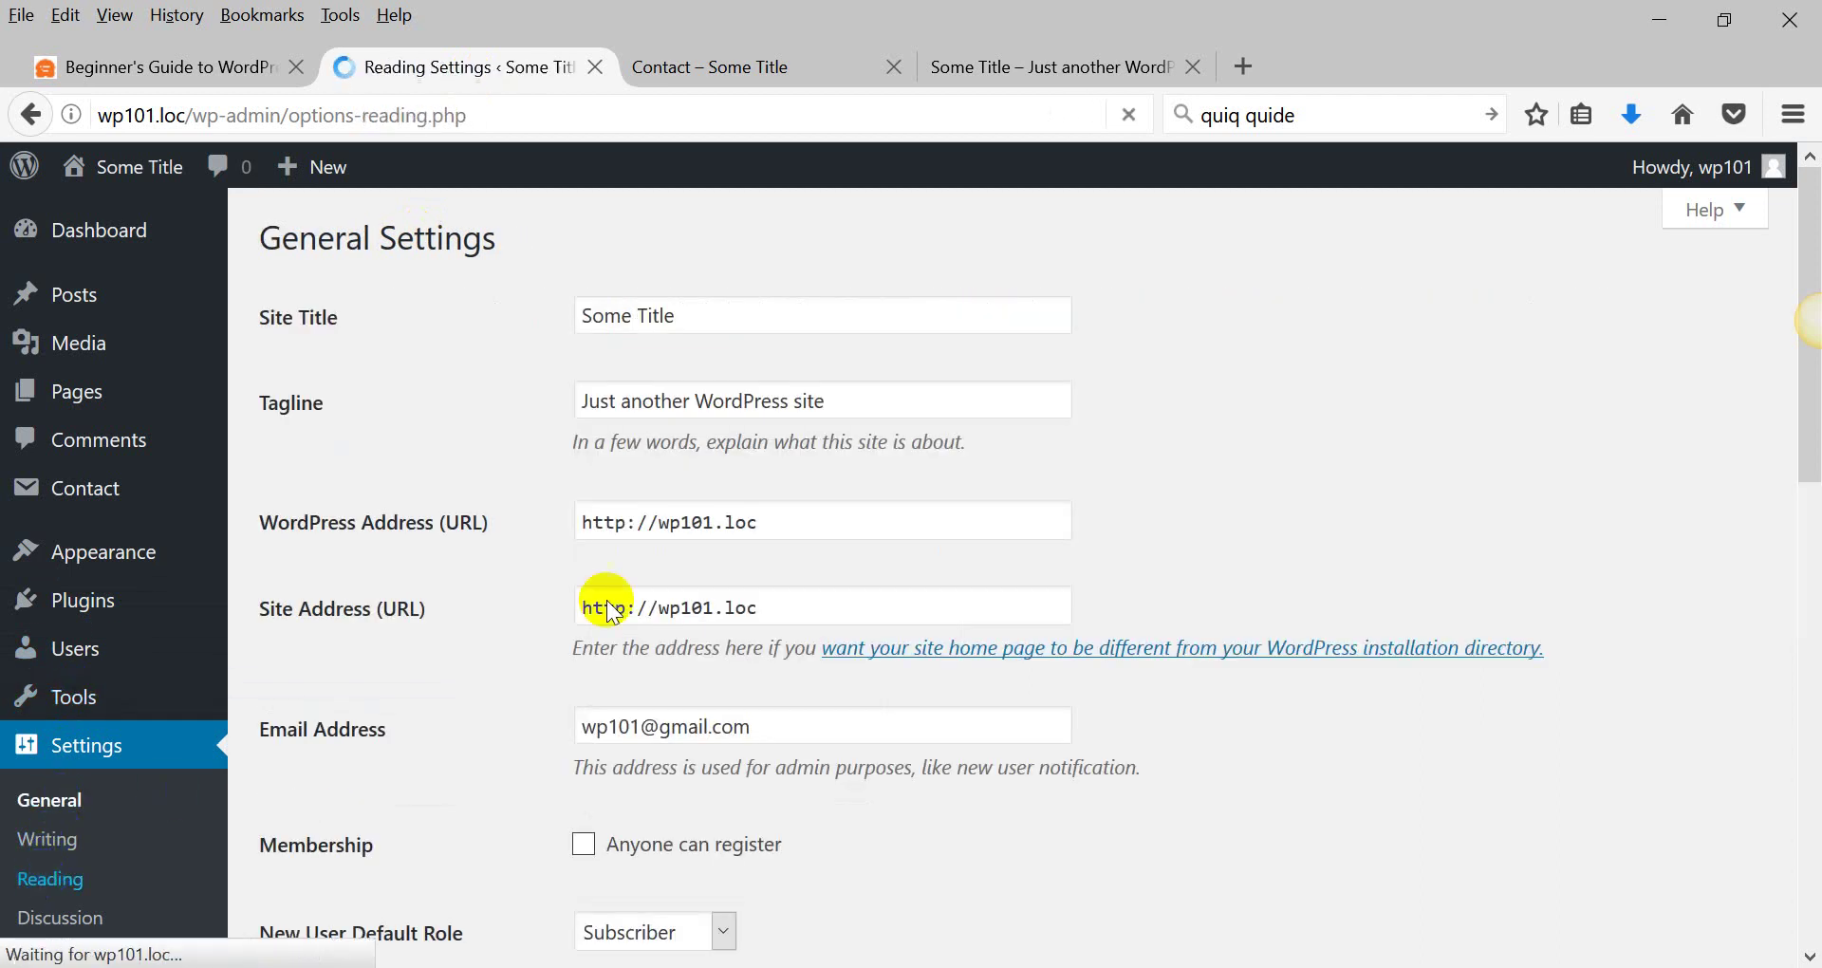
left_click(585, 320)
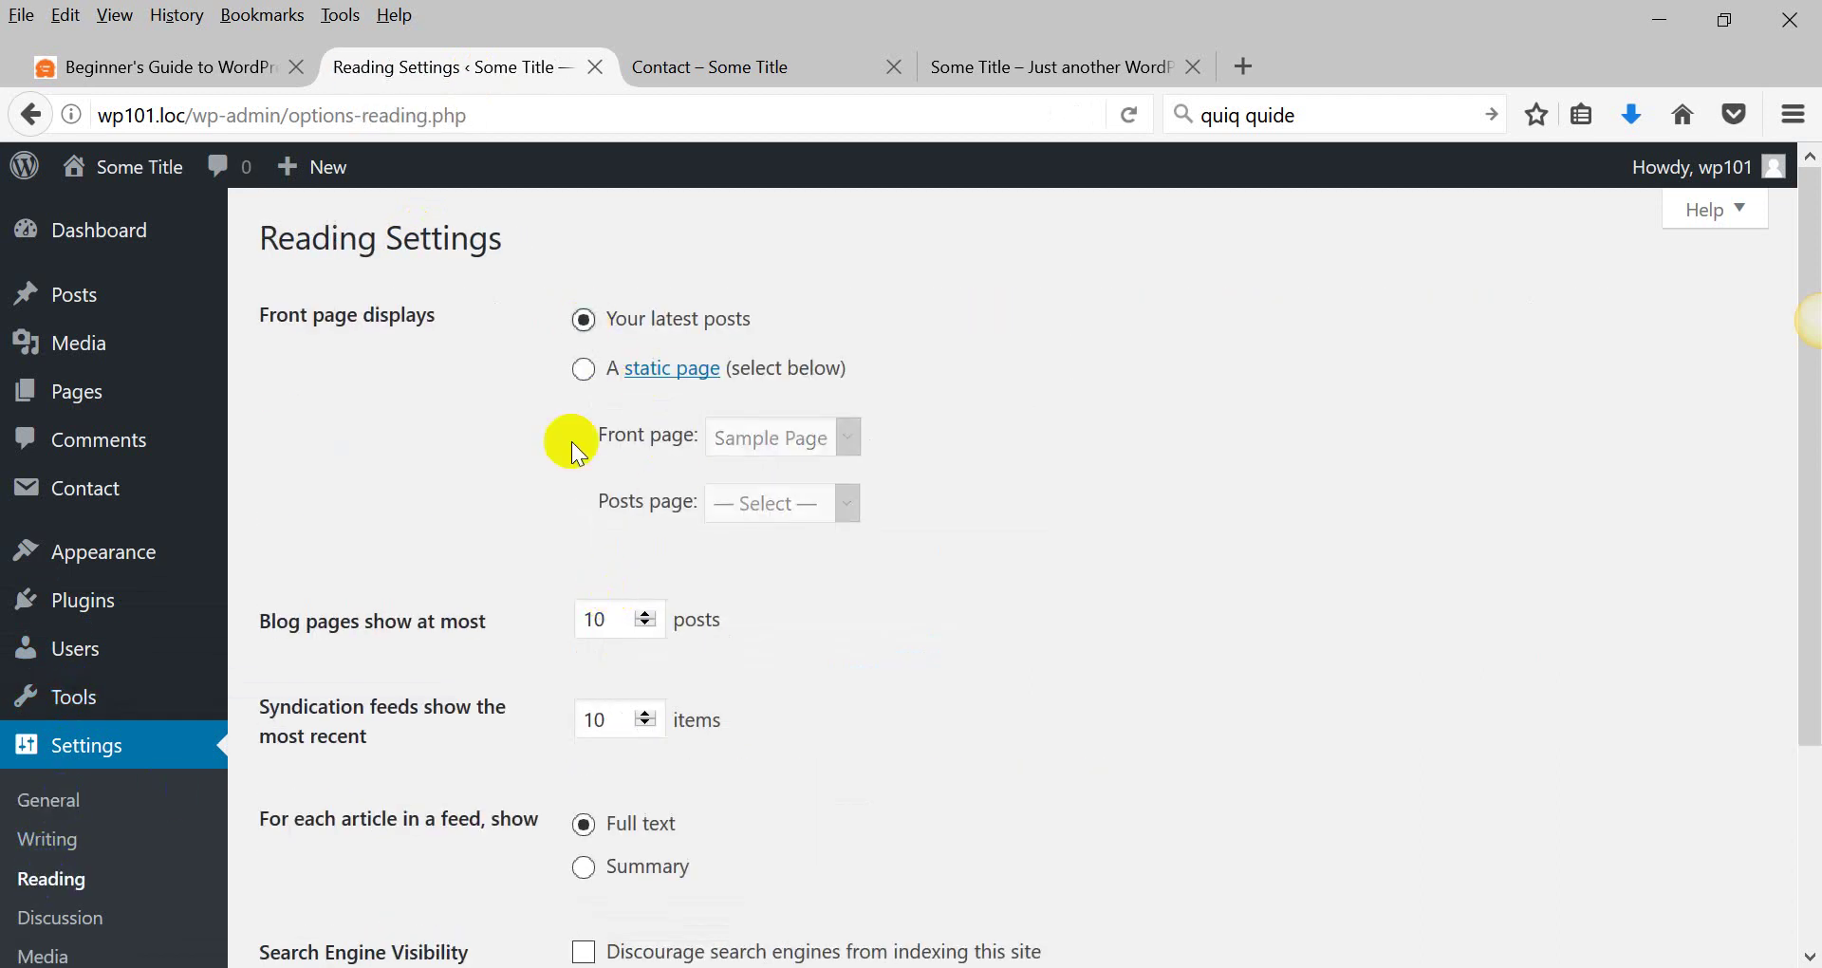
scroll(372, 486, "down", 5)
left_click(339, 828)
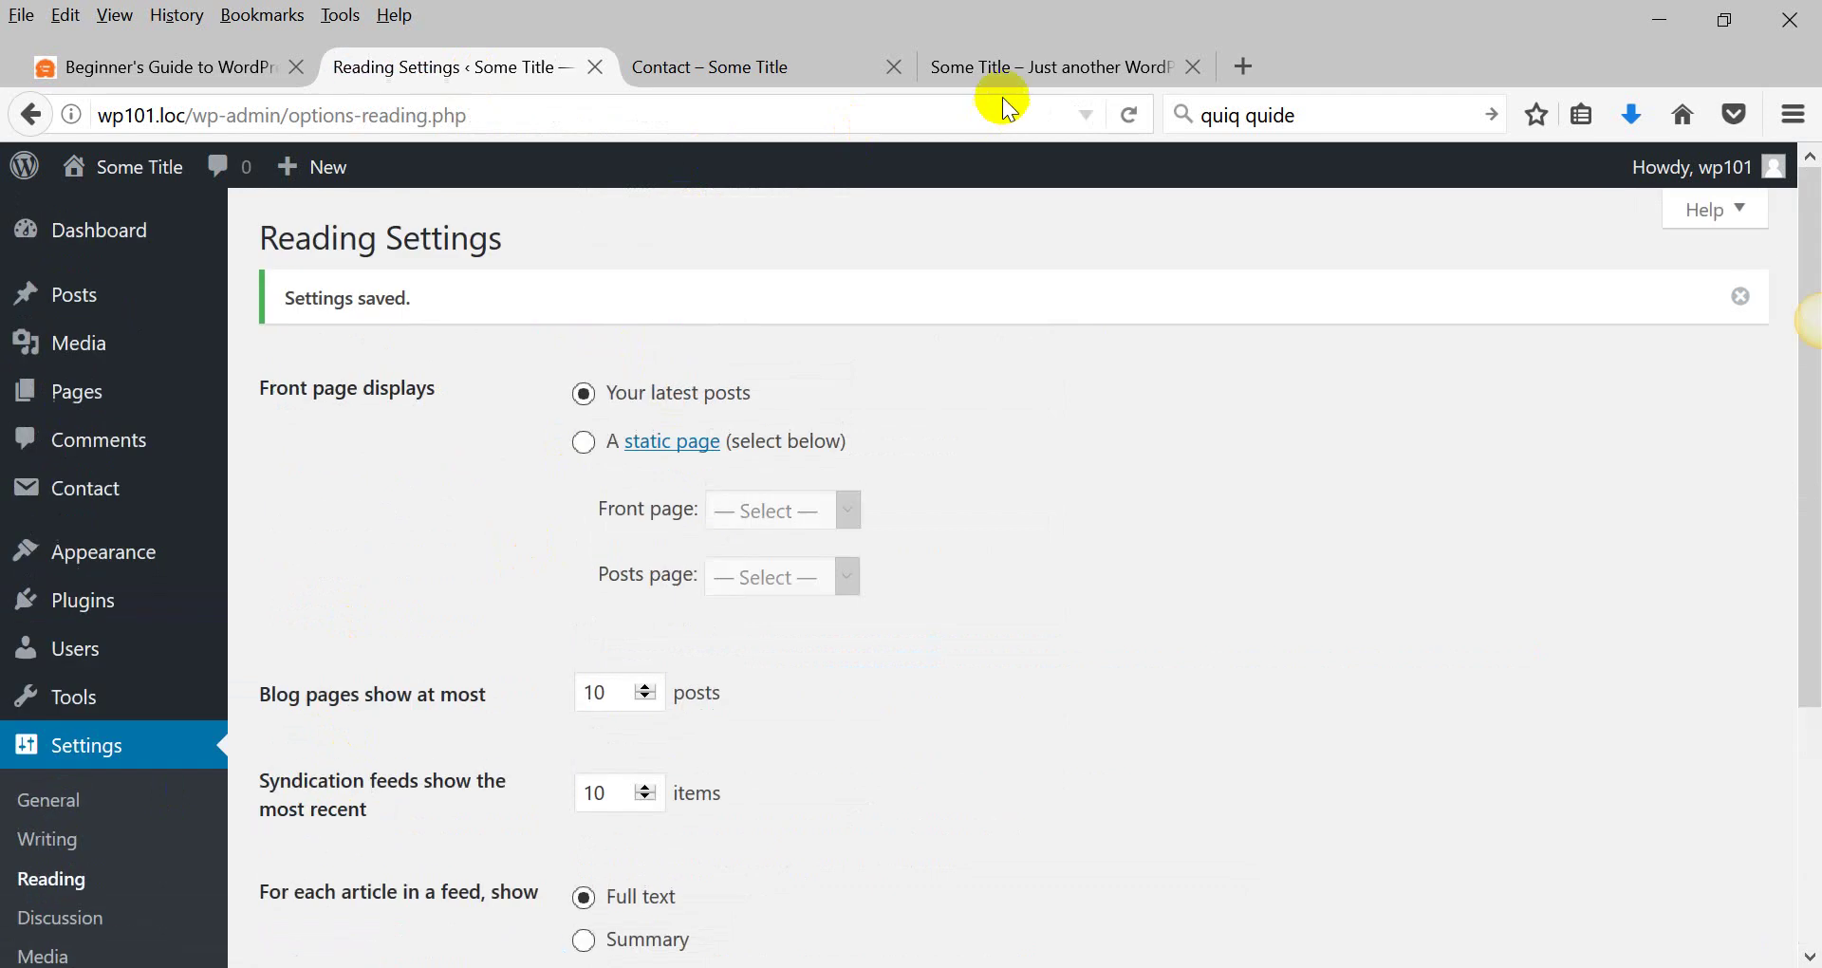
Check the Sample Page and its slug in the address on the live site.
left_click(1005, 70)
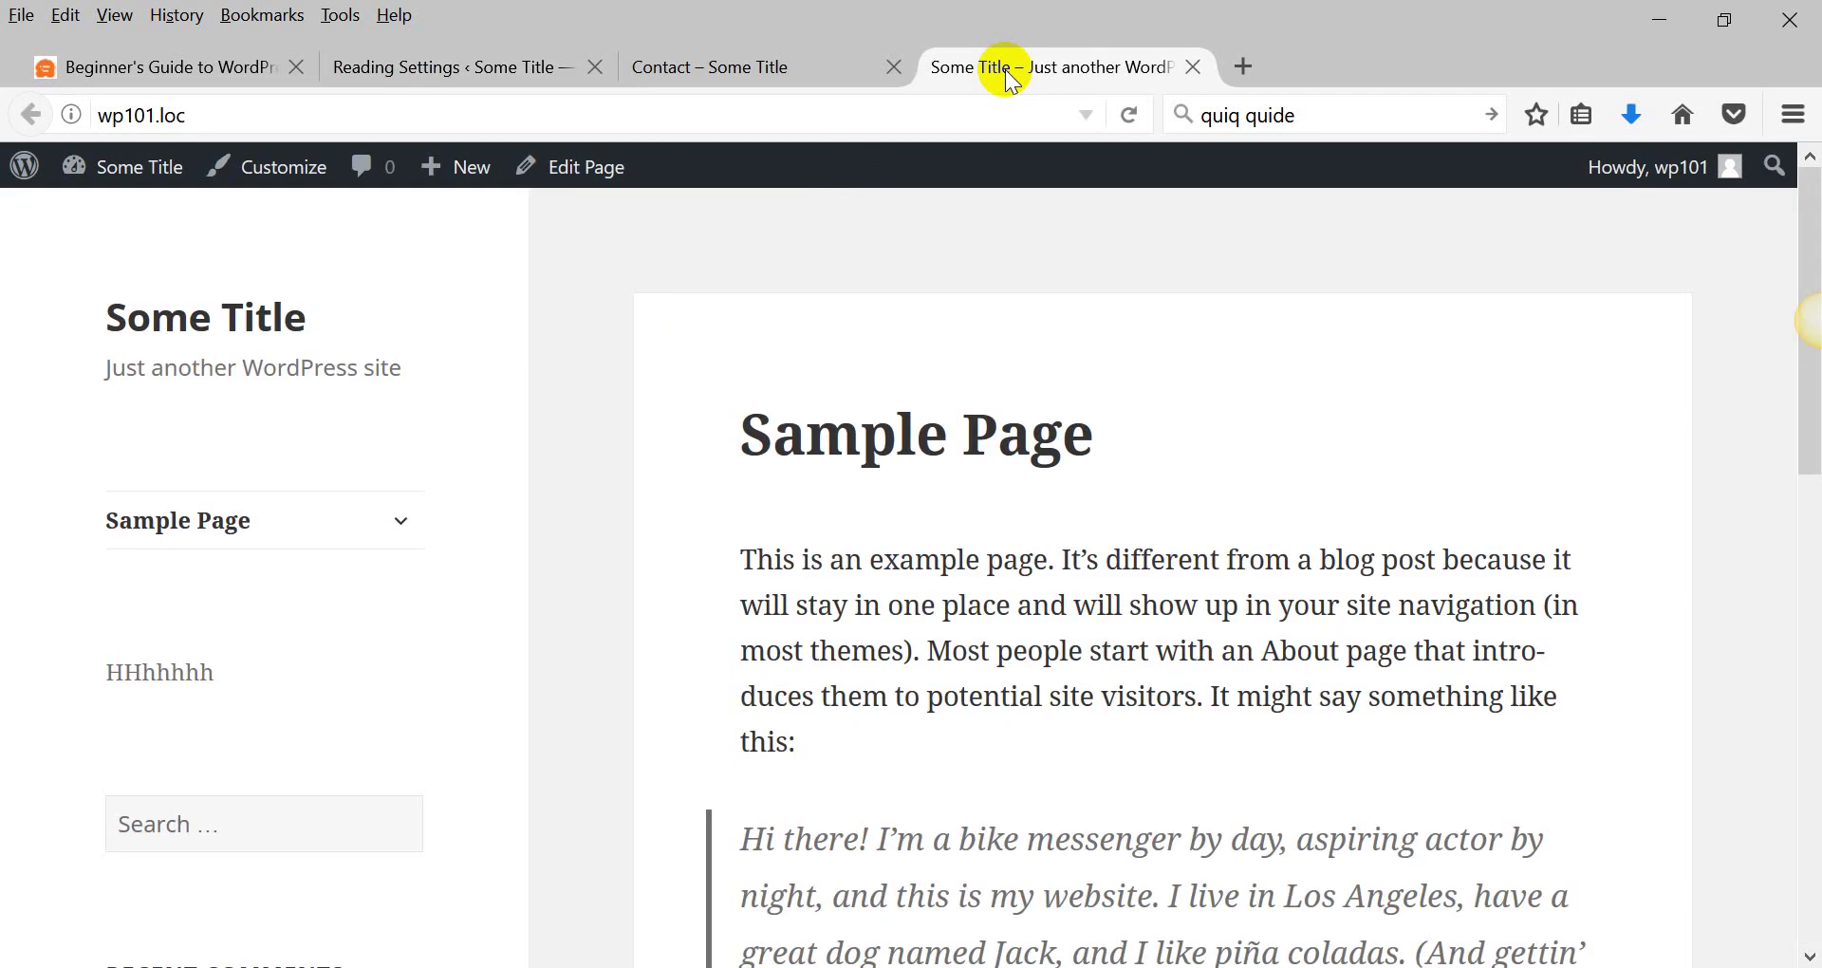
left_click(179, 520)
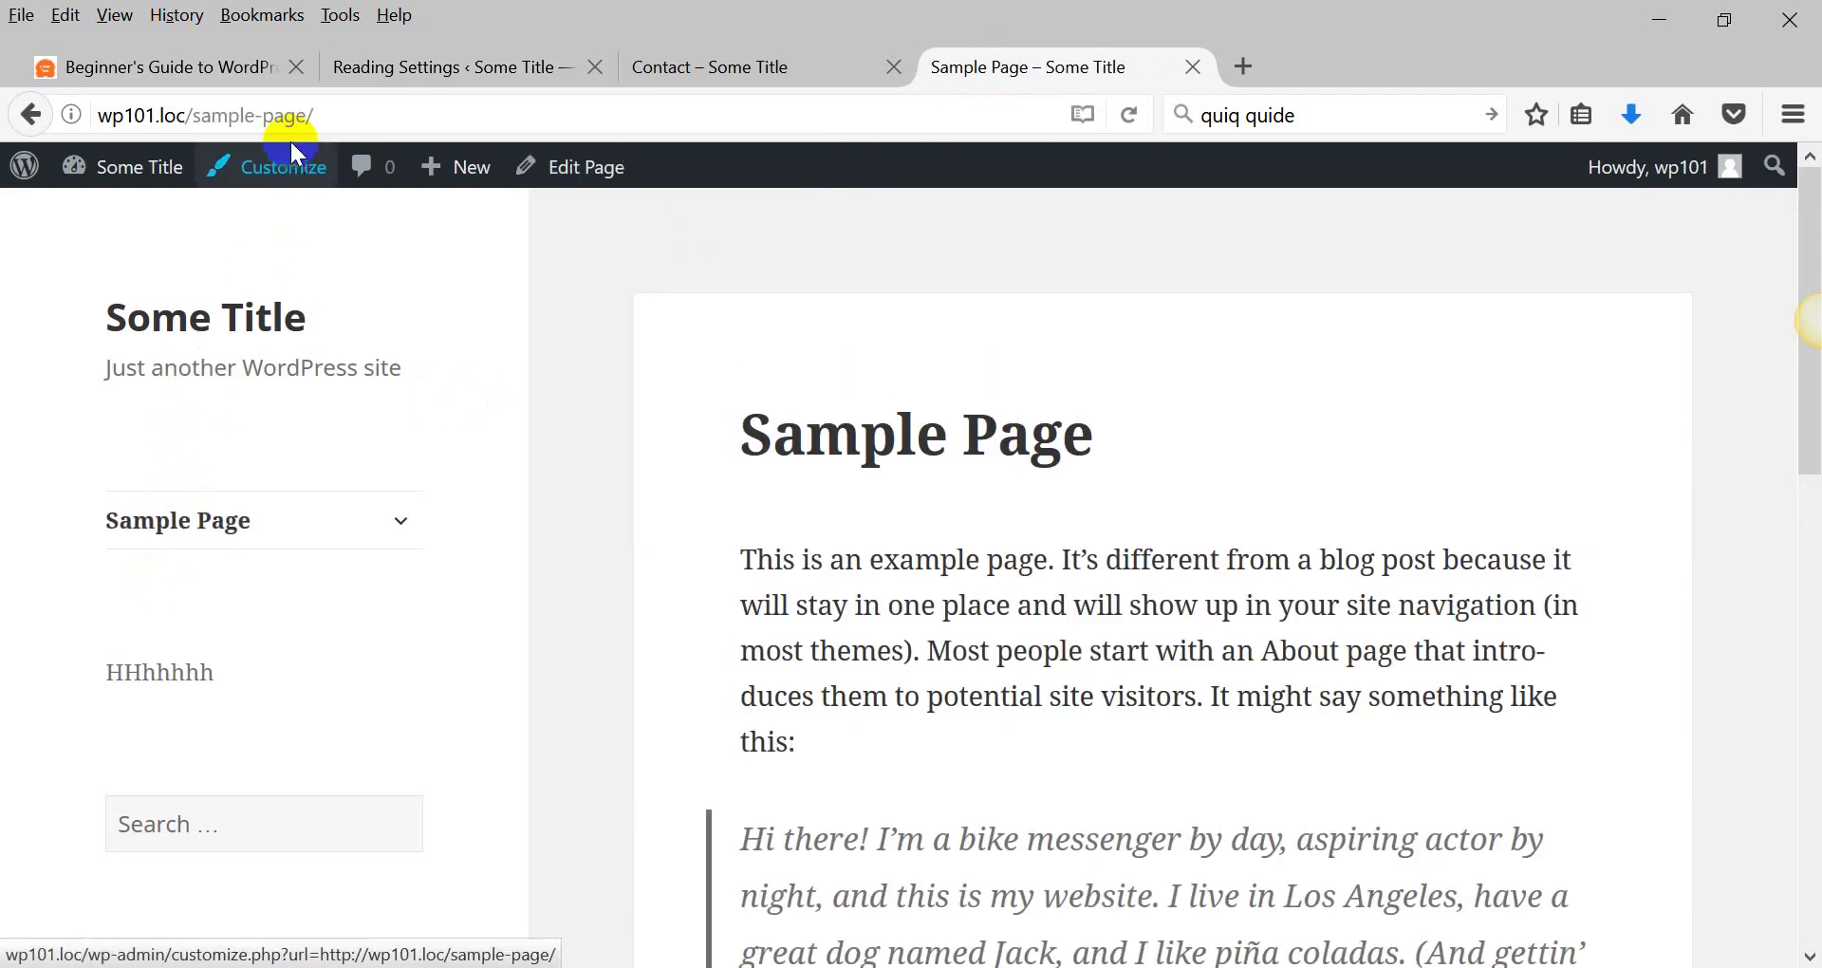
mouse_move(189, 115)
left_mouse_down()
mouse_move(367, 115)
mouse_move(180, 115)
left_mouse_up()
left_click(335, 120)
left_click(753, 83)
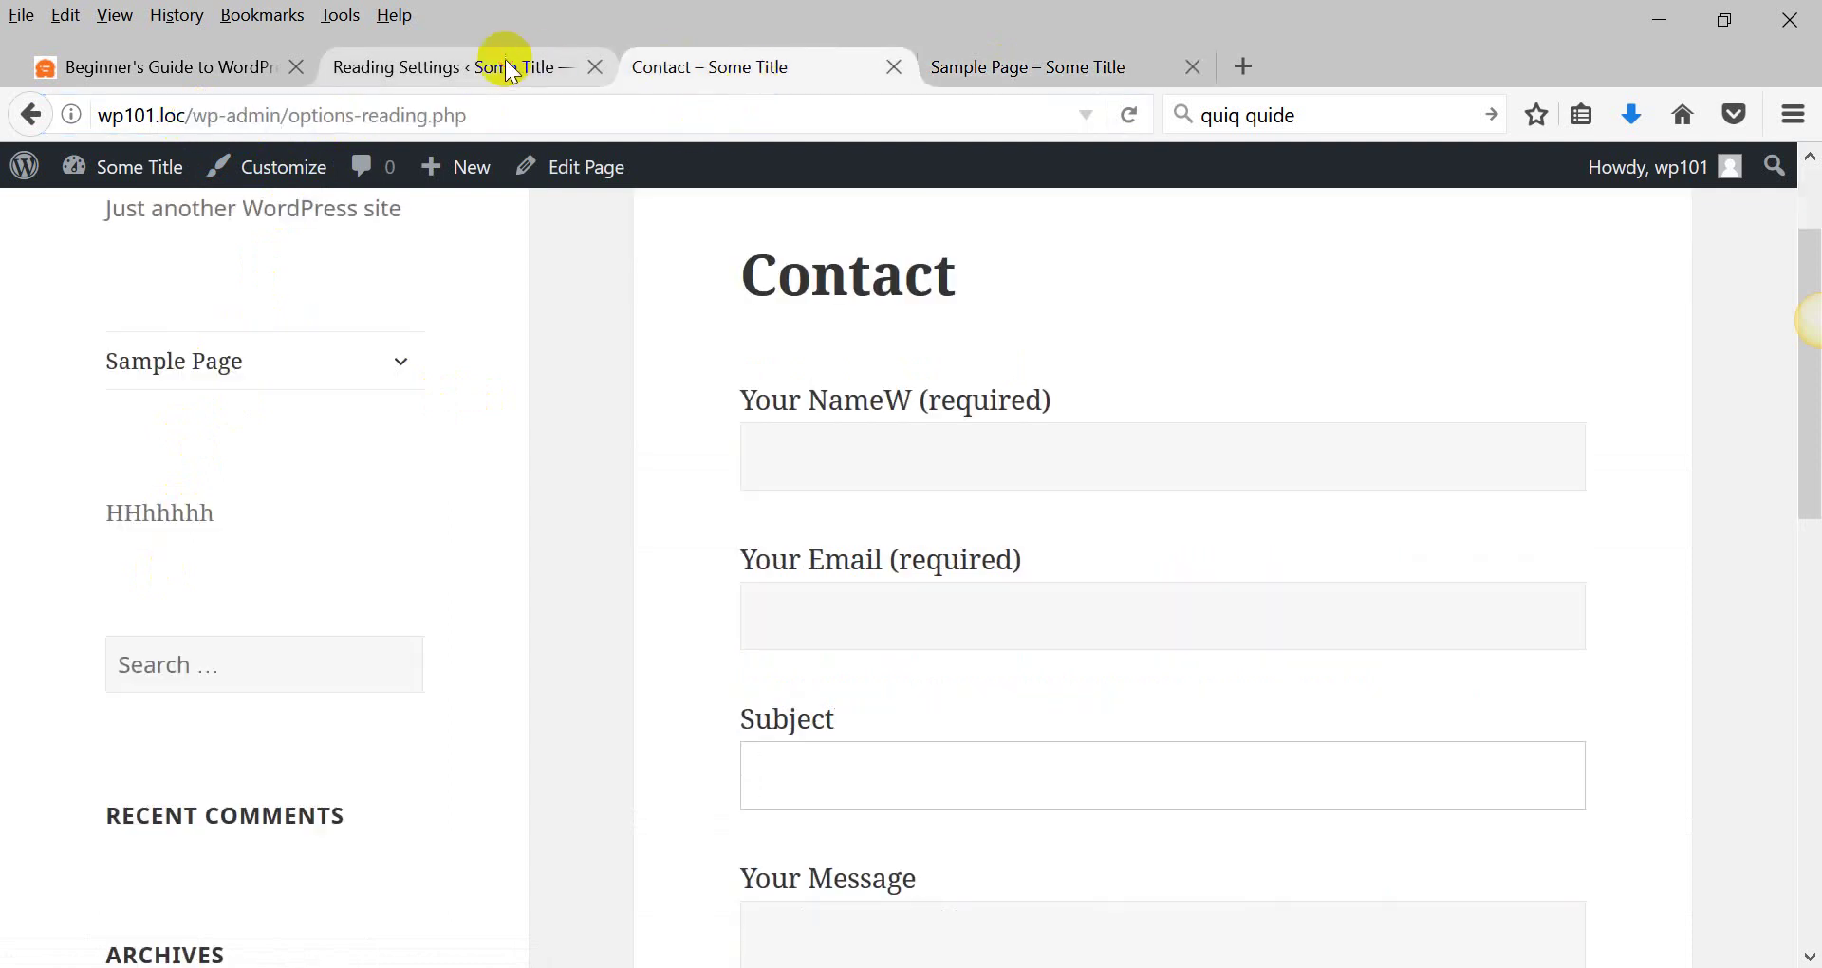
left_click(487, 72)
scroll(415, 569, "down", 3)
left_click(70, 877)
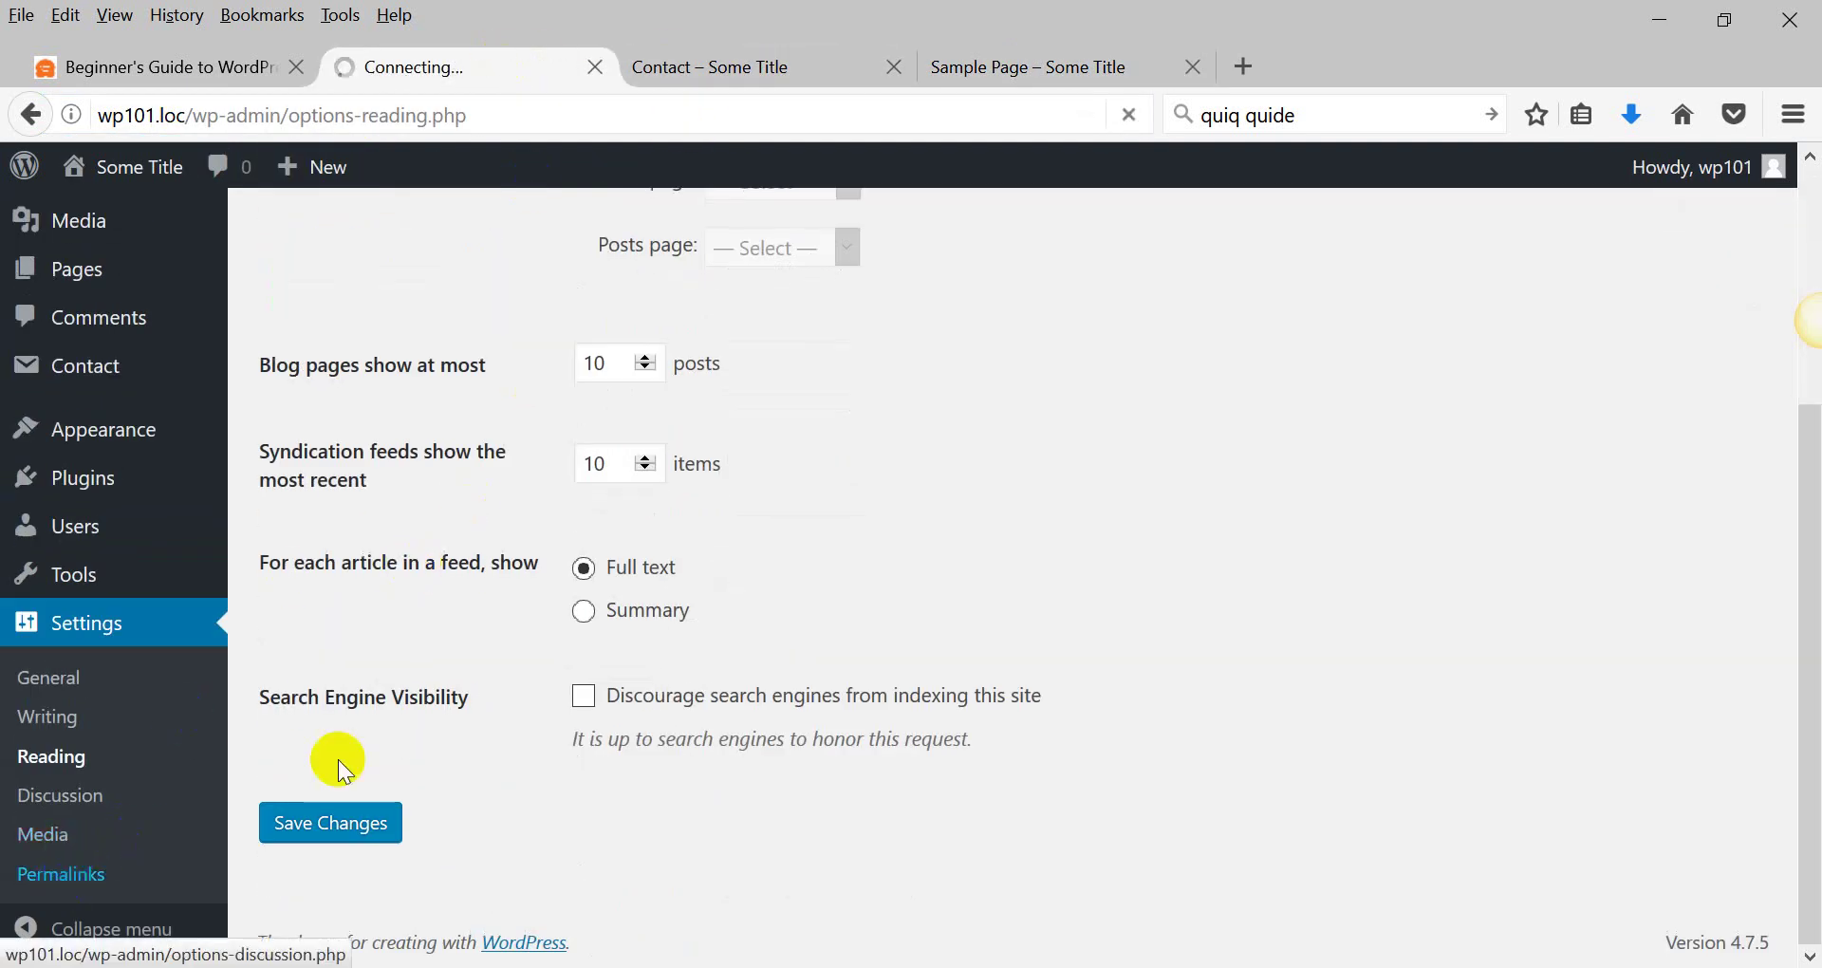
Compare Plain and Numeric example addresses, then save permalinks as Numeric /archives/%post_id%.
scroll(532, 636, "down", 5)
scroll(477, 514, "up", 2)
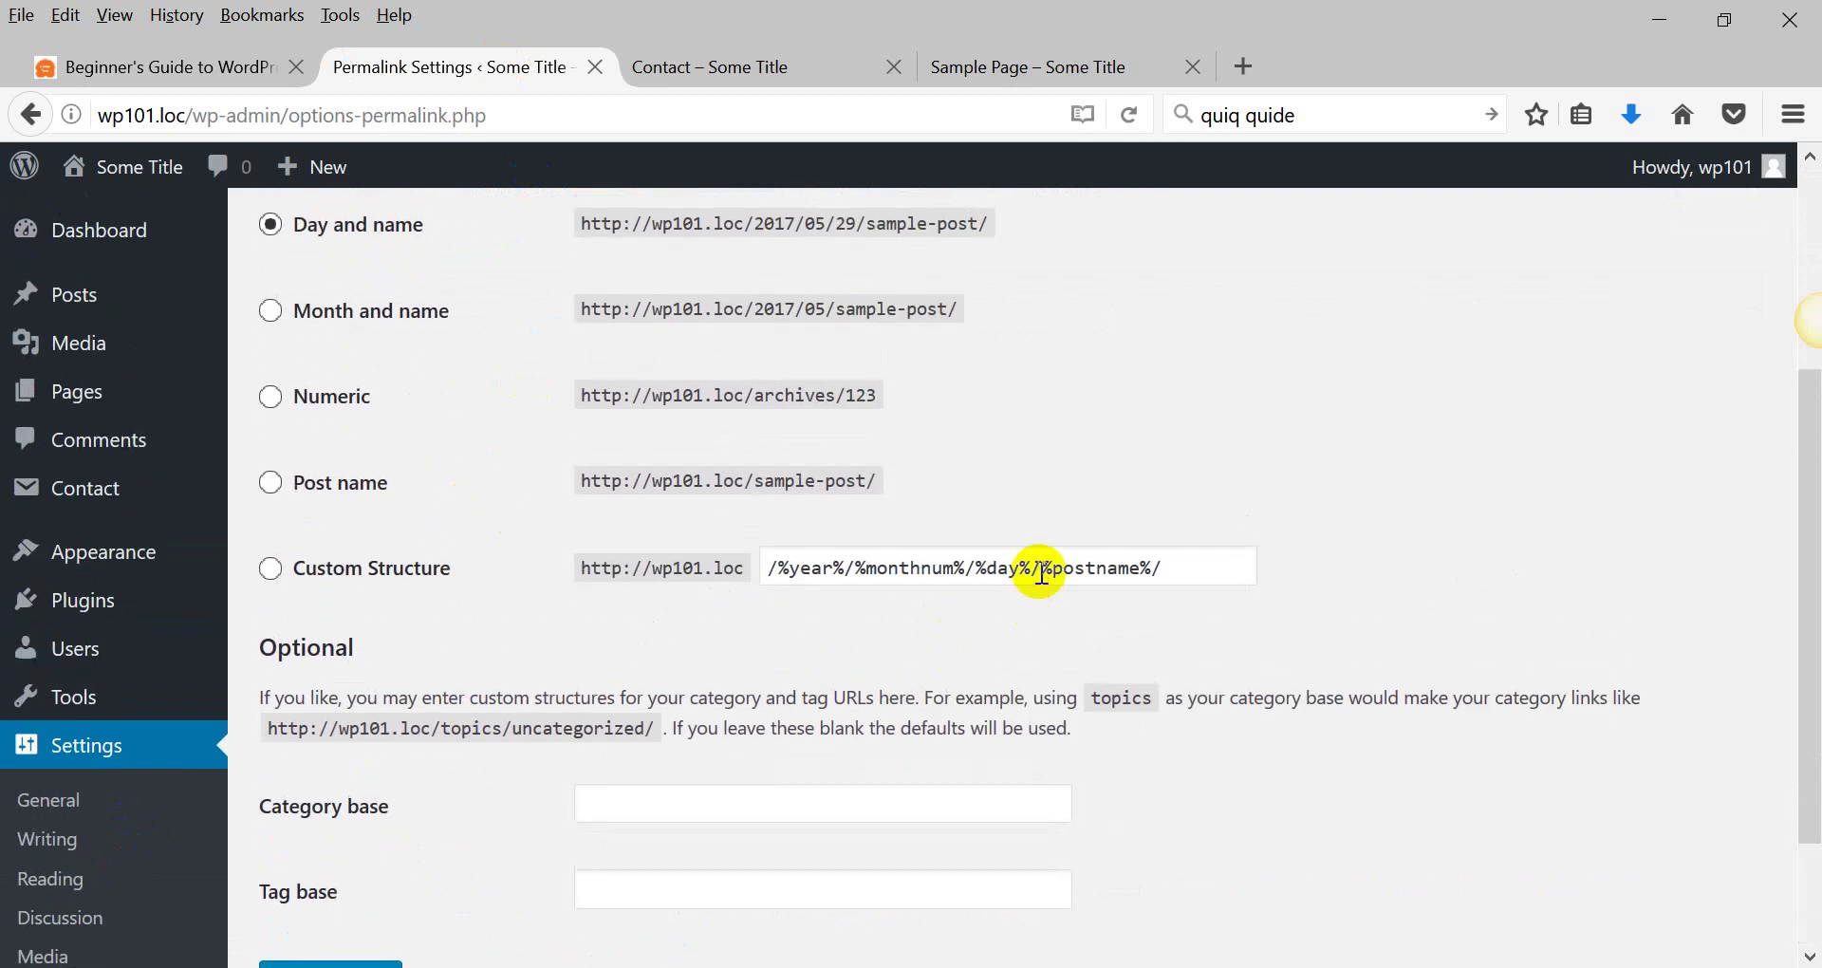
scroll(421, 501, "up", 4)
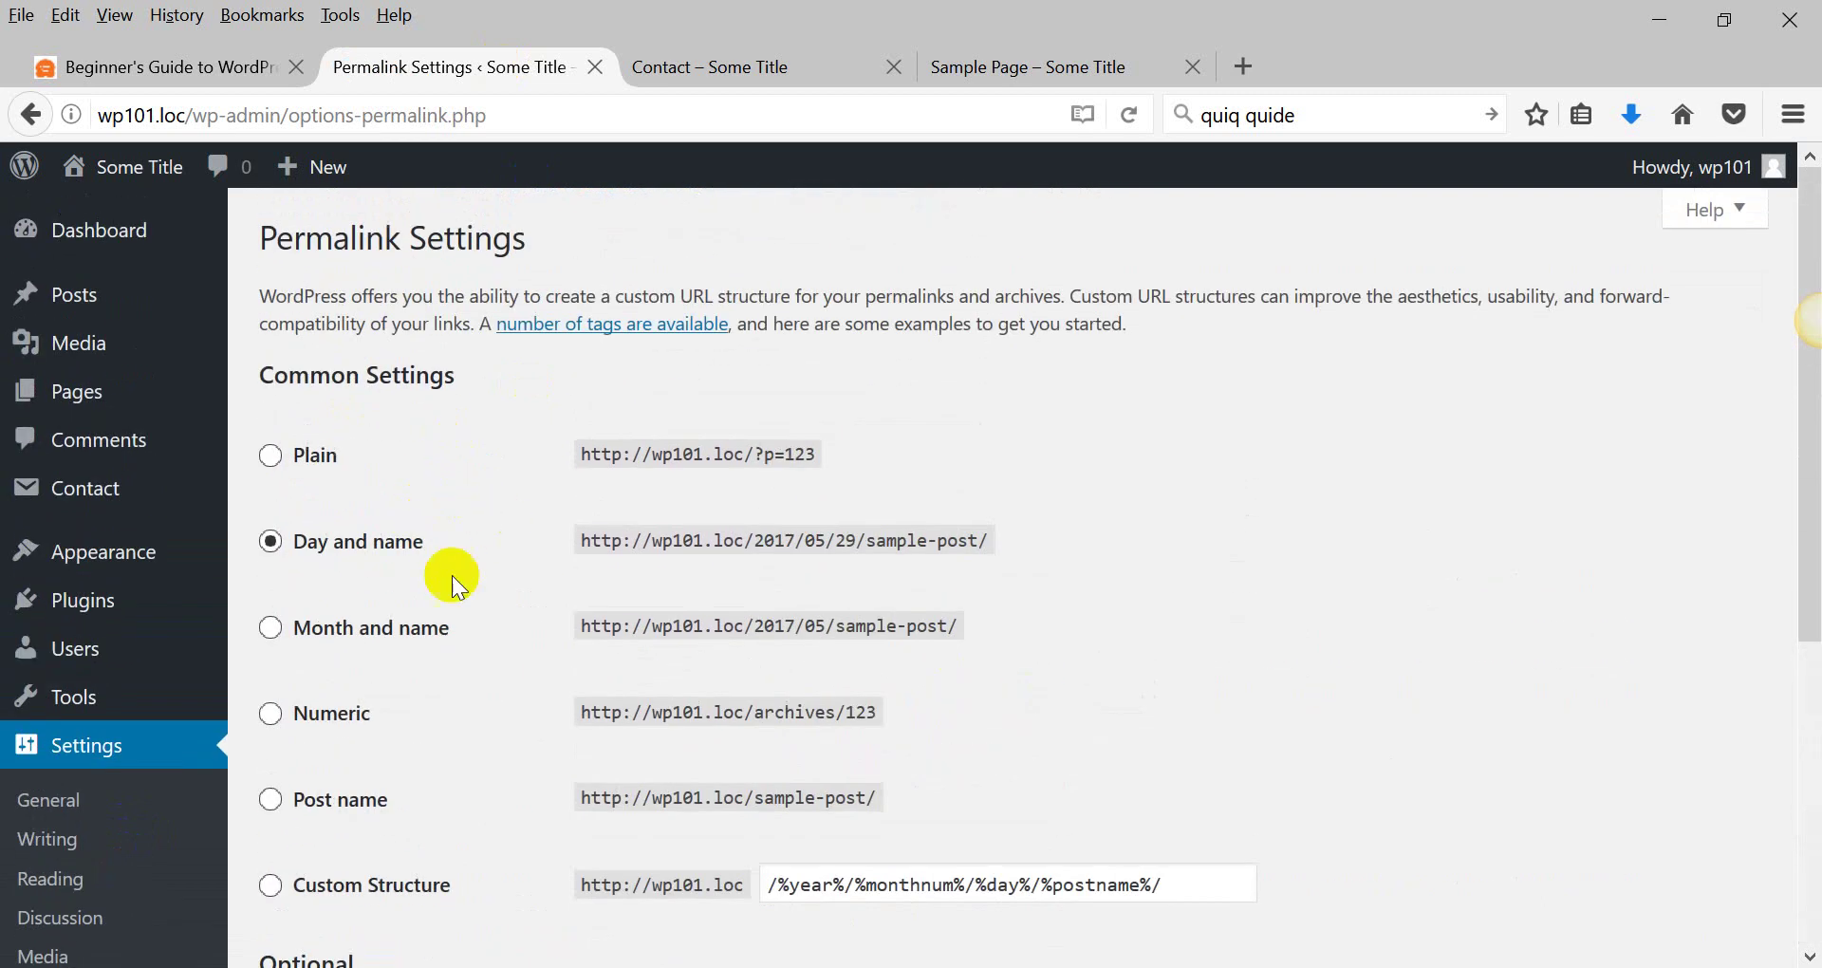
left_click(271, 455)
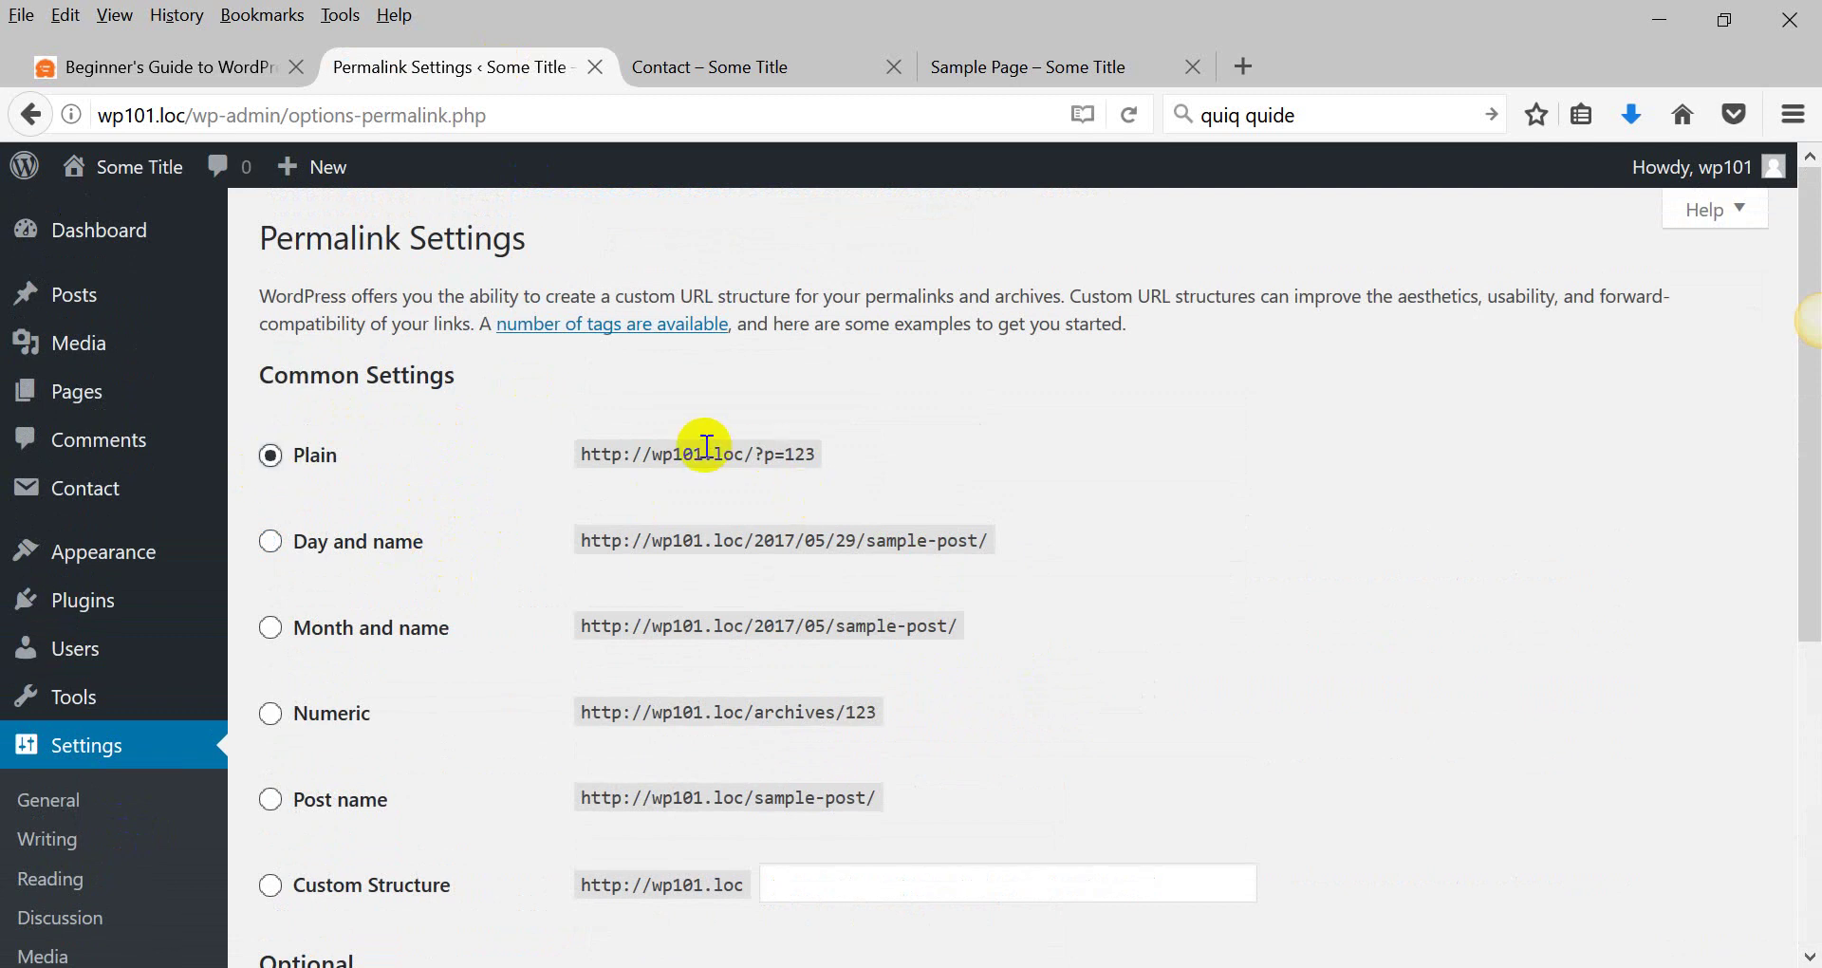
left_click_drag(703, 454, 844, 461)
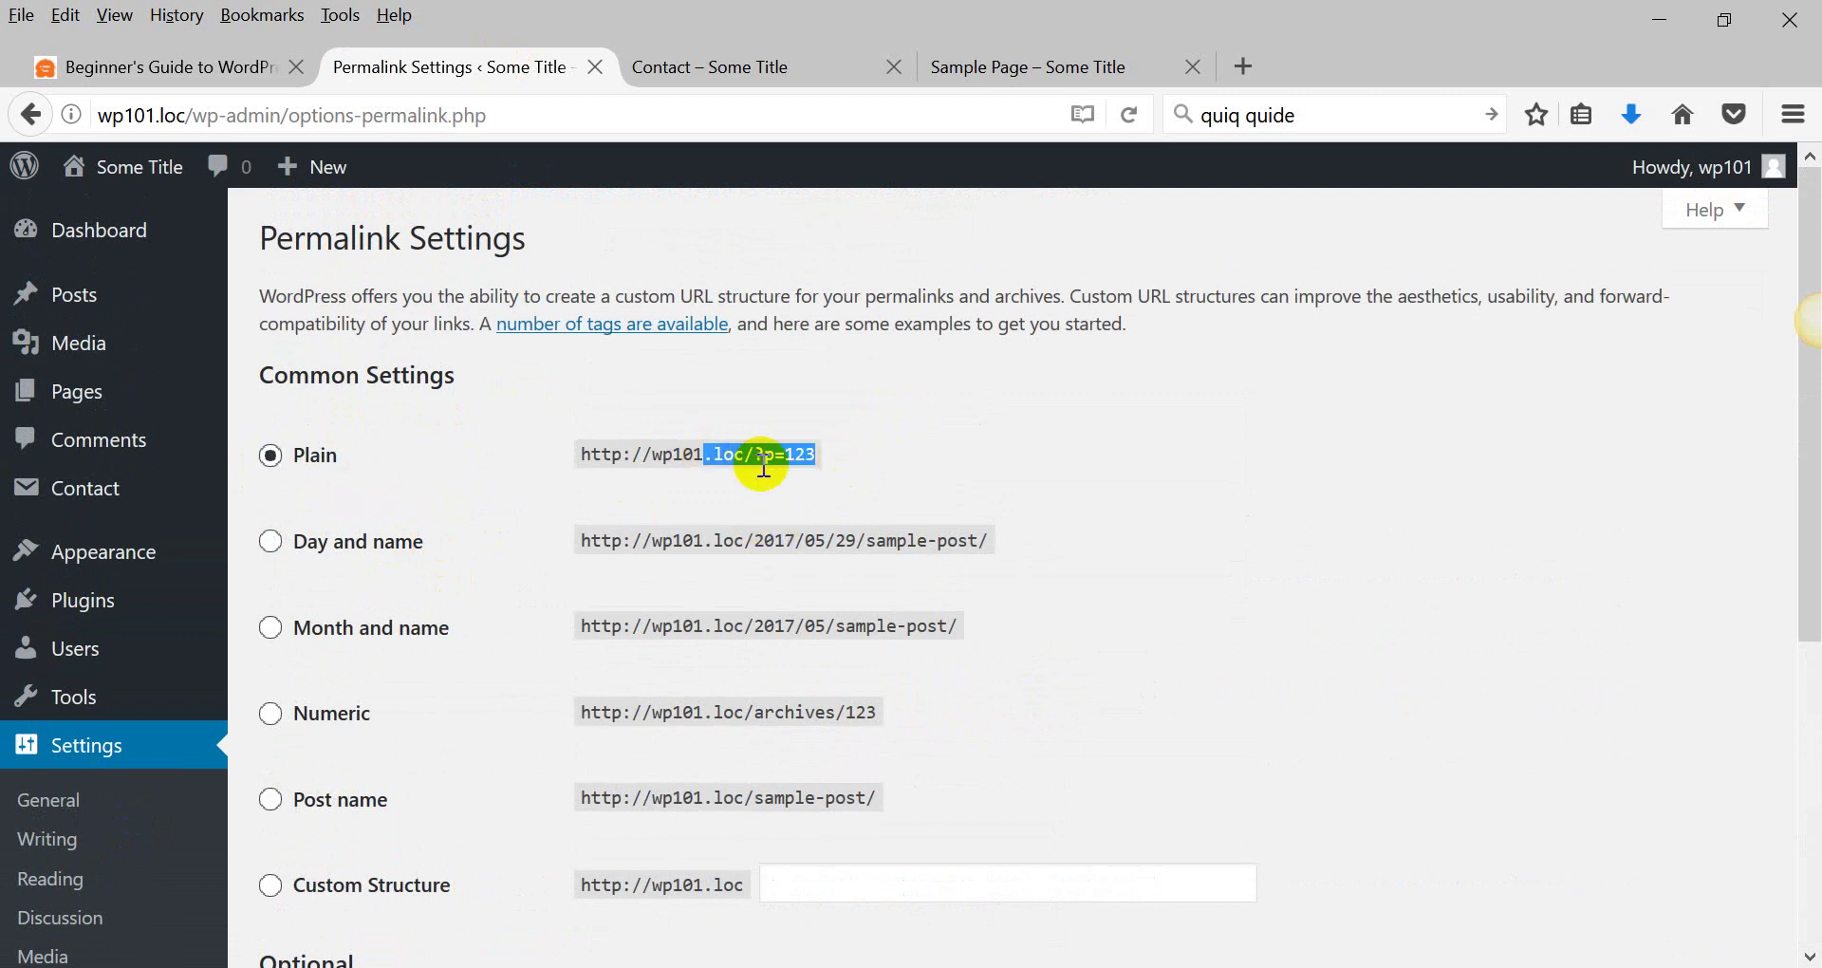
scroll(755, 463, "down", 3)
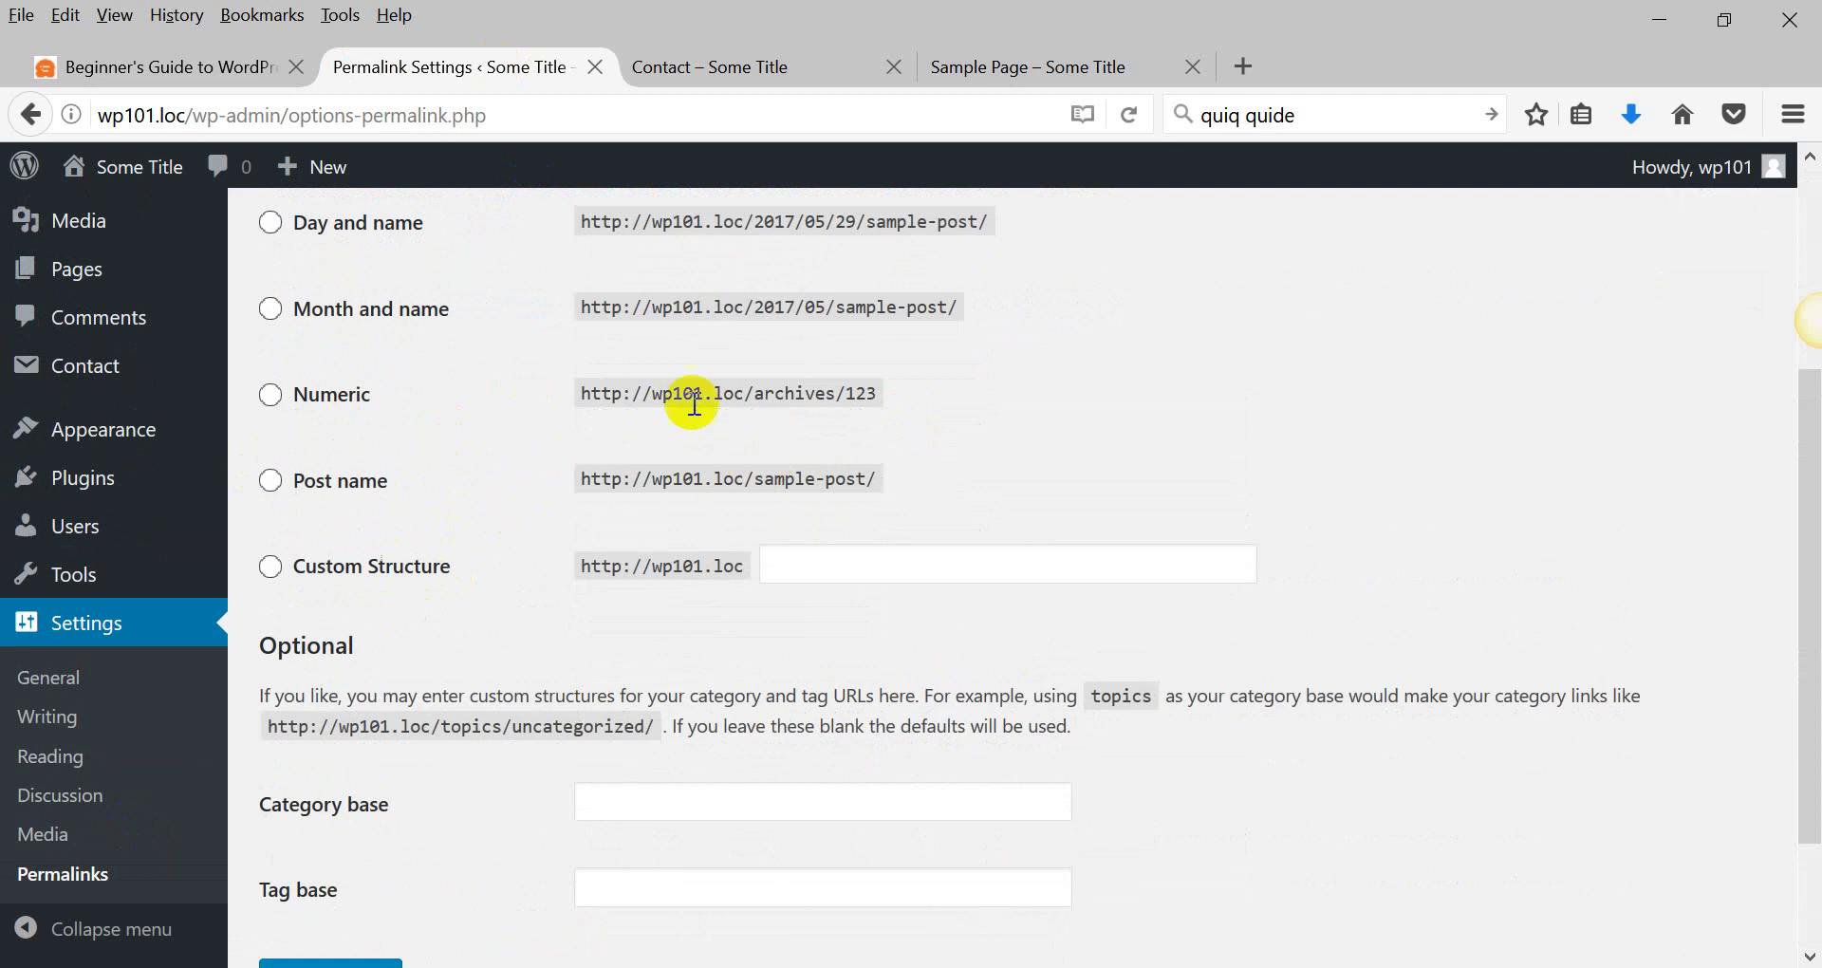
left_click_drag(683, 393, 958, 395)
left_click(270, 395)
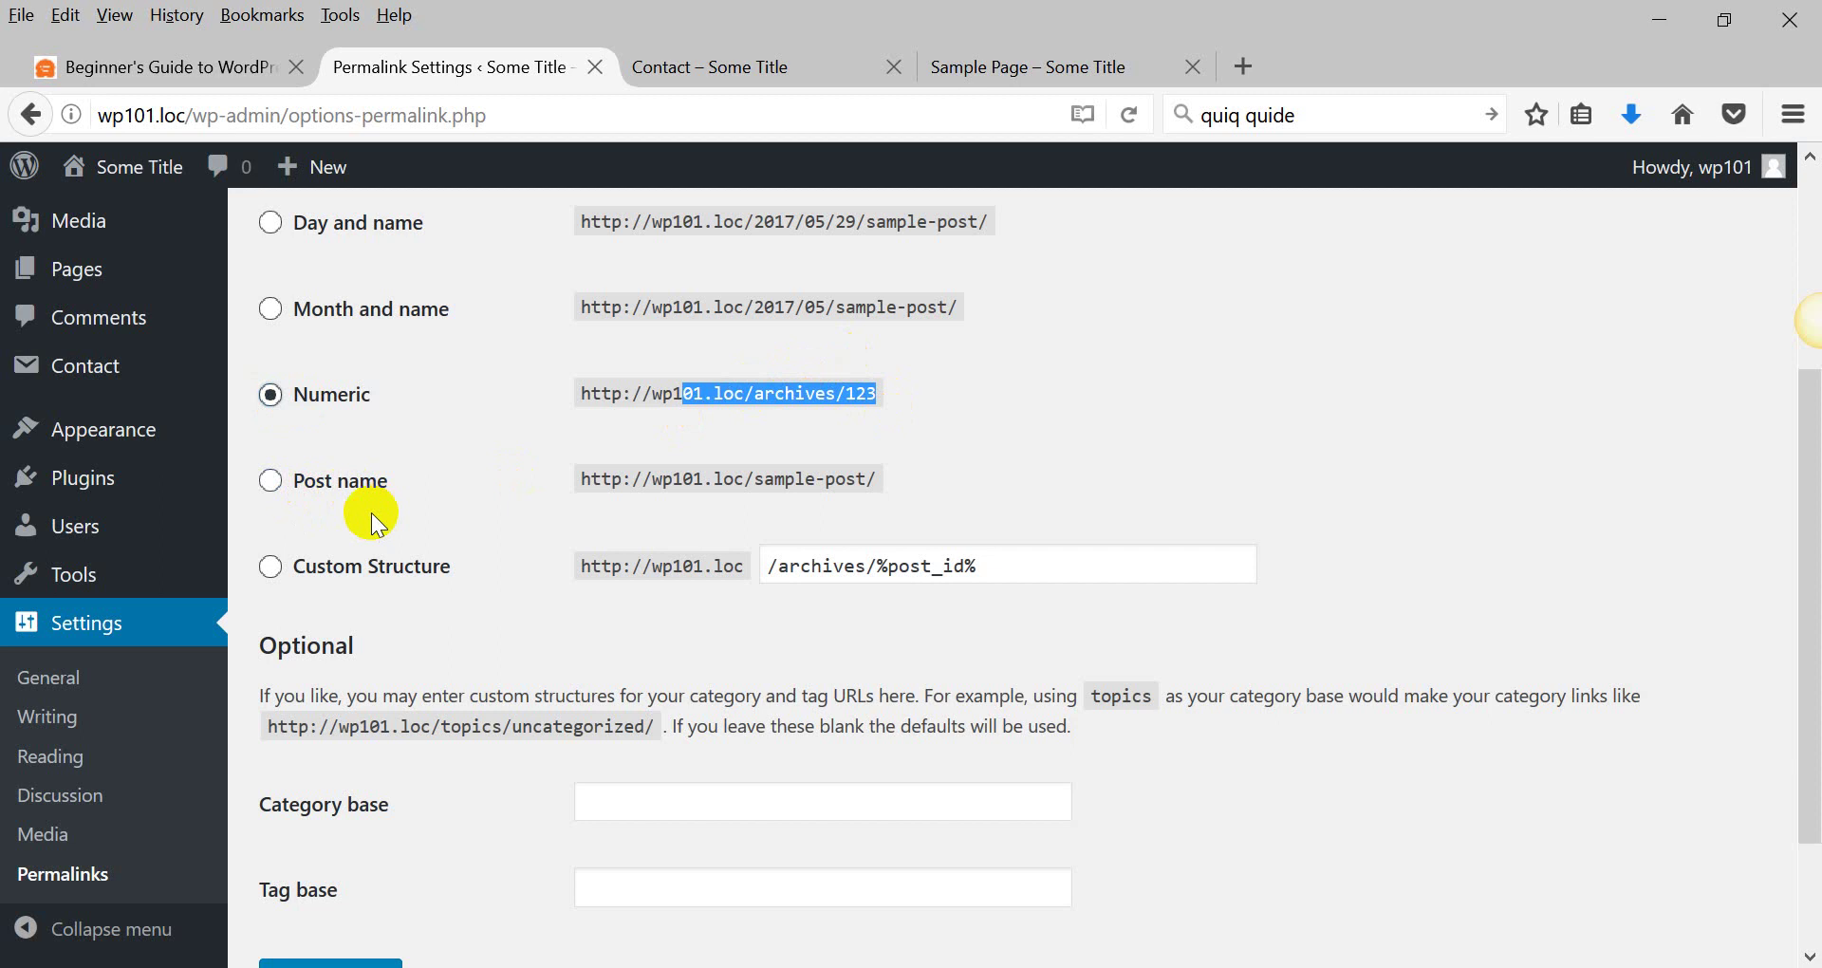
scroll(372, 513, "up", 3)
scroll(372, 513, "down", 5)
left_click(323, 823)
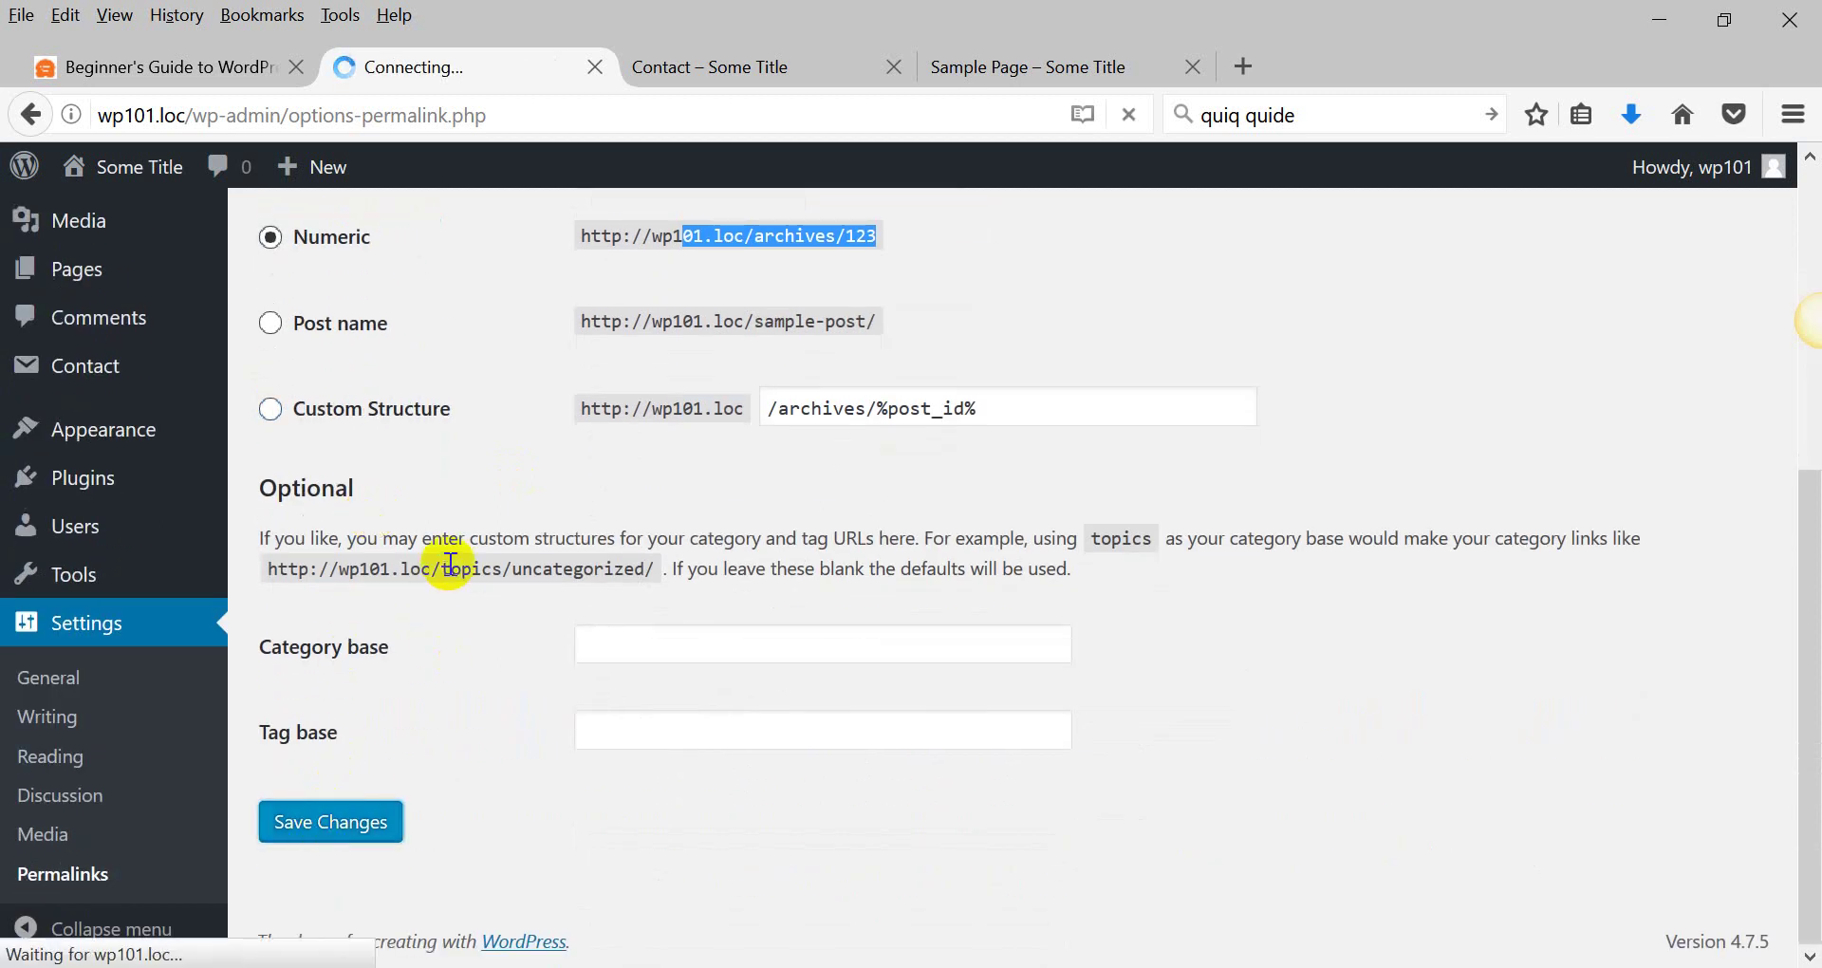
scroll(408, 509, "down", 5)
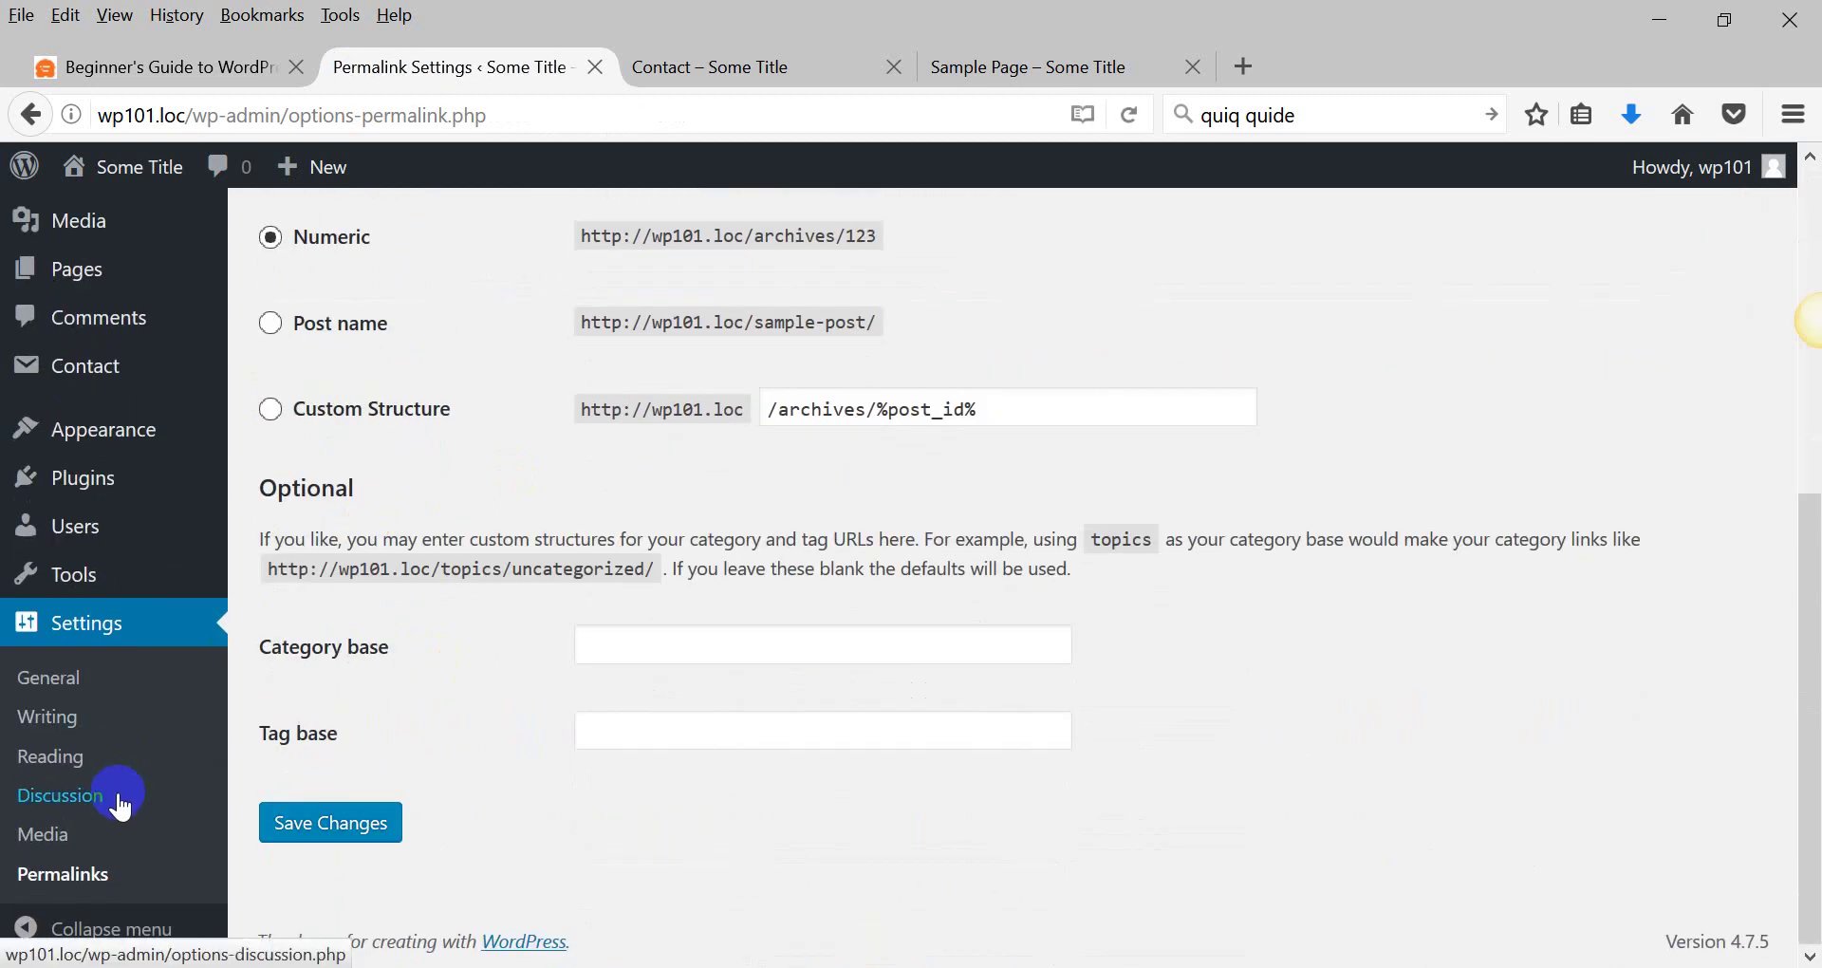
In Discussion Settings, turn off the email sent whenever anyone posts a comment.
left_click(46, 835)
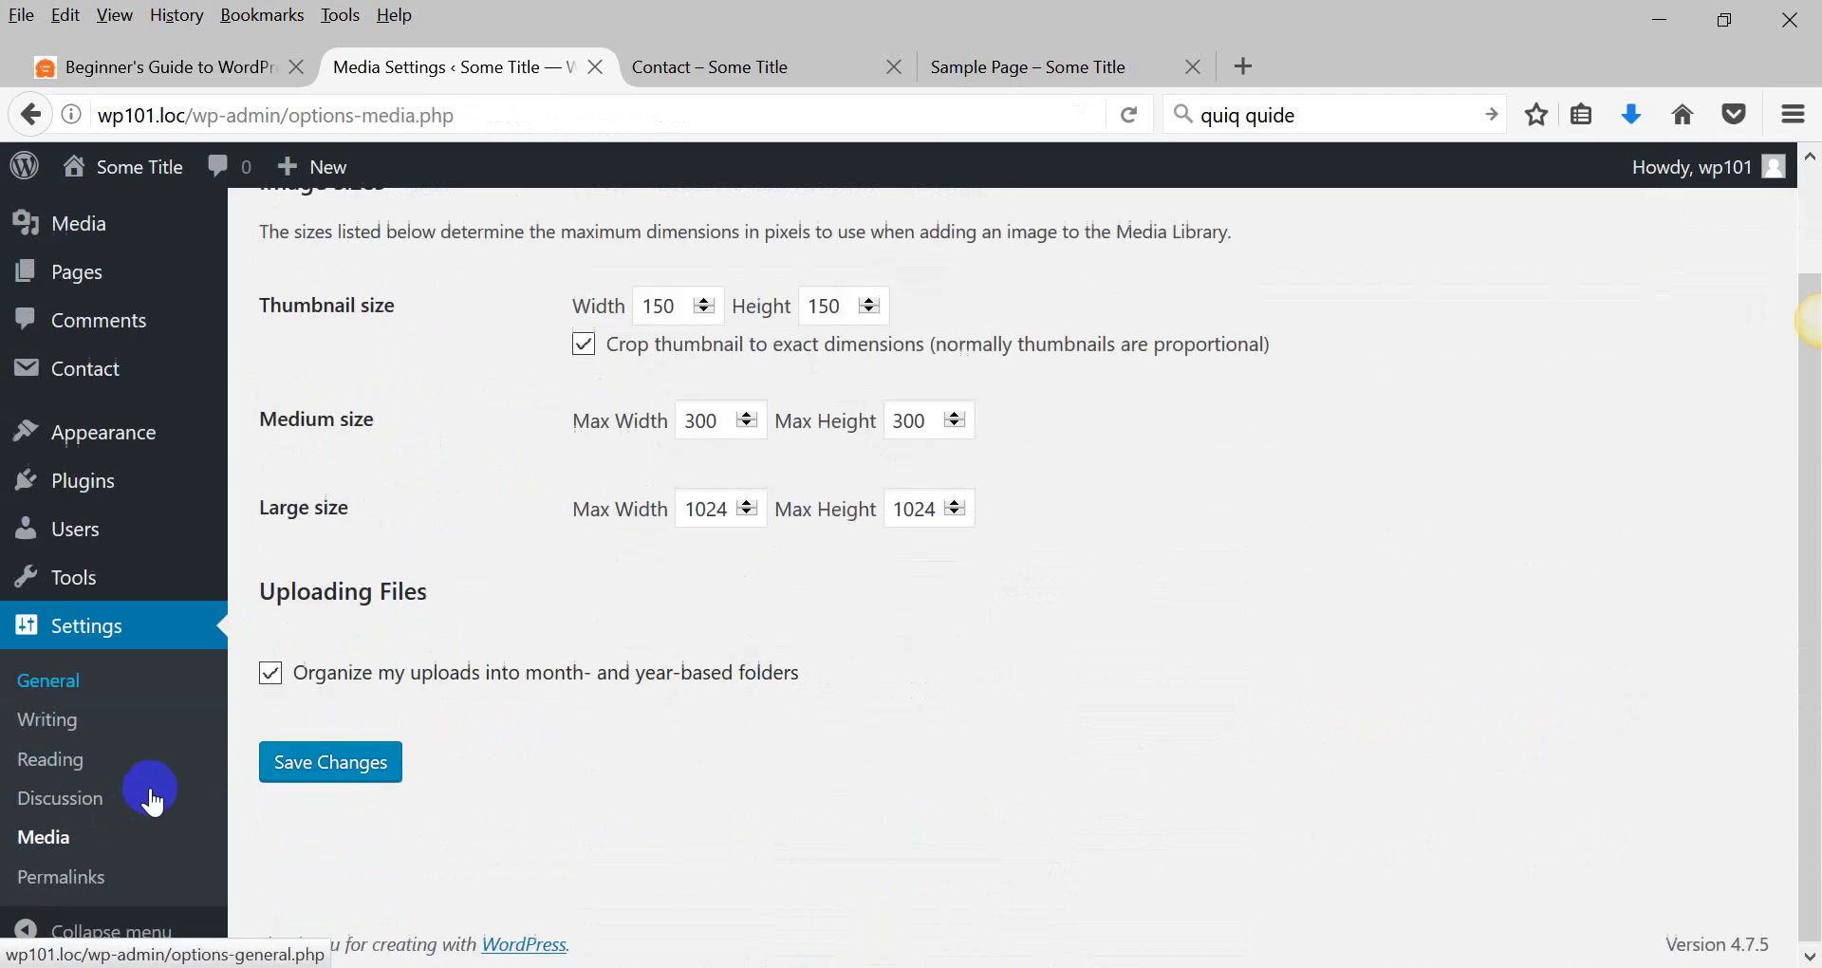
left_click(89, 795)
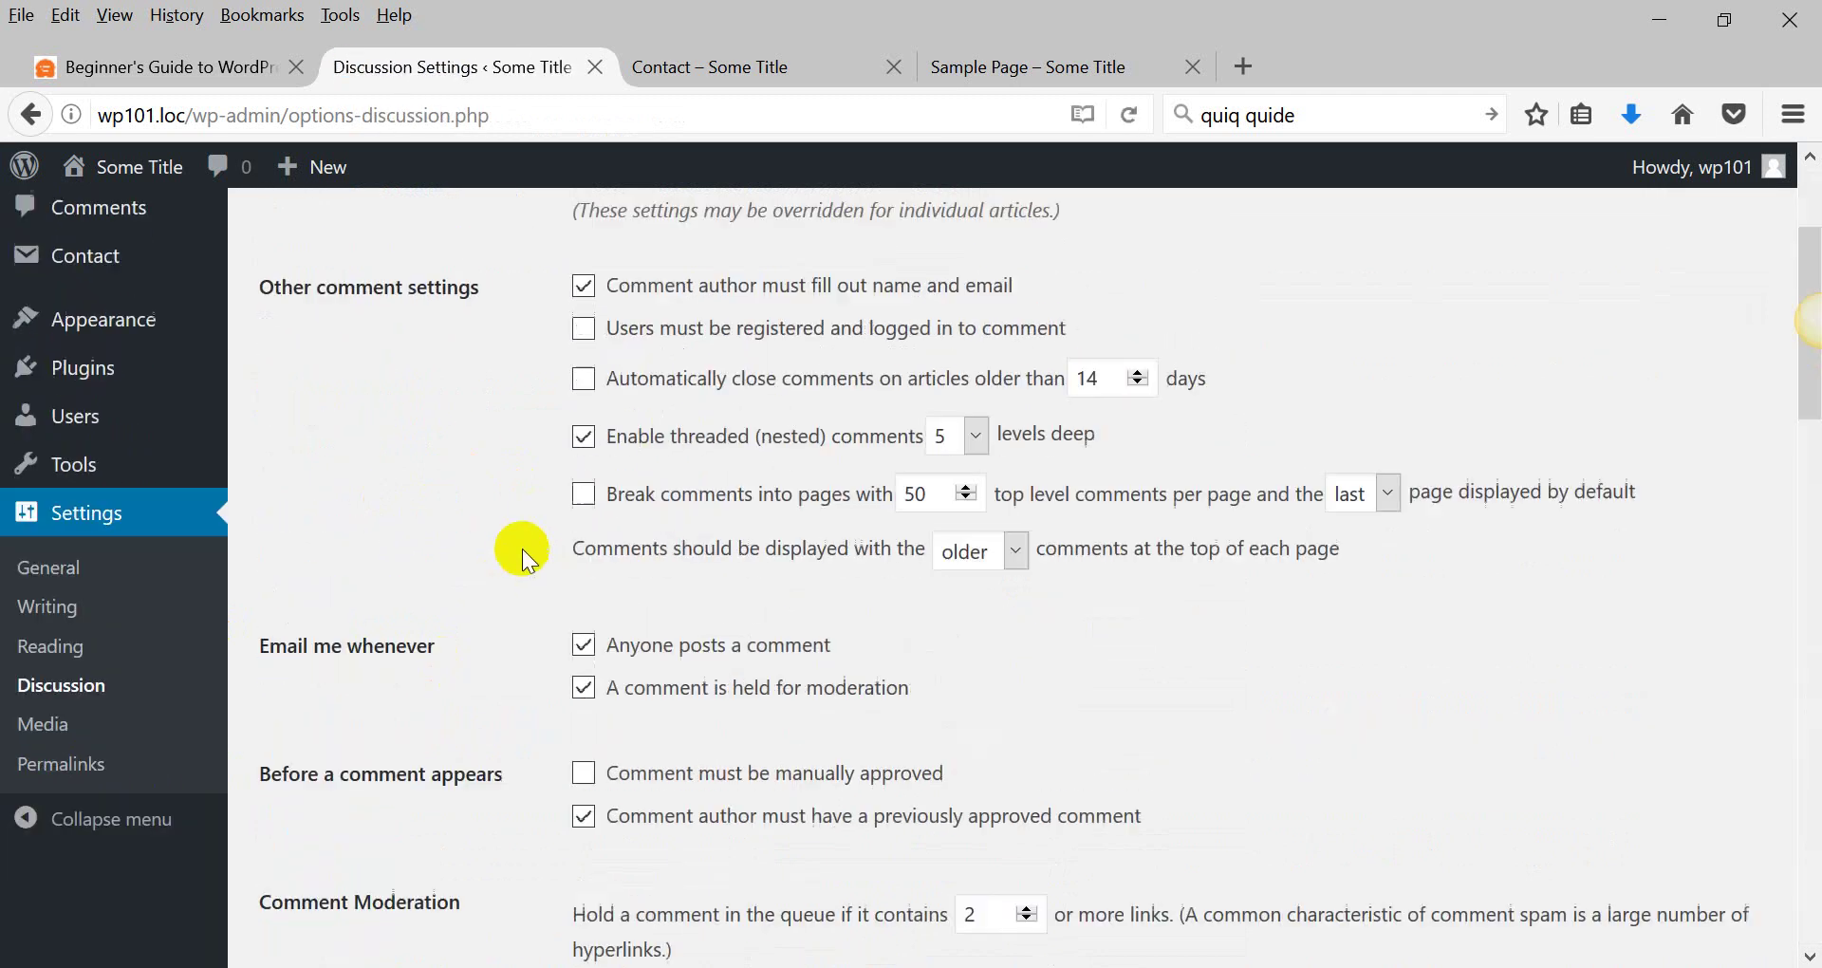
scroll(524, 552, "down", 10)
scroll(524, 552, "up", 8)
scroll(522, 548, "up", 2)
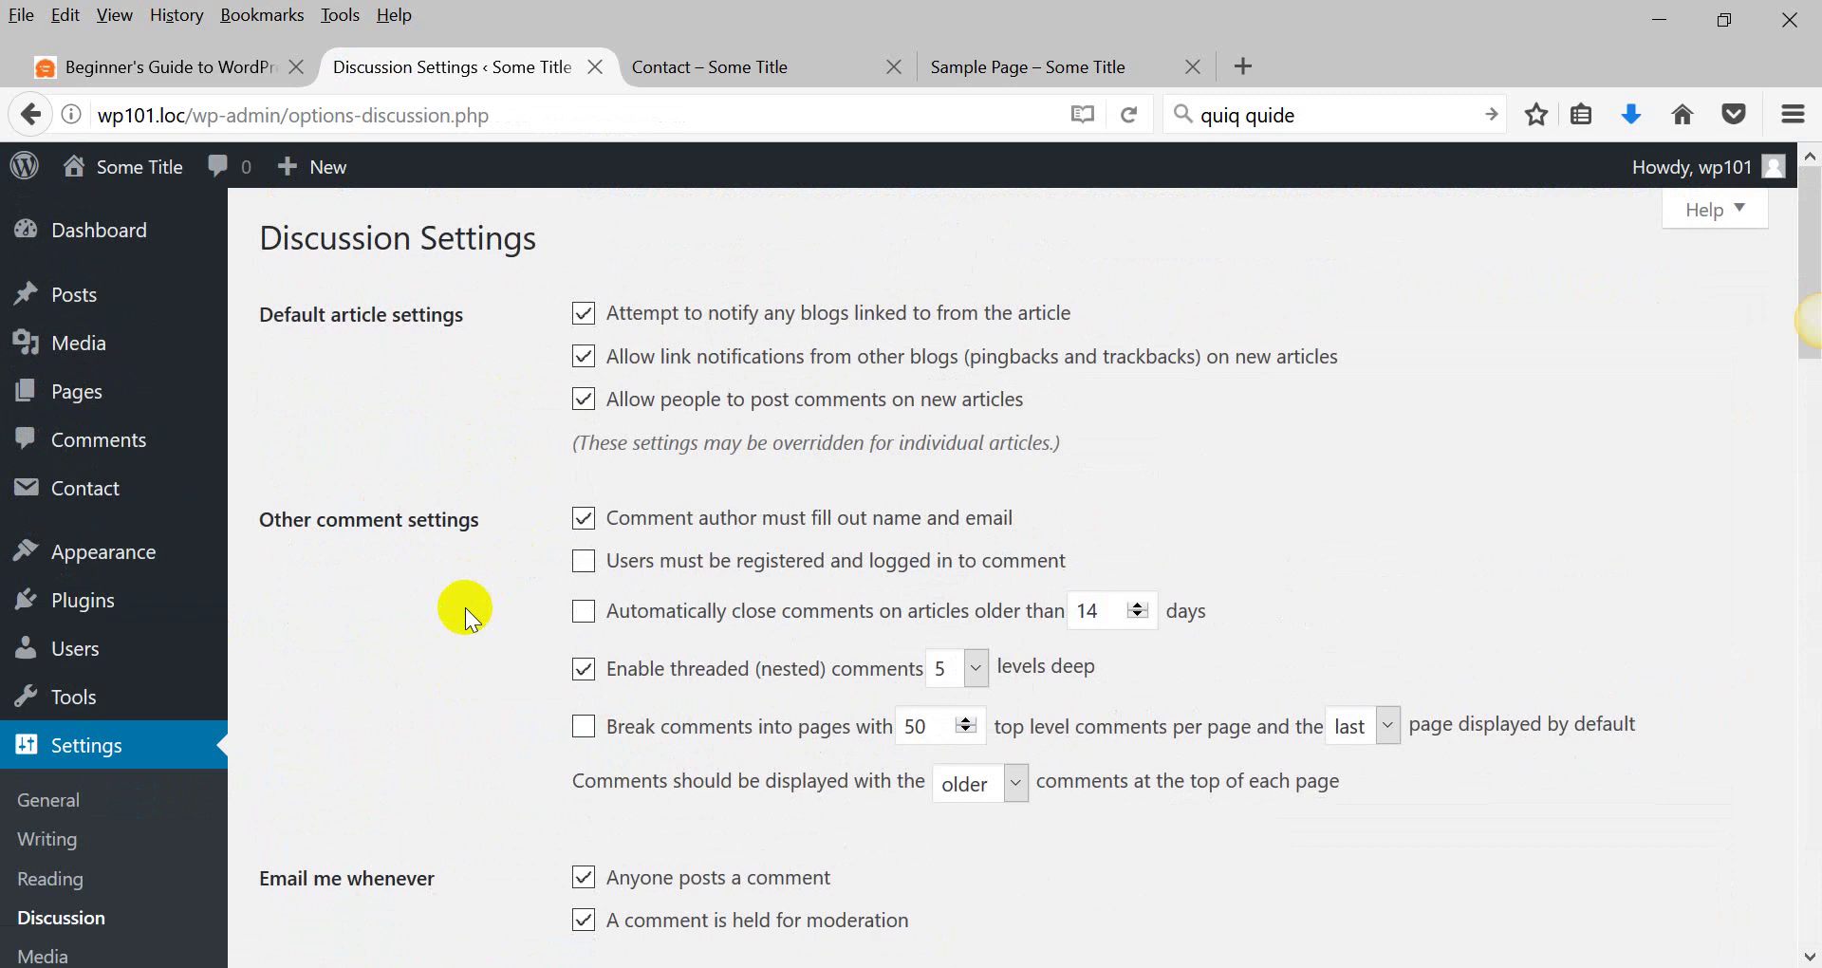
scroll(465, 607, "down", 3)
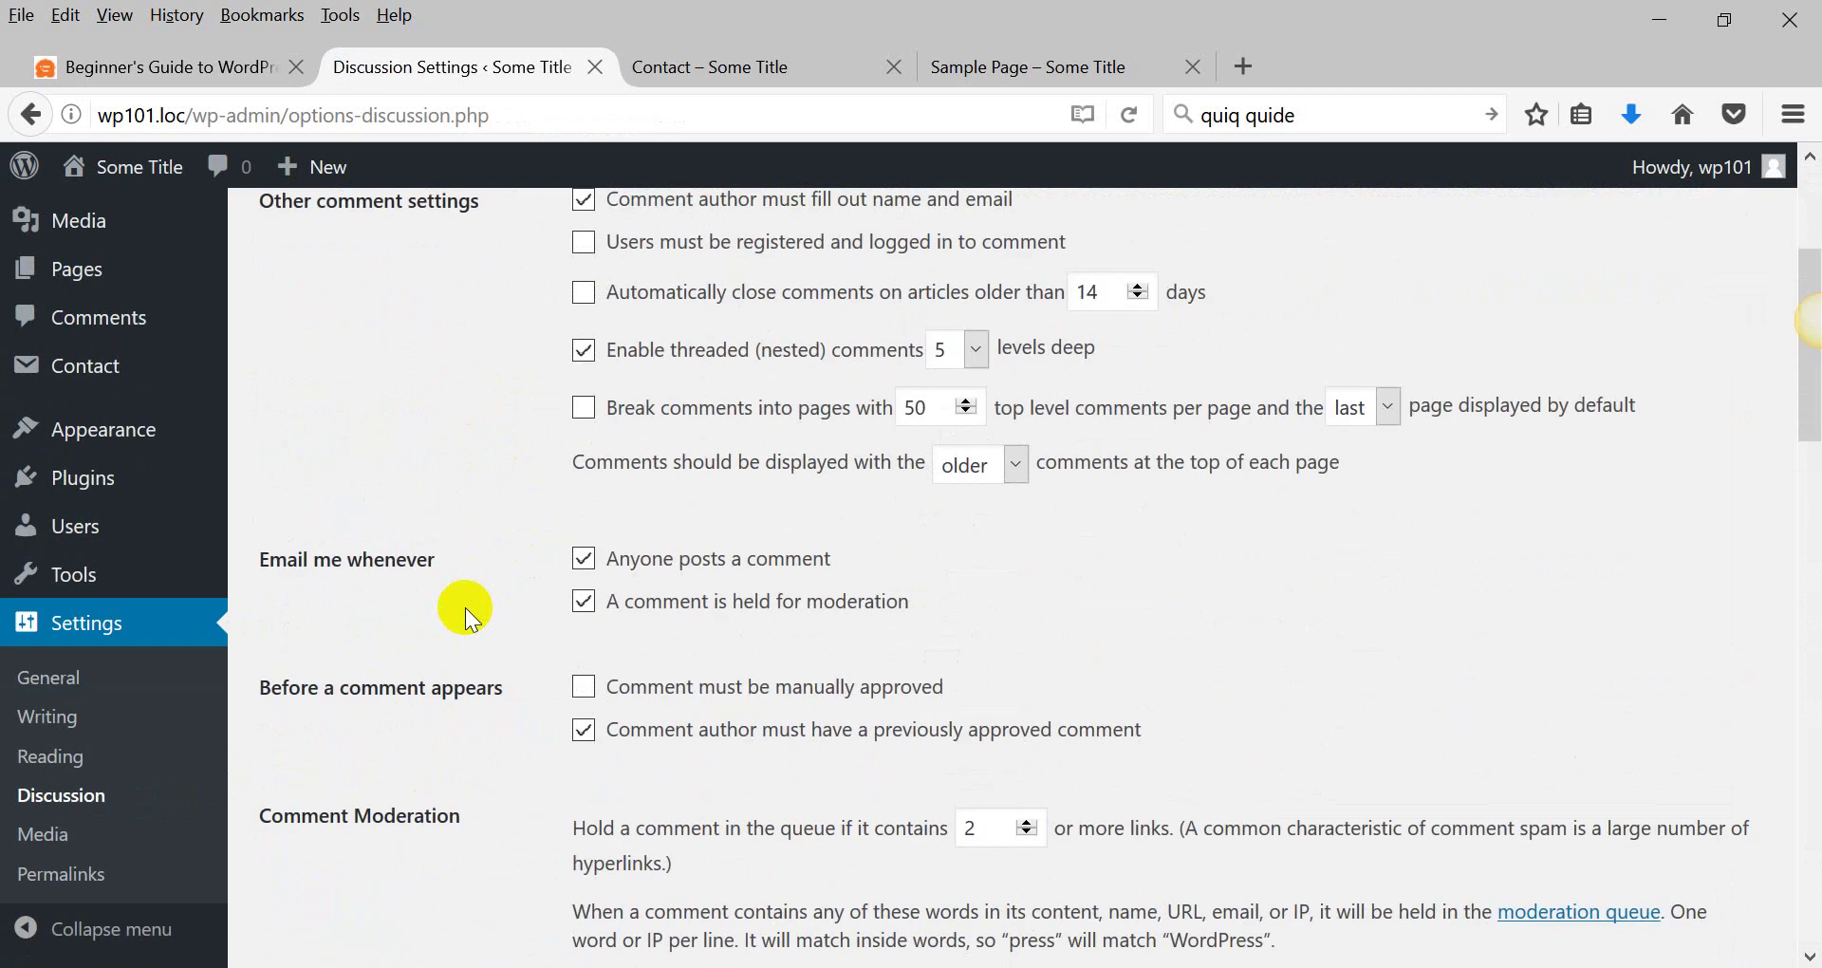
left_click(594, 560)
Require commenters to be registered and logged in, and collapse the admin sidebar to icons.
scroll(510, 591, "up", 3)
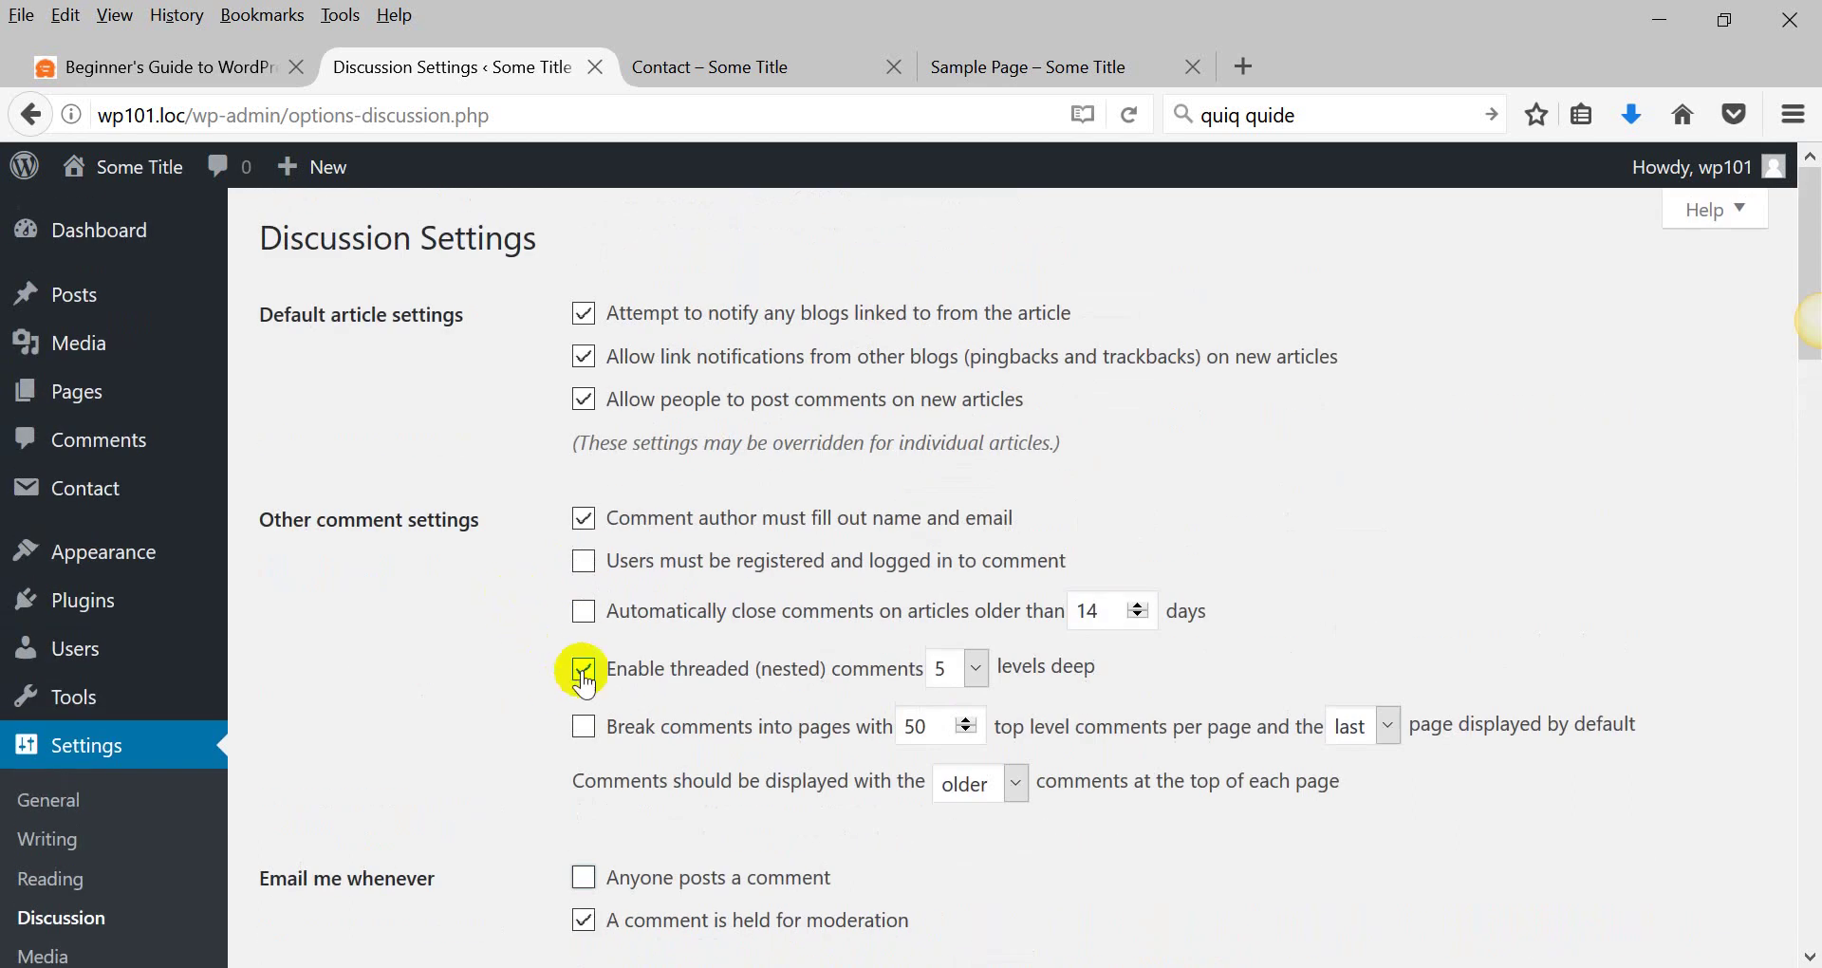
left_click(580, 563)
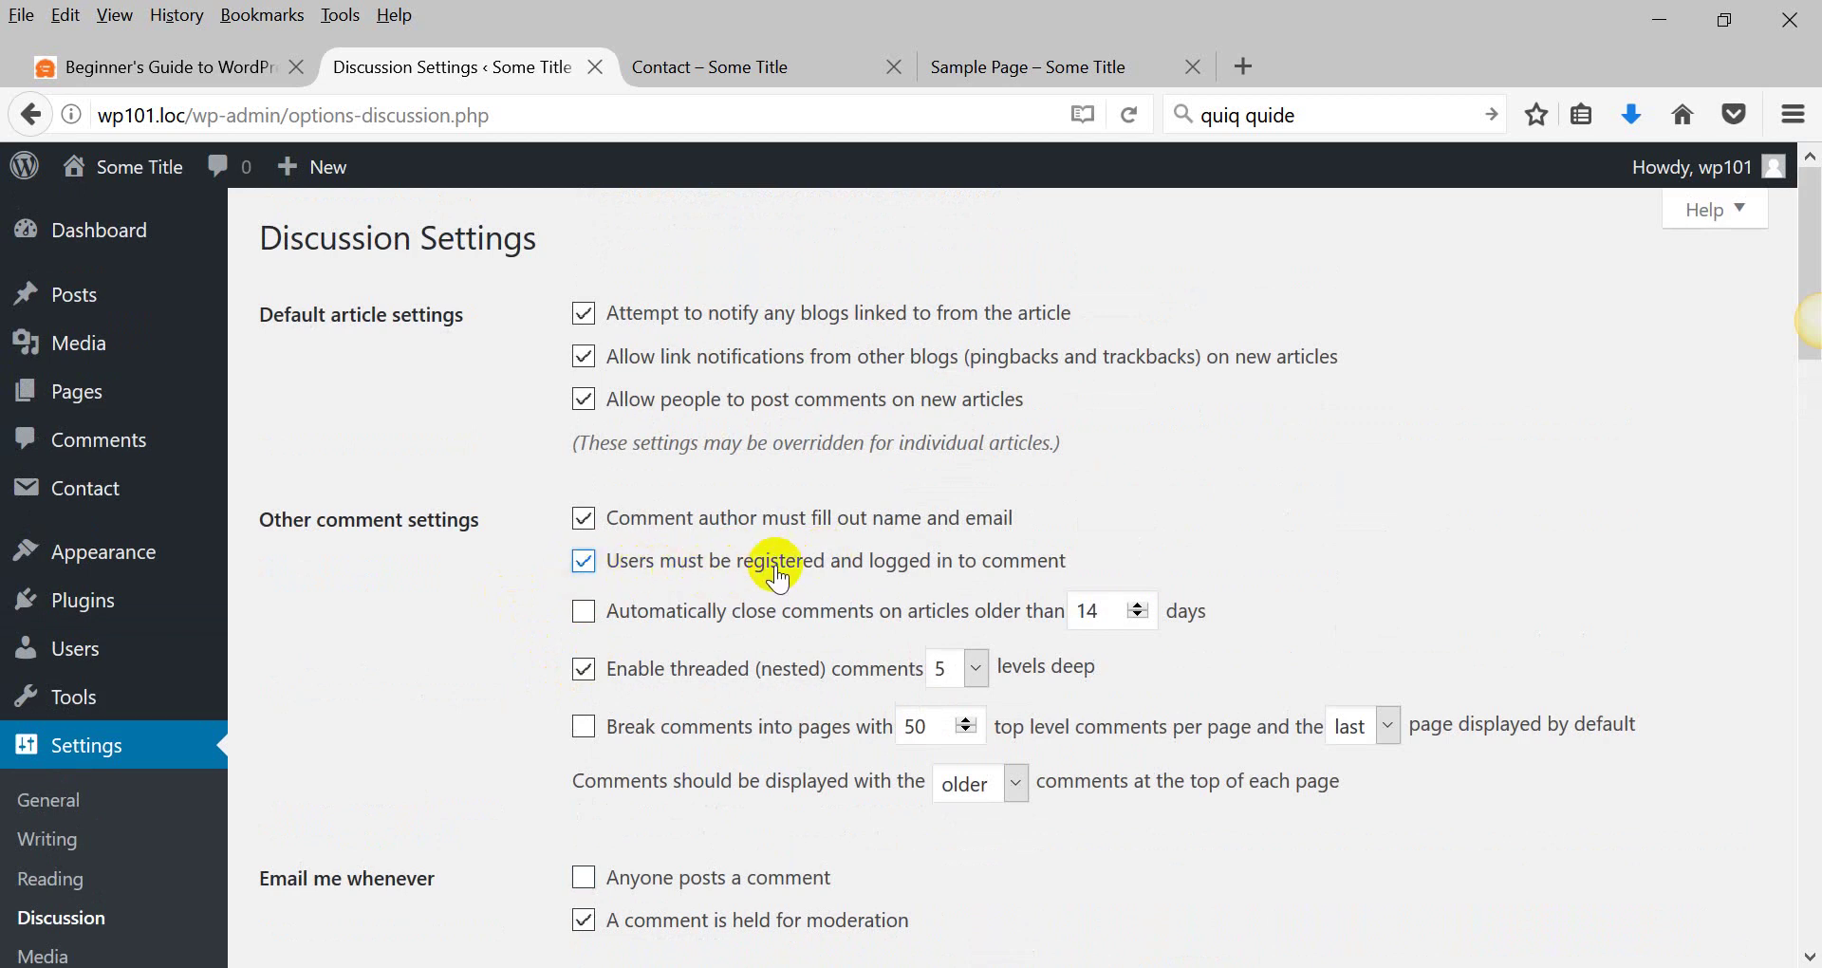
scroll(481, 615, "down", 10)
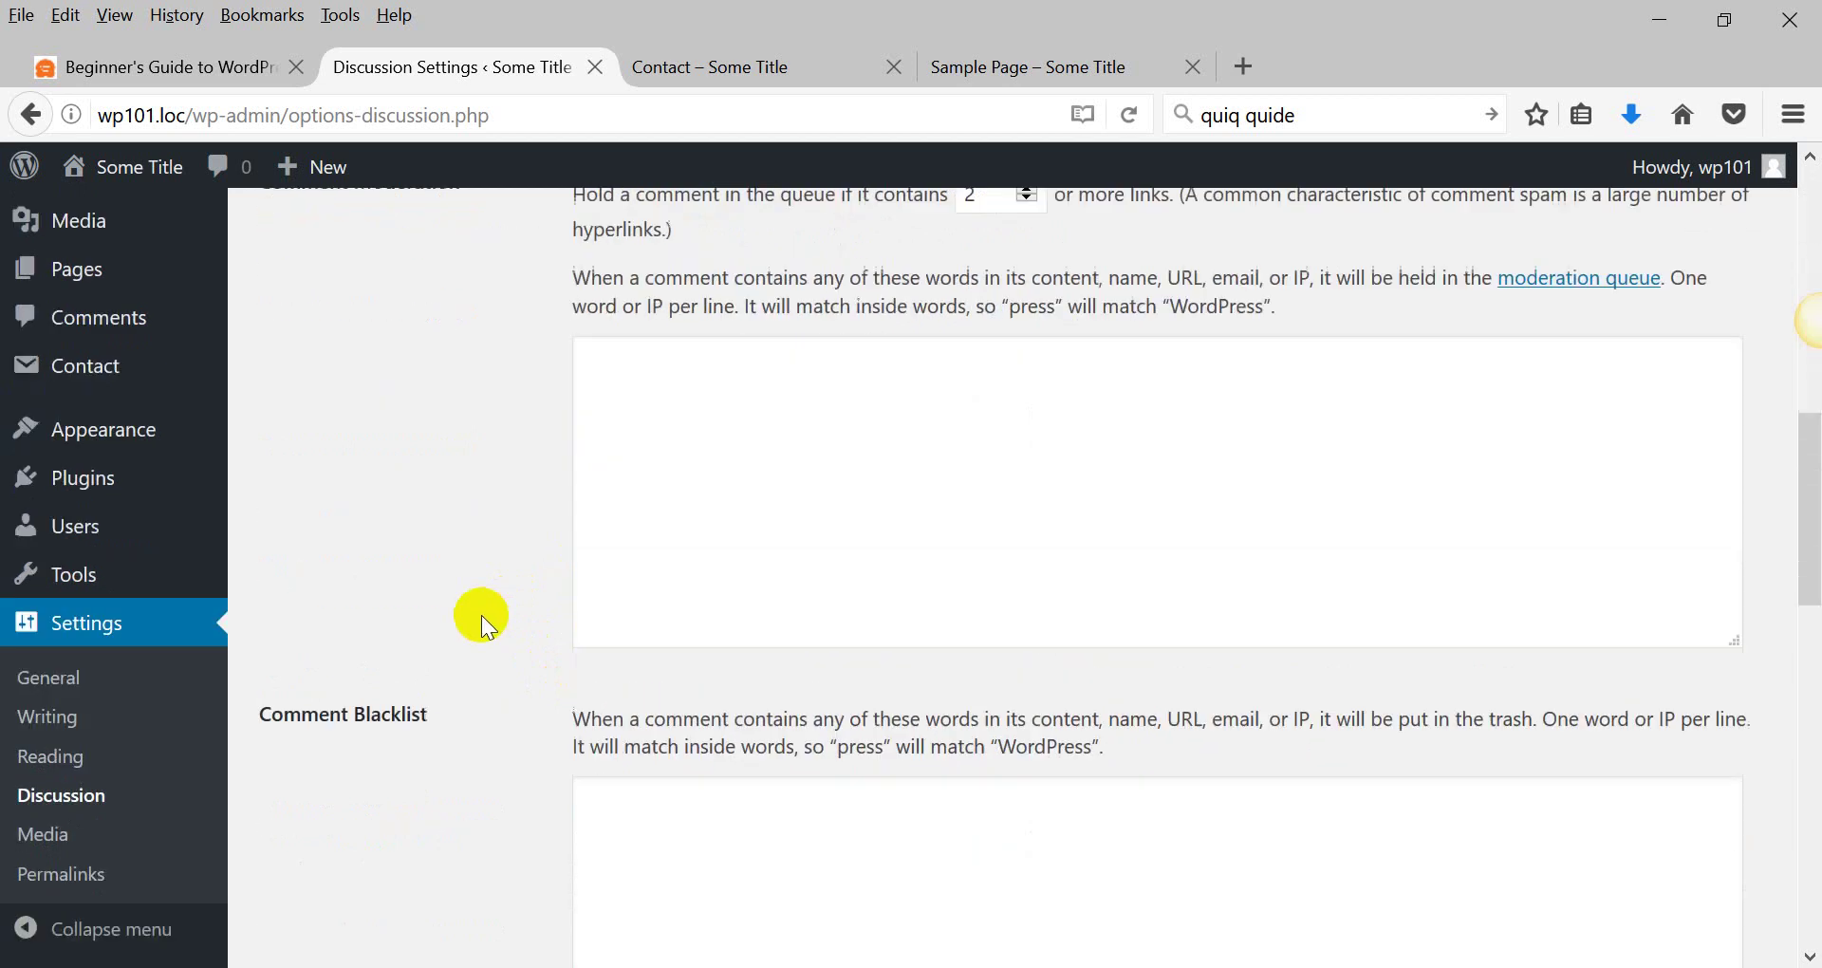
scroll(487, 611, "down", 4)
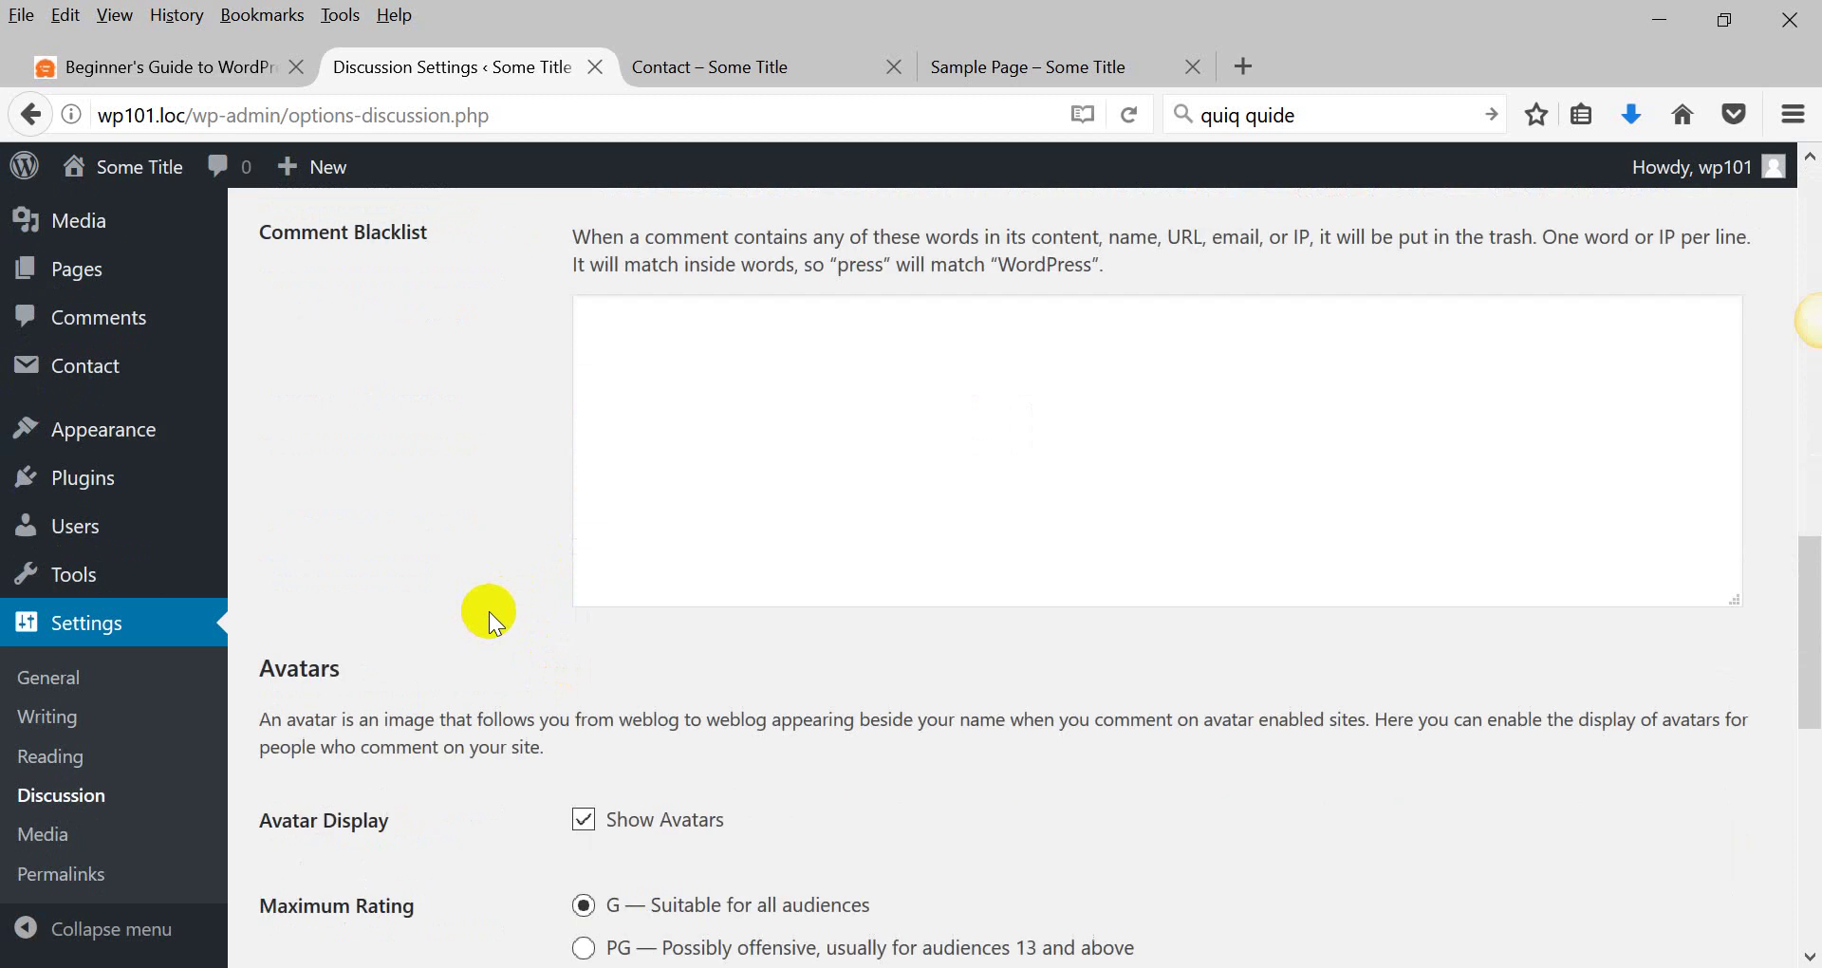
left_click(24, 937)
scroll(285, 522, "up", 10)
scroll(241, 537, "up", 5)
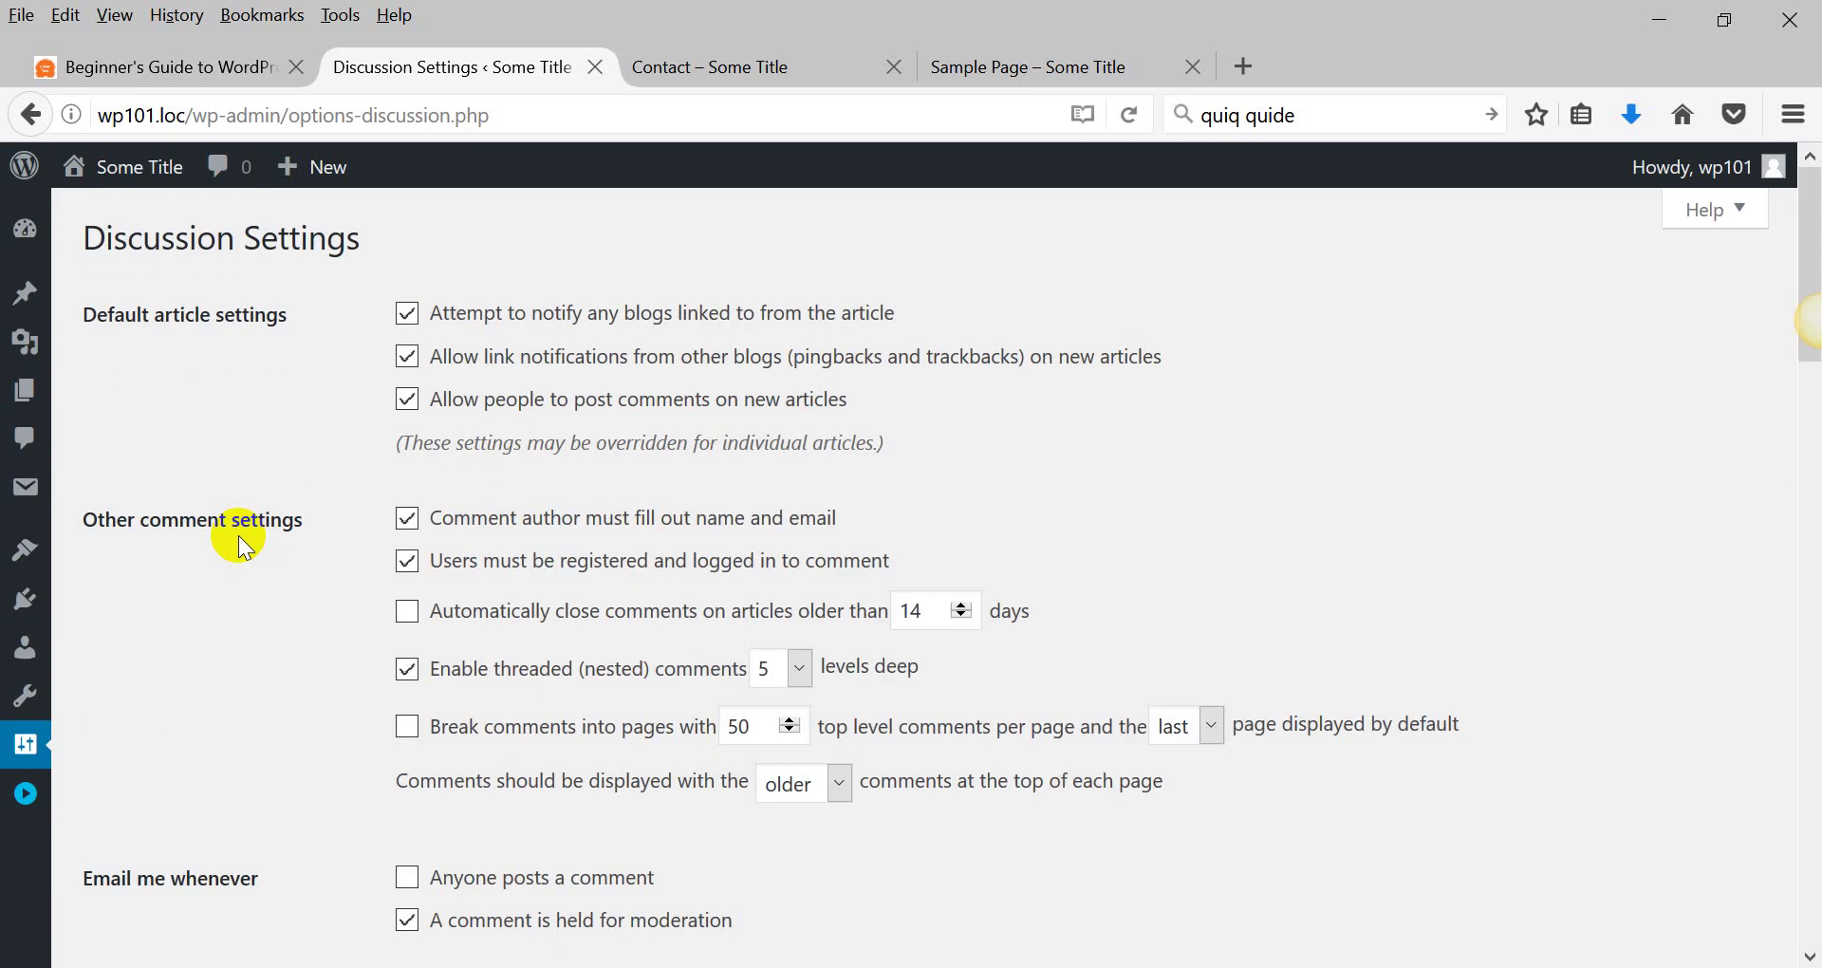